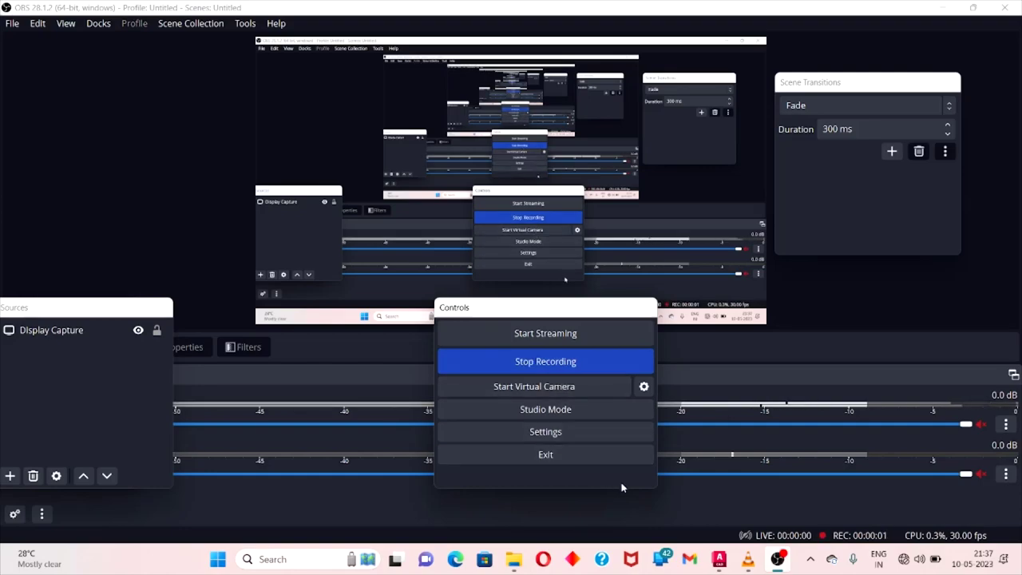
Return to the 30X60 drawing and zoom and pan to frame the whole floor plan.
click(720, 560)
scroll(520, 331, up, 2)
scroll(482, 242, up, 4)
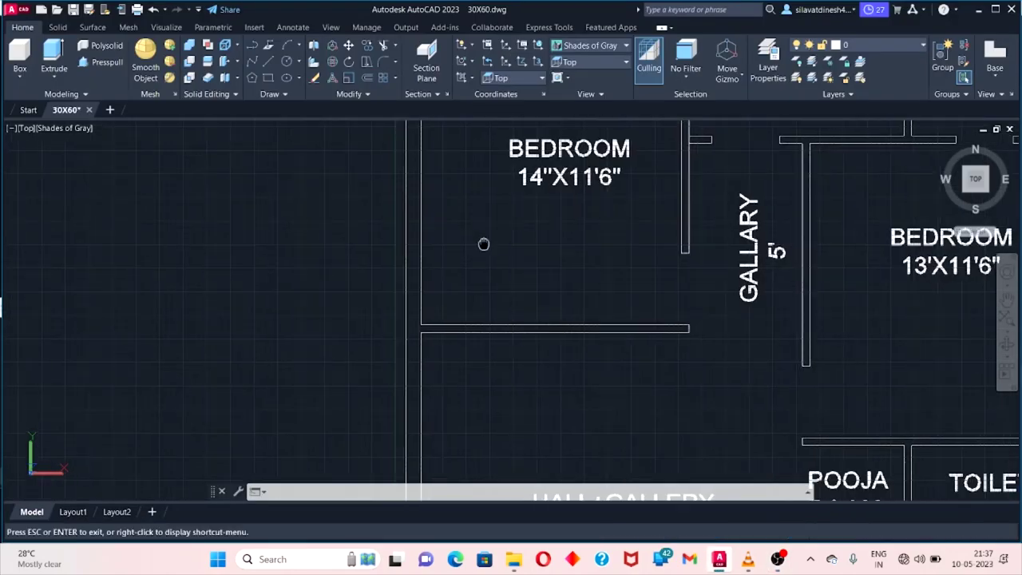
scroll(389, 271, down, 4)
scroll(390, 272, down, 2)
scroll(383, 240, down, 3)
scroll(359, 211, up, 5)
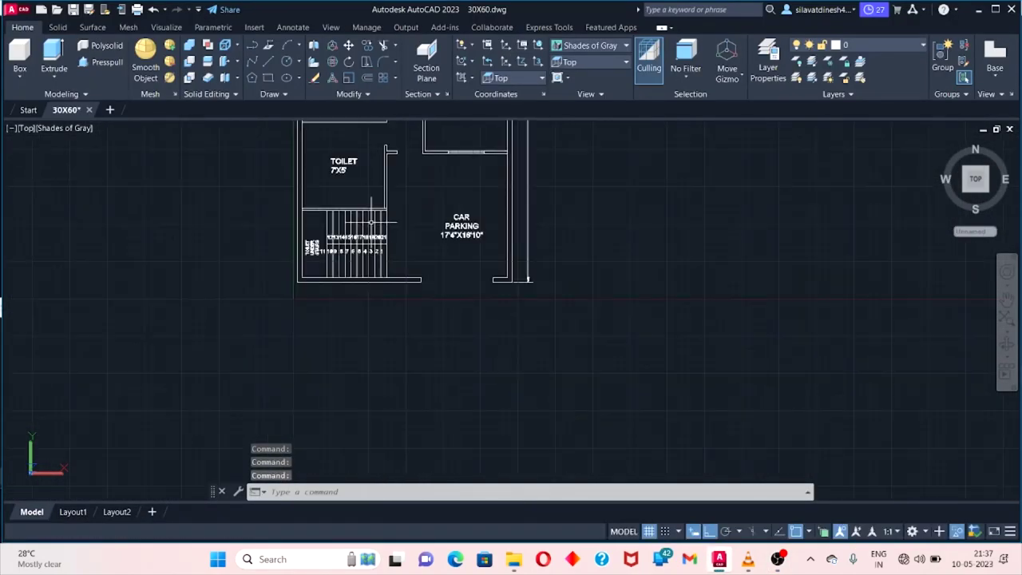
middle_drag(367, 77, 383, 260)
scroll(382, 260, down, 3)
Switch the viewport to the SW Isometric preset view.
click(583, 62)
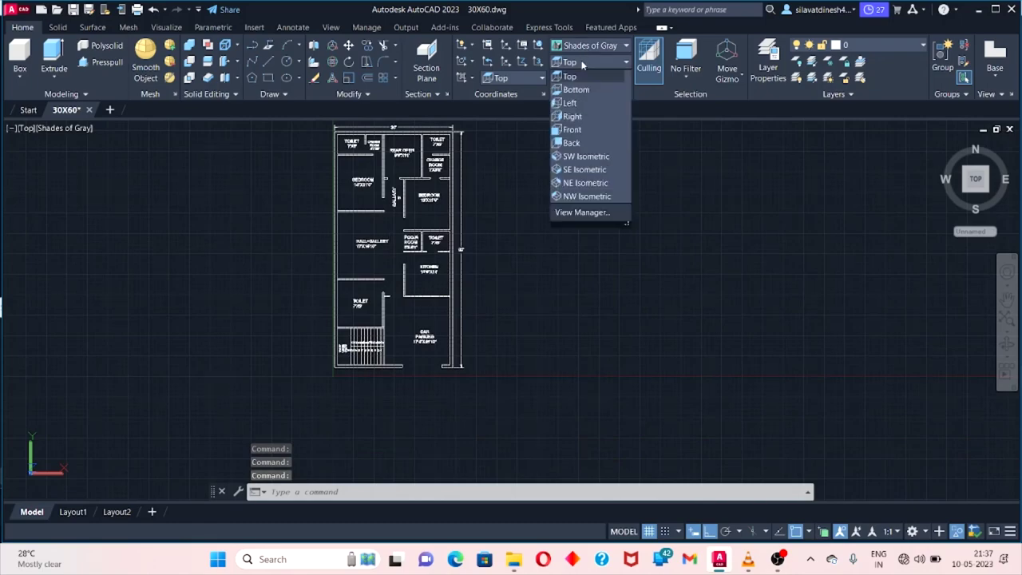
click(591, 46)
click(669, 119)
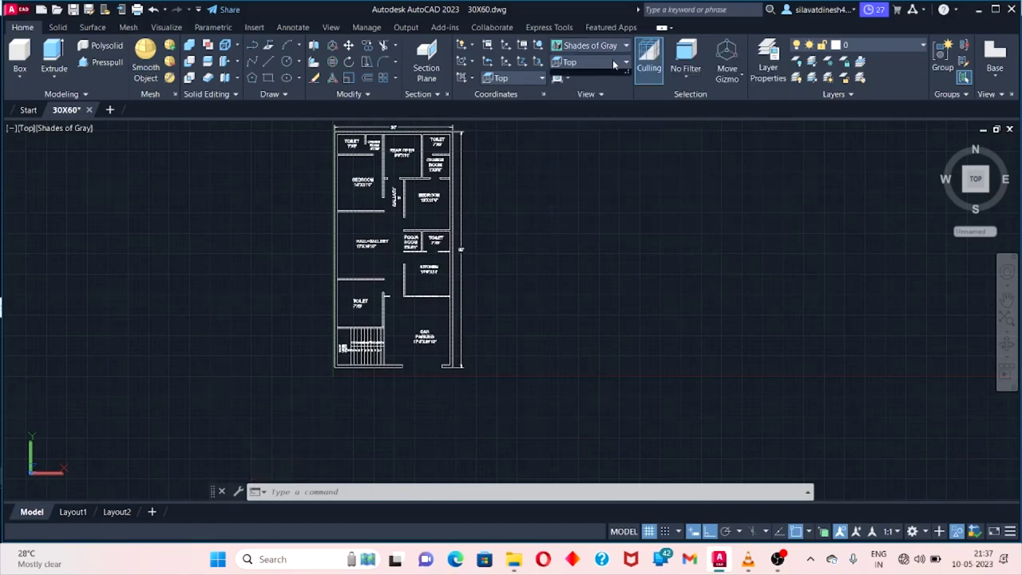
click(613, 62)
click(587, 152)
Draw a 10'-tall box wall along the pooja room and toilet side.
scroll(448, 228, up, 3)
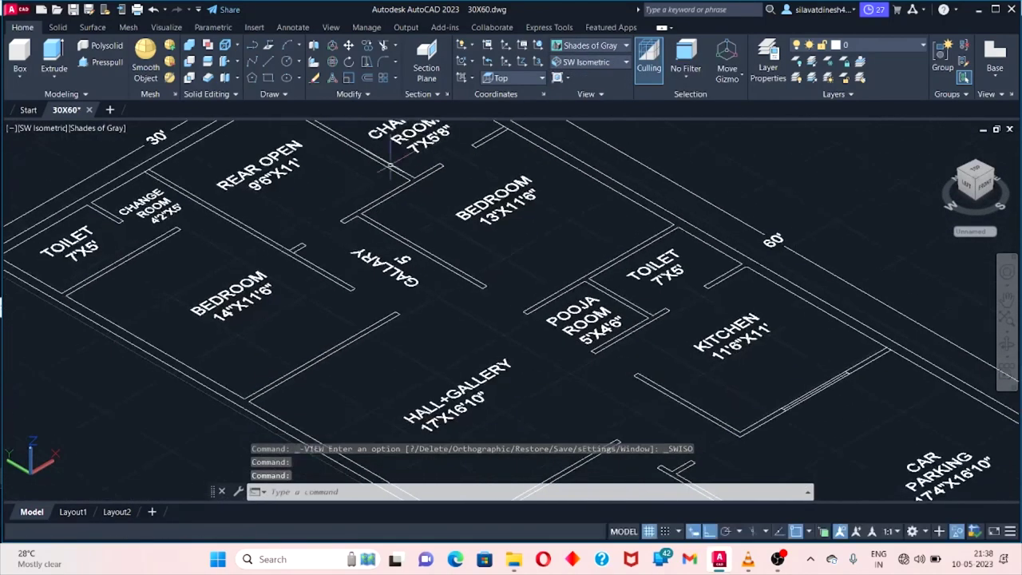
mouse_move(586, 392)
middle_down()
mouse_move(466, 243)
mouse_move(393, 240)
middle_up()
scroll(393, 240, up, 3)
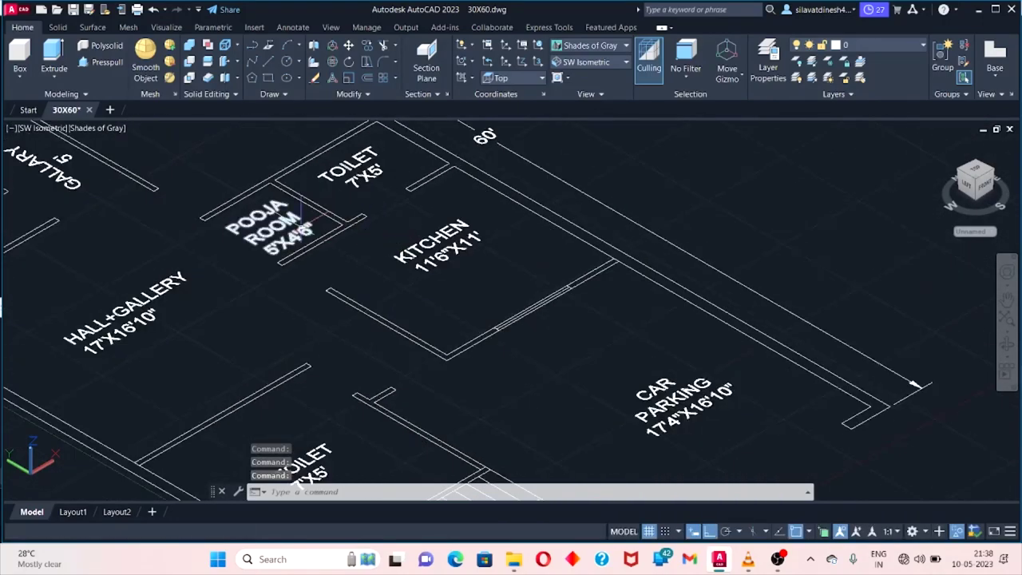
scroll(301, 218, down, 2)
middle_drag(232, 136, 242, 212)
scroll(339, 215, up, 3)
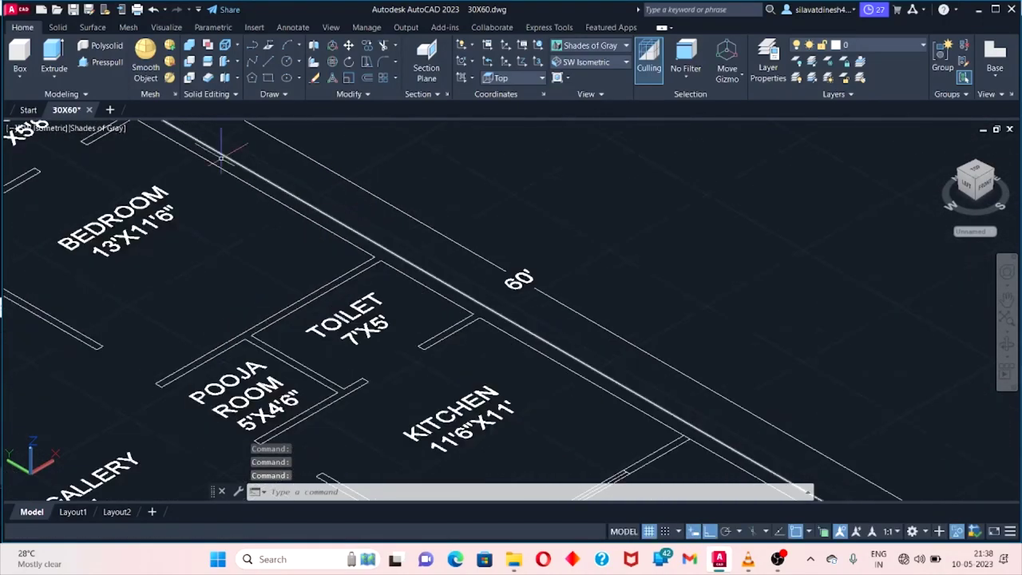
click(20, 56)
click(155, 384)
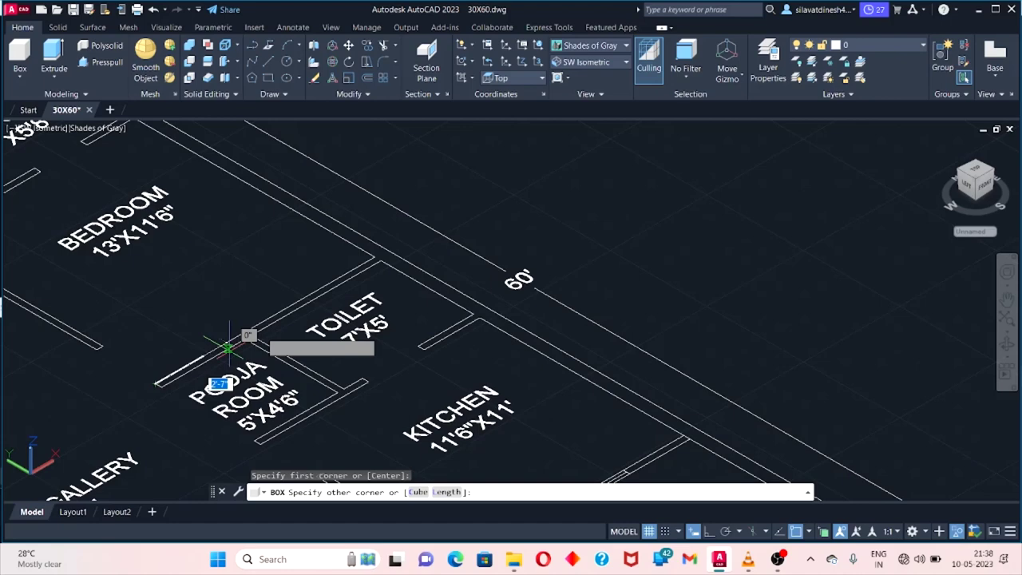
click(376, 254)
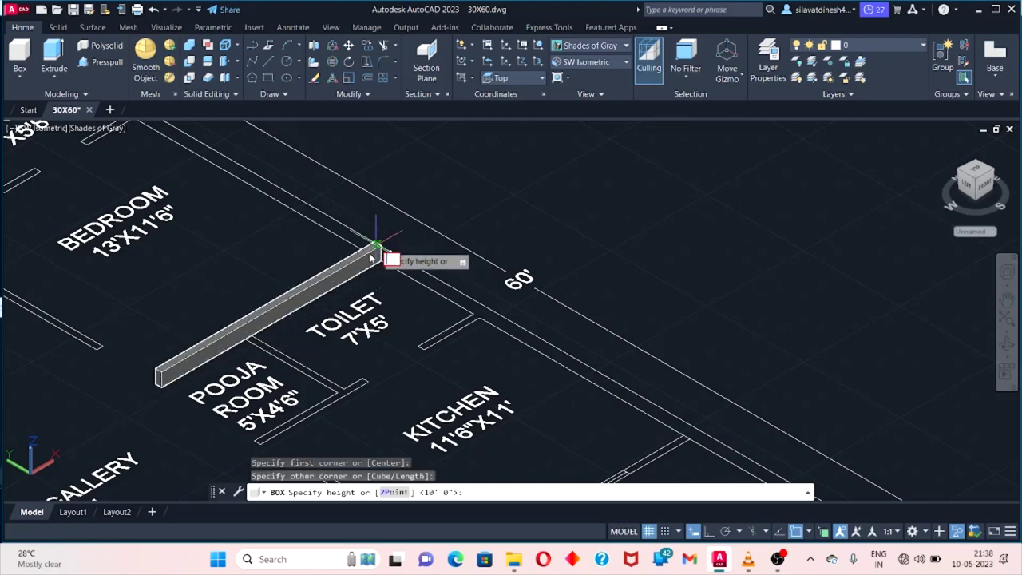
text(10')
key(Return)
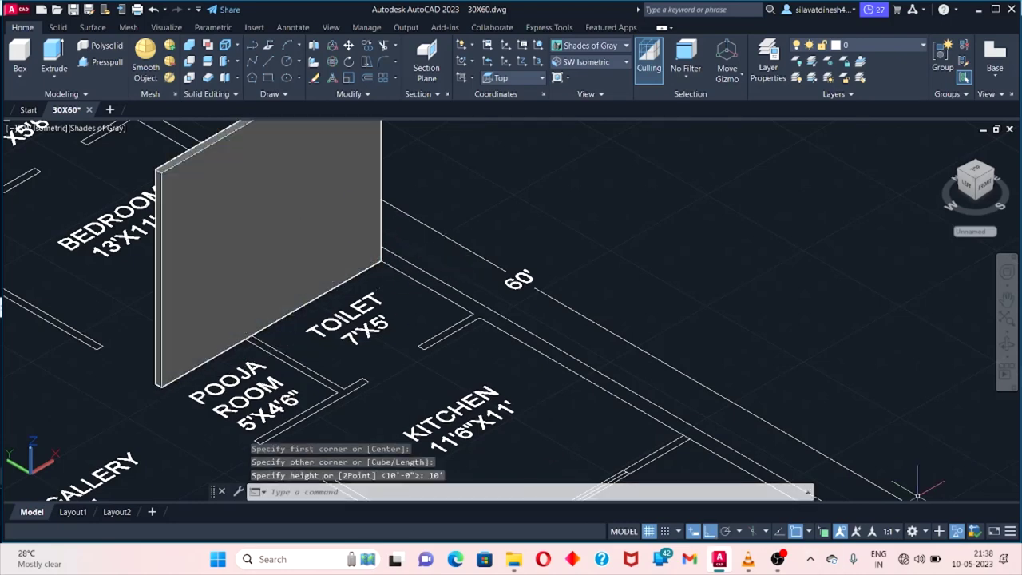
End object isolation so all the other wall solids show again.
click(956, 531)
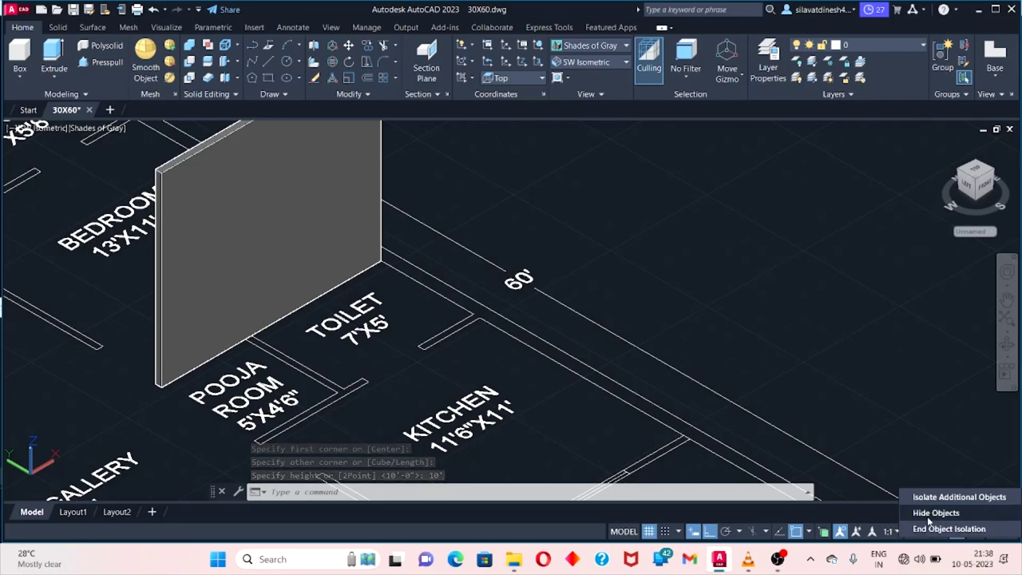
click(949, 529)
scroll(427, 308, down, 2)
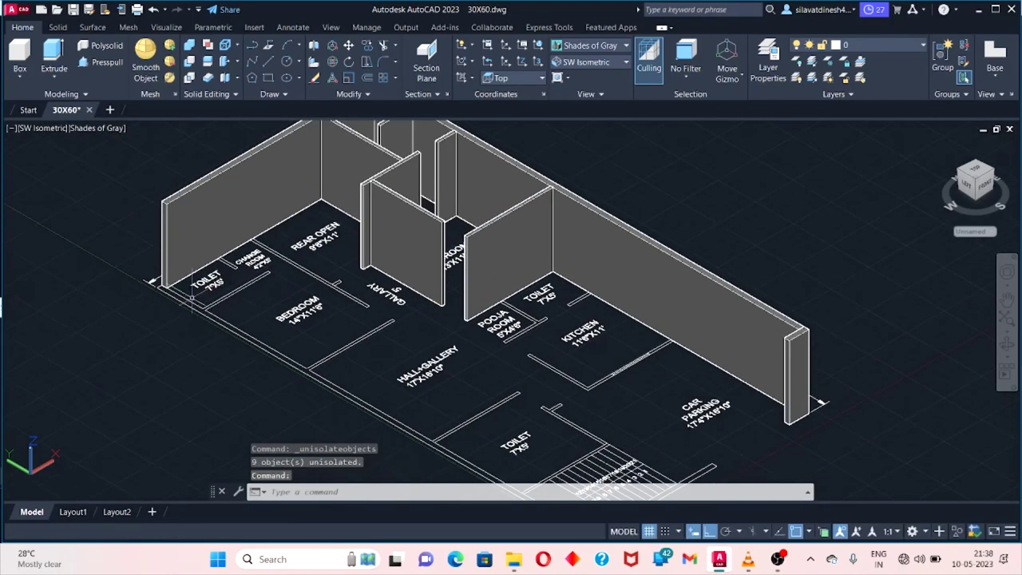
Draw a short wall box and a long wall box, each 10' high.
scroll(135, 284, up, 3)
scroll(136, 283, up, 2)
click(20, 58)
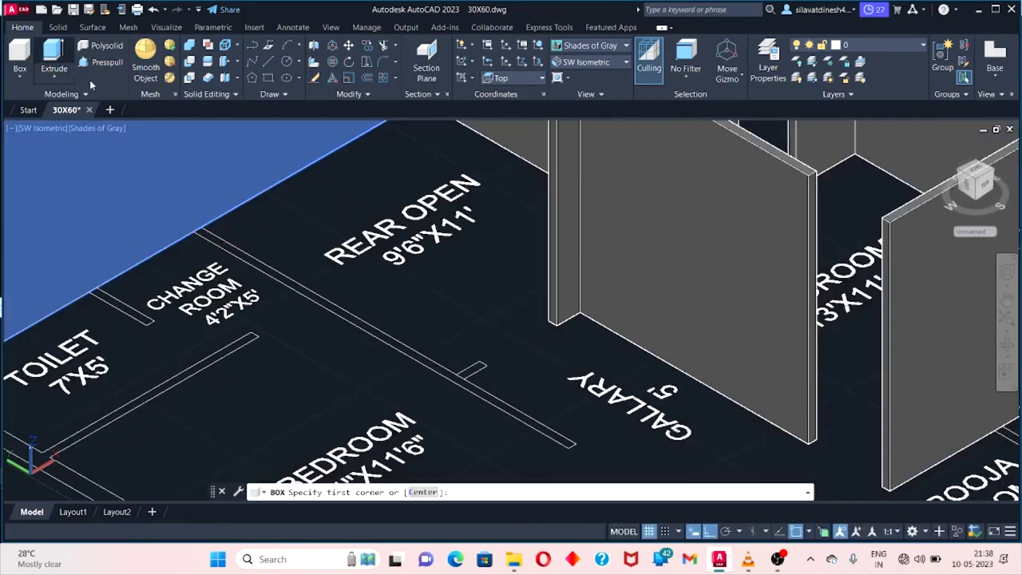
click(468, 356)
click(478, 369)
key(Return)
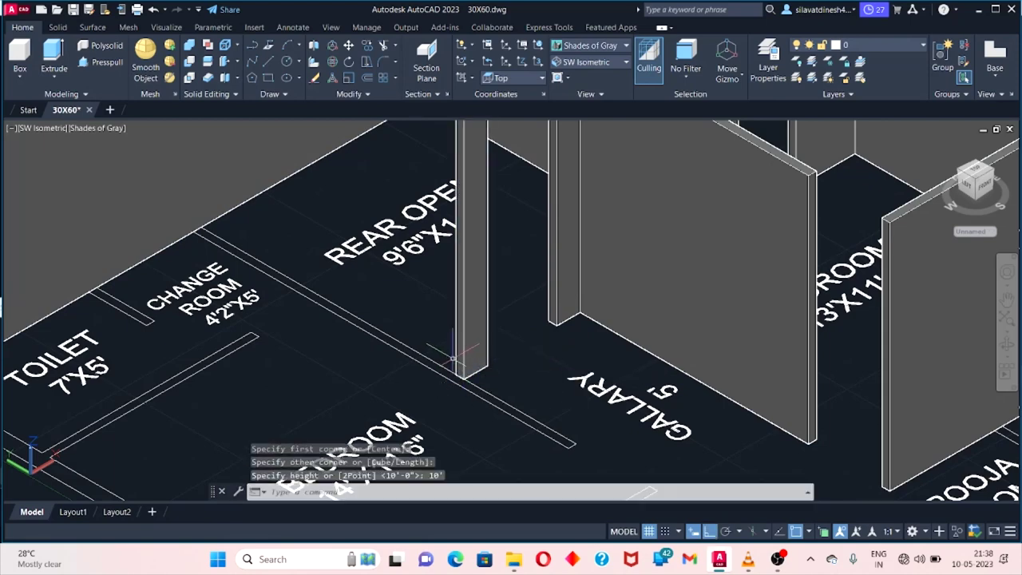
click(20, 57)
click(200, 227)
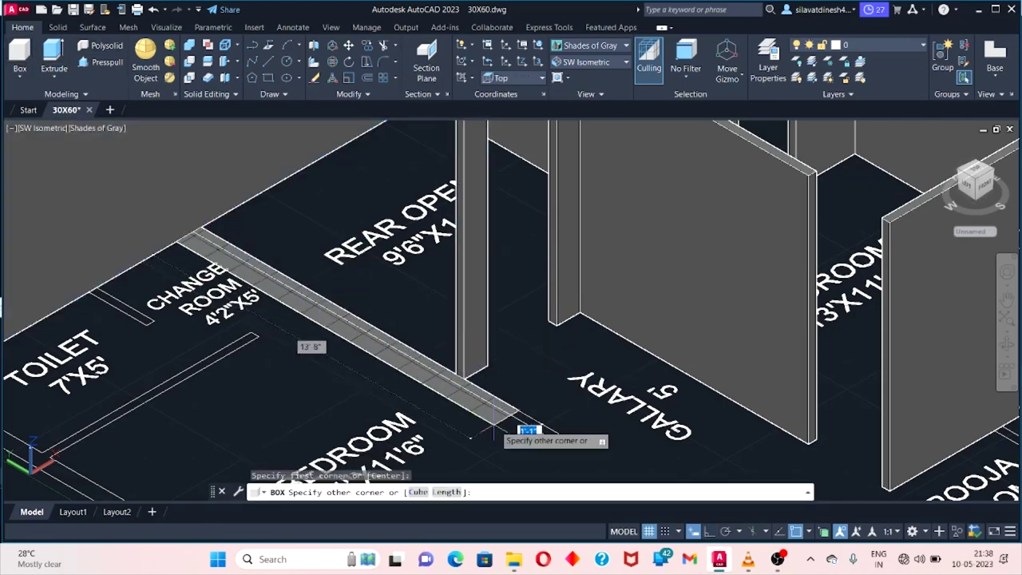
click(569, 444)
key(Return)
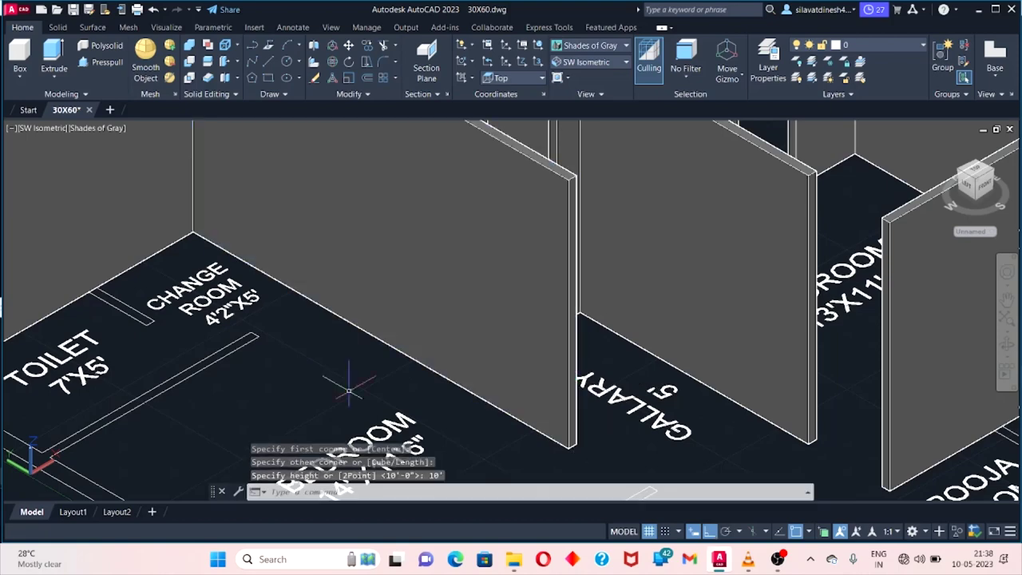
Draw the 10'-high change room wall beside the toilet.
scroll(47, 238, up, 2)
key(Return)
click(113, 317)
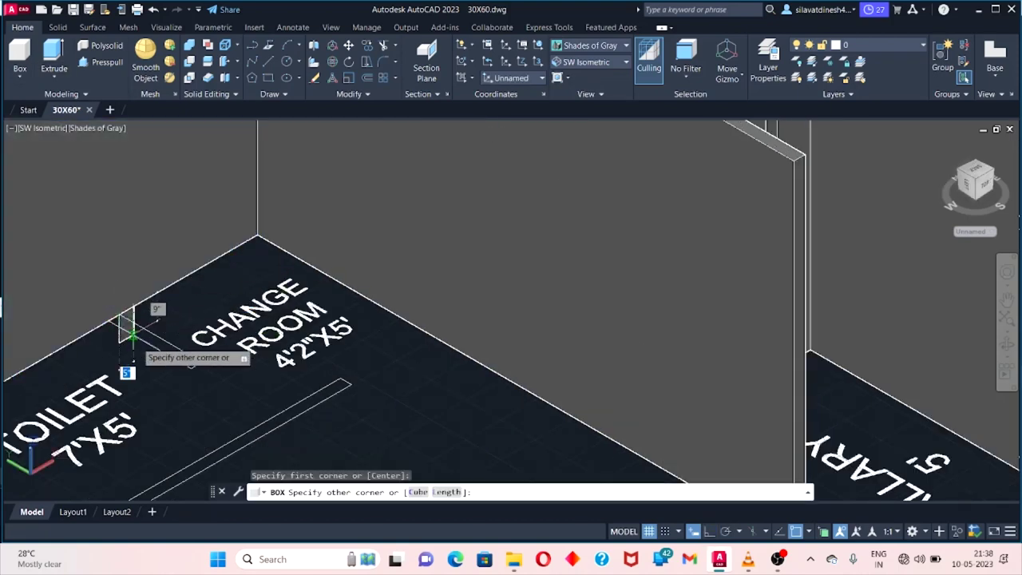
click(192, 369)
click(149, 241)
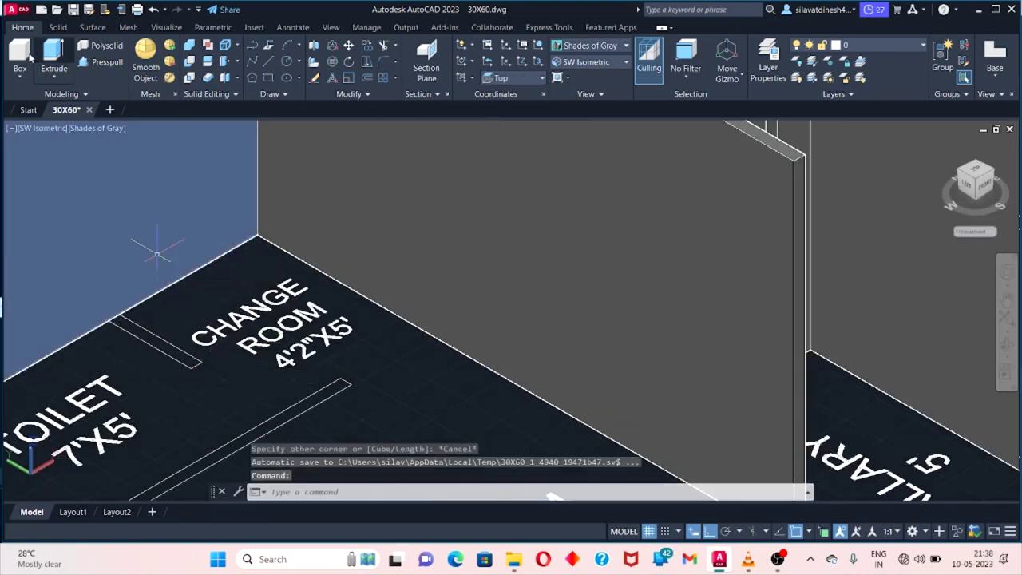
key(Return)
click(112, 321)
click(199, 366)
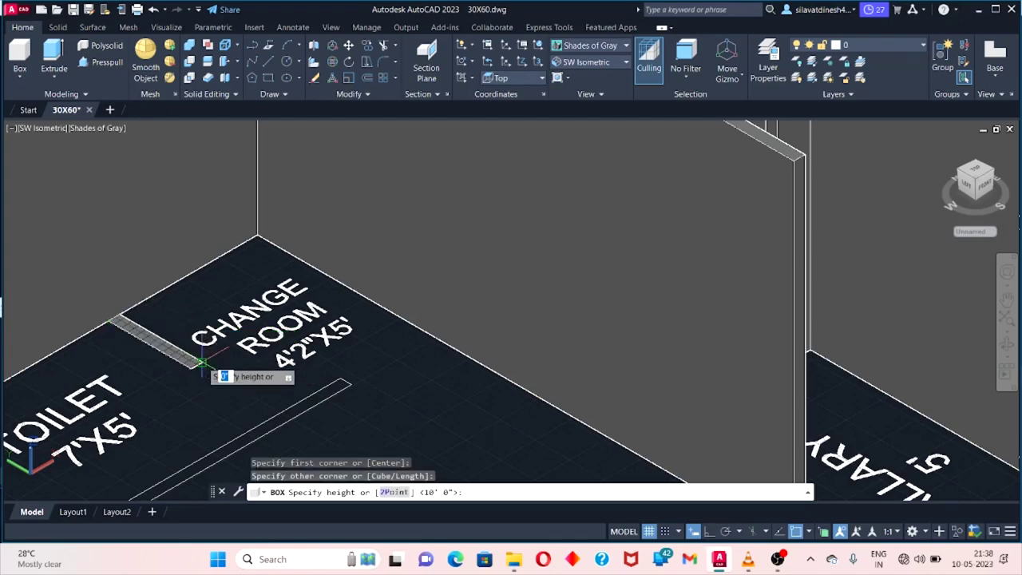
text(0')
key(Return)
Cancel a misplaced box and redraw the 10' wall beside the toilet and bedroom.
scroll(193, 326, down, 3)
scroll(192, 326, down, 2)
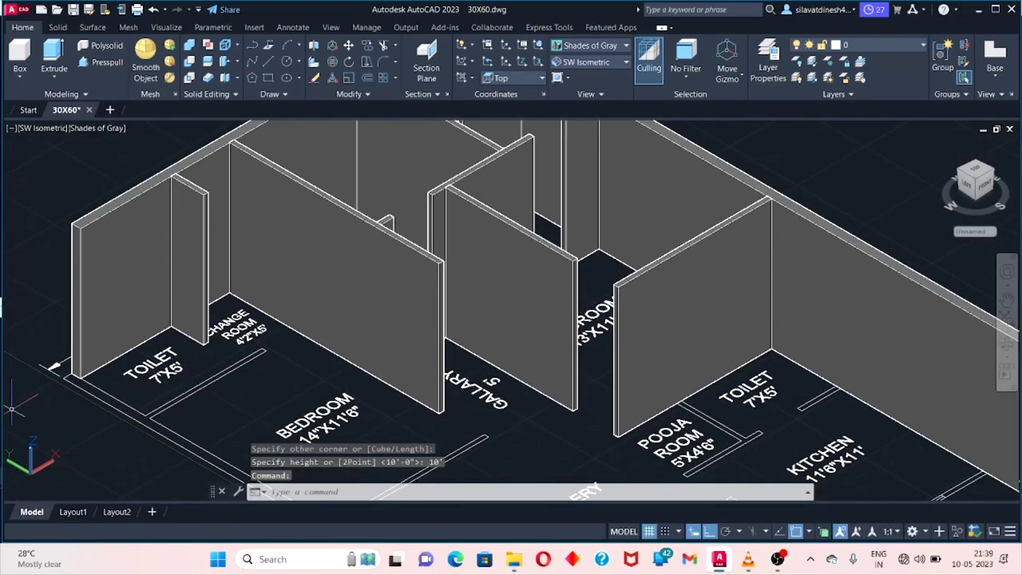
scroll(512, 303, up, 4)
scroll(3, 287, down, 5)
click(20, 56)
scroll(171, 320, up, 5)
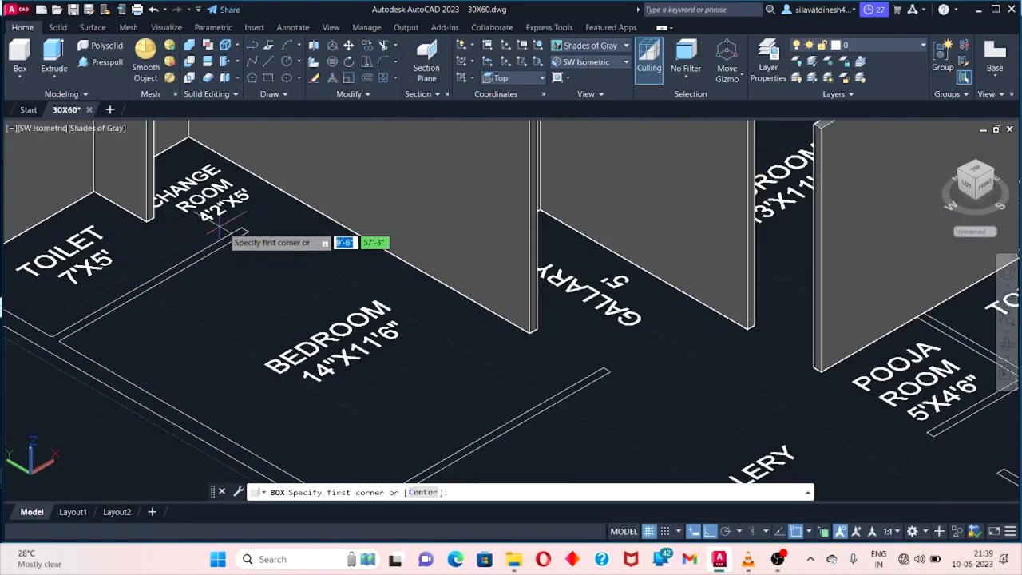
click(242, 229)
key(Escape)
key(Return)
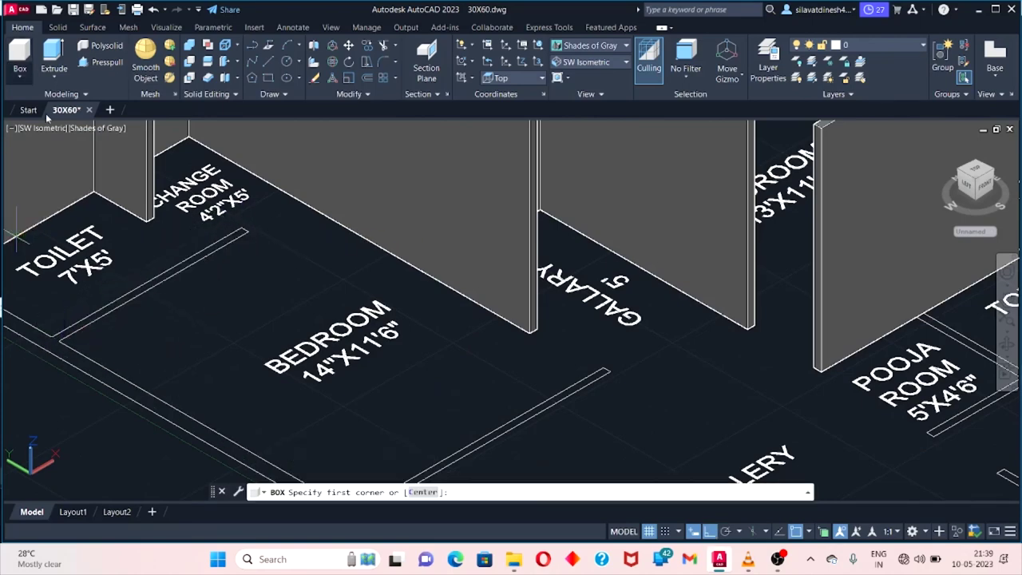
scroll(226, 228, up, 3)
click(226, 228)
scroll(60, 351, down, 2)
scroll(60, 352, down, 3)
scroll(59, 352, up, 5)
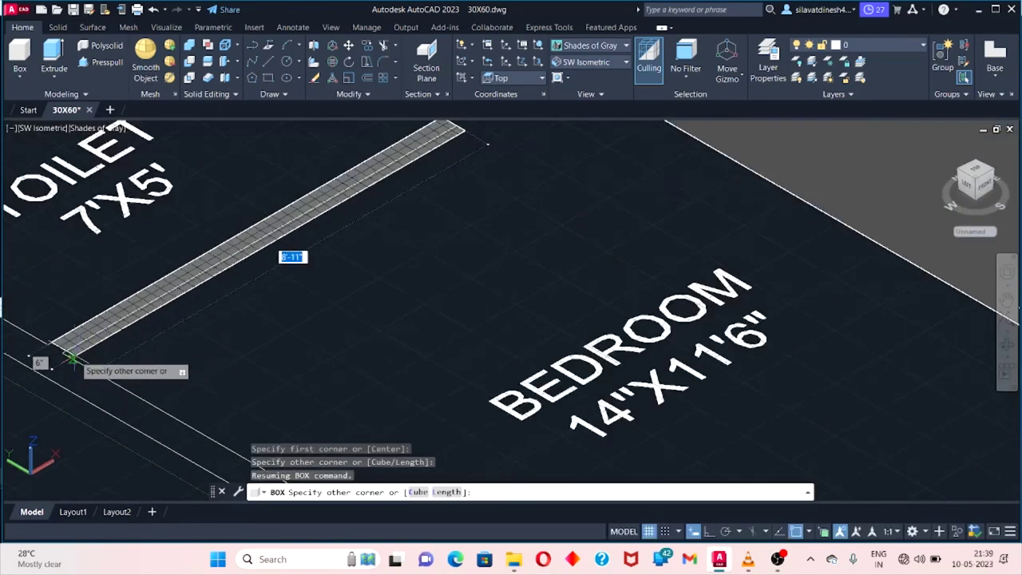
scroll(62, 351, up, 2)
click(63, 352)
text(10)
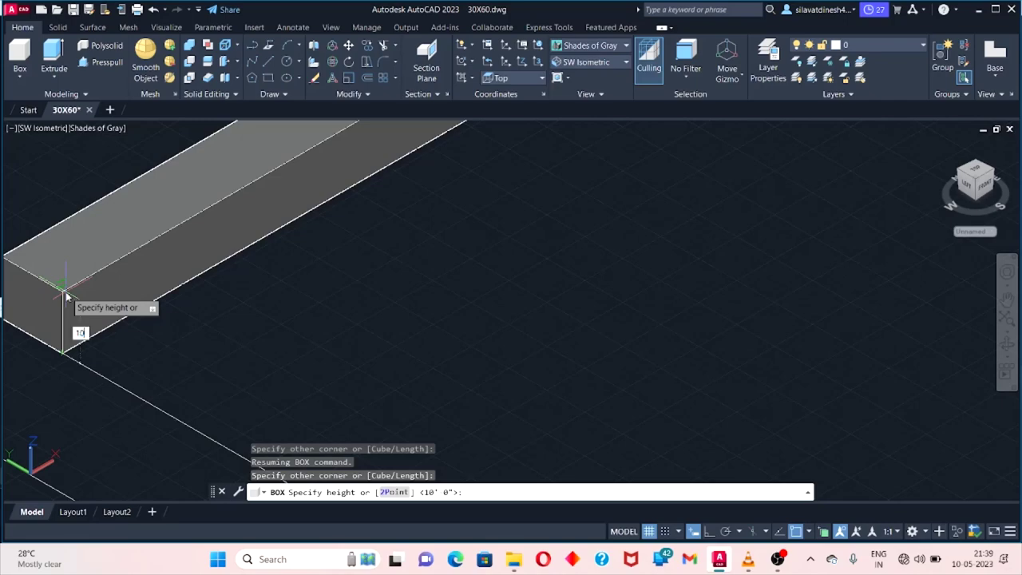
key(Return)
Pan the plan toward the hall area and switch to another window.
scroll(56, 354, down, 2)
scroll(149, 297, down, 2)
scroll(379, 372, down, 2)
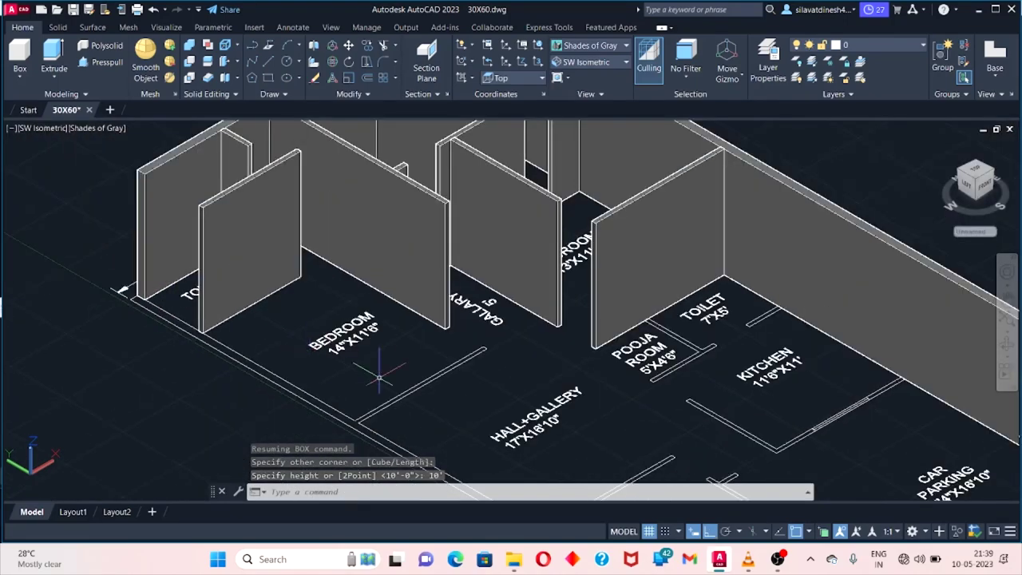
middle_drag(379, 371, 60, 291)
scroll(380, 371, up, 2)
key(alt+Tab)
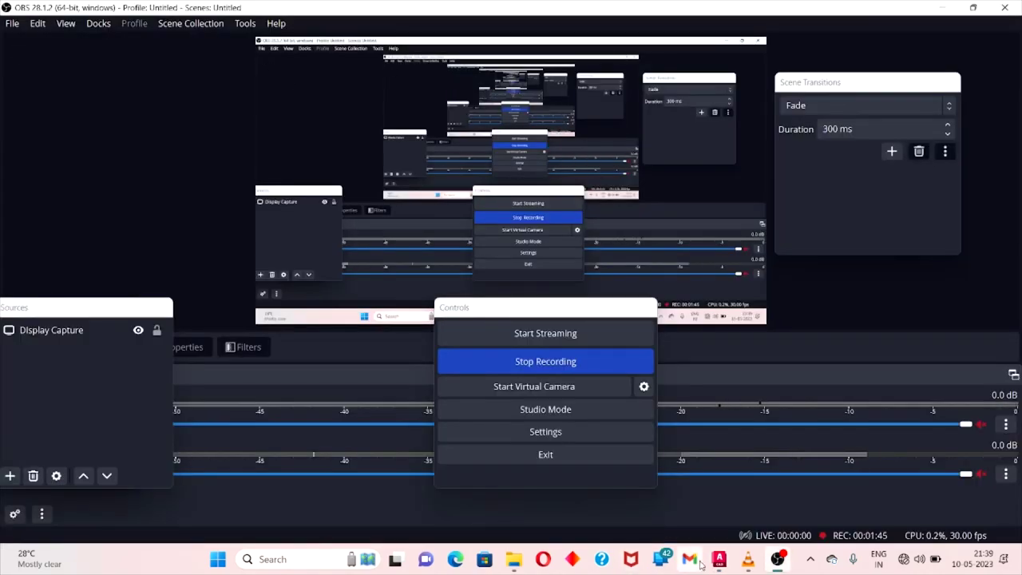
Draw the 10'-high wall box between the bedroom and hall.
click(718, 560)
click(20, 55)
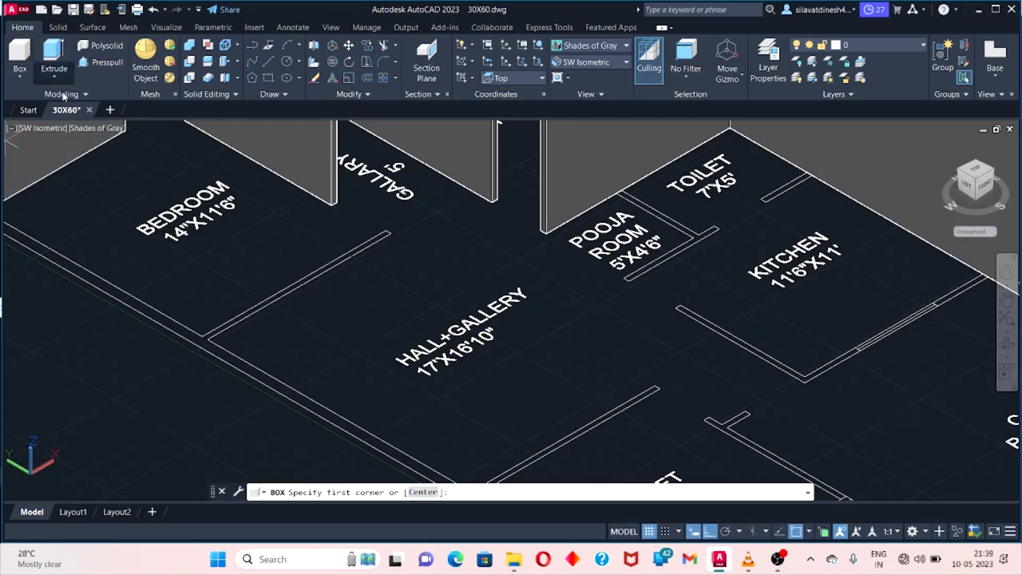
click(368, 263)
key(Escape)
key(Return)
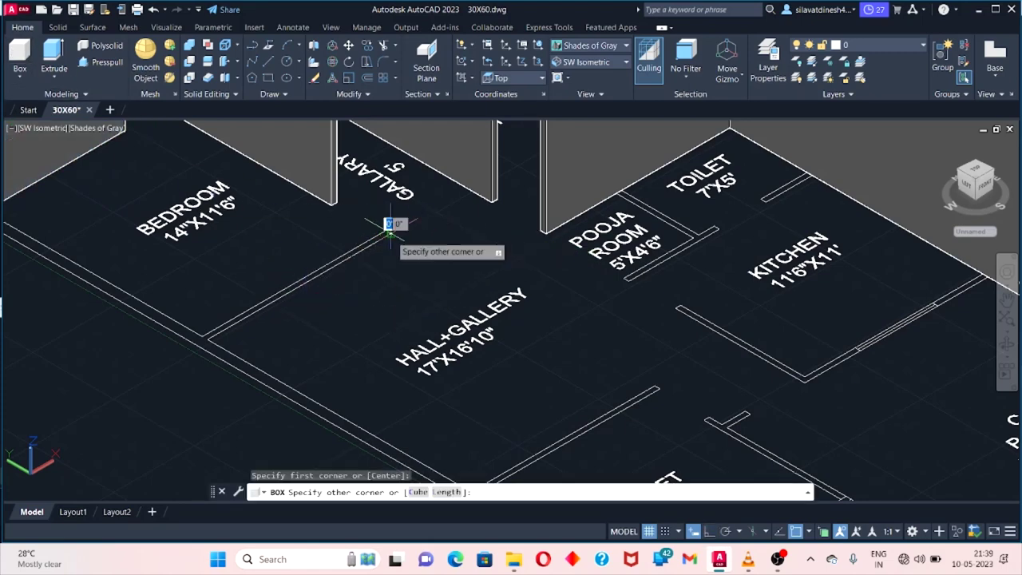
click(205, 337)
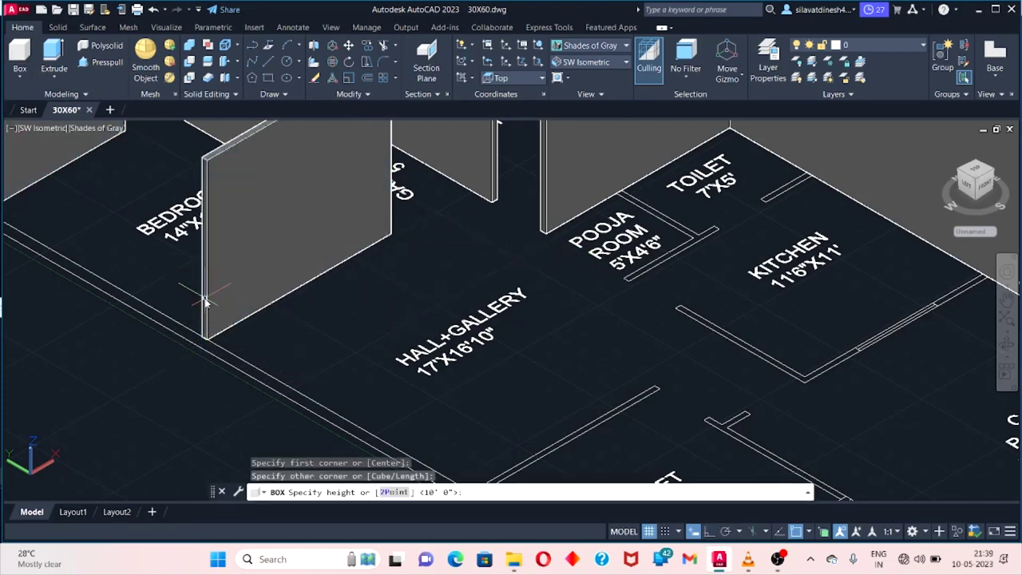
key(Return)
Check in Quick Properties that the new wall is 11'-10" long and 4" thick.
scroll(216, 359, down, 3)
scroll(237, 269, up, 5)
click(236, 269)
right_click(230, 307)
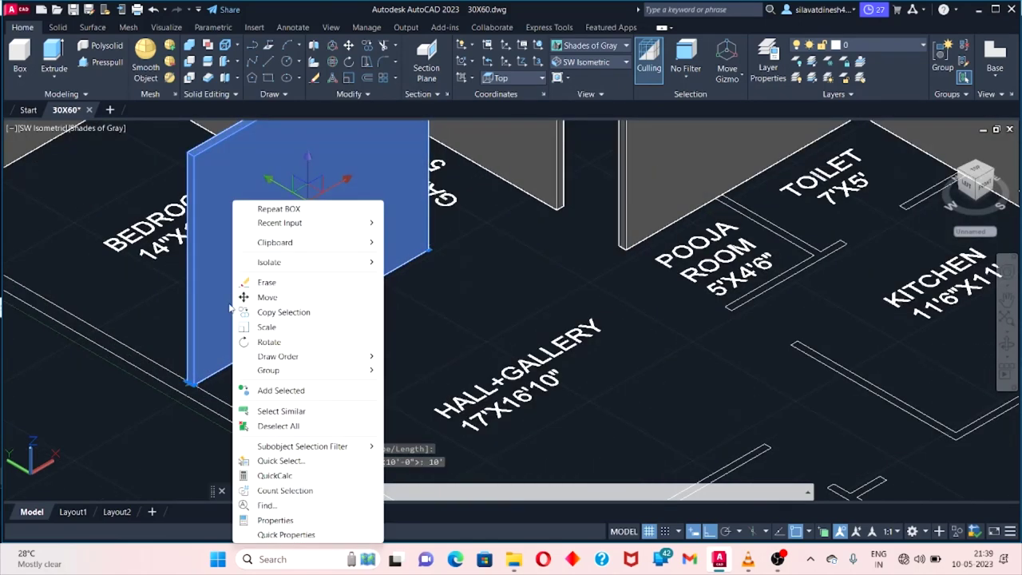
click(268, 535)
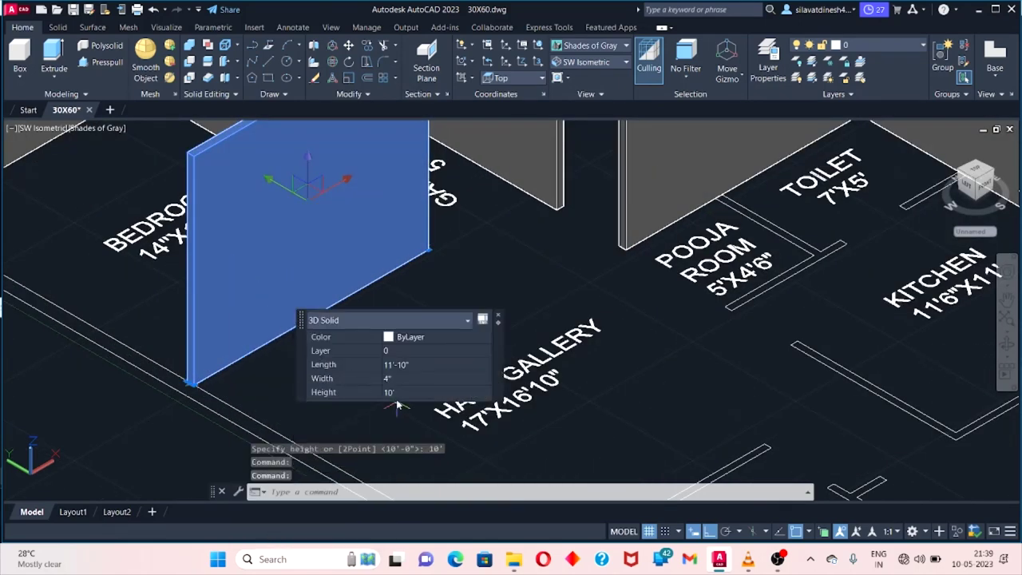
scroll(320, 264, down, 3)
scroll(351, 256, up, 4)
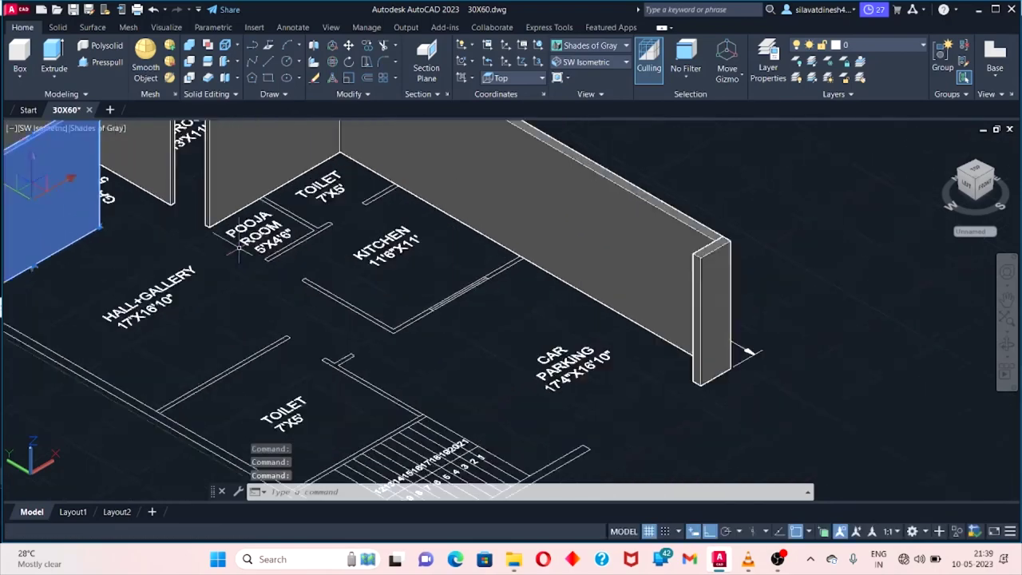
Raise two 10' box walls on the wall outlines by the Pooja room.
scroll(351, 256, up, 3)
click(20, 60)
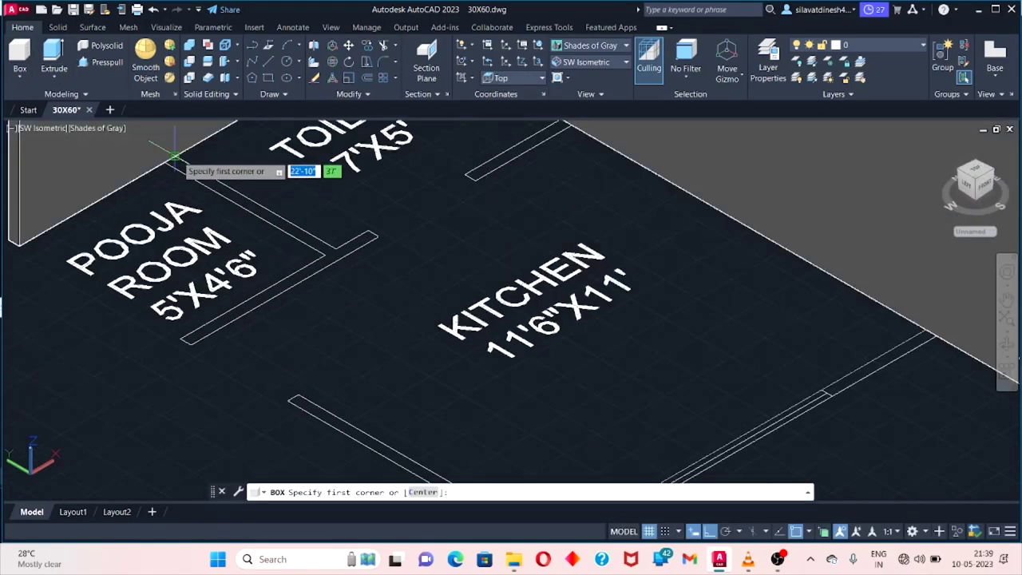
click(171, 160)
click(308, 265)
text(10)
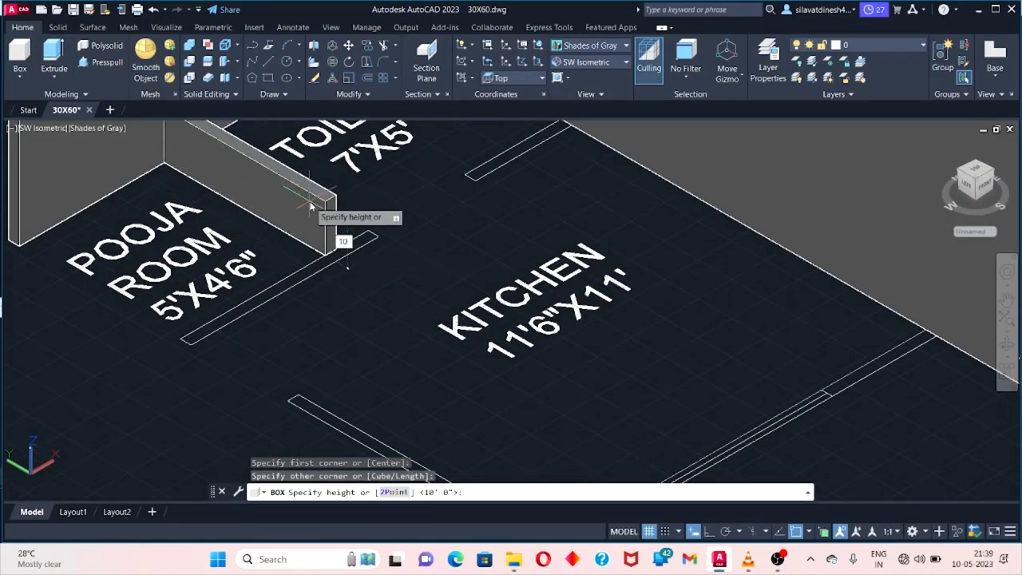
key(Return)
click(777, 559)
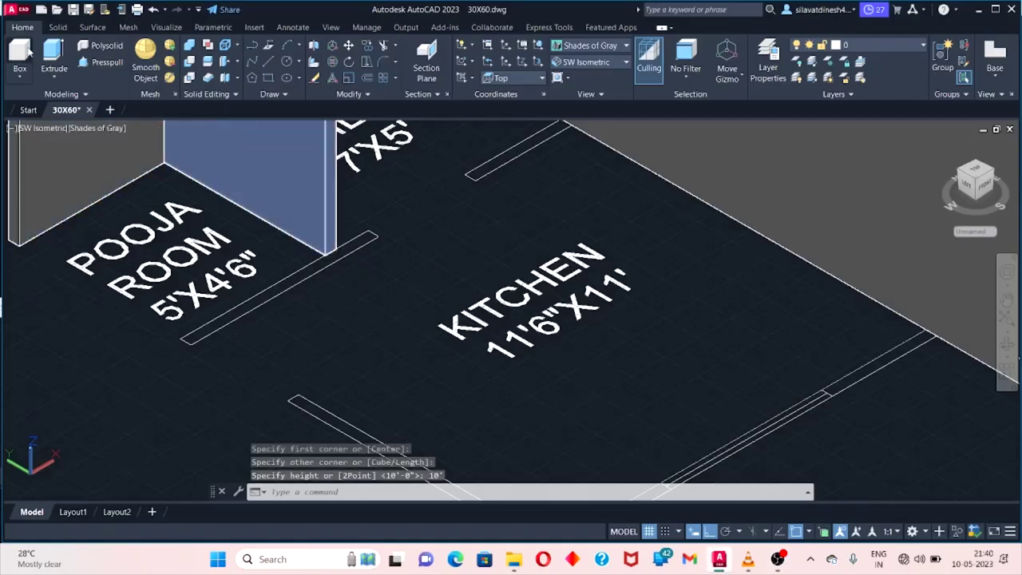
click(29, 51)
click(368, 232)
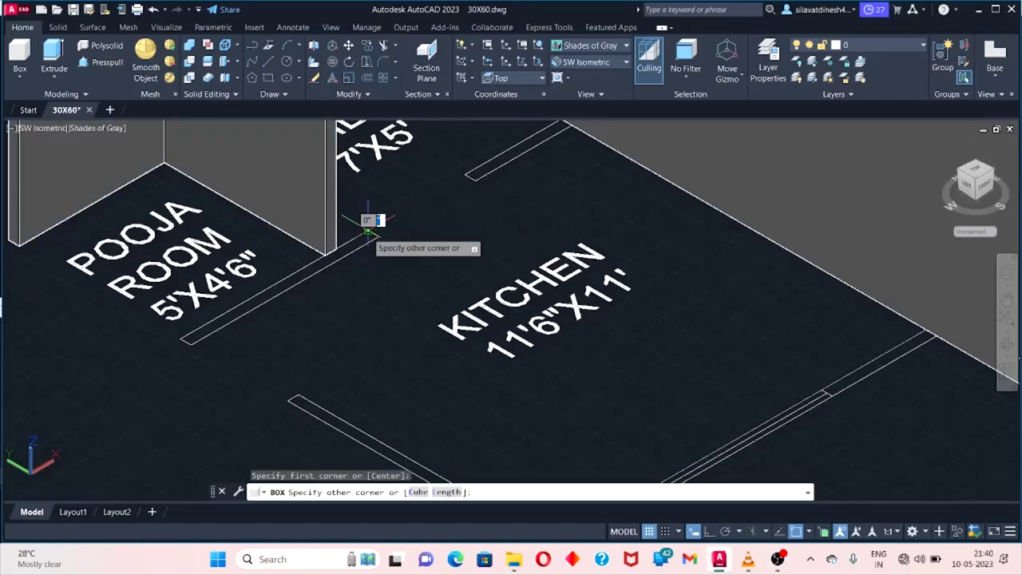
click(190, 344)
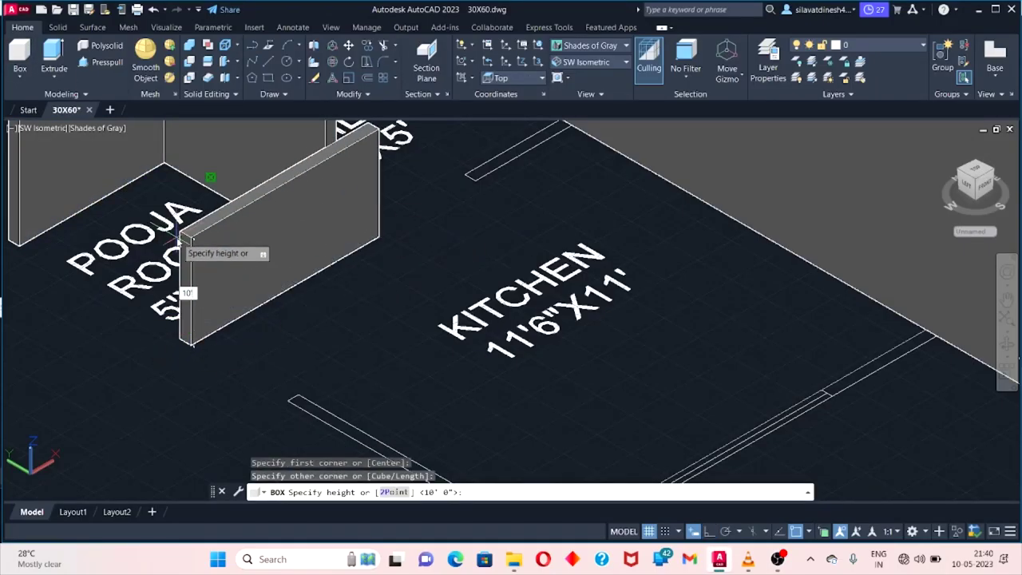
key(Return)
Raise 10' walls on the next wall strip and along the kitchen edge.
scroll(427, 238, down, 2)
scroll(193, 363, up, 2)
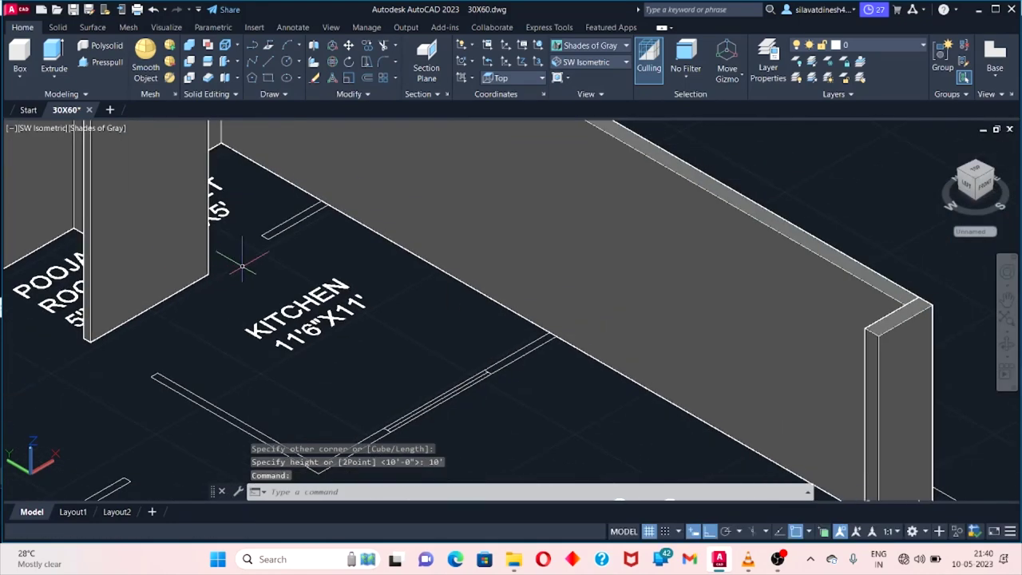
scroll(193, 364, up, 2)
click(20, 53)
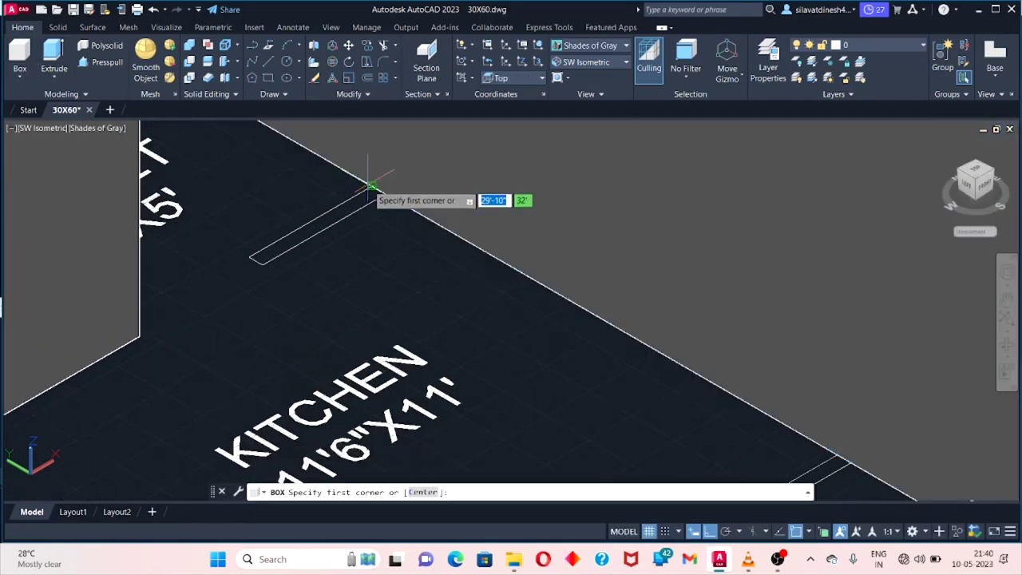
click(370, 186)
click(262, 260)
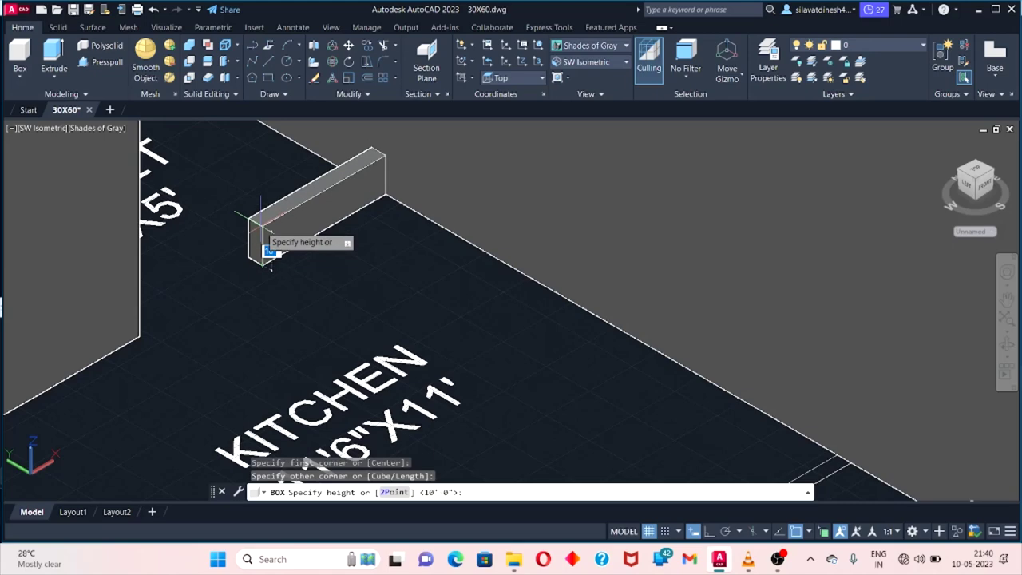
key(Return)
scroll(284, 308, down, 3)
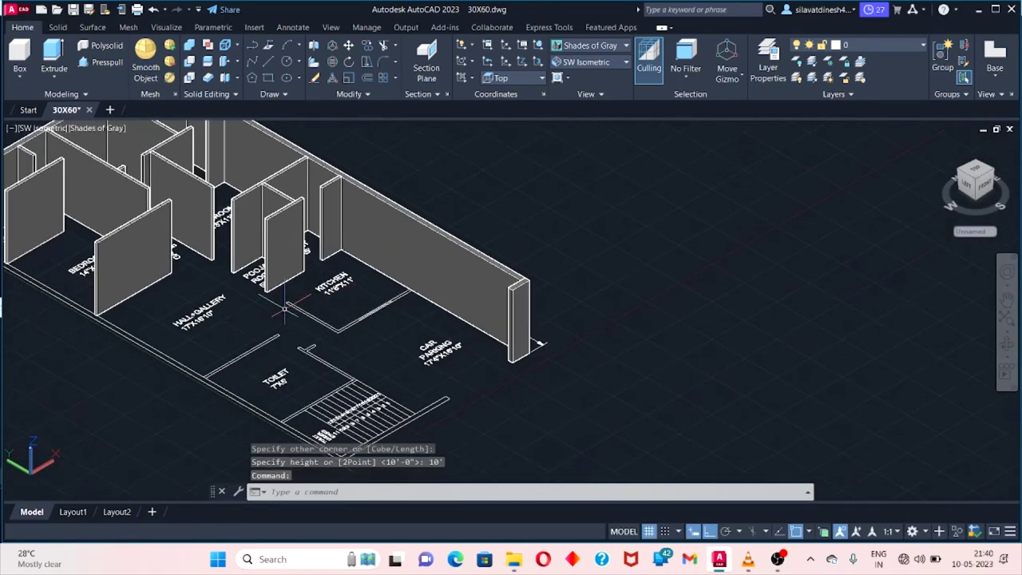
key(Return)
scroll(310, 313, up, 3)
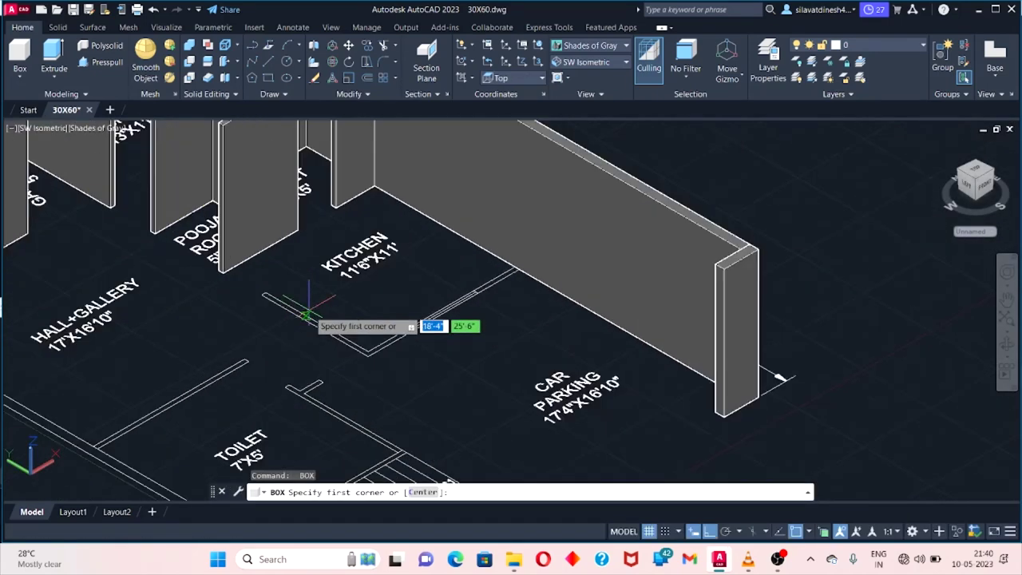
scroll(310, 313, up, 3)
click(221, 275)
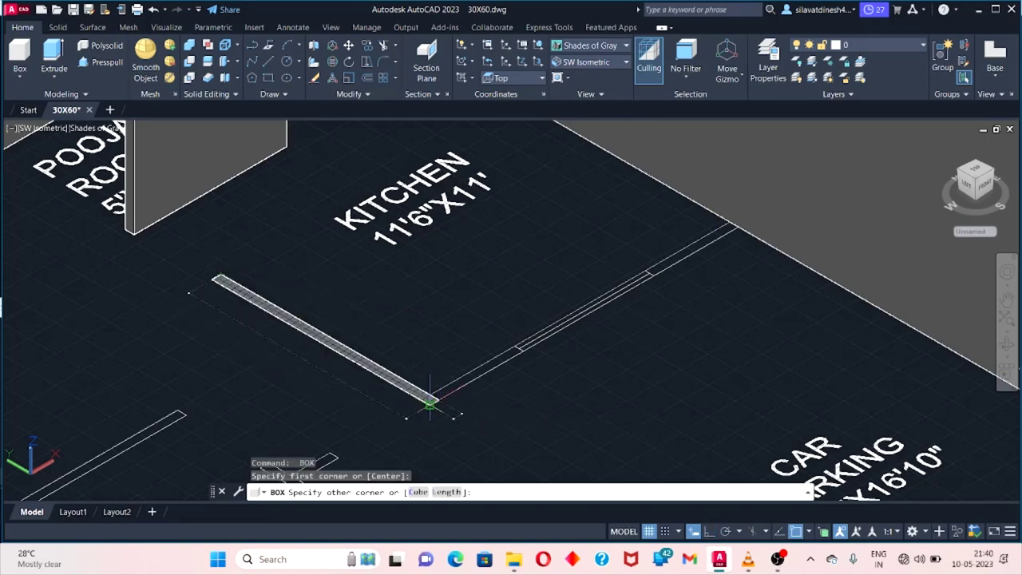
click(430, 405)
text(10')
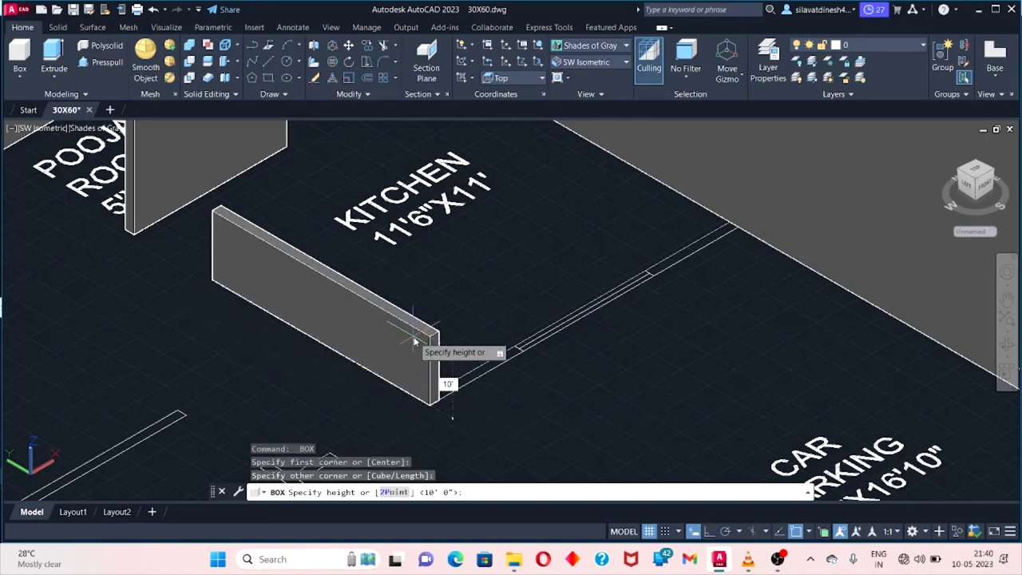
key(Return)
key(Return)
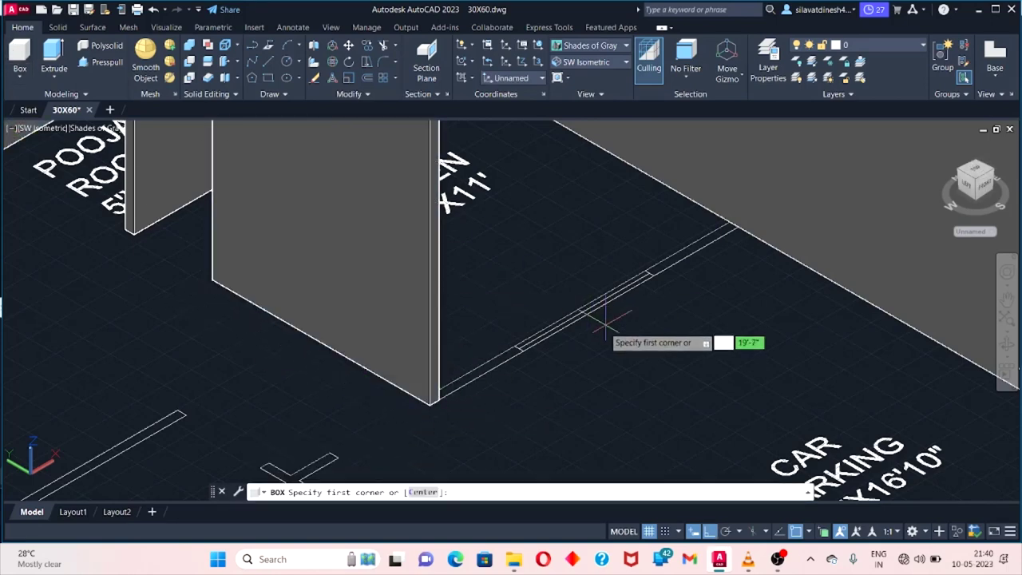
Add two more 10' walls beside the hall and gallery near the toilet.
click(734, 228)
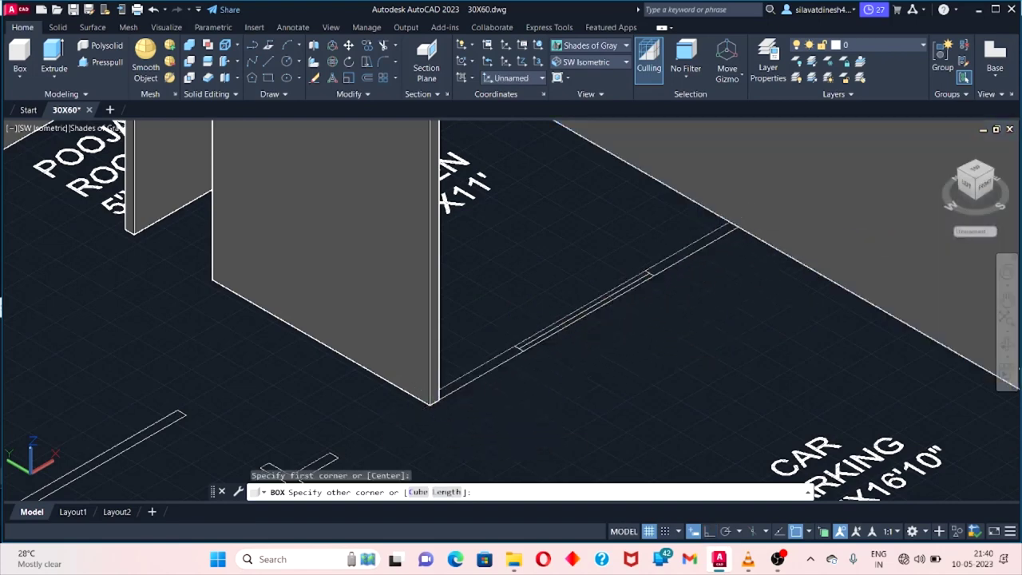
click(438, 340)
key(Return)
scroll(437, 339, down, 5)
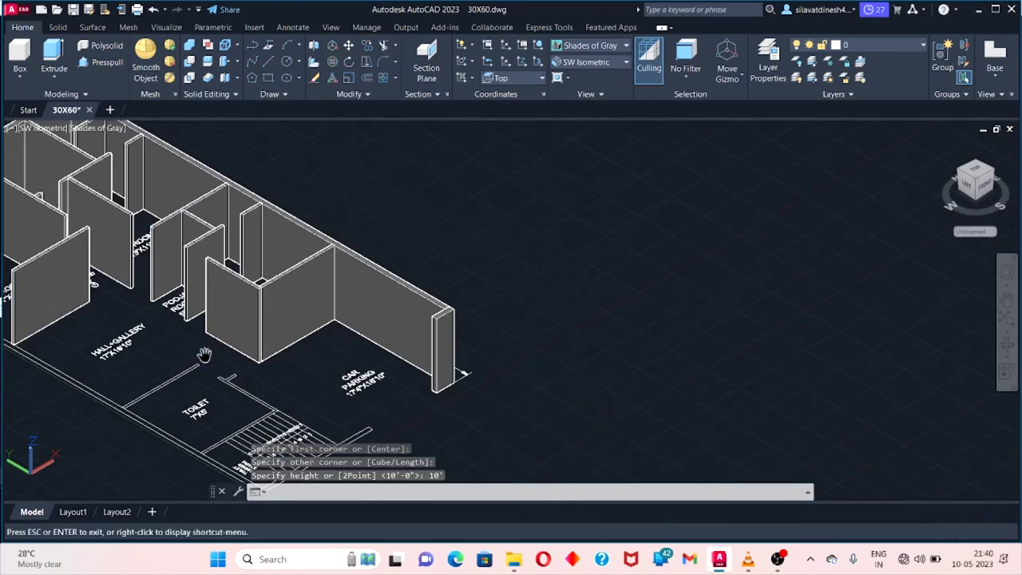
scroll(335, 336, up, 4)
scroll(335, 336, up, 2)
click(31, 68)
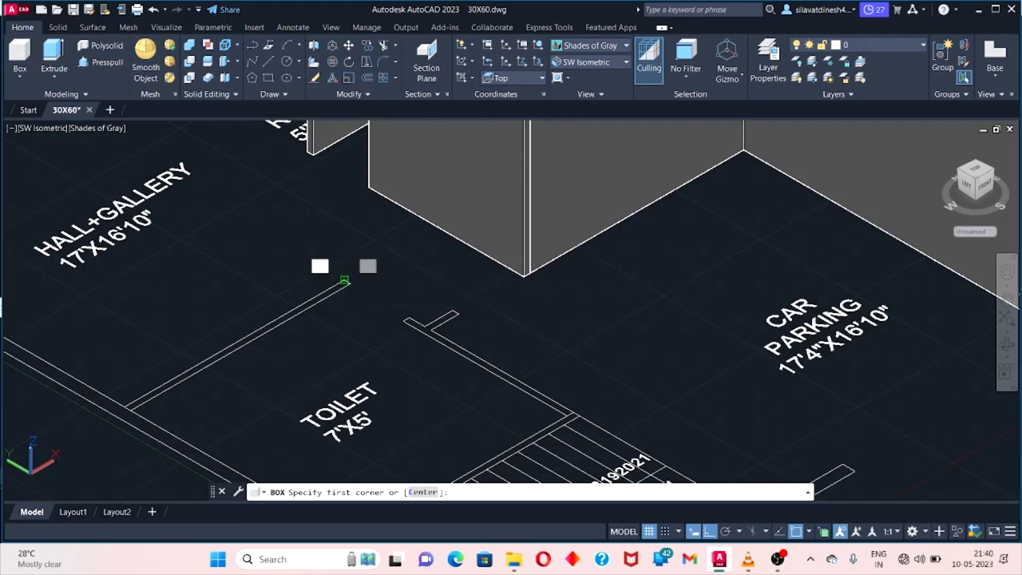
click(344, 281)
click(130, 410)
text(10)
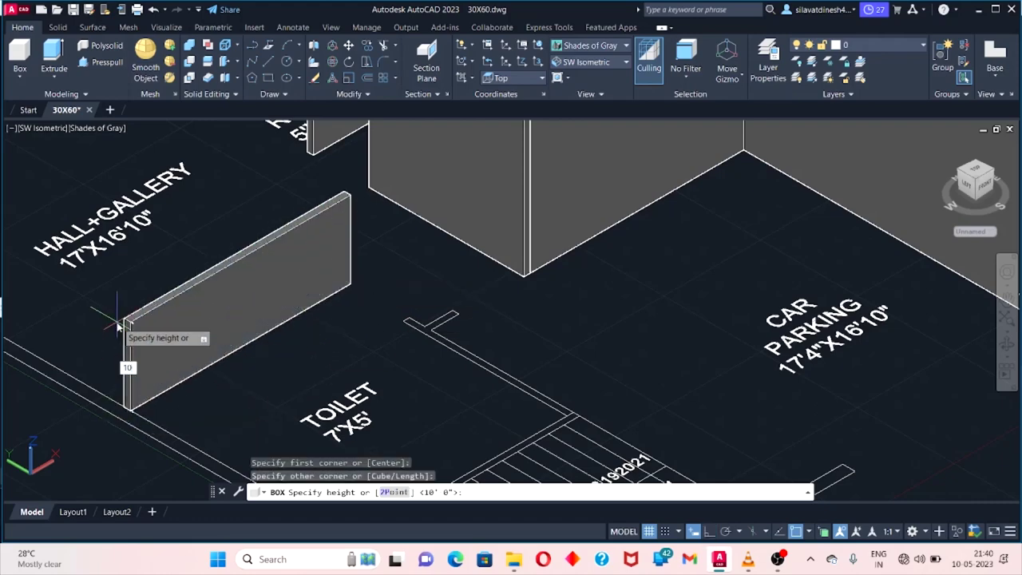
key(Return)
scroll(184, 320, down, 2)
middle_drag(216, 344, 110, 227)
Draw two 10'-high box walls beside the toilet-under-stairs area.
scroll(109, 228, up, 3)
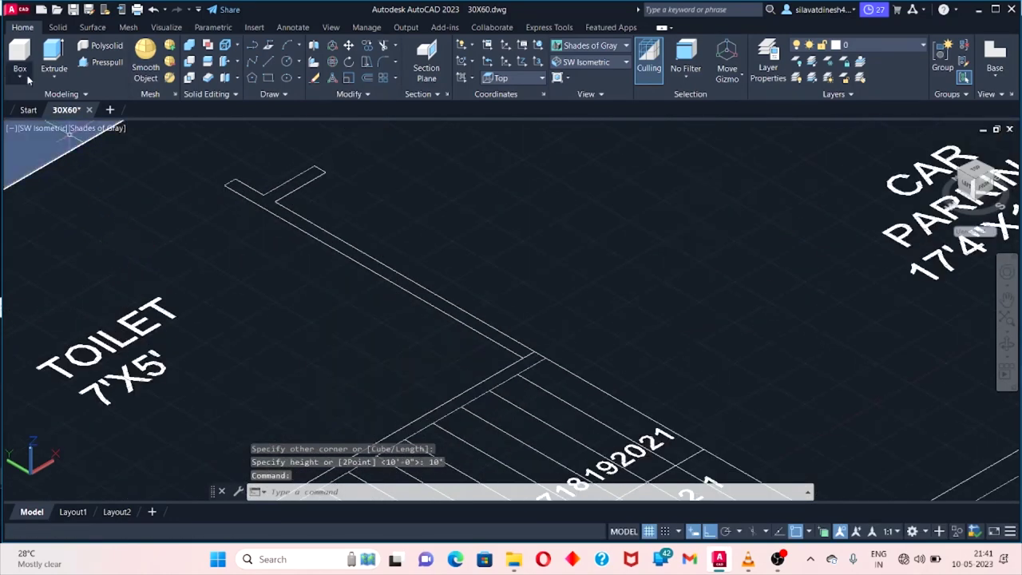
click(29, 55)
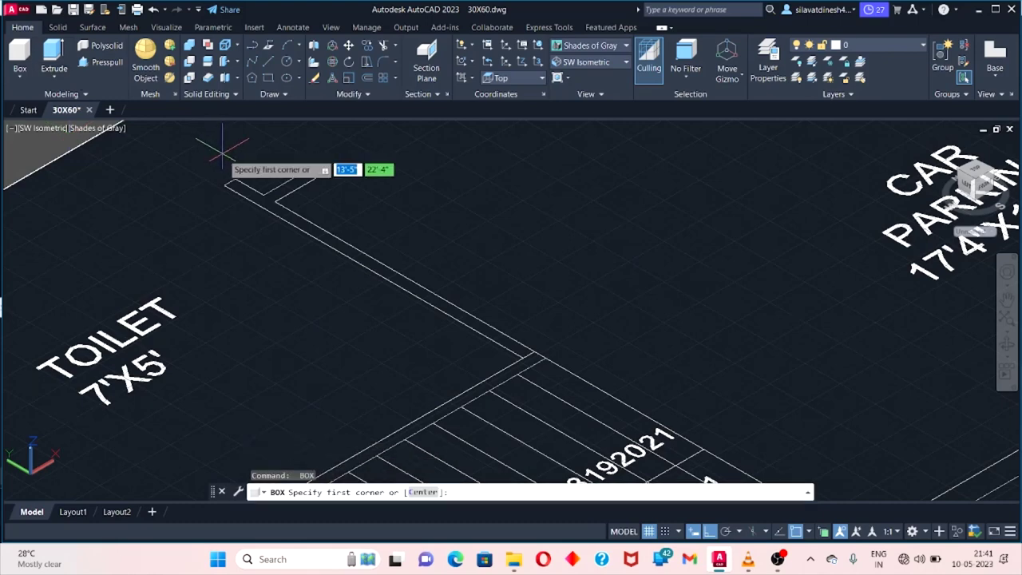
click(314, 166)
click(280, 200)
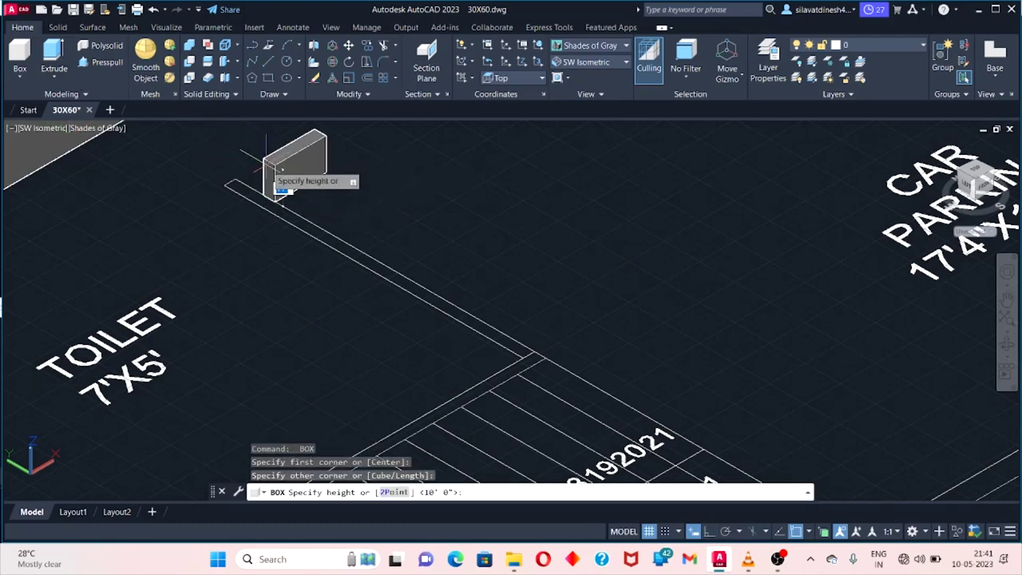
text(10')
key(Return)
key(Return)
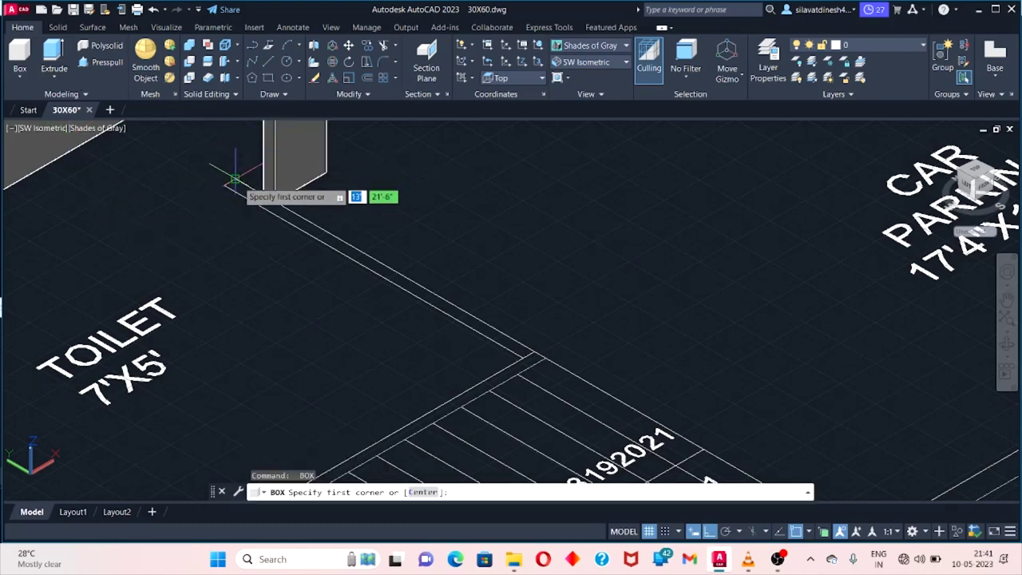
click(234, 180)
click(534, 357)
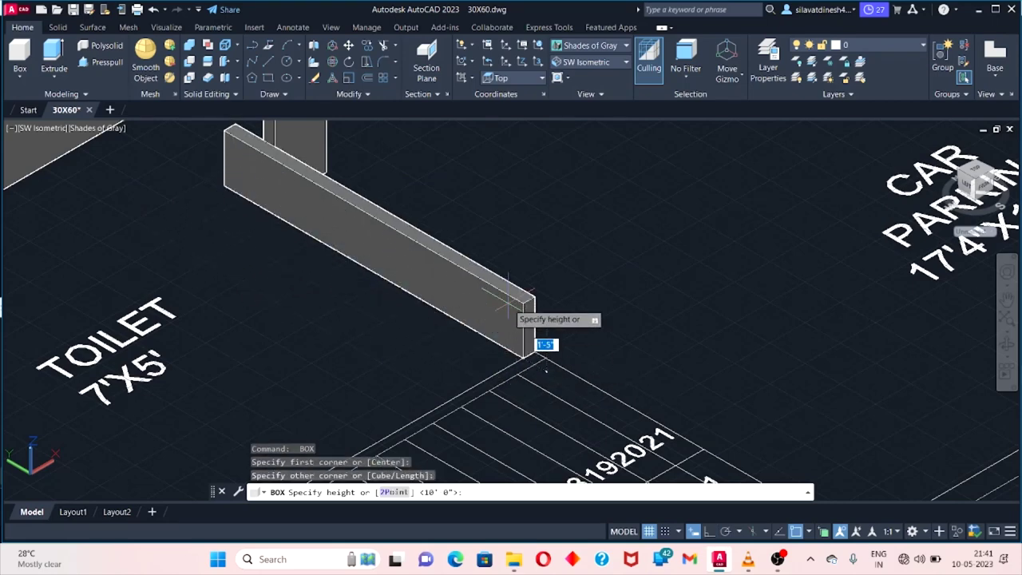
key(Return)
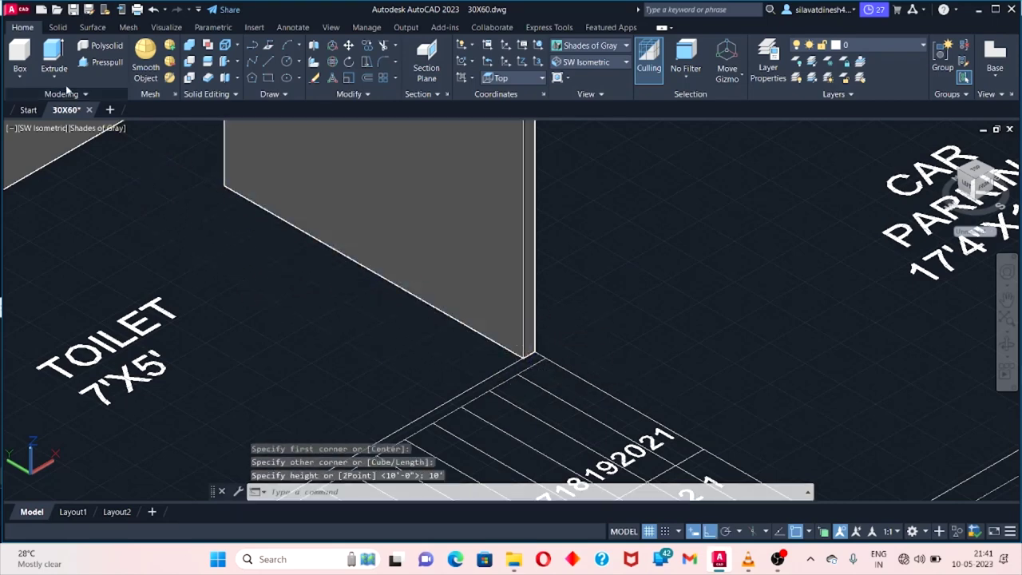
Add 10'-high box walls along the staircase's front edge and at the stair strip's end.
click(20, 60)
click(524, 357)
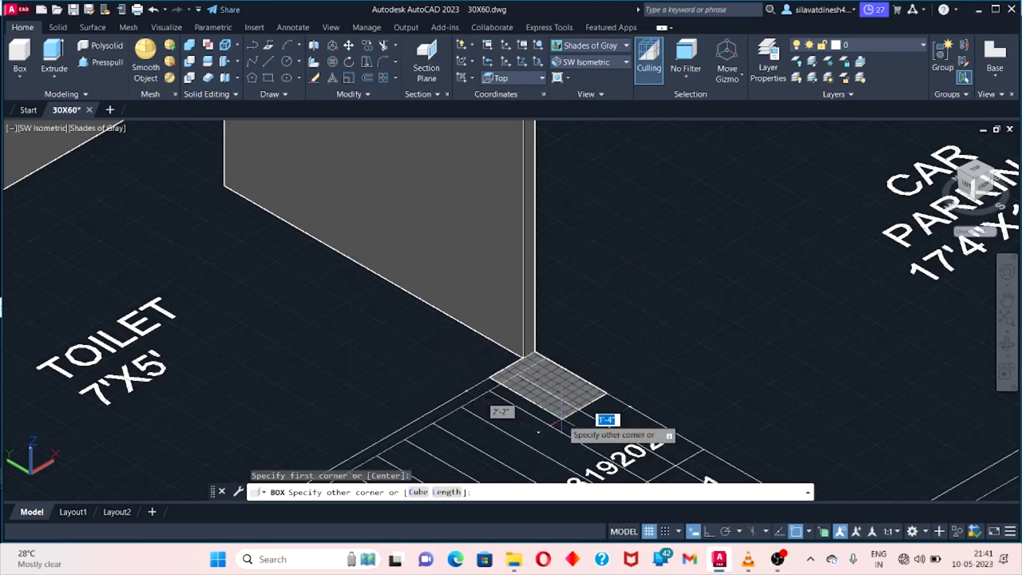
scroll(496, 383, down, 4)
click(355, 436)
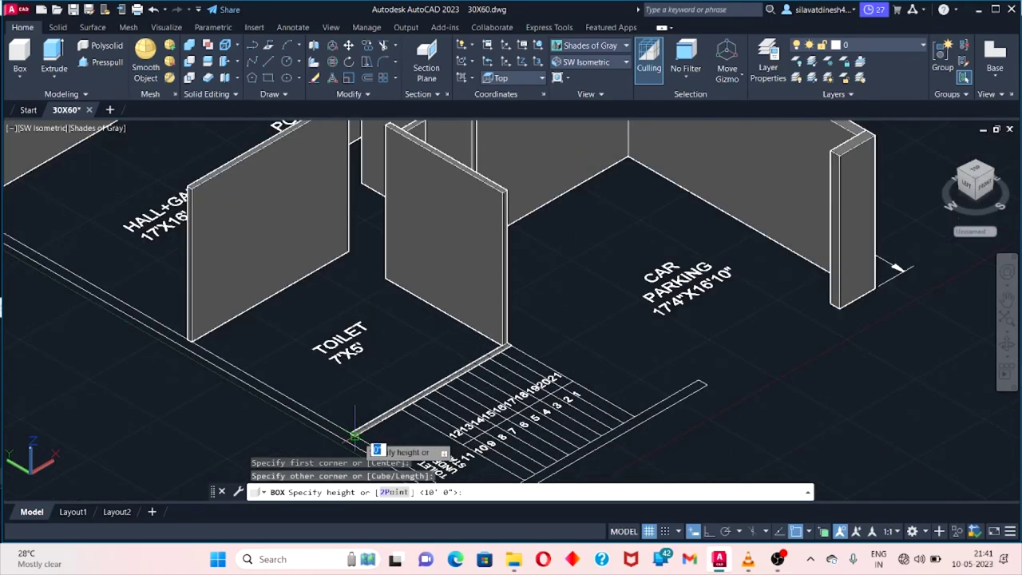
text(10')
key(Return)
middle_drag(405, 368, 467, 259)
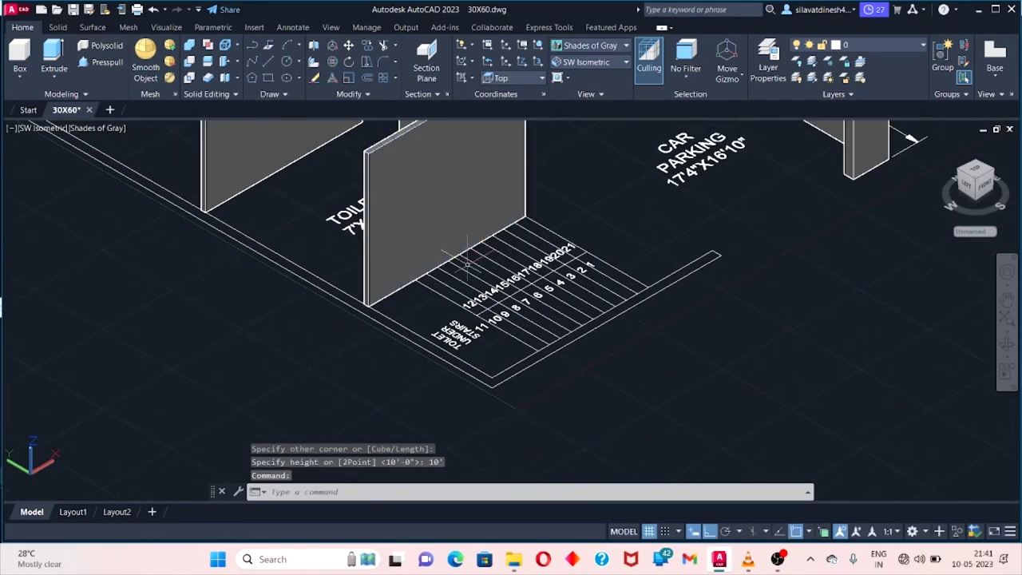
click(24, 52)
click(712, 250)
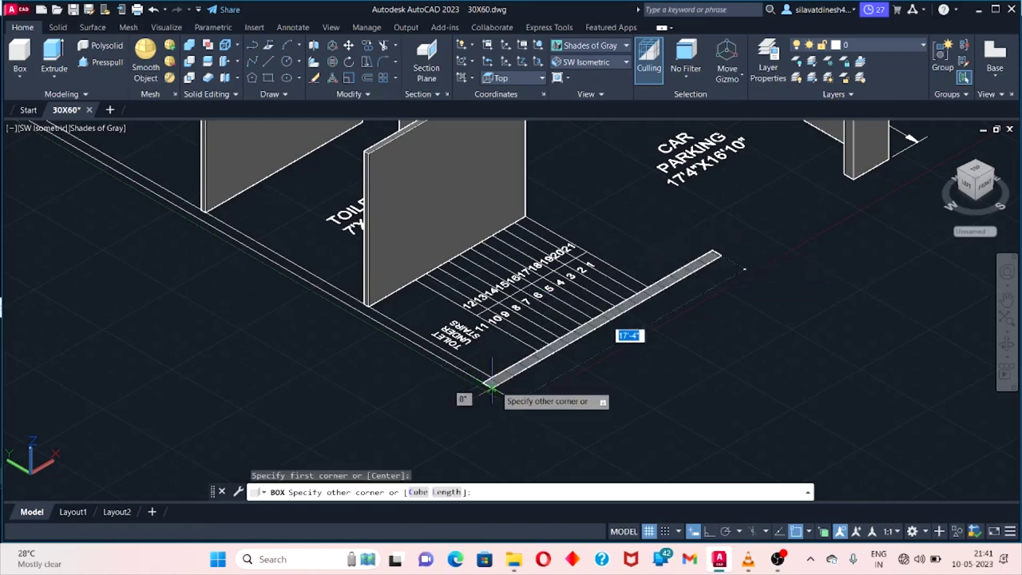
click(488, 386)
text(10')
key(Return)
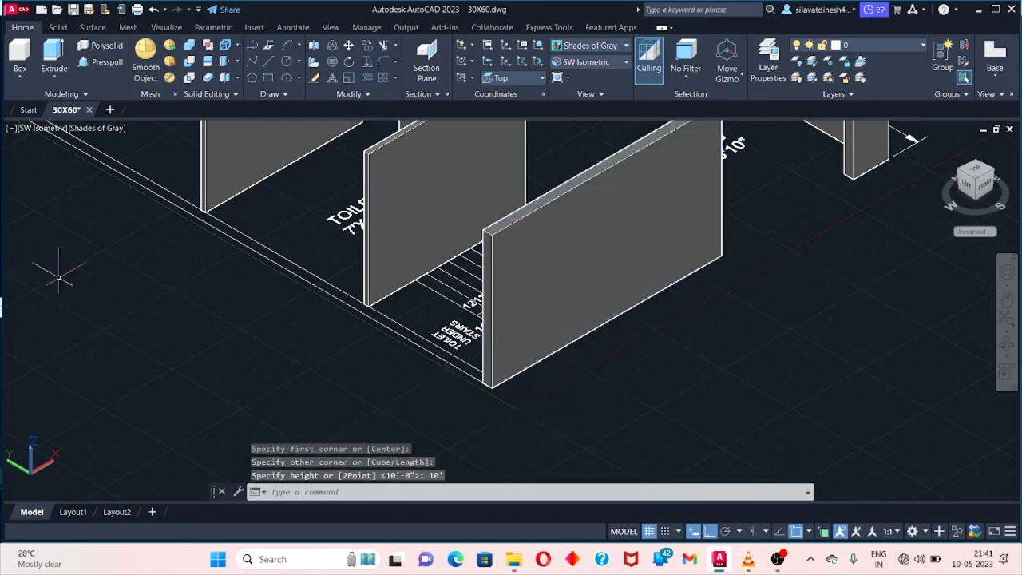
scroll(394, 447, down, 4)
Try a front-edge wall box, then cancel after the zero-width corner picks fail.
key(Return)
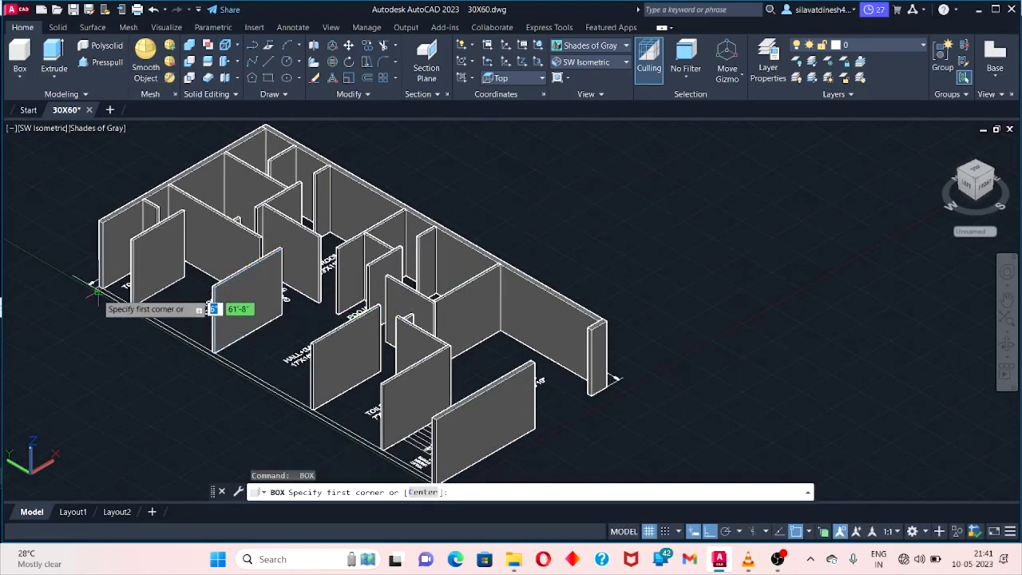
scroll(216, 309, up, 5)
click(160, 351)
scroll(143, 370, down, 2)
scroll(142, 370, down, 2)
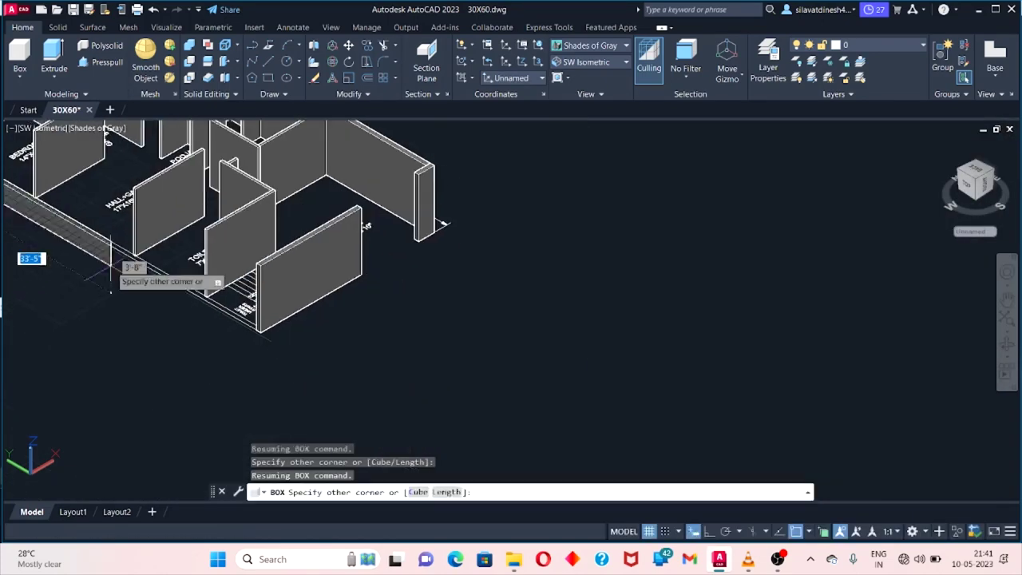
scroll(264, 292, up, 5)
click(269, 280)
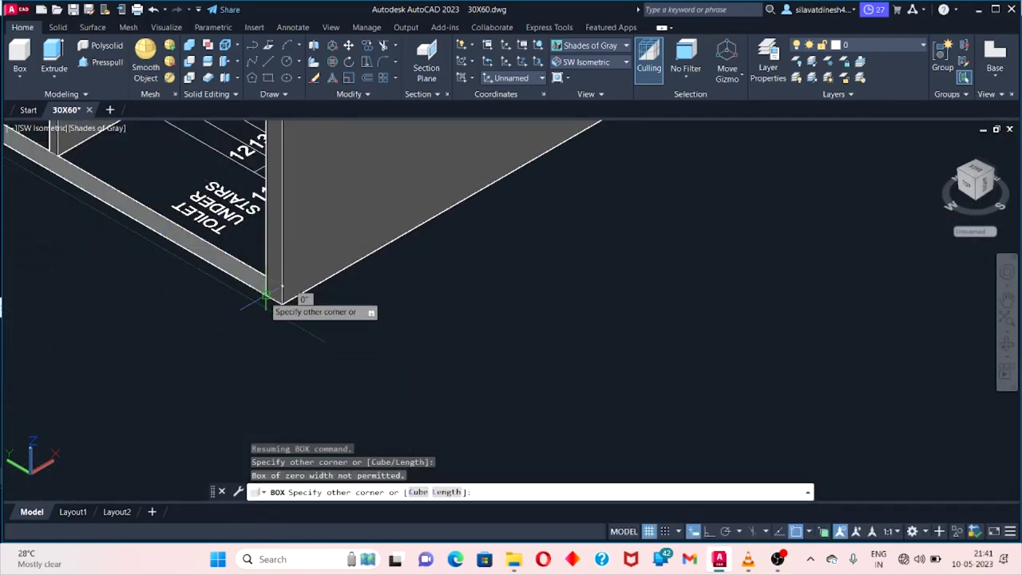
click(273, 284)
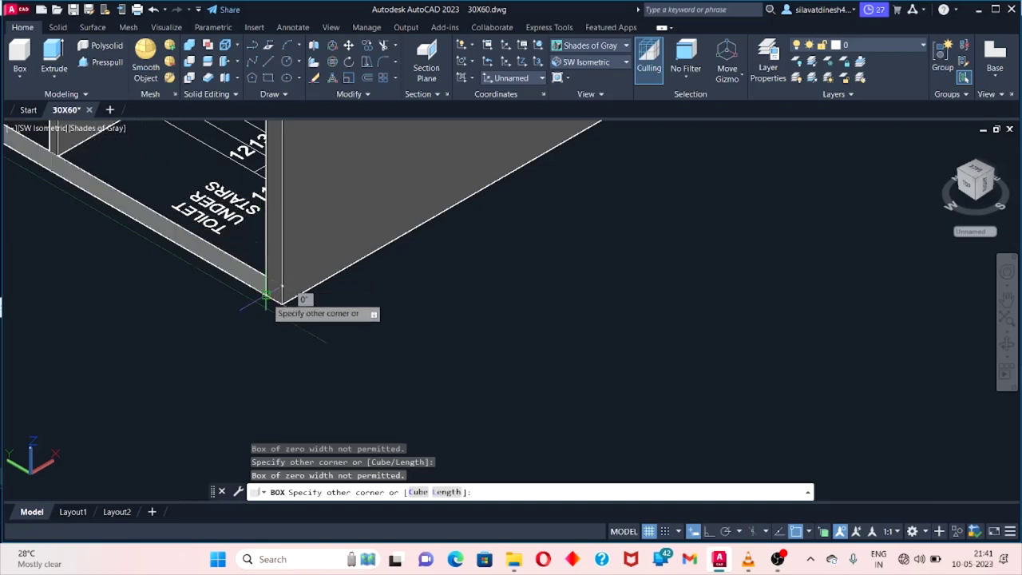
key(Escape)
Draw the 10'-high wall along the outer front edge beside the toilet and bedroom.
key(Return)
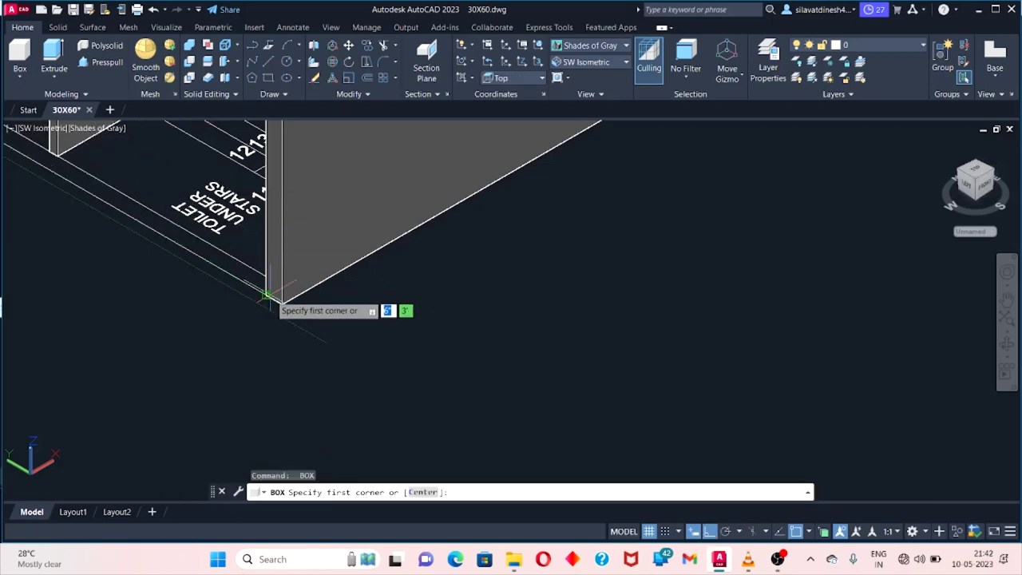
scroll(269, 302, down, 2)
scroll(91, 200, down, 2)
scroll(34, 285, down, 2)
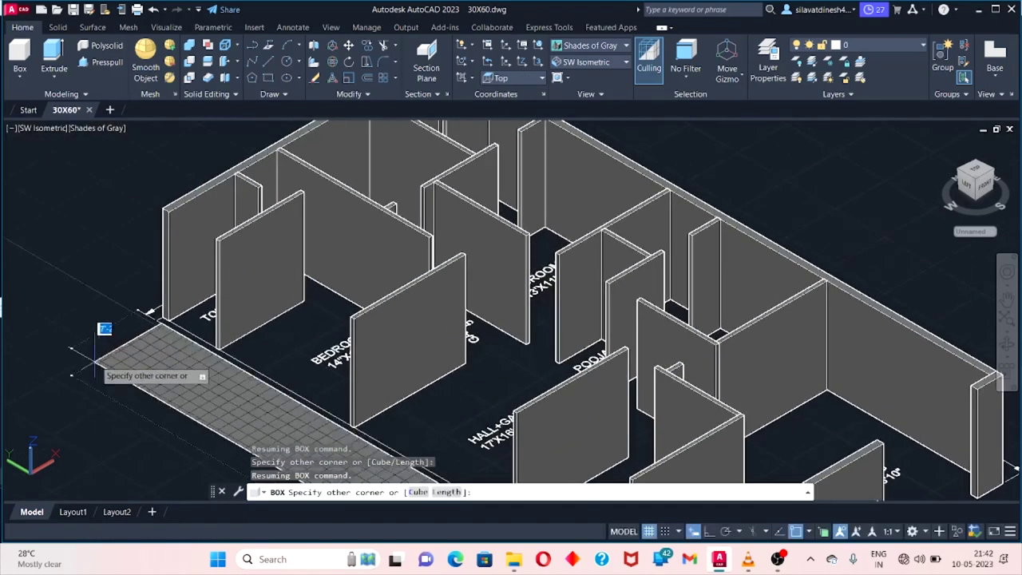
click(152, 310)
text(10')
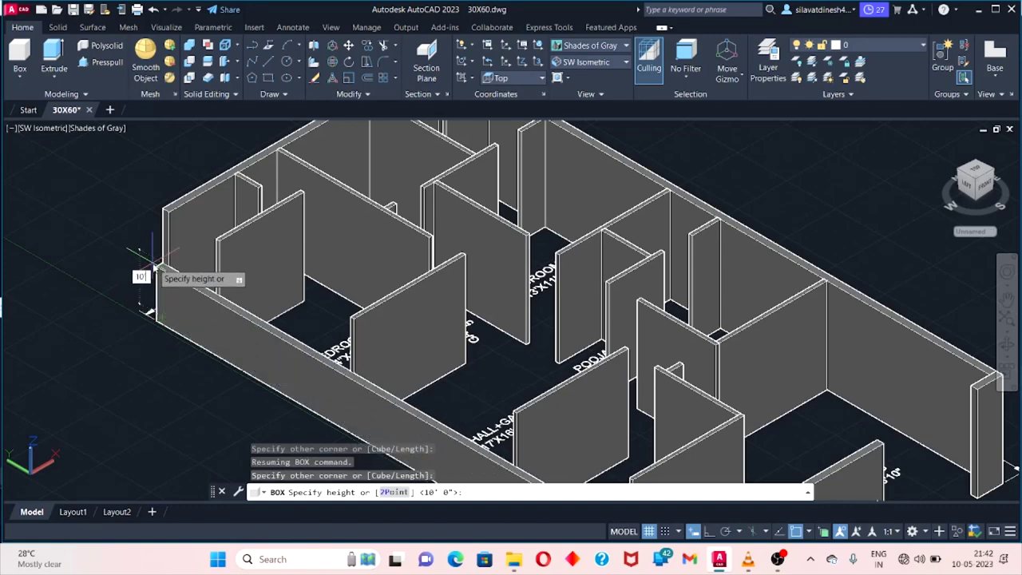
key(Return)
scroll(449, 360, down, 3)
scroll(126, 292, up, 3)
scroll(145, 264, up, 2)
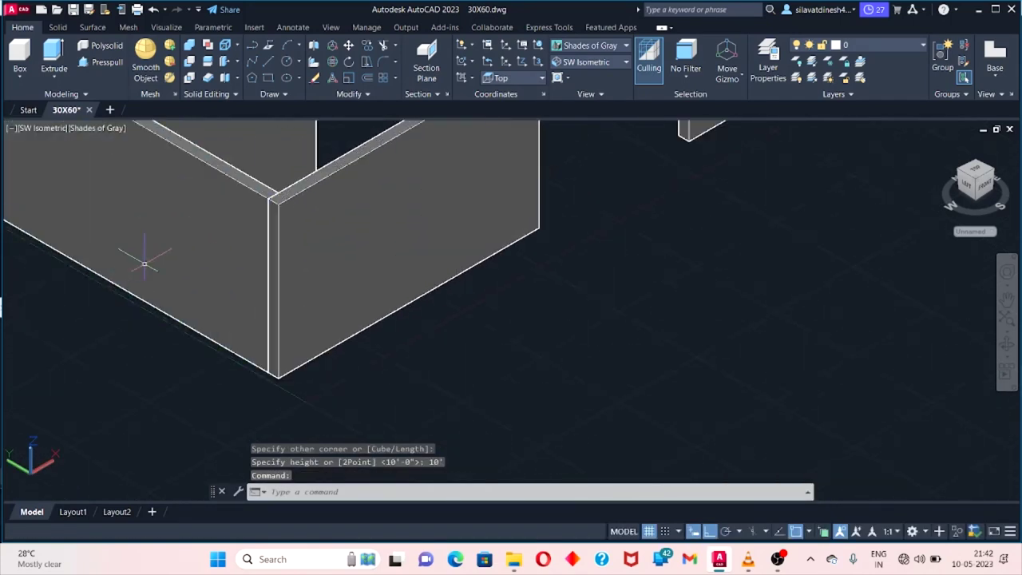
click(144, 264)
Hide the left and right walls covering the staircase.
click(278, 232)
right_click(275, 222)
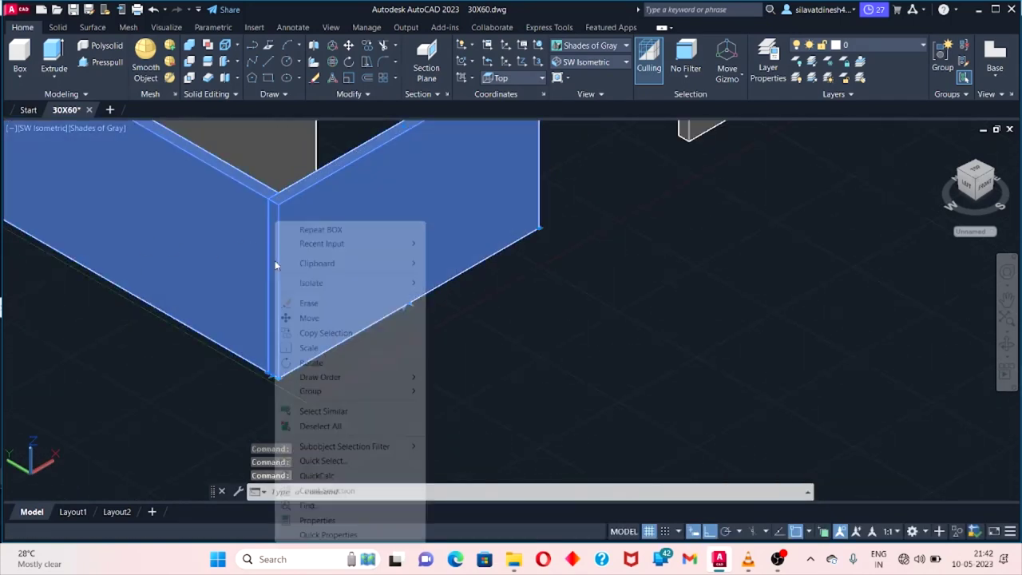
click(956, 527)
click(976, 521)
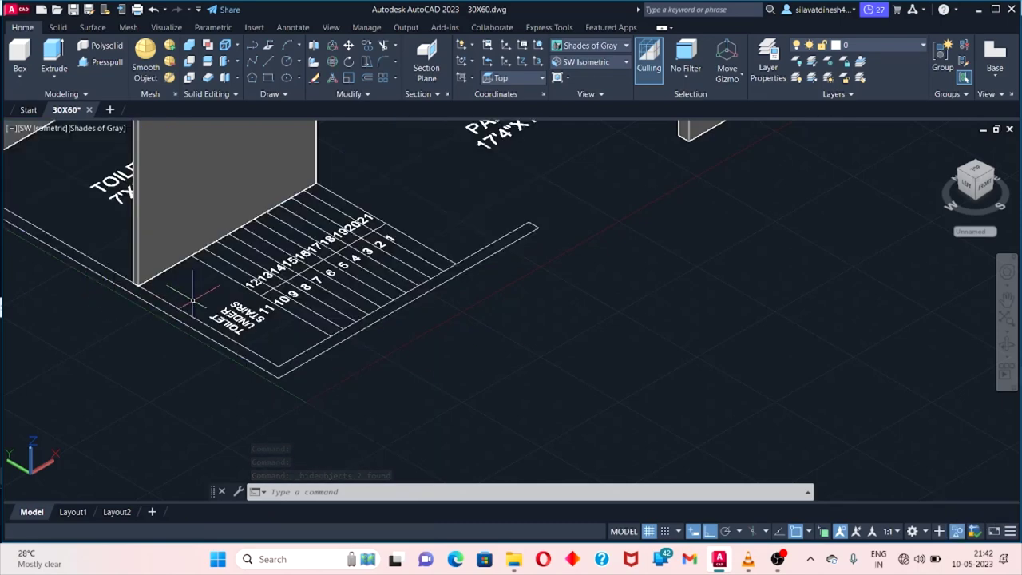
Draw a 6"-high box as the first stair step near step 21.
scroll(252, 299, up, 2)
click(20, 56)
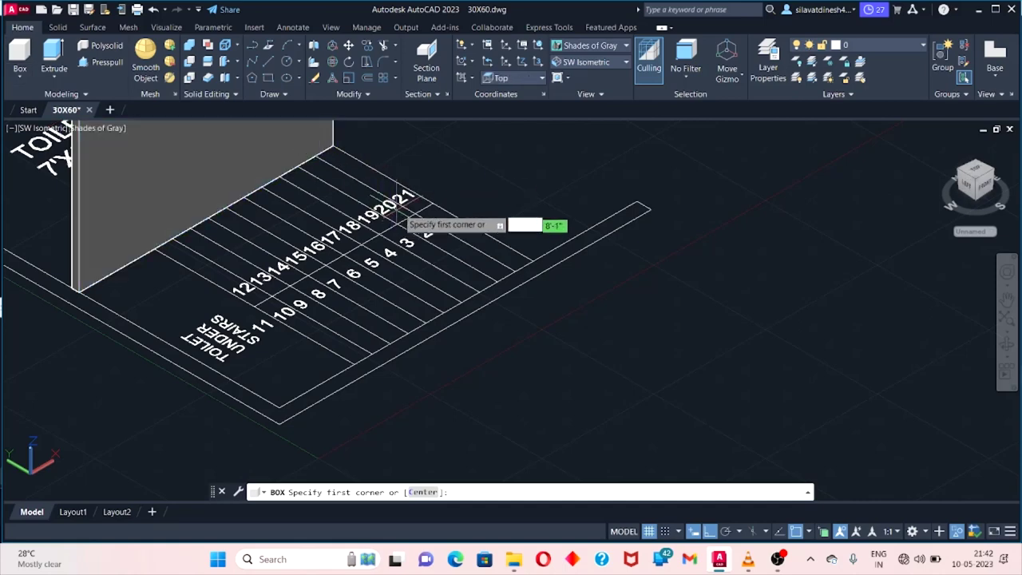
click(432, 204)
click(515, 271)
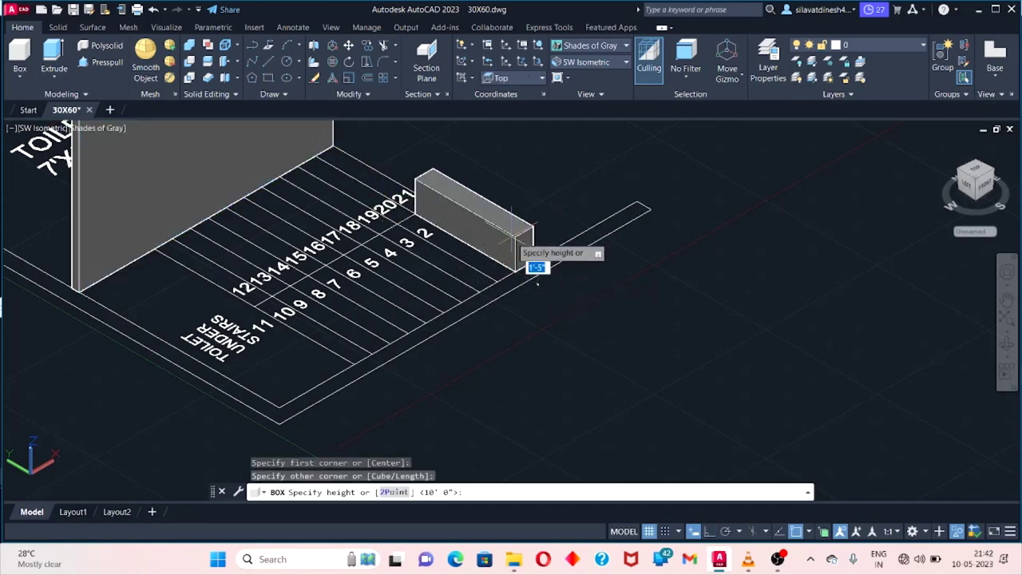
text(6")
key(Return)
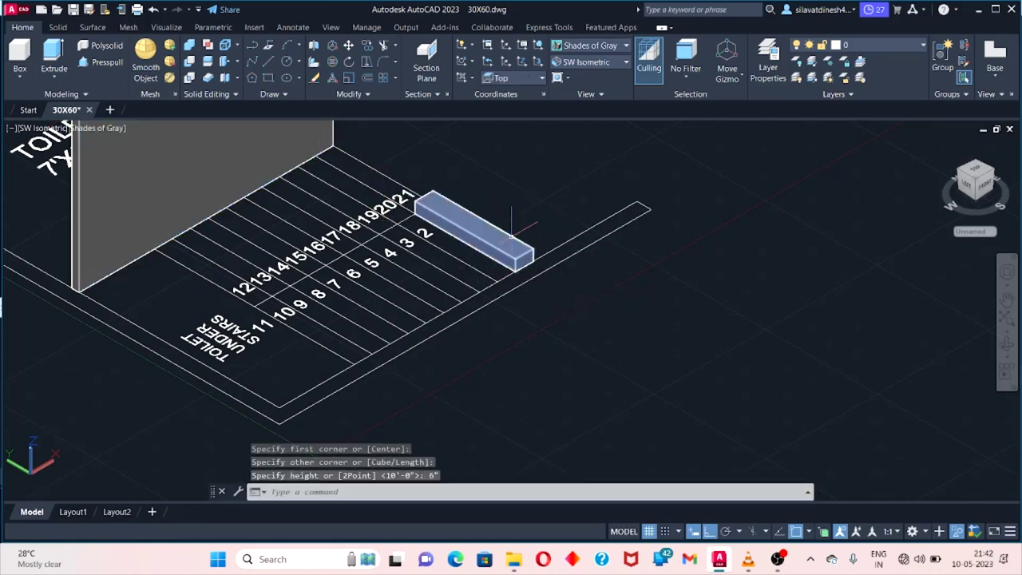
click(487, 228)
Copy the 6" step block to seven successive tread positions down to step 5.
right_click(501, 232)
click(552, 312)
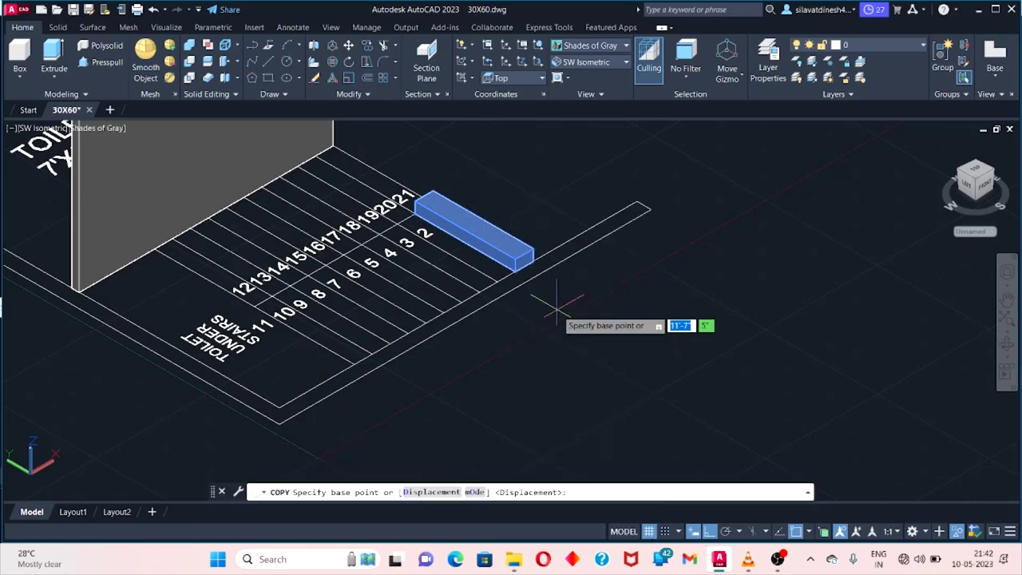
click(534, 258)
click(524, 253)
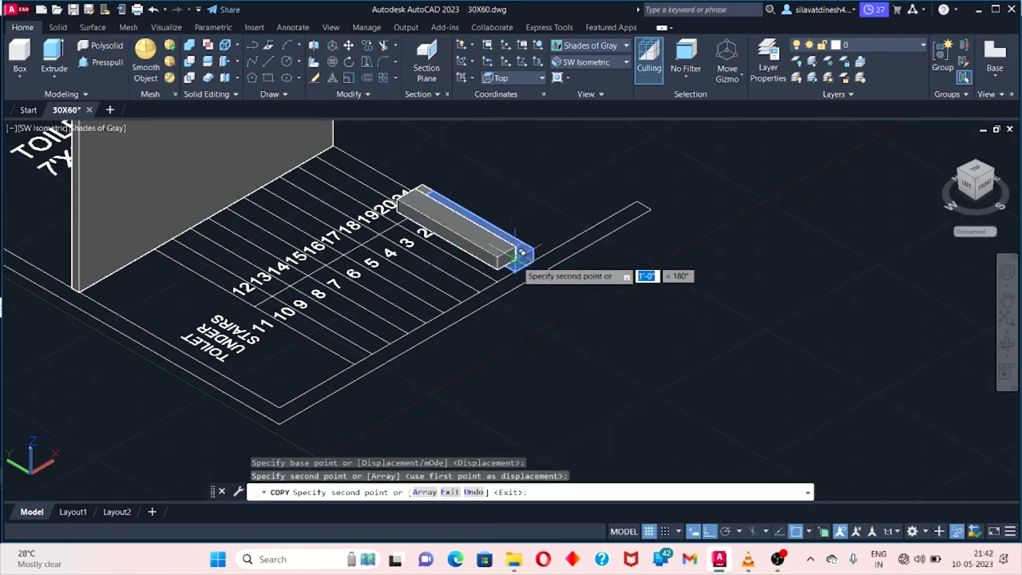
scroll(505, 251, up, 3)
click(503, 249)
click(467, 245)
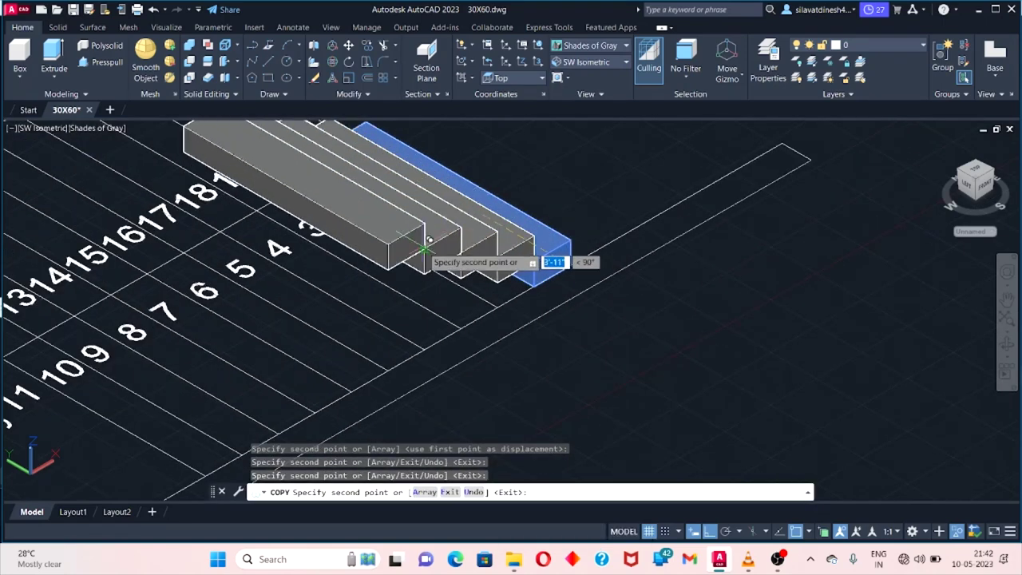
click(396, 235)
click(358, 232)
click(322, 230)
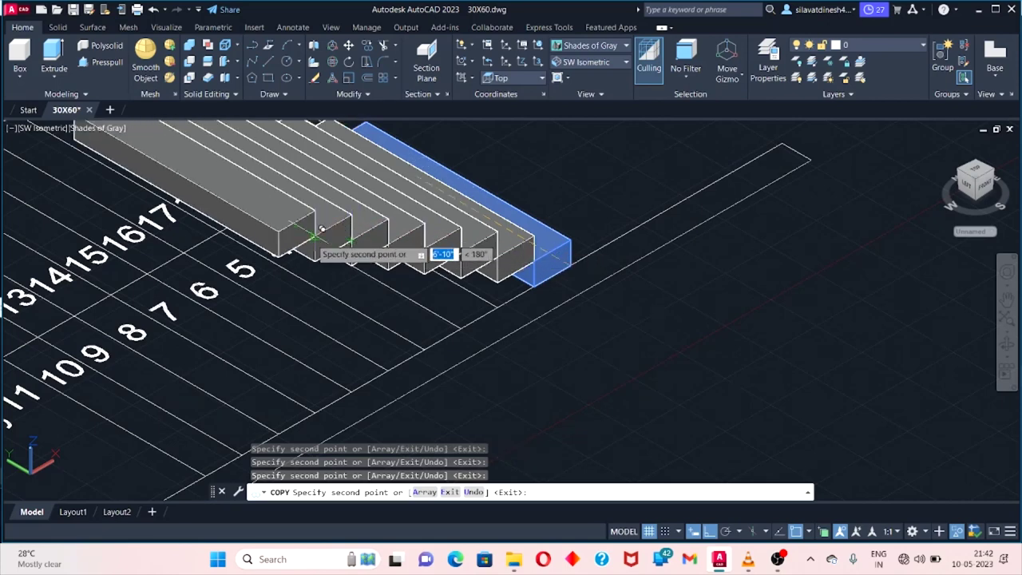
click(285, 226)
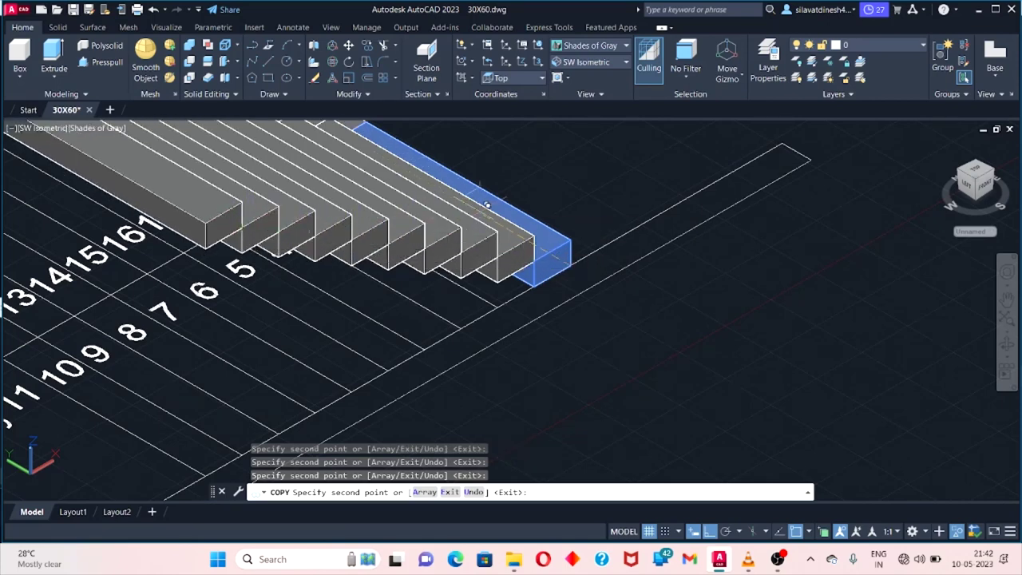
key(Escape)
scroll(889, 368, down, 4)
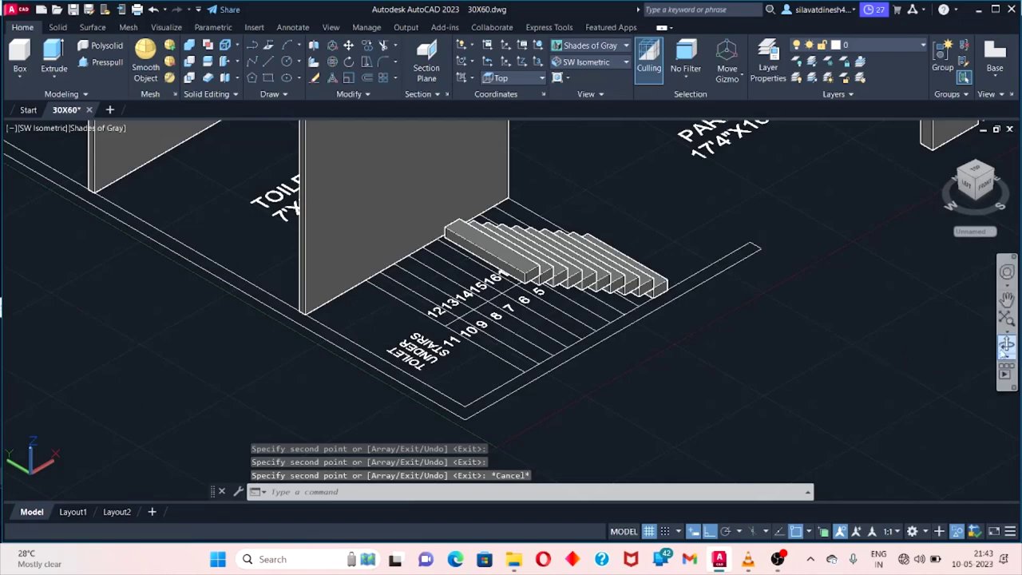
Orbit the model to see the step flight and car parking from a low side angle.
click(1007, 345)
drag(548, 268, 435, 350)
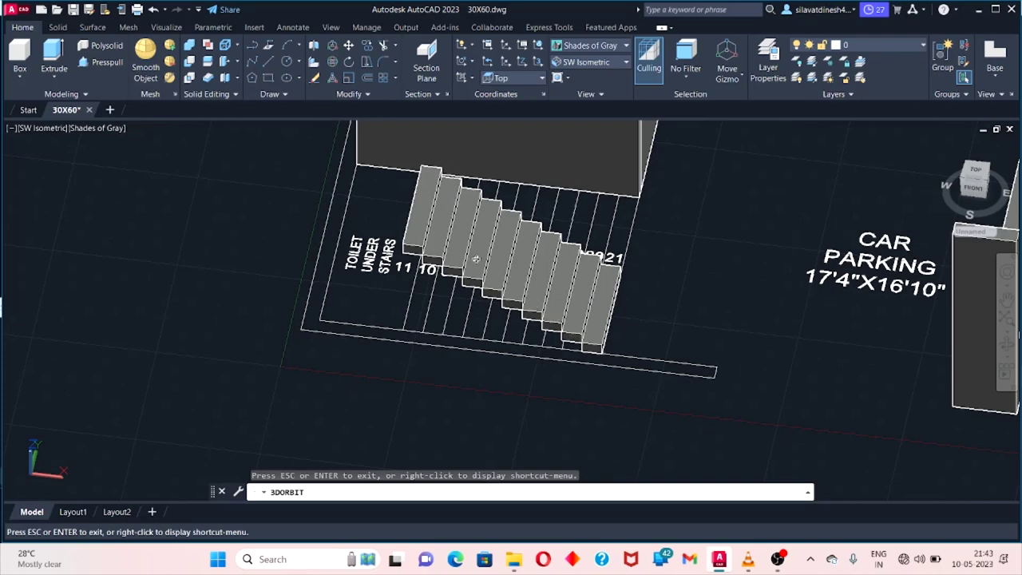
drag(507, 391, 548, 271)
key(Escape)
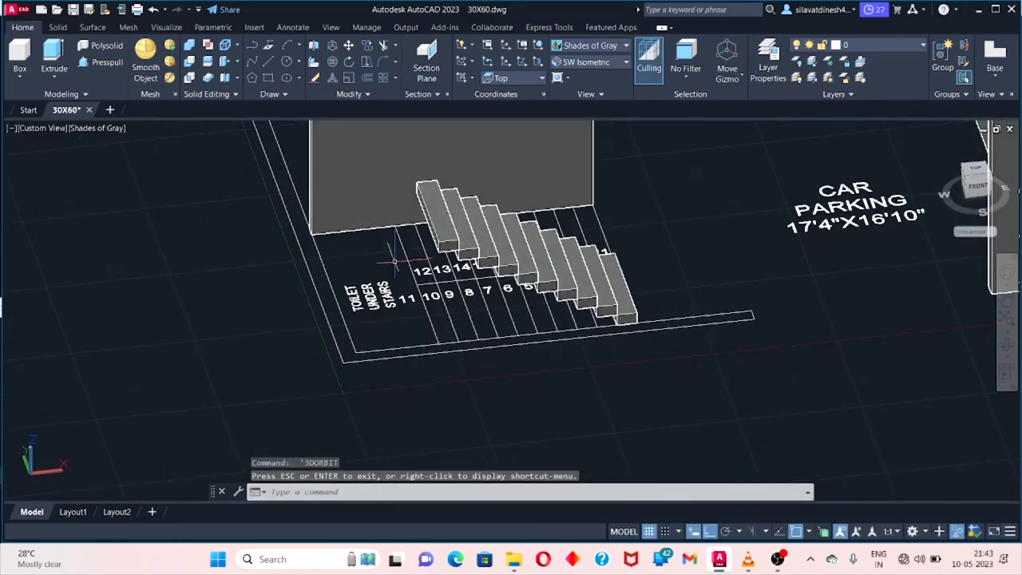
Draw a 6"-thick landing slab over the toilet-under-stairs area.
click(18, 58)
click(394, 226)
click(351, 360)
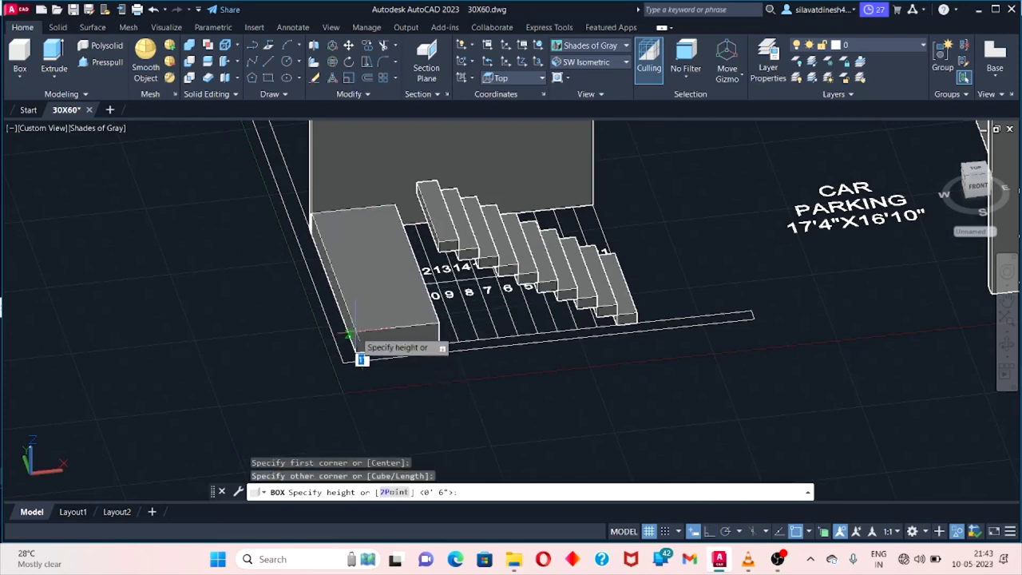
text(6)
key(Return)
Move the landing slab up onto the top of the step flight.
click(357, 337)
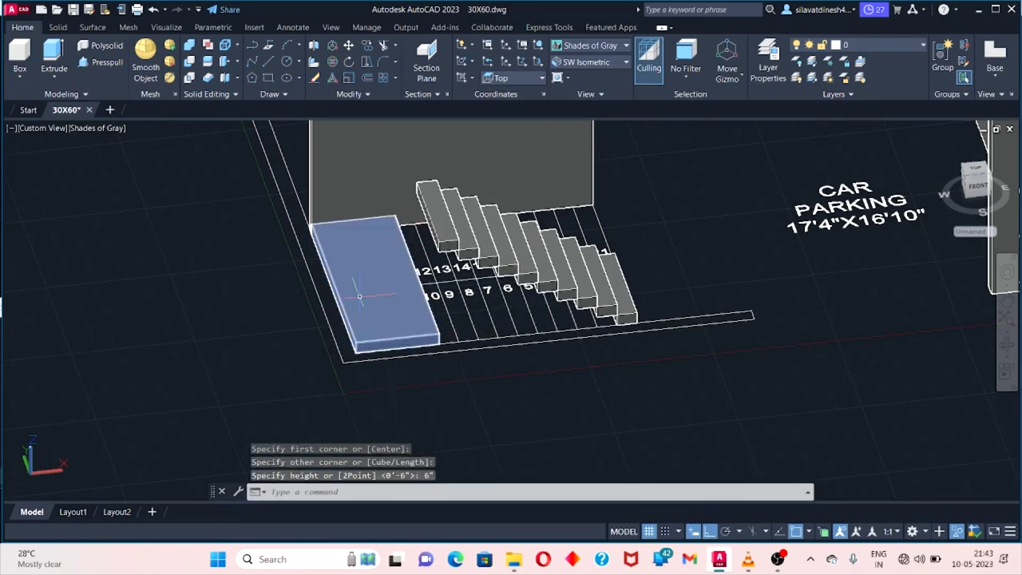
right_click(411, 378)
click(390, 304)
click(439, 346)
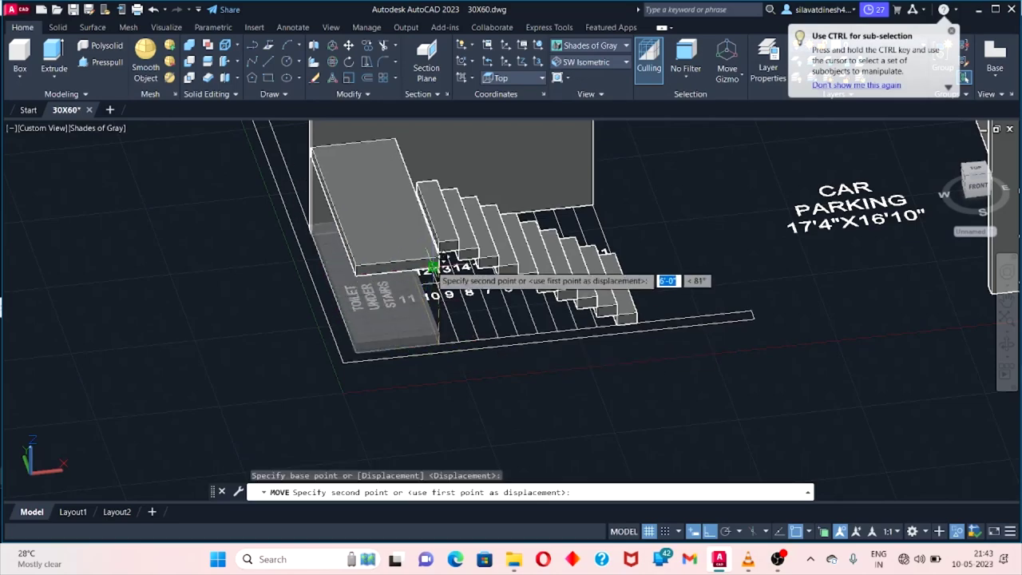
click(436, 234)
scroll(436, 249, down, 2)
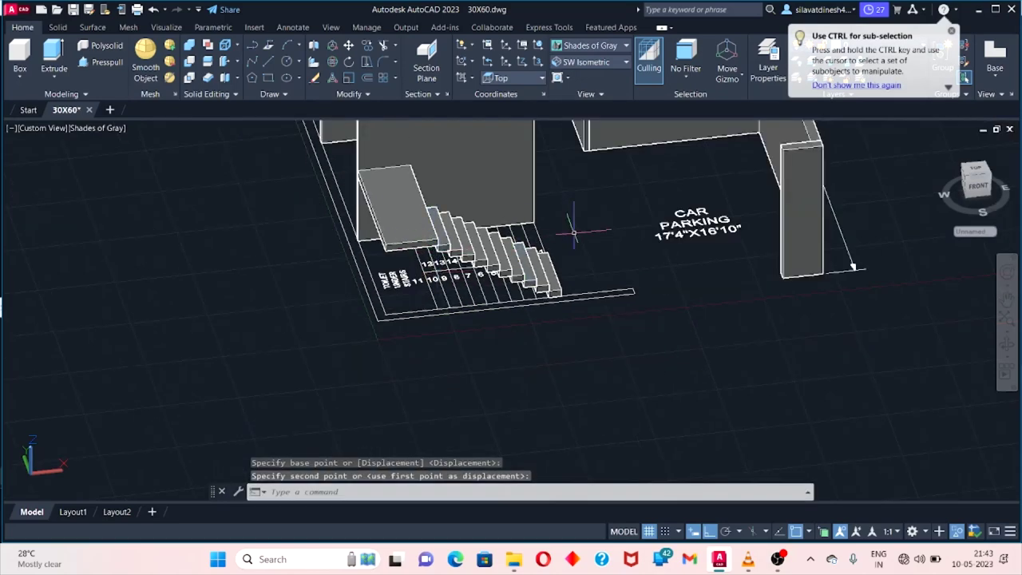
mouse_move(479, 263)
shift+middle_down()
mouse_move(664, 309)
mouse_move(589, 290)
mouse_move(522, 255)
mouse_move(527, 456)
mouse_move(482, 392)
mouse_move(506, 393)
mouse_move(498, 360)
mouse_move(425, 488)
shift+middle_up()
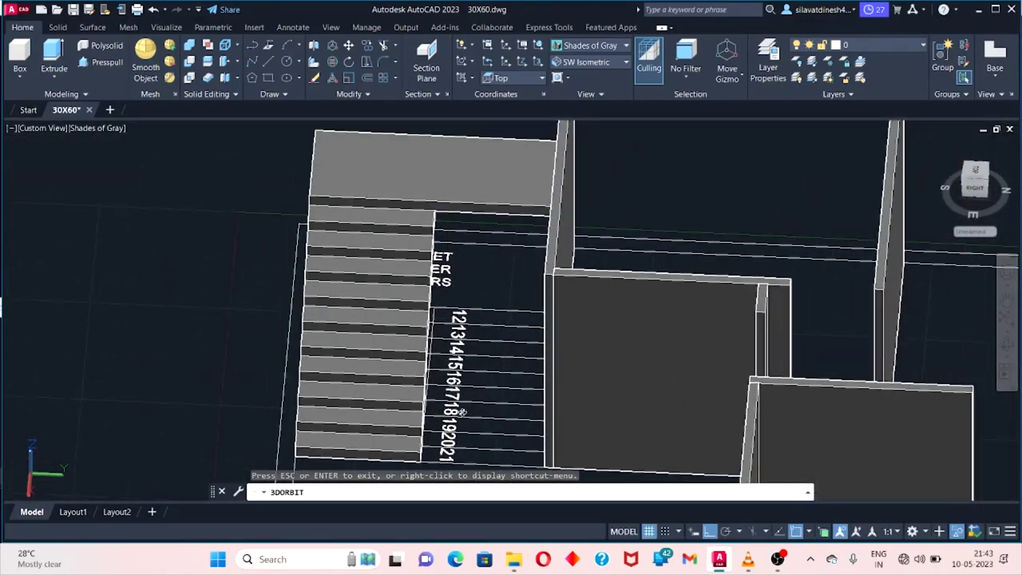
View the stairs from the front and abandon trial box and copy attempts on the lowest step.
mouse_move(462, 412)
shift+middle_down()
mouse_move(434, 434)
mouse_move(572, 381)
mouse_move(494, 440)
mouse_move(448, 423)
mouse_move(540, 320)
mouse_move(54, 194)
shift+middle_up()
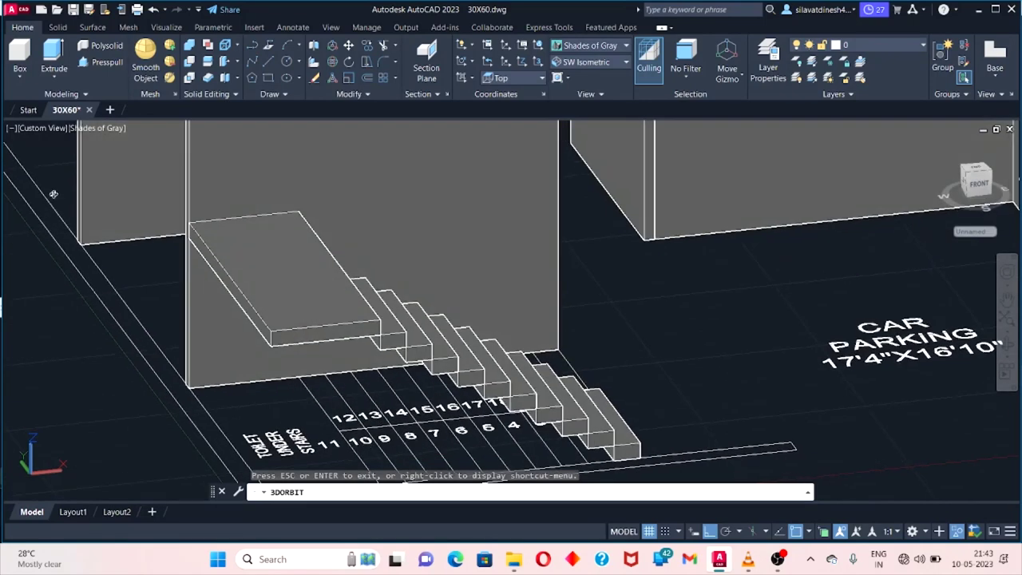
click(20, 55)
click(297, 377)
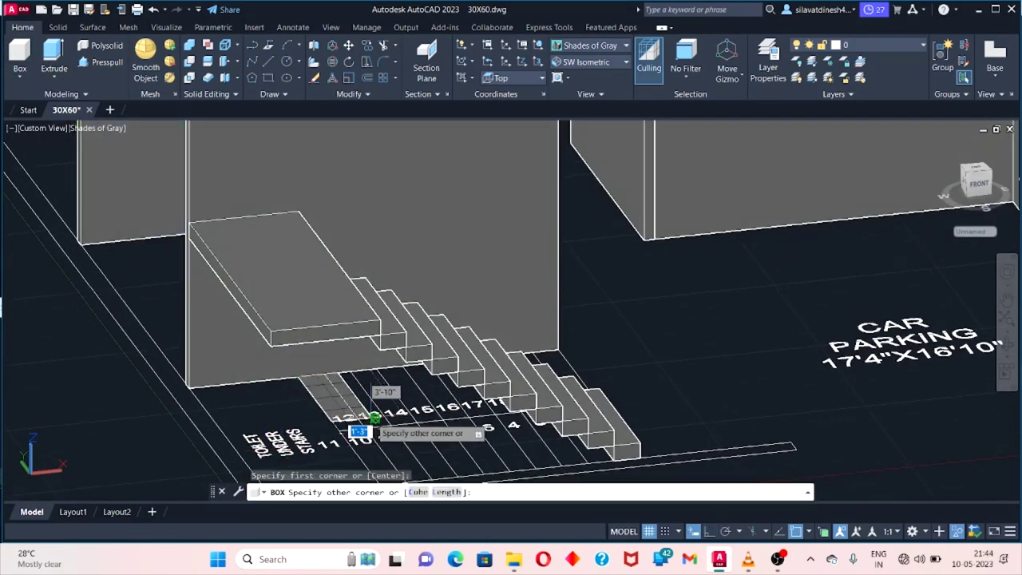
key(Escape)
click(607, 409)
right_click(622, 415)
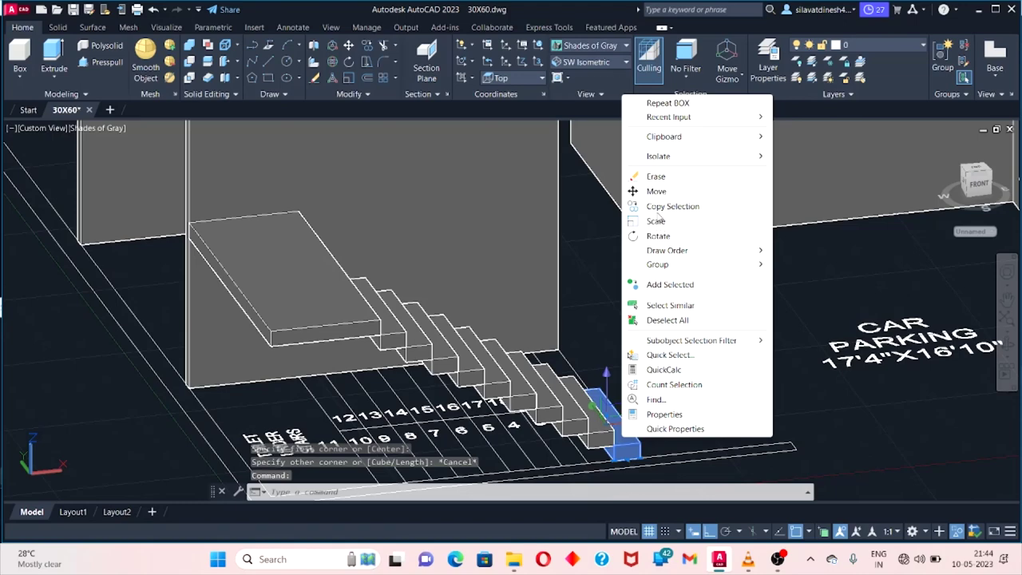
click(657, 209)
click(613, 455)
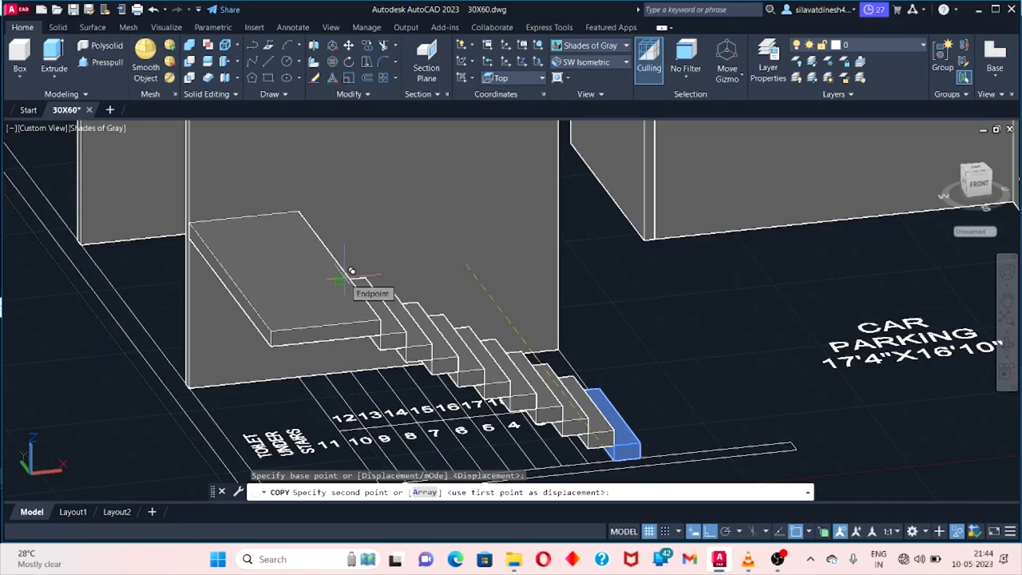
key(Escape)
Create a new 6"-high step block and move it onto the landing's edge.
click(20, 56)
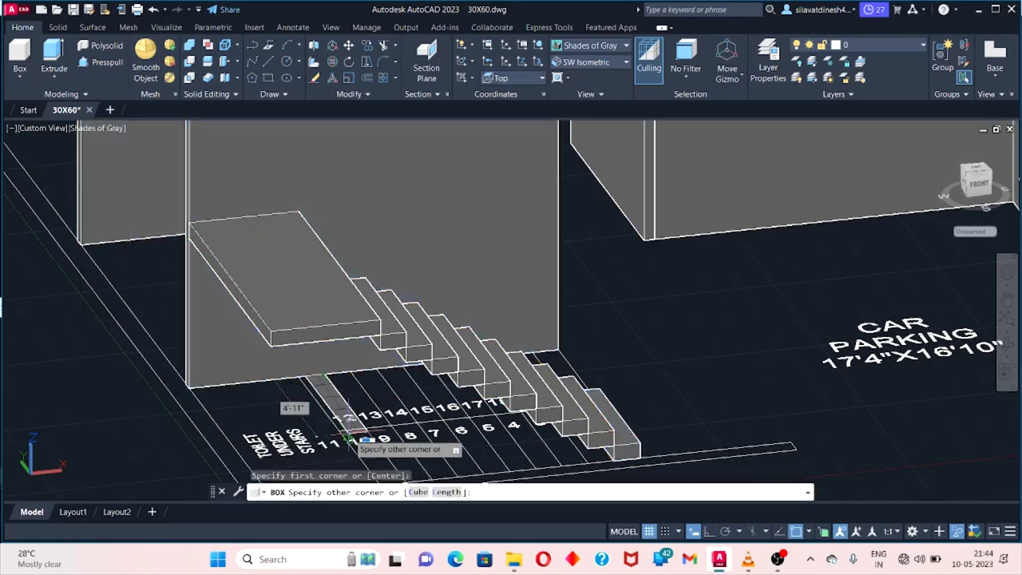
key(Return)
right_click(324, 404)
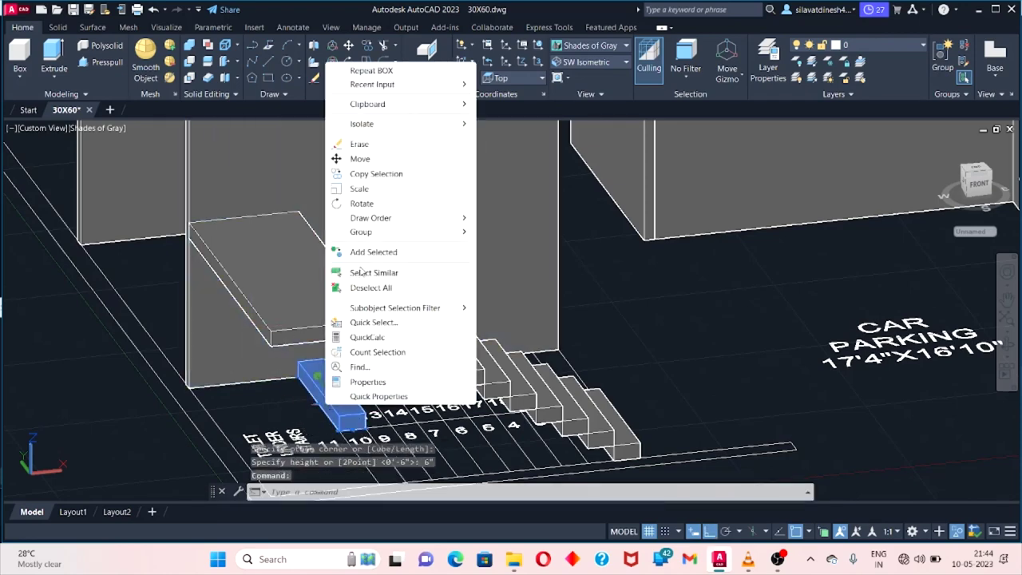
click(364, 159)
click(341, 421)
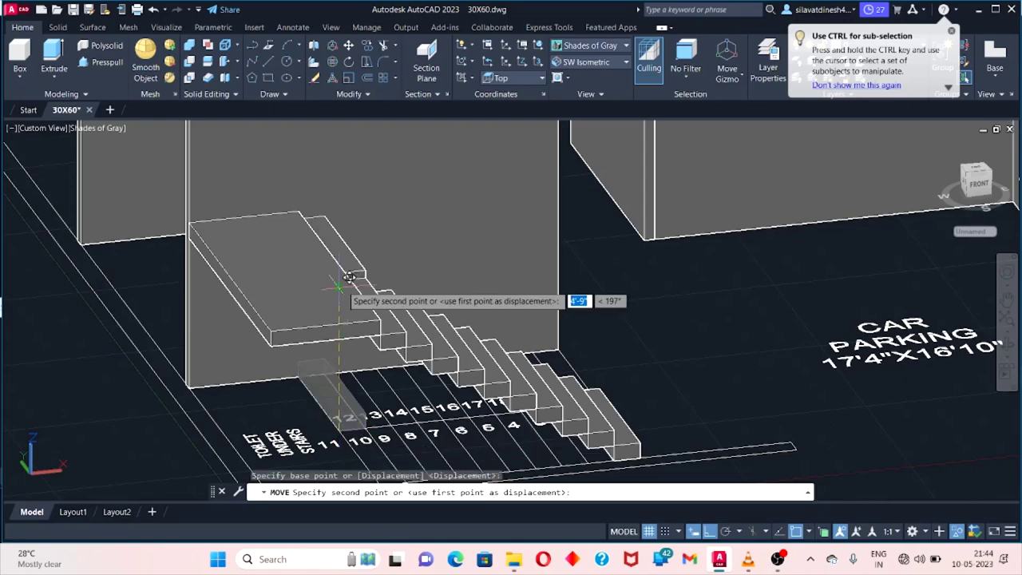
click(354, 268)
click(1007, 345)
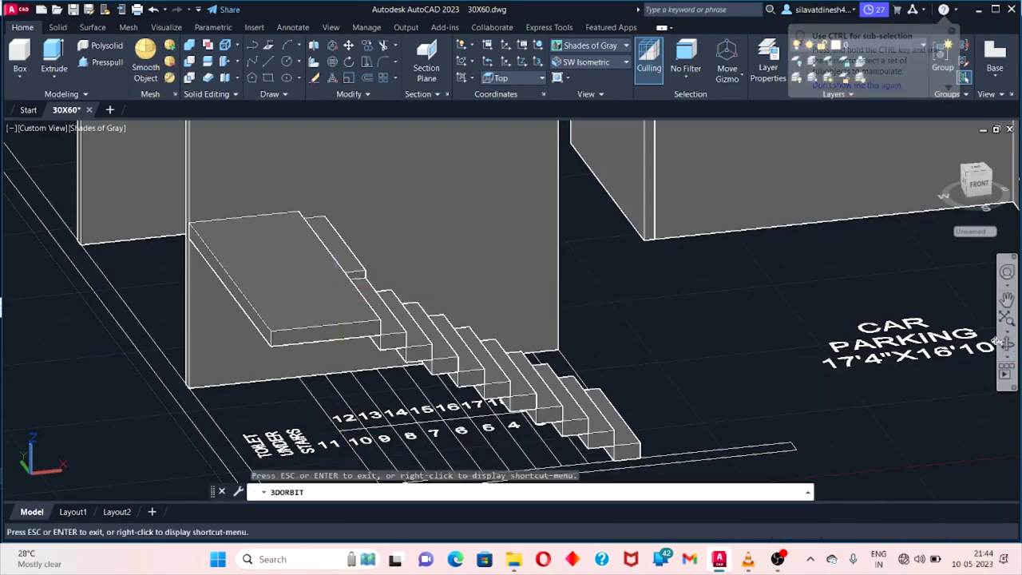
mouse_move(719, 319)
mouse_down()
mouse_move(362, 445)
mouse_move(350, 322)
mouse_move(354, 338)
mouse_up()
Reposition the step box on the landing as the start of the second flight.
key(Escape)
click(195, 221)
right_click(196, 222)
click(250, 312)
key(Escape)
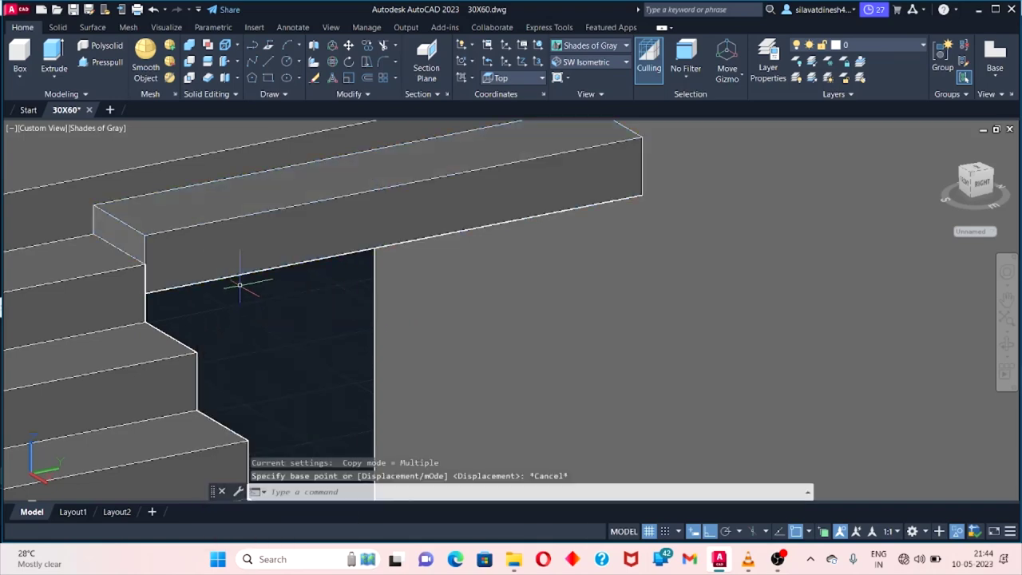
click(193, 204)
right_click(193, 204)
click(226, 296)
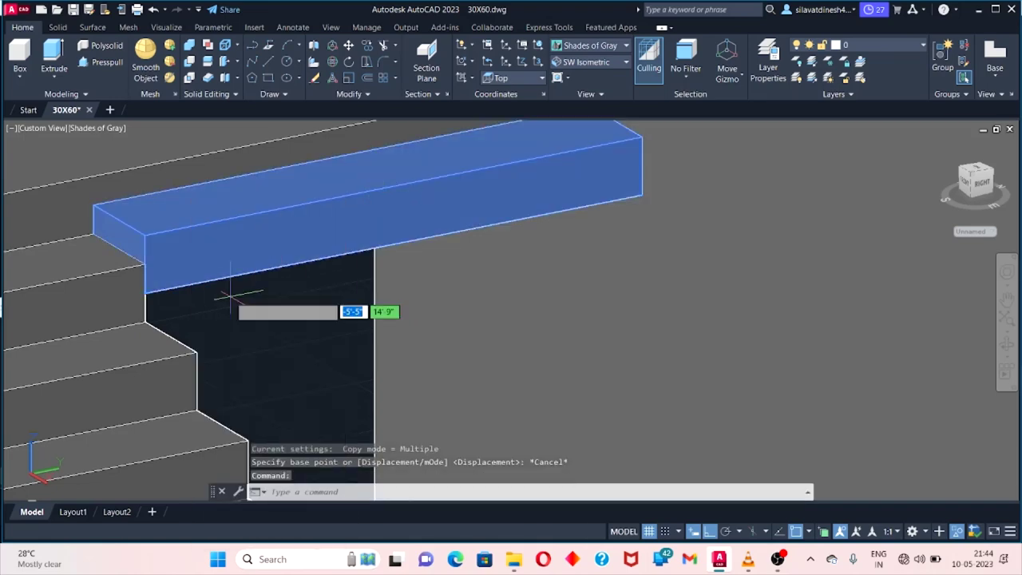
click(92, 206)
click(98, 168)
right_click(111, 201)
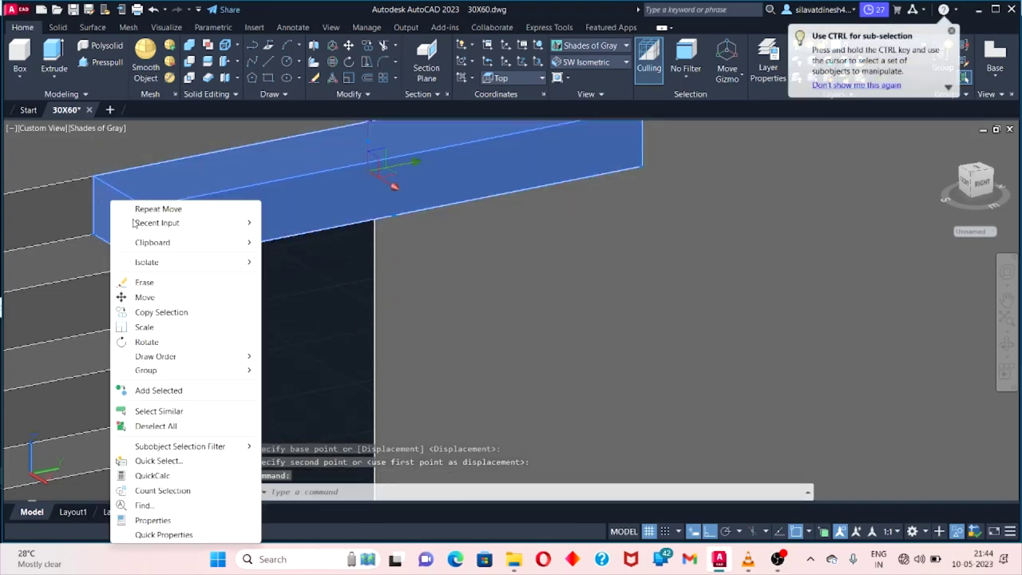
click(145, 297)
click(93, 238)
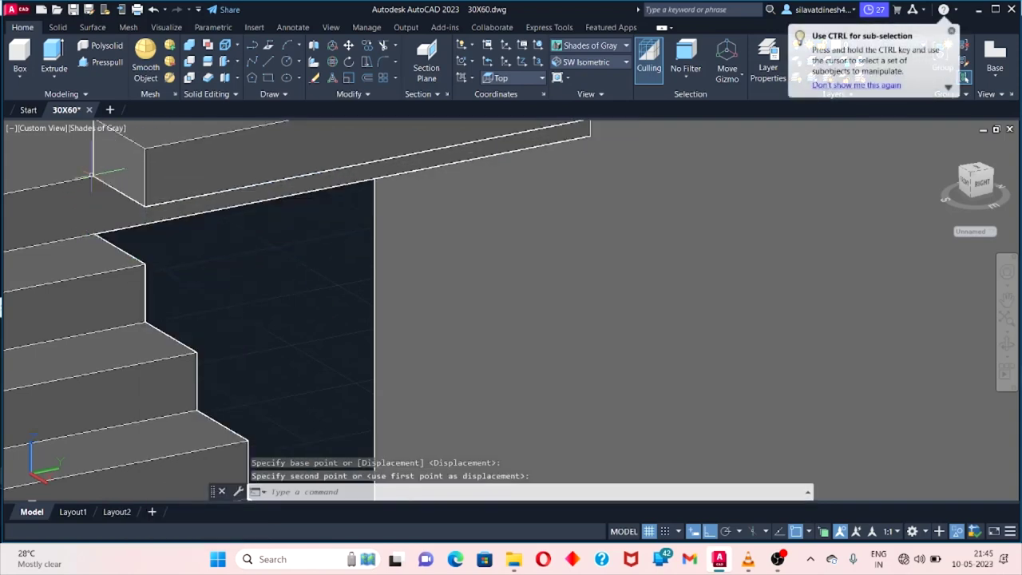
click(94, 172)
Copy the step block twice, one riser higher each time, to climb from the landing.
middle_drag(240, 159, 240, 311)
click(303, 247)
right_click(178, 201)
click(212, 311)
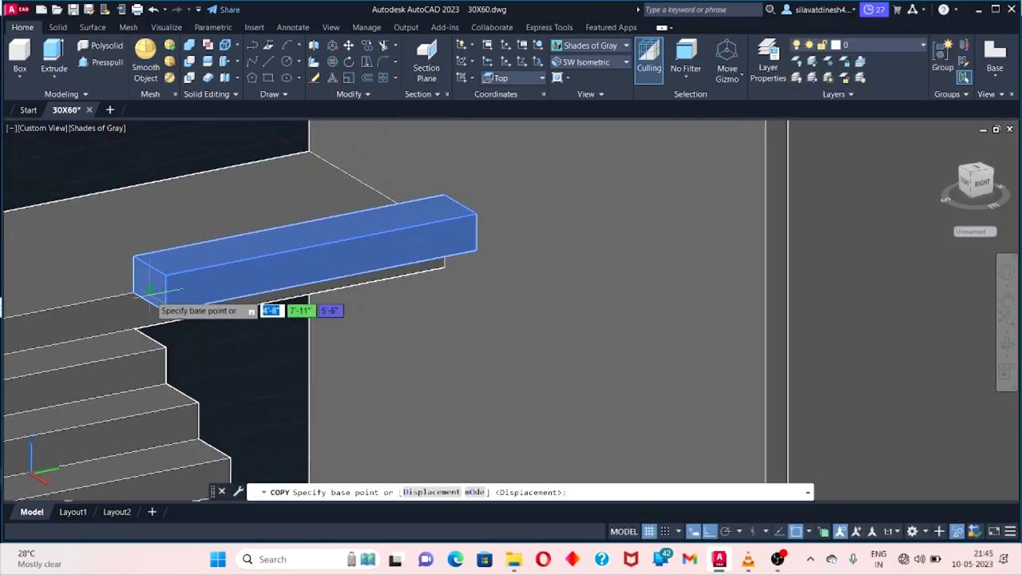
click(185, 262)
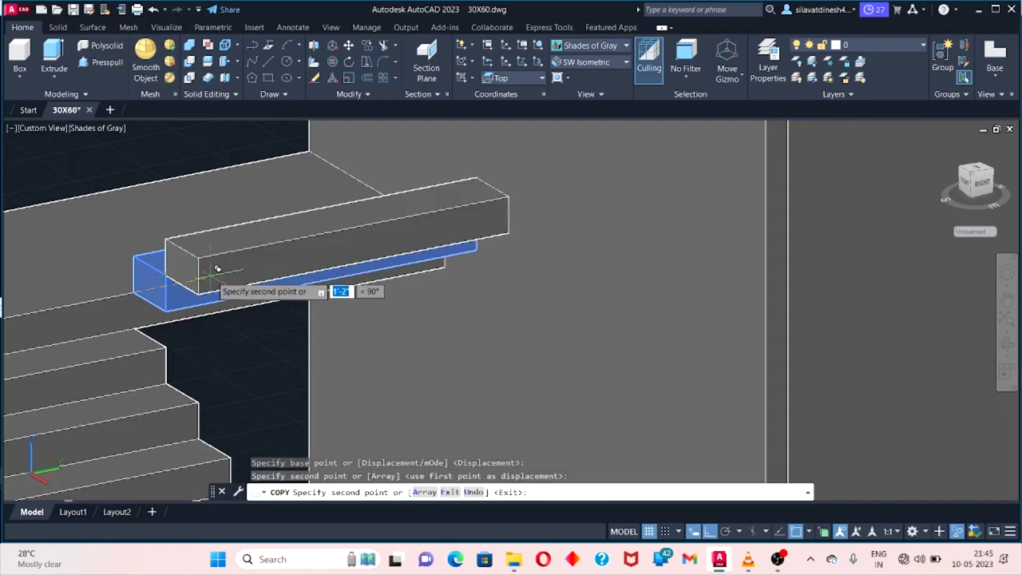
click(195, 258)
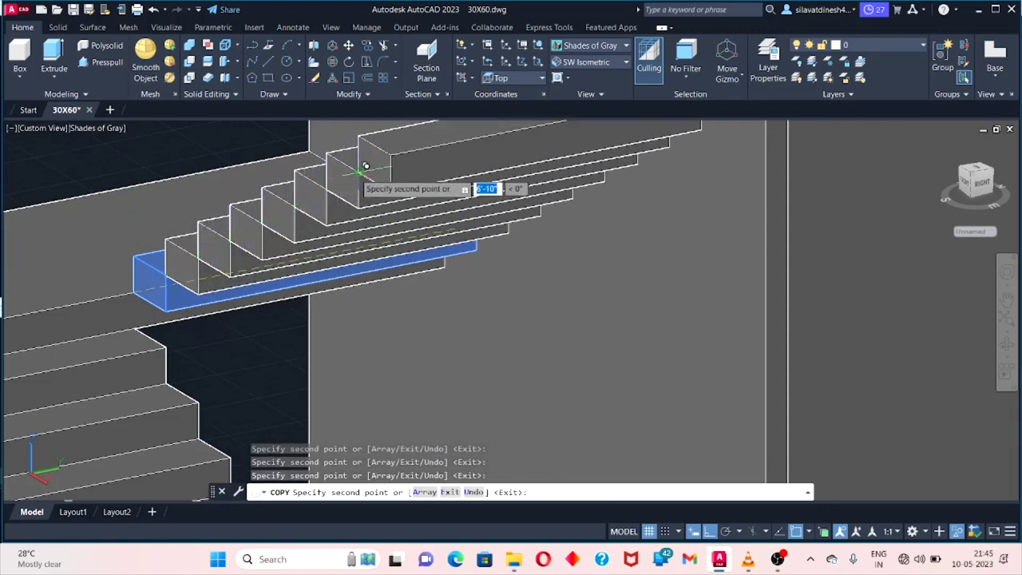
scroll(365, 166, down, 2)
scroll(405, 146, down, 2)
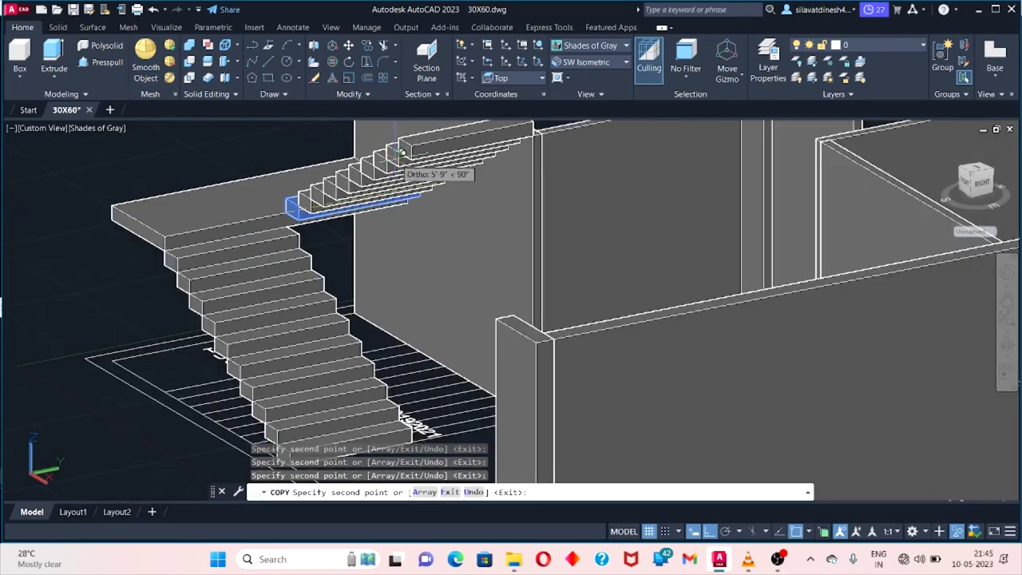
key(Escape)
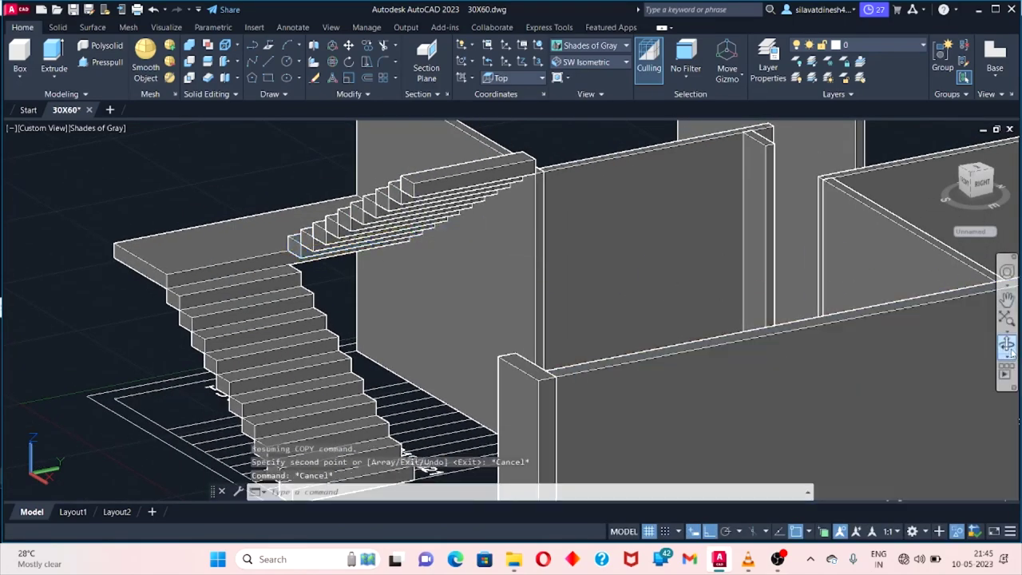
mouse_move(969, 315)
shift+middle_down()
mouse_move(546, 255)
mouse_move(474, 262)
mouse_move(344, 203)
mouse_move(344, 325)
mouse_move(353, 256)
shift+middle_up()
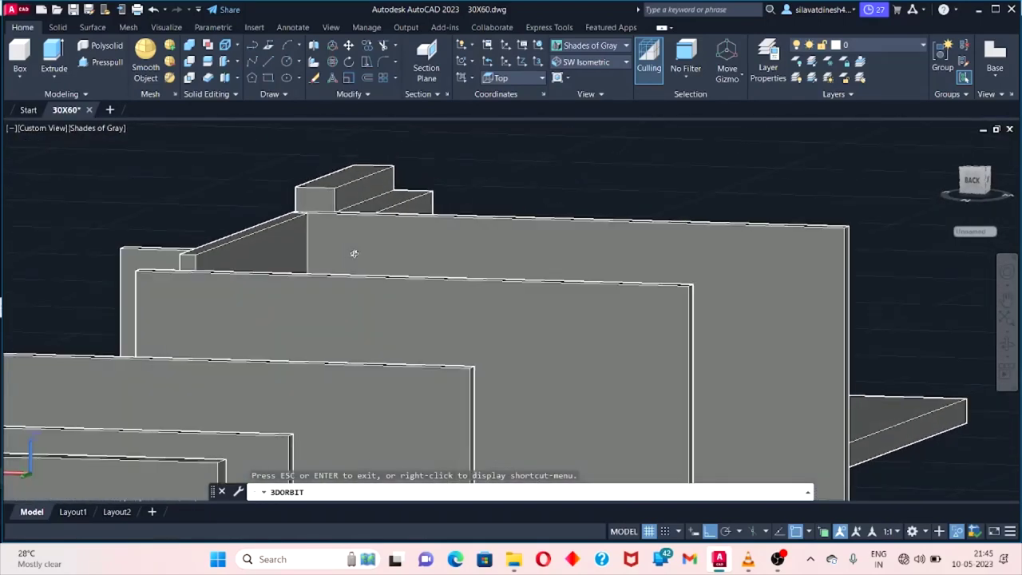
Erase the unwanted extra block from the model.
key(Escape)
click(319, 191)
right_click(302, 200)
click(360, 280)
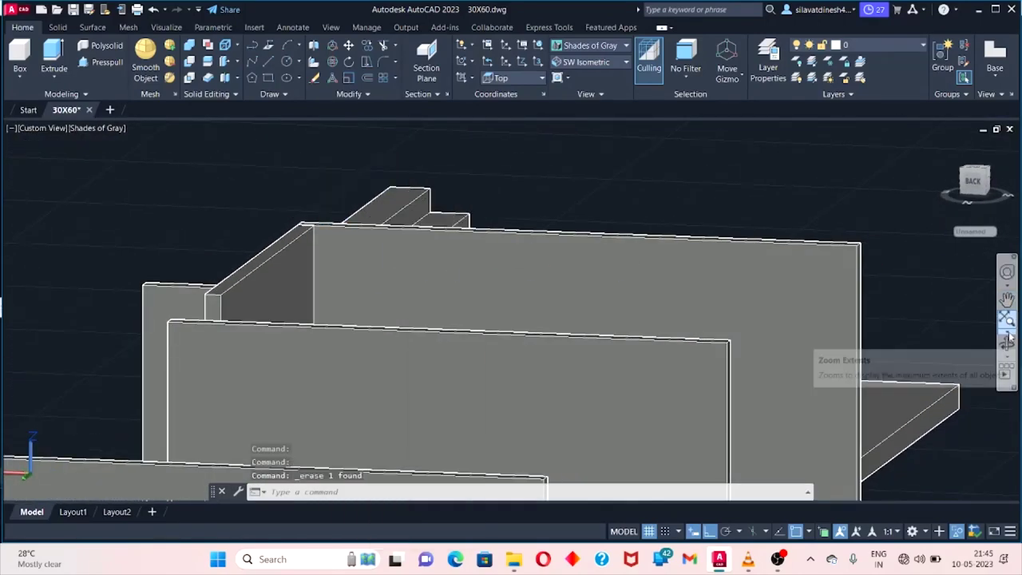
drag(719, 215, 971, 301)
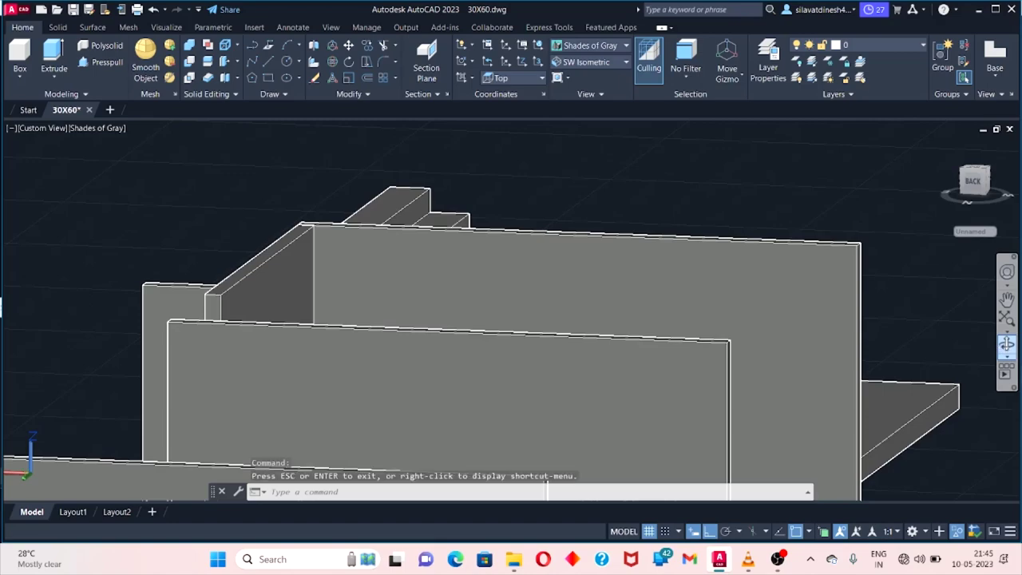
mouse_move(597, 347)
shift+middle_down()
mouse_move(820, 373)
mouse_move(774, 260)
mouse_move(774, 322)
mouse_move(783, 242)
mouse_move(794, 296)
mouse_move(823, 317)
mouse_move(874, 410)
mouse_move(801, 297)
mouse_move(816, 283)
mouse_move(836, 320)
mouse_move(806, 263)
mouse_move(807, 279)
mouse_move(796, 278)
mouse_move(806, 289)
mouse_move(793, 277)
shift+middle_up()
Switch the view to the SW Isometric preset.
scroll(931, 346, down, 4)
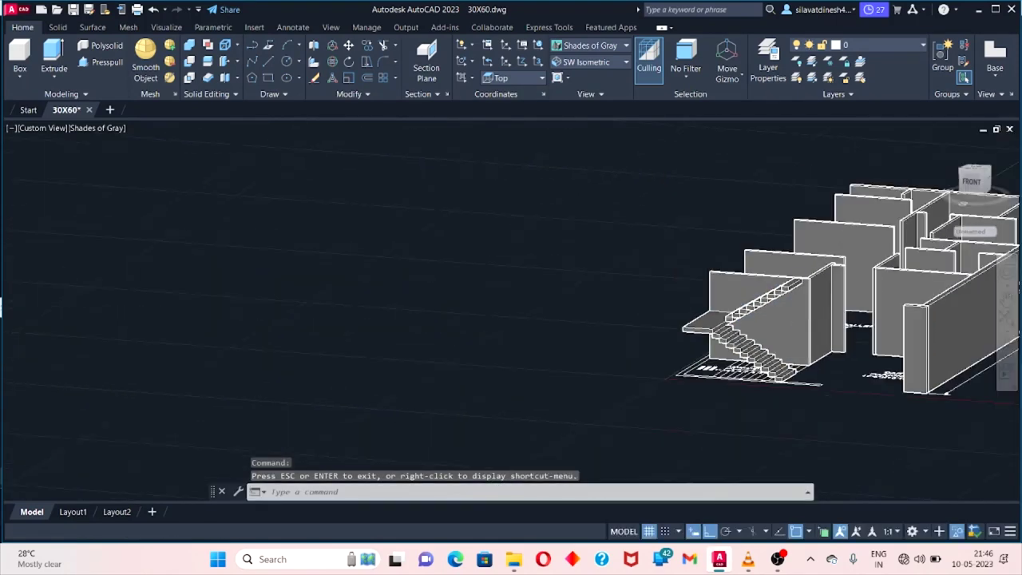
scroll(931, 346, down, 2)
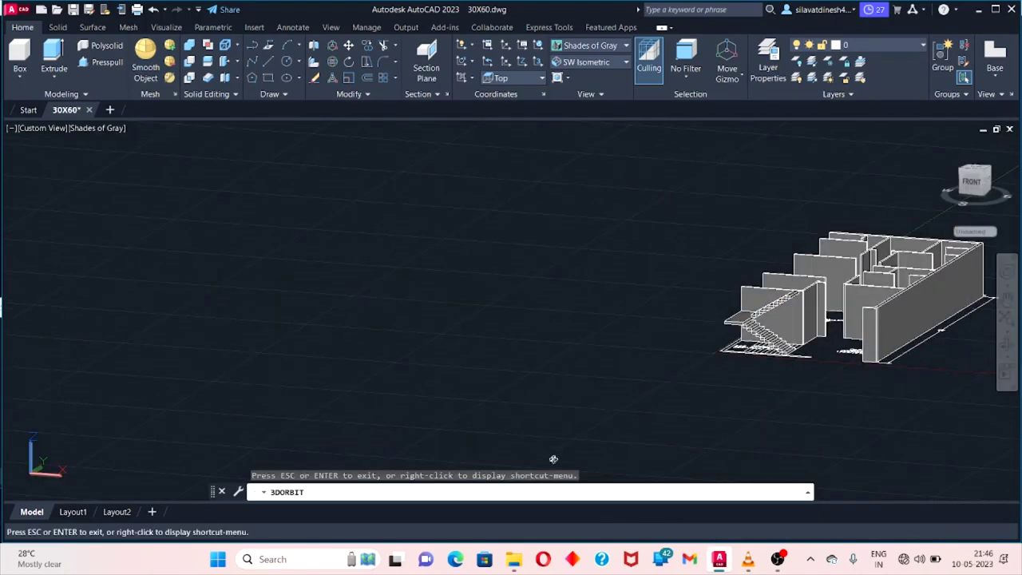
mouse_move(552, 458)
shift+middle_down()
mouse_move(566, 484)
mouse_move(631, 402)
shift+middle_up()
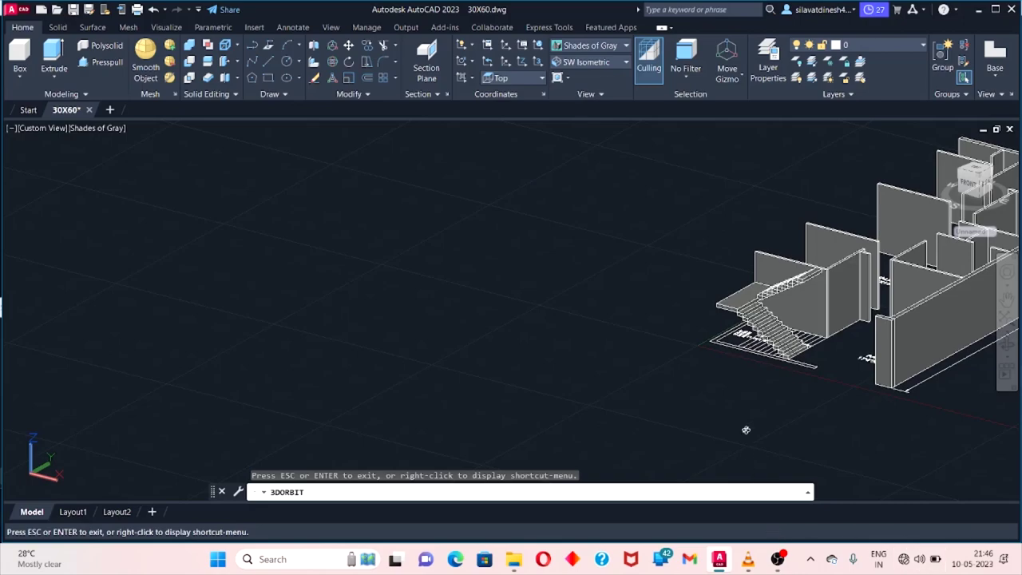
mouse_move(857, 441)
shift+middle_down()
mouse_move(790, 347)
mouse_move(851, 315)
mouse_move(860, 445)
mouse_move(807, 296)
mouse_move(809, 370)
mouse_move(834, 423)
shift+middle_up()
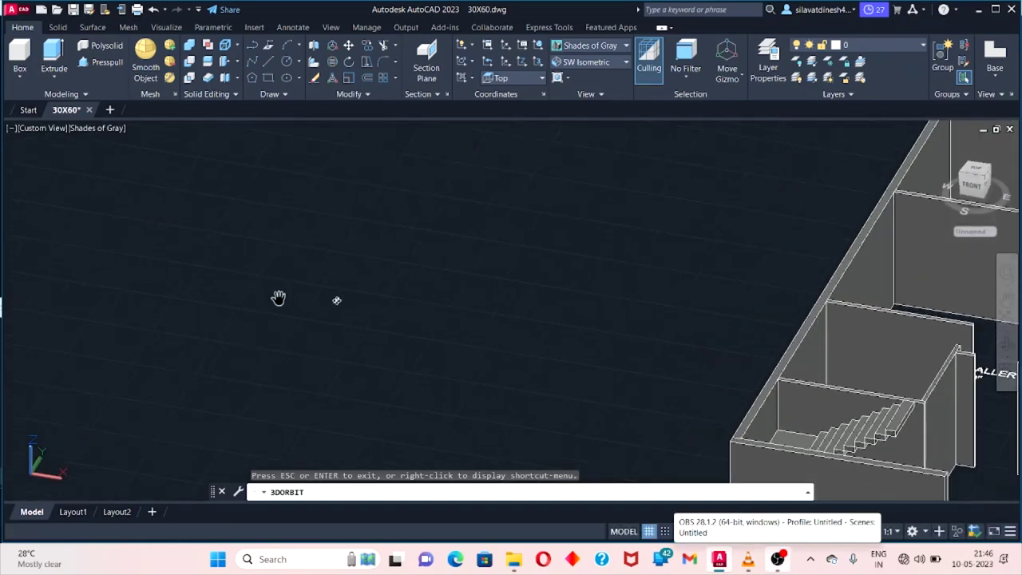
shift+middle_drag(279, 296, 901, 266)
key(Escape)
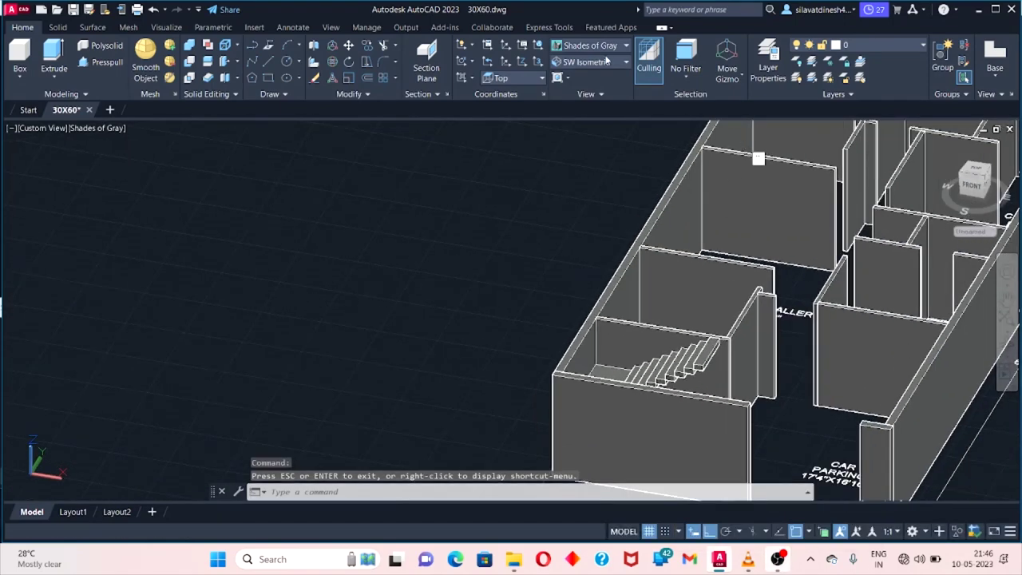
click(606, 60)
click(583, 166)
scroll(548, 365, up, 5)
scroll(458, 239, up, 3)
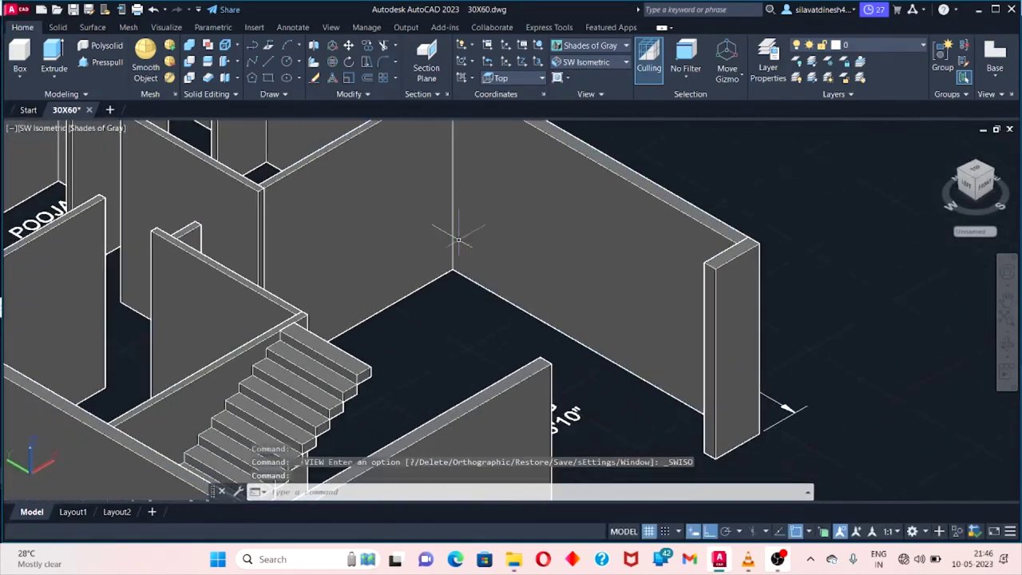
click(336, 215)
key(Escape)
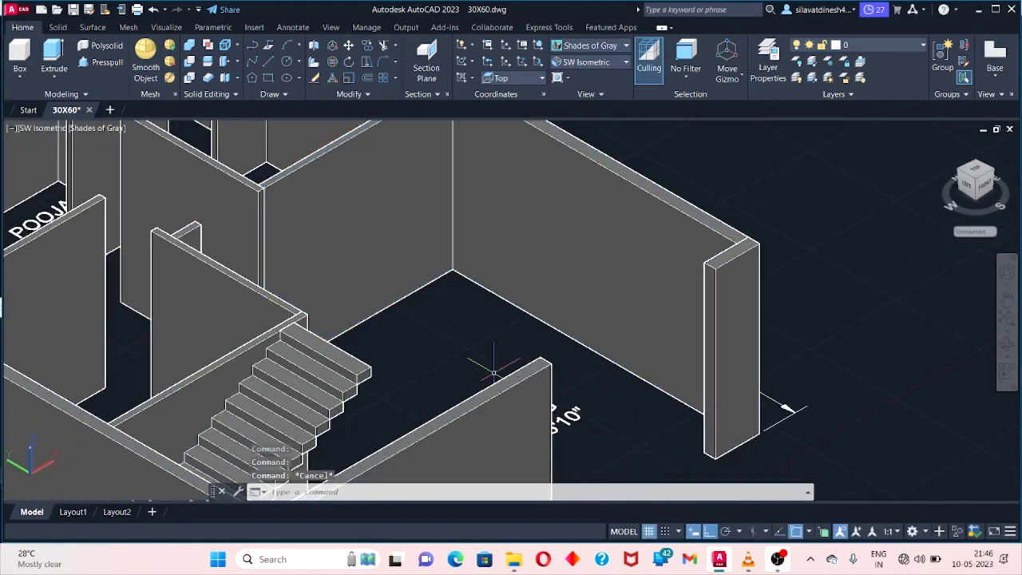
Set the visual style to 2D Wireframe, looking closely at the kitchen area.
click(44, 128)
click(96, 128)
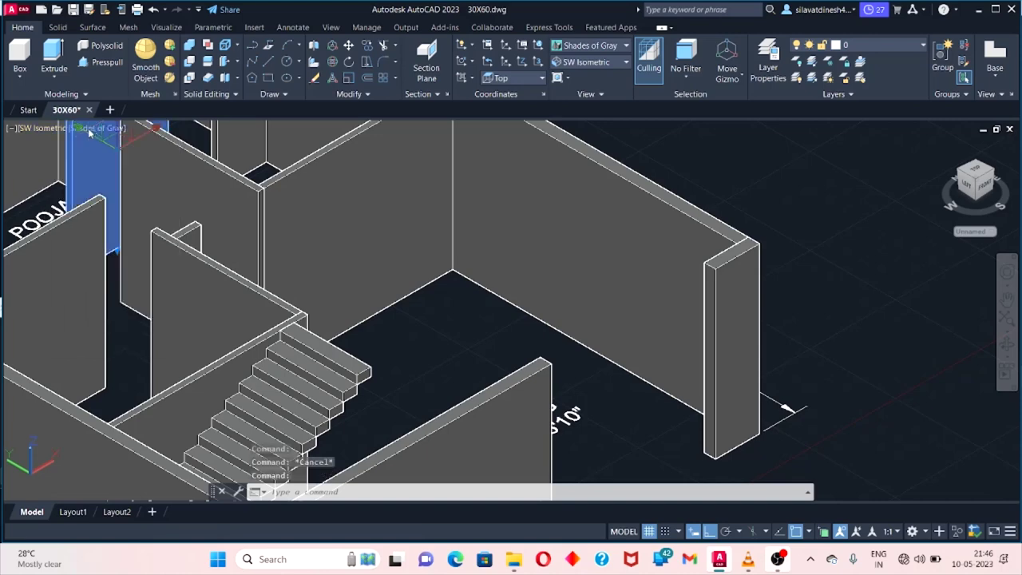
click(96, 128)
key(Escape)
click(92, 129)
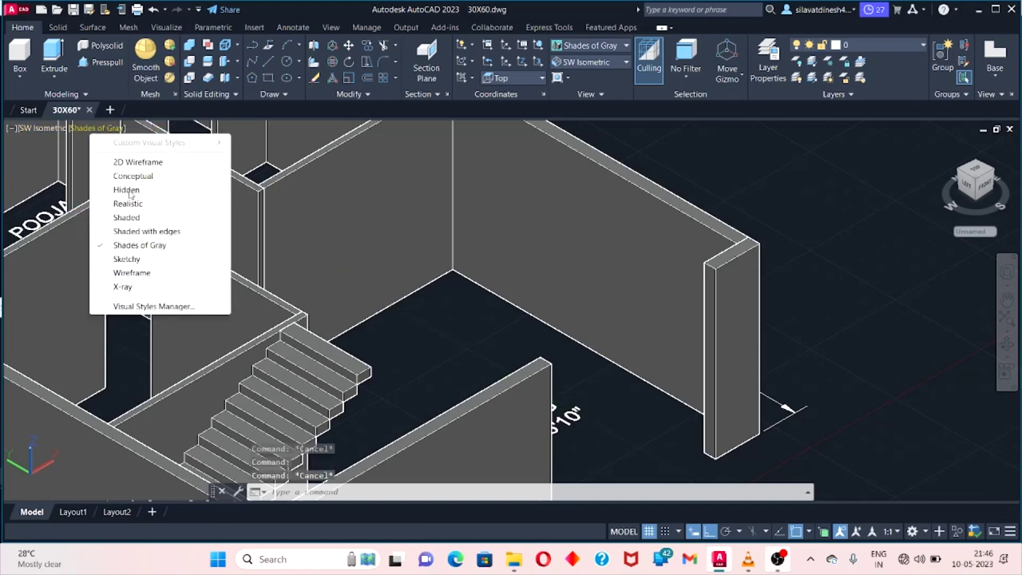
click(134, 162)
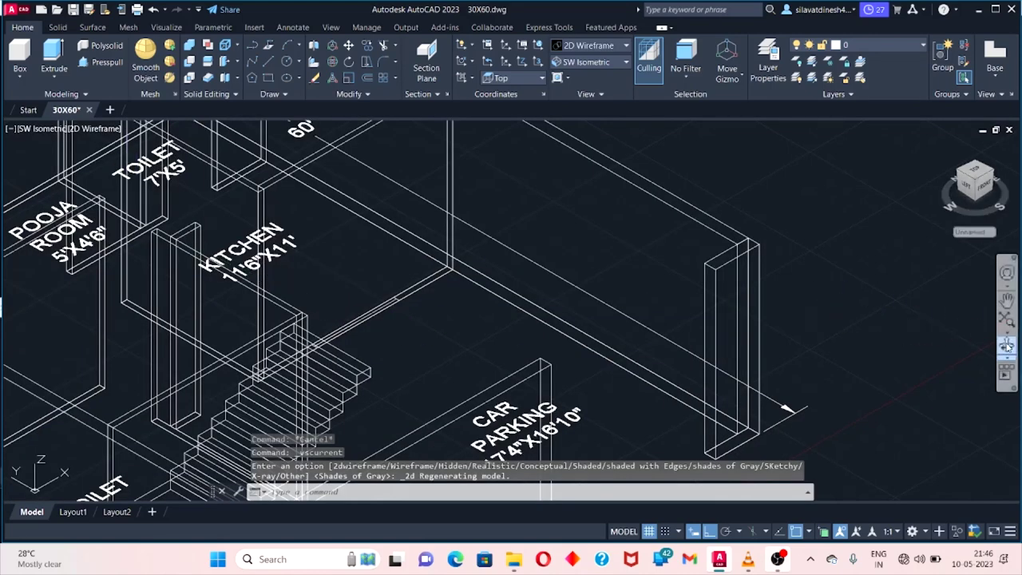
drag(520, 343, 891, 342)
shift+middle_drag(793, 360, 417, 392)
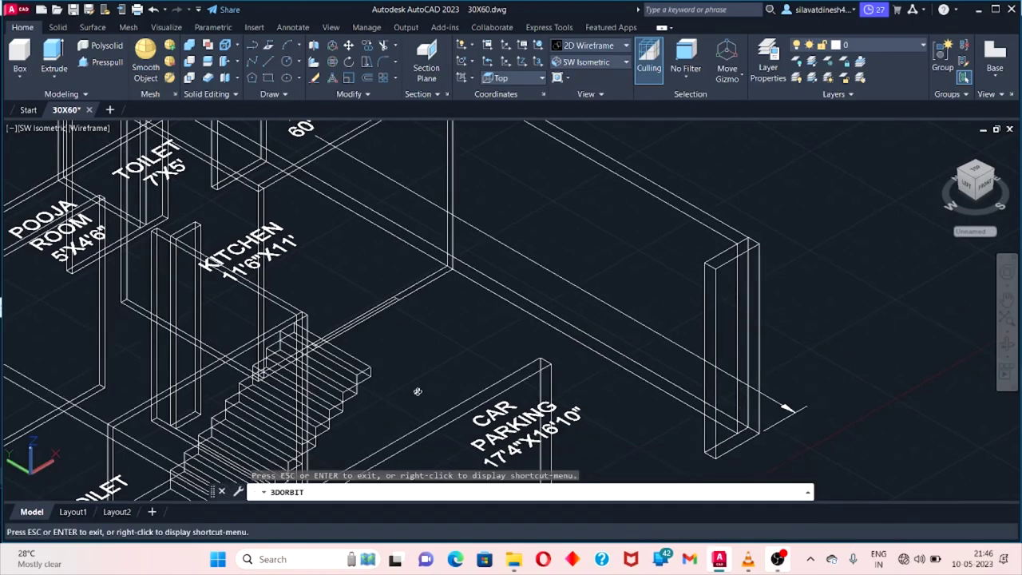
scroll(381, 386, up, 5)
Draw the kitchen window box solid with a 3' height.
click(29, 60)
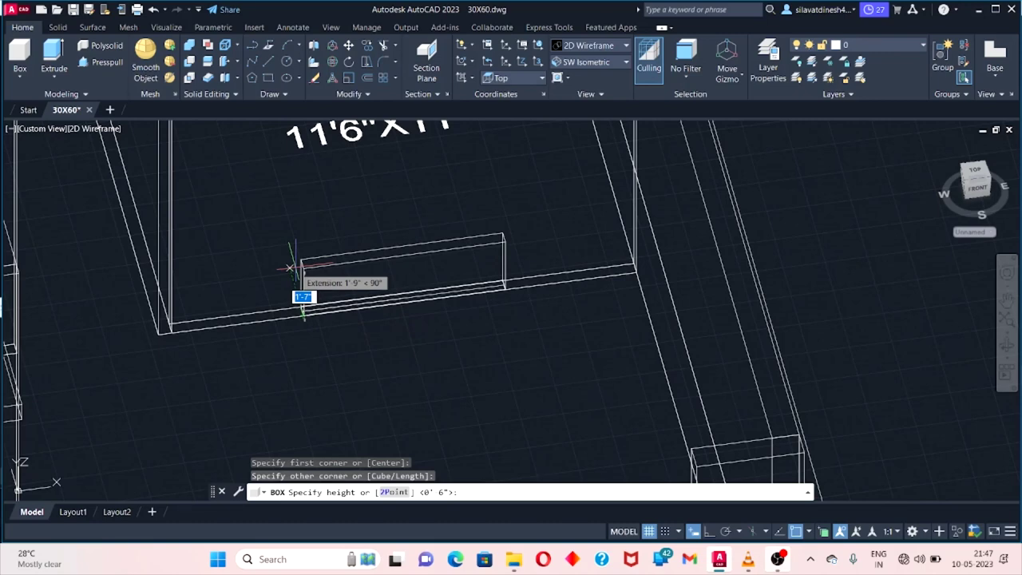
text(')
key(Return)
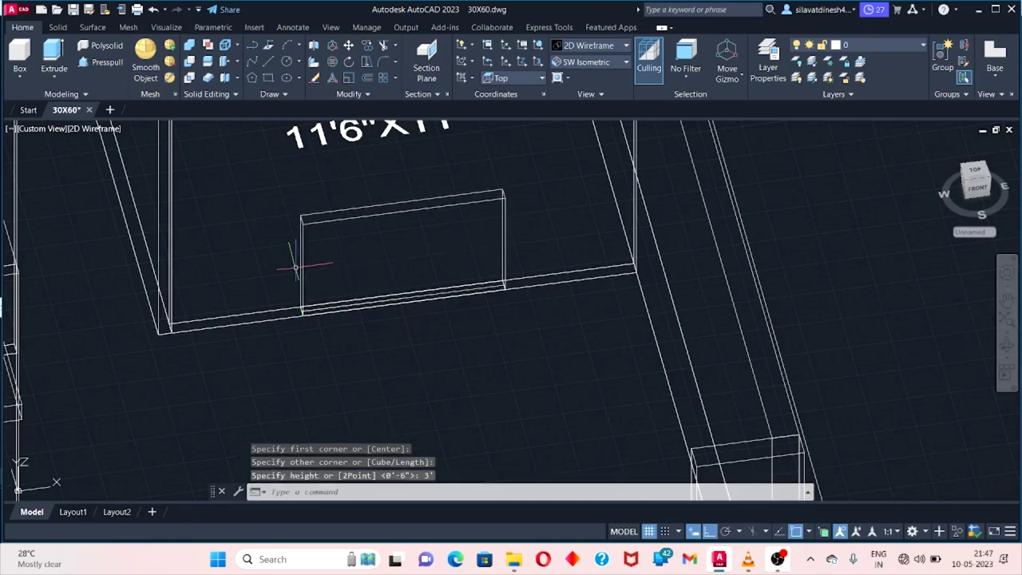
right_click(297, 251)
click(361, 531)
text(4')
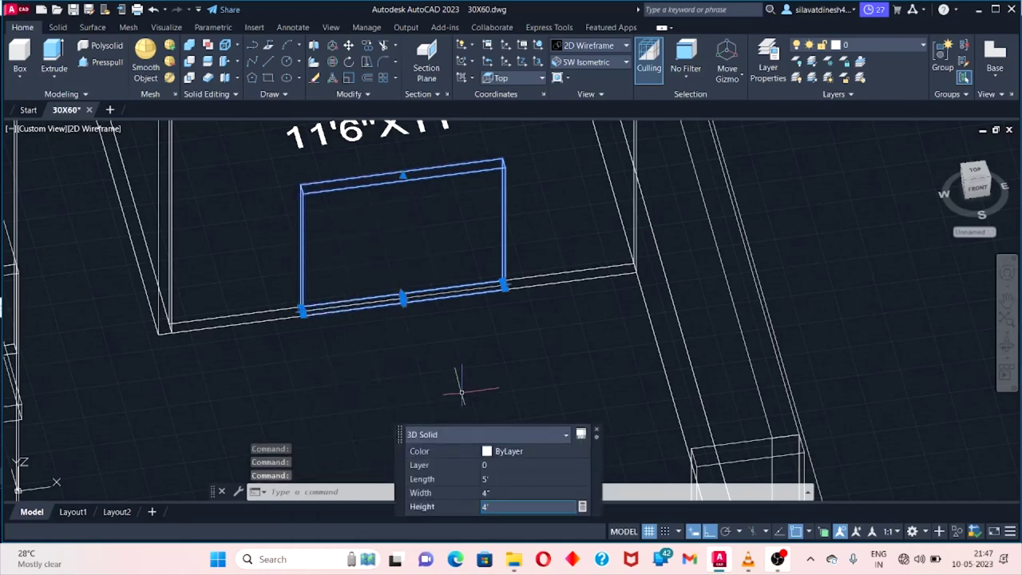
key(Escape)
Move the window box 3' up into the kitchen wall.
right_click(388, 184)
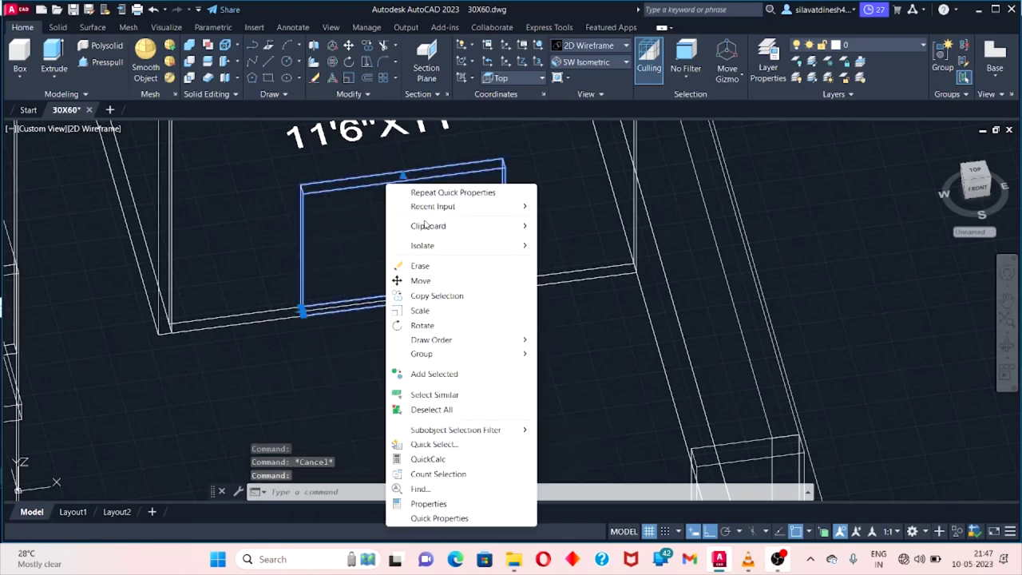
click(422, 281)
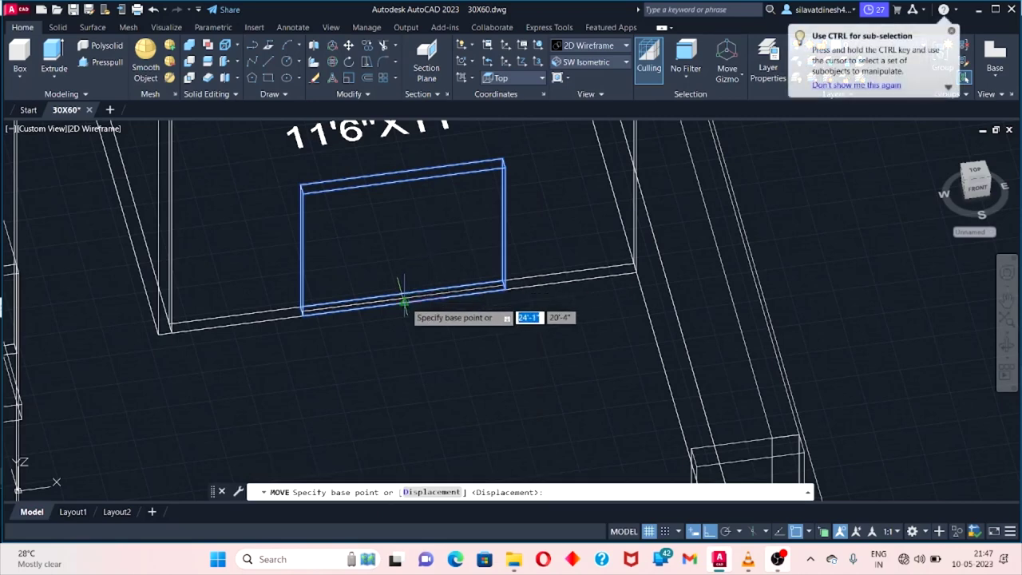
click(404, 302)
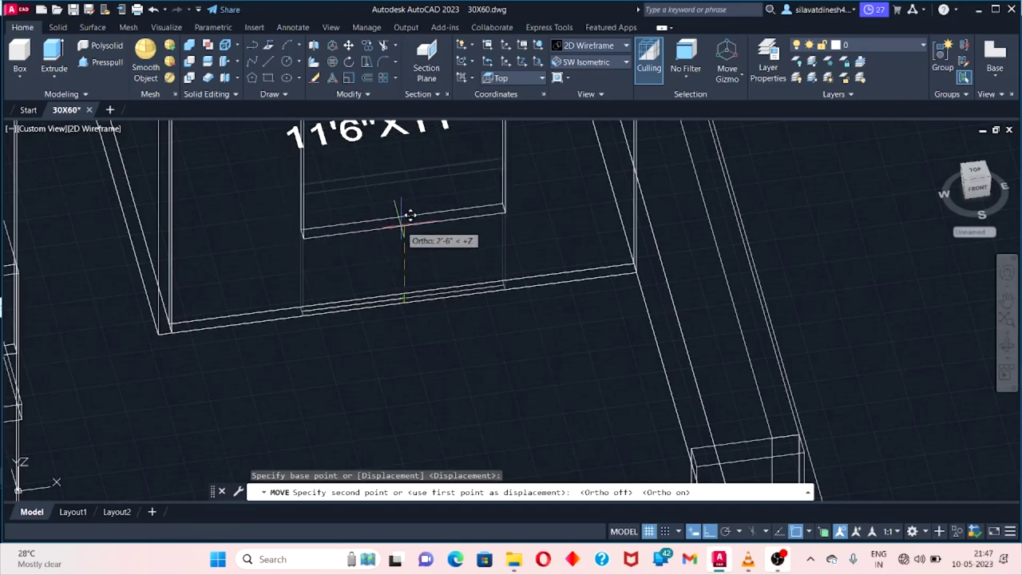
text(3)
key(Return)
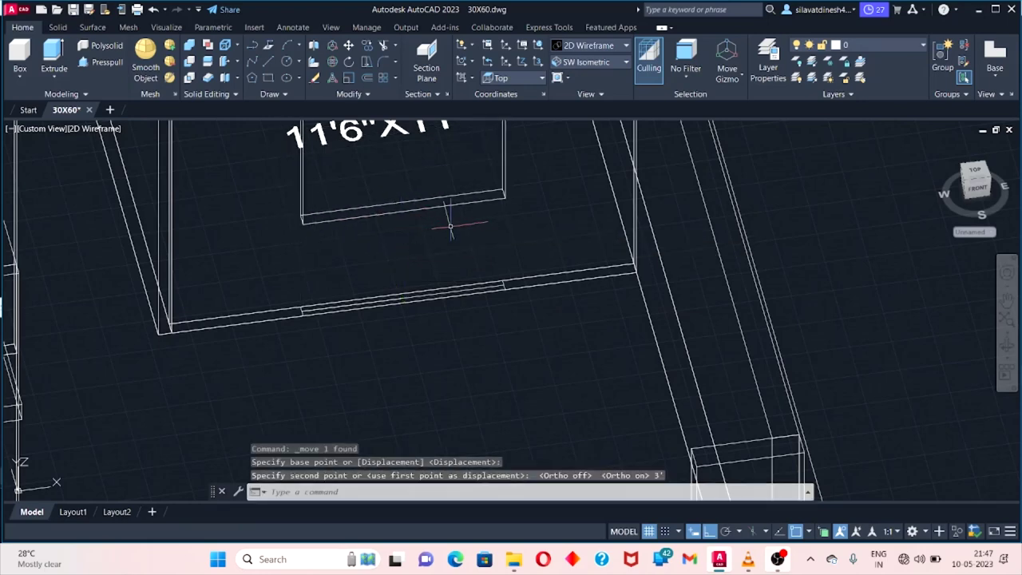
scroll(424, 192, up, 2)
Set the box's Width to 8 in Properties and display the model in Shades of Gray.
right_click(325, 271)
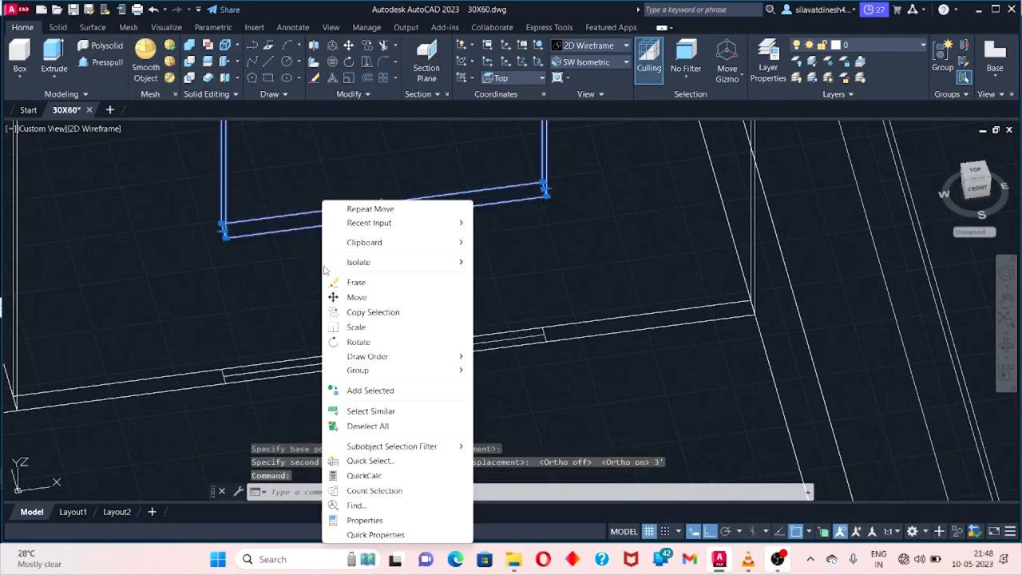
click(357, 521)
text(8")
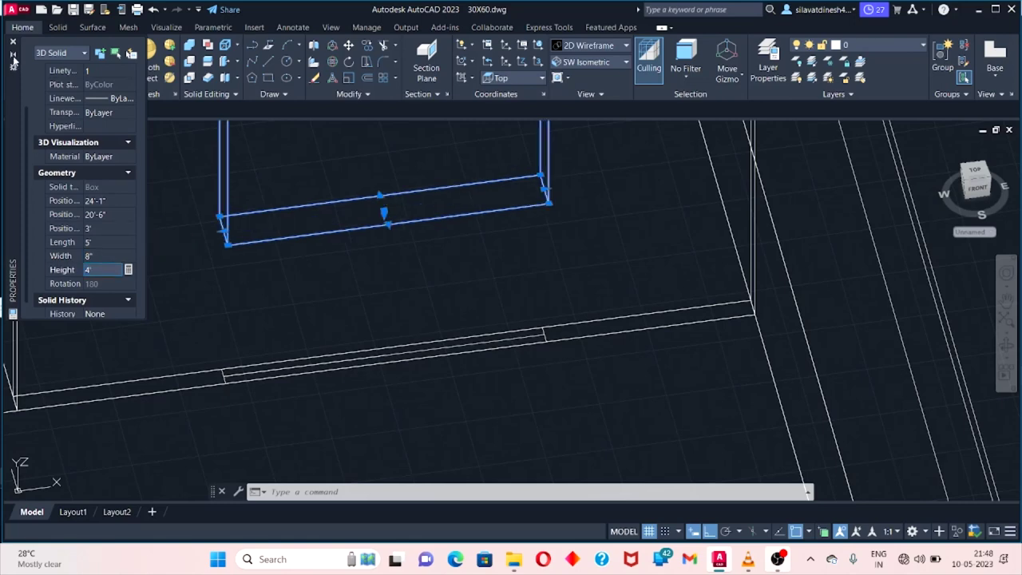
click(12, 41)
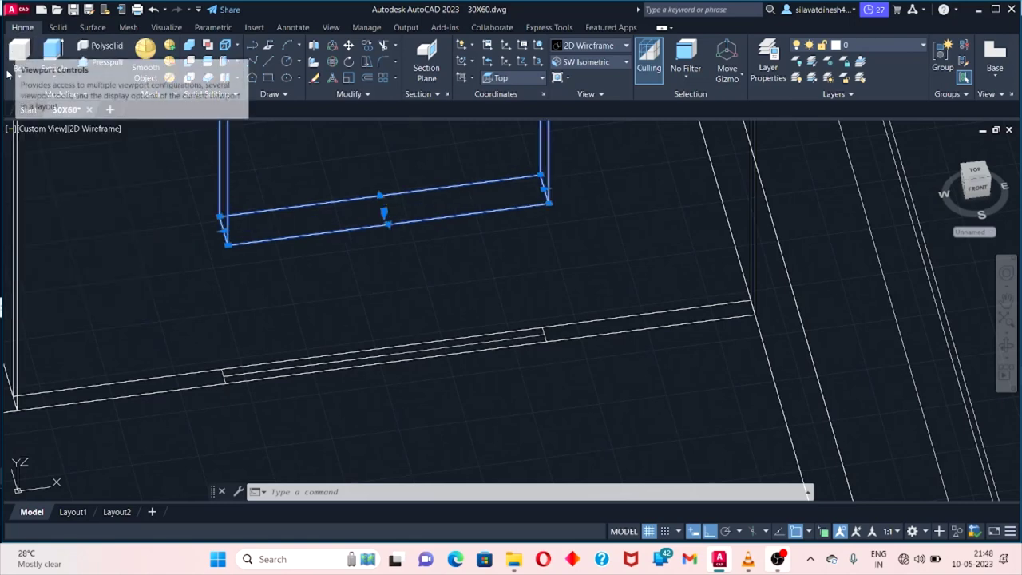
scroll(432, 194, down, 2)
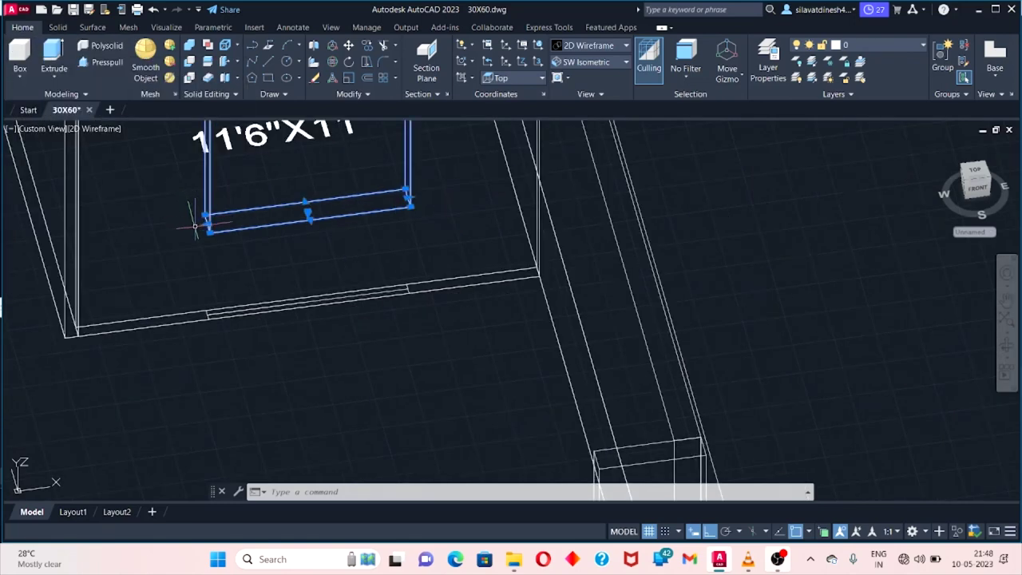
click(591, 45)
click(690, 120)
Orbit the model to a new angle around the kitchen wall.
click(638, 339)
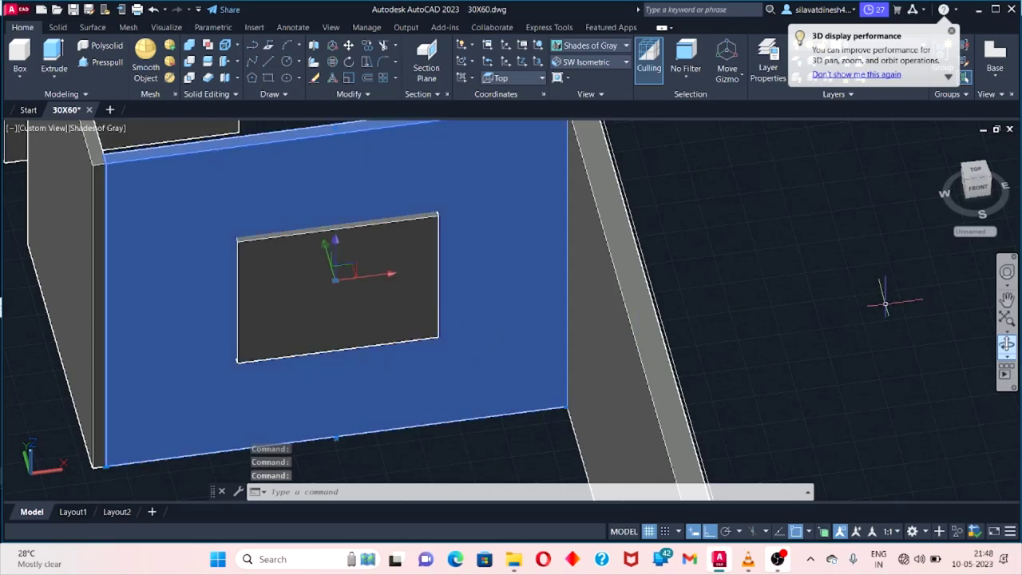
click(1005, 345)
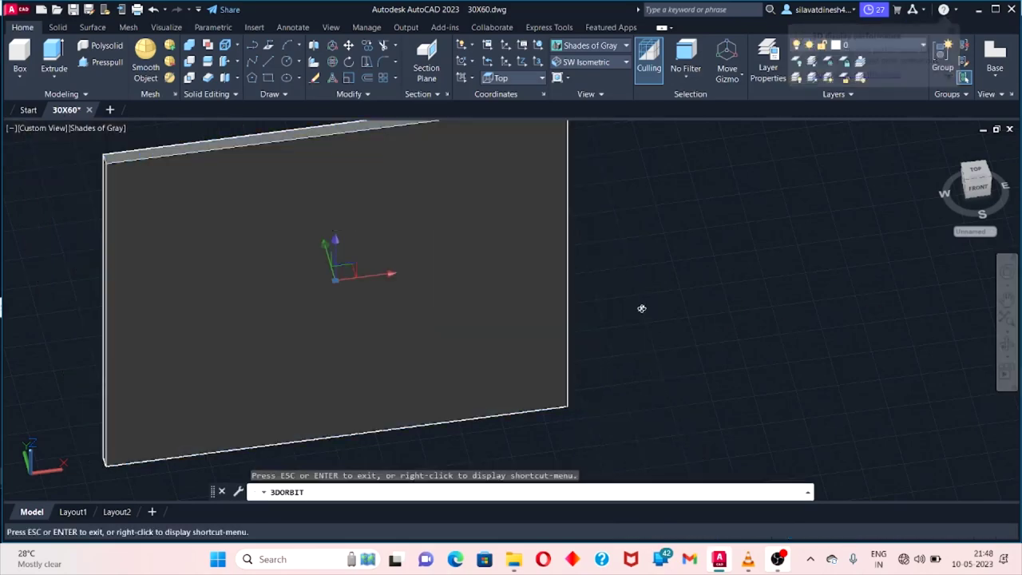
key(Escape)
key(Escape)
click(1007, 345)
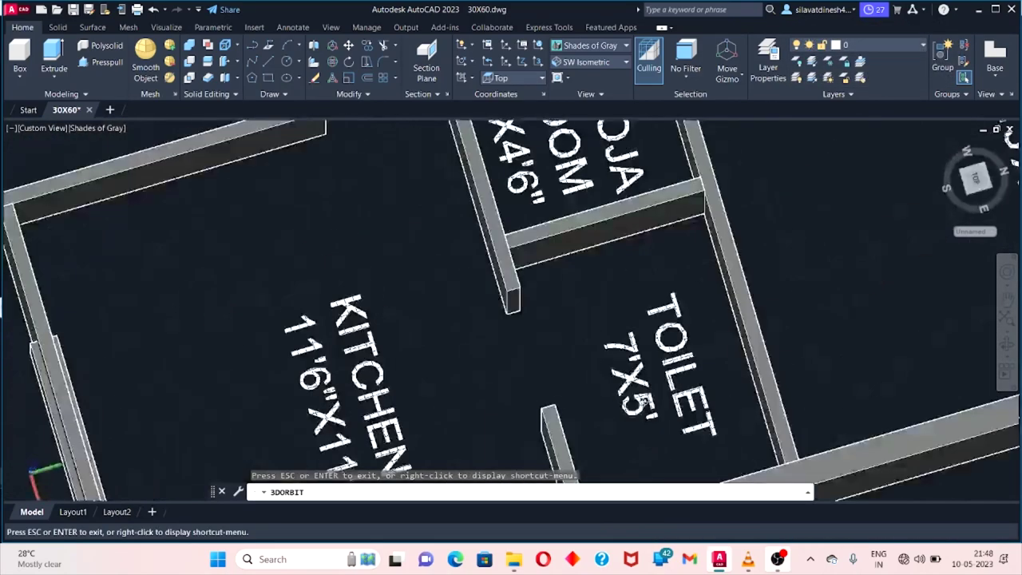
mouse_move(511, 319)
mouse_down()
mouse_move(287, 295)
mouse_move(322, 454)
mouse_move(333, 370)
mouse_up()
key(Escape)
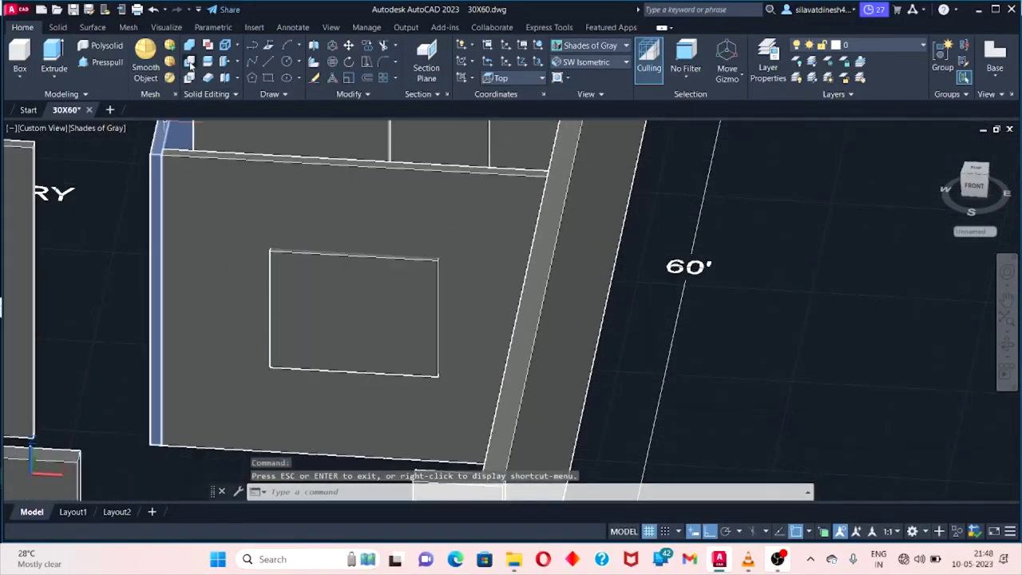
Subtract the window box from the kitchen wall to cut the opening.
click(189, 60)
click(221, 200)
key(Return)
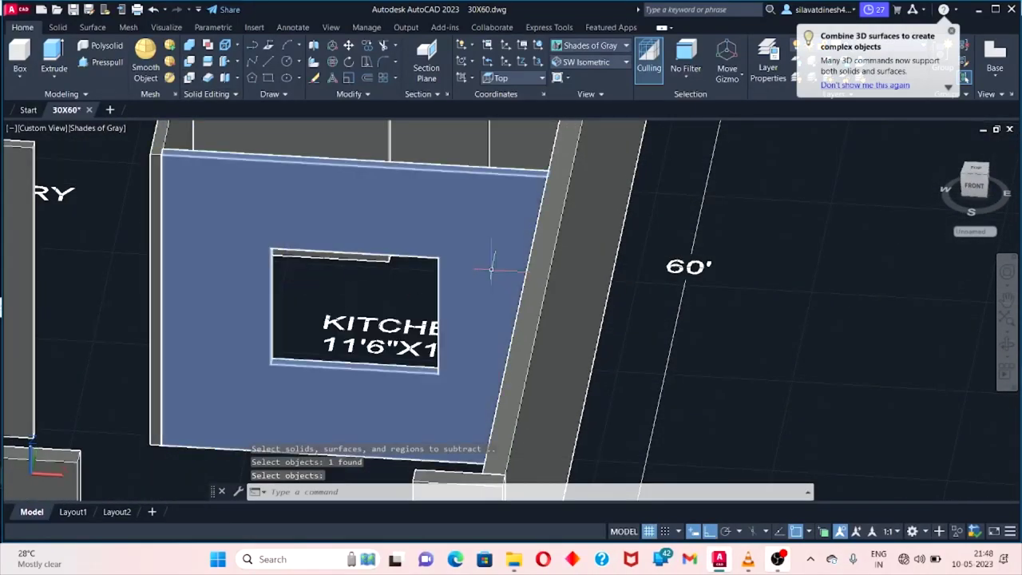
scroll(342, 365, down, 3)
scroll(370, 367, down, 2)
scroll(370, 367, down, 2)
key(Return)
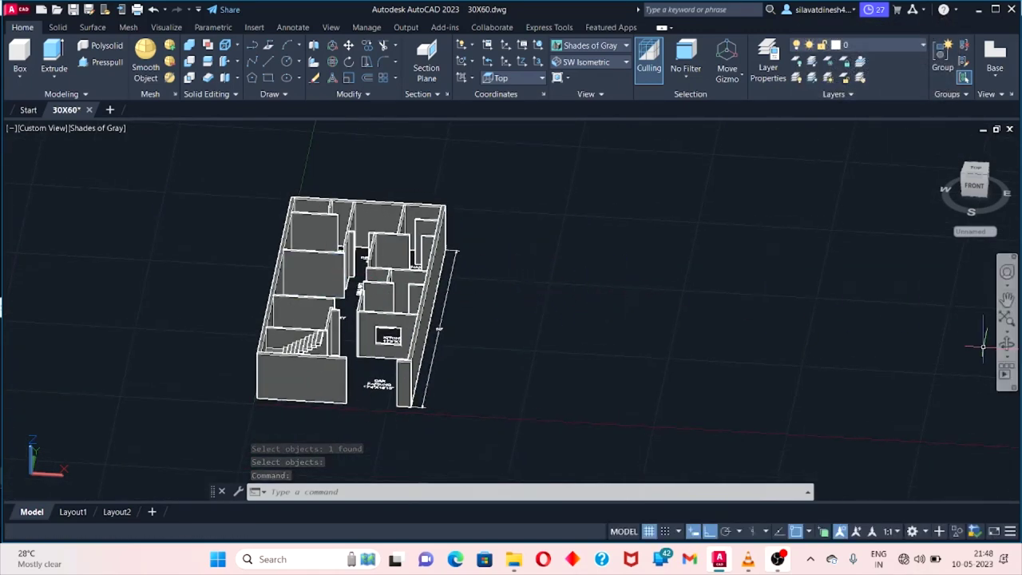
Orbit the house to an angled plan view to inspect the opening.
click(1007, 343)
mouse_move(908, 347)
mouse_down()
mouse_move(679, 292)
mouse_move(712, 349)
mouse_move(682, 400)
mouse_move(453, 206)
mouse_up()
scroll(468, 214, up, 2)
scroll(468, 214, up, 2)
scroll(468, 214, up, 2)
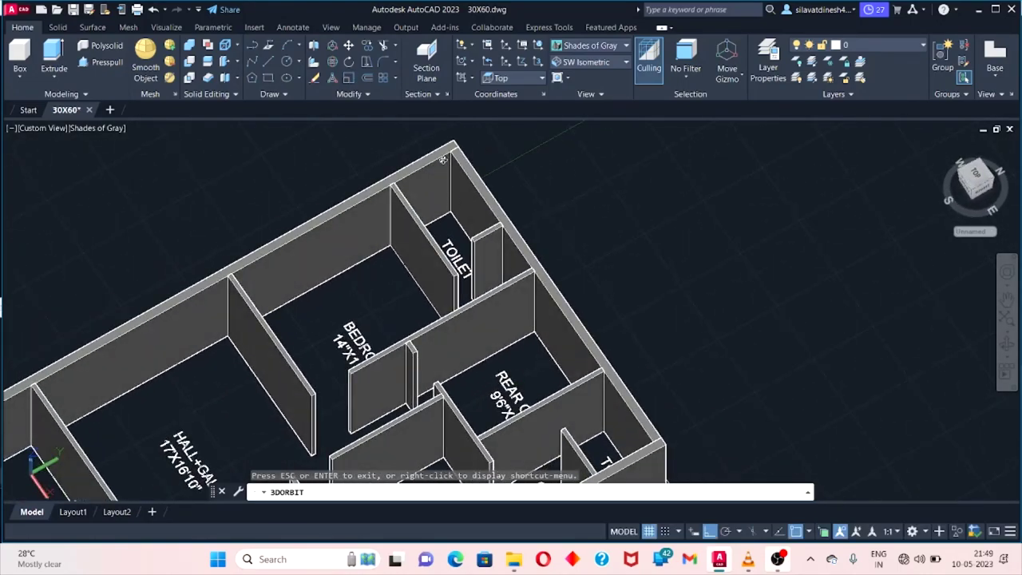
Draw a 2'-thick box spanning the whole house footprint.
key(Escape)
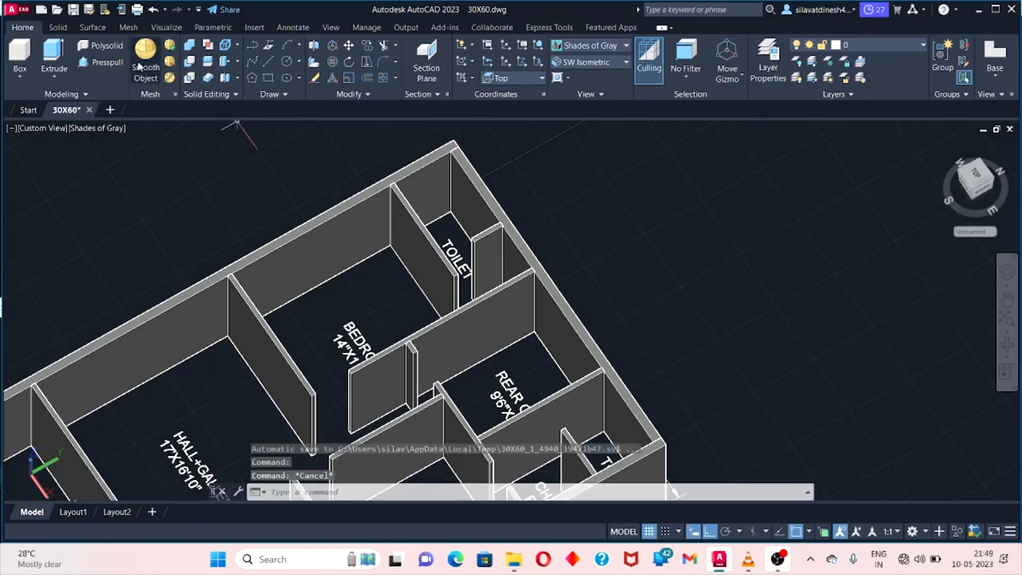
click(20, 54)
scroll(451, 211, down, 5)
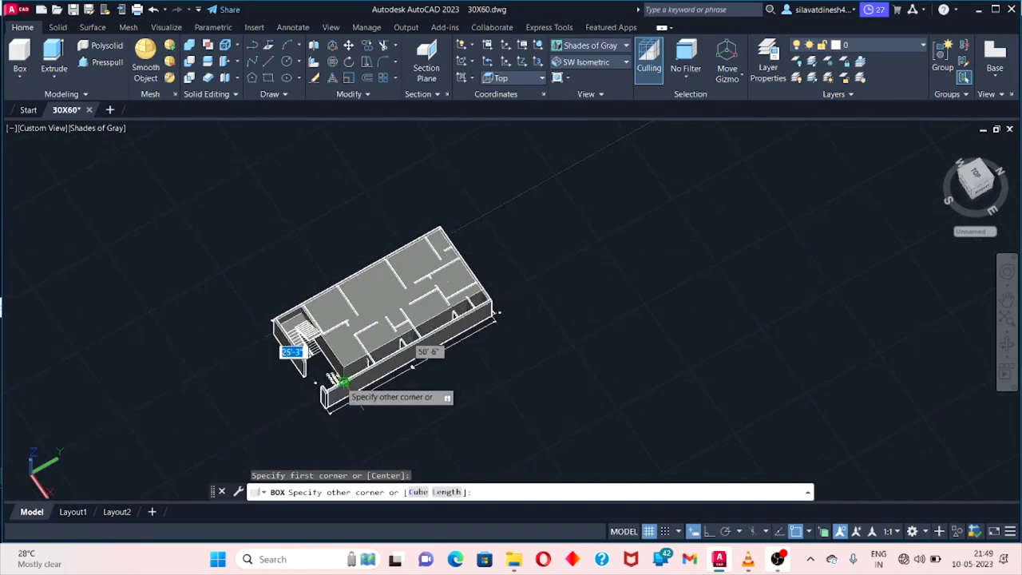
scroll(324, 377, up, 8)
click(319, 375)
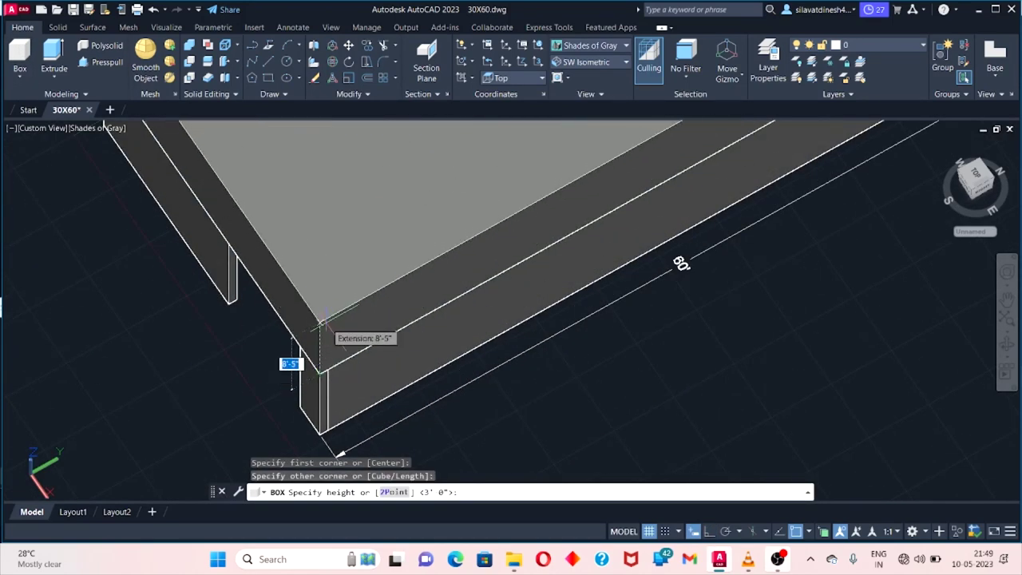
click(326, 340)
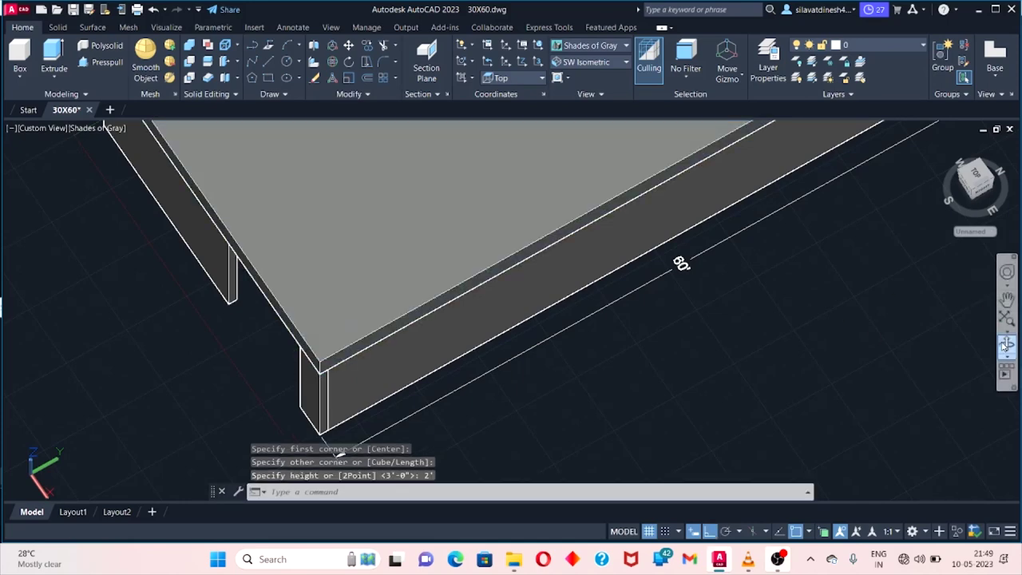
mouse_move(326, 340)
shift+middle_down()
mouse_move(539, 430)
mouse_move(420, 201)
shift+middle_up()
Move the slab down from its corner to the bottom of the walls.
click(420, 200)
right_click(420, 200)
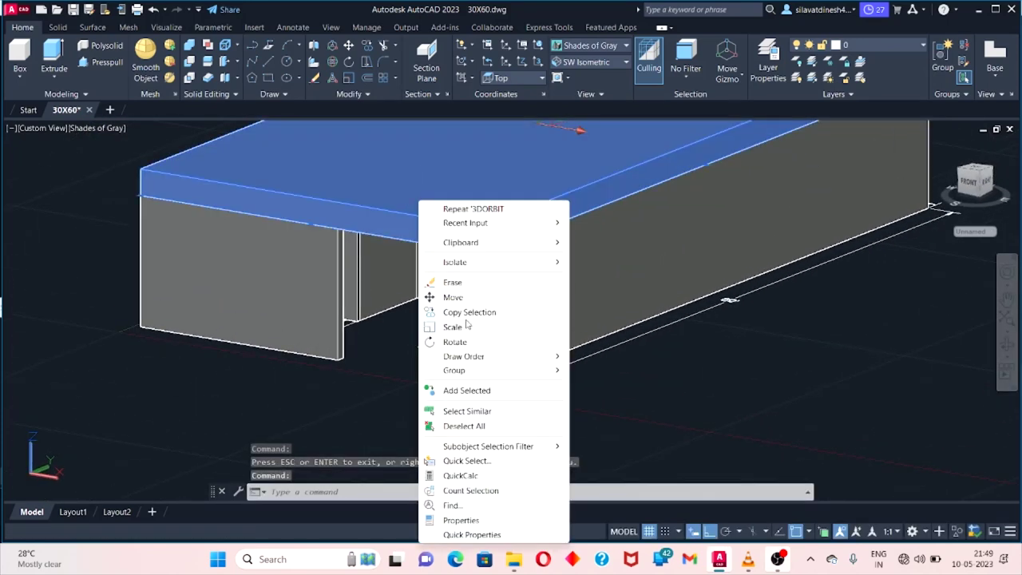
click(450, 296)
click(482, 226)
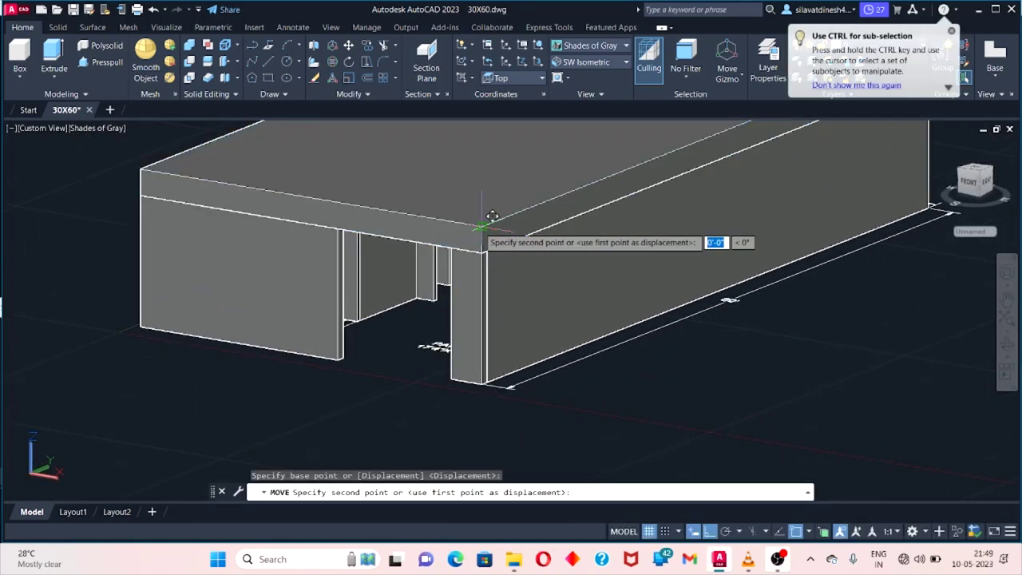
click(482, 384)
drag(874, 422, 1004, 345)
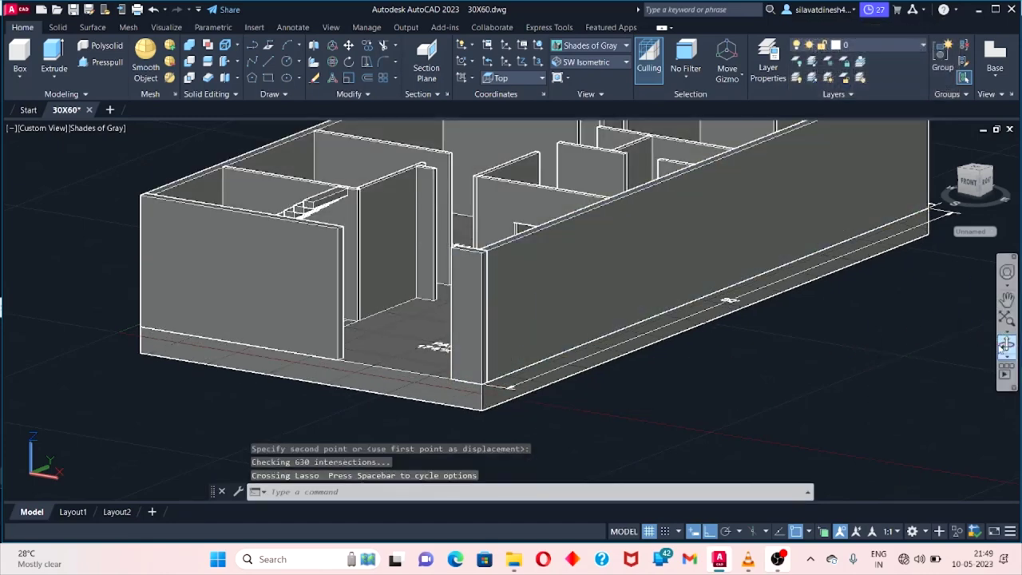
click(1007, 345)
scroll(922, 384, down, 3)
key(Escape)
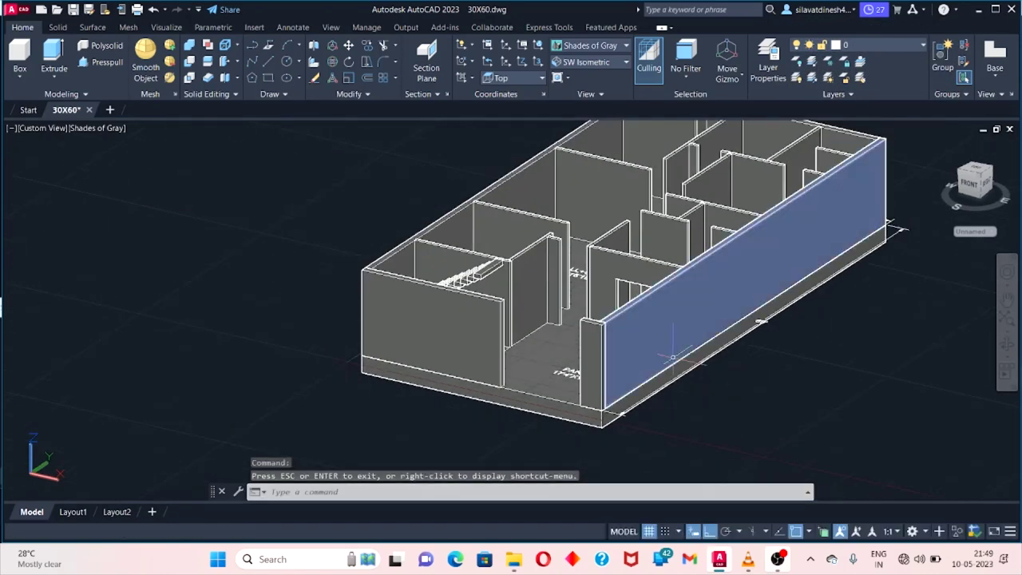
scroll(631, 269, down, 1)
scroll(631, 160, up, 3)
Draw a 4"-thick box between opposite top corners of the outer walls.
click(28, 66)
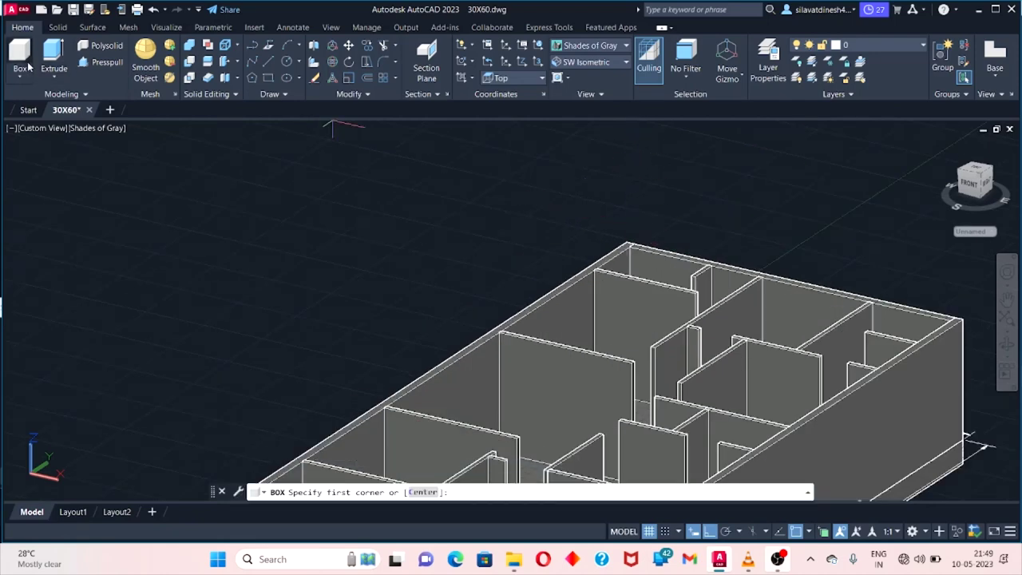
click(627, 241)
scroll(627, 303, down, 2)
scroll(605, 439, up, 3)
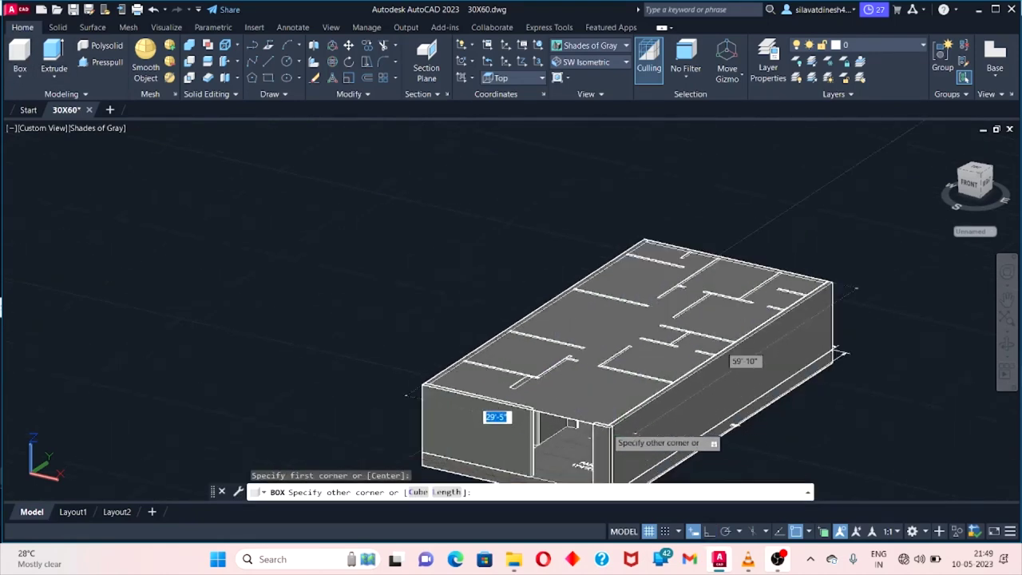
scroll(616, 437, up, 3)
click(615, 437)
text(4")
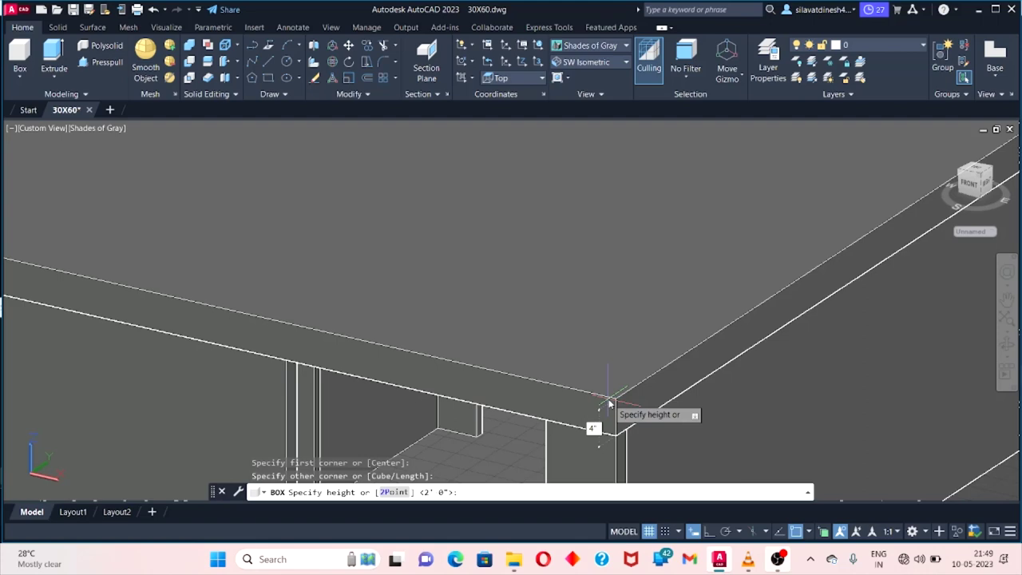
click(609, 403)
scroll(764, 253, down, 4)
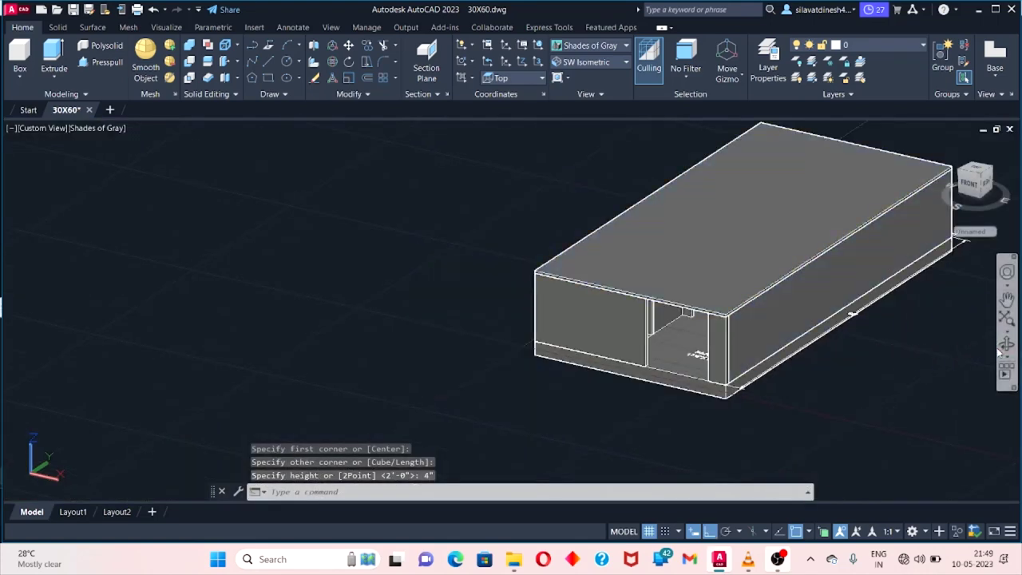
mouse_move(830, 400)
shift+middle_down()
mouse_move(850, 415)
mouse_move(863, 390)
mouse_move(863, 299)
mouse_move(867, 352)
mouse_move(837, 398)
shift+middle_up()
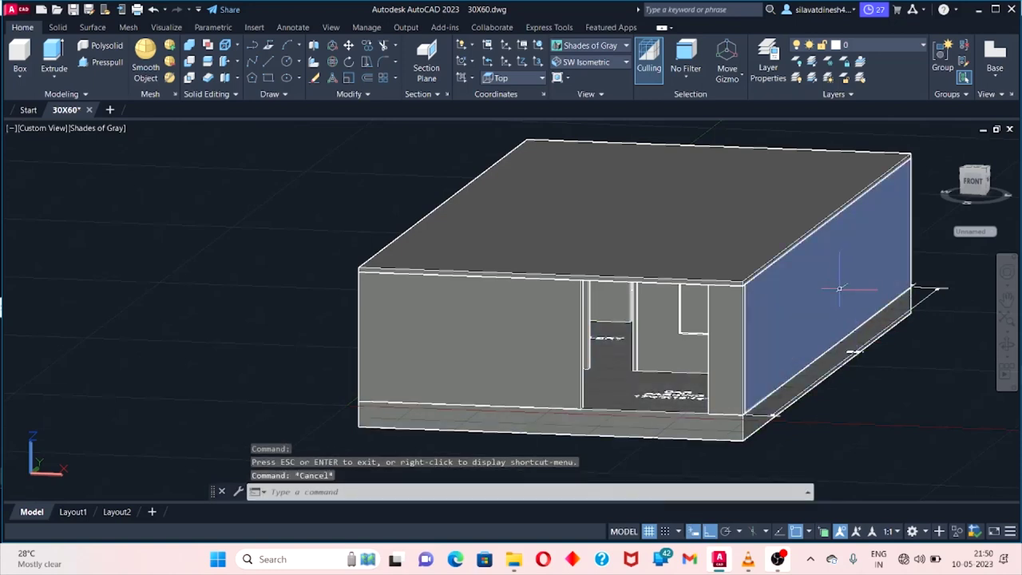
Copy the floor block to a spot right of the original.
scroll(842, 293, down, 3)
middle_drag(842, 293, 448, 312)
scroll(447, 311, up, 1)
drag(687, 195, 220, 344)
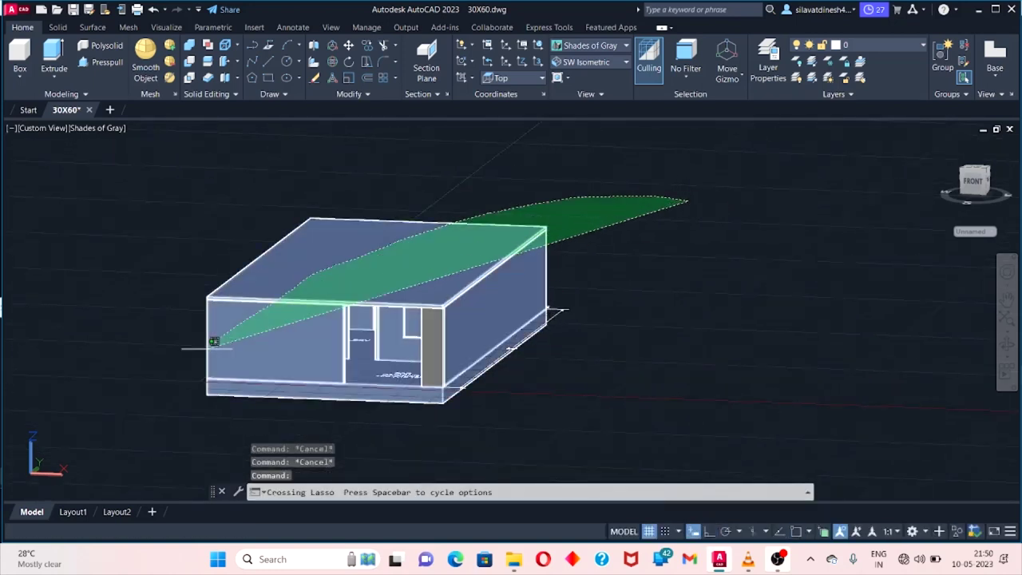
right_click(470, 364)
click(511, 153)
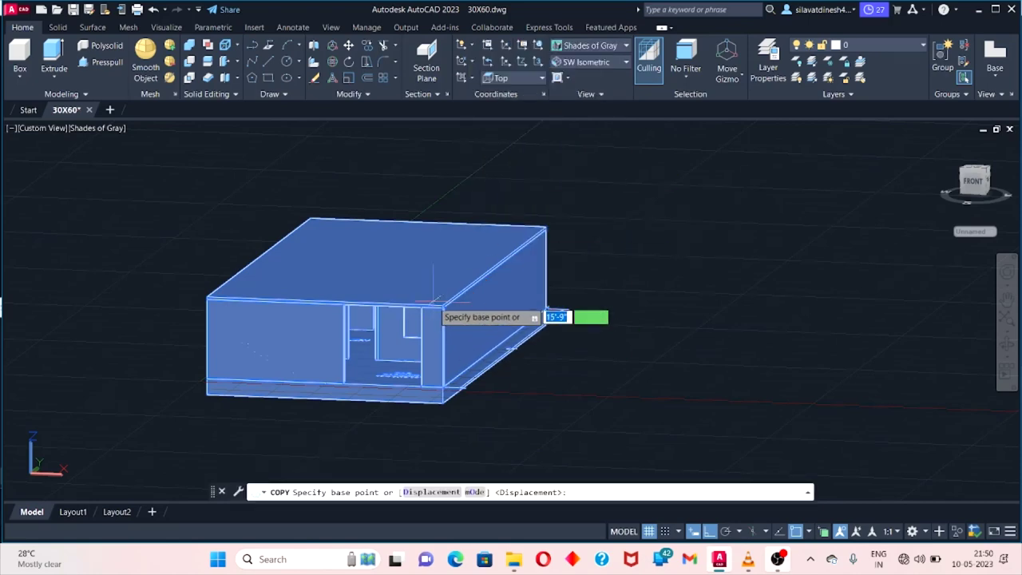
click(442, 305)
click(865, 322)
key(Escape)
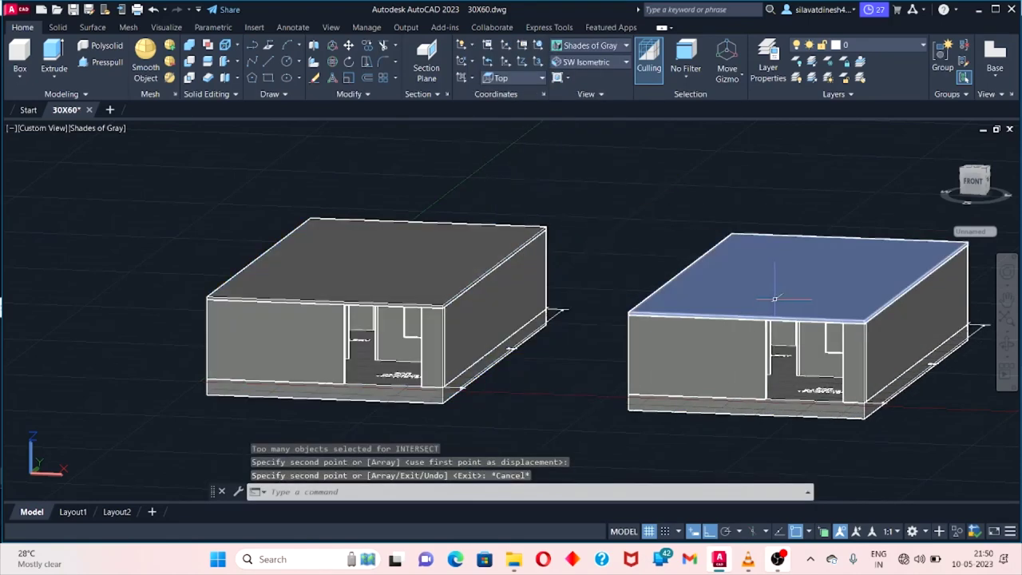
Erase the duplicate's bottom slab.
right_click(775, 309)
key(Escape)
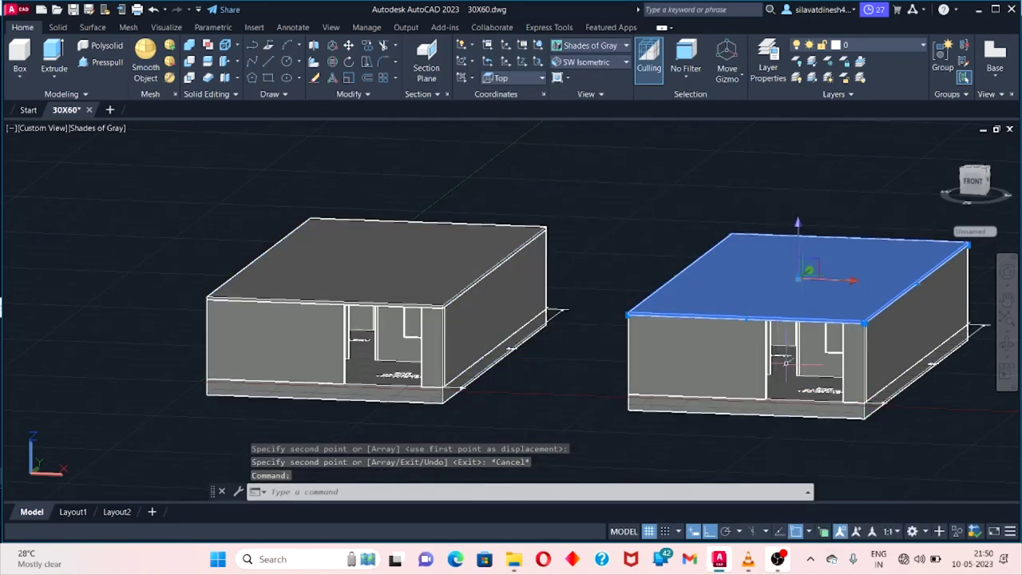
key(Escape)
click(754, 250)
right_click(754, 250)
click(802, 152)
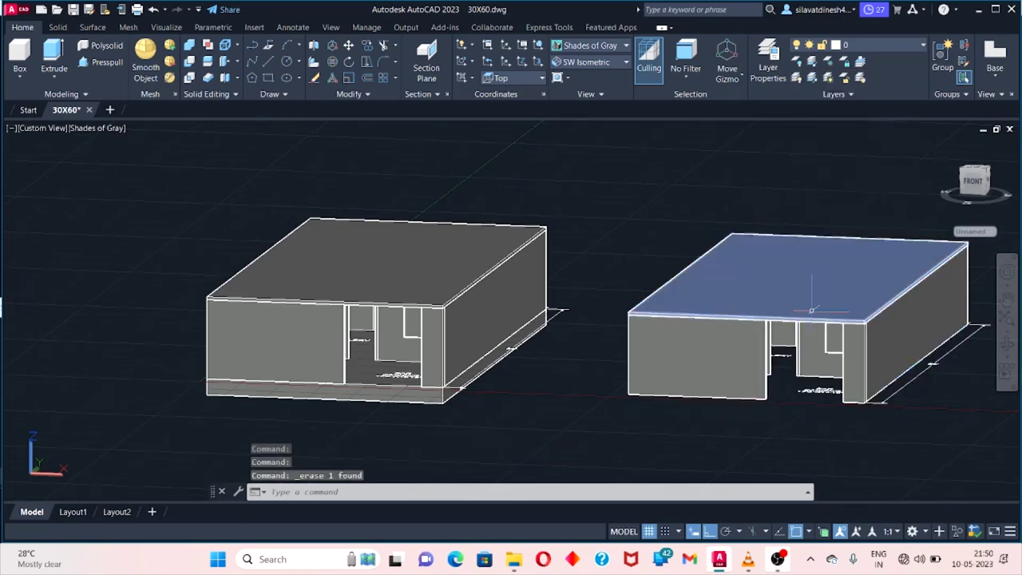
key(Escape)
Select the whole duplicate block and start copying it from its bottom corner.
drag(885, 217, 859, 400)
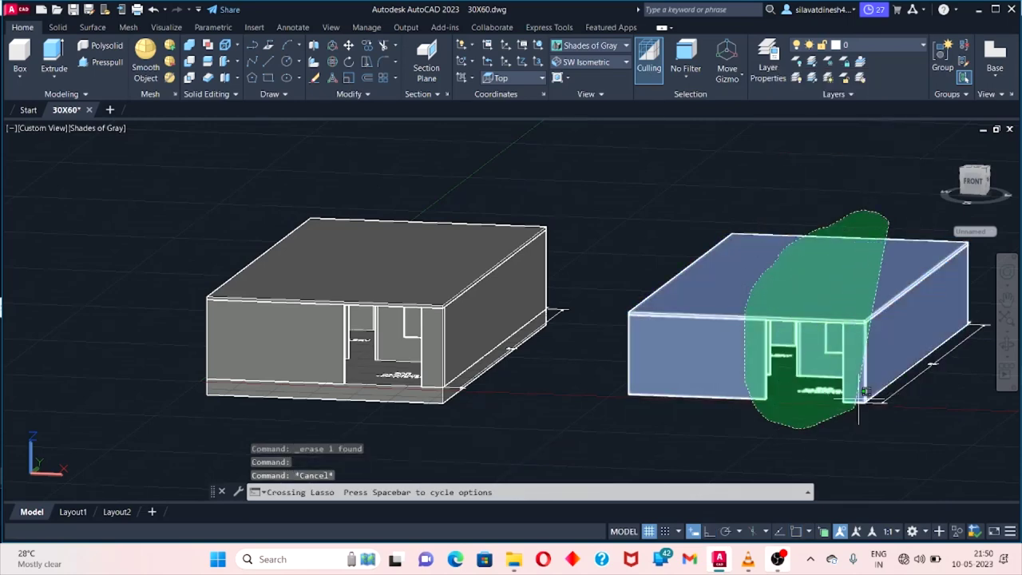
drag(943, 361, 872, 241)
right_click(873, 241)
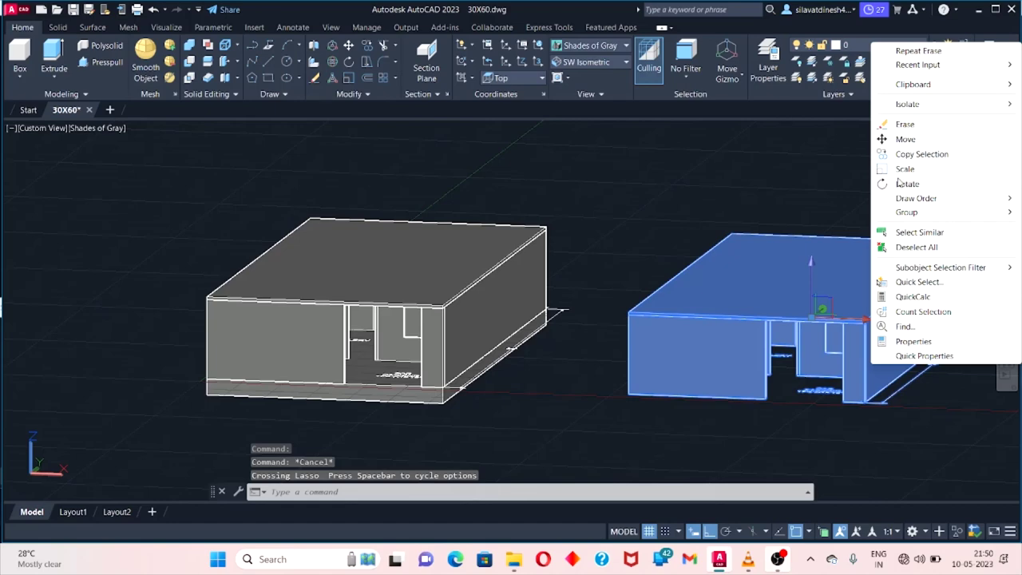
click(922, 154)
scroll(871, 412, up, 2)
scroll(870, 411, up, 4)
mouse_move(863, 407)
middle_down()
mouse_move(432, 397)
mouse_move(401, 421)
middle_up()
click(426, 409)
scroll(425, 408, down, 2)
scroll(426, 408, down, 2)
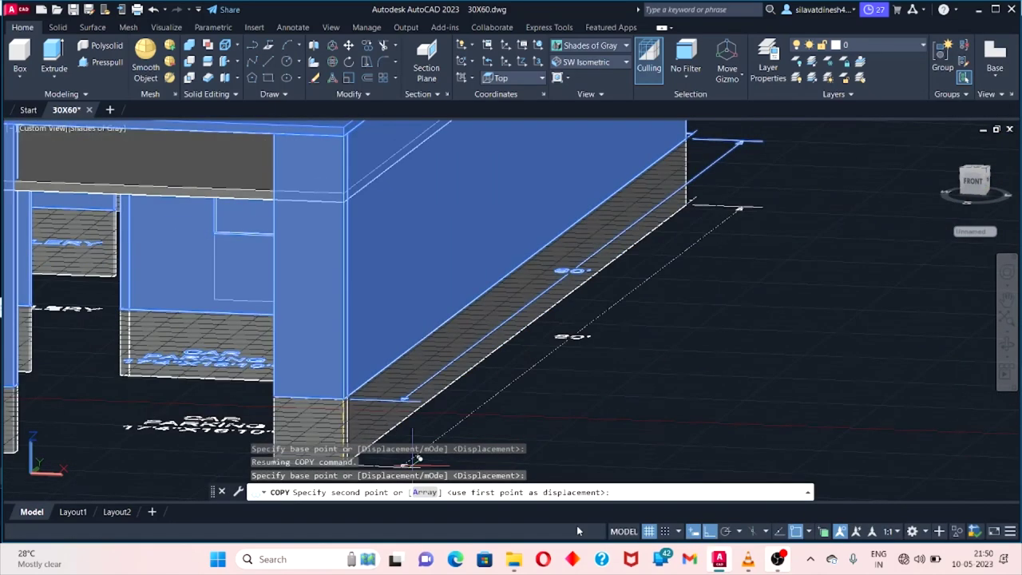
scroll(413, 459, down, 3)
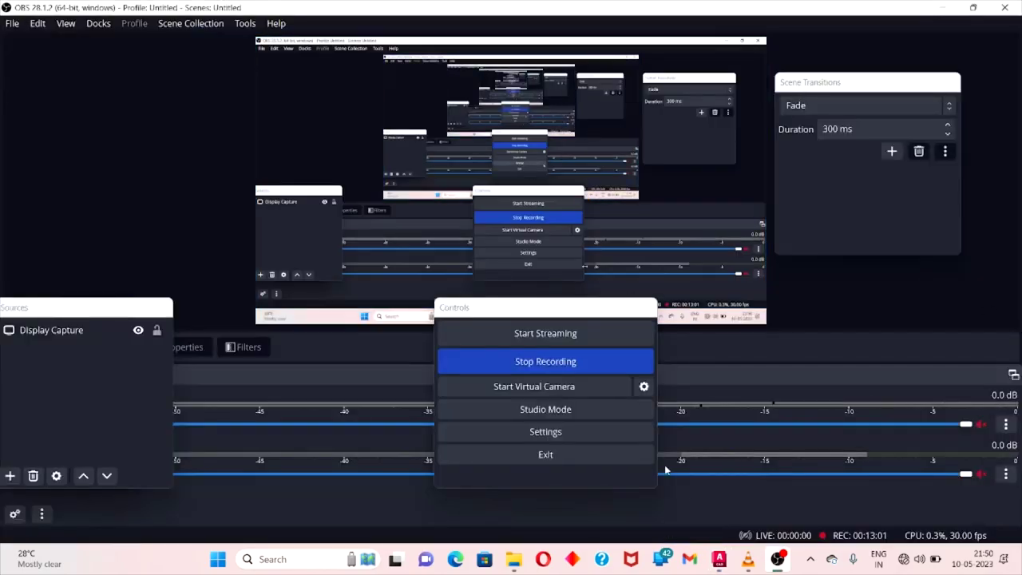
Snap the copied block onto the original floor's top corner as the second storey.
click(720, 559)
scroll(408, 329, up, 5)
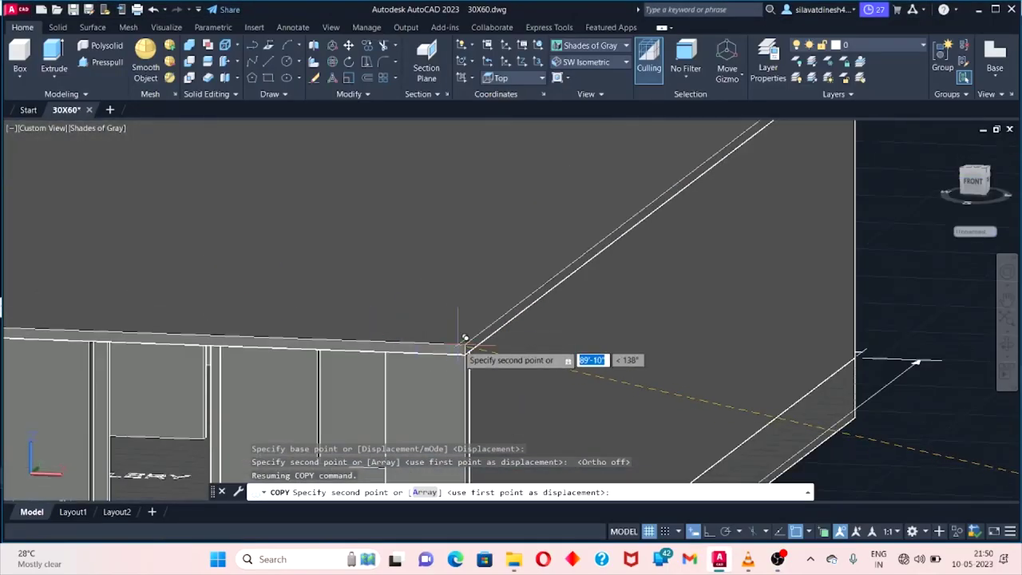
scroll(479, 347, down, 1)
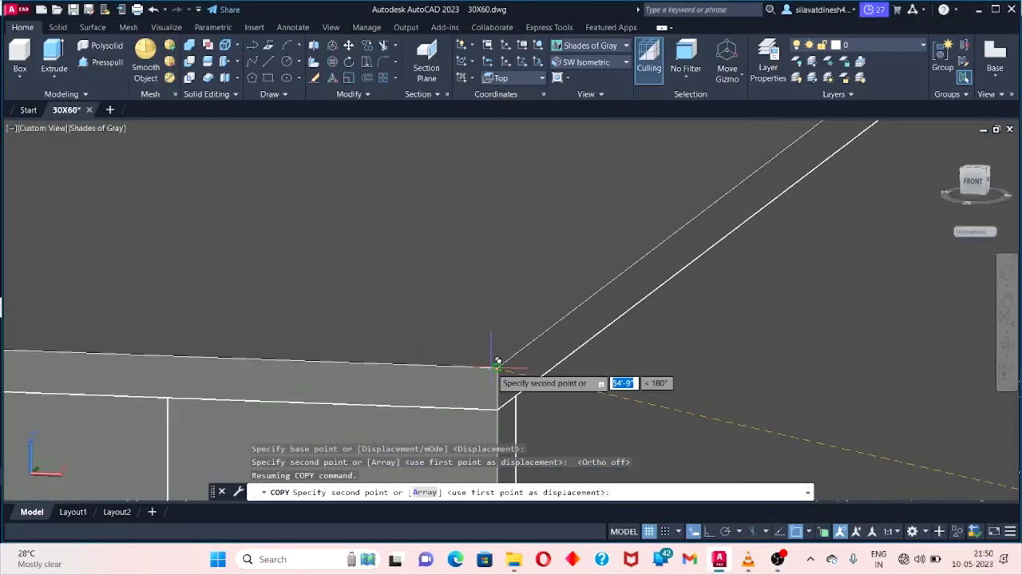
scroll(493, 352, up, 2)
click(497, 360)
scroll(499, 348, down, 1)
scroll(497, 347, down, 3)
scroll(511, 336, down, 2)
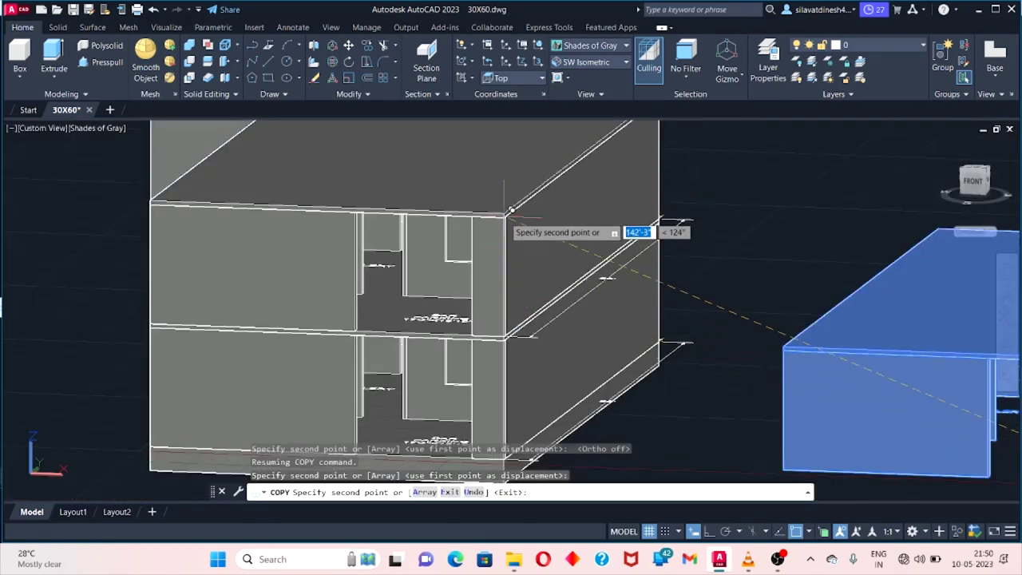
key(Escape)
scroll(511, 232, down, 5)
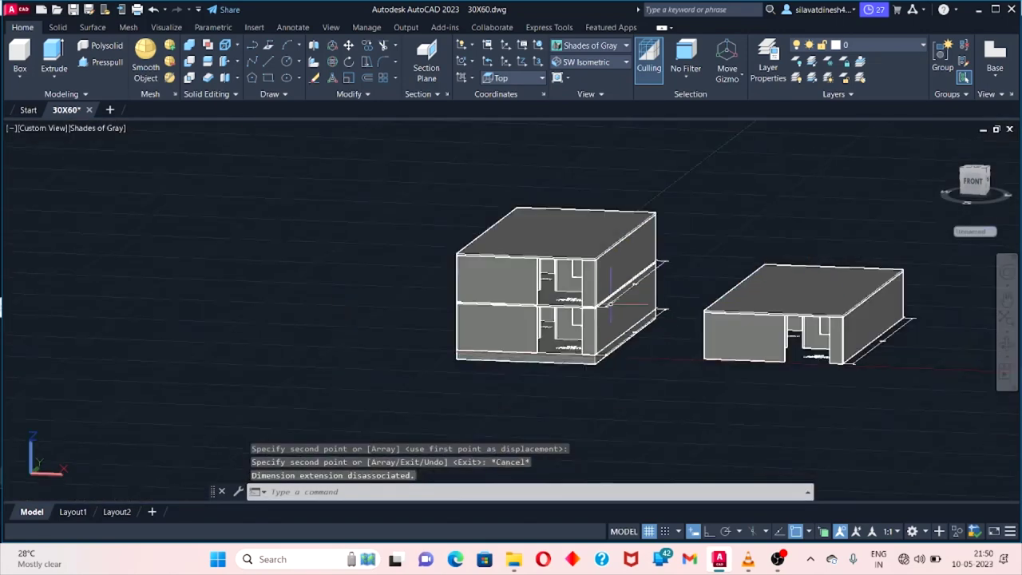
scroll(559, 233, up, 4)
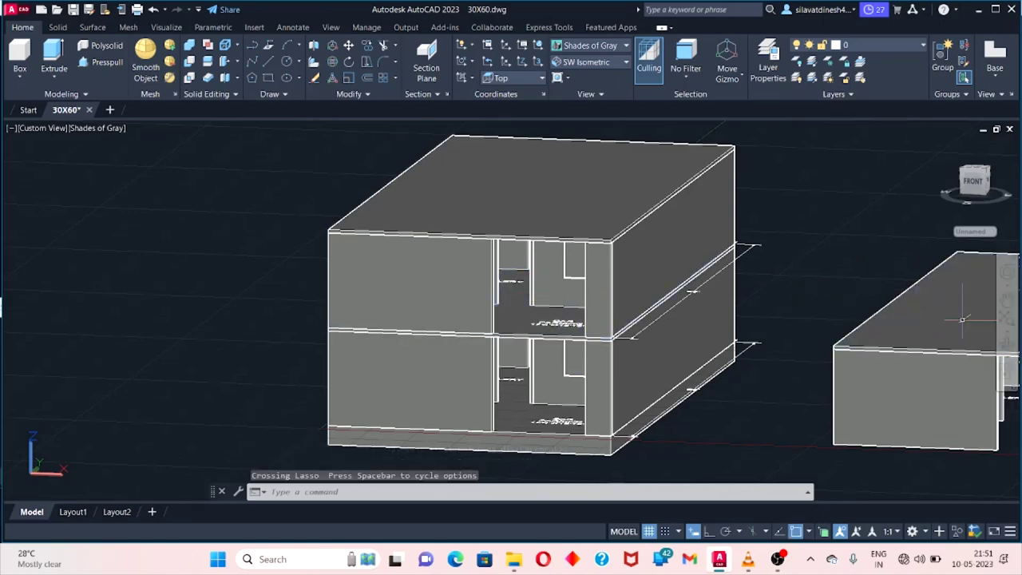
shift+middle_drag(963, 320, 626, 346)
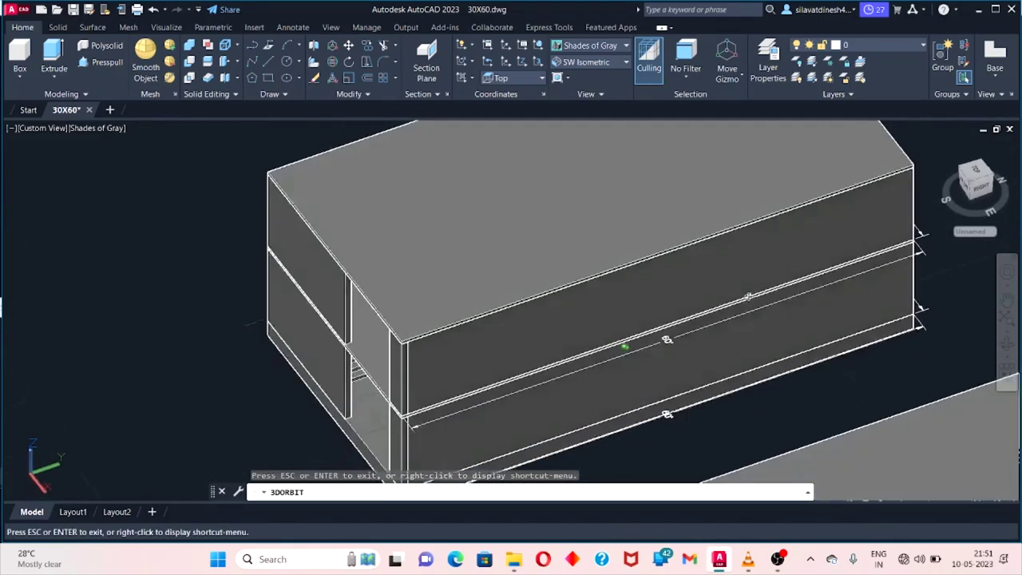
mouse_move(748, 297)
shift+middle_down()
mouse_move(849, 258)
mouse_move(896, 347)
shift+middle_up()
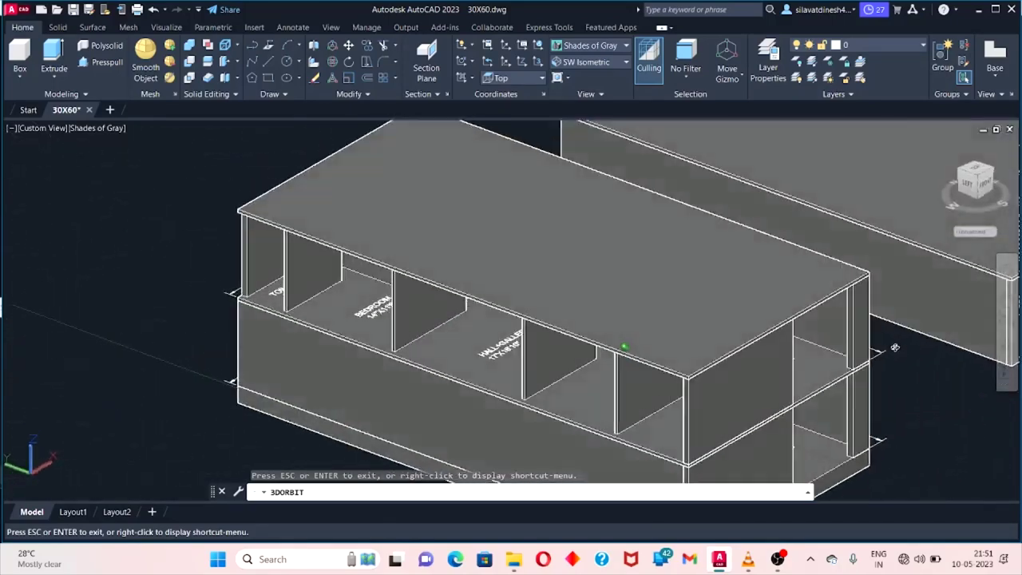
scroll(221, 293, up, 3)
scroll(240, 274, up, 2)
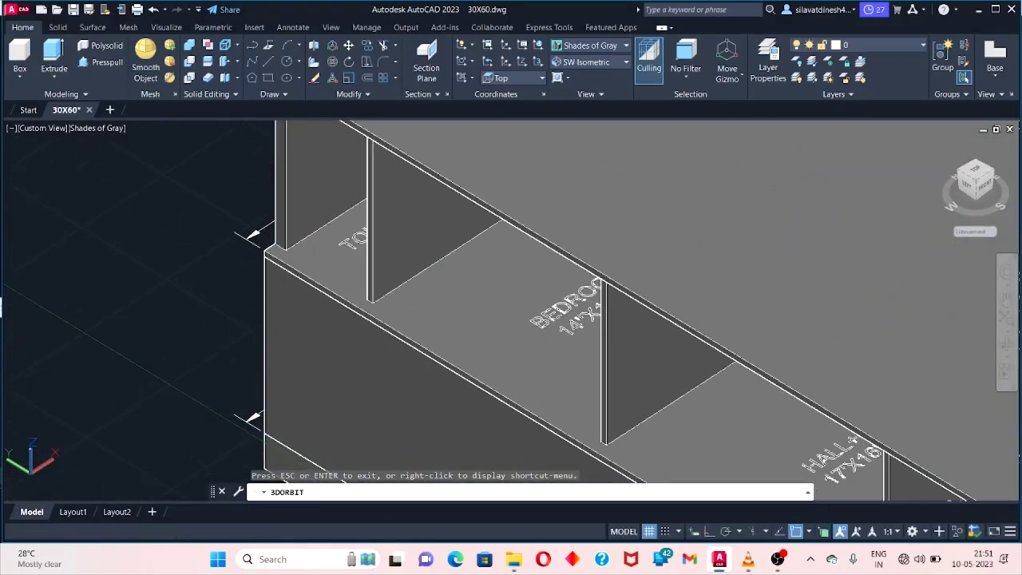
key(Escape)
click(22, 58)
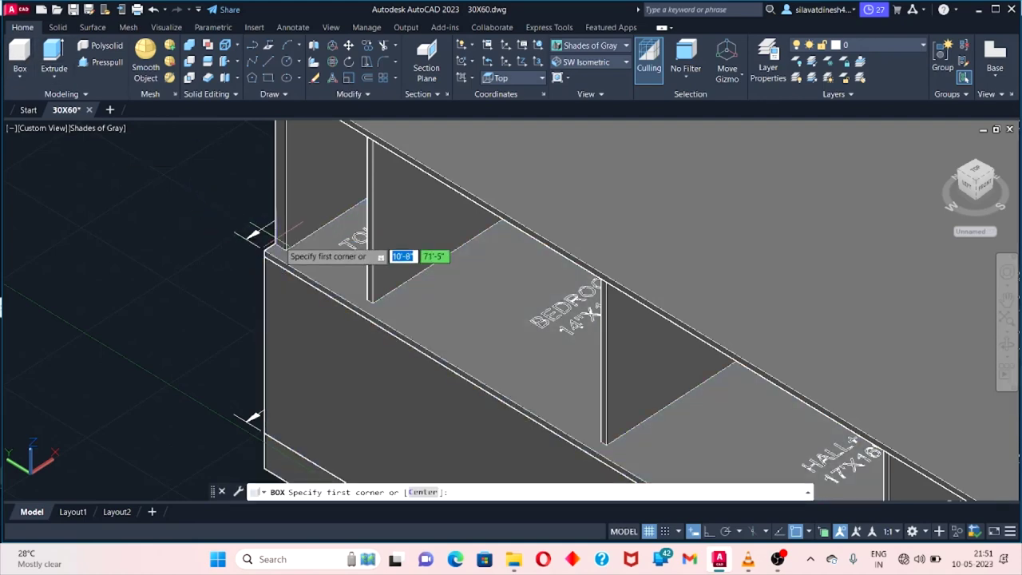
click(274, 243)
scroll(319, 303, down, 3)
scroll(392, 316, up, 3)
scroll(479, 369, up, 3)
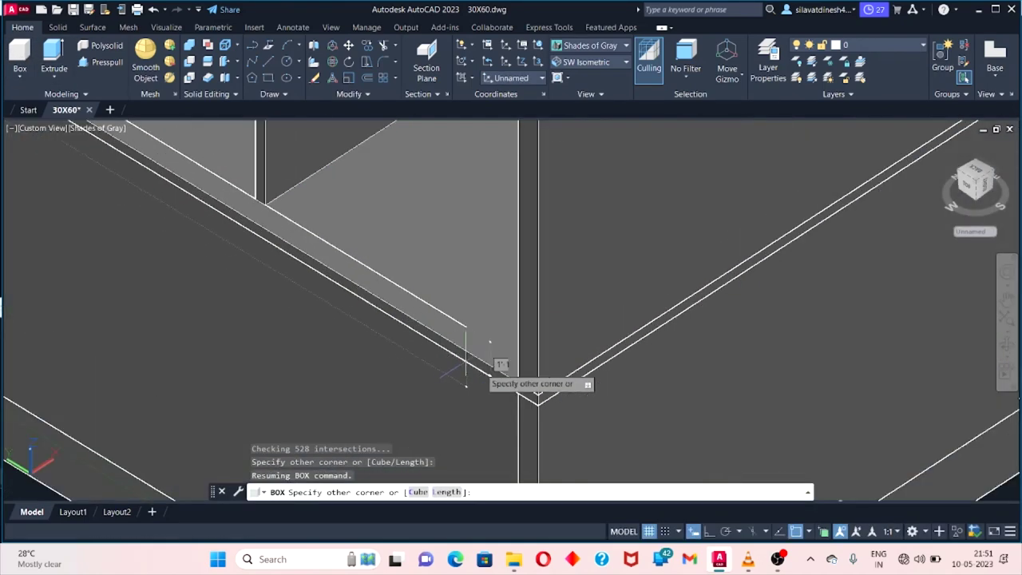
click(518, 385)
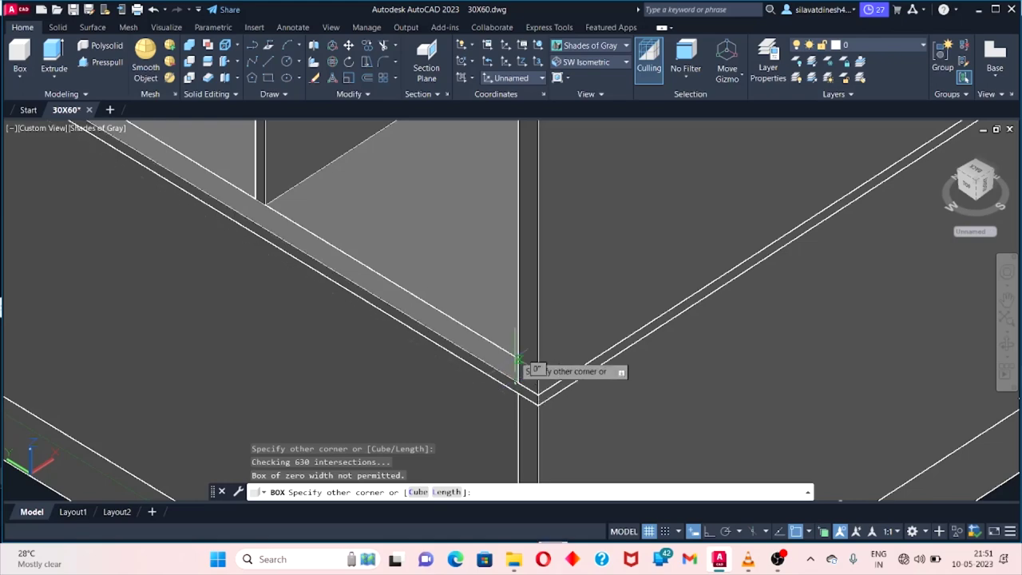
key(Escape)
scroll(527, 351, down, 3)
scroll(702, 247, down, 4)
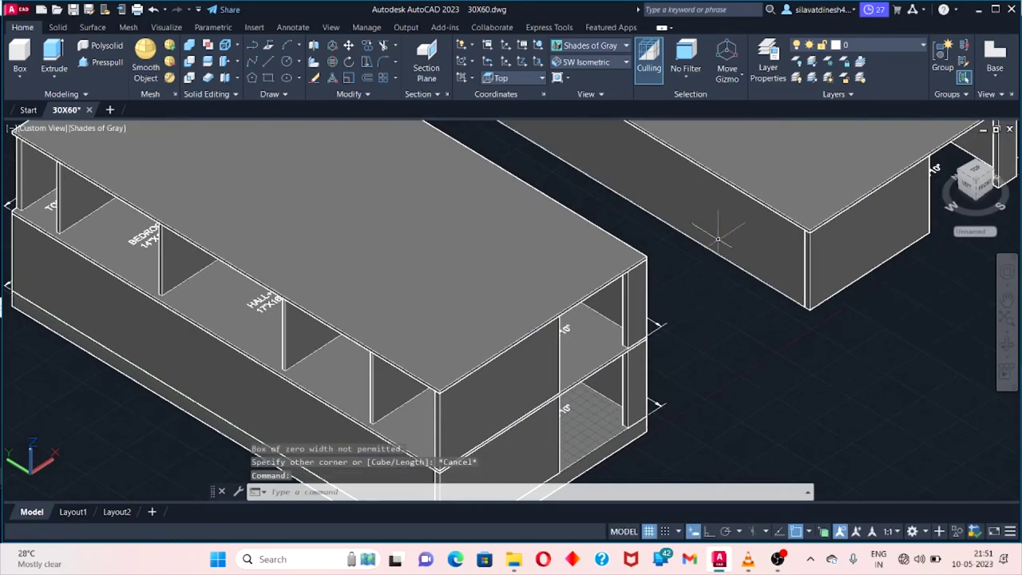
click(718, 238)
right_click(718, 238)
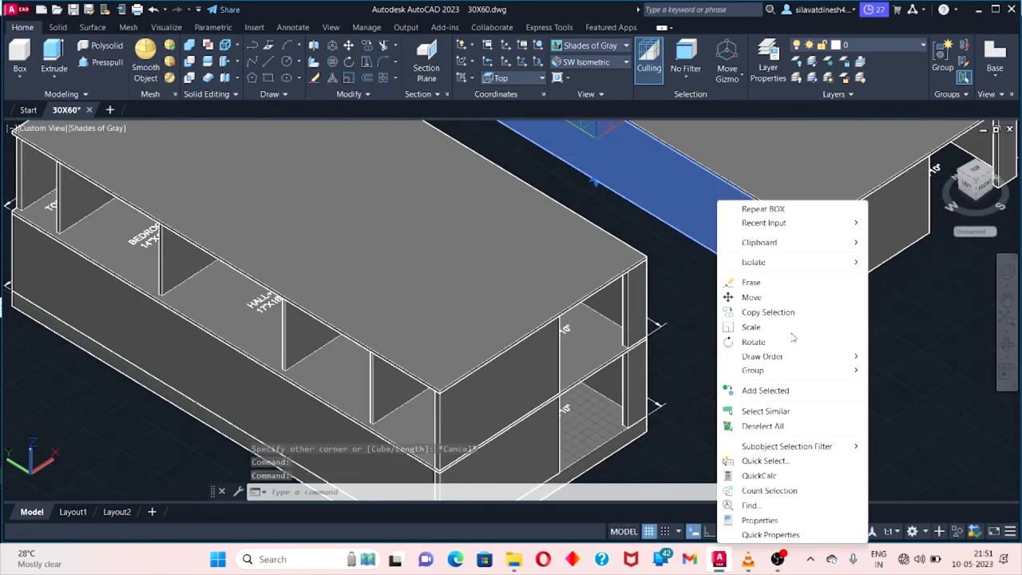
Copy the long slab from its corner onto the two-storey building's corner.
click(756, 313)
scroll(803, 306, up, 5)
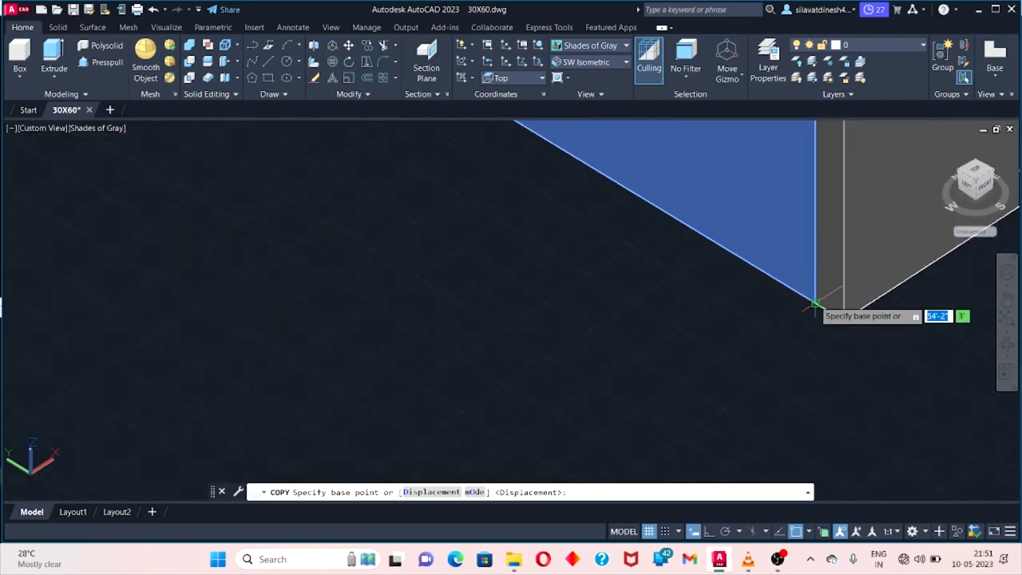
click(815, 303)
scroll(815, 304, down, 5)
middle_drag(679, 415, 491, 292)
scroll(377, 353, up, 5)
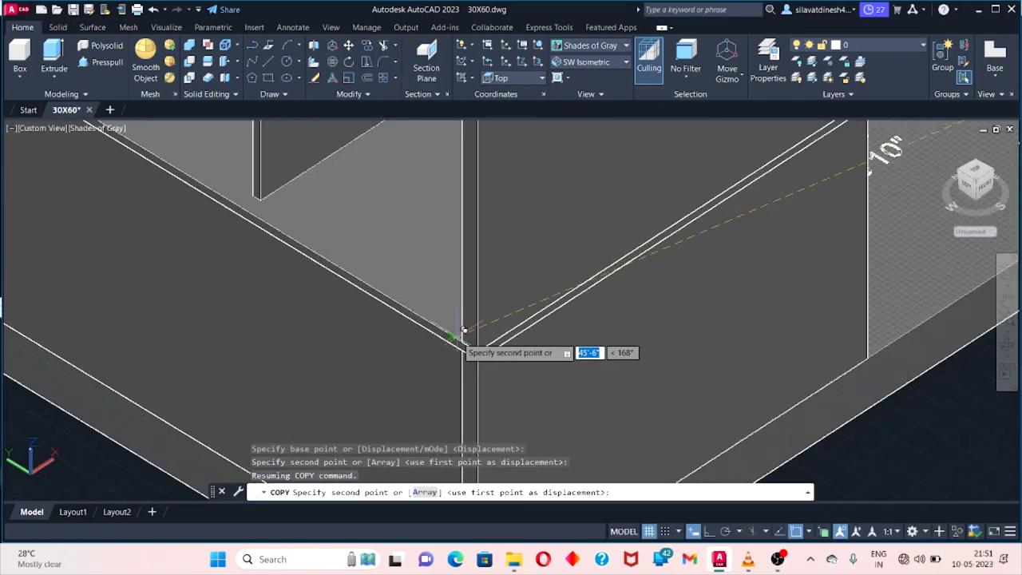
click(468, 258)
scroll(468, 258, down, 5)
key(Escape)
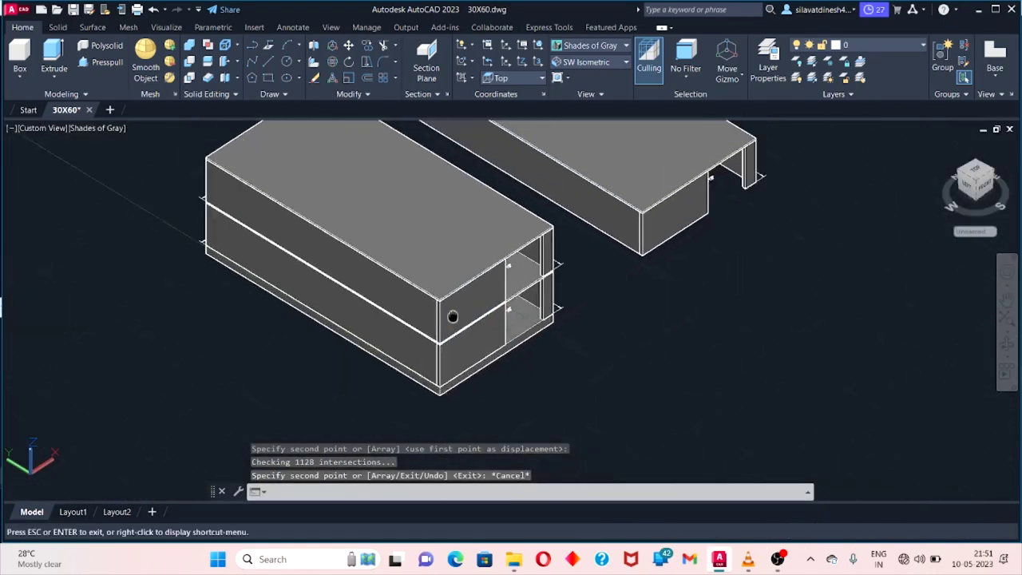
middle_drag(452, 316, 451, 324)
drag(828, 309, 717, 336)
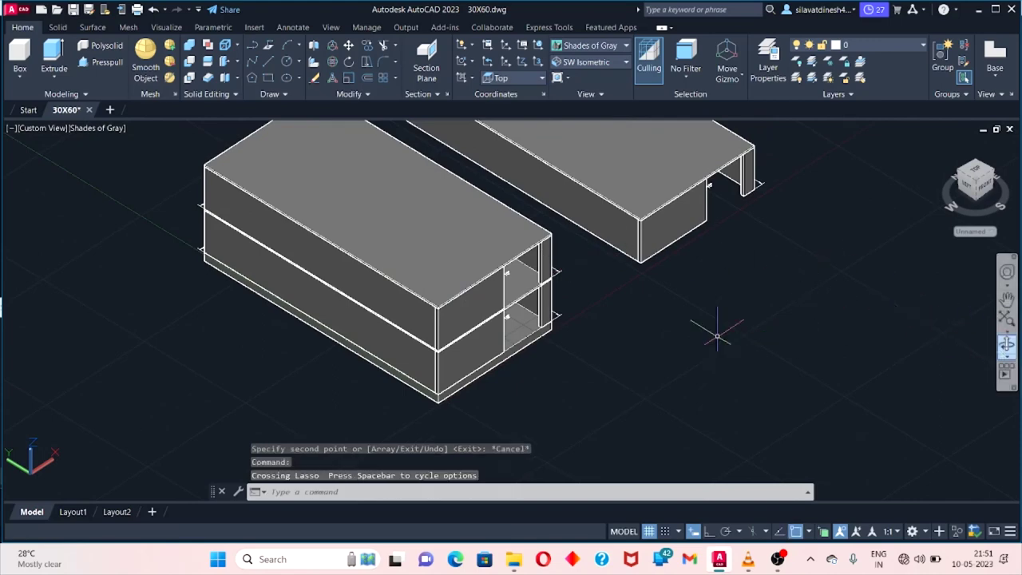
mouse_move(606, 326)
mouse_down()
mouse_move(615, 323)
mouse_move(500, 320)
mouse_move(469, 304)
mouse_move(698, 327)
mouse_move(585, 289)
mouse_up()
click(1008, 336)
mouse_move(673, 263)
mouse_down()
mouse_move(820, 247)
mouse_move(543, 208)
mouse_move(657, 200)
mouse_move(591, 245)
mouse_up()
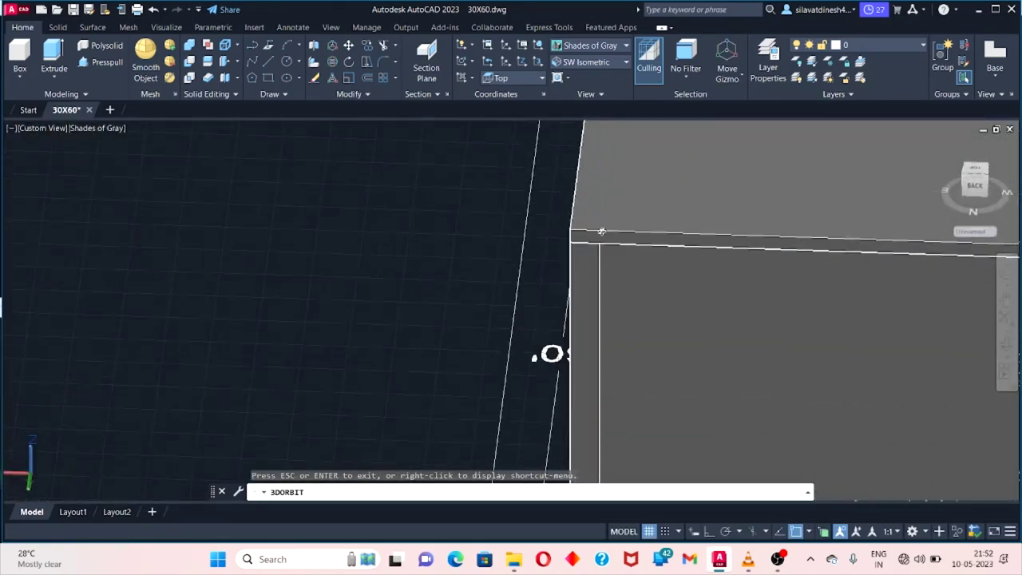
key(Escape)
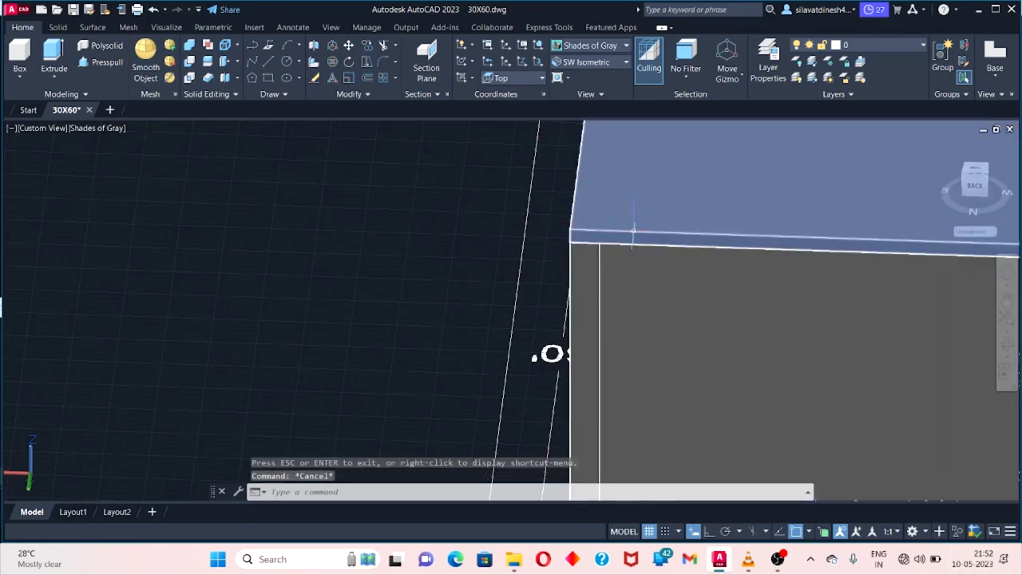
key(Escape)
click(20, 60)
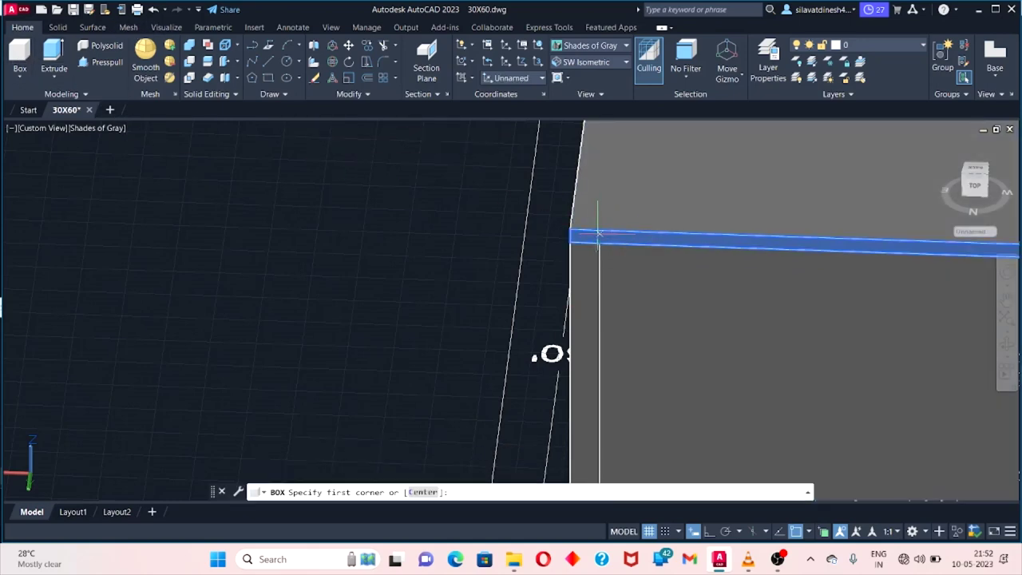
shift+middle_drag(600, 235, 605, 263)
key(Escape)
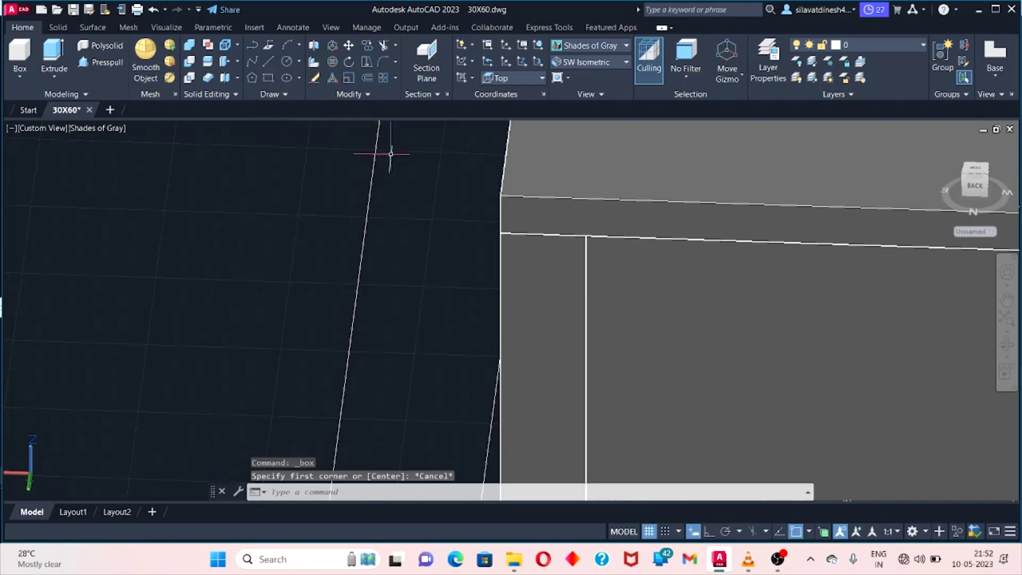
text(3DP)
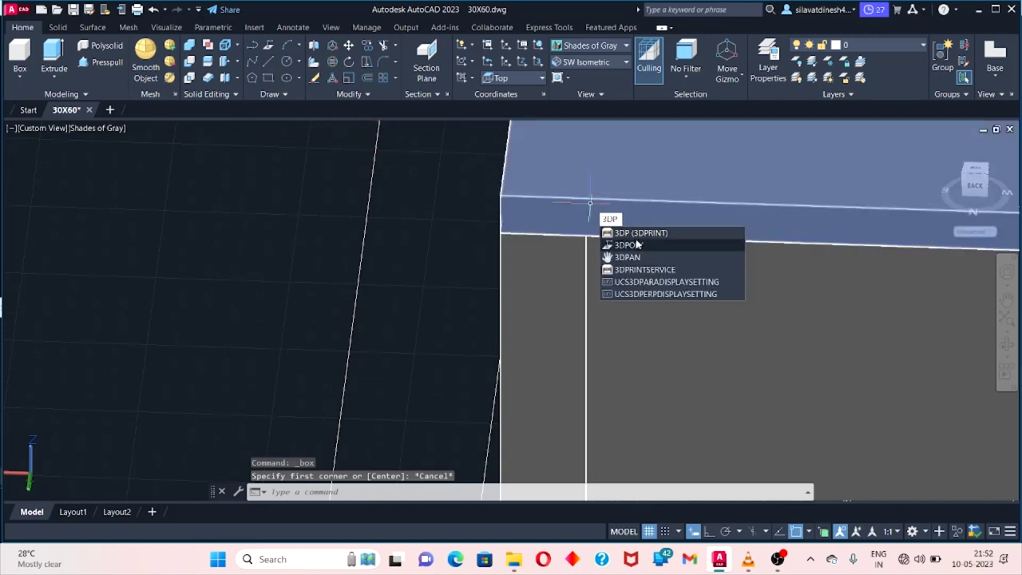
click(631, 245)
click(586, 234)
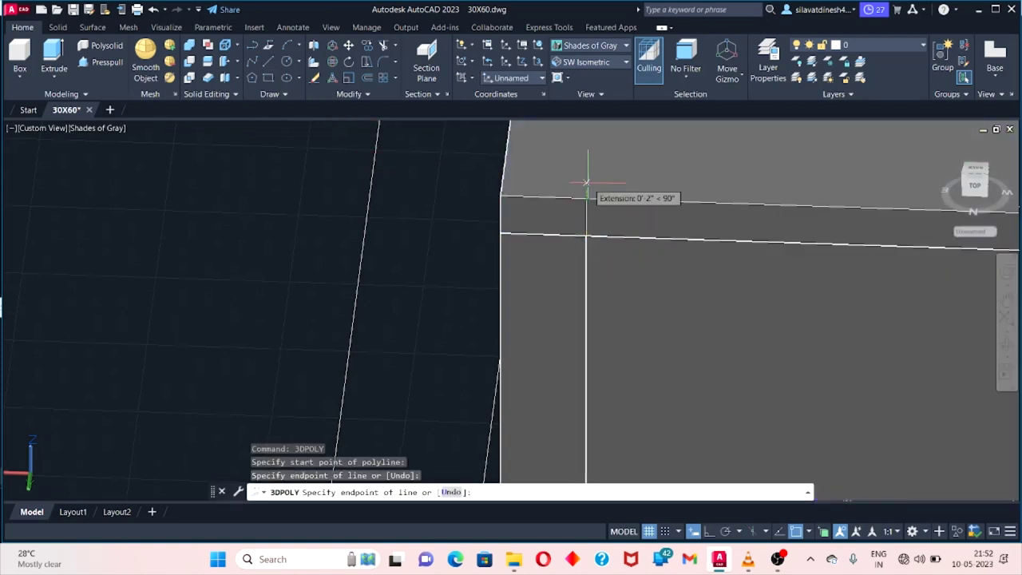
shift+middle_drag(586, 204, 534, 352)
mouse_move(617, 223)
middle_down()
mouse_move(596, 260)
mouse_move(592, 200)
mouse_move(548, 331)
middle_up()
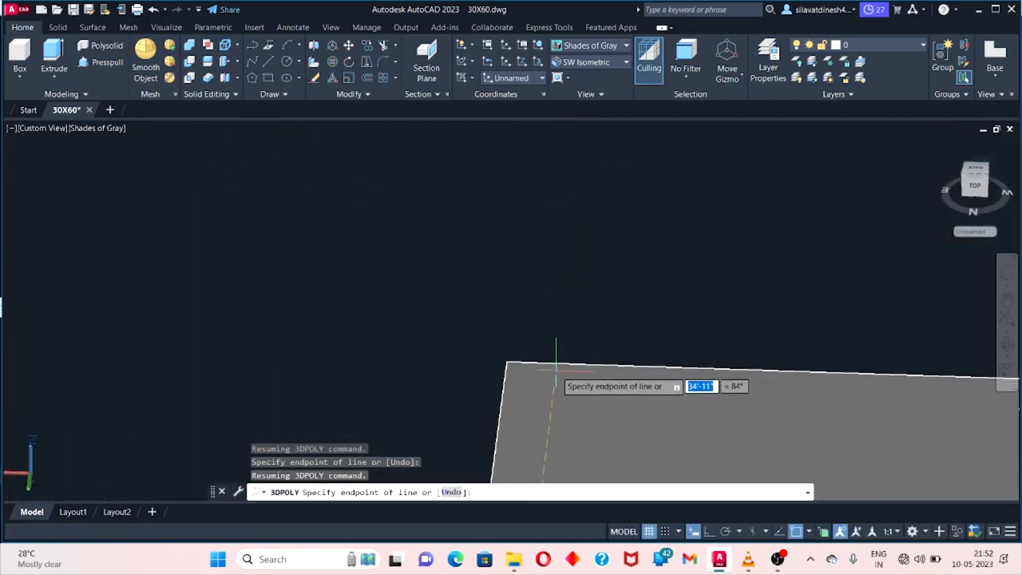
mouse_move(570, 388)
middle_down()
mouse_move(456, 373)
mouse_move(412, 351)
middle_up()
mouse_move(344, 359)
middle_down()
mouse_move(401, 359)
mouse_move(461, 443)
mouse_move(387, 168)
mouse_move(399, 197)
middle_up()
scroll(400, 196, down, 3)
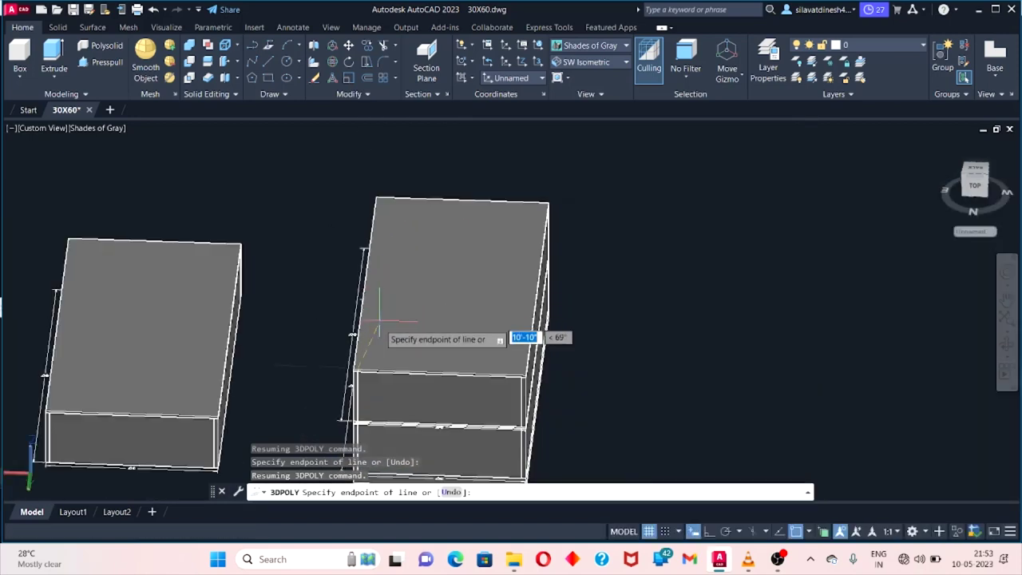
scroll(379, 331, up, 2)
scroll(352, 351, up, 2)
scroll(346, 334, up, 2)
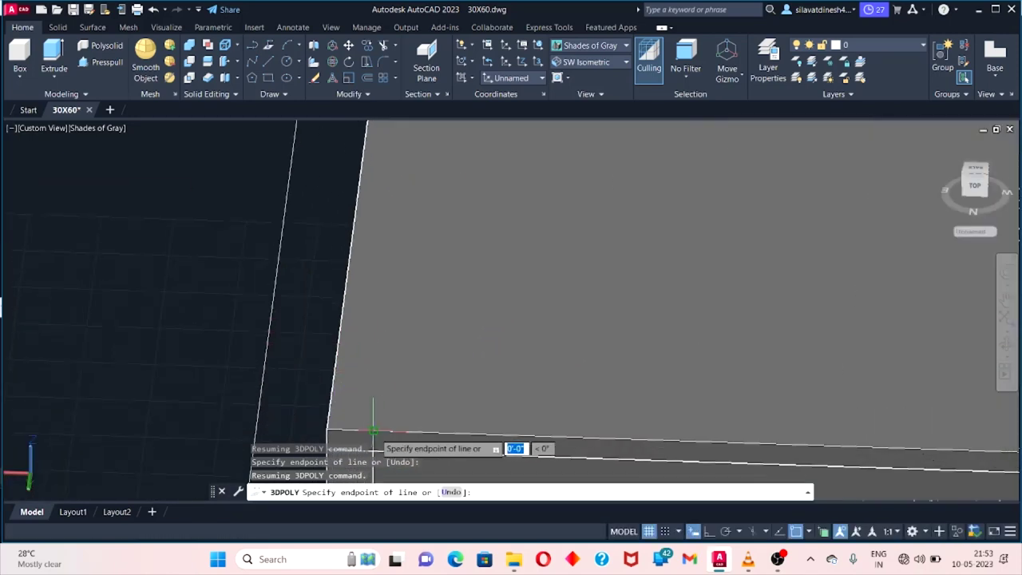
key(Escape)
mouse_move(388, 418)
shift+middle_down()
mouse_move(297, 410)
mouse_move(330, 194)
shift+middle_up()
text(3d)
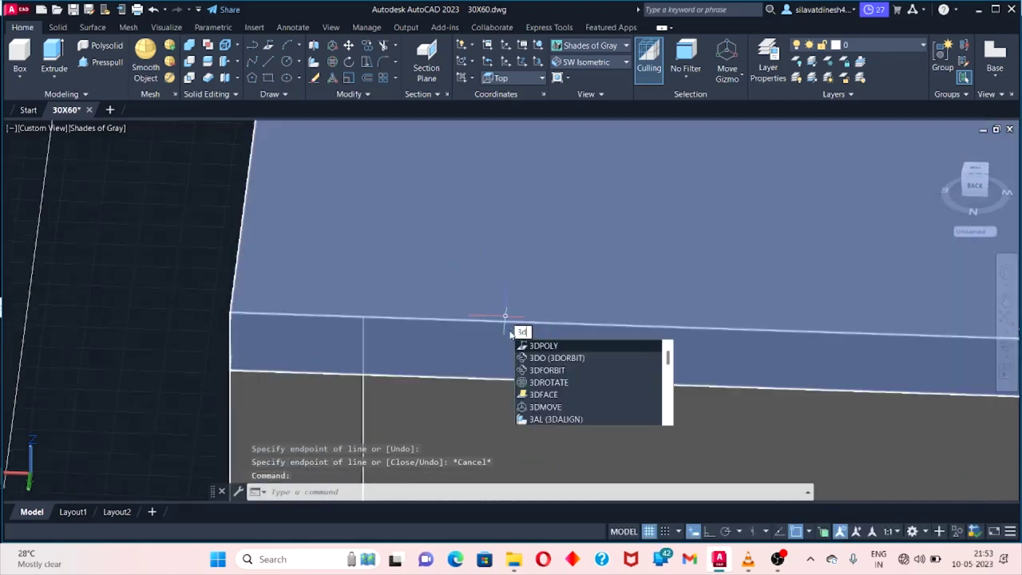
key(Return)
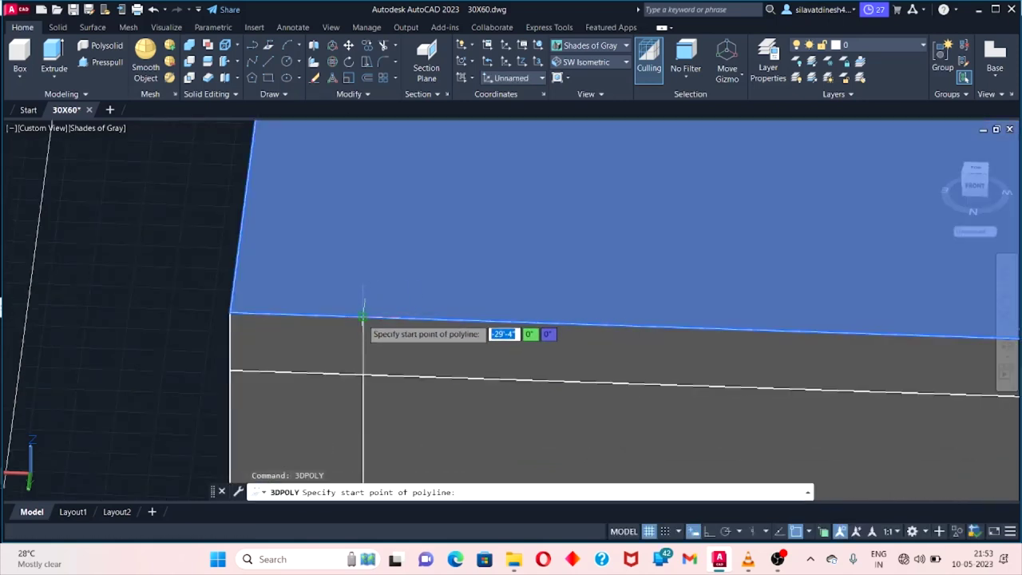
click(363, 318)
shift+middle_drag(365, 217, 388, 250)
scroll(381, 160, down, 3)
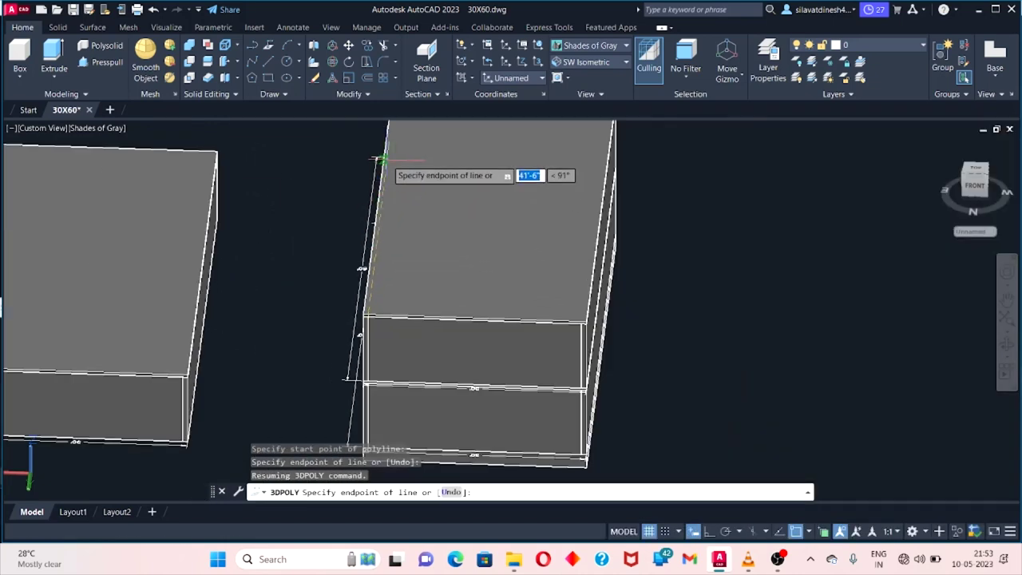
middle_drag(382, 160, 346, 320)
scroll(342, 331, up, 3)
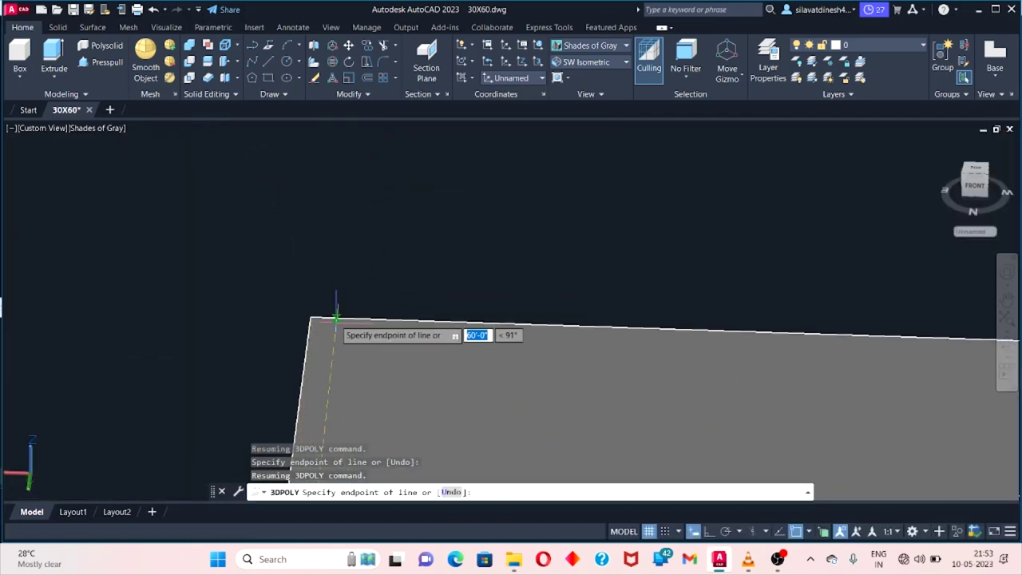
scroll(335, 318, up, 5)
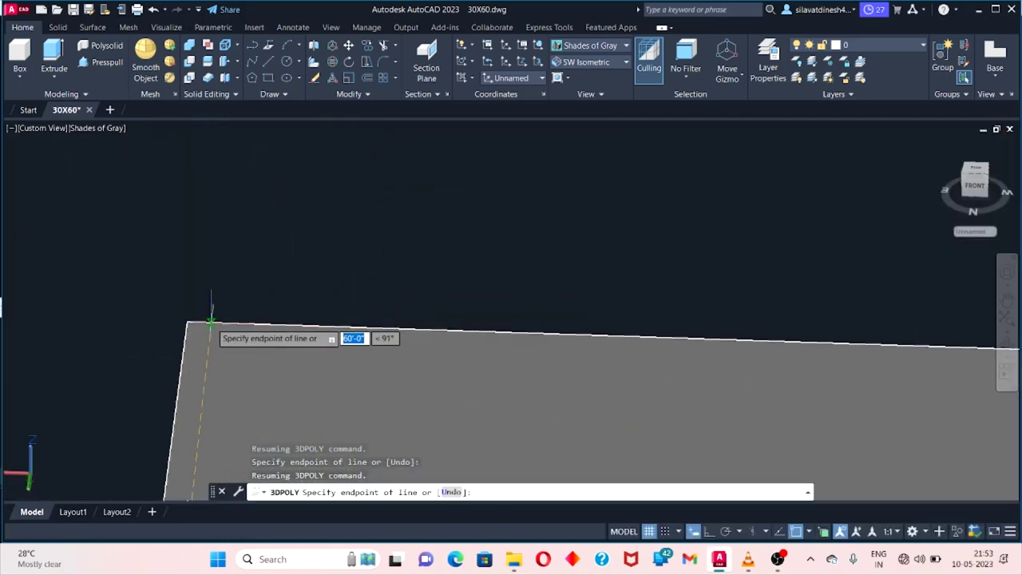
scroll(198, 322, up, 2)
scroll(164, 319, up, 2)
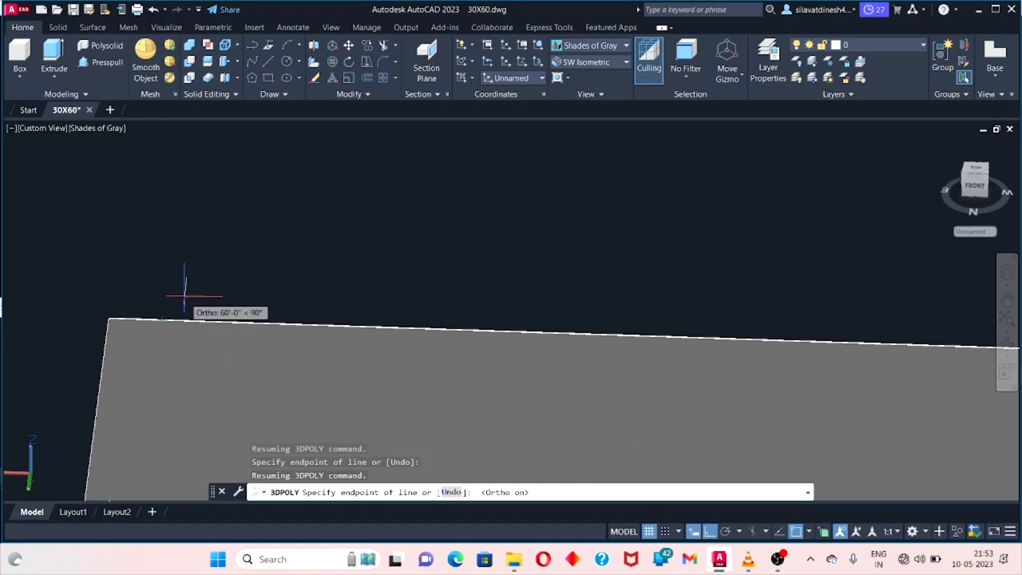
mouse_move(185, 296)
middle_down()
mouse_move(222, 322)
mouse_move(248, 323)
middle_up()
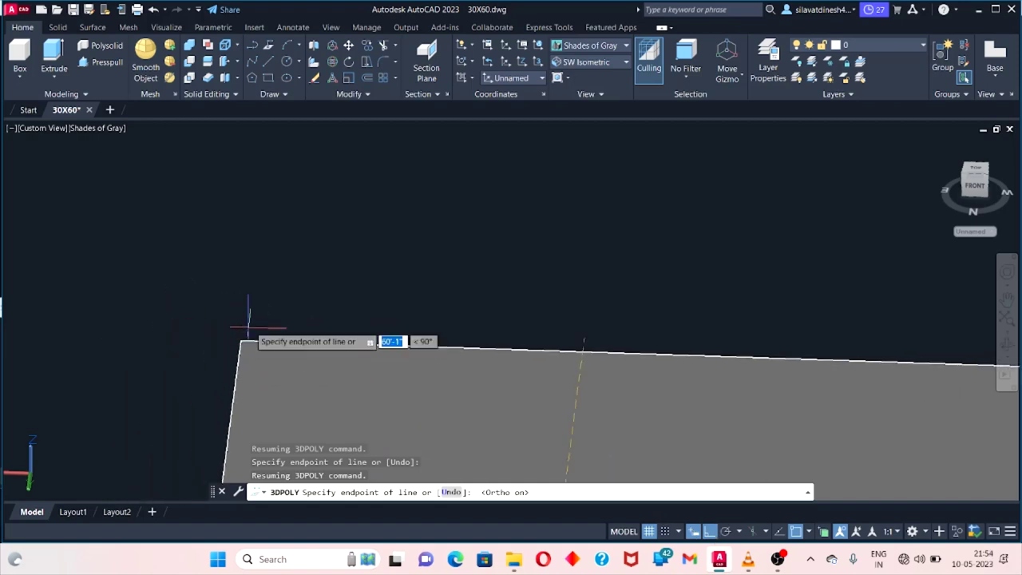
key(Escape)
drag(333, 323, 877, 334)
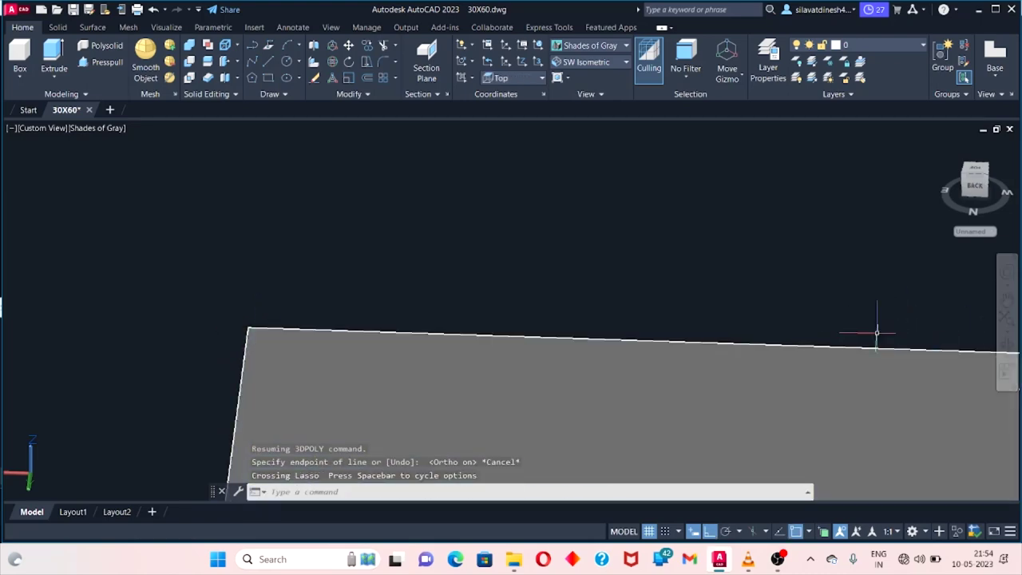
click(1009, 343)
mouse_move(772, 349)
mouse_down()
mouse_move(582, 317)
mouse_move(557, 338)
mouse_move(585, 392)
mouse_move(580, 285)
mouse_move(641, 390)
mouse_move(589, 168)
mouse_move(658, 269)
mouse_move(429, 287)
mouse_move(429, 216)
mouse_move(417, 269)
mouse_up()
key(Escape)
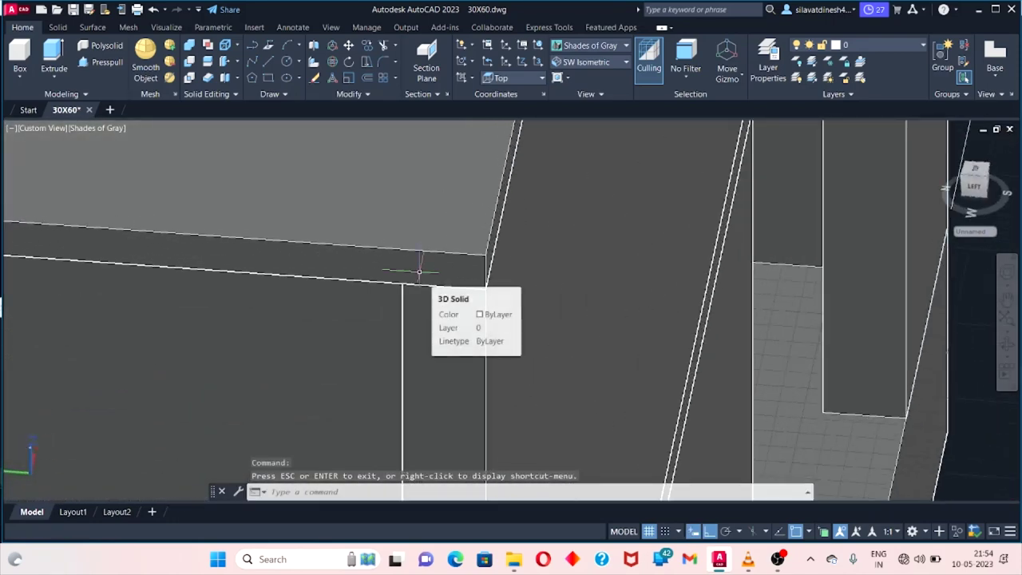
text(3d)
key(Return)
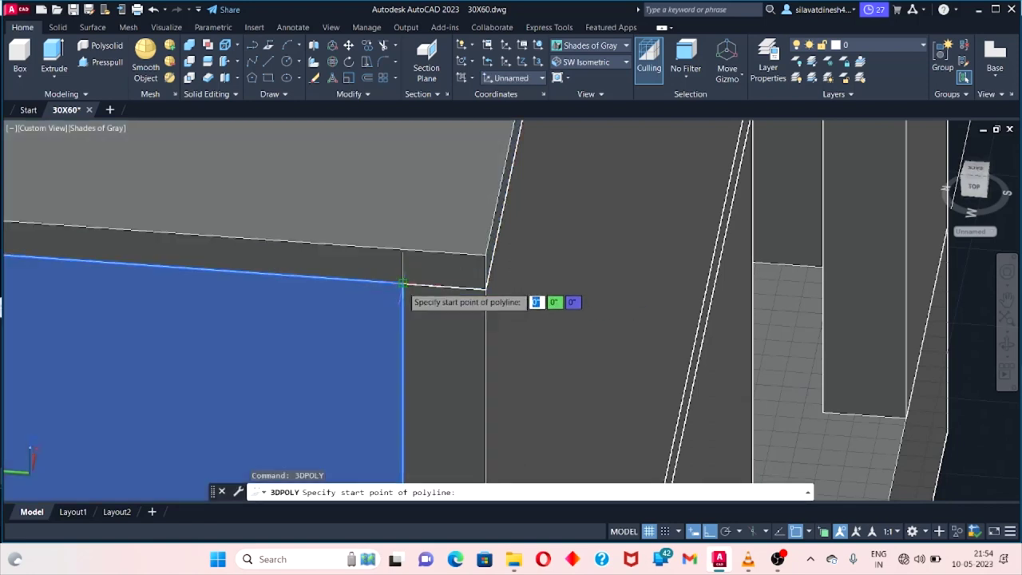
click(403, 284)
shift+middle_drag(422, 198, 378, 297)
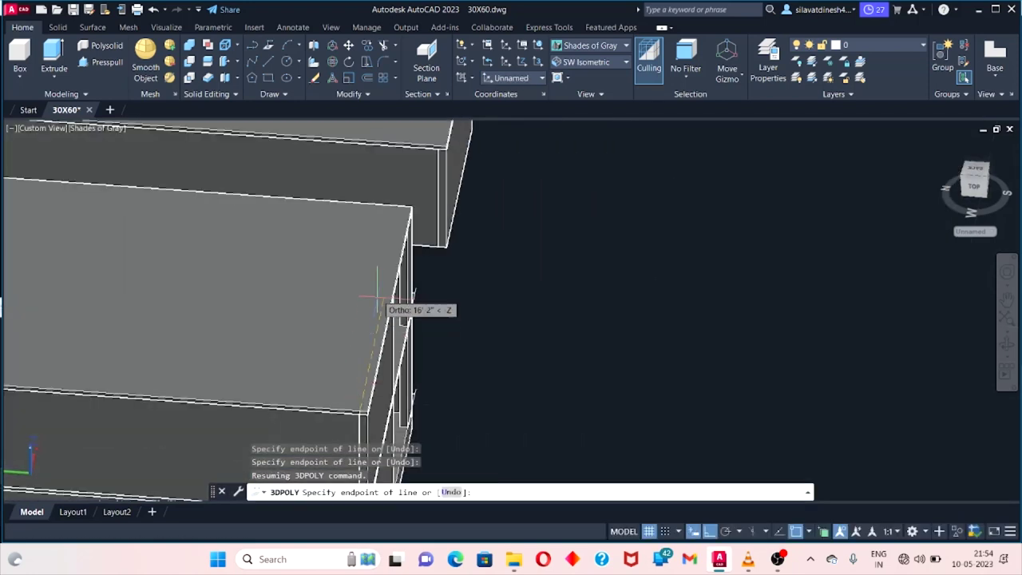
scroll(404, 210, up, 2)
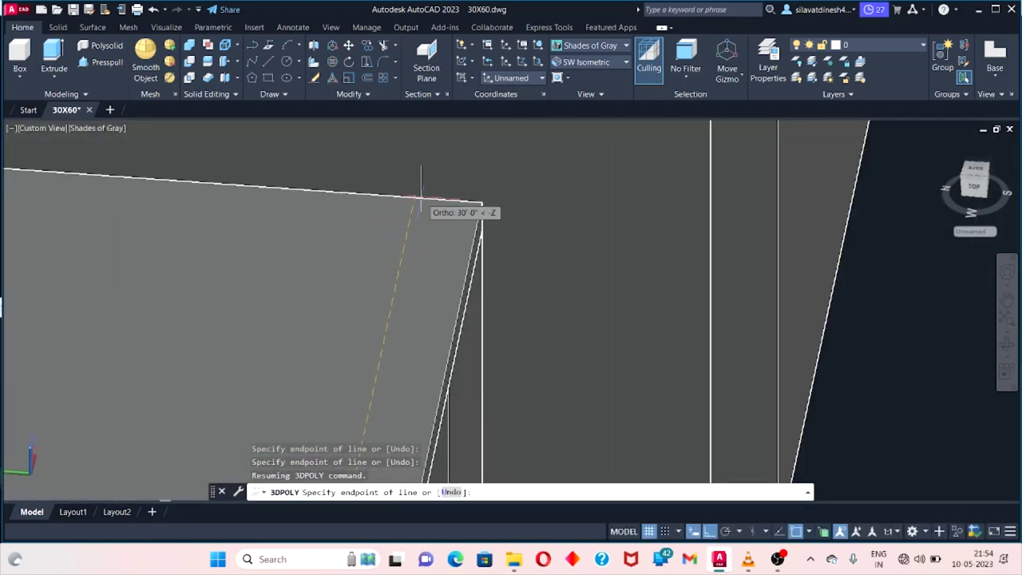
scroll(412, 191, up, 1)
scroll(412, 192, up, 1)
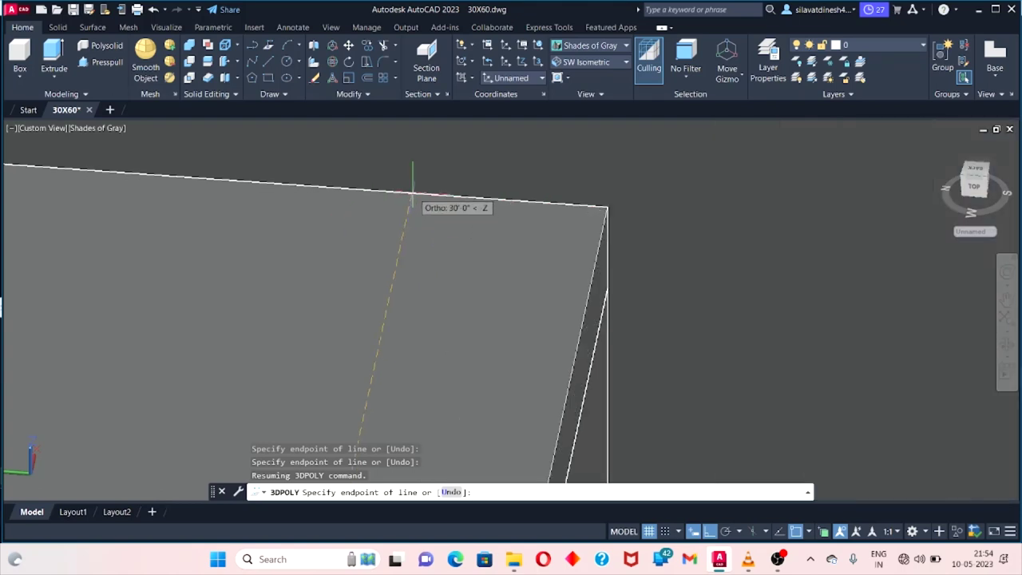
scroll(404, 217, down, 2)
key(Escape)
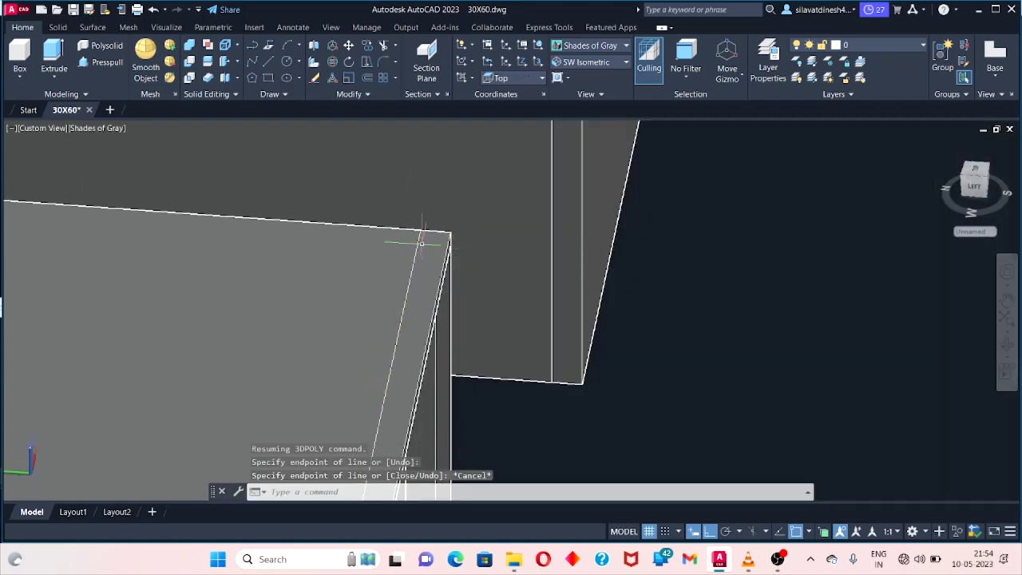
scroll(432, 247, down, 1)
scroll(319, 303, down, 1)
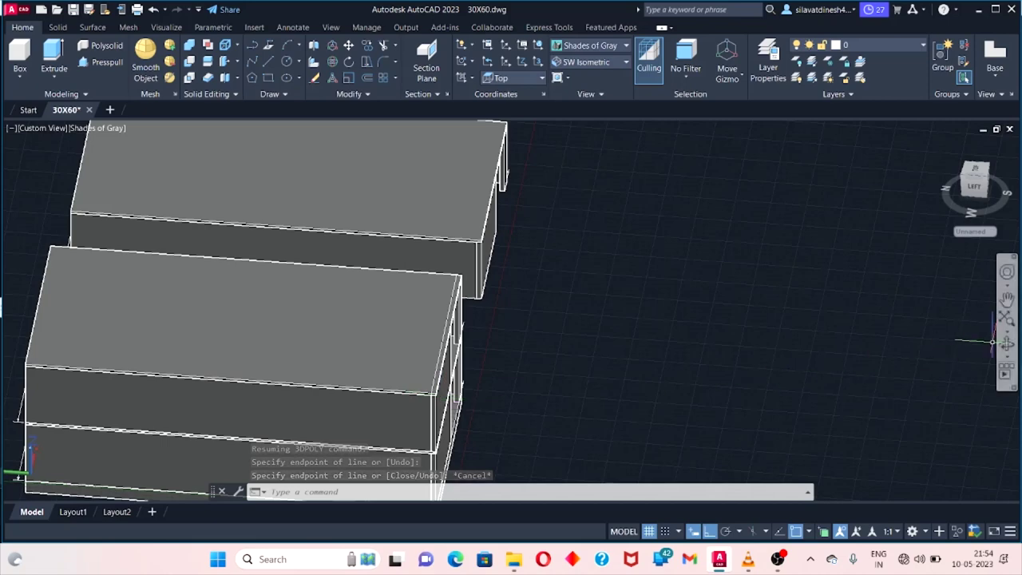
click(1006, 343)
drag(591, 413, 138, 387)
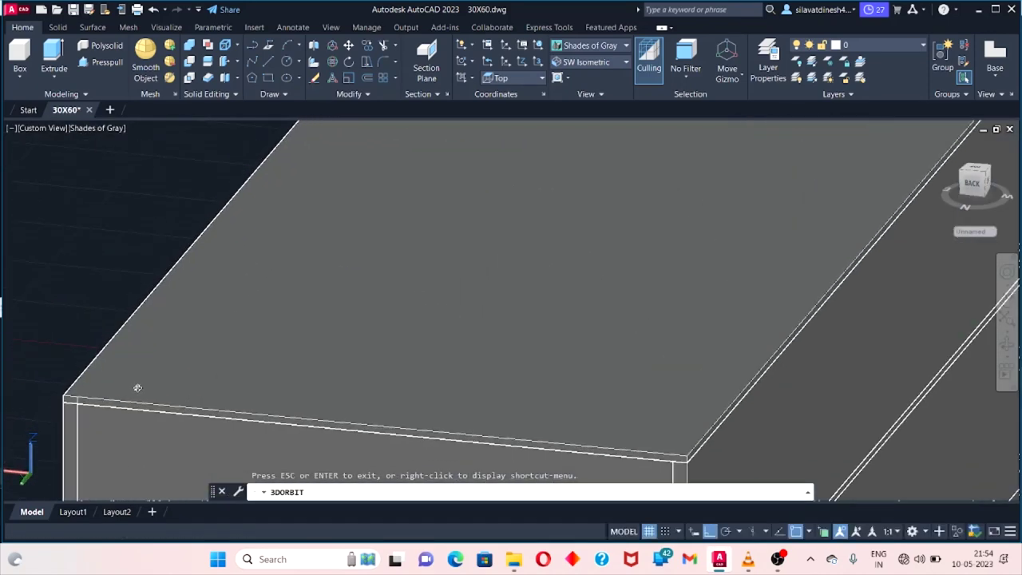
key(Escape)
text(3DPOLY)
click(193, 421)
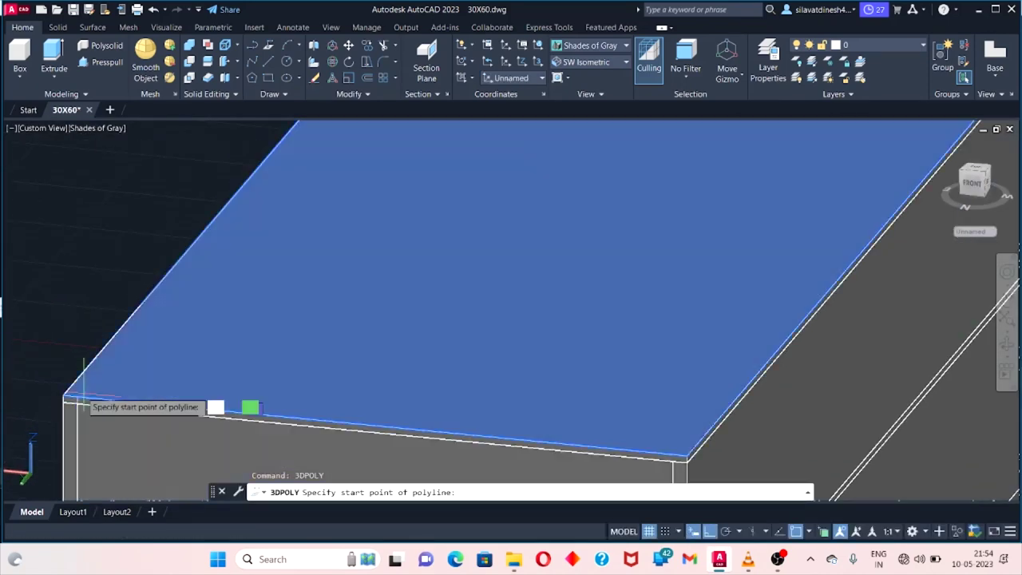
click(77, 394)
scroll(209, 247, down, 3)
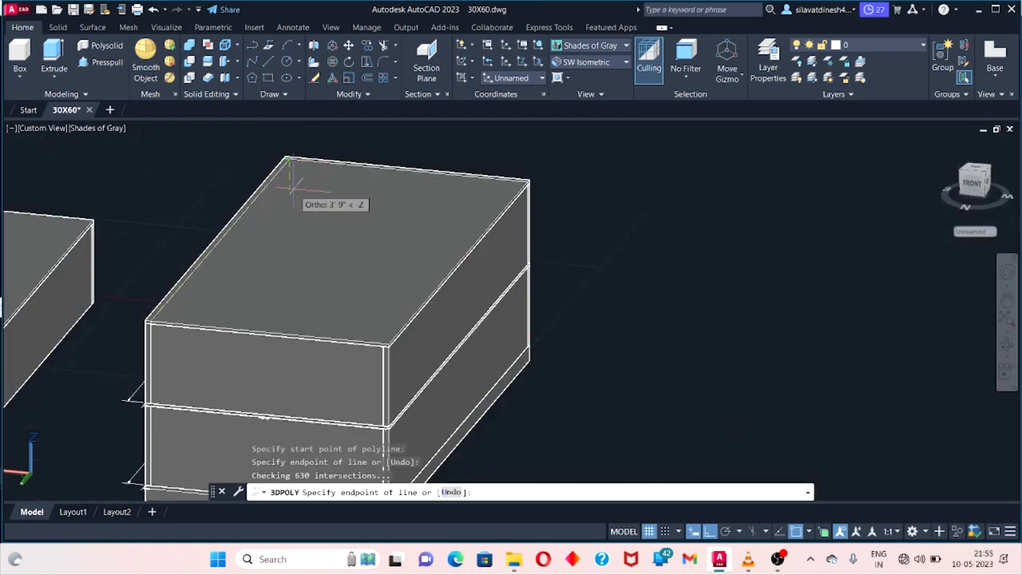
mouse_move(370, 213)
shift+middle_down()
mouse_move(560, 313)
mouse_move(726, 290)
mouse_move(344, 335)
mouse_move(237, 235)
mouse_move(249, 286)
mouse_move(432, 263)
mouse_move(573, 231)
mouse_move(623, 246)
mouse_move(532, 239)
mouse_move(379, 284)
mouse_move(432, 258)
mouse_move(325, 237)
mouse_move(267, 277)
mouse_move(443, 301)
mouse_move(500, 276)
mouse_move(383, 269)
mouse_move(708, 292)
shift+middle_up()
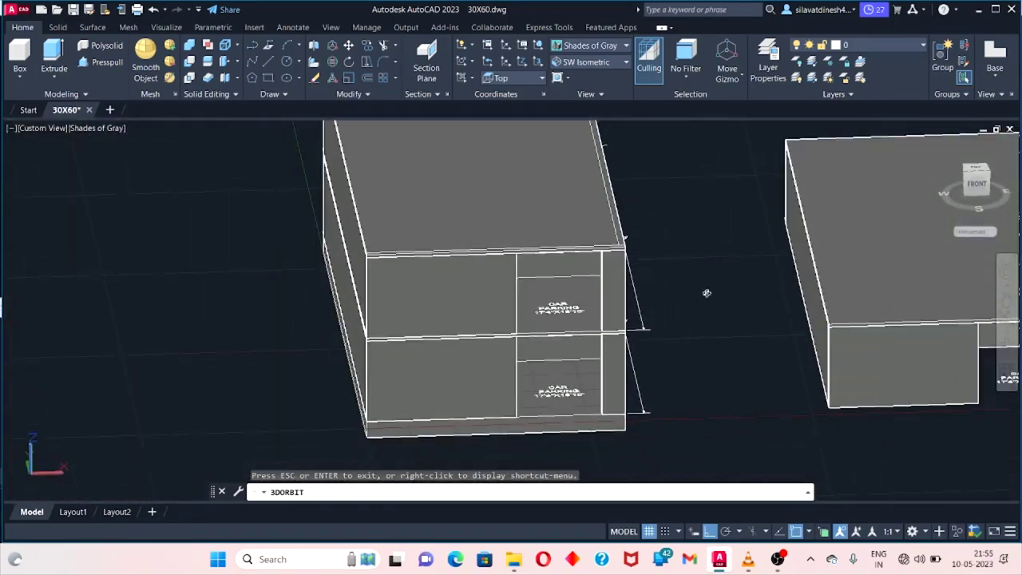
Orbit the view toward the top of the right-hand block's roof slab.
click(873, 357)
right_click(874, 361)
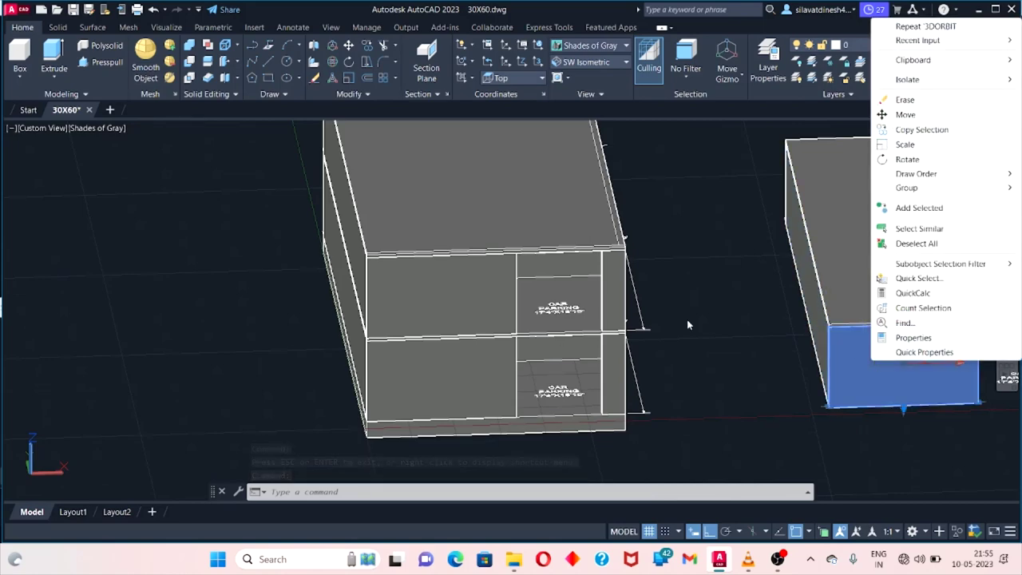
mouse_move(687, 324)
shift+middle_down()
mouse_move(567, 228)
mouse_move(810, 261)
mouse_move(593, 237)
shift+middle_up()
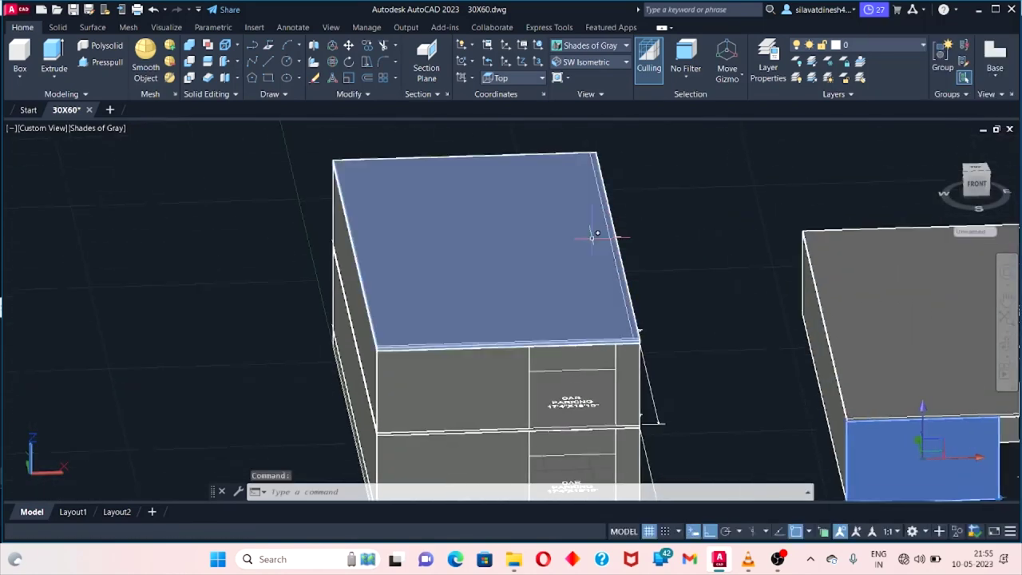
scroll(593, 236, up, 5)
scroll(594, 263, down, 3)
scroll(620, 235, down, 2)
Draw a 3'-high box from the slab corner along the roof's front edge.
click(20, 56)
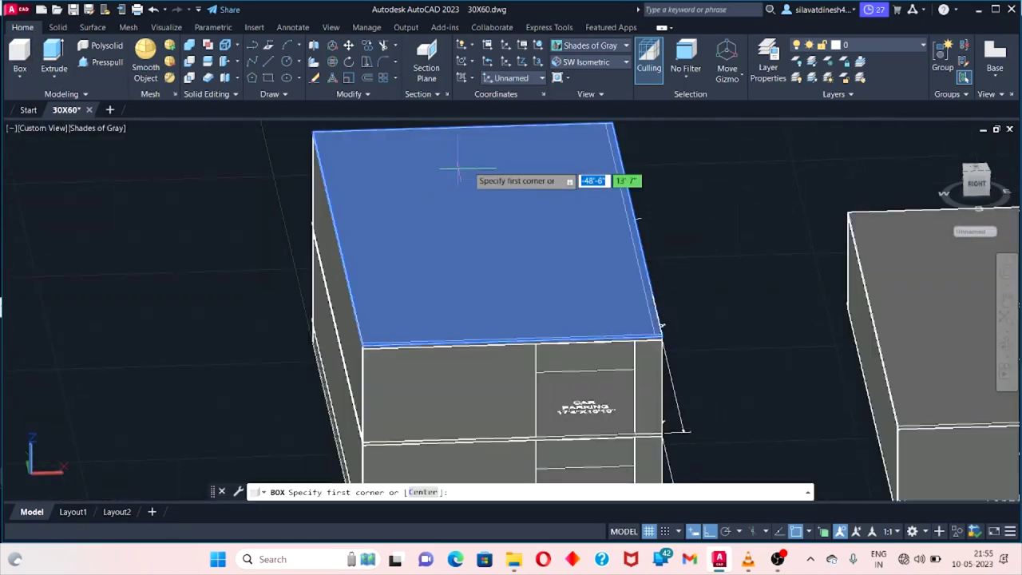
scroll(609, 123, up, 3)
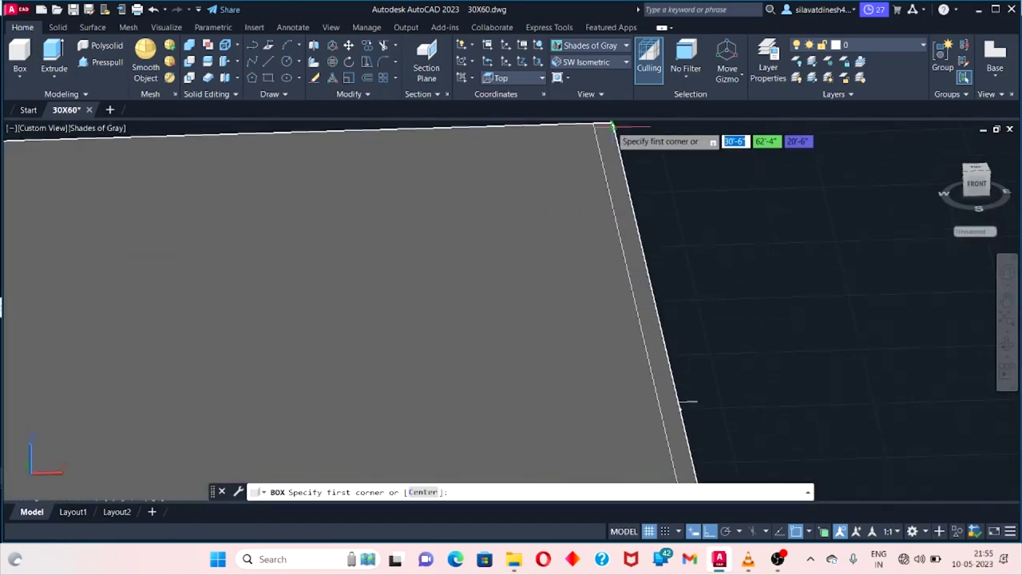
click(616, 190)
scroll(617, 190, down, 3)
scroll(648, 352, up, 3)
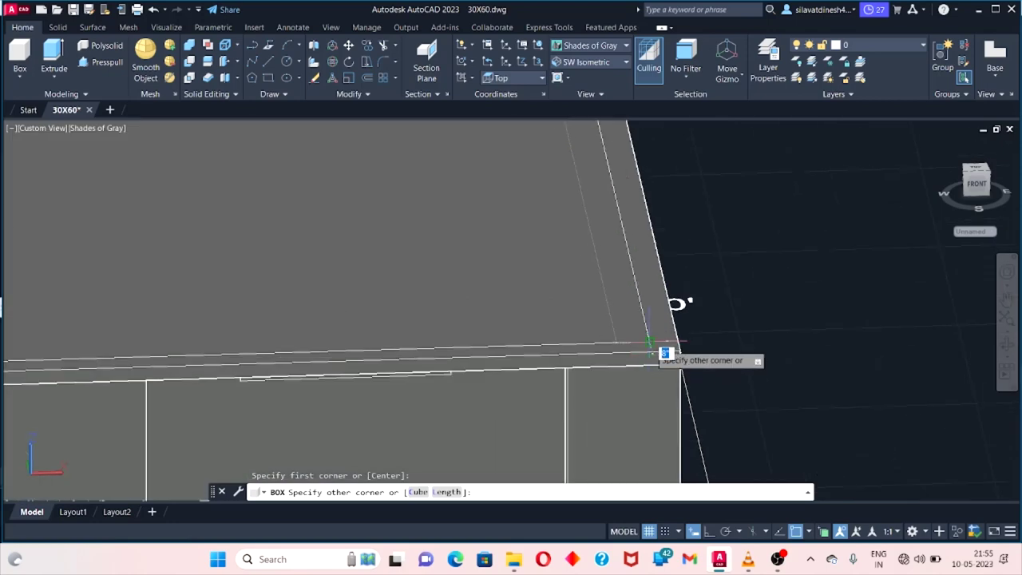
click(650, 345)
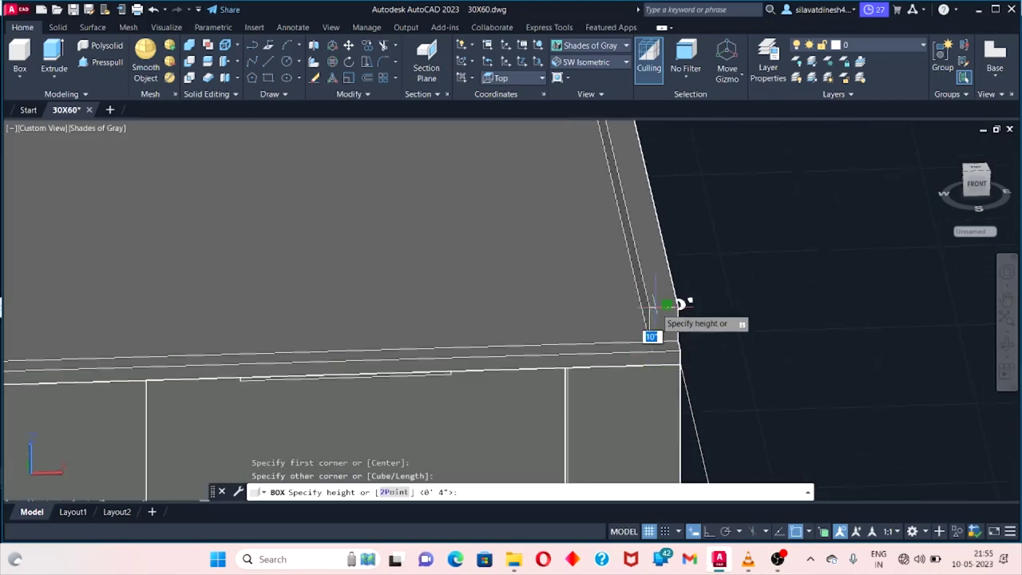
text(3')
click(657, 310)
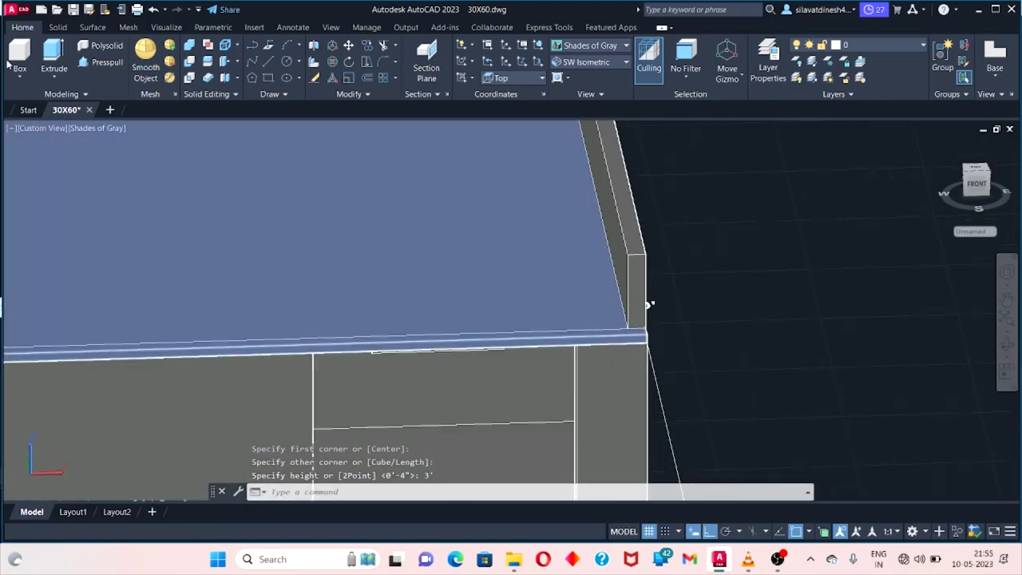
Draw a second parapet box along the front edge with height 3.
key(Return)
click(646, 328)
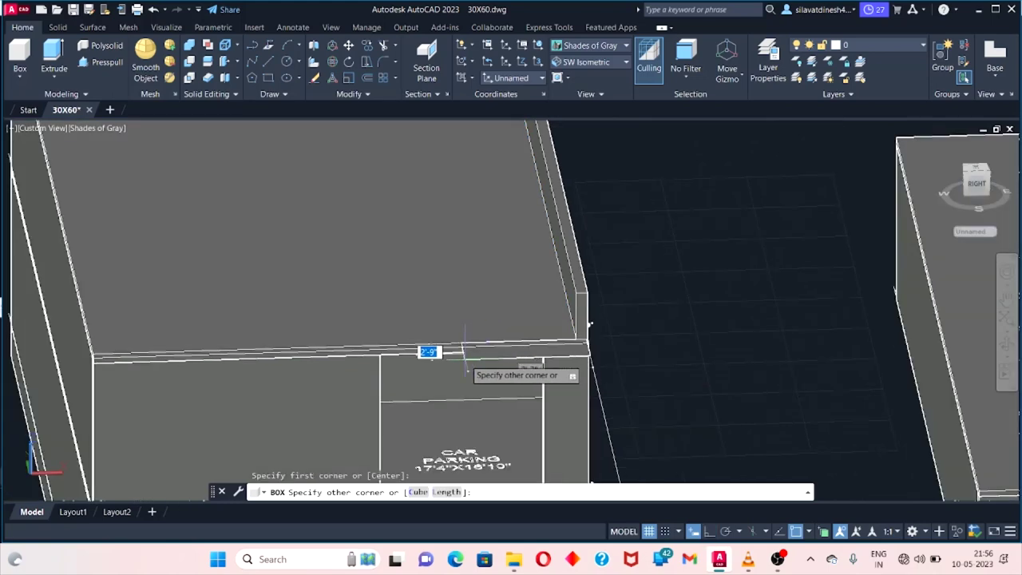
scroll(46, 357, up, 3)
click(167, 342)
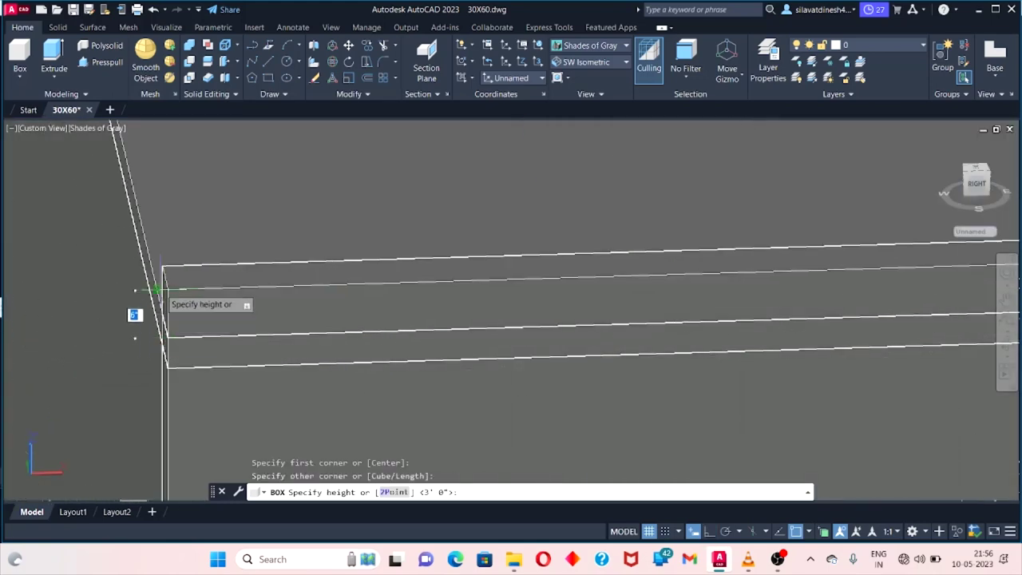
text(3)
key(Return)
key(Escape)
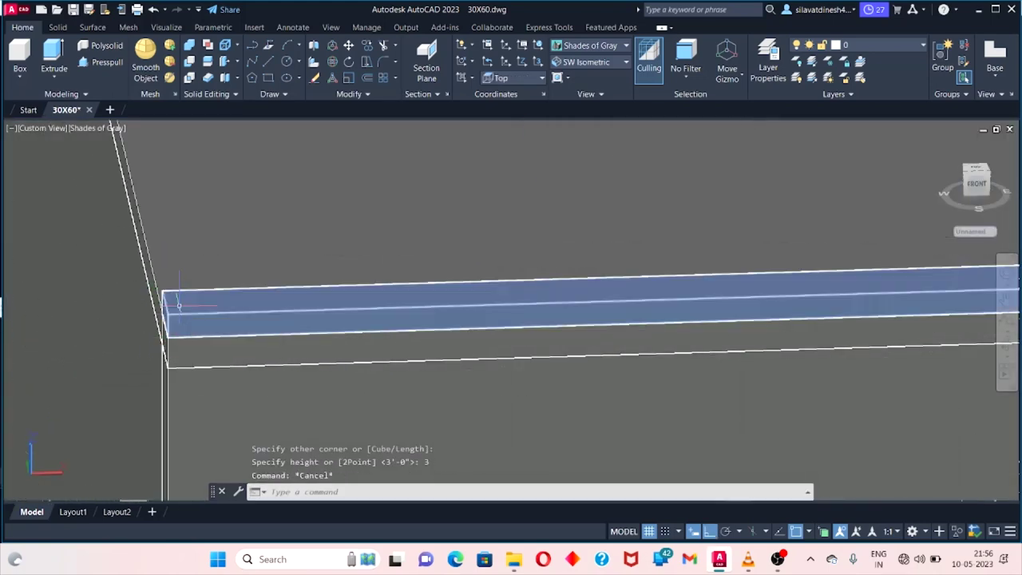
Set the parapet box's height to 3' in Quick Properties.
right_click(262, 328)
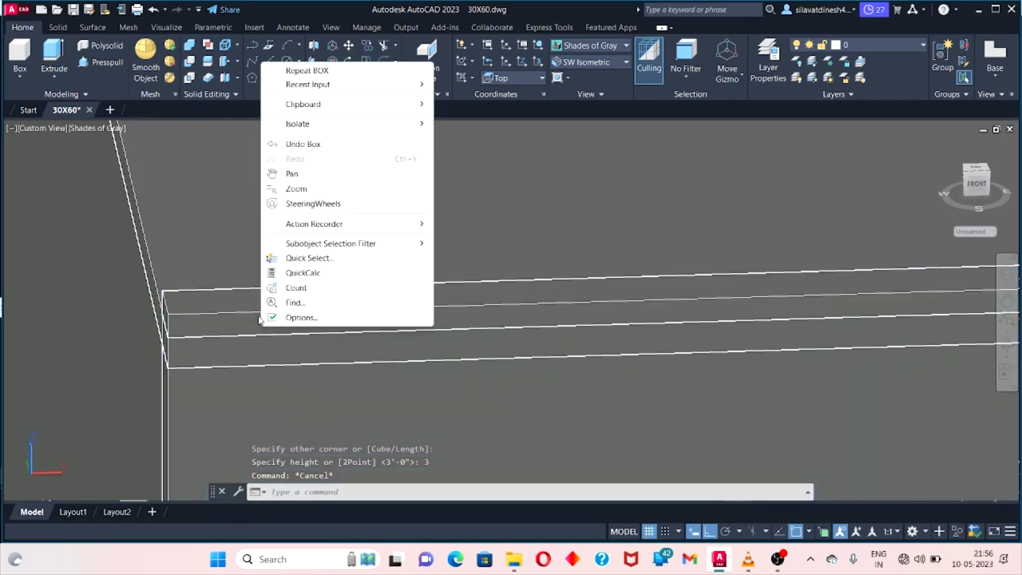
click(243, 314)
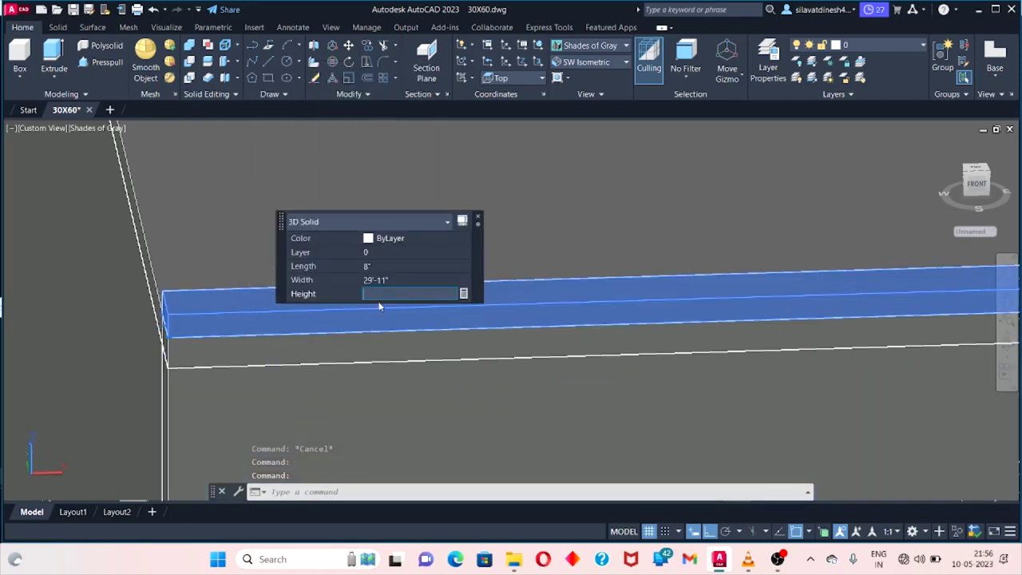
text(3')
key(Return)
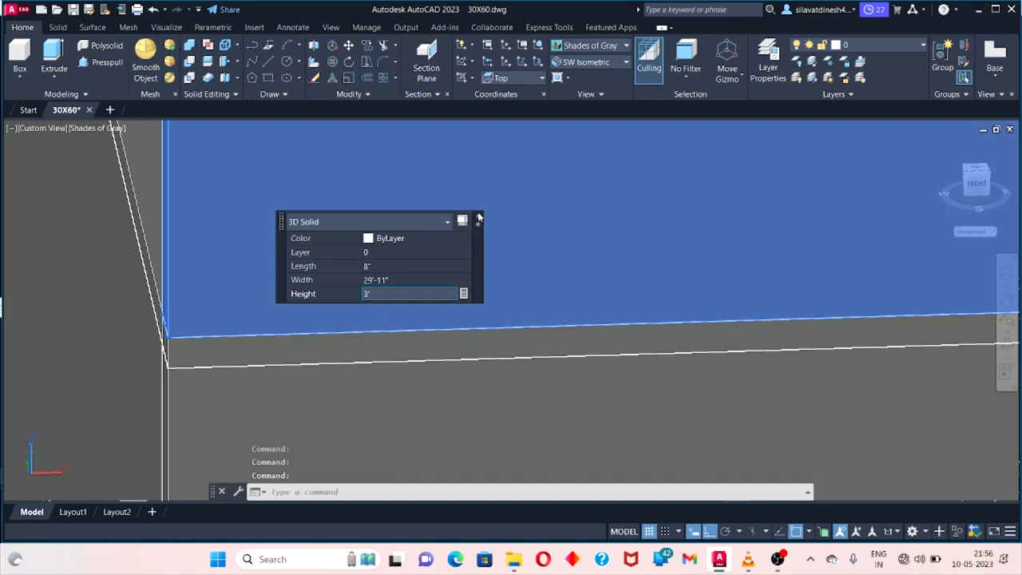
click(480, 217)
Zoom out and bring up the shortcut menu for the selected blocks.
scroll(474, 210, down, 2)
scroll(486, 228, down, 2)
scroll(546, 238, down, 2)
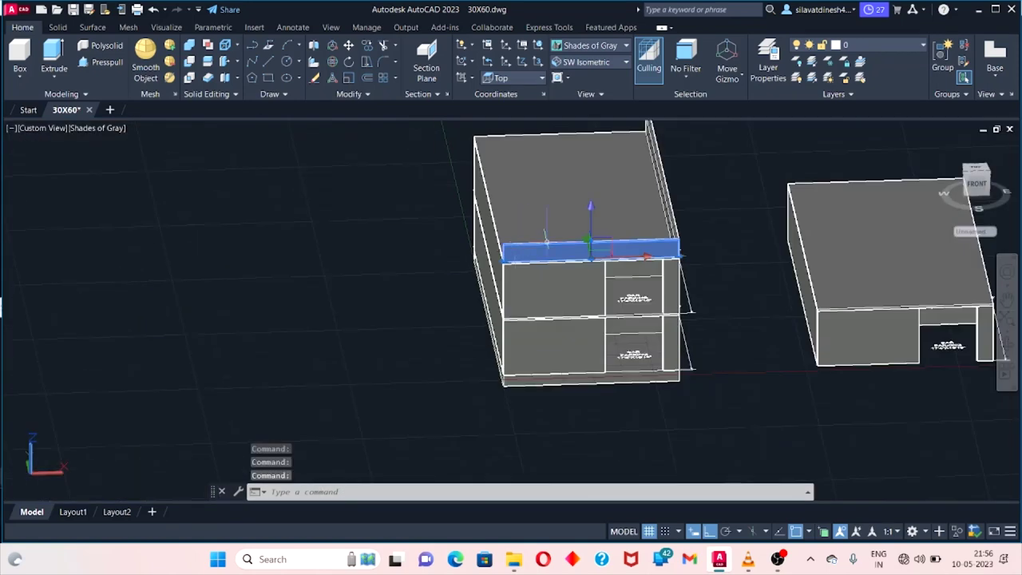
right_click(827, 300)
key(Escape)
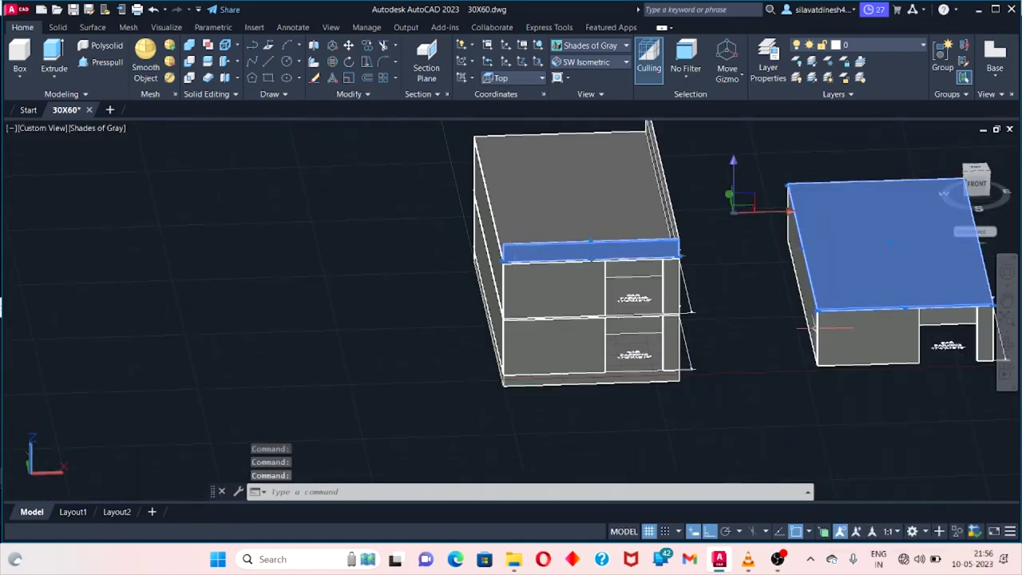
right_click(813, 318)
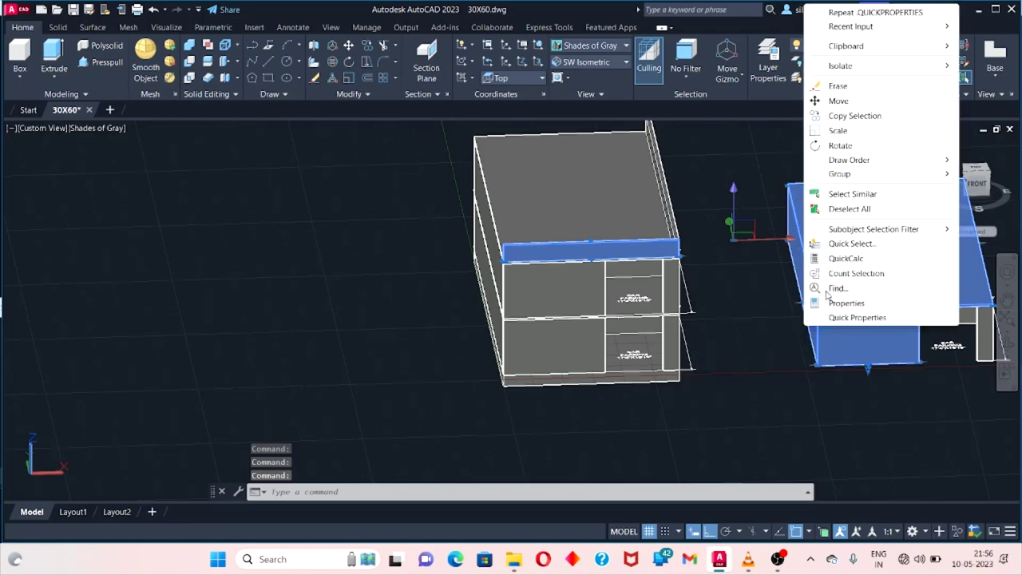
click(950, 534)
click(970, 521)
scroll(559, 319, up, 3)
middle_drag(623, 357, 501, 325)
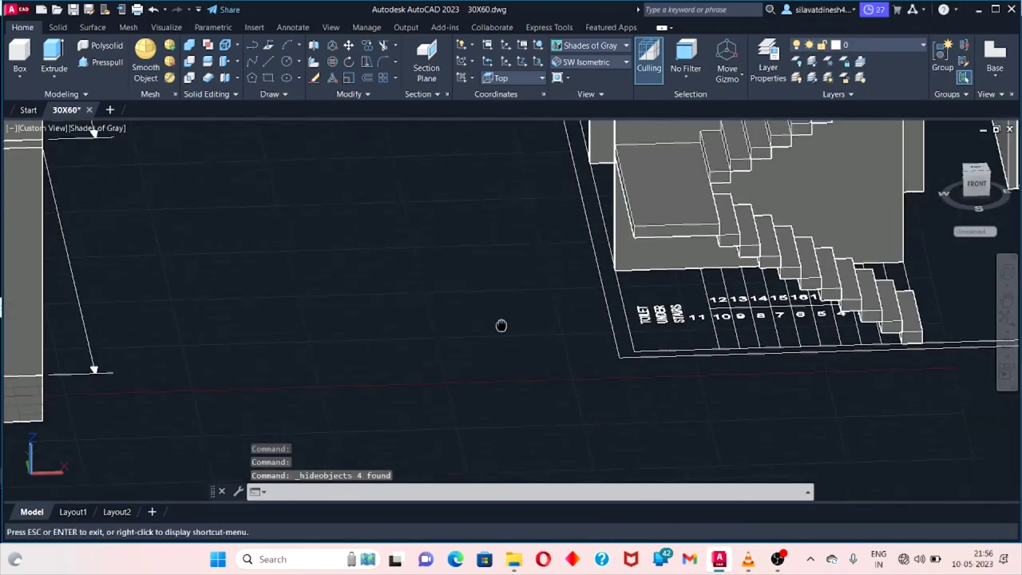
scroll(623, 261, up, 4)
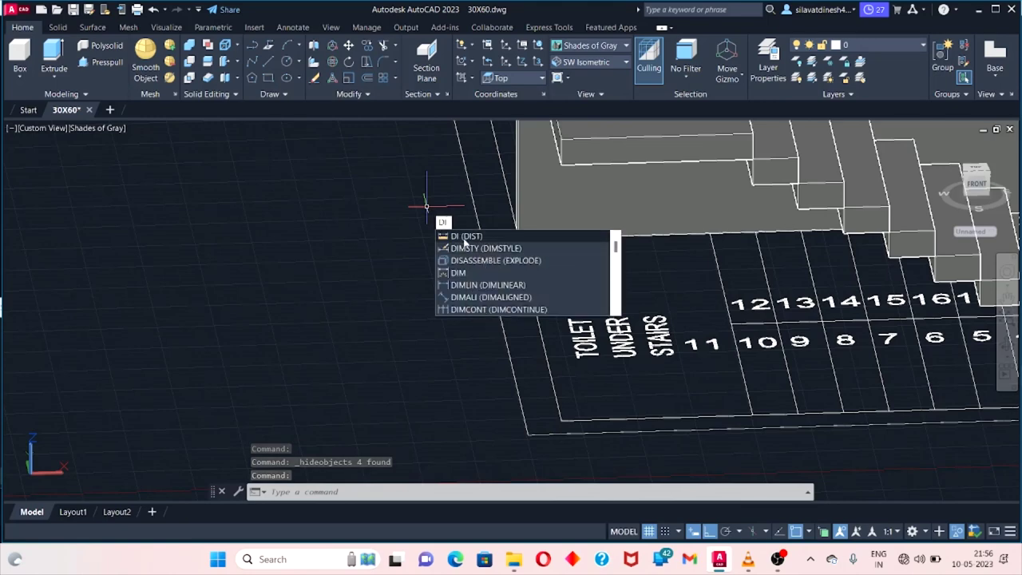
click(458, 272)
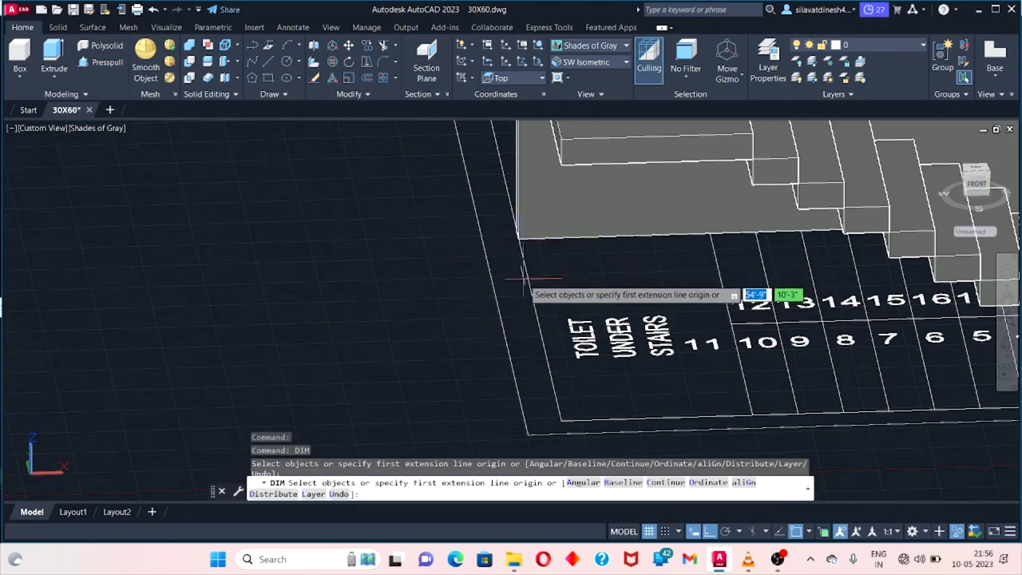
key(Return)
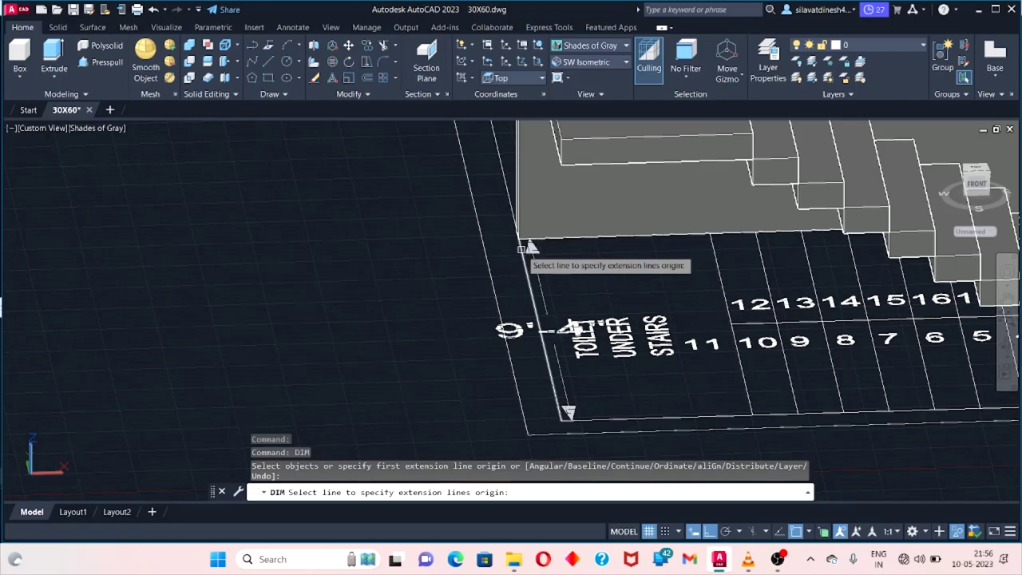
key(Escape)
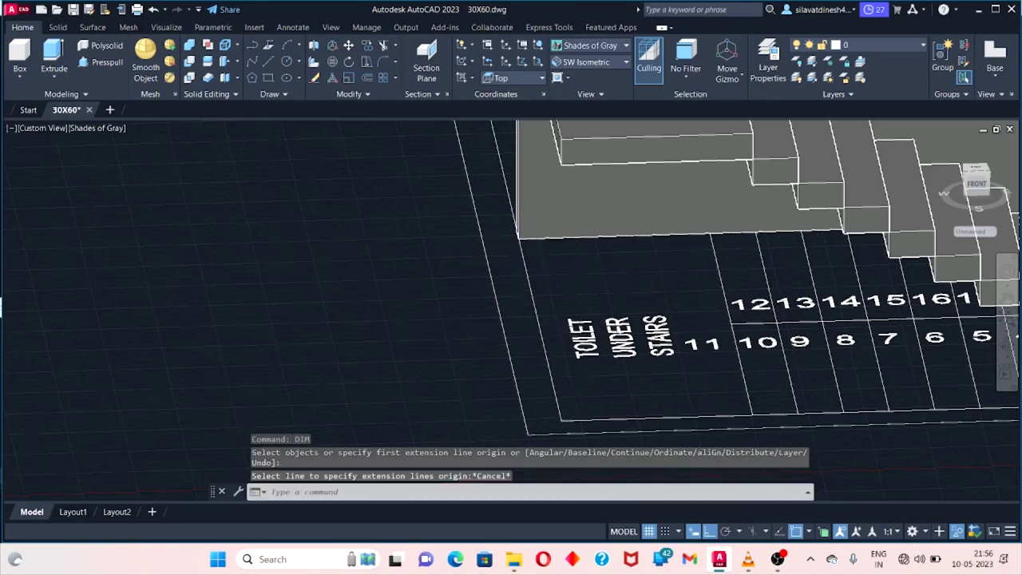
scroll(359, 283, down, 5)
scroll(168, 189, up, 5)
middle_drag(168, 189, 166, 332)
scroll(166, 332, up, 1)
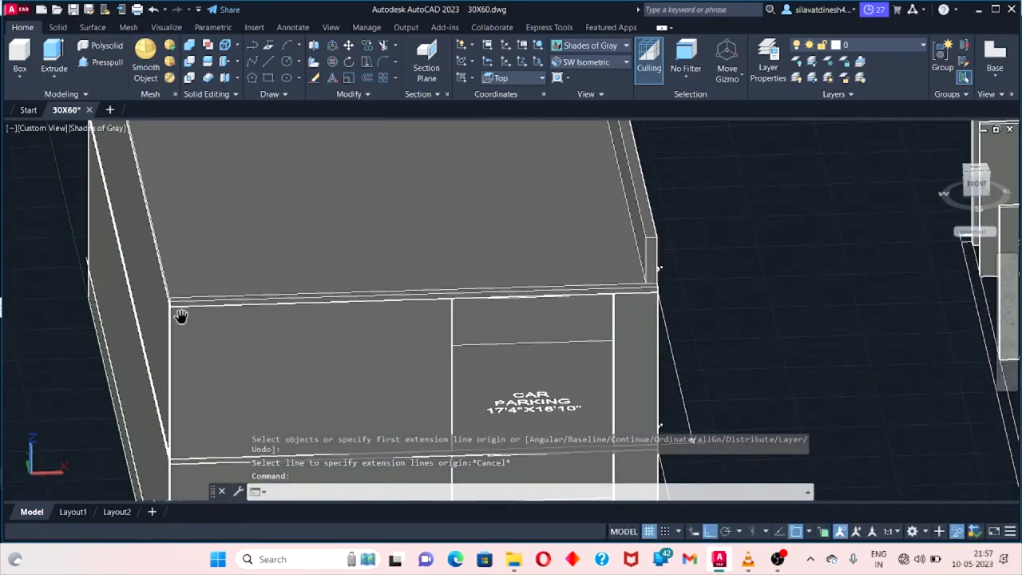
click(957, 532)
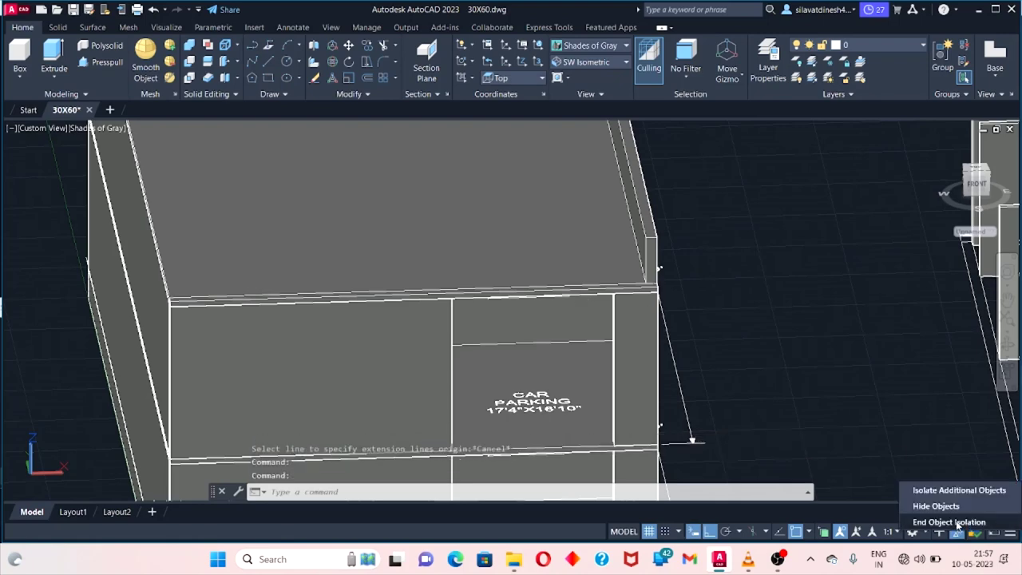
click(931, 522)
click(721, 326)
key(Escape)
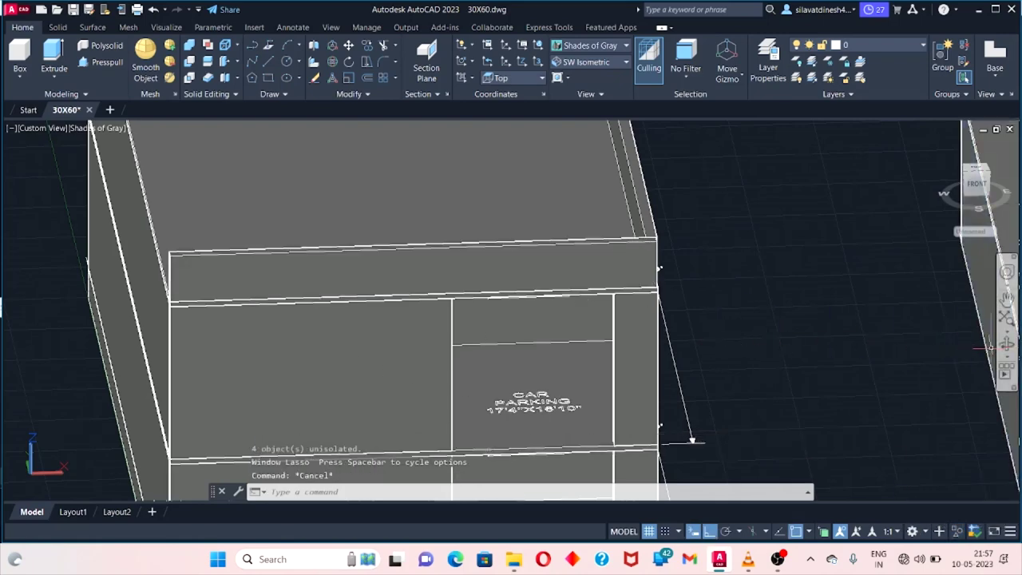
key(Escape)
mouse_move(591, 362)
shift+middle_down()
mouse_move(752, 378)
mouse_move(670, 365)
mouse_move(699, 384)
mouse_move(178, 240)
mouse_move(269, 317)
mouse_move(240, 299)
mouse_move(308, 412)
mouse_move(346, 359)
mouse_move(327, 338)
mouse_move(338, 352)
shift+middle_up()
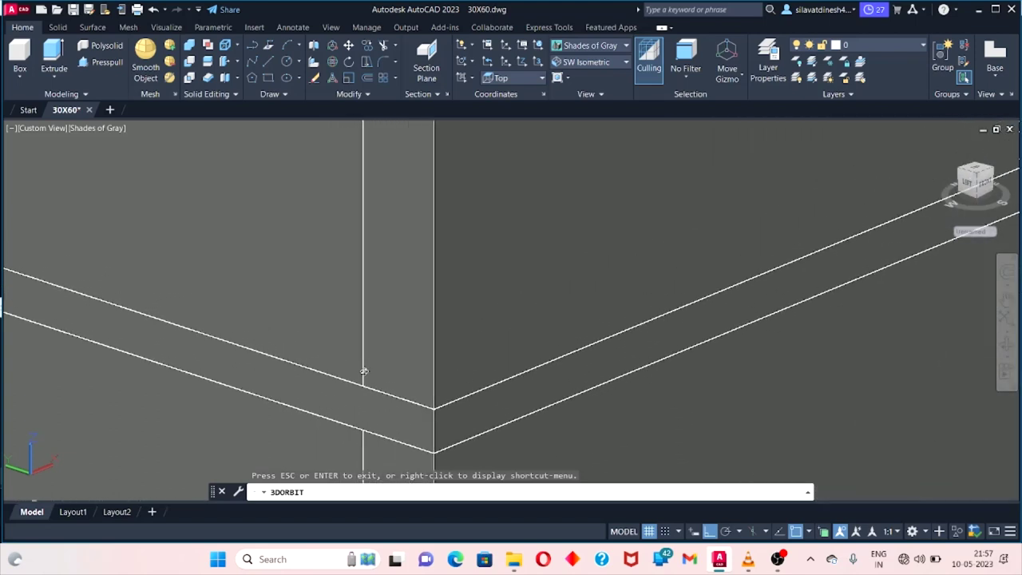
Draw a 9'-4" guide line from the slab corner along the roof edge.
text(l)
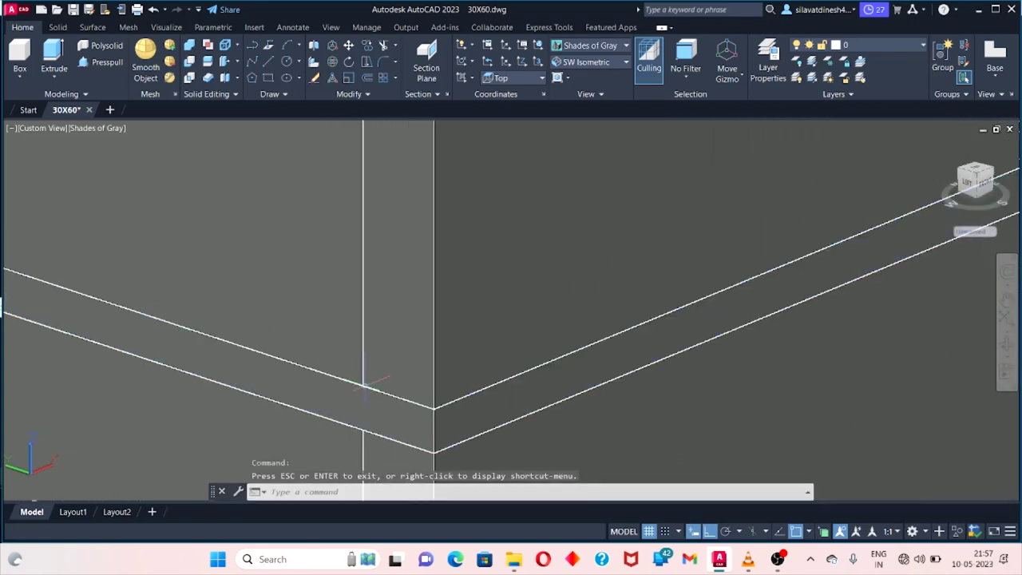
key(Return)
click(363, 387)
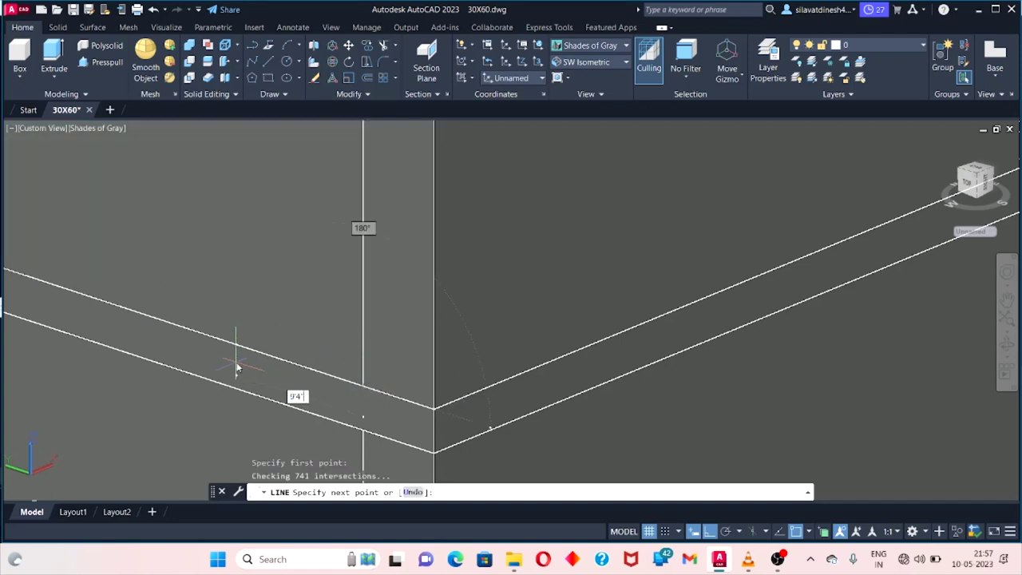
scroll(217, 375, down, 3)
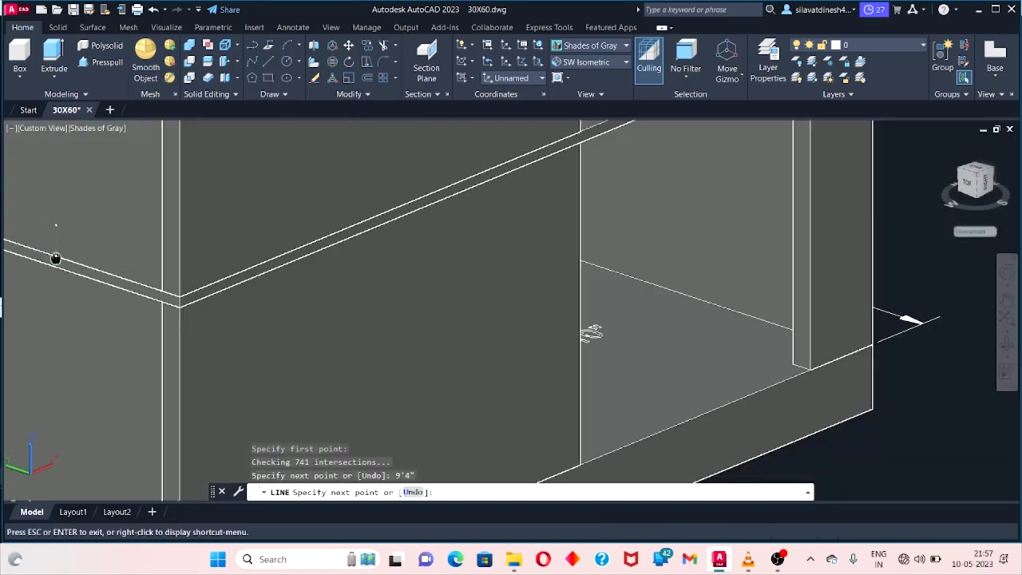
middle_drag(588, 335, 845, 445)
scroll(179, 328, up, 5)
scroll(176, 315, up, 2)
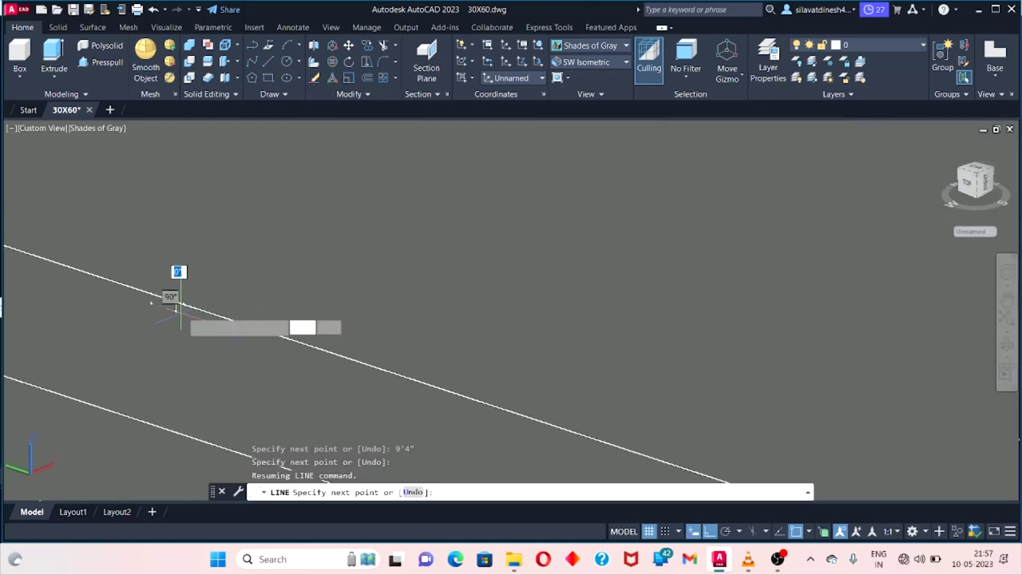
scroll(87, 351, down, 3)
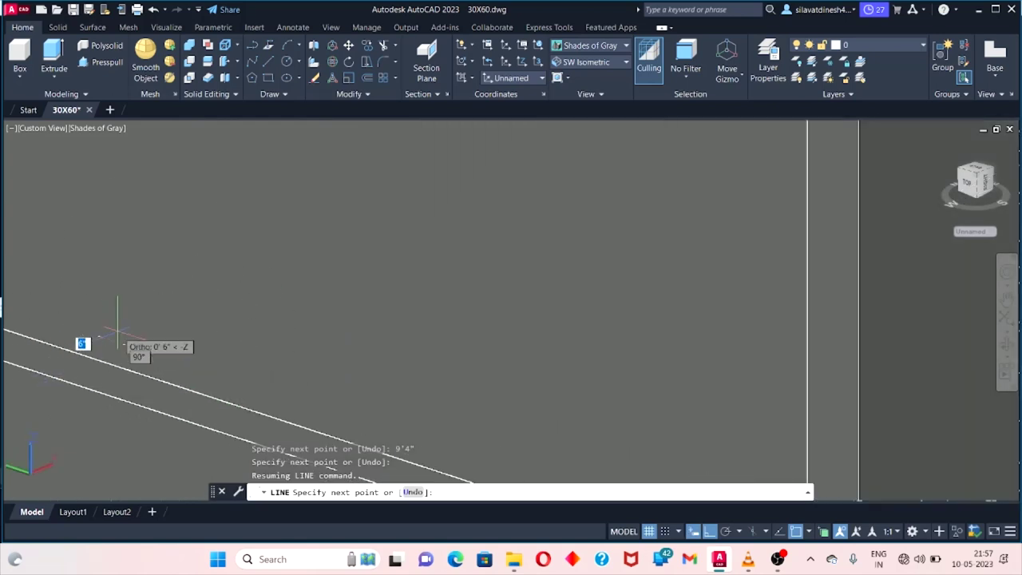
scroll(117, 336, down, 2)
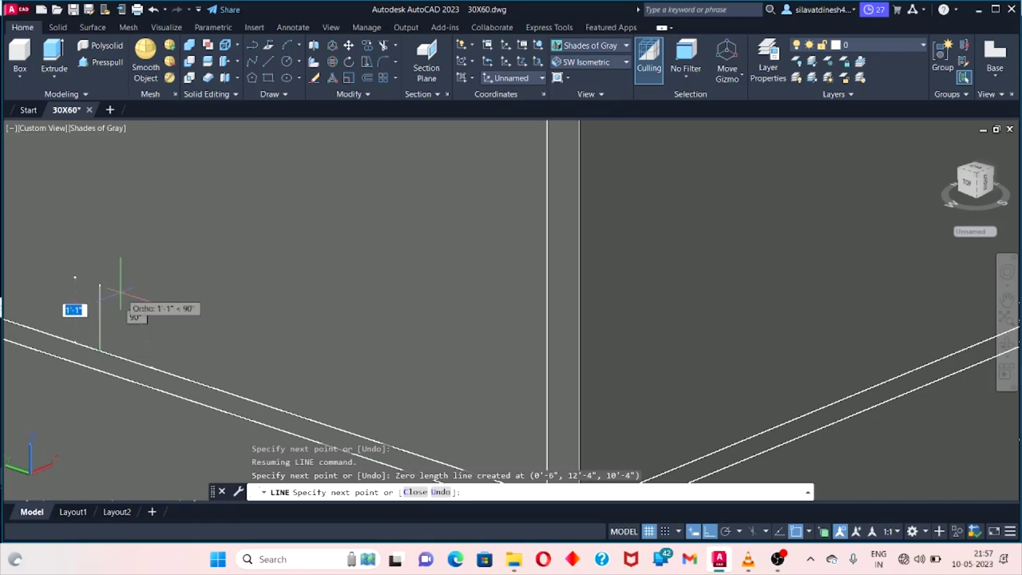
key(Escape)
Orbit the model to view the roof from above.
scroll(114, 293, down, 3)
scroll(399, 303, down, 2)
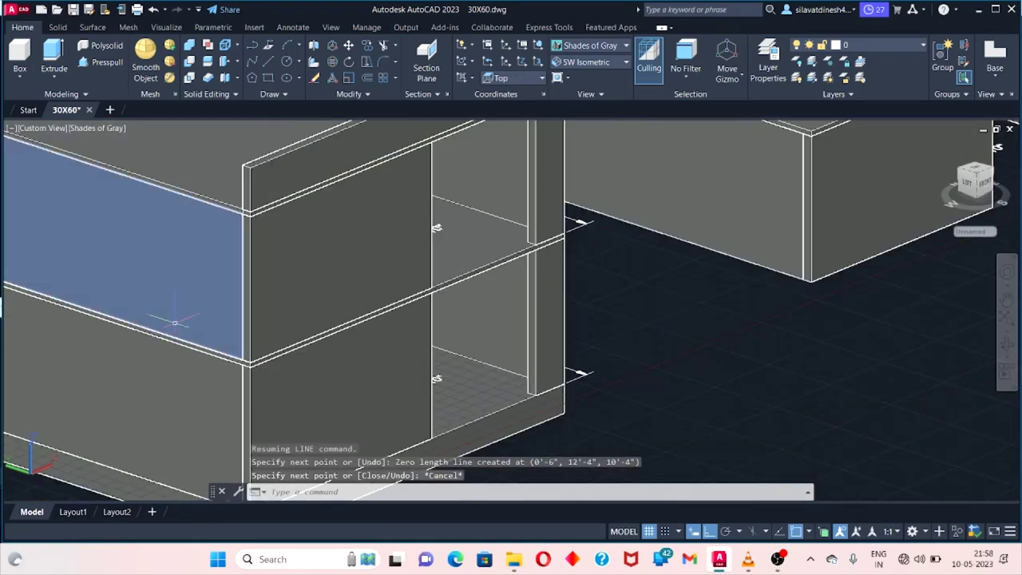
scroll(162, 393, down, 2)
scroll(579, 416, up, 2)
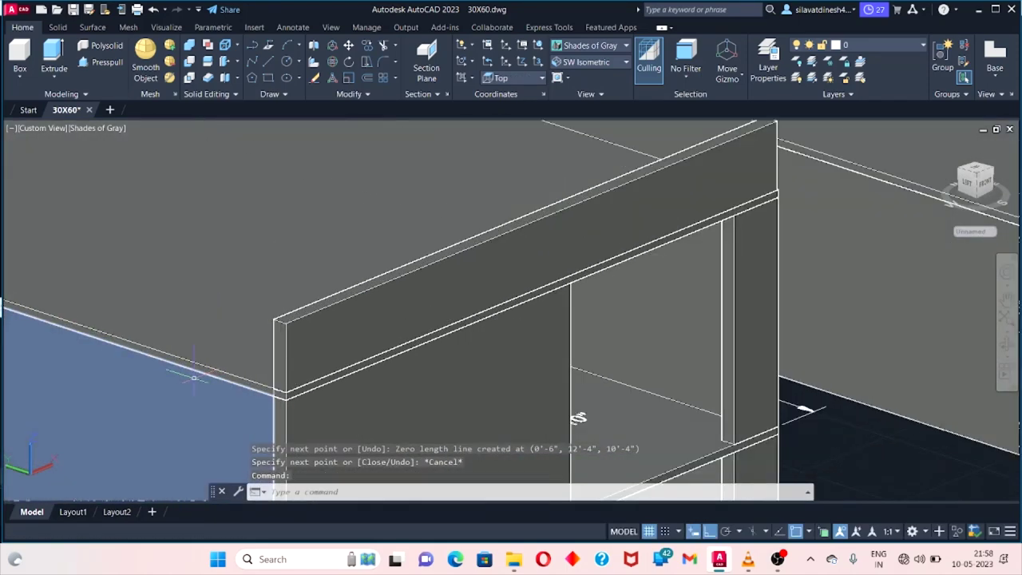
scroll(538, 410, down, 3)
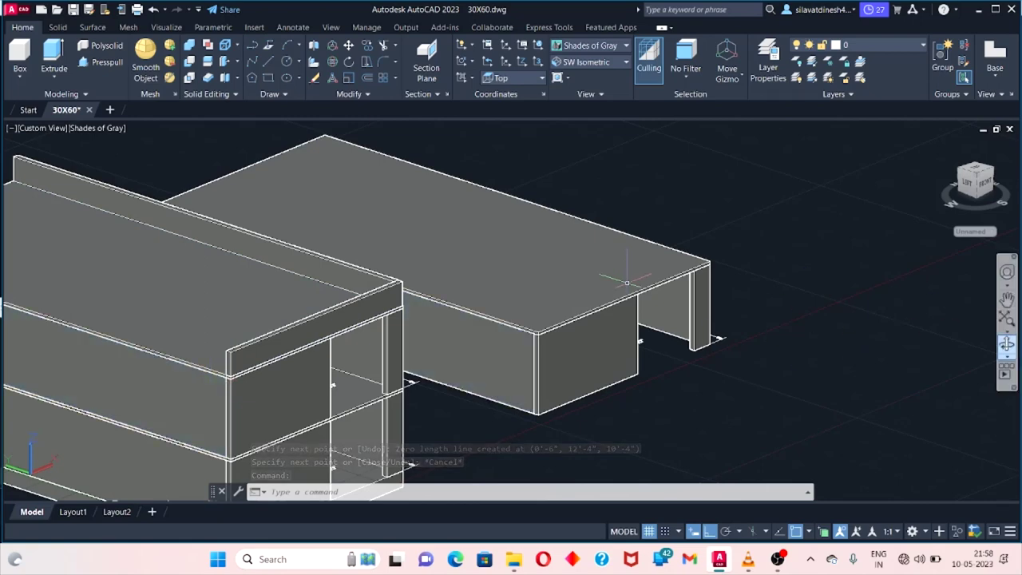
click(1008, 336)
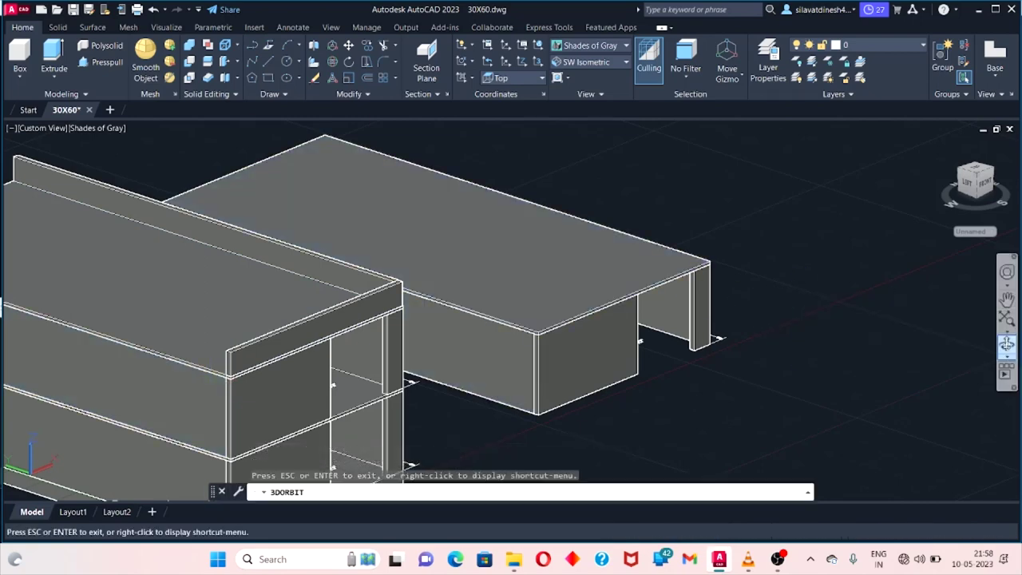
mouse_move(798, 407)
mouse_down()
mouse_move(558, 385)
mouse_move(537, 237)
mouse_move(322, 226)
mouse_move(137, 279)
mouse_move(315, 290)
mouse_move(285, 386)
mouse_move(128, 399)
mouse_move(183, 335)
mouse_move(169, 267)
mouse_move(204, 281)
mouse_up()
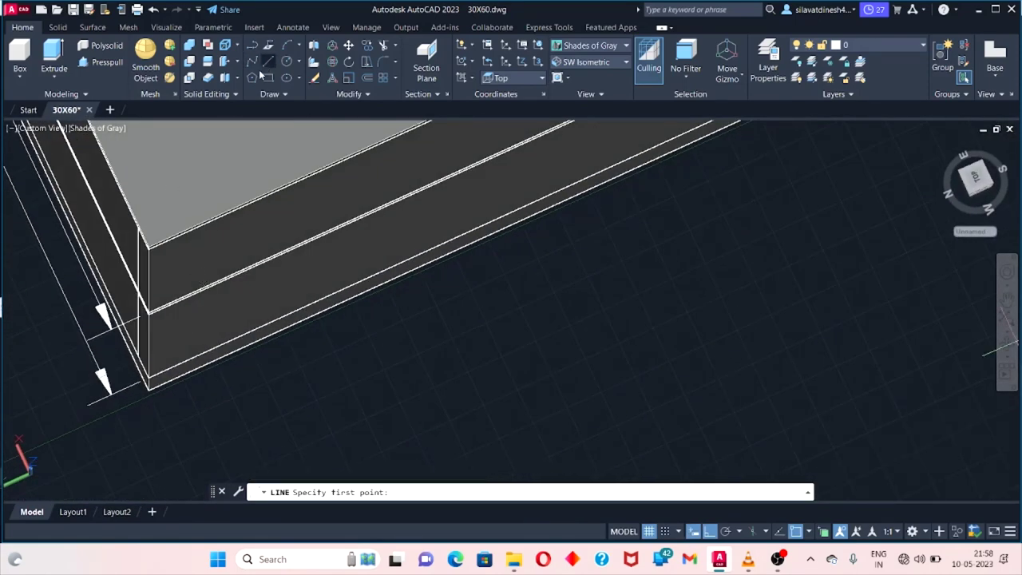
Orbit around the wall corner and cancel the pending line and selection.
scroll(179, 214, up, 3)
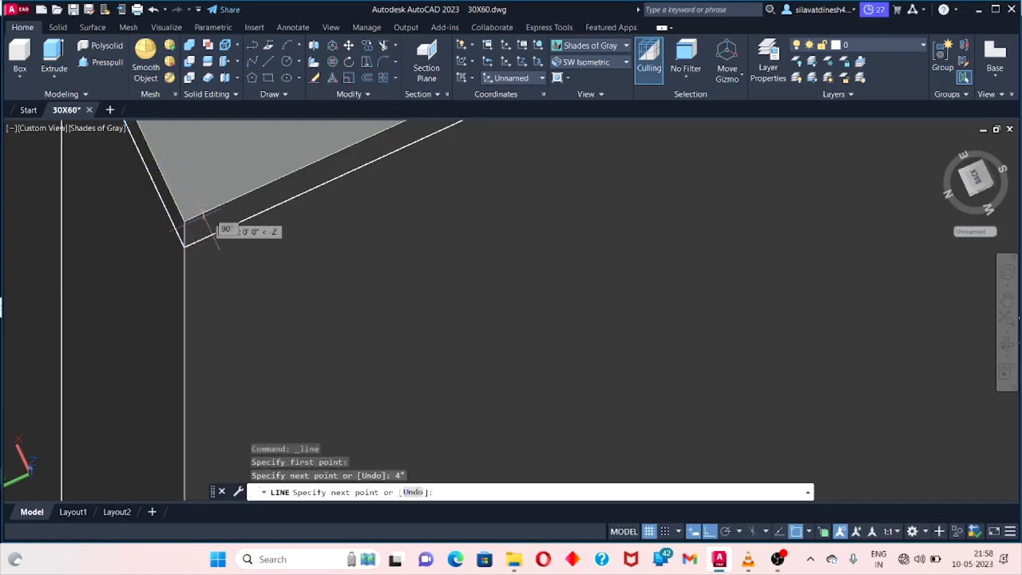
scroll(150, 150, up, 3)
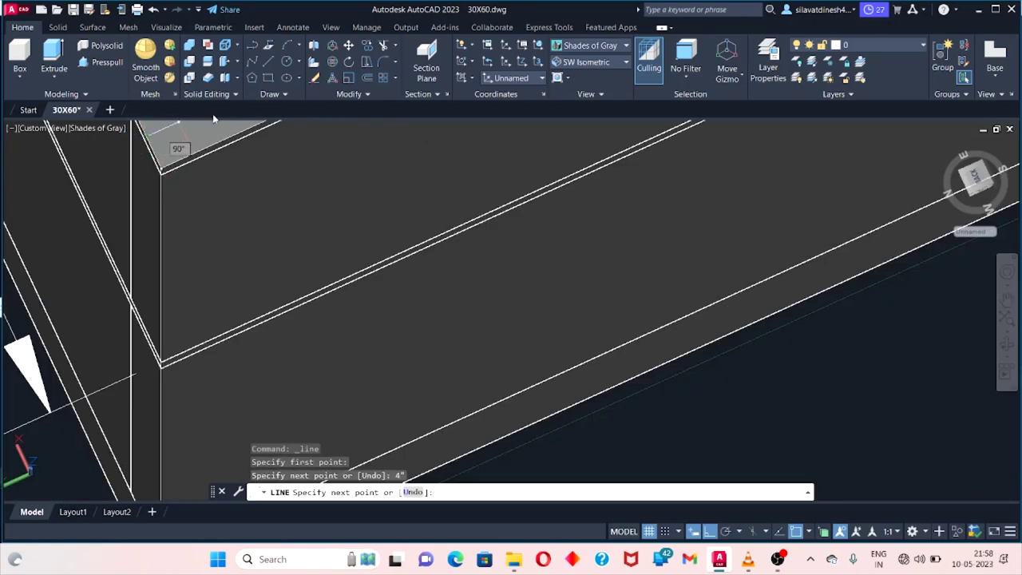
mouse_move(213, 118)
shift+middle_down()
mouse_move(270, 212)
mouse_move(743, 189)
mouse_move(346, 412)
shift+middle_up()
scroll(390, 396, up, 2)
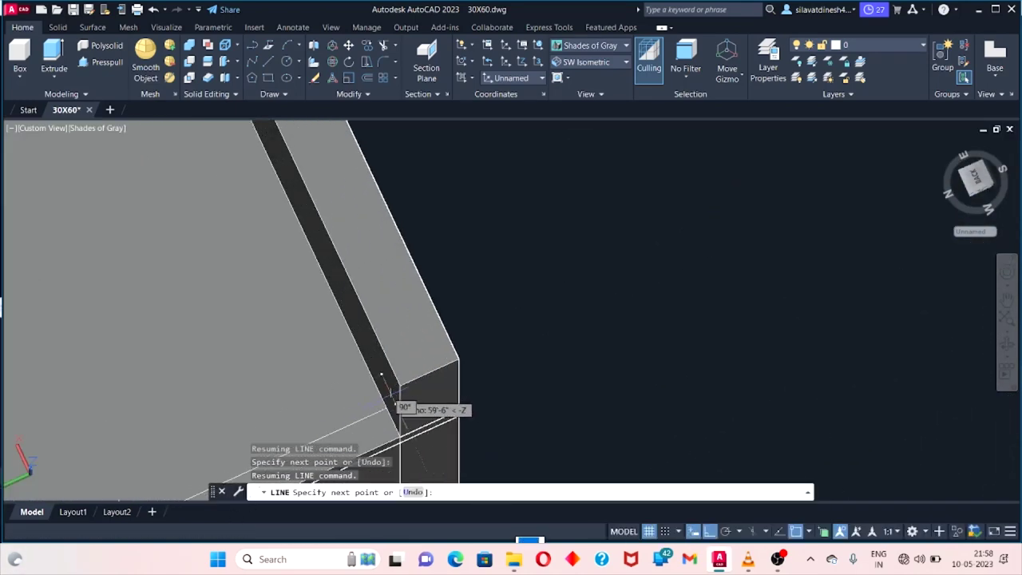
scroll(386, 407, up, 2)
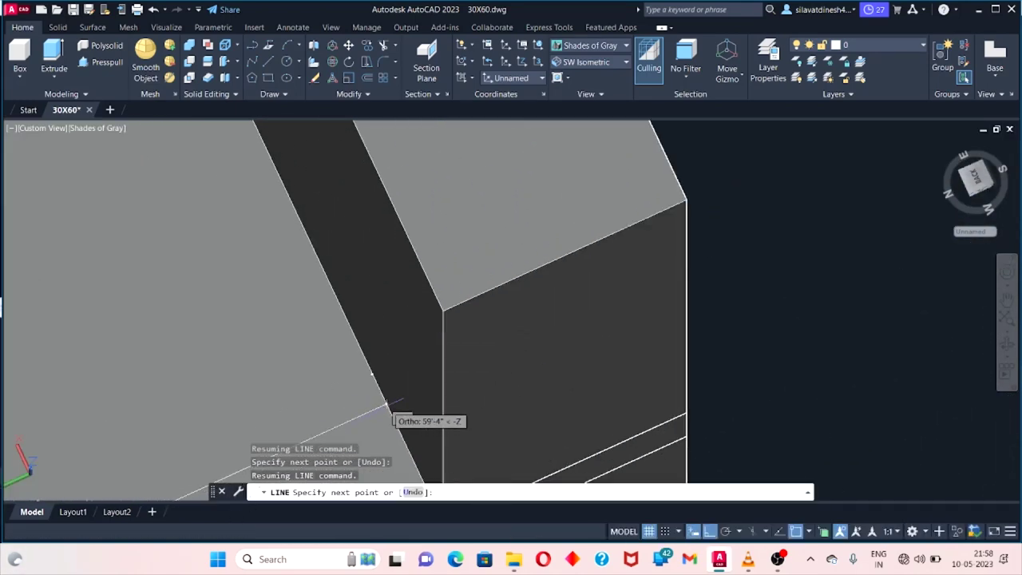
scroll(386, 405, down, 2)
scroll(434, 392, down, 2)
key(Escape)
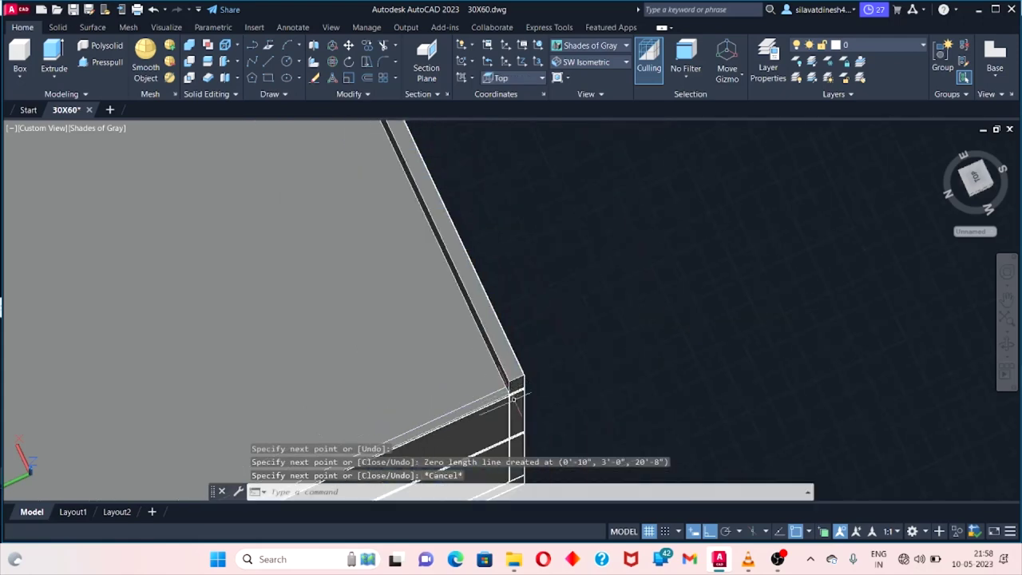
scroll(507, 376, down, 2)
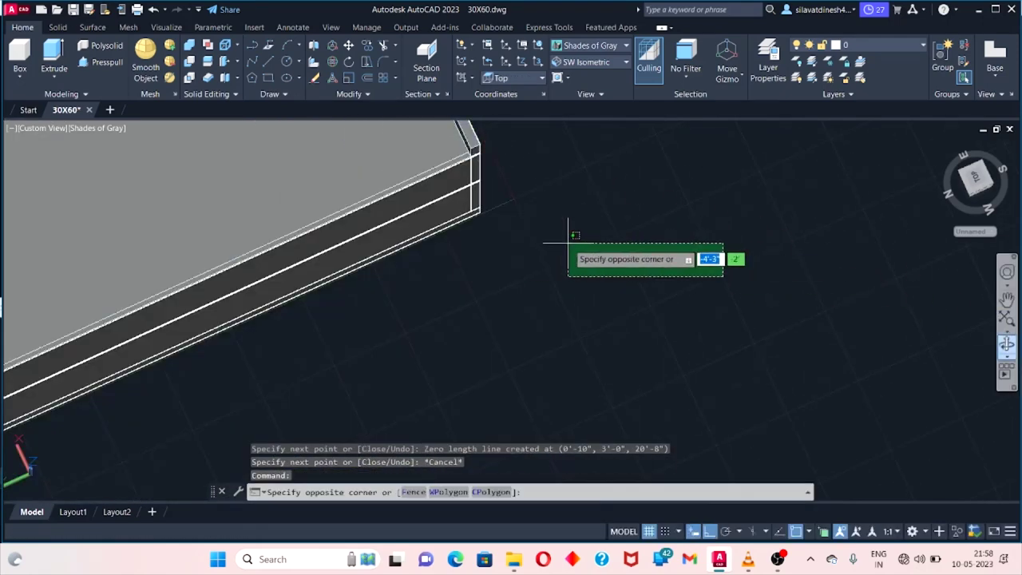
key(Escape)
Draw a marker line from the slab corner along the roof slab edge.
scroll(463, 200, up, 2)
scroll(463, 200, up, 2)
click(20, 56)
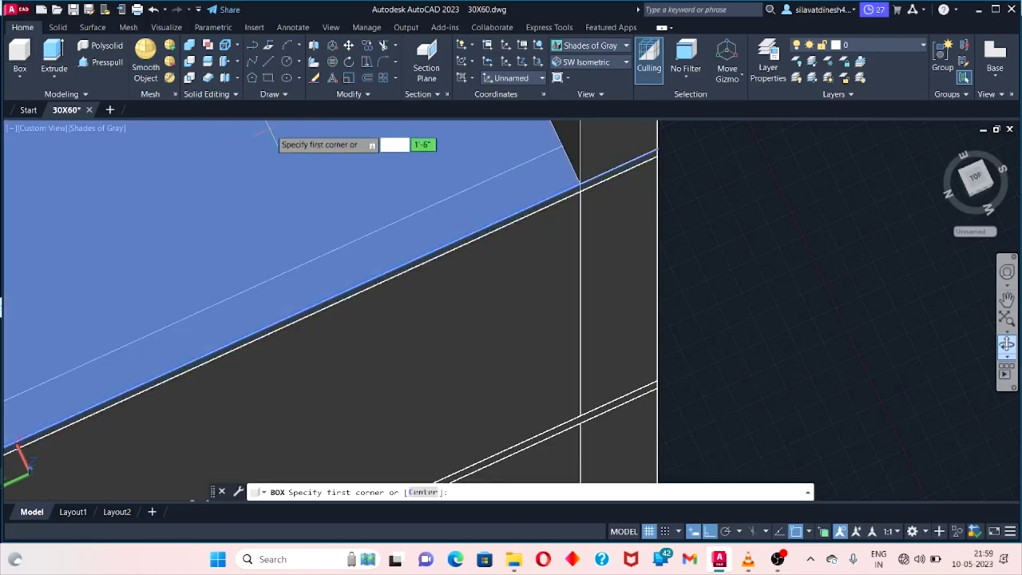
key(Escape)
click(253, 61)
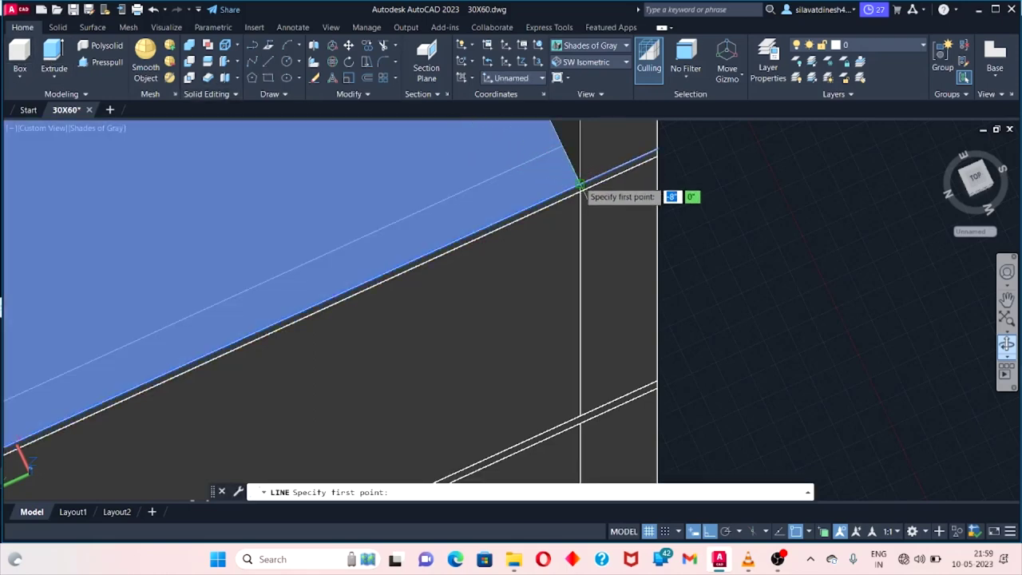
click(579, 186)
text(9'4")
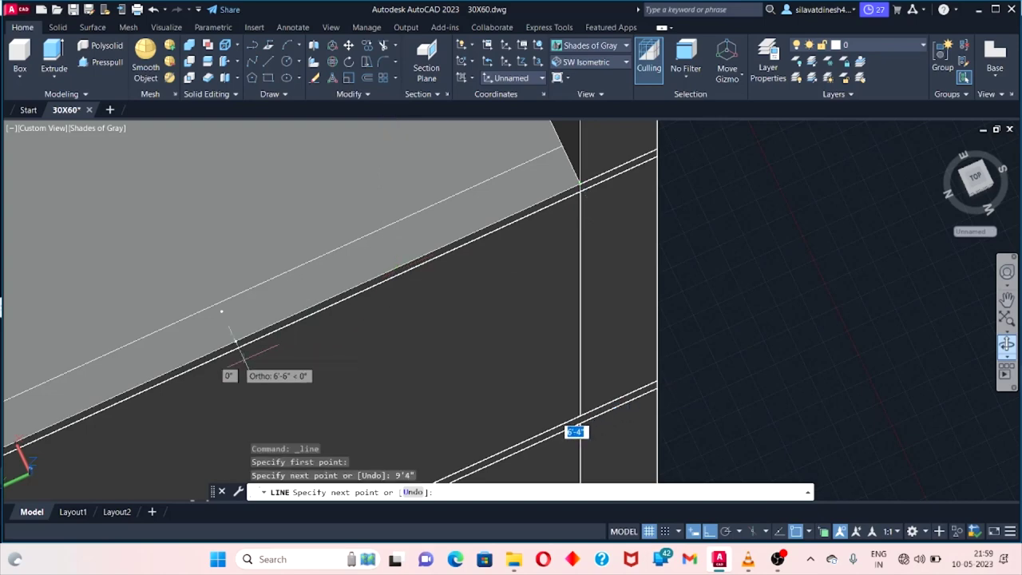
scroll(69, 354, down, 3)
text(4")
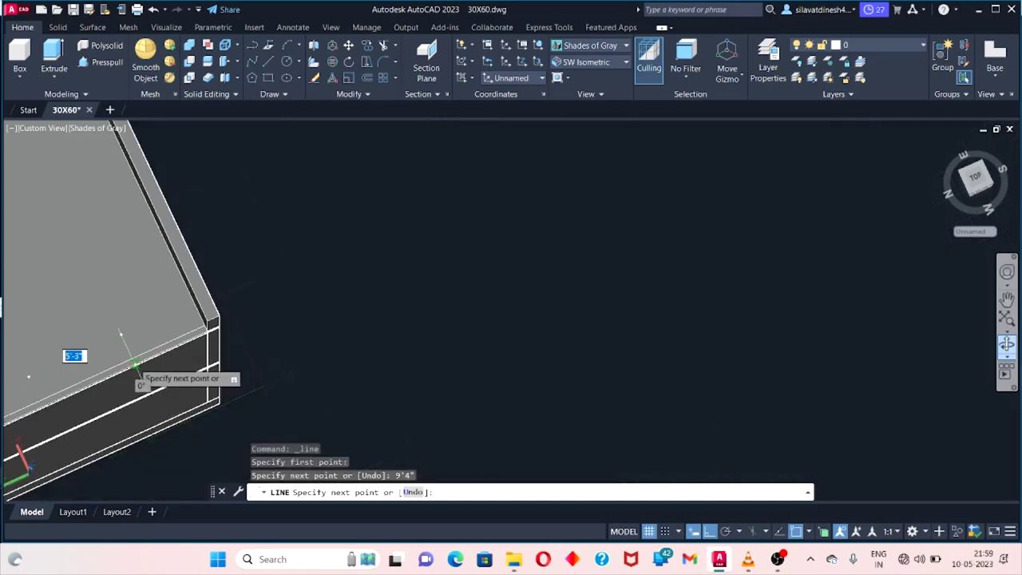
scroll(308, 269, up, 2)
scroll(308, 289, up, 2)
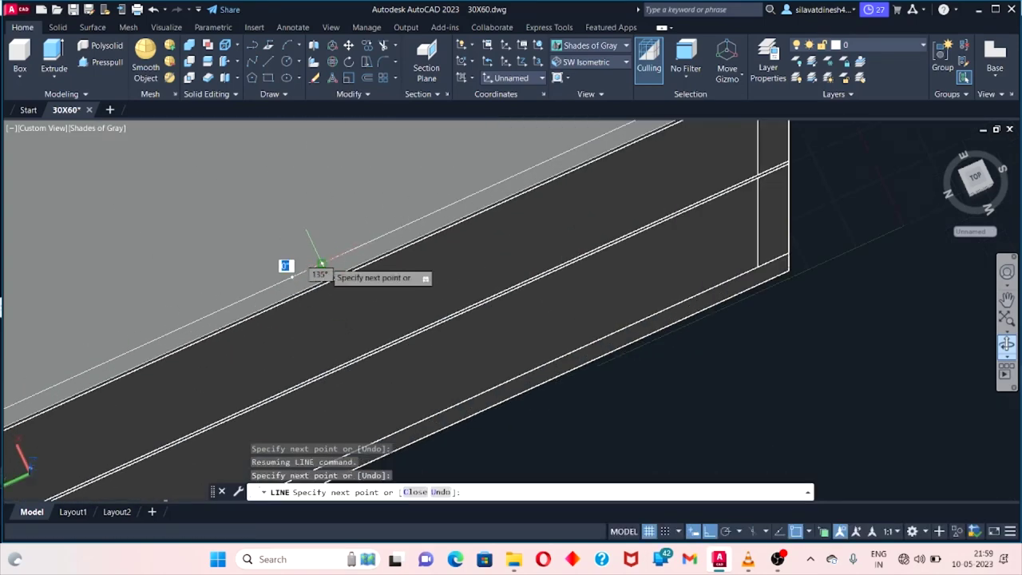
key(Escape)
Switch the model to the Top view.
scroll(323, 262, up, 2)
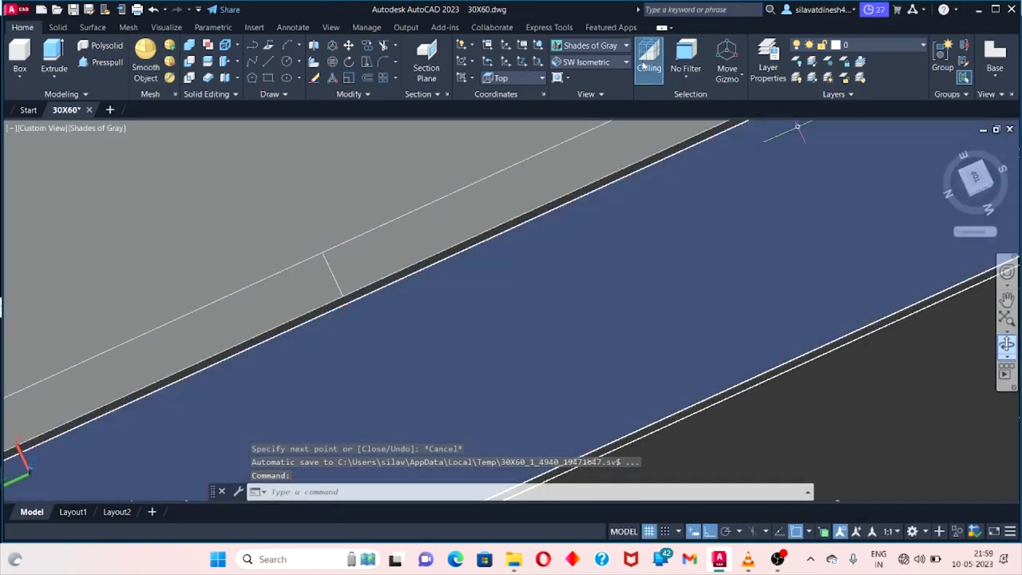
click(591, 62)
click(577, 80)
Return the model to the SW Isometric view.
scroll(304, 419, up, 2)
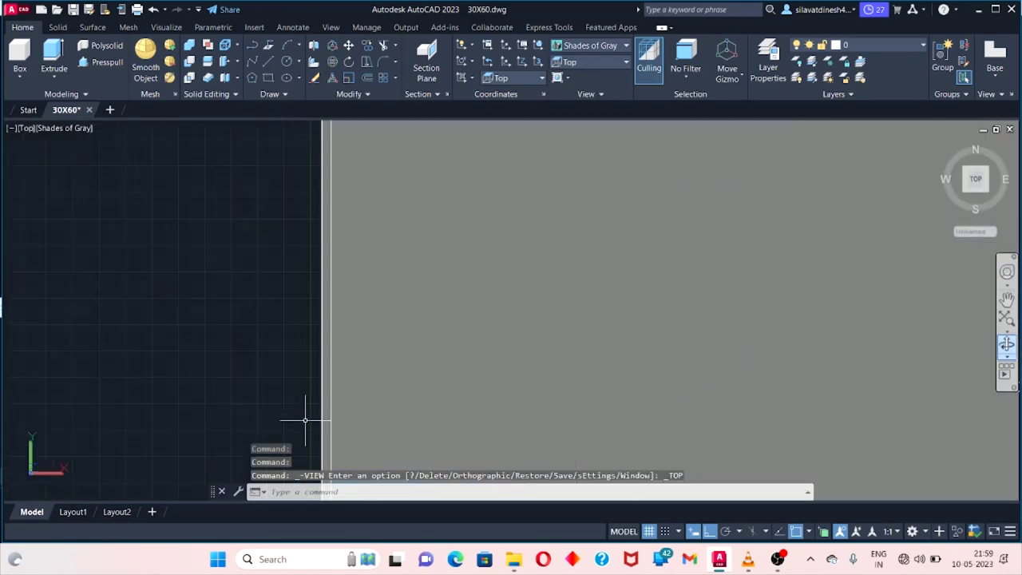
click(592, 62)
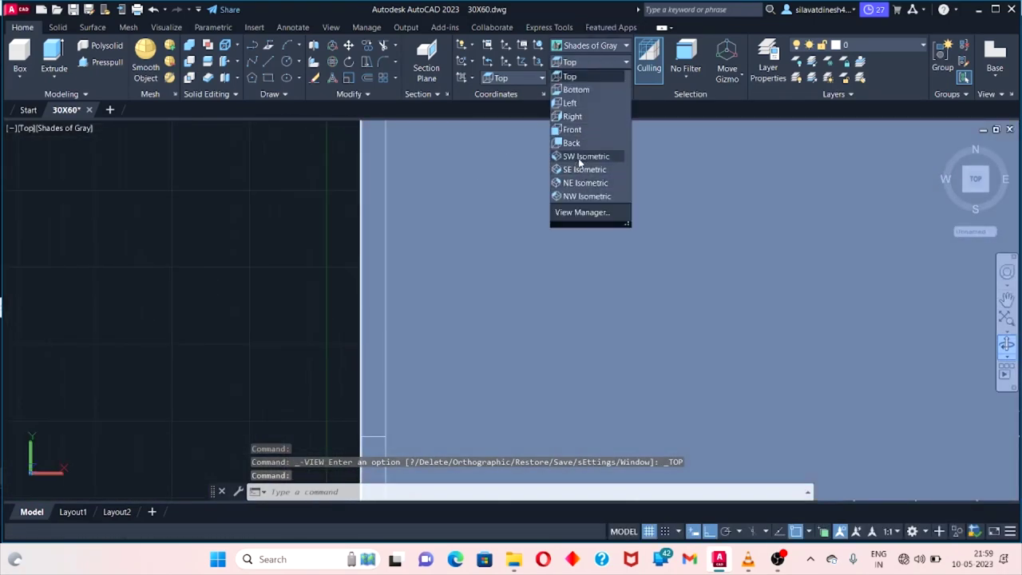
click(586, 157)
scroll(373, 354, up, 2)
scroll(372, 354, up, 2)
scroll(507, 353, up, 3)
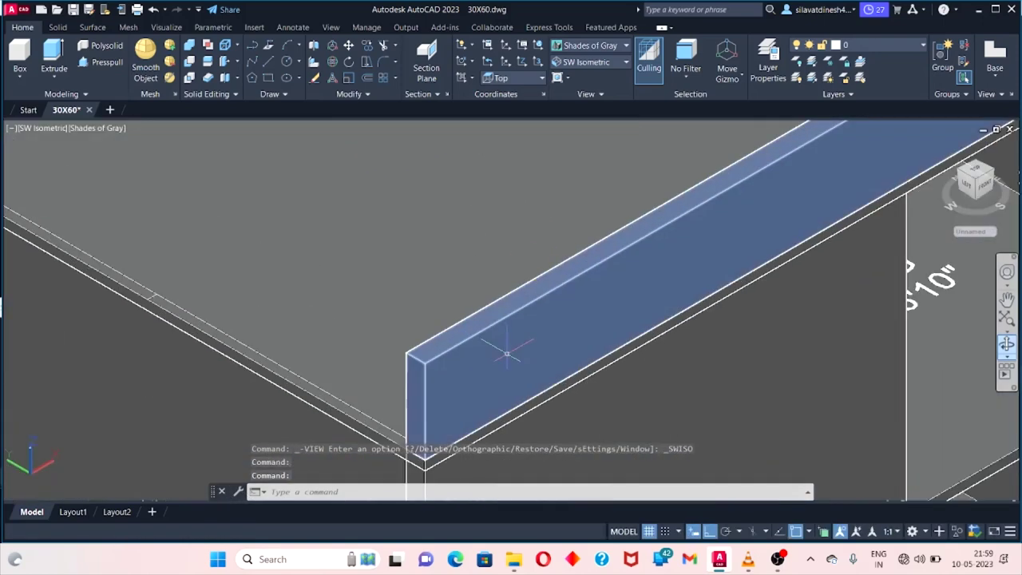
Copy the slab-edge wall to the far corner of the roof slab.
click(506, 352)
right_click(507, 352)
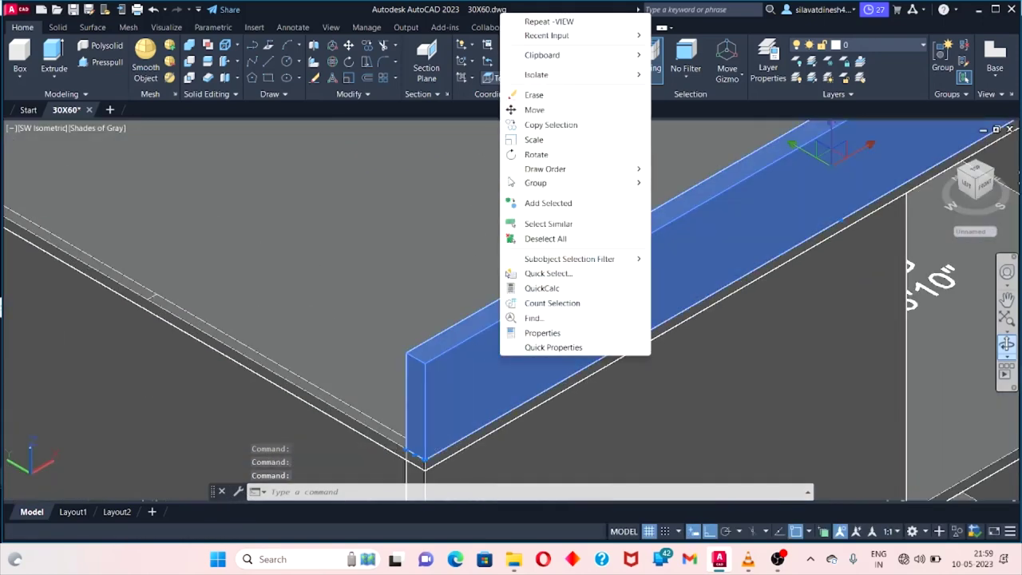
click(530, 125)
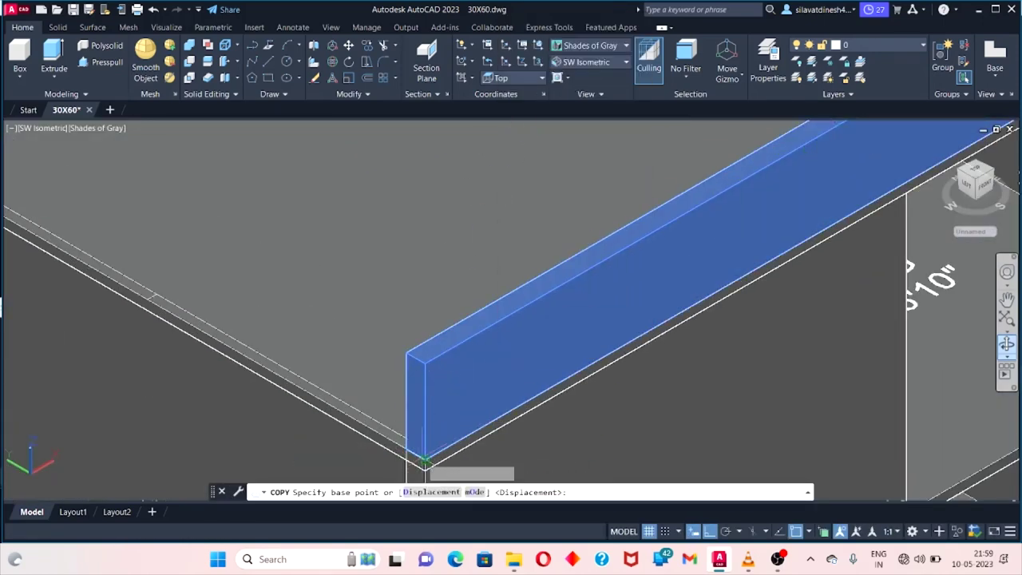
scroll(414, 442, down, 3)
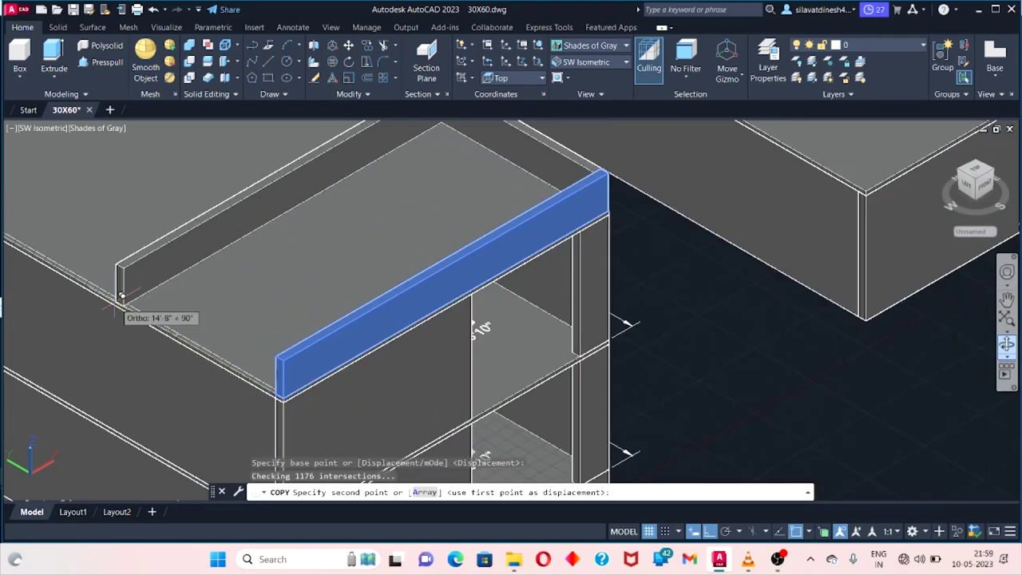
scroll(479, 326, up, 5)
mouse_move(9, 255)
middle_down()
mouse_move(198, 351)
mouse_move(47, 260)
middle_up()
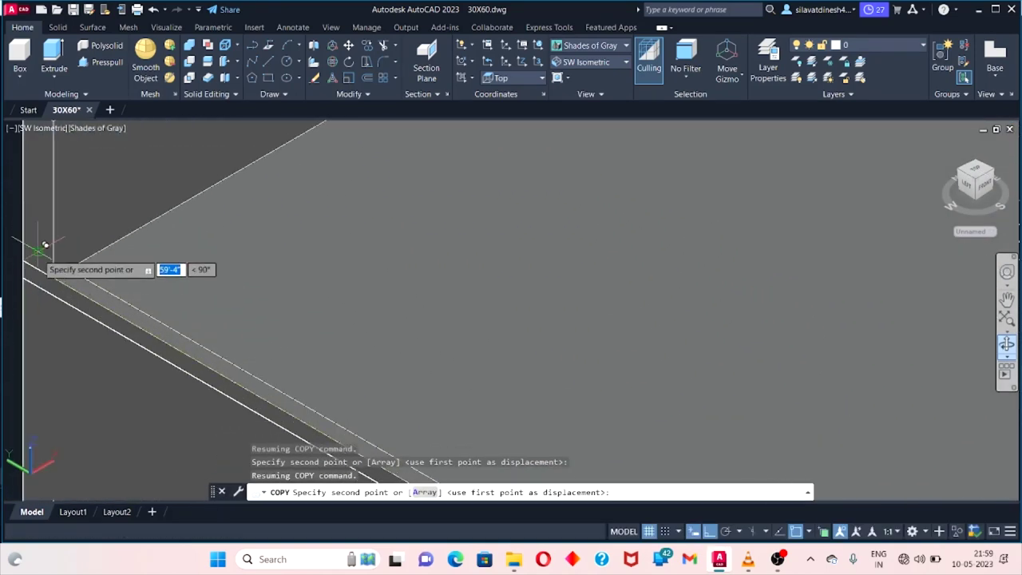
click(46, 263)
key(Escape)
Start a box at the slab corner, then cancel it.
click(18, 51)
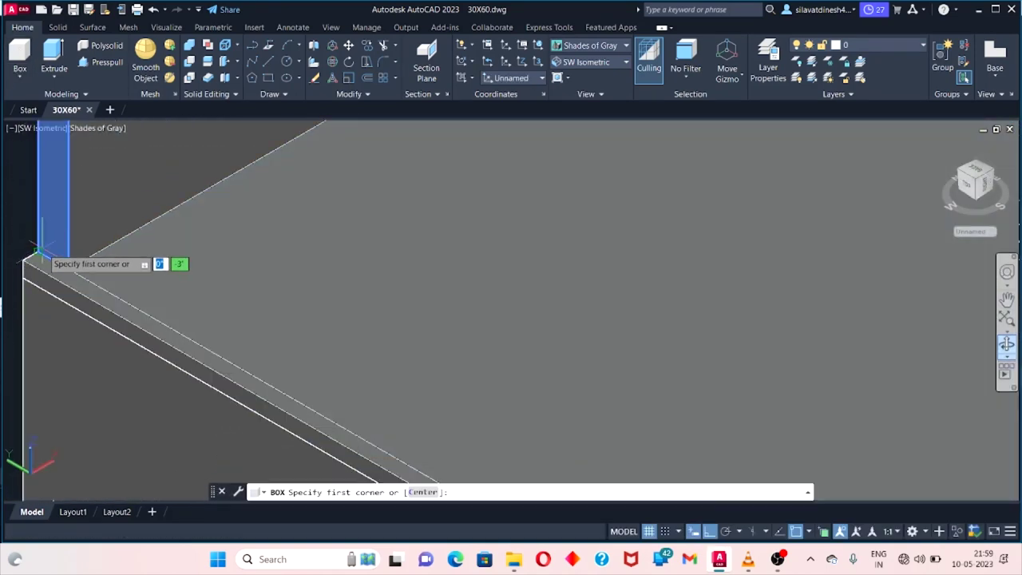
click(27, 267)
scroll(210, 401, down, 3)
scroll(412, 209, down, 2)
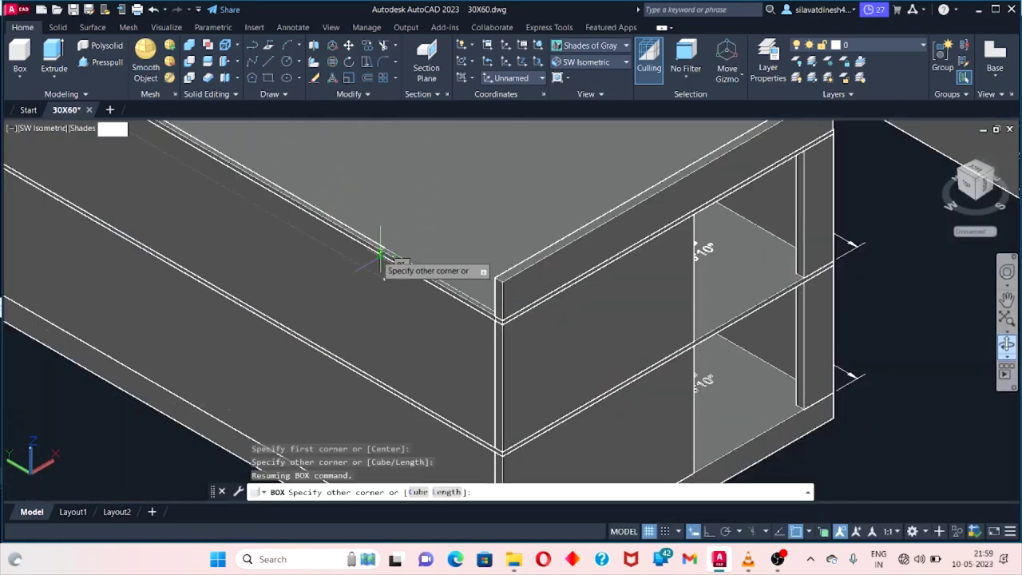
scroll(476, 257, up, 4)
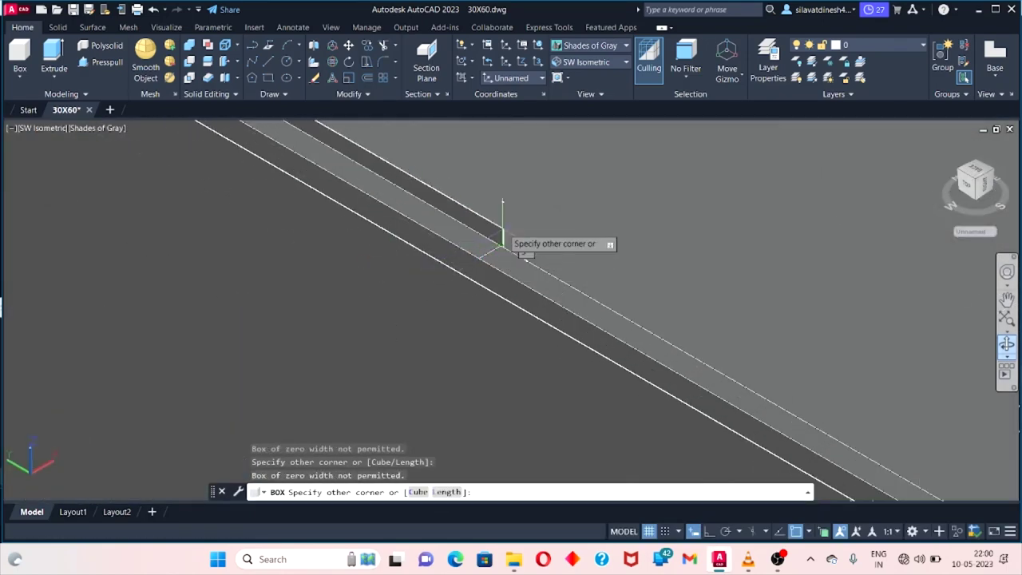
key(Escape)
Draw a 3'-high box starting from a point on the slab edge.
key(Return)
click(498, 244)
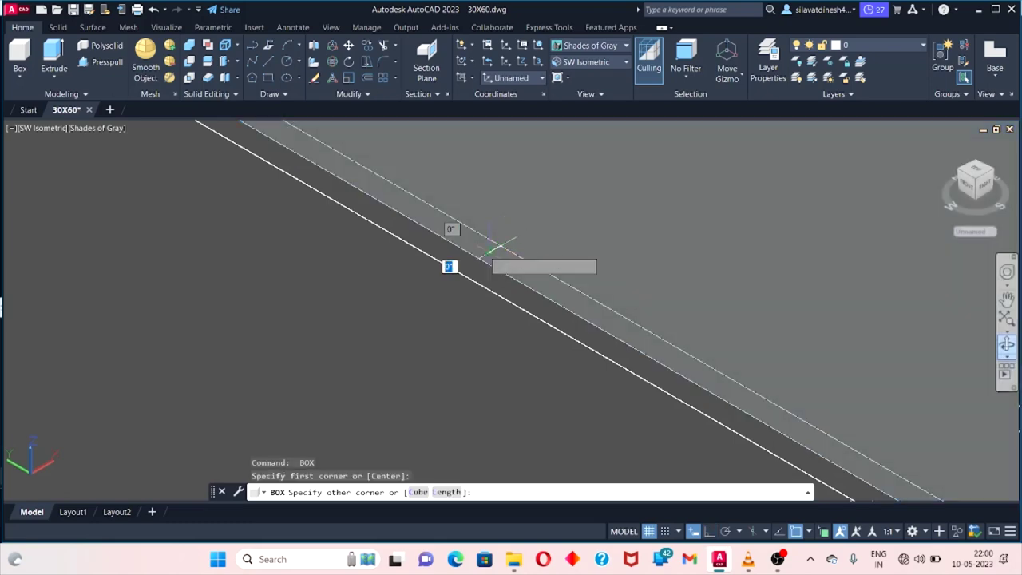
scroll(237, 159, down, 2)
scroll(237, 160, down, 2)
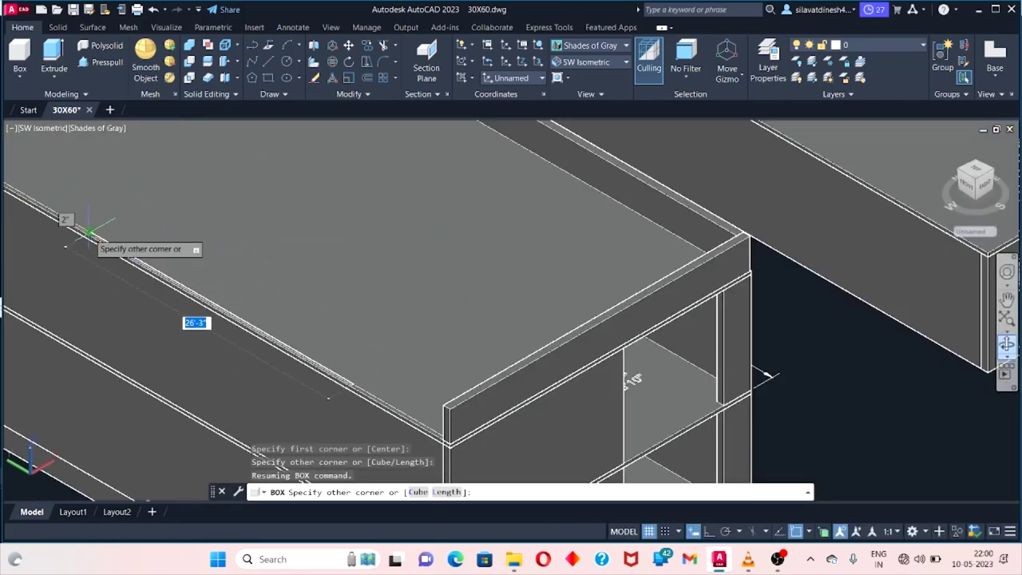
scroll(240, 311, up, 3)
scroll(183, 209, up, 2)
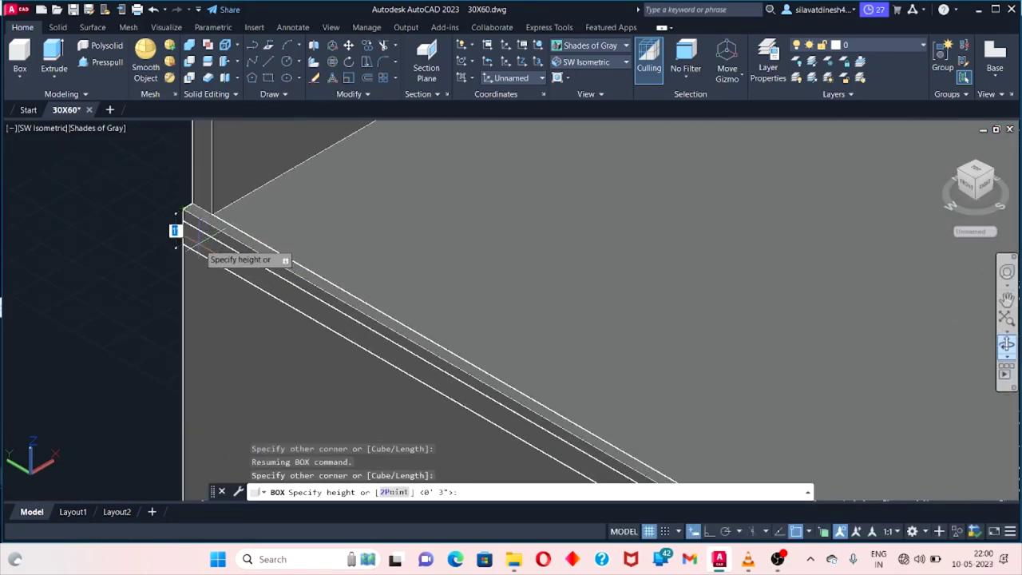
text(3')
key(Return)
Move the new box from its edge base point to its new position.
click(217, 269)
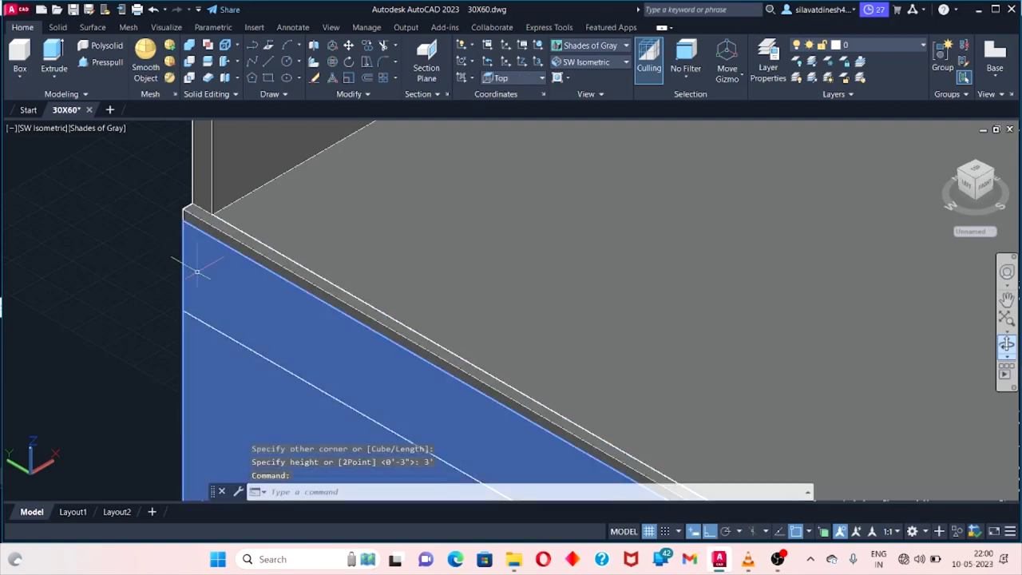
key(Escape)
scroll(270, 326, down, 1)
click(270, 327)
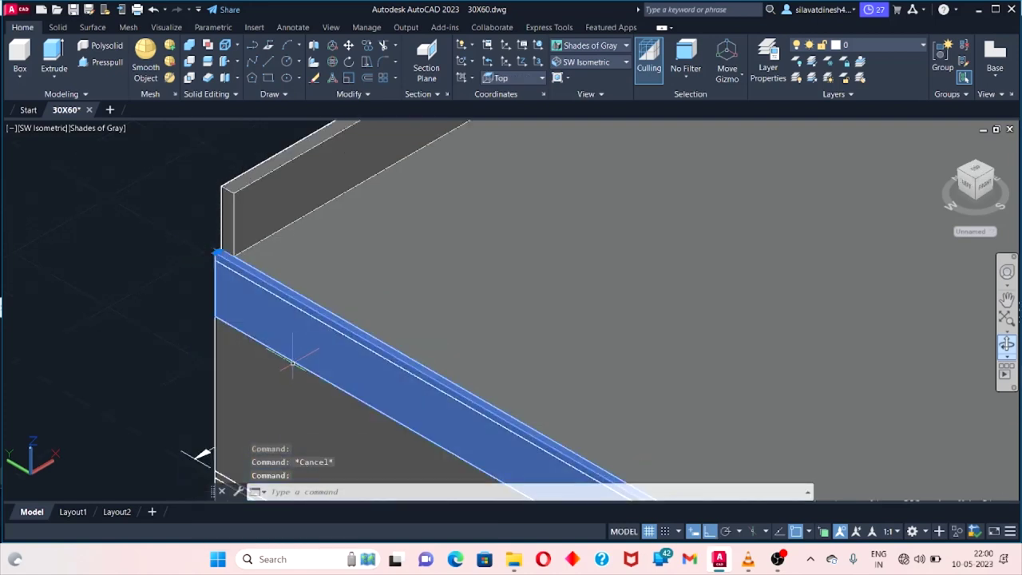
right_click(294, 361)
click(328, 118)
scroll(286, 342, up, 1)
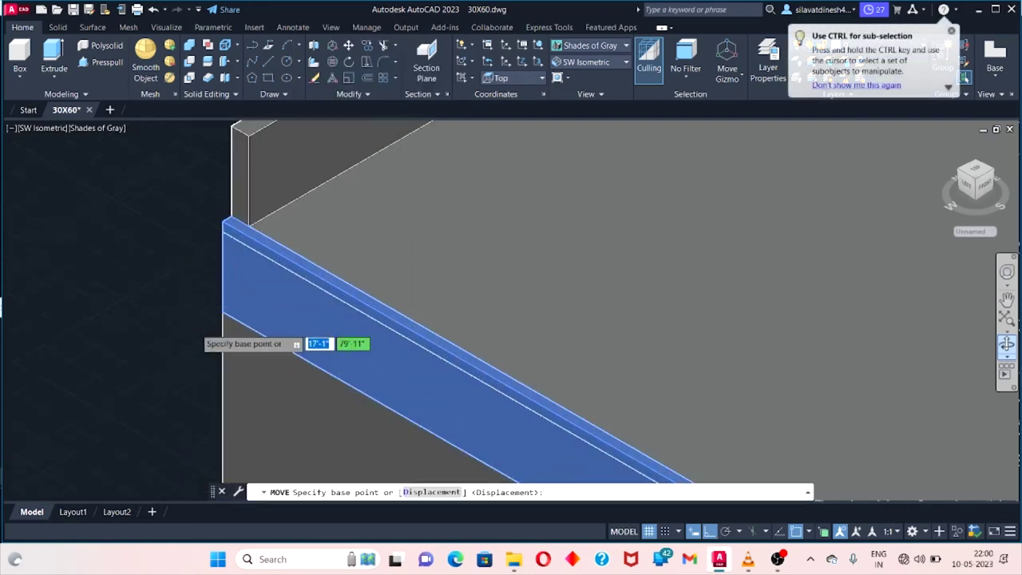
scroll(229, 296, up, 1)
click(228, 296)
scroll(234, 239, up, 2)
scroll(237, 126, down, 1)
click(232, 171)
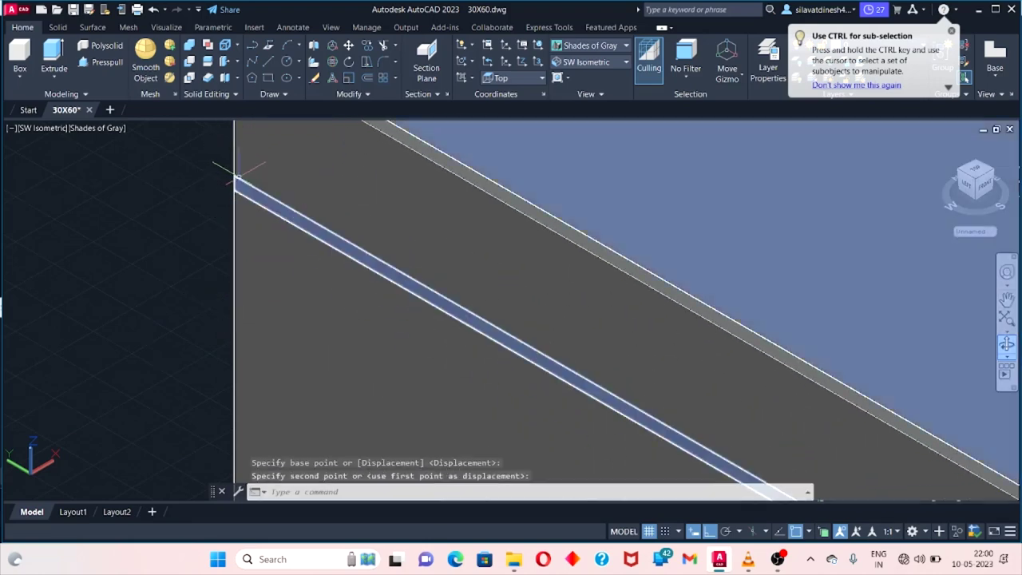
scroll(263, 199, down, 2)
scroll(326, 256, down, 2)
scroll(327, 256, up, 3)
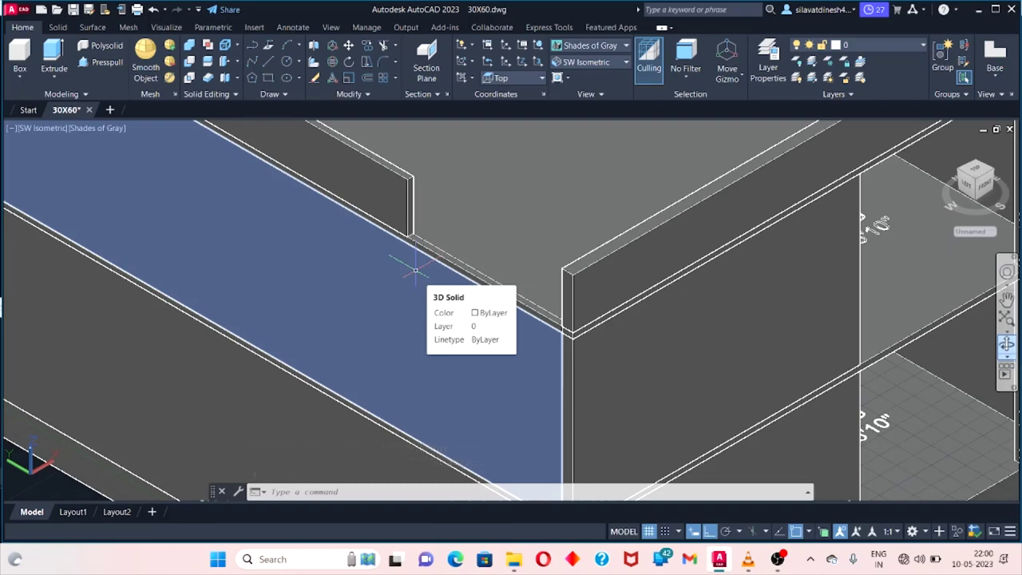
Erase the right upper wall and begin a replacement box.
click(612, 276)
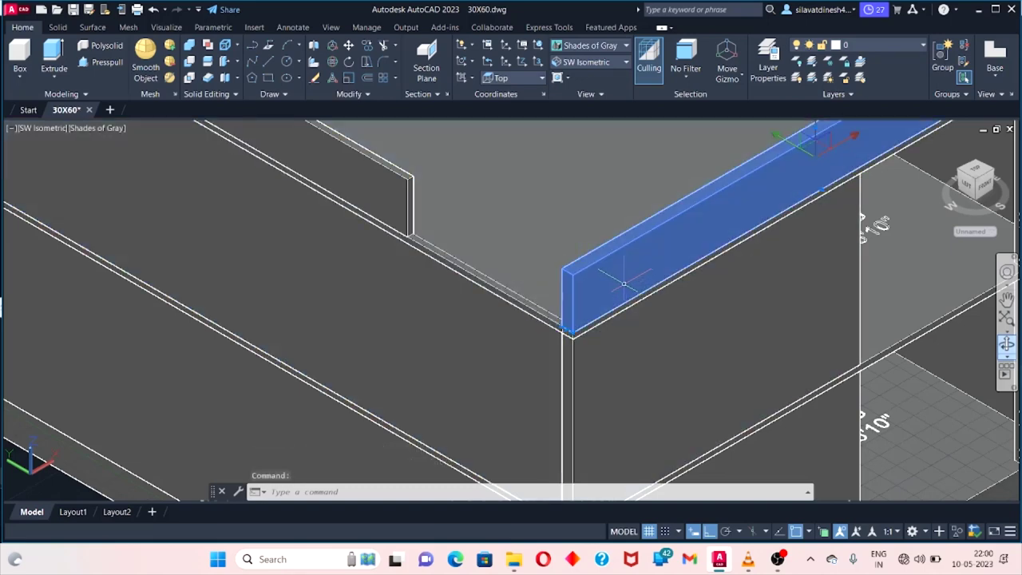
right_click(591, 276)
click(643, 281)
click(20, 56)
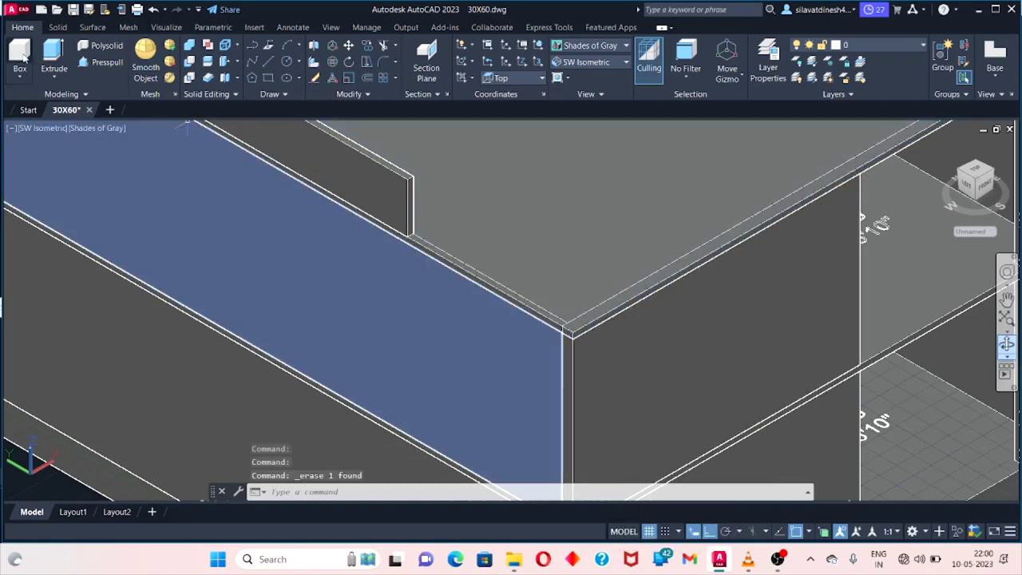
scroll(480, 238, up, 3)
scroll(478, 236, down, 2)
Pick the box corners at the wall end and give the box an 8' height.
click(472, 233)
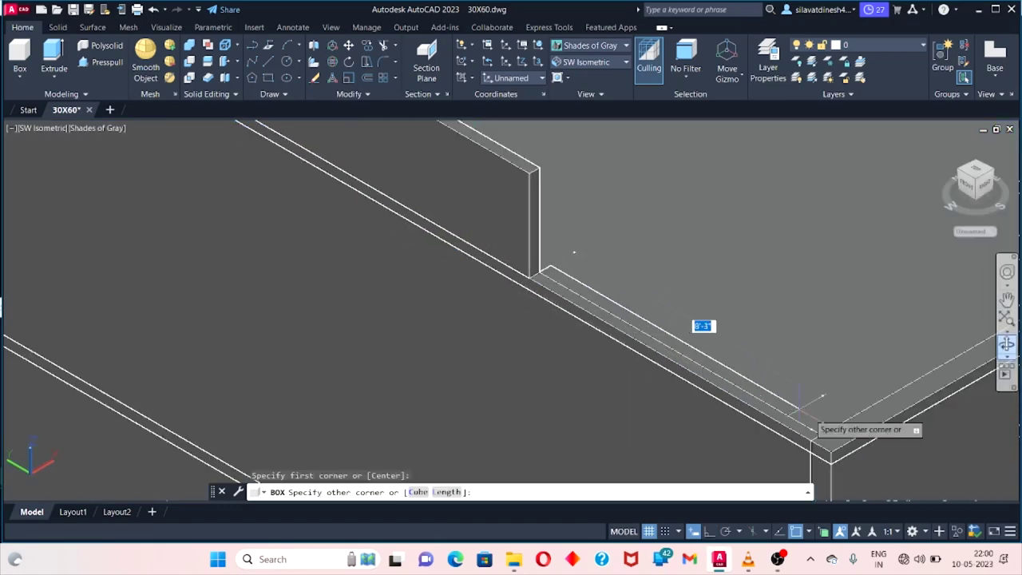
click(810, 441)
text(8')
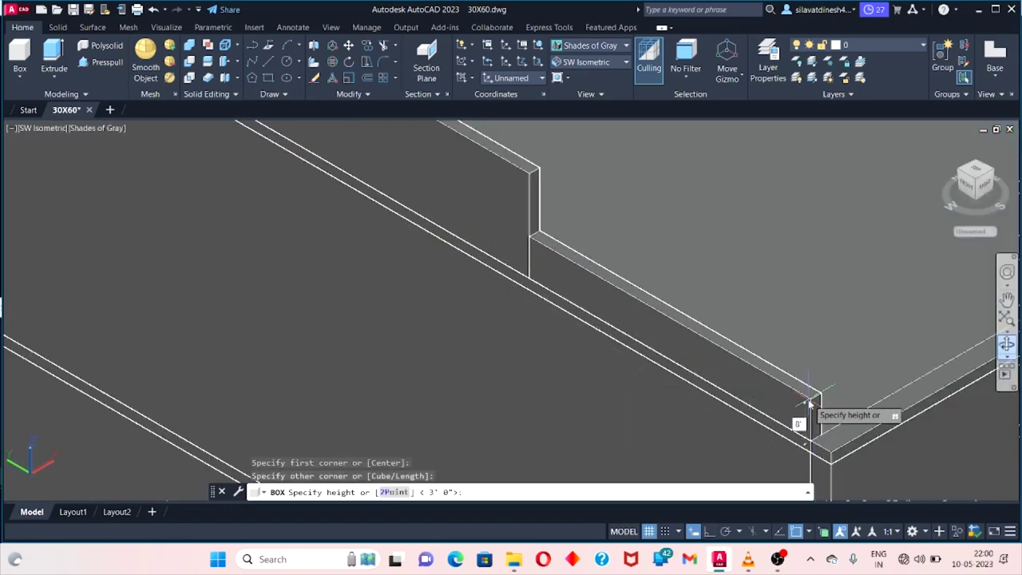
key(Return)
scroll(810, 404, down, 2)
scroll(799, 384, down, 2)
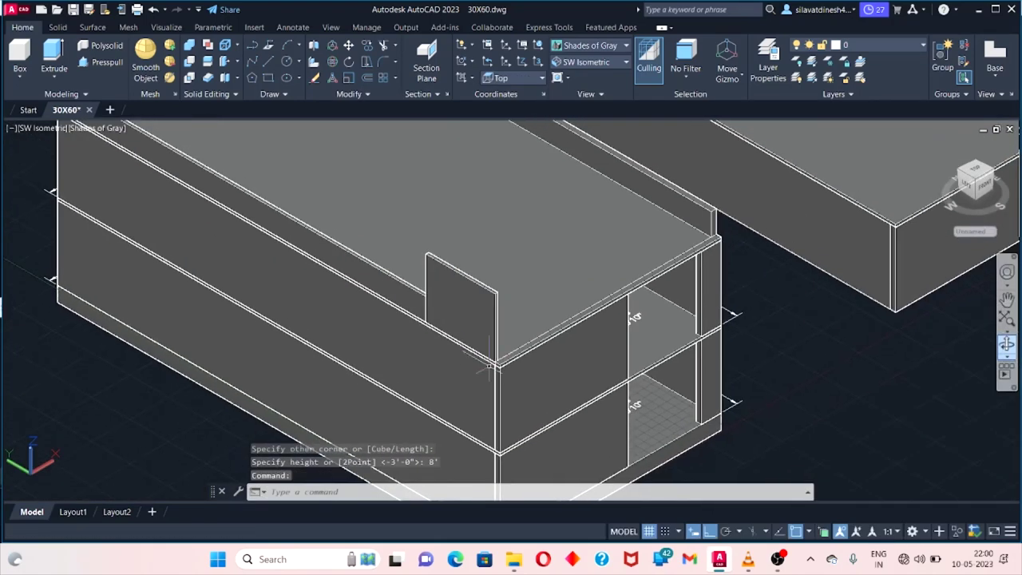
scroll(735, 328, up, 4)
Orbit the model to a near-front view of the slab edge and wall top.
click(853, 307)
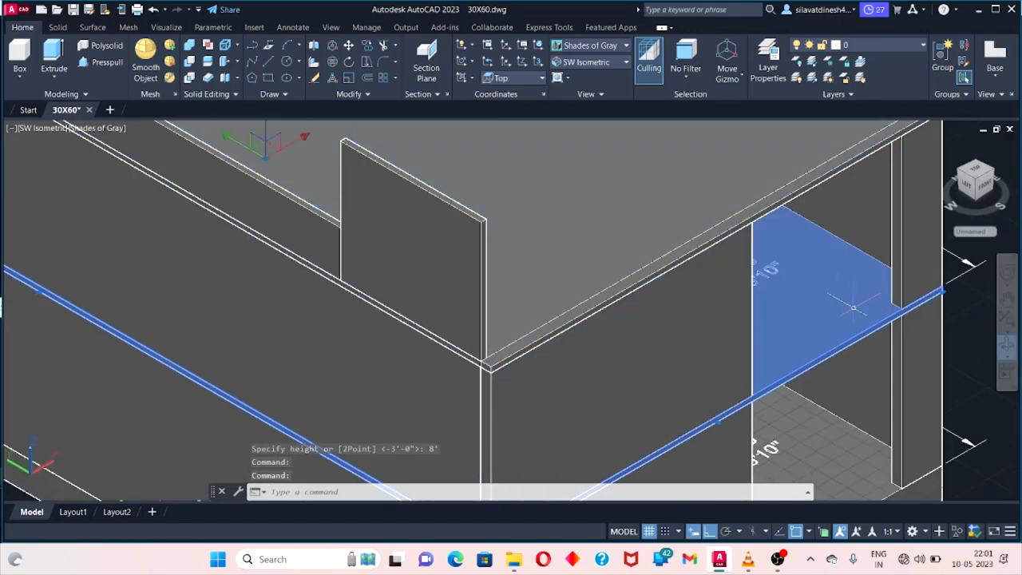
click(1007, 348)
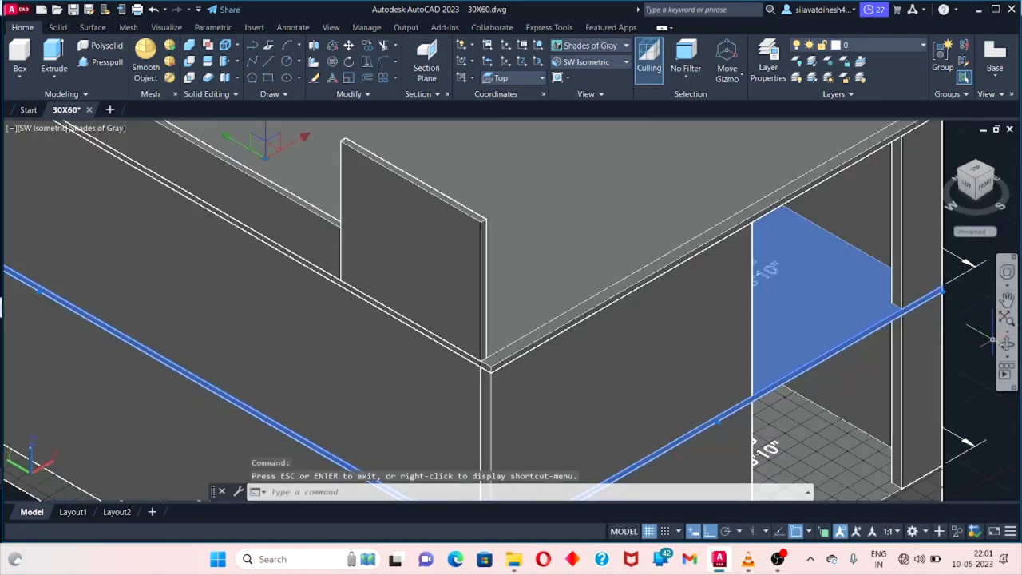
key(Escape)
key(Escape)
click(1007, 347)
drag(718, 319, 559, 312)
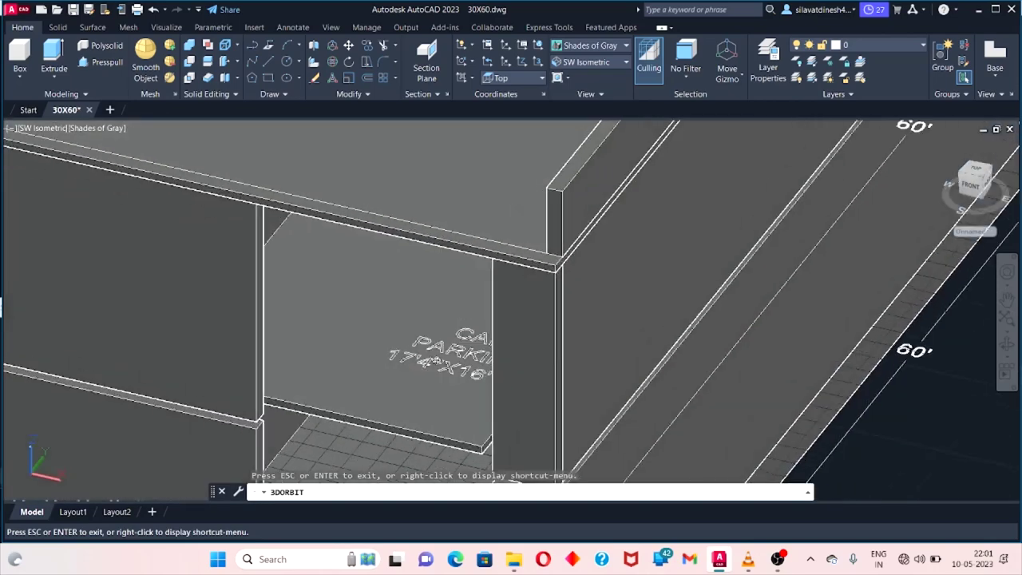
drag(358, 311, 598, 299)
scroll(657, 370, up, 5)
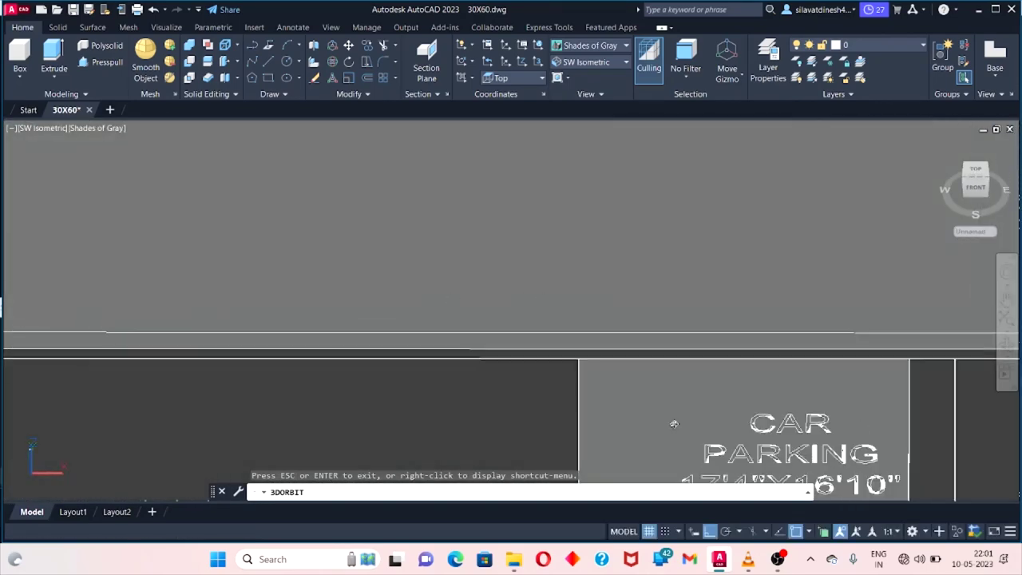
mouse_move(682, 392)
mouse_down()
mouse_move(660, 356)
mouse_move(520, 338)
mouse_move(584, 370)
mouse_move(644, 331)
mouse_move(632, 370)
mouse_move(657, 269)
mouse_move(638, 219)
mouse_move(630, 480)
mouse_move(530, 294)
mouse_move(500, 129)
mouse_up()
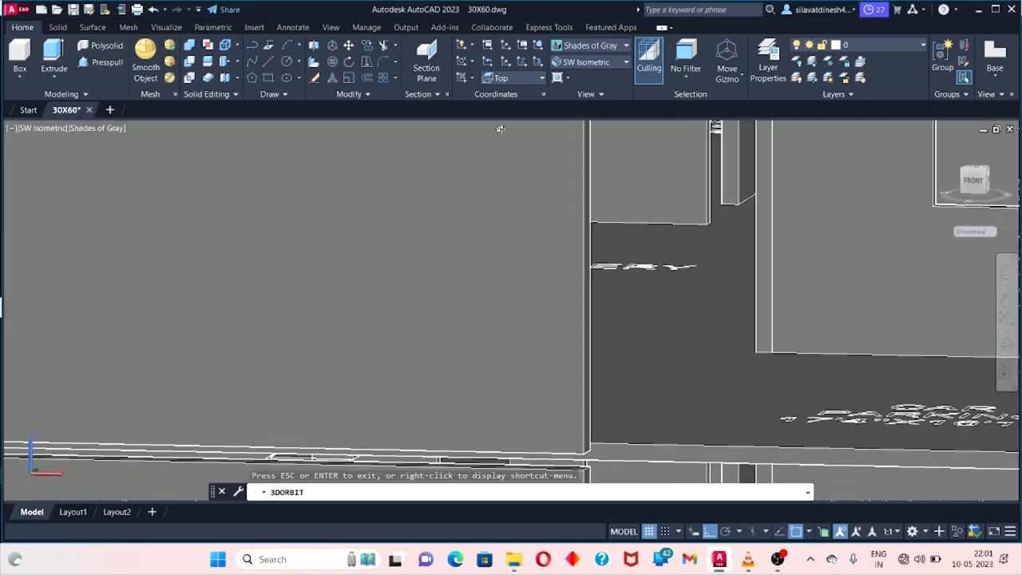
key(Escape)
mouse_move(548, 210)
shift+middle_down()
mouse_move(612, 233)
mouse_move(456, 201)
mouse_move(416, 209)
shift+middle_up()
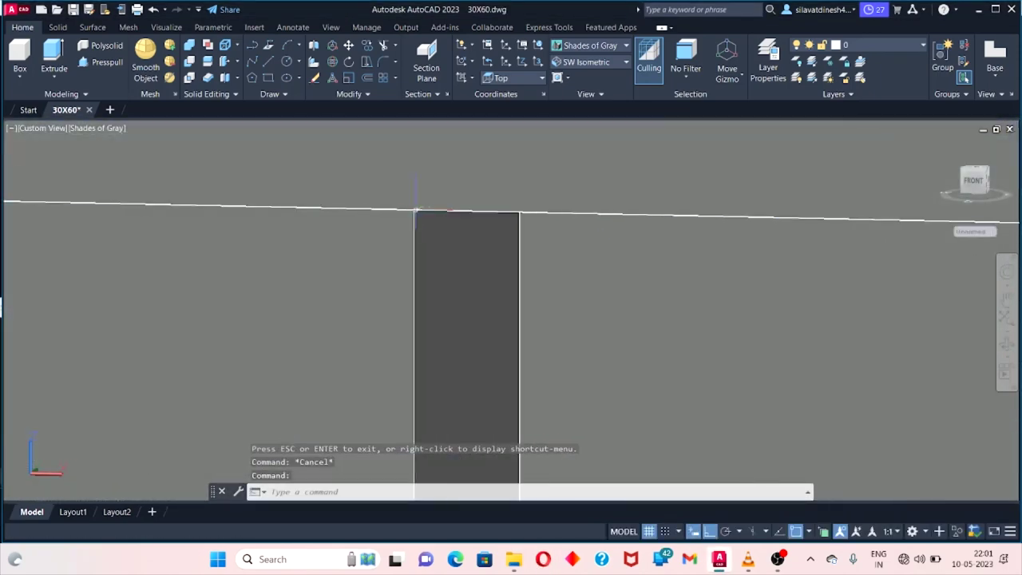
Start a 3D polyline (3DPOLY) at the wall top, cancel it, and switch to SW Isometric view.
text(3S)
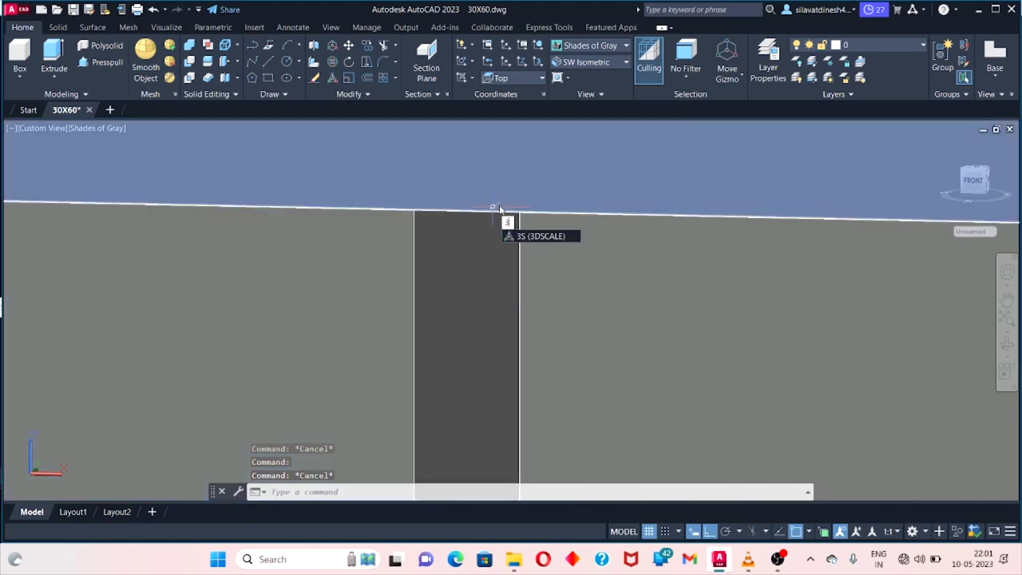
text(dp)
key(Return)
click(414, 210)
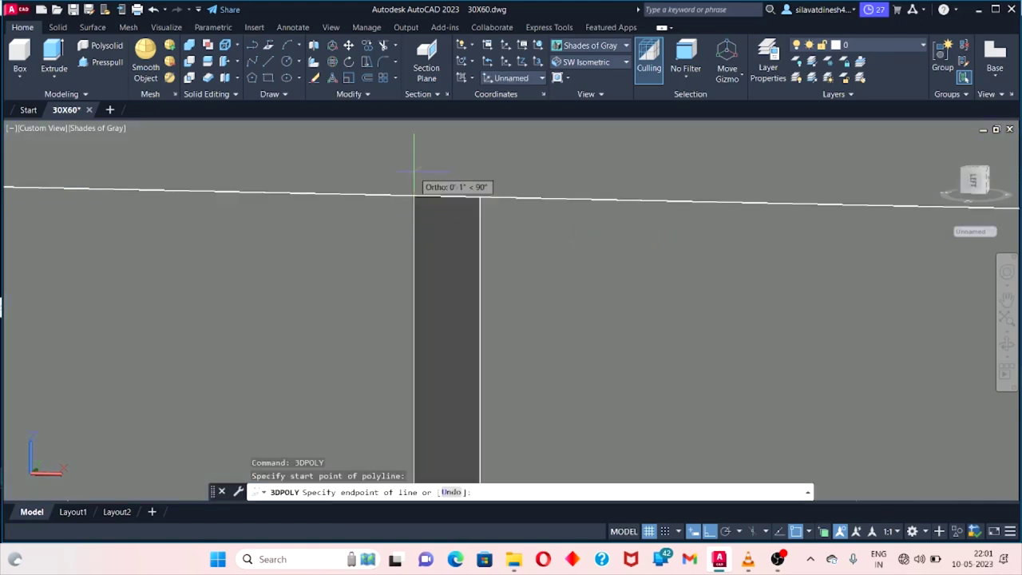
mouse_move(415, 187)
shift+middle_down()
mouse_move(416, 258)
mouse_move(415, 187)
shift+middle_up()
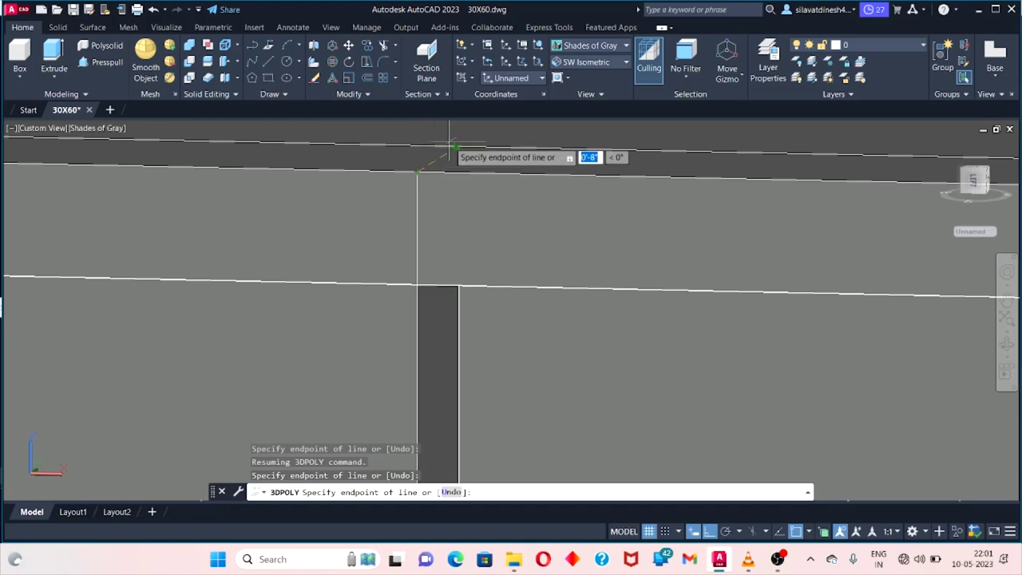
key(Escape)
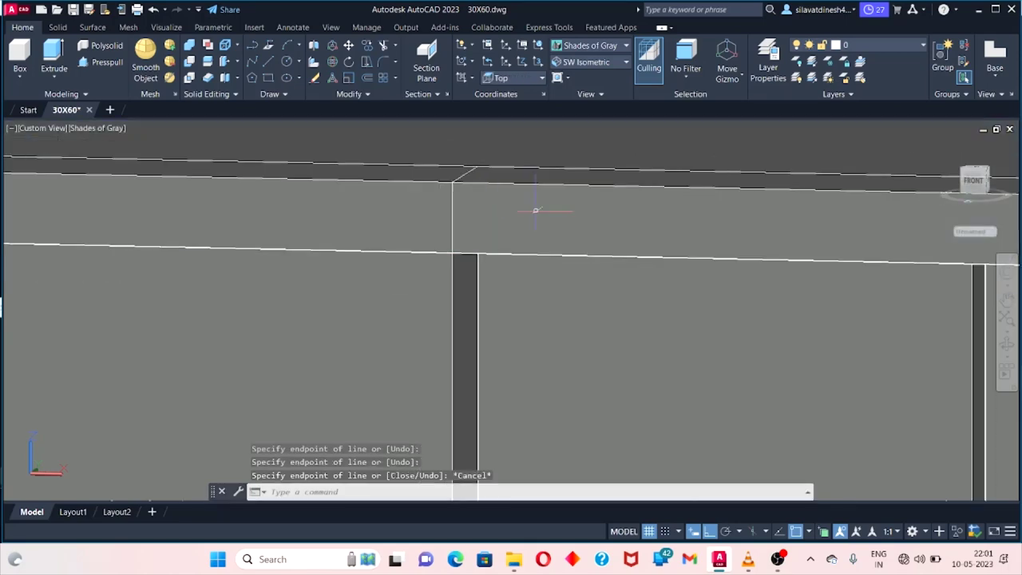
click(596, 63)
click(587, 157)
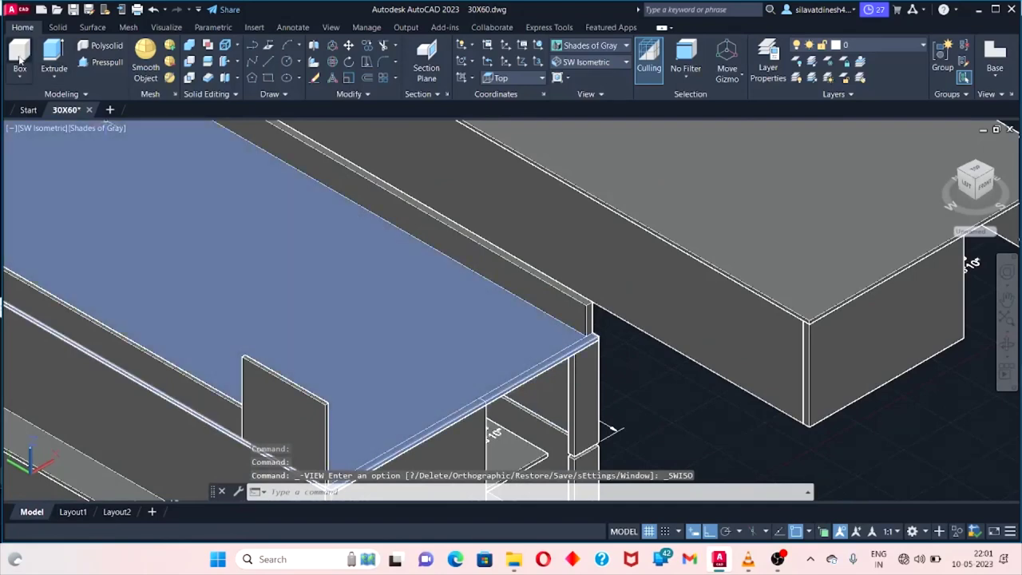
Draw a 3'-high solid box at the roof corner.
click(20, 60)
scroll(559, 320, up, 3)
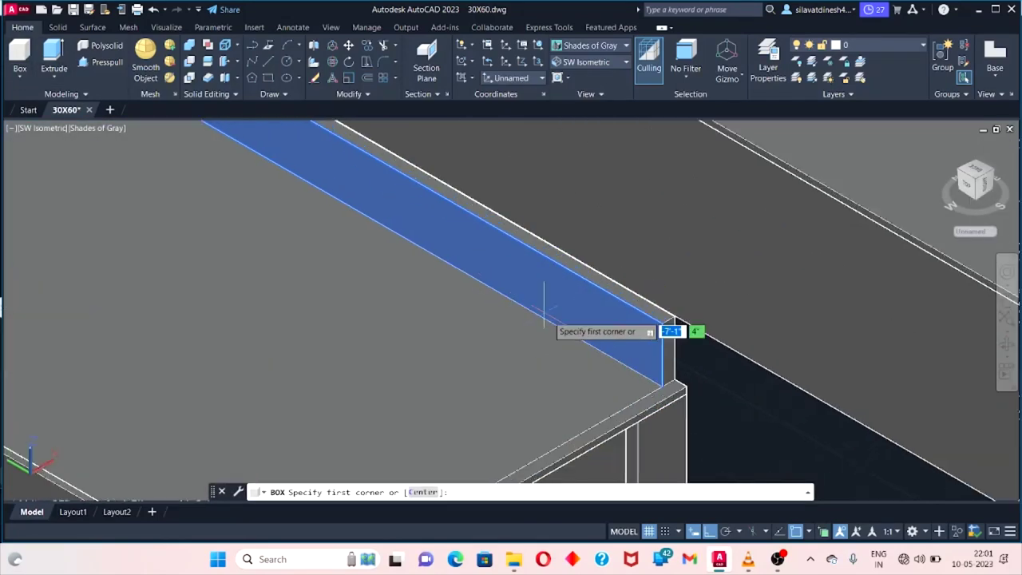
scroll(730, 401, up, 2)
click(730, 409)
scroll(641, 422, down, 2)
scroll(498, 263, down, 2)
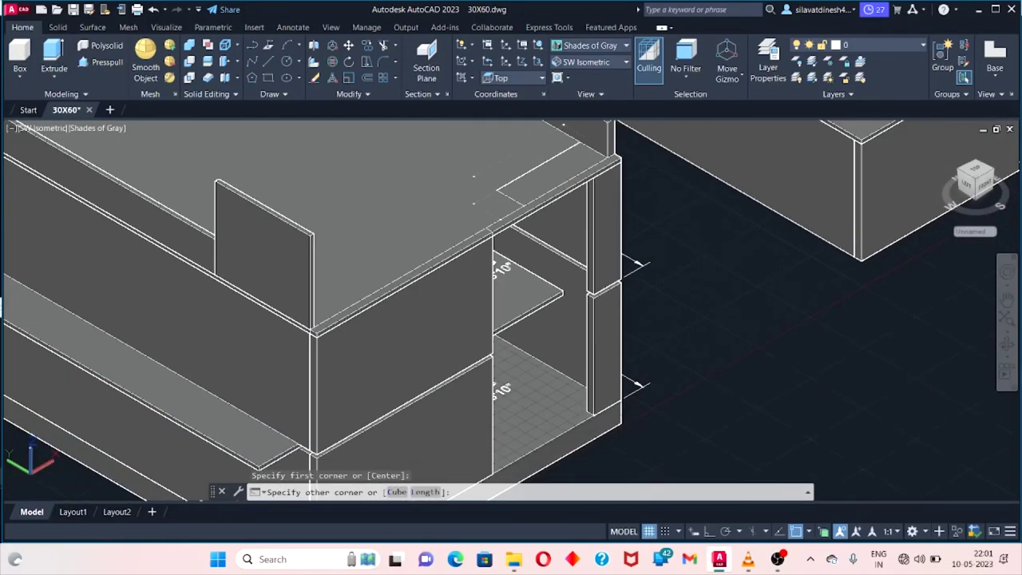
scroll(497, 239, up, 4)
click(529, 240)
click(524, 212)
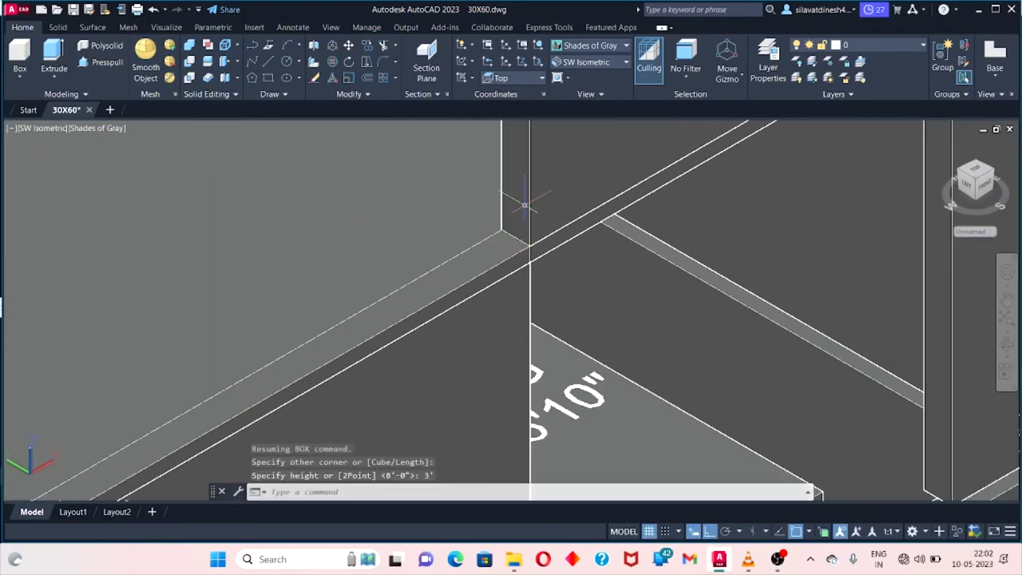
Draw an 8'-high wall box at the wall corner.
click(20, 56)
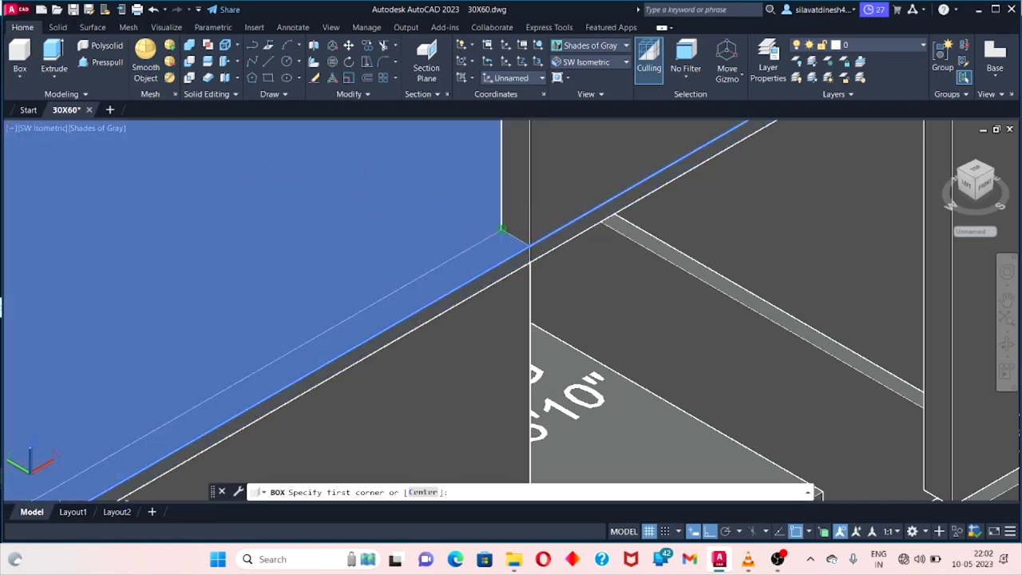
scroll(430, 303, down, 2)
click(158, 444)
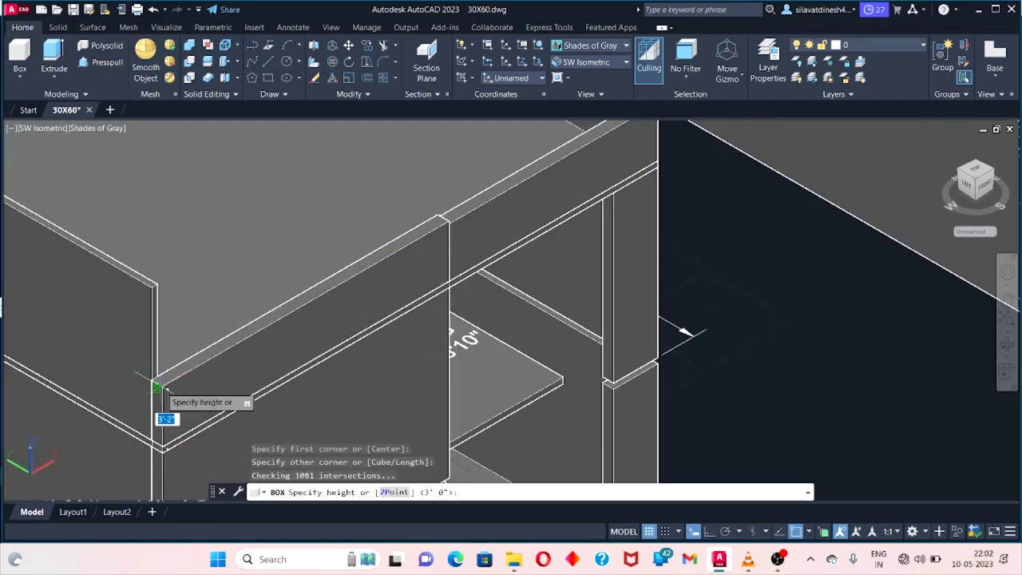
text(')
key(Return)
scroll(205, 353, down, 2)
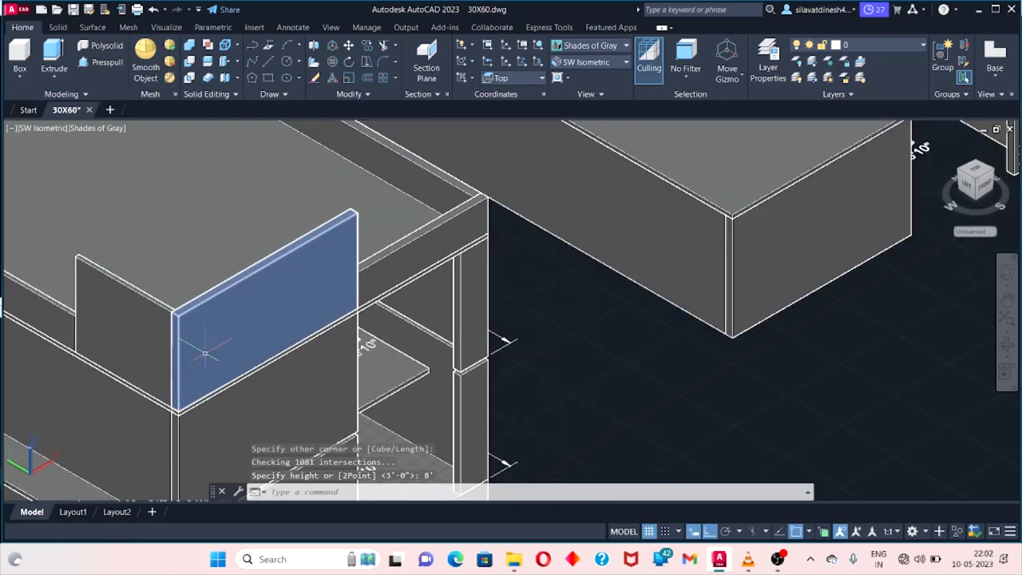
Start copying the new wall from its corner base point, then cancel the copy.
right_click(205, 363)
click(237, 131)
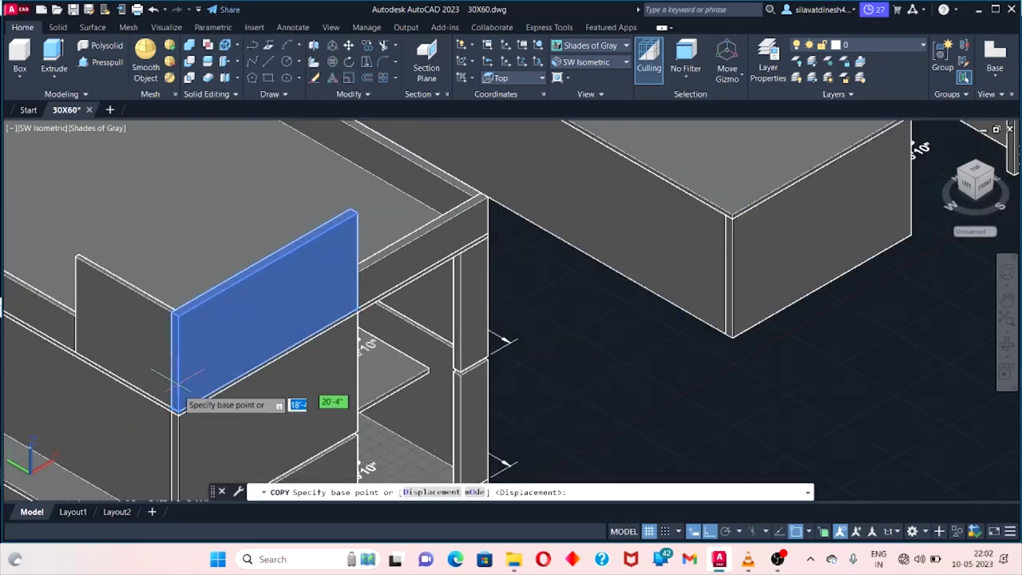
scroll(180, 420, up, 3)
scroll(180, 421, up, 2)
click(165, 422)
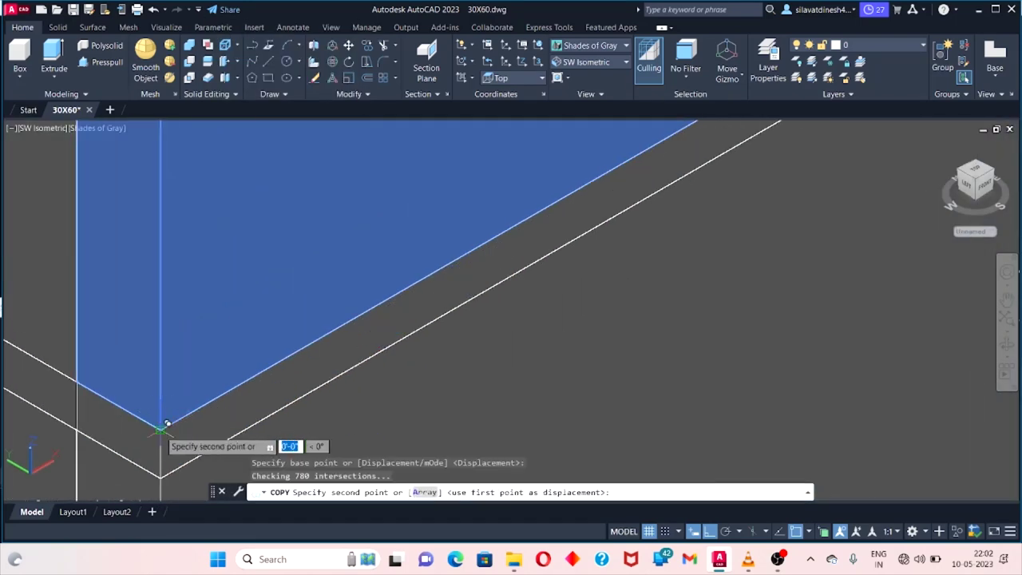
scroll(83, 383, down, 3)
scroll(112, 339, down, 2)
scroll(111, 340, up, 4)
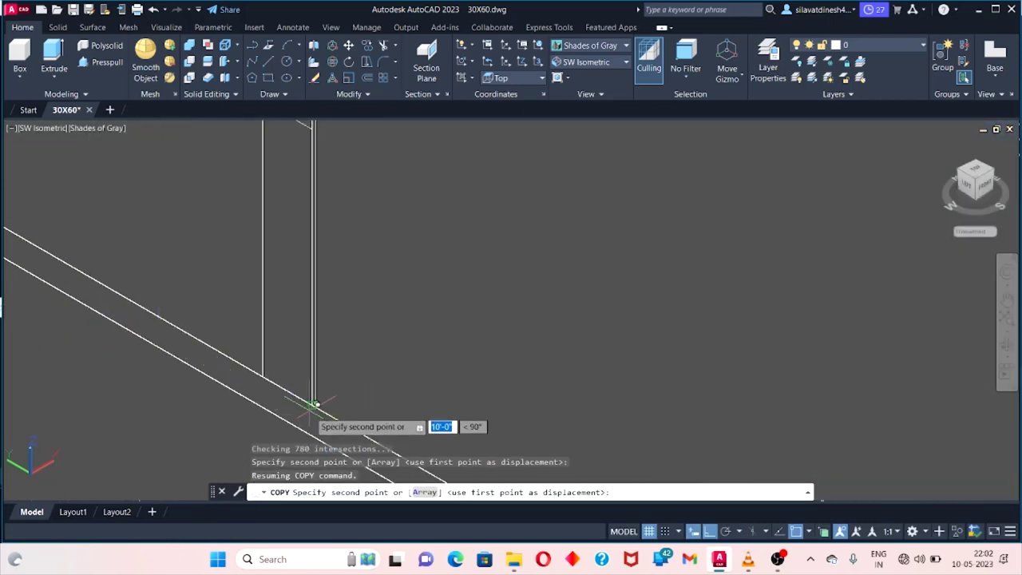
scroll(319, 398, down, 3)
key(Escape)
Select the small wall panel and begin copying it with Copy Selection.
scroll(445, 346, up, 2)
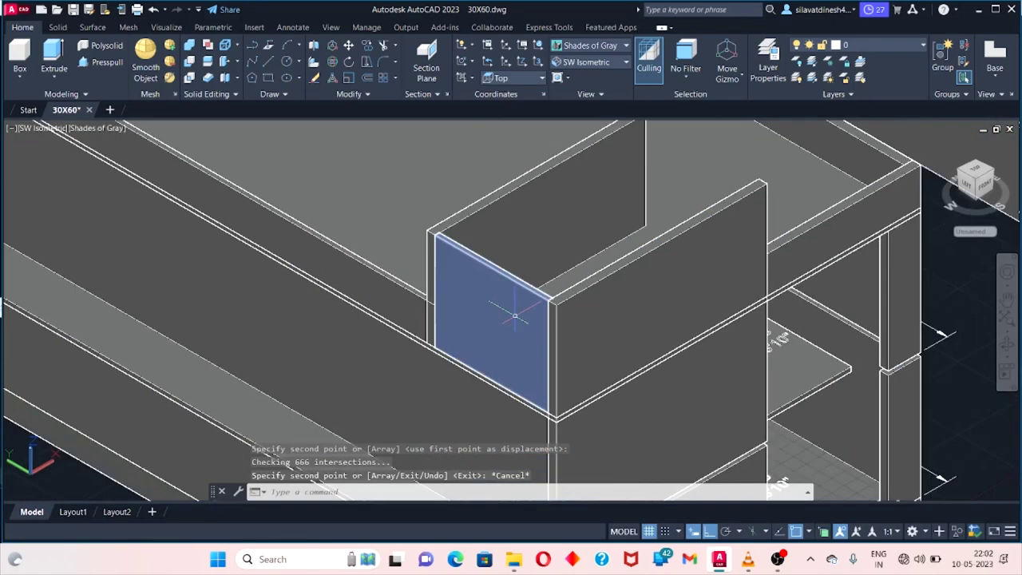
click(507, 327)
right_click(506, 328)
click(553, 312)
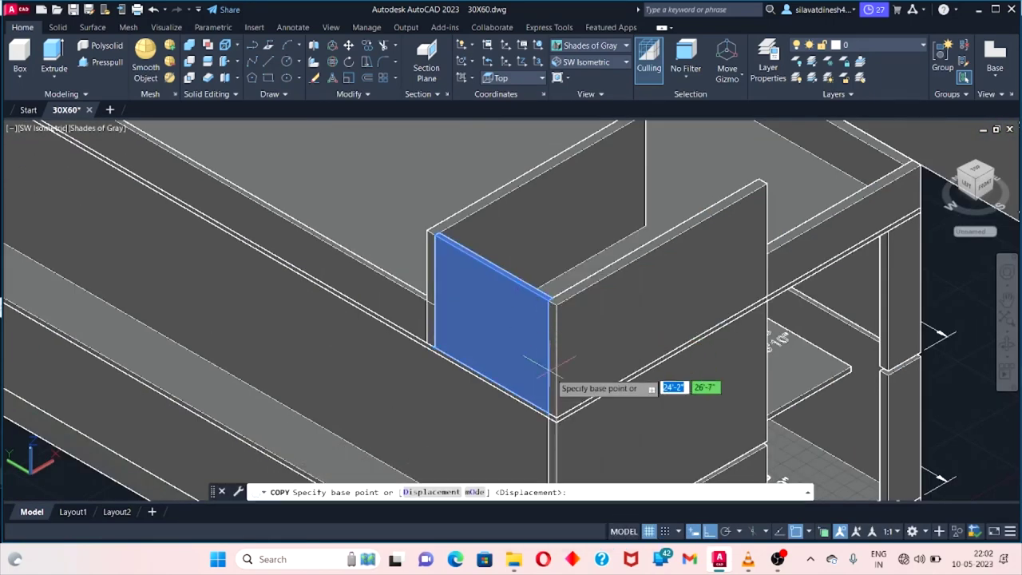
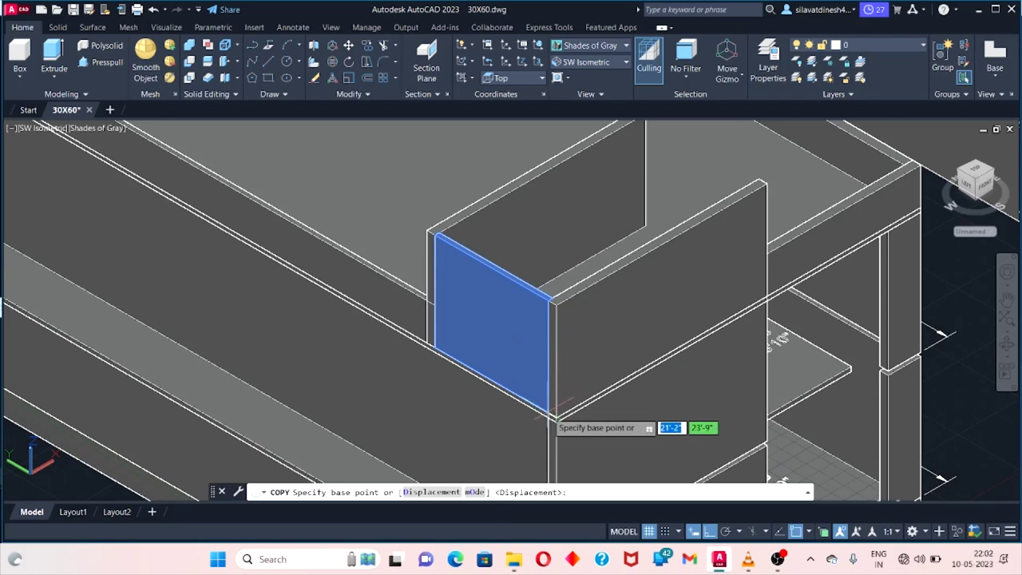
Copy the wall panel to the stair enclosure corner.
click(551, 298)
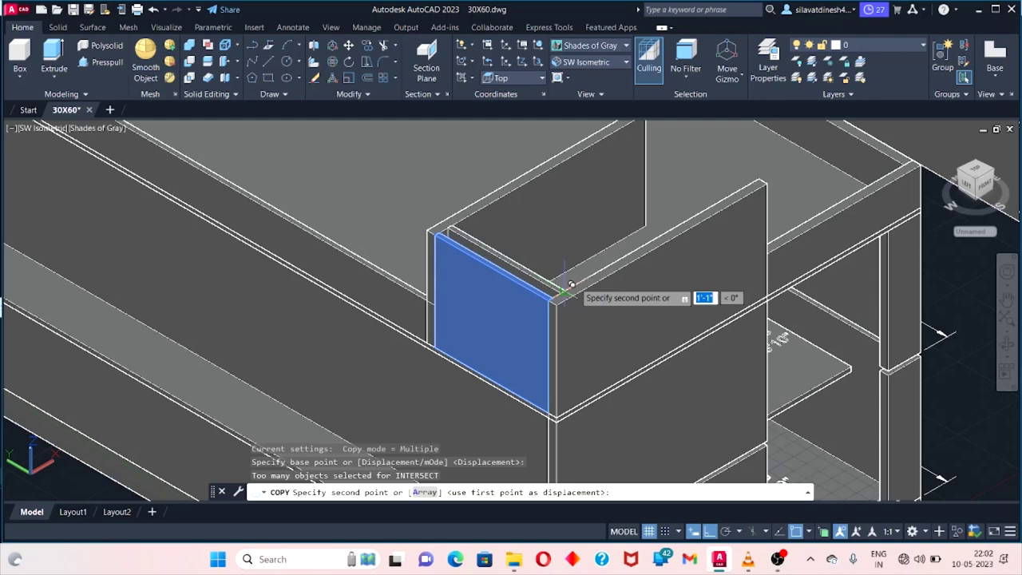
click(765, 174)
key(Escape)
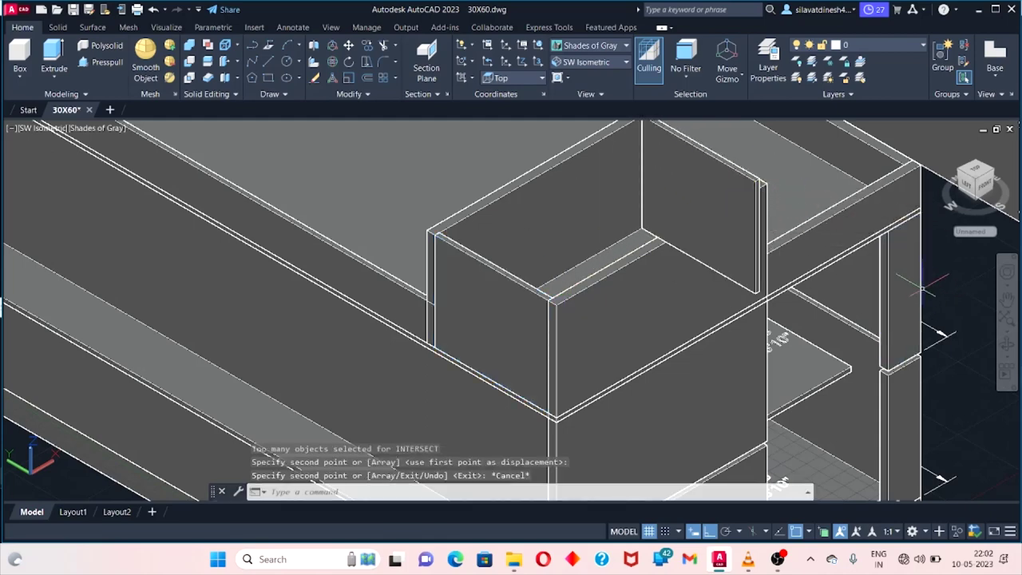
key(Escape)
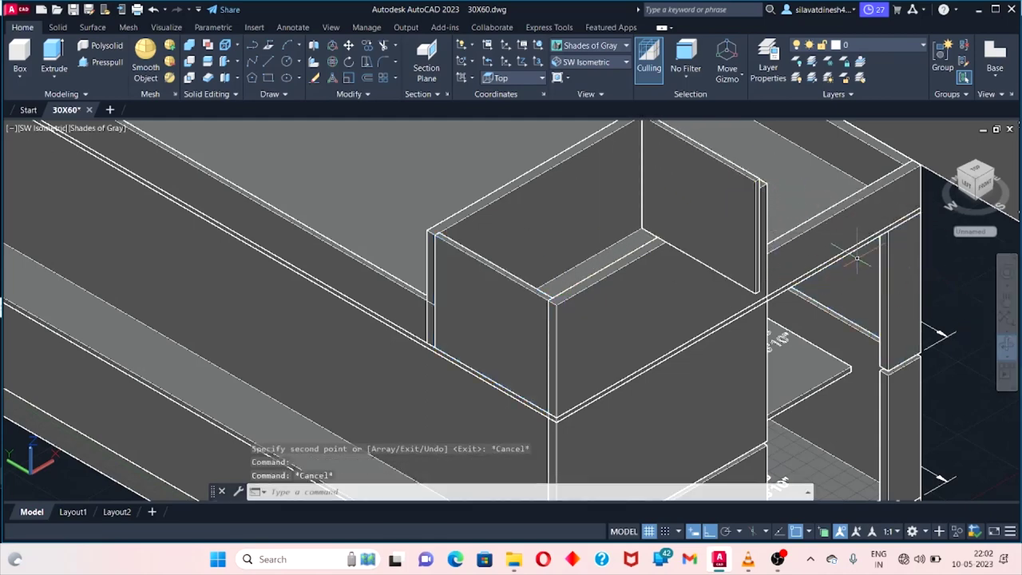
Orbit the model and erase the stray floating wall panel.
scroll(701, 294, down, 5)
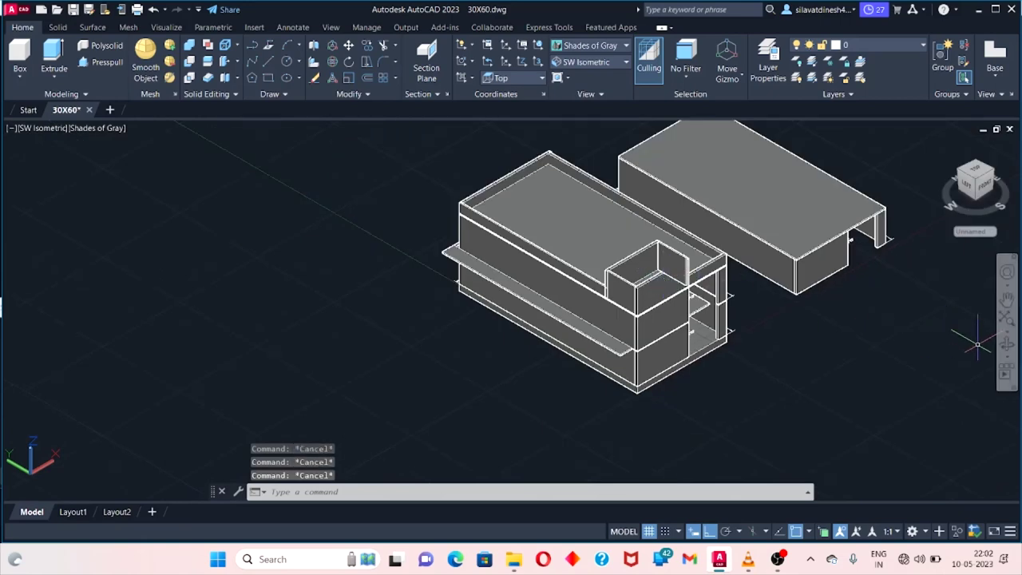
click(1007, 345)
mouse_move(687, 323)
mouse_down()
mouse_move(433, 307)
mouse_move(290, 337)
mouse_up()
key(Escape)
click(264, 204)
right_click(262, 200)
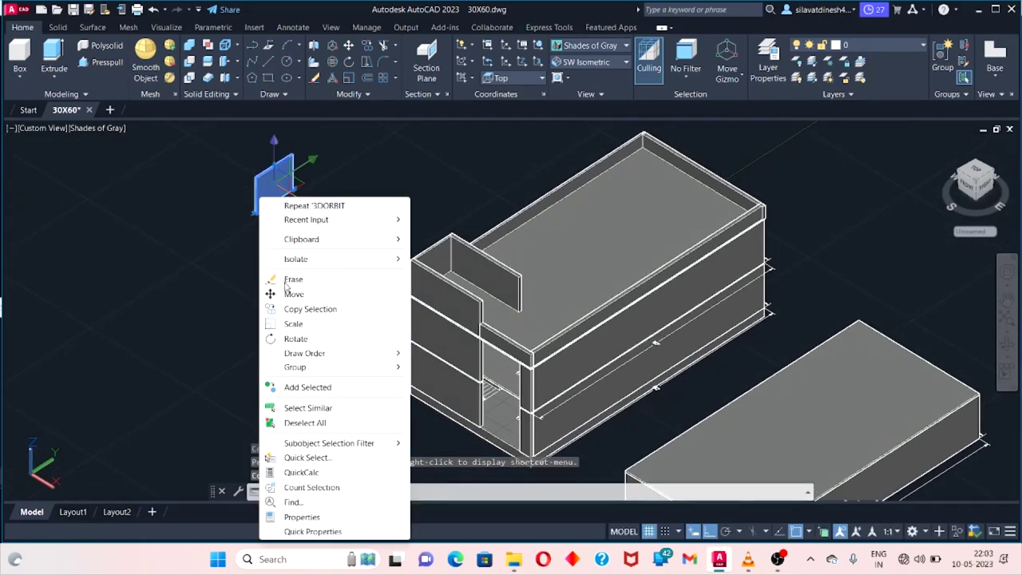
click(293, 279)
Select the enclosure's wall panel and start a Copy Selection of it.
scroll(472, 255, up, 5)
click(415, 232)
right_click(436, 234)
key(Escape)
right_click(441, 233)
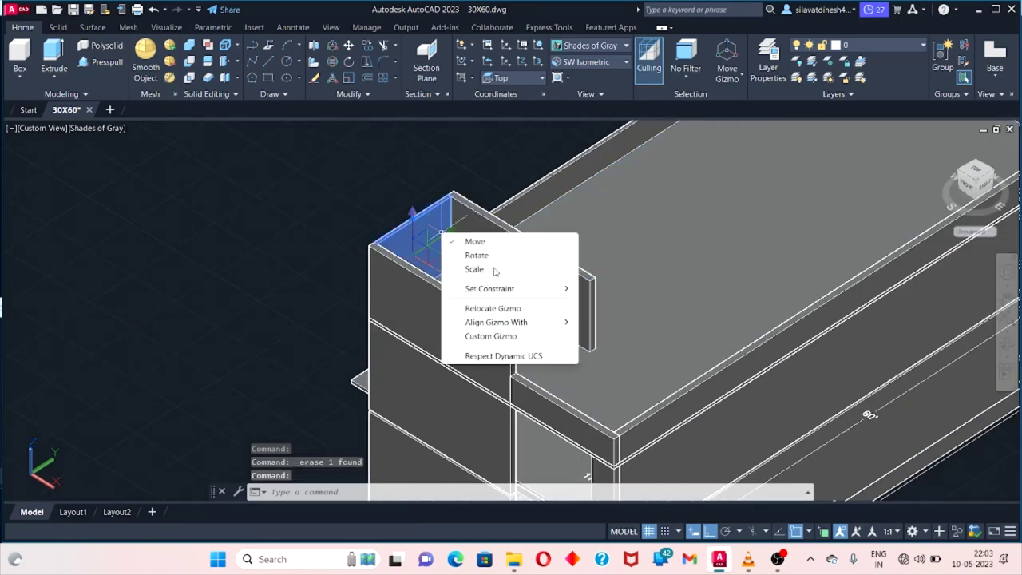
key(Escape)
right_click(431, 227)
click(477, 304)
scroll(450, 281, up, 3)
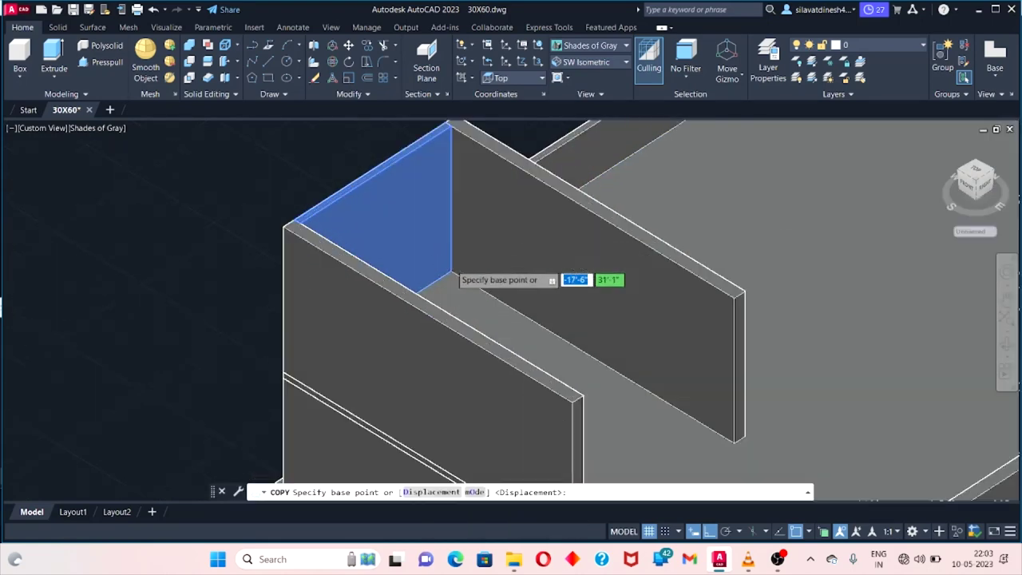
scroll(447, 284, up, 2)
Place the copied panel at the far enclosure corner and orbit to face the front.
click(447, 288)
middle_drag(738, 416, 493, 354)
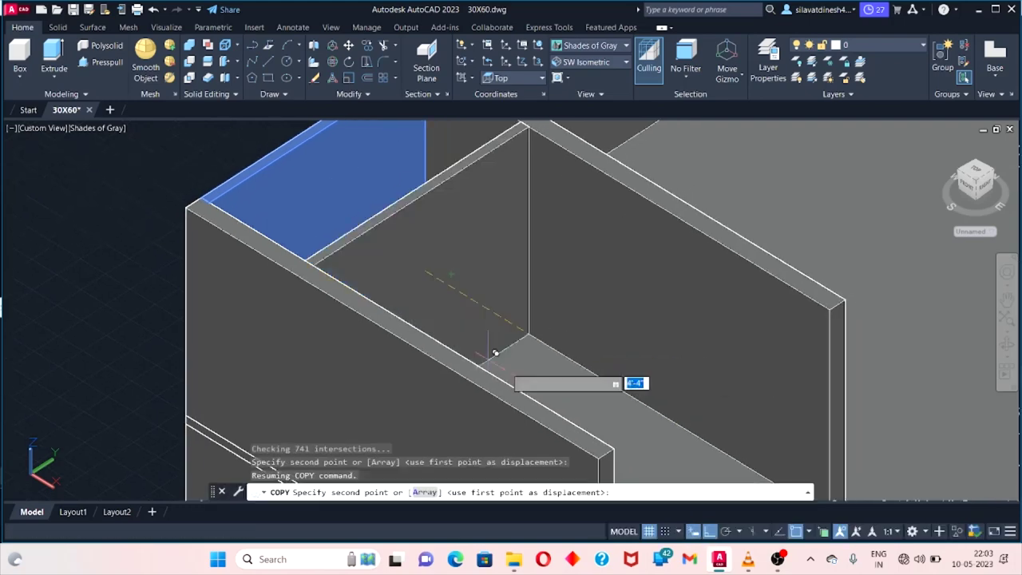
scroll(493, 353, up, 3)
click(359, 294)
scroll(359, 292, down, 4)
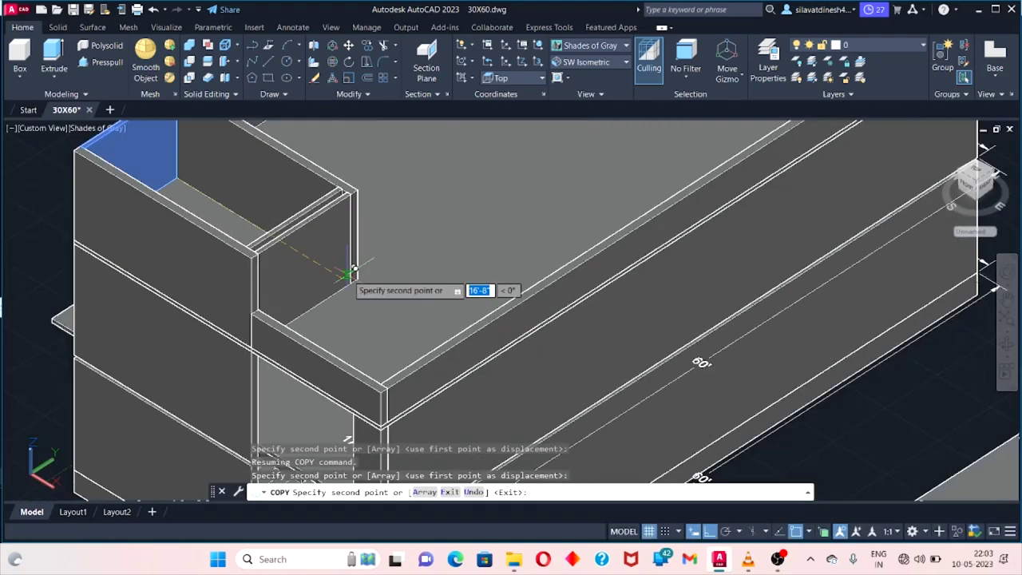
key(Escape)
scroll(278, 252, down, 2)
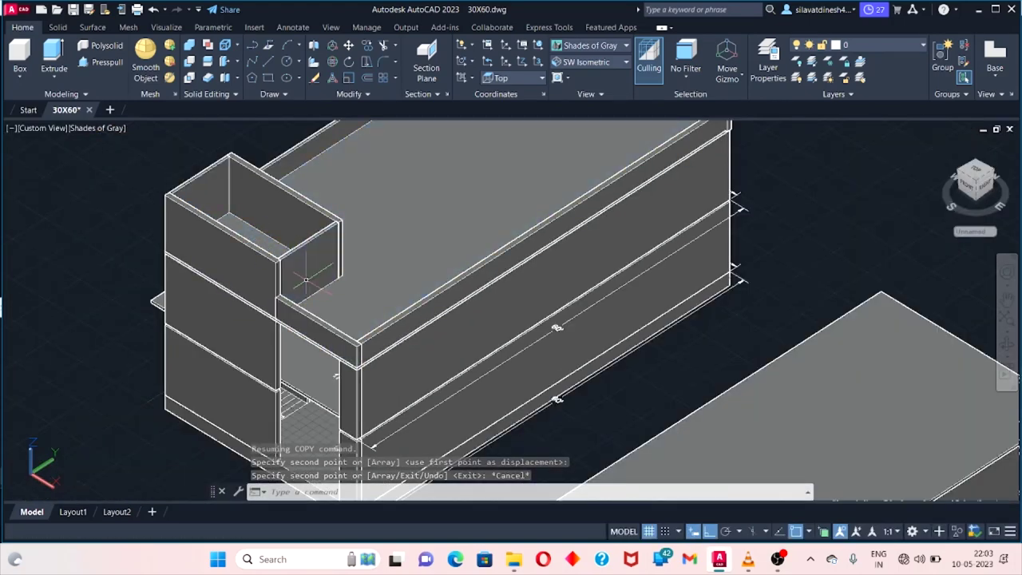
mouse_move(514, 313)
shift+middle_down()
mouse_move(683, 301)
mouse_move(712, 336)
mouse_move(680, 365)
mouse_move(261, 355)
shift+middle_up()
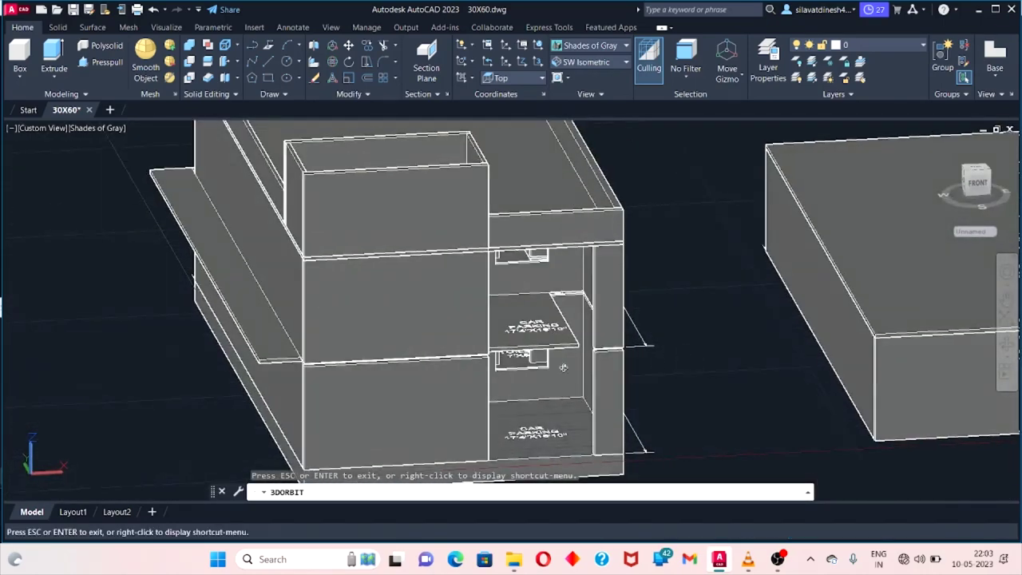
Move the long floor slab so its corner snaps onto the building's wall corner.
click(259, 341)
right_click(264, 341)
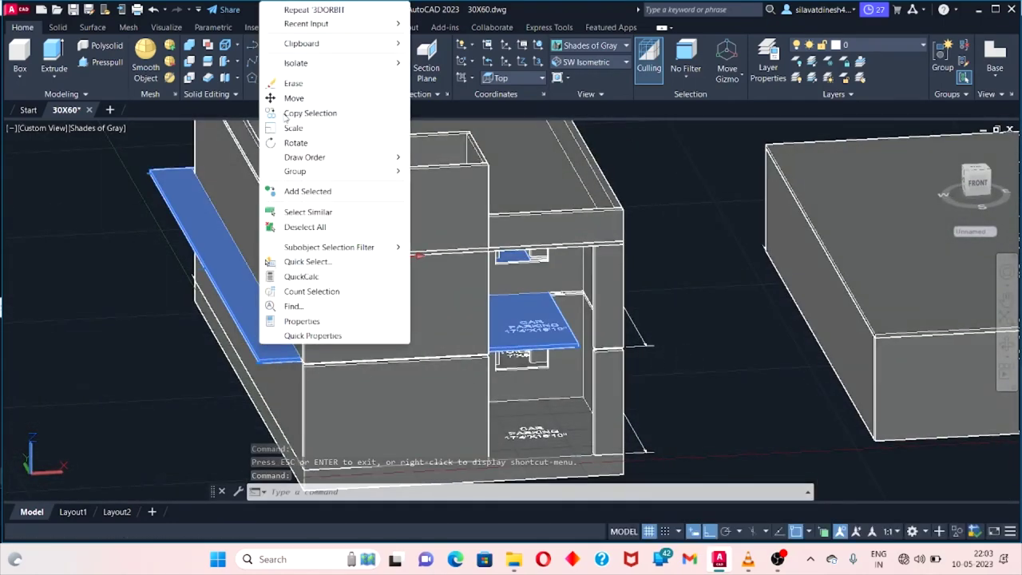
click(293, 97)
scroll(410, 369, up, 5)
click(411, 369)
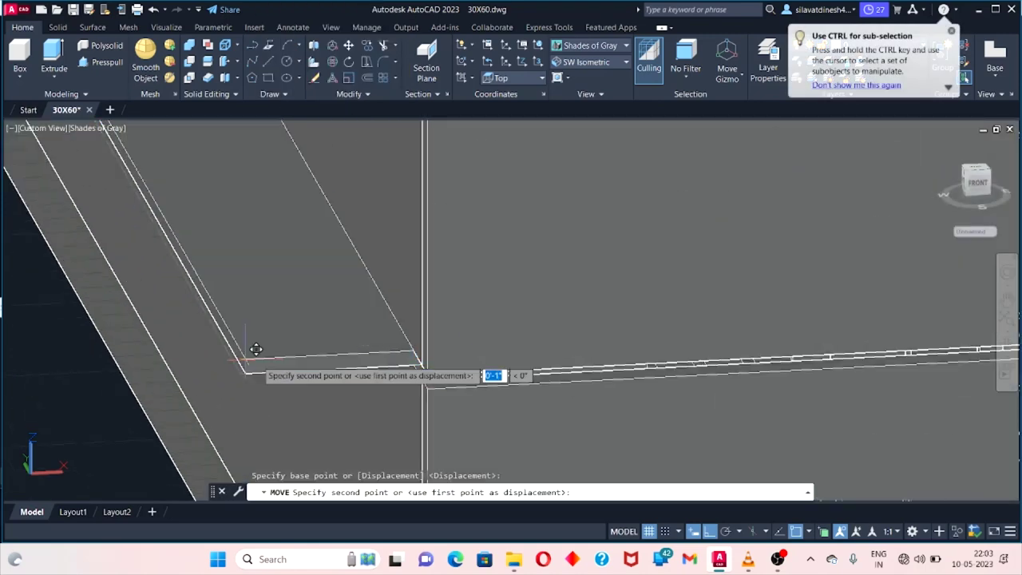
click(431, 352)
scroll(431, 353, down, 3)
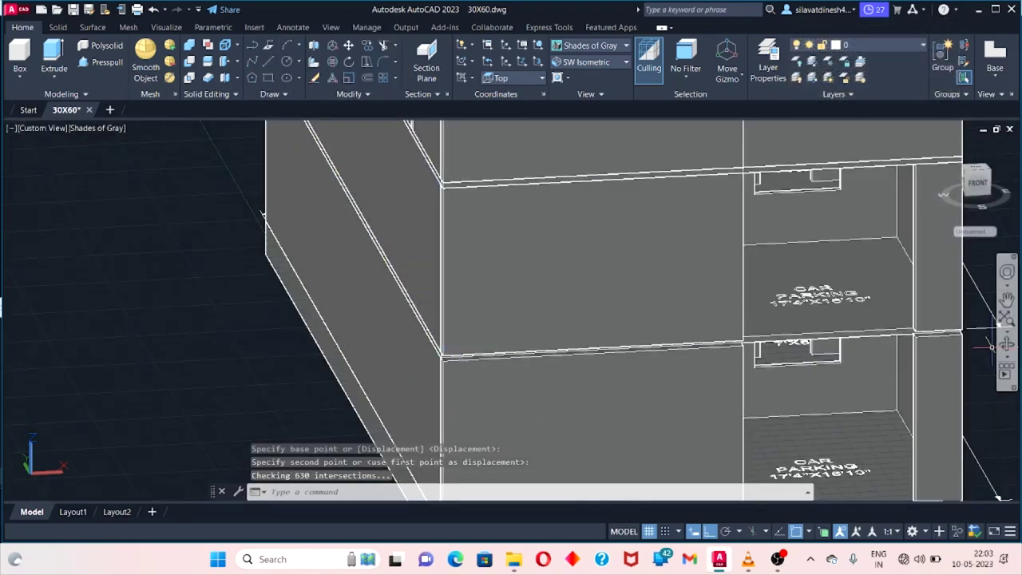
Check the slab position from low and high orbits, Top view, and a perspective view.
shift+middle_drag(943, 360, 950, 362)
mouse_move(949, 362)
mouse_down()
mouse_move(596, 408)
mouse_move(153, 379)
mouse_move(228, 365)
mouse_move(325, 251)
mouse_up()
mouse_move(320, 434)
mouse_down()
mouse_move(721, 405)
mouse_move(613, 87)
mouse_up()
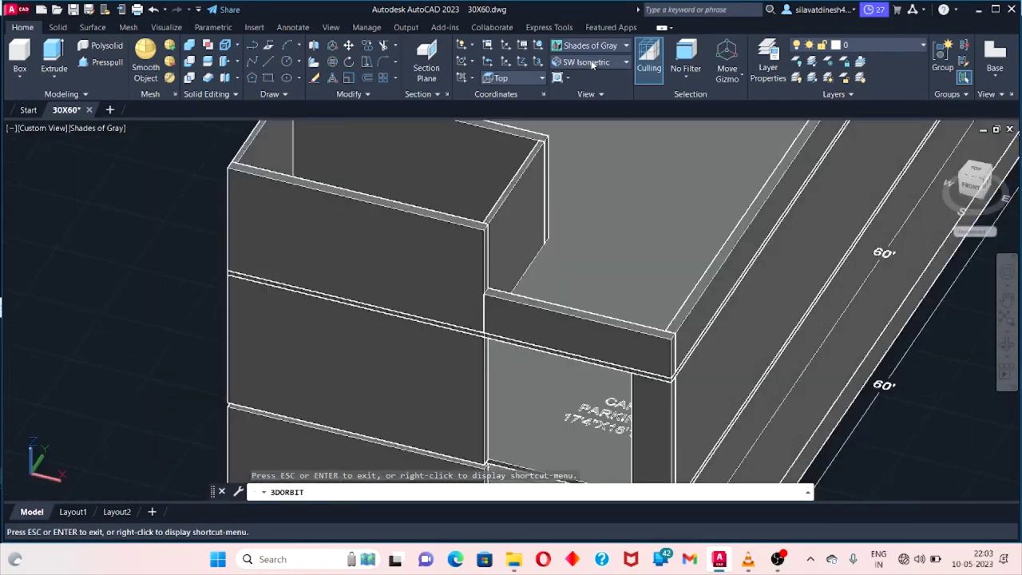
click(592, 64)
click(583, 78)
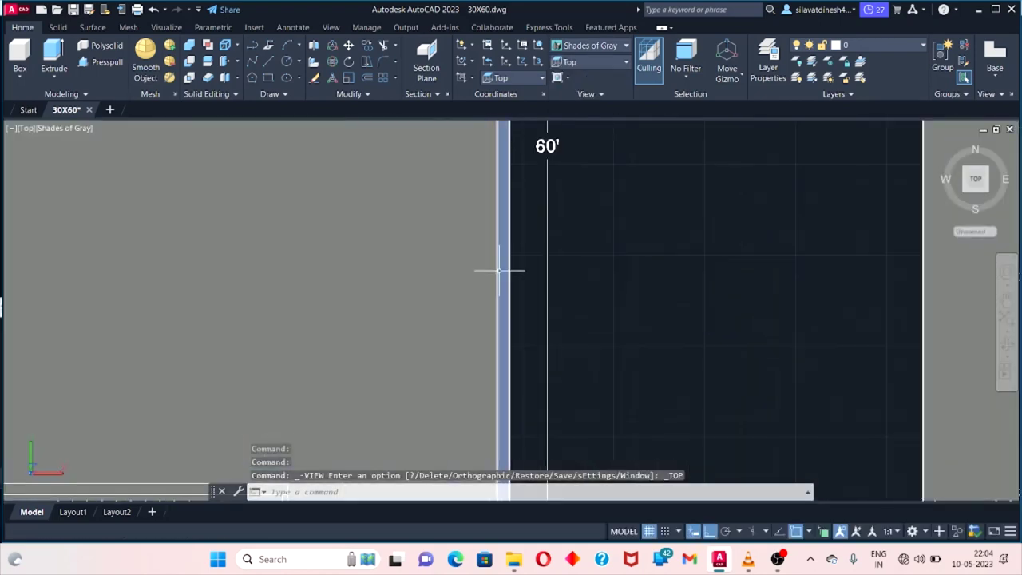
click(1006, 345)
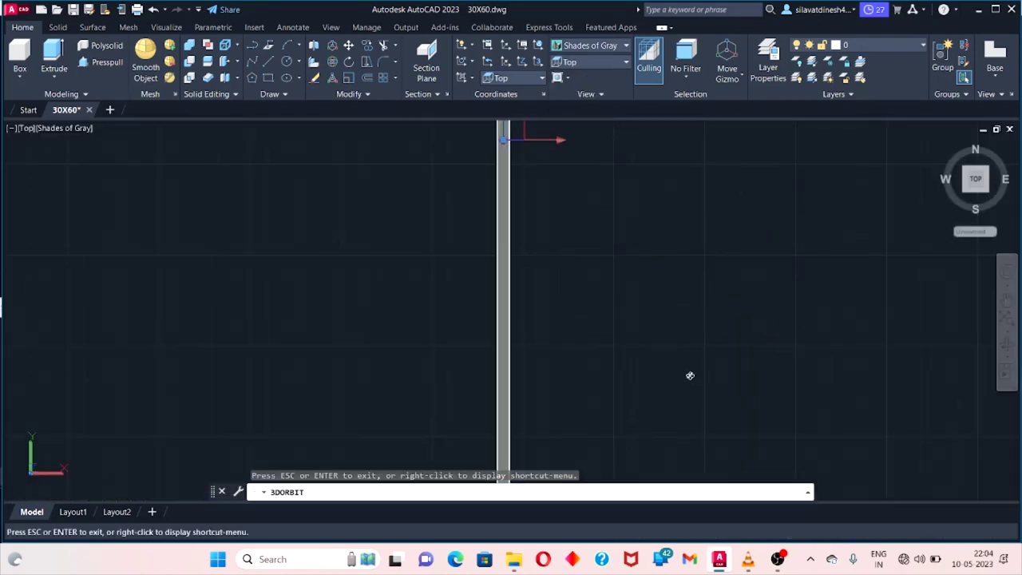
drag(690, 375, 616, 258)
key(Escape)
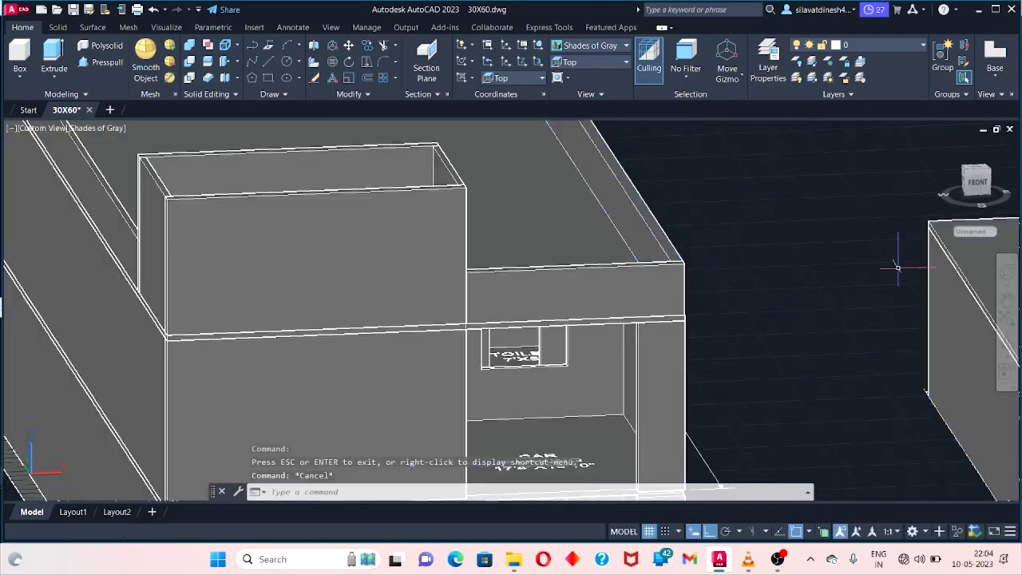
scroll(719, 281, up, 2)
mouse_move(865, 381)
shift+middle_down()
mouse_move(802, 341)
mouse_move(840, 343)
shift+middle_up()
mouse_move(840, 278)
mouse_down()
mouse_move(847, 232)
mouse_move(865, 362)
mouse_move(477, 428)
mouse_move(456, 365)
mouse_move(232, 359)
mouse_up()
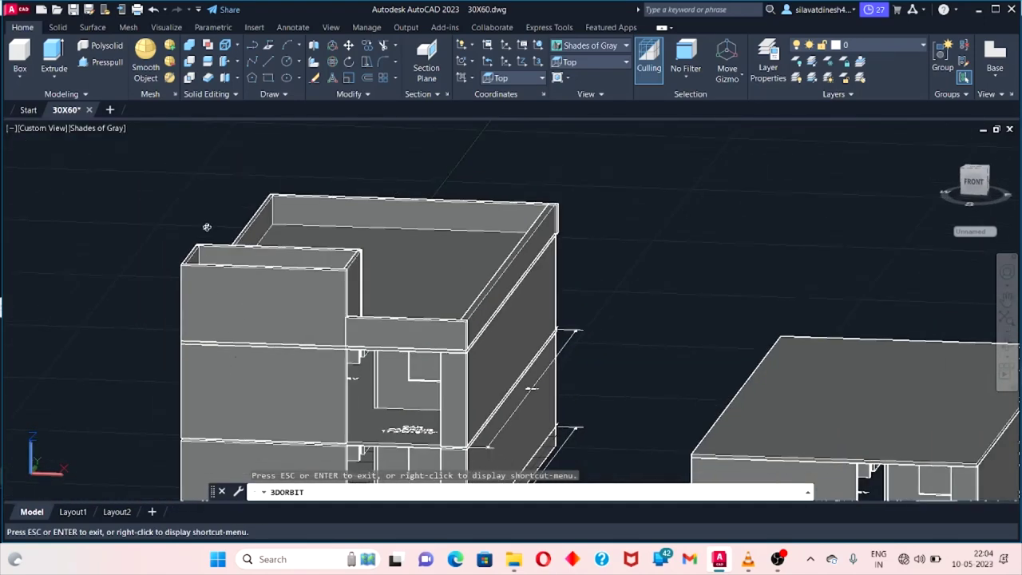
mouse_move(207, 227)
mouse_down()
mouse_move(283, 348)
mouse_move(222, 283)
mouse_up()
scroll(221, 283, up, 5)
Start copying a ground-floor wall panel, then cancel the copy.
scroll(221, 283, up, 3)
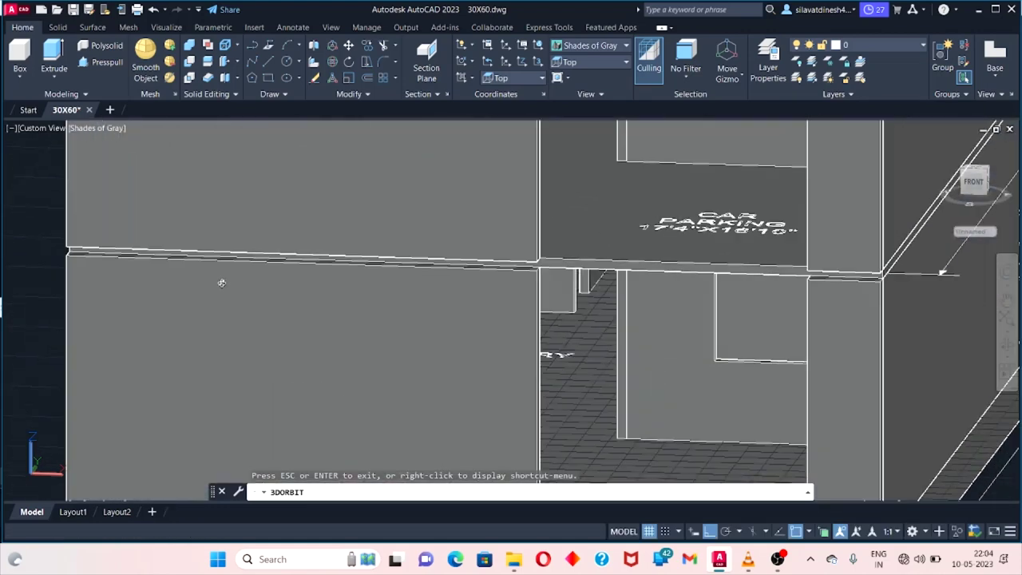
scroll(221, 283, down, 2)
key(Escape)
click(272, 318)
right_click(274, 320)
click(283, 316)
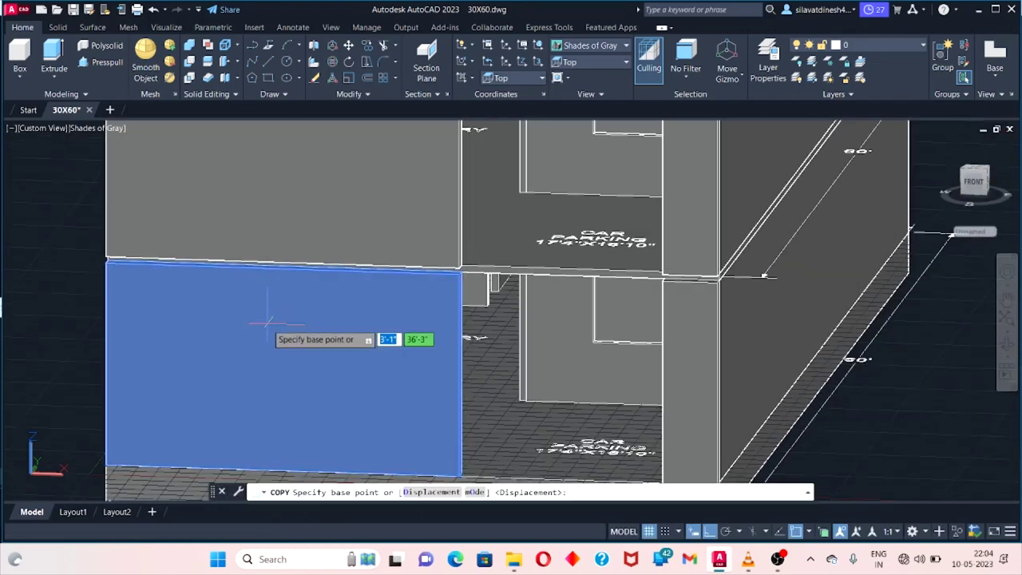
click(271, 363)
scroll(431, 400, down, 4)
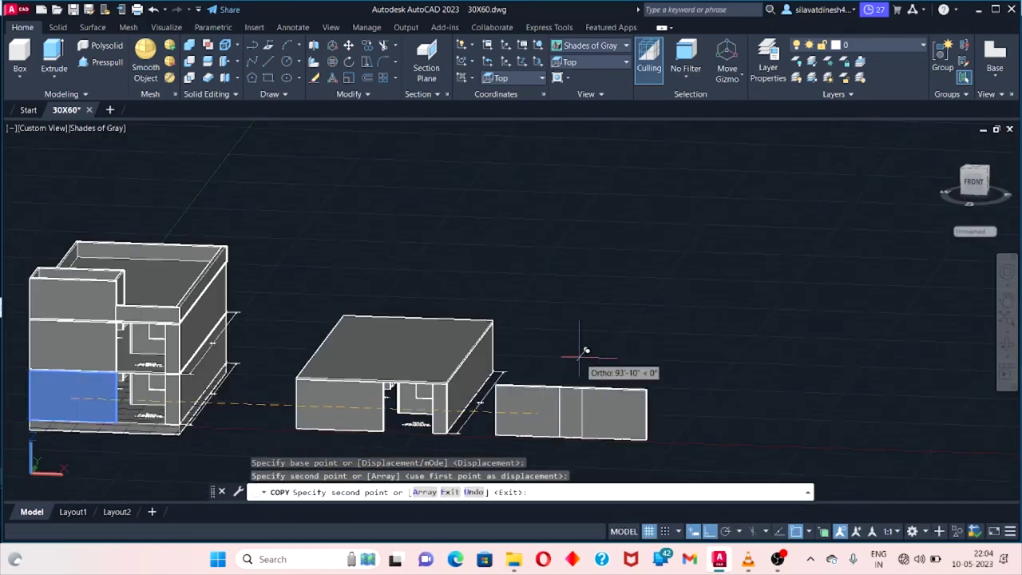
key(Escape)
Lasso-select the middle building block, abandoning an initial copy attempt.
click(399, 360)
right_click(403, 366)
key(Escape)
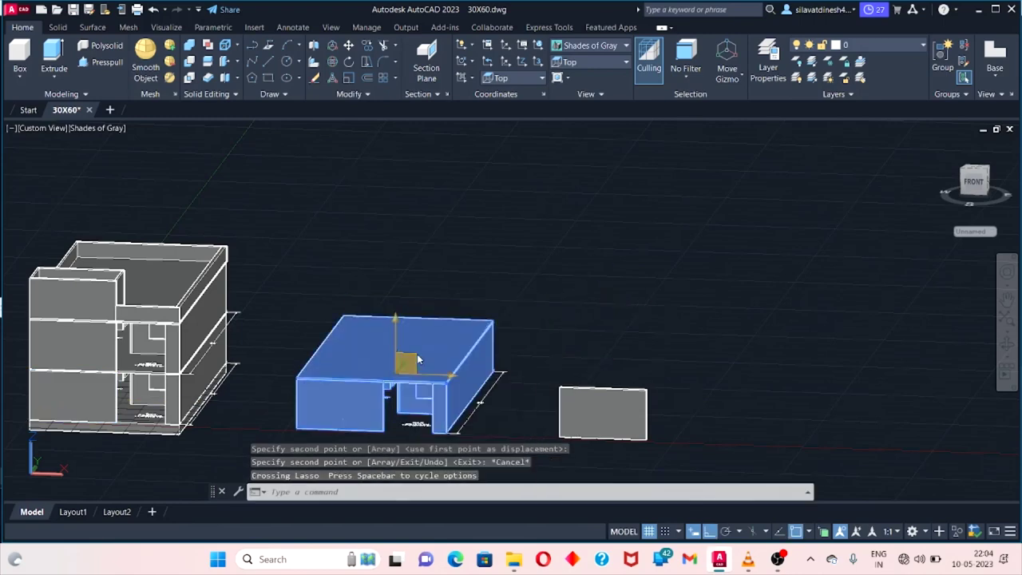
key(Escape)
drag(388, 285, 423, 448)
click(474, 407)
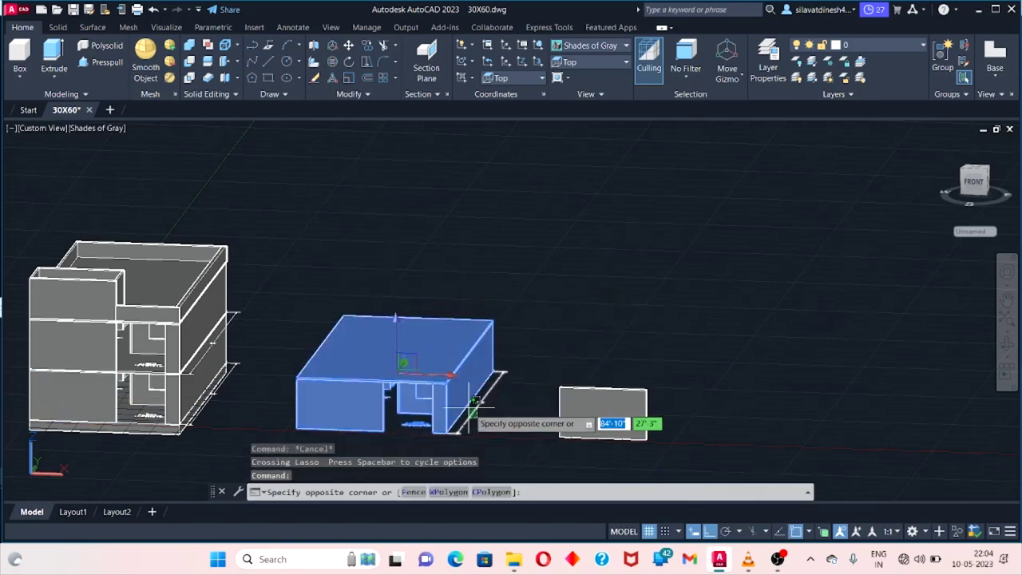
click(440, 291)
right_click(442, 293)
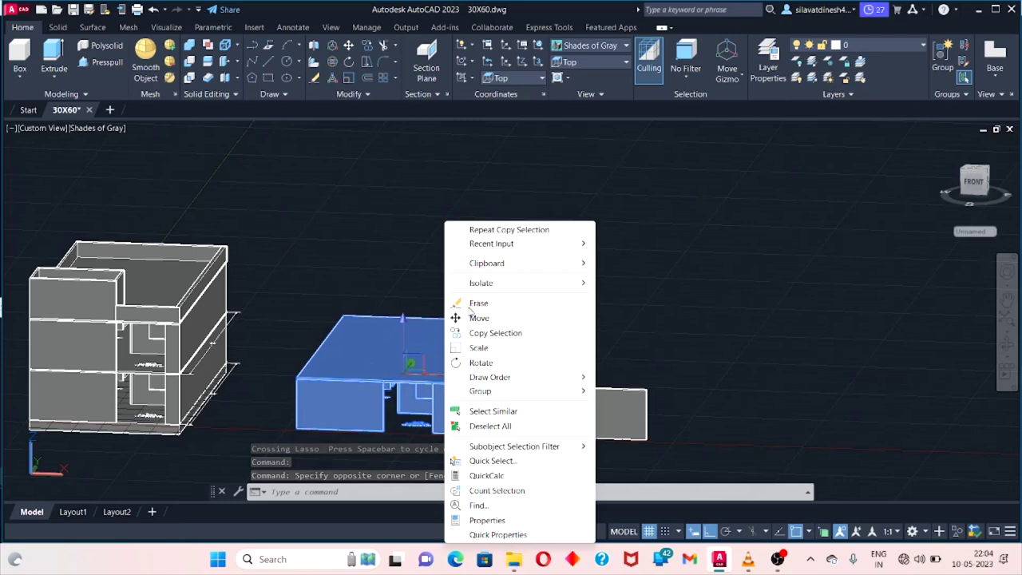
click(480, 336)
key(Escape)
Reselect the middle building block and copy it to a new position on the right.
drag(427, 354, 479, 403)
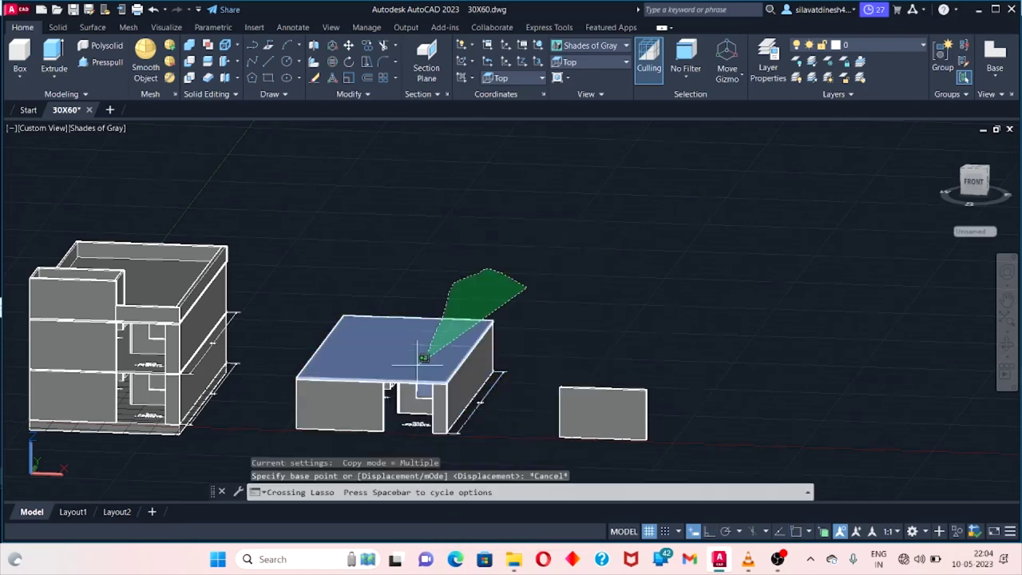
key(Escape)
drag(434, 342, 409, 389)
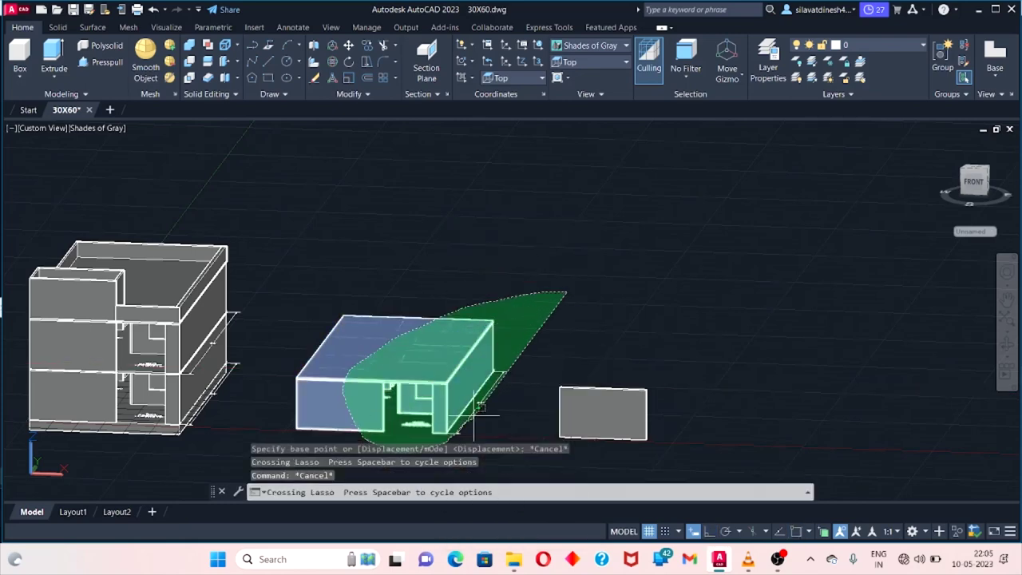
right_click(409, 388)
click(453, 177)
click(483, 367)
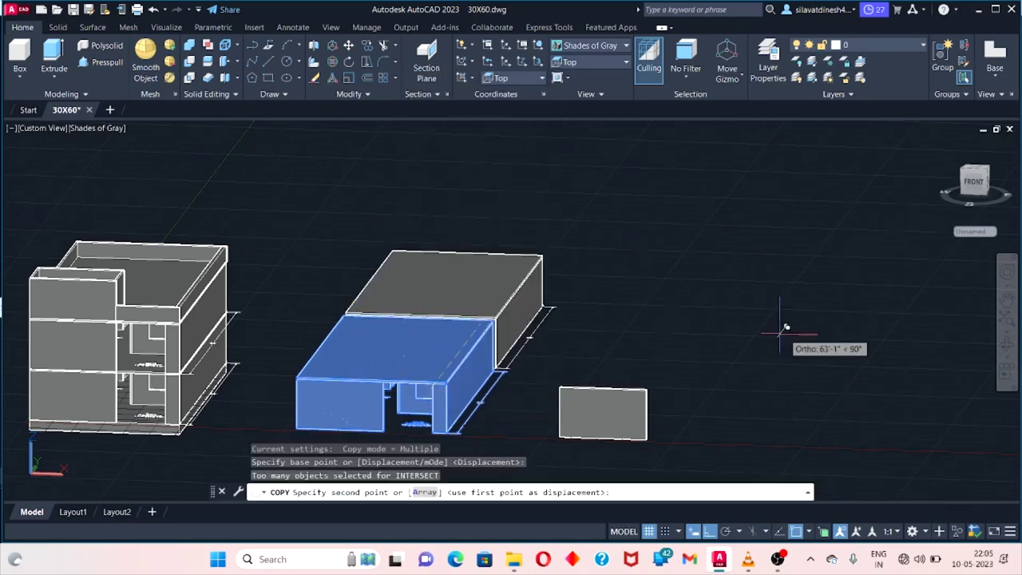
click(963, 381)
key(Escape)
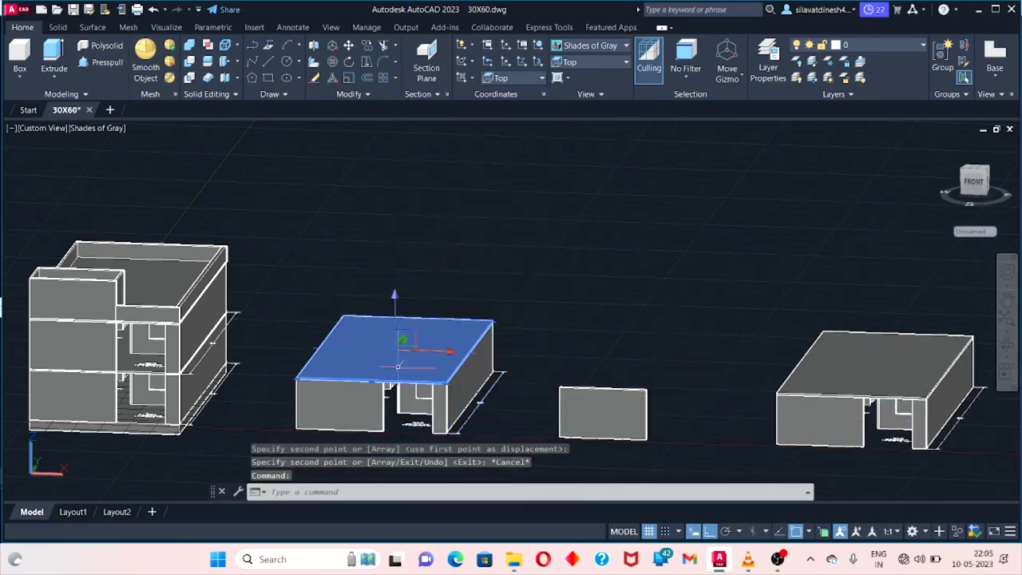
Crossing-select the middle building and erase it.
mouse_move(504, 316)
mouse_down()
mouse_move(416, 375)
mouse_move(308, 373)
mouse_up()
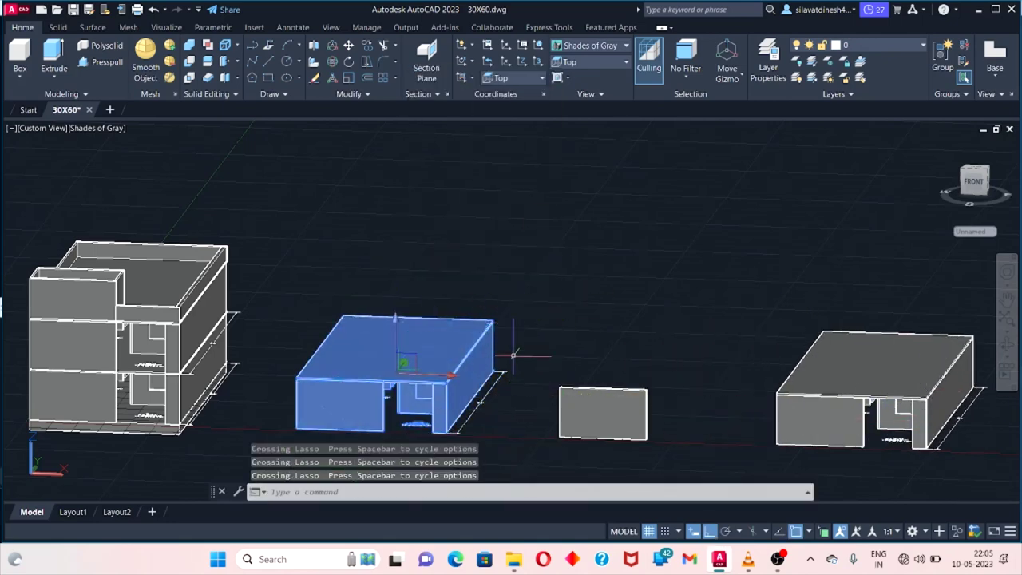
right_click(516, 304)
click(518, 305)
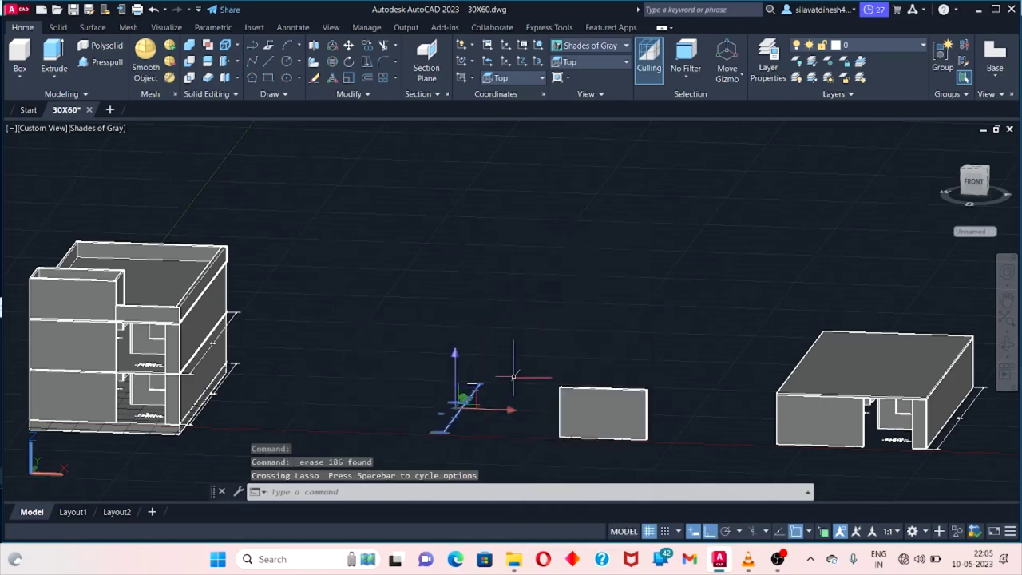
Erase the small leftover line object as well.
drag(511, 377, 486, 392)
right_click(476, 346)
click(513, 88)
scroll(493, 354, down, 2)
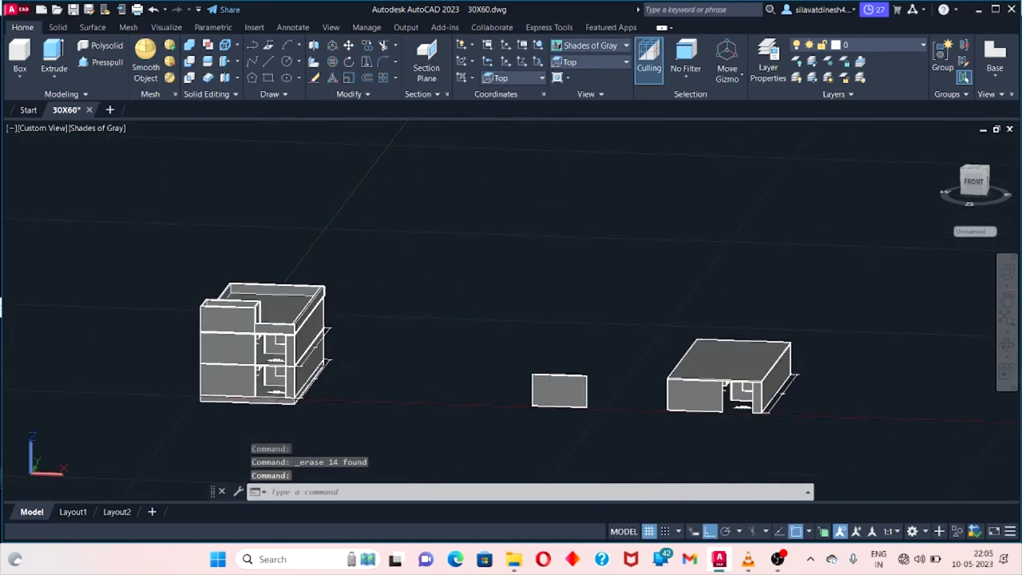
scroll(871, 464, up, 2)
scroll(365, 354, up, 2)
Align the UCS to the wall panel's face as the drawing plane.
scroll(365, 351, up, 3)
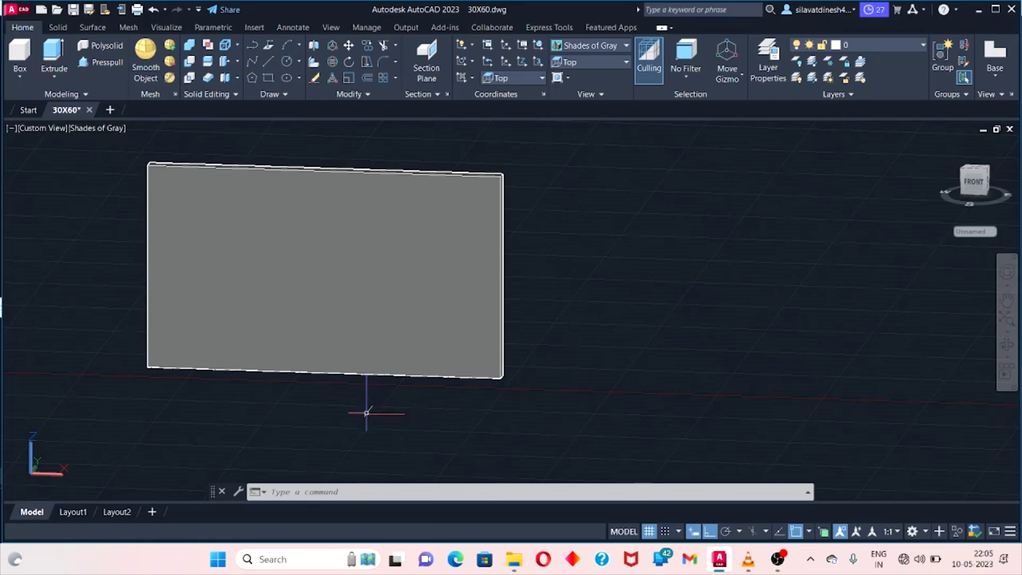
click(333, 244)
key(Escape)
click(322, 225)
right_click(321, 225)
key(Escape)
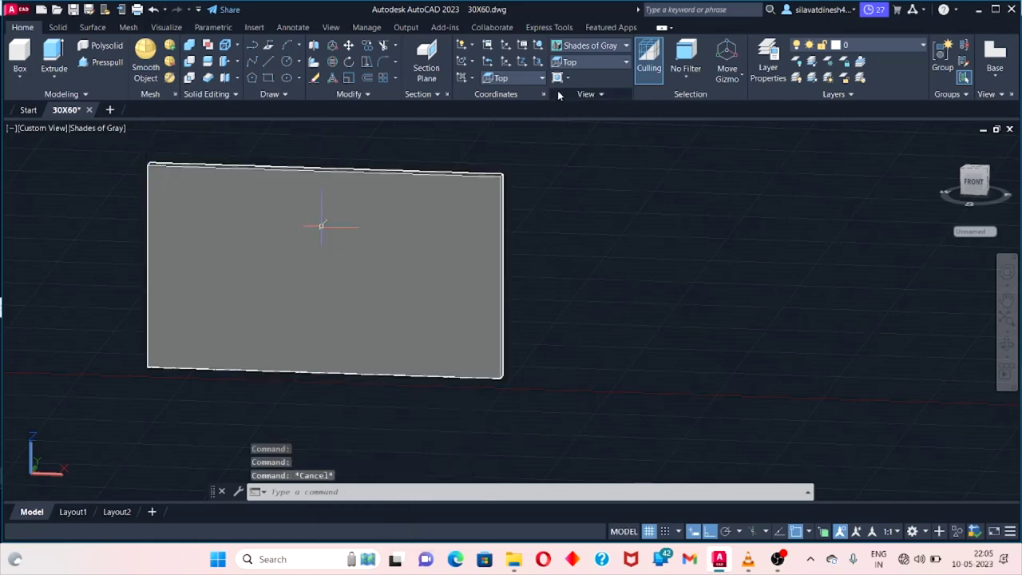
click(537, 64)
key(Escape)
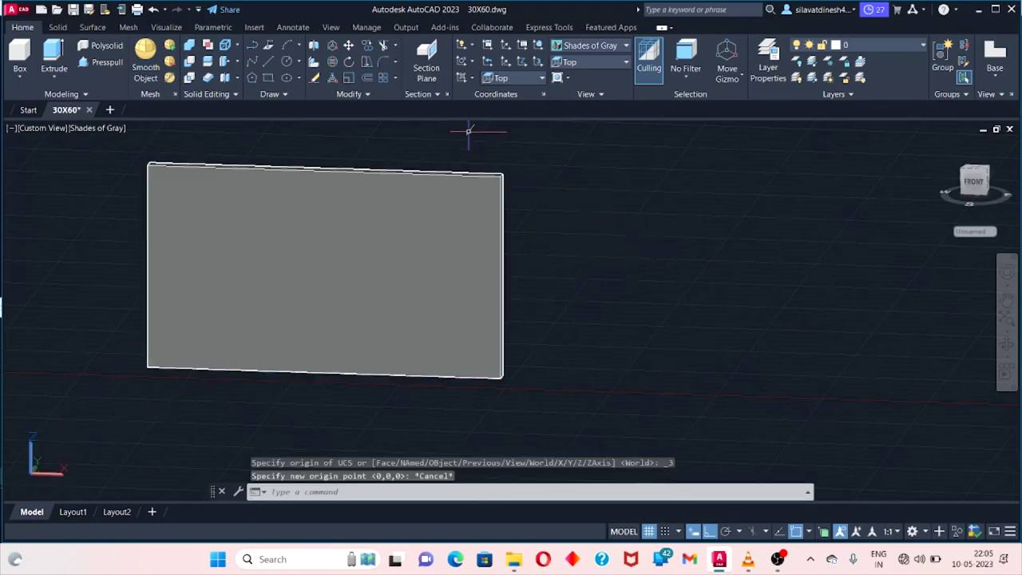
click(536, 63)
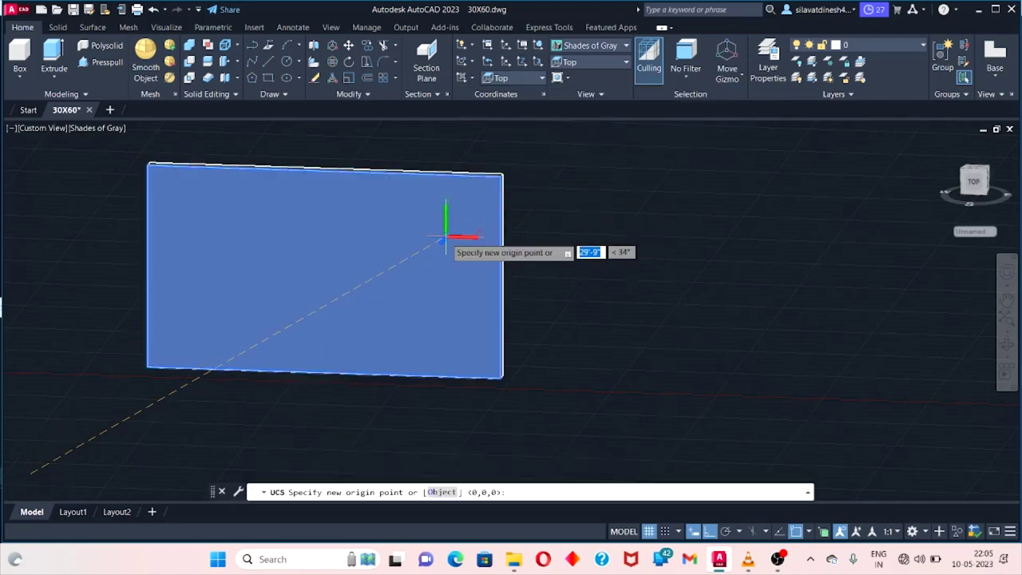
key(Escape)
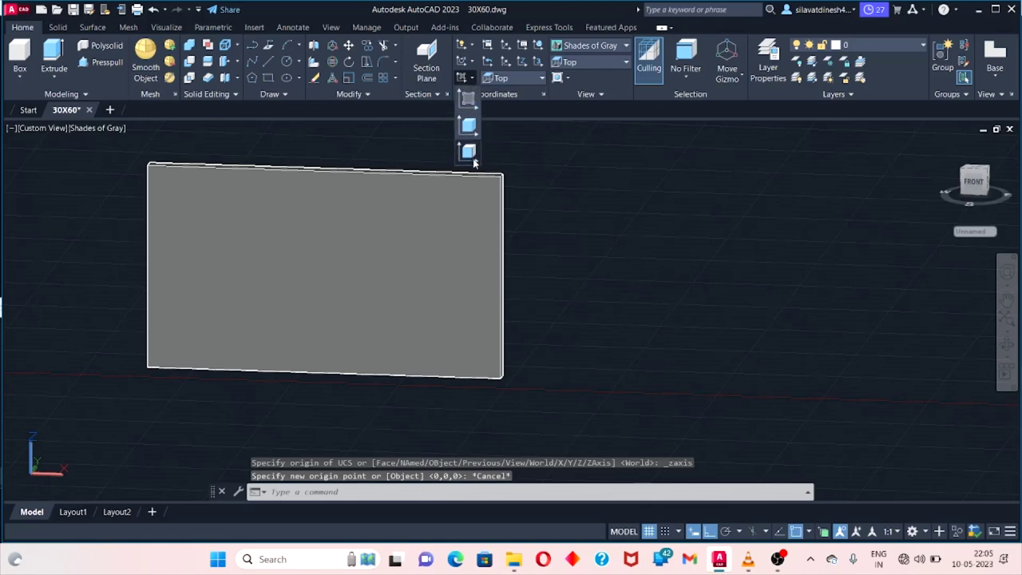
click(469, 153)
click(425, 292)
click(454, 325)
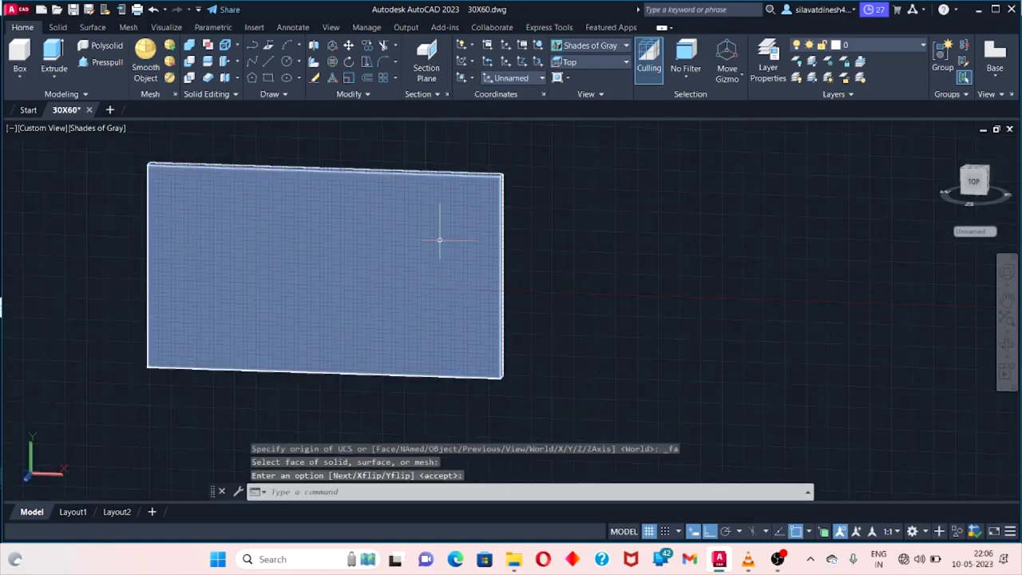
Draw a 1' line from the panel's top-right corner.
click(254, 62)
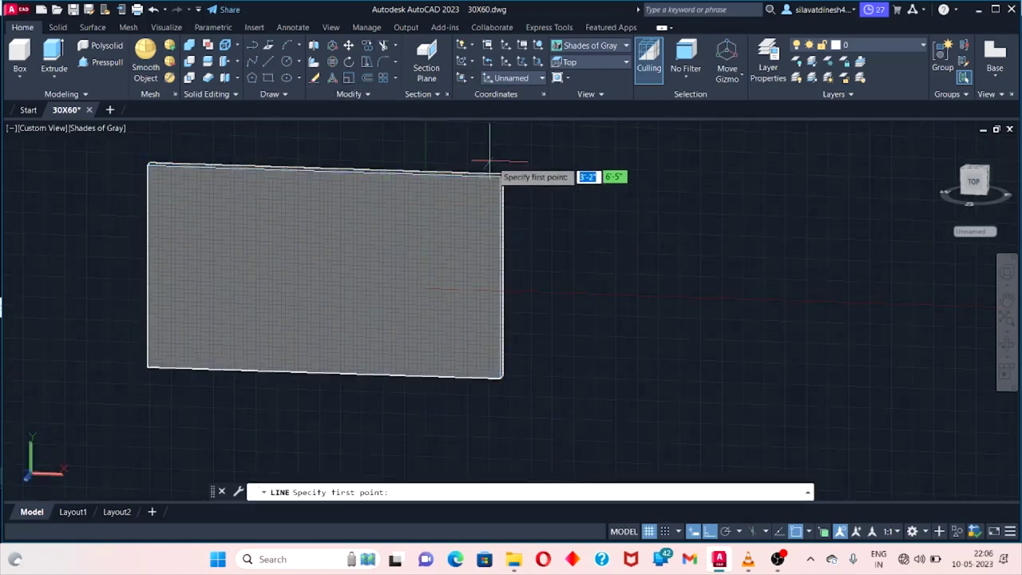
scroll(503, 180, up, 4)
click(504, 183)
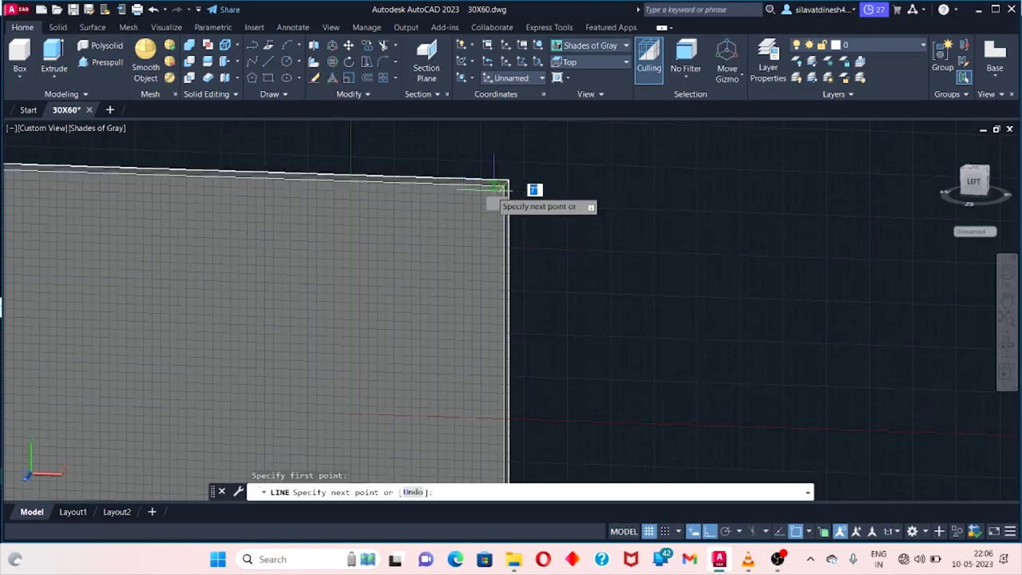
text(1')
key(Return)
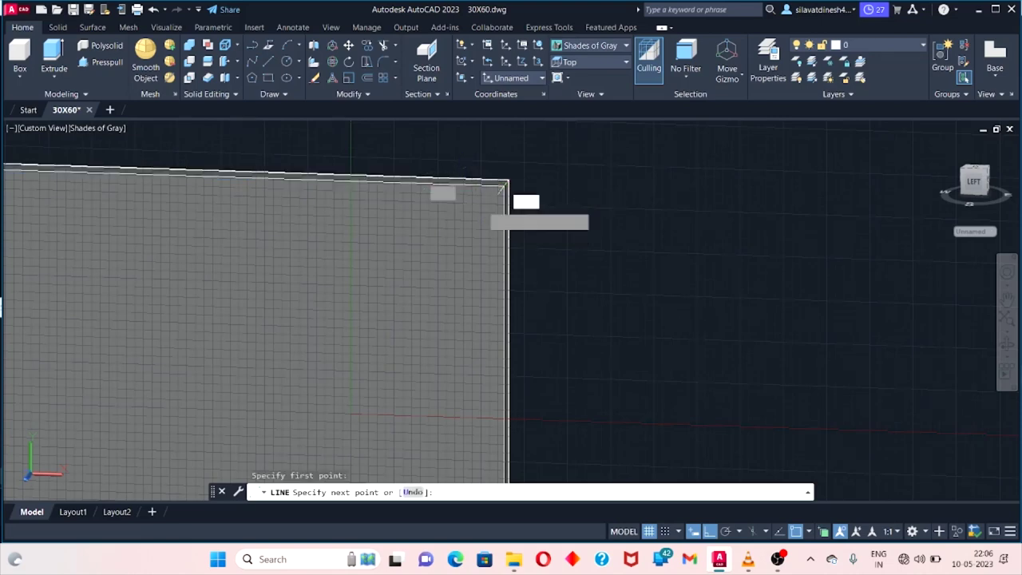
key(Escape)
drag(505, 186, 328, 478)
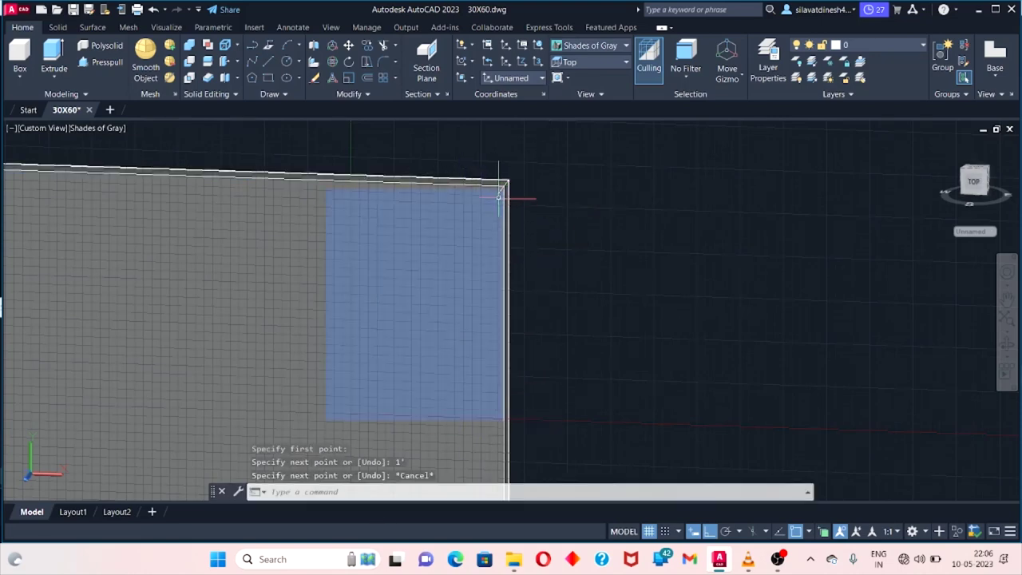
right_click(528, 197)
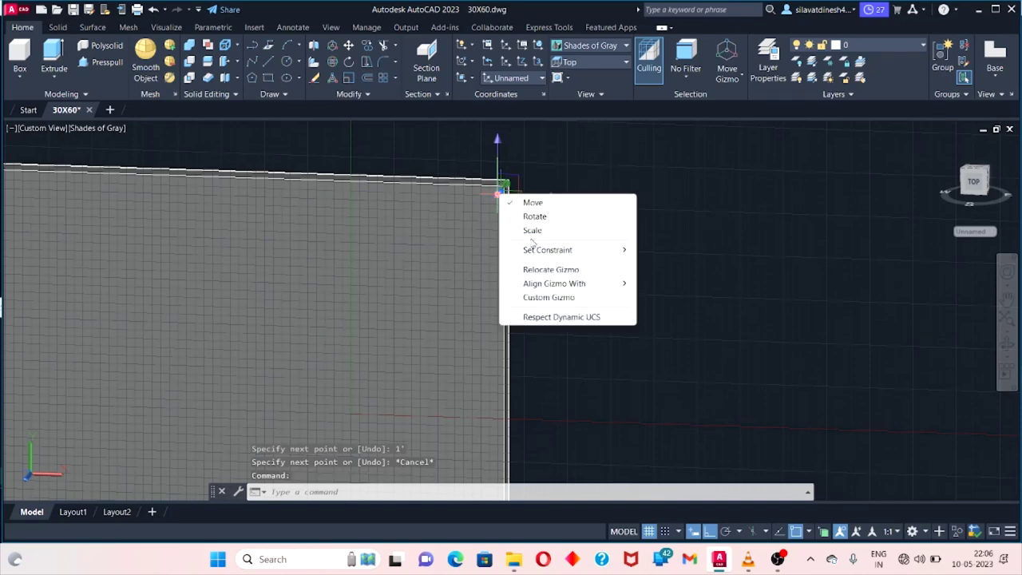
right_click(548, 200)
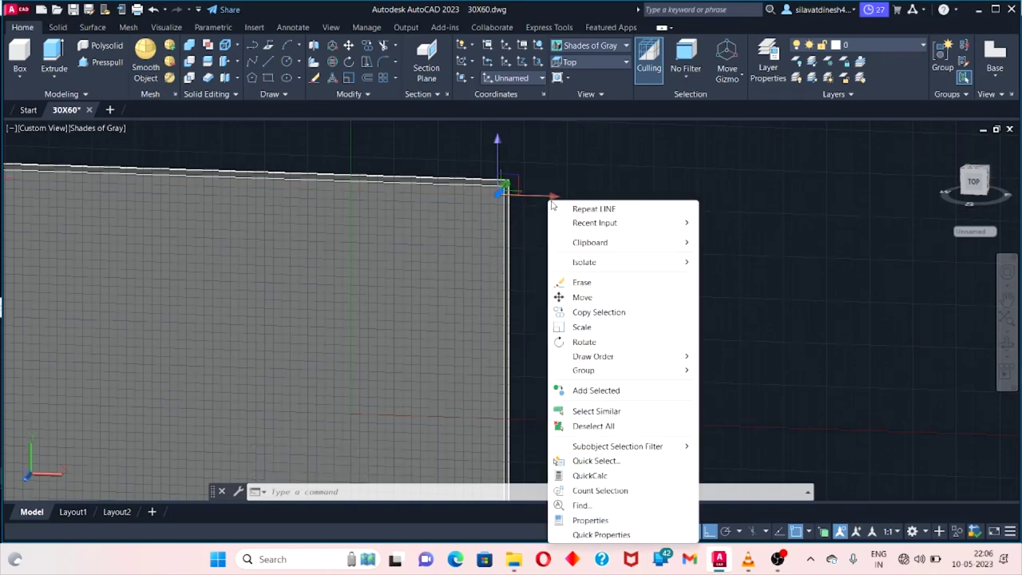
key(Escape)
key(Escape)
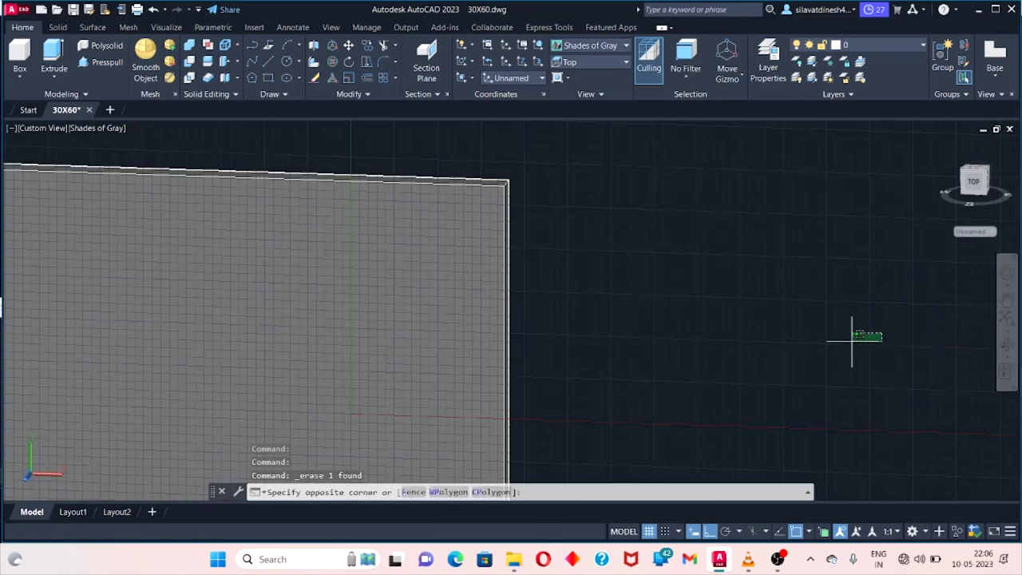
drag(855, 336, 612, 258)
key(Escape)
Orbit to view the wall face in perspective.
click(1007, 342)
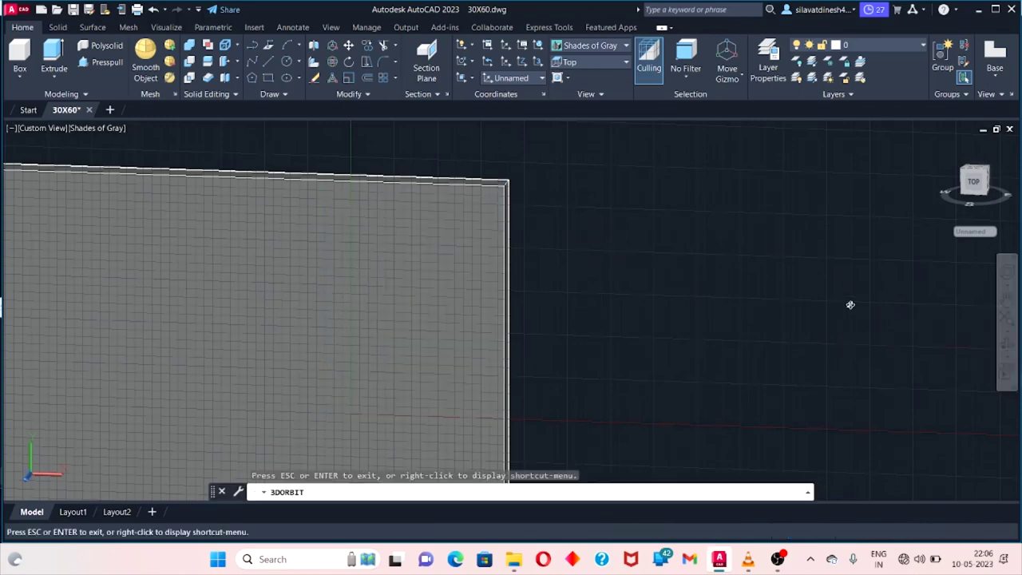
mouse_move(849, 304)
mouse_down()
mouse_move(733, 313)
mouse_move(761, 298)
mouse_move(664, 303)
mouse_move(612, 237)
mouse_move(678, 288)
mouse_move(805, 304)
mouse_move(801, 346)
mouse_move(737, 207)
mouse_up()
key(Escape)
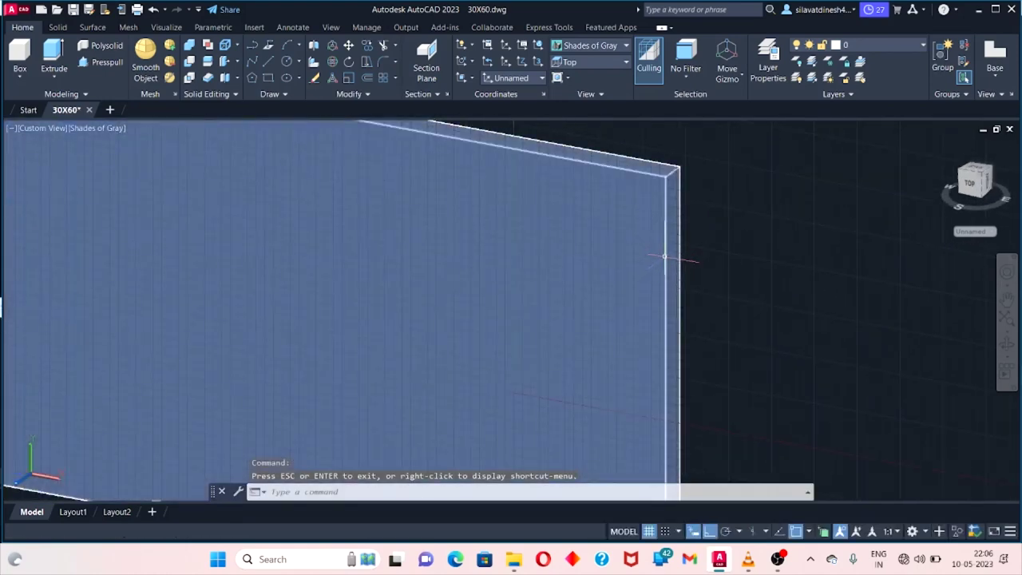
click(664, 256)
right_click(666, 254)
key(Escape)
key(Escape)
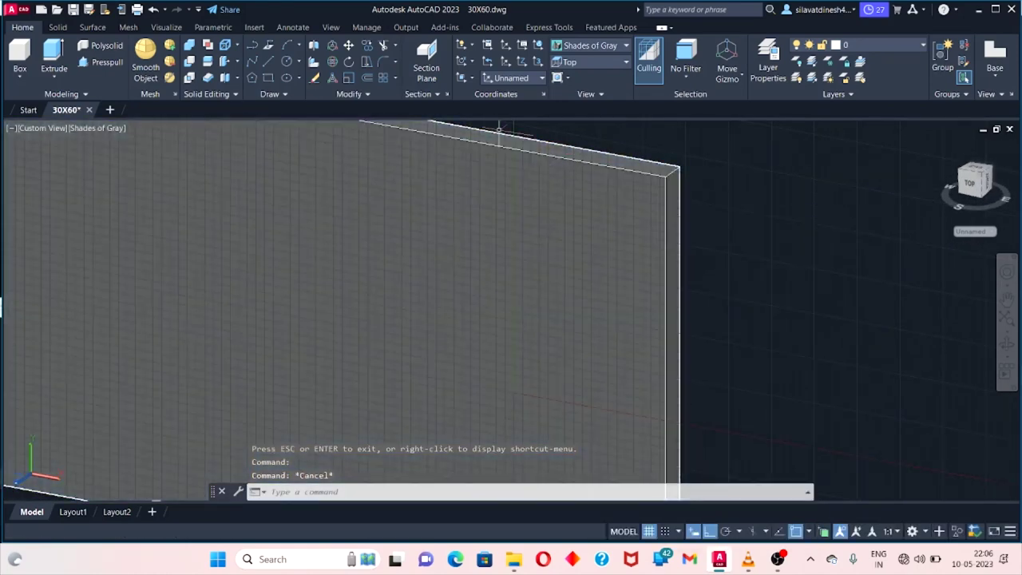
Draw a 1' segment downward from the wall's top corner.
click(269, 61)
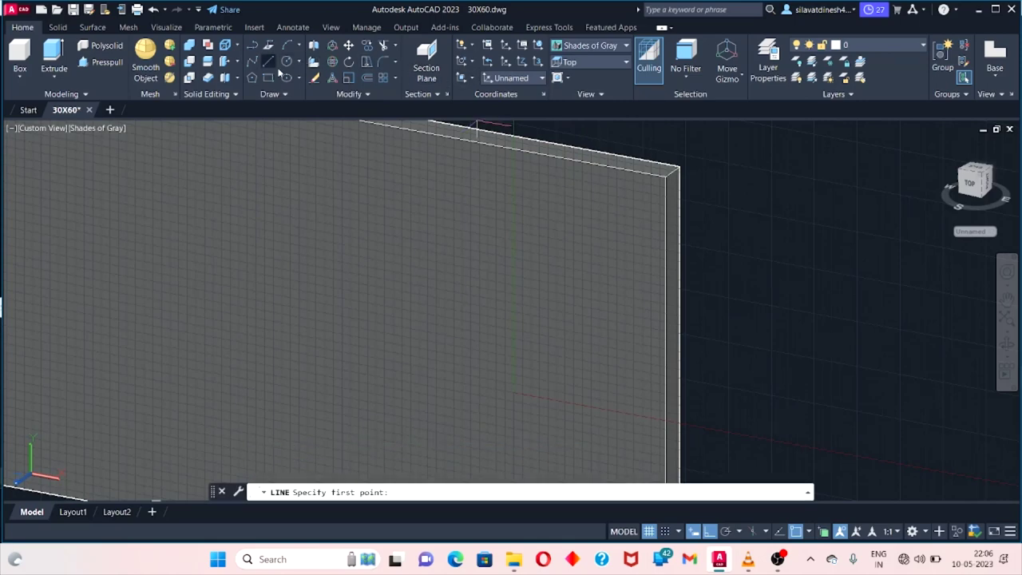
click(666, 188)
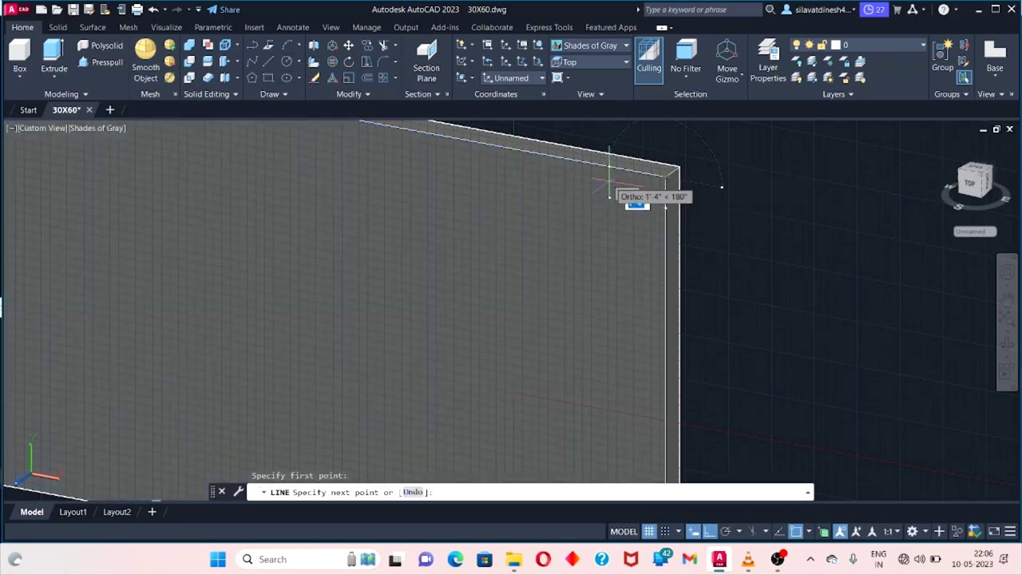
text(1)
key(Return)
scroll(597, 452, down, 5)
shift+middle_drag(597, 452, 631, 381)
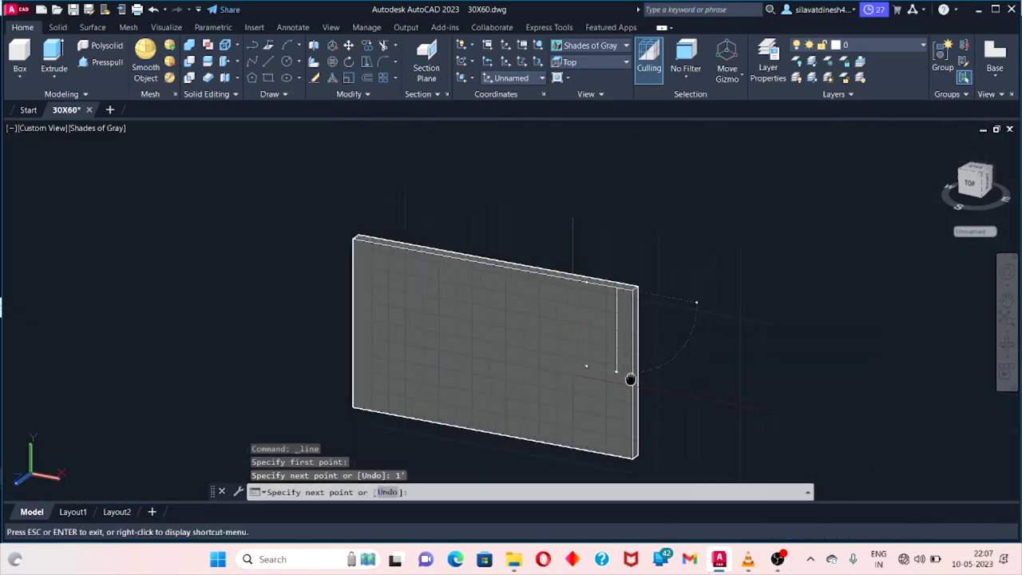
scroll(559, 360, up, 8)
scroll(562, 359, down, 3)
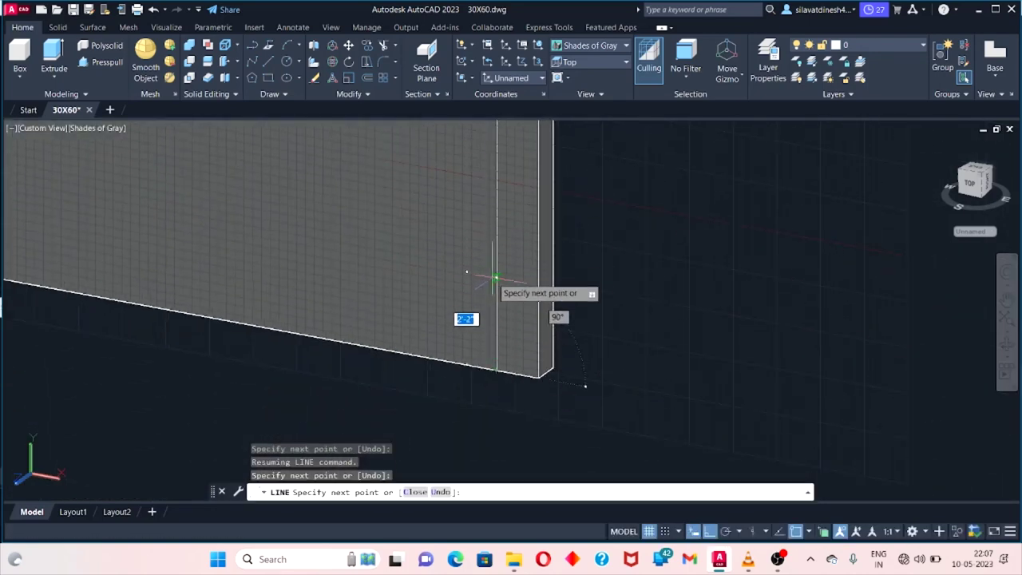
key(Escape)
middle_drag(490, 272, 493, 360)
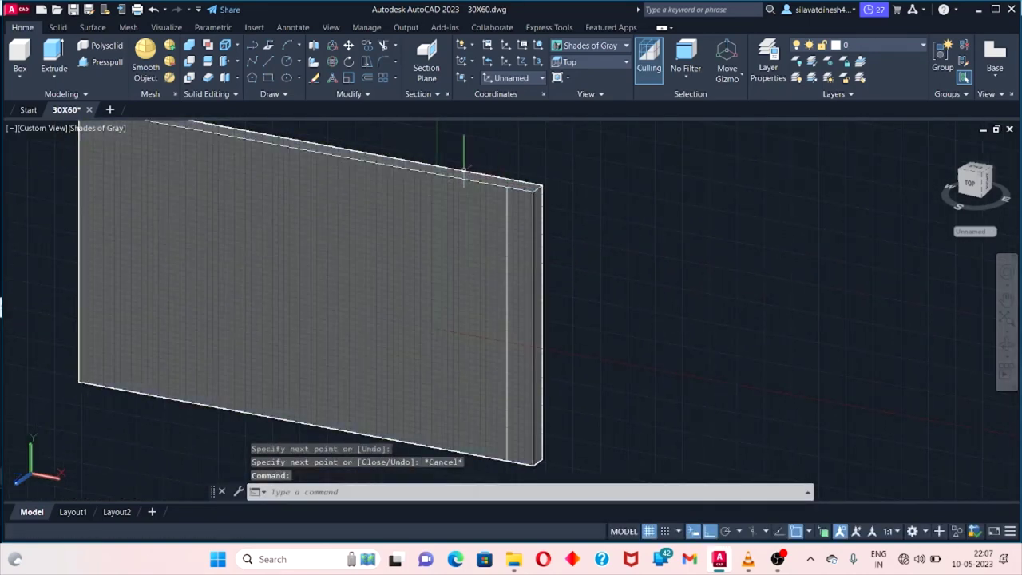
Draw a line across the wall face about 2' below the top edge, then zoom out.
key(Return)
click(534, 188)
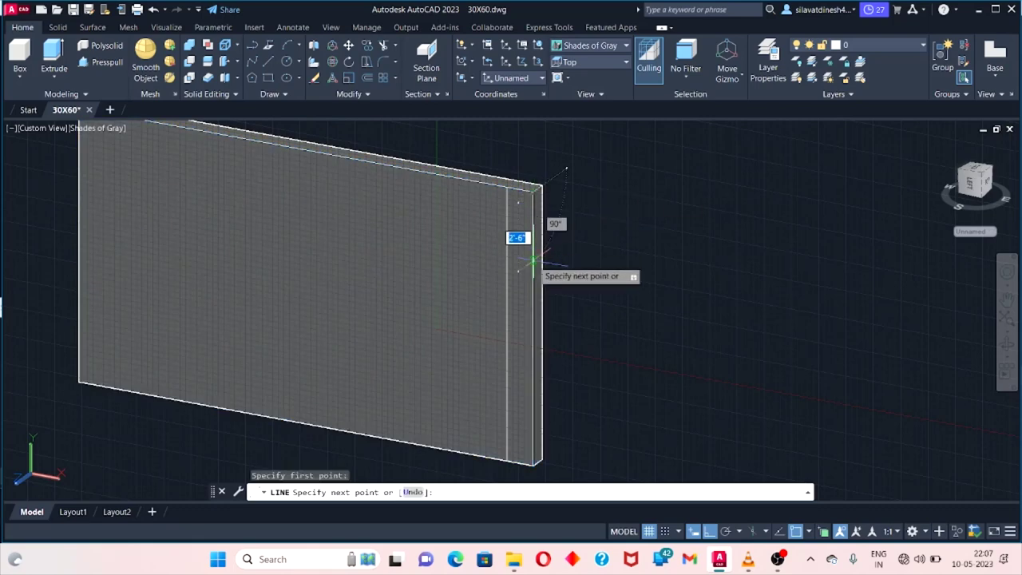
text(3)
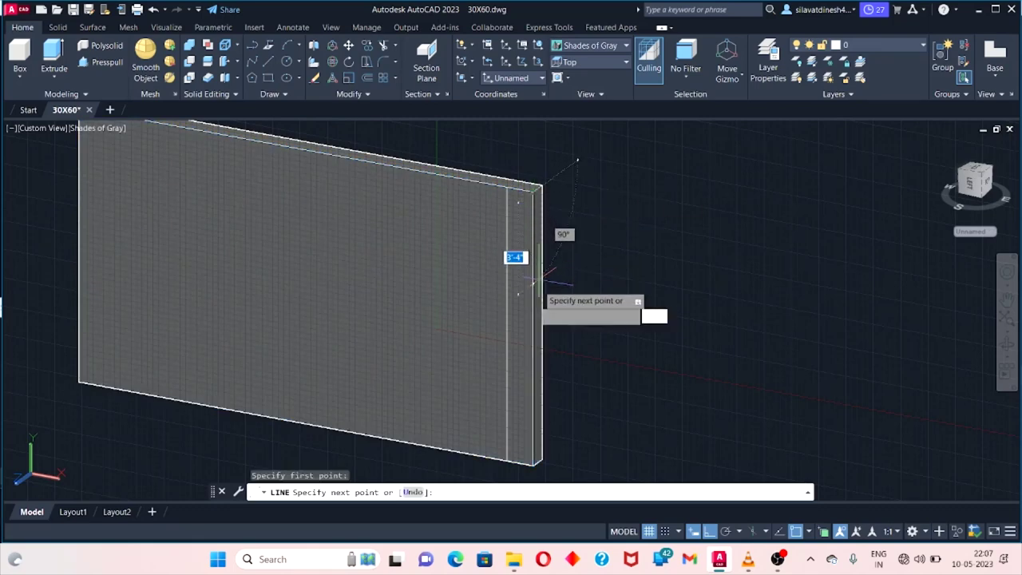
key(Return)
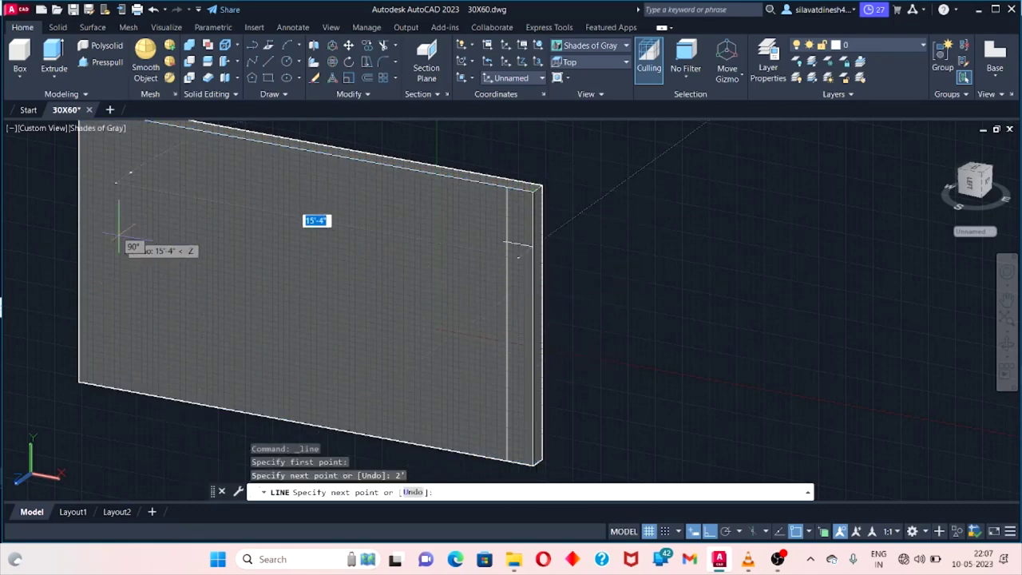
click(70, 171)
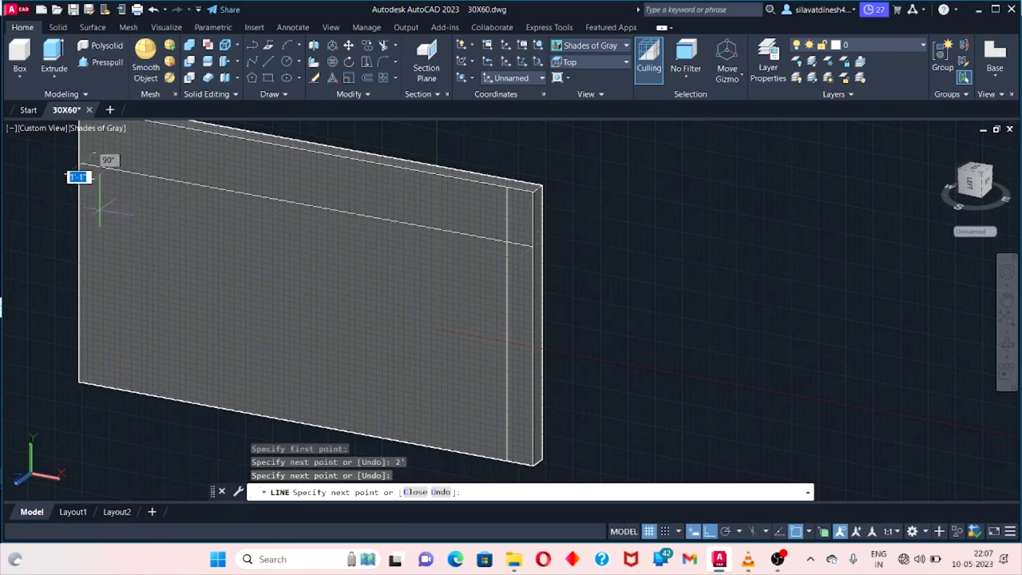
key(Escape)
scroll(508, 242, up, 2)
scroll(575, 248, down, 2)
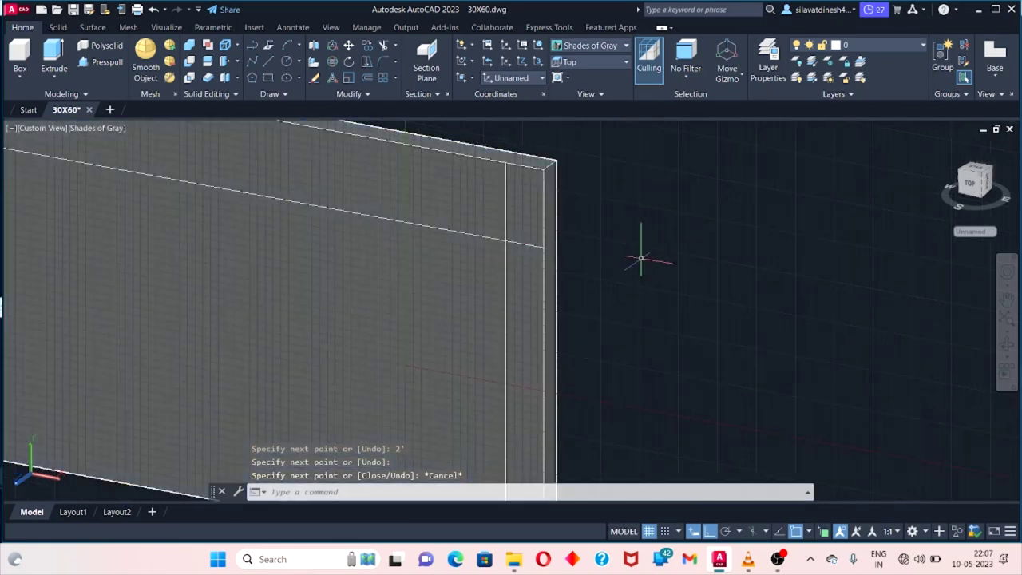
scroll(647, 251, down, 2)
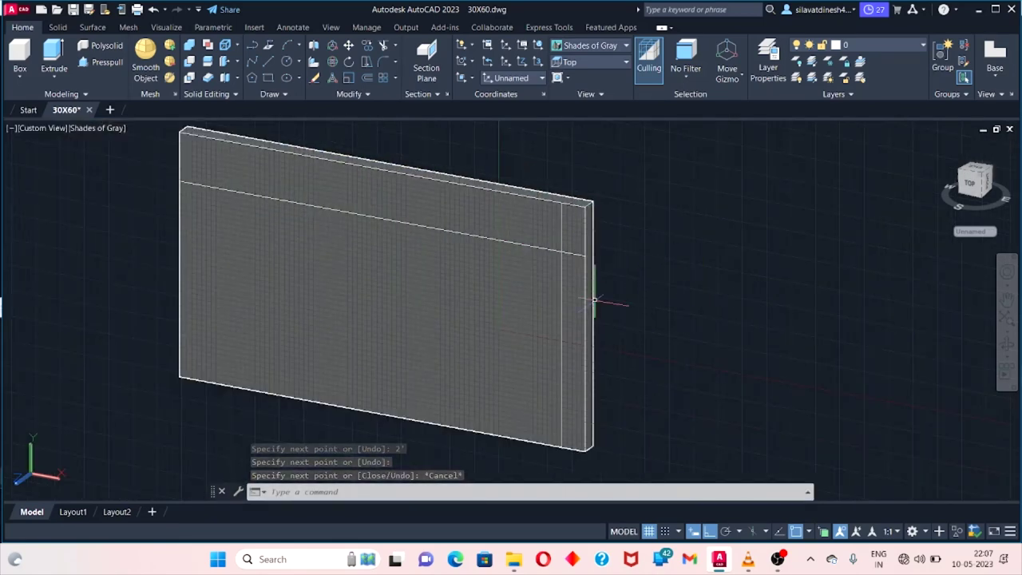
click(271, 77)
click(561, 254)
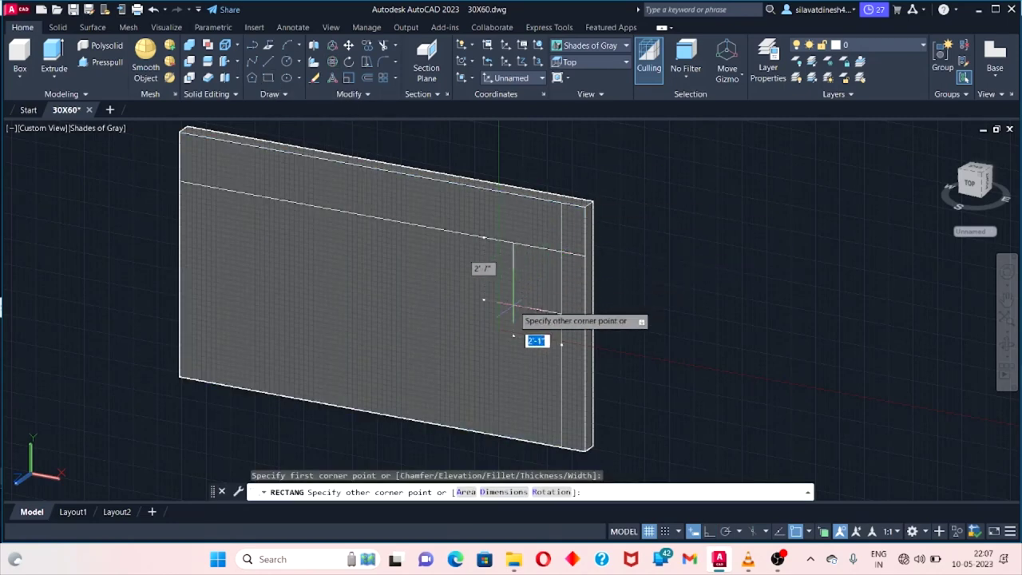
click(488, 326)
scroll(818, 235, down, 1)
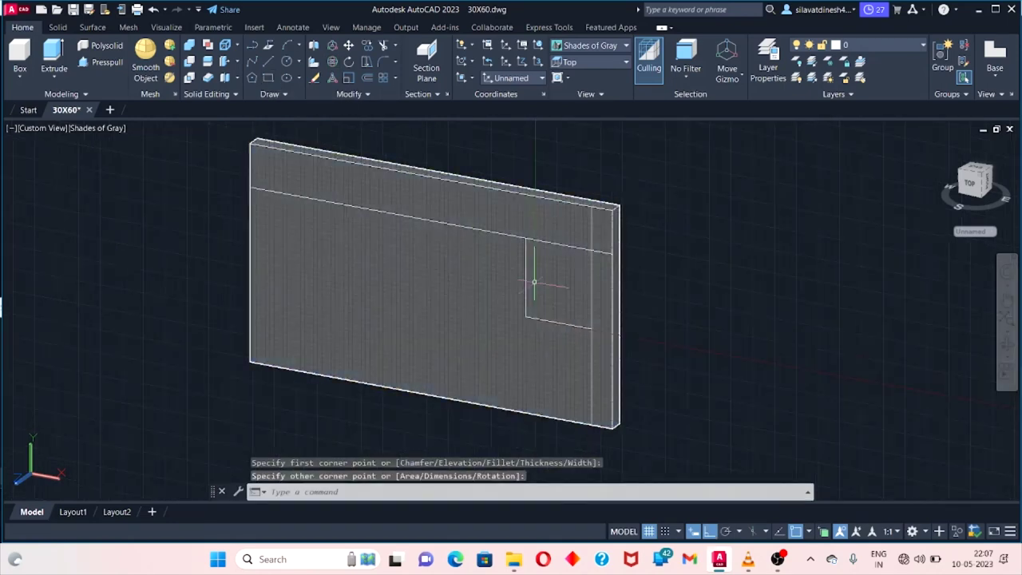
drag(935, 347, 1007, 345)
click(1006, 345)
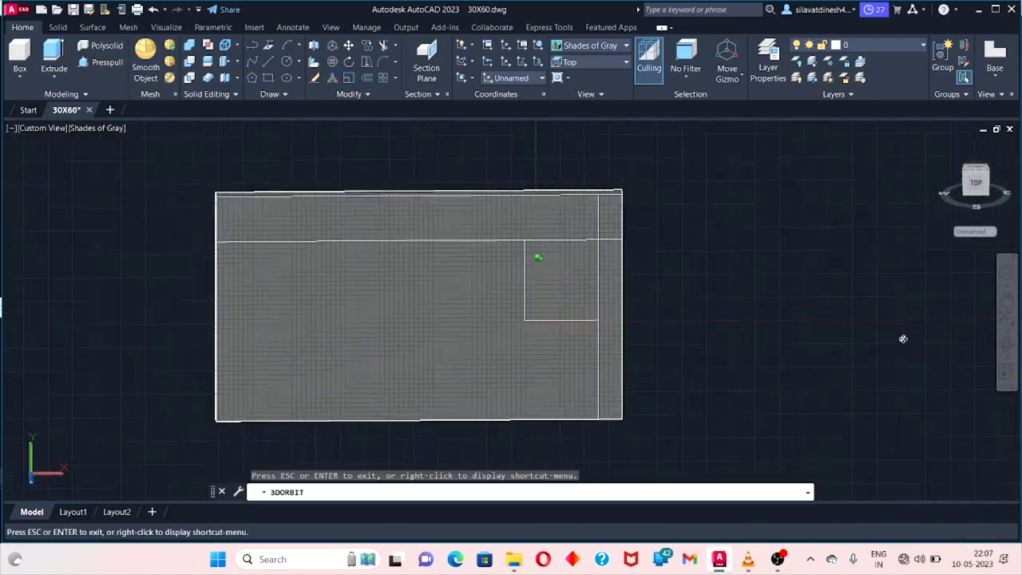
drag(902, 338, 897, 360)
key(Escape)
right_click(537, 319)
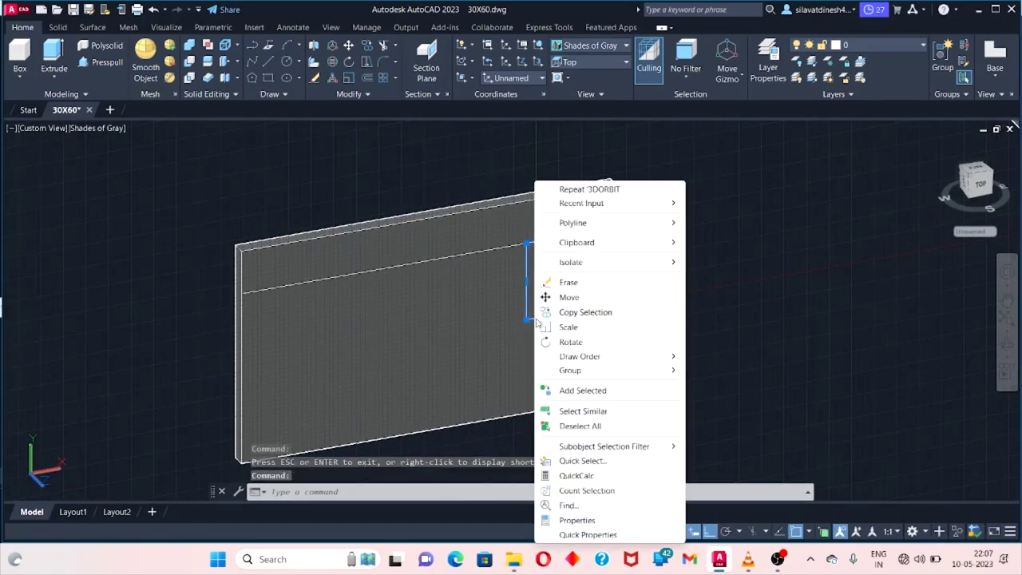
click(588, 534)
key(Escape)
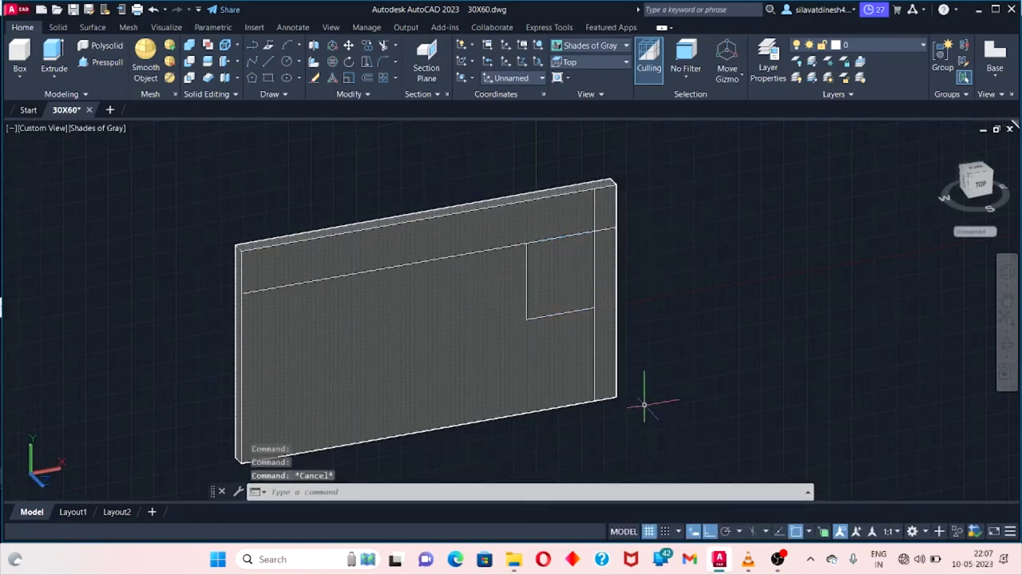
click(545, 316)
right_click(541, 318)
click(596, 524)
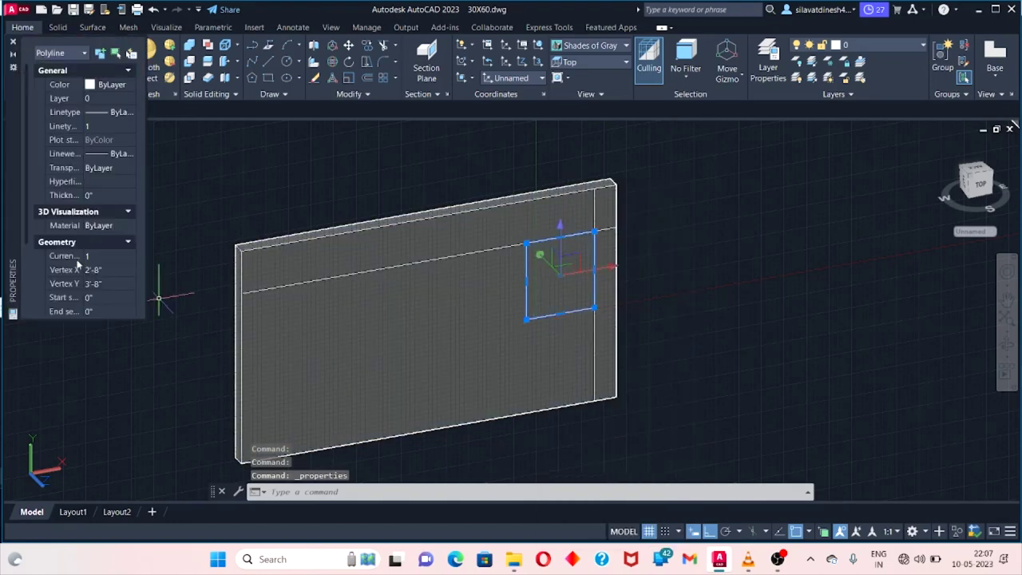
scroll(100, 311, down, 2)
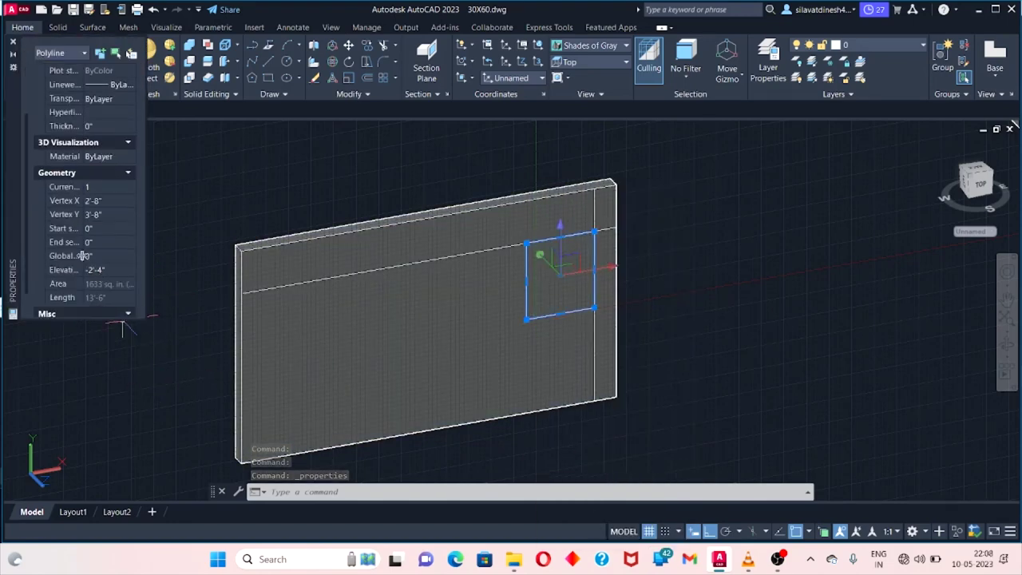
scroll(124, 274, down, 1)
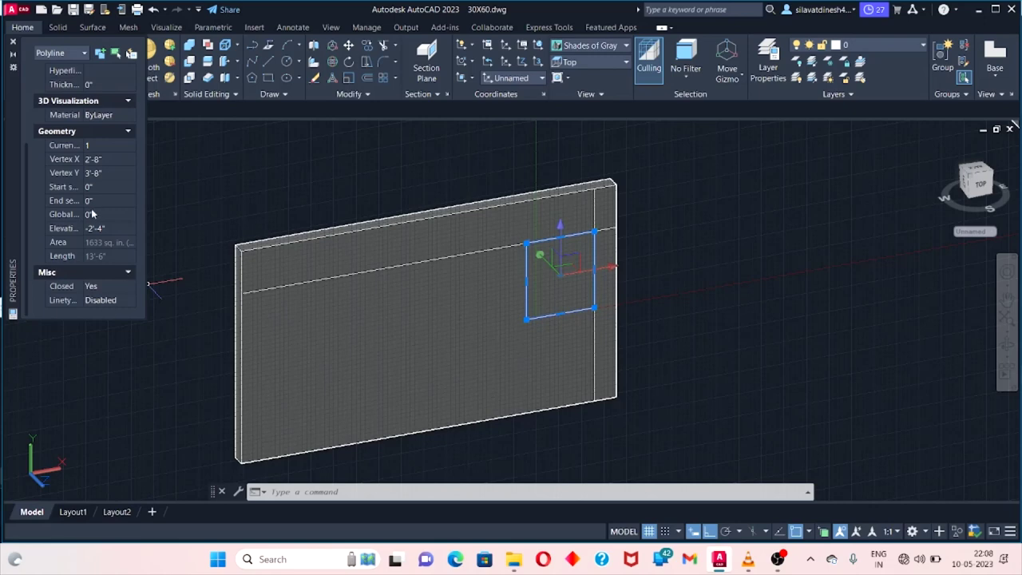
scroll(93, 212, up, 3)
scroll(90, 203, down, 2)
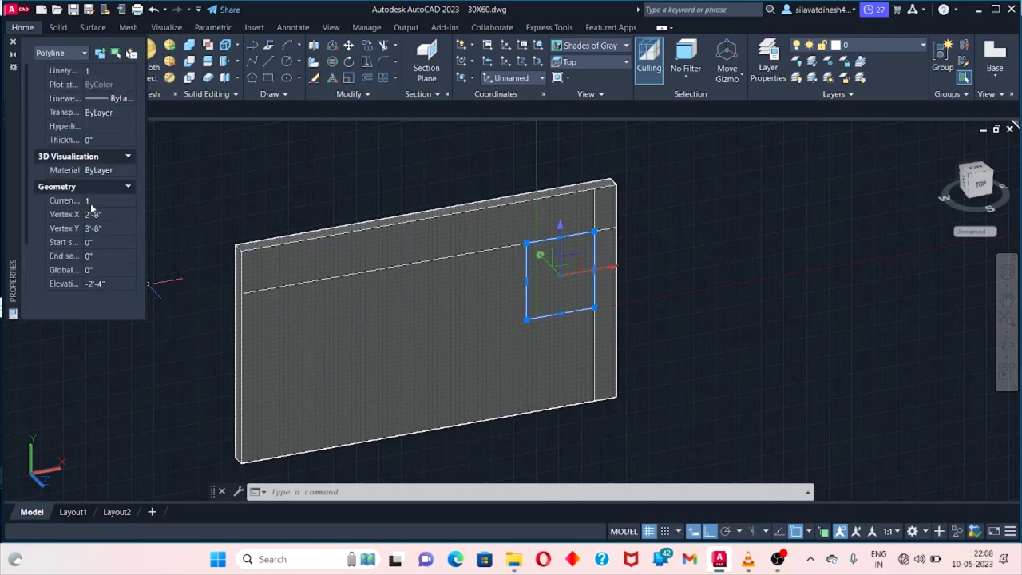
scroll(90, 203, down, 1)
key(Escape)
key(Escape)
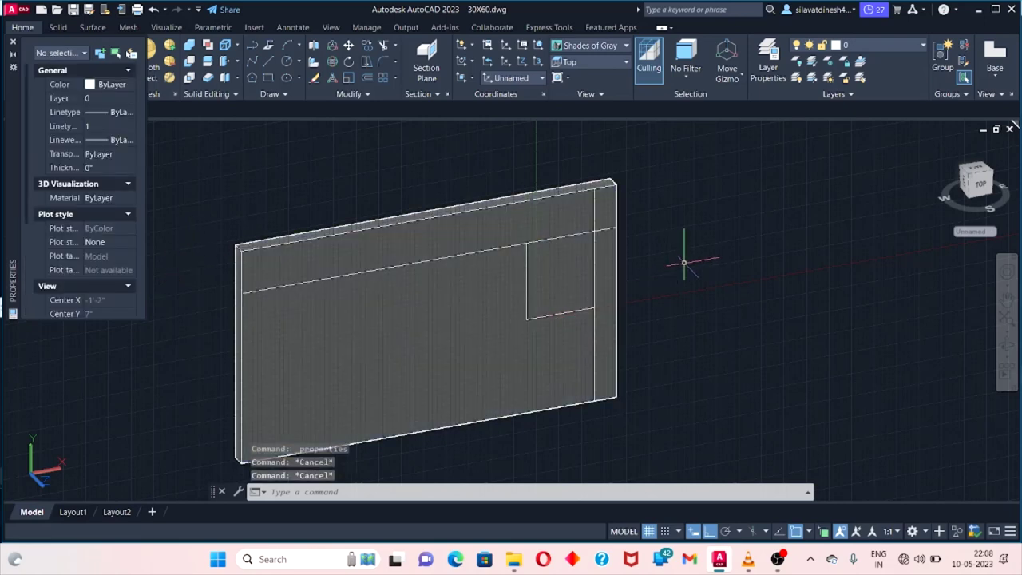
click(13, 42)
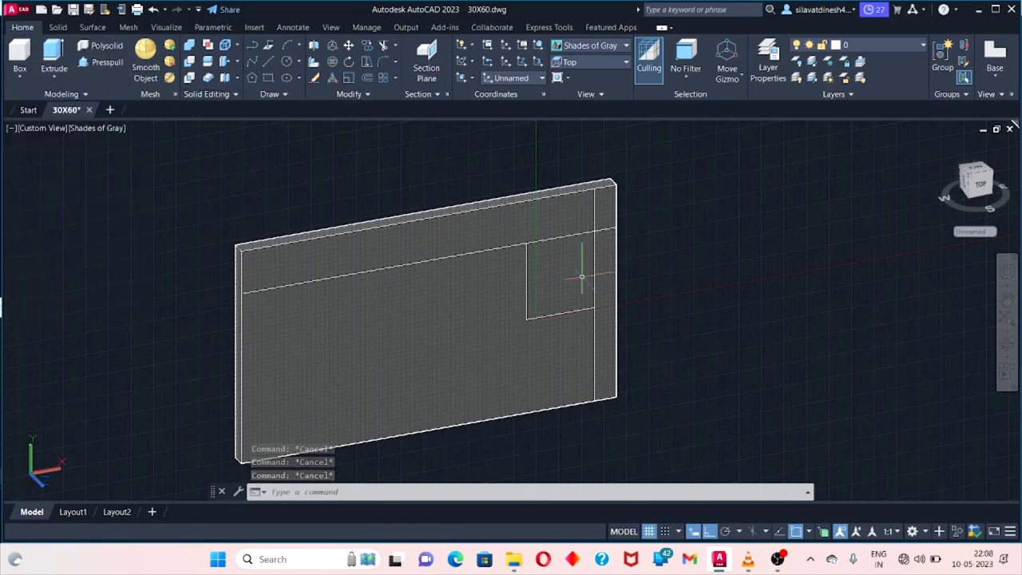
click(563, 313)
right_click(559, 316)
Delete the earlier window rectangle and the misplaced replacement near the guide lines.
click(593, 283)
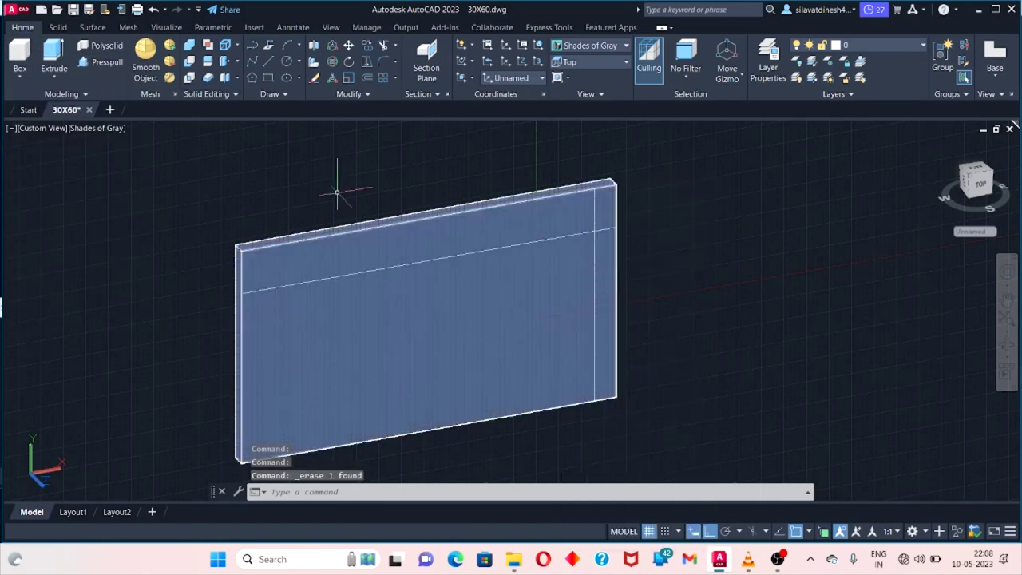
click(269, 77)
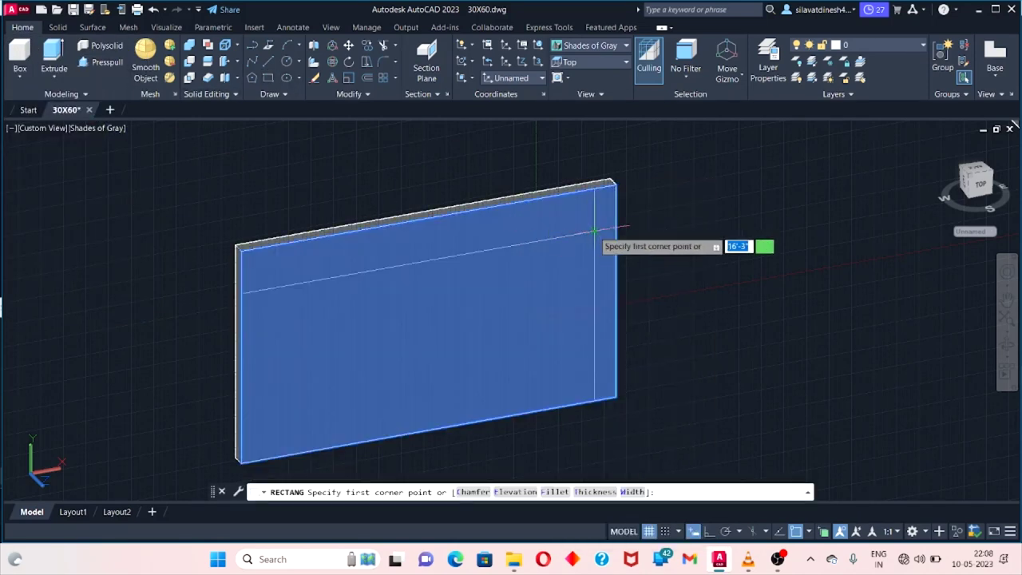
click(594, 231)
text(3)
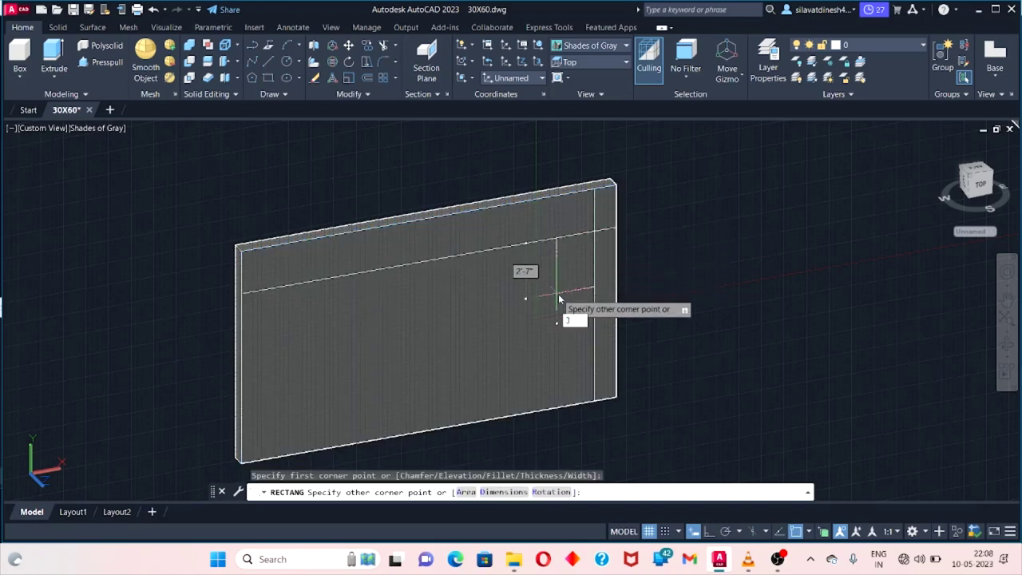
key(Return)
click(559, 295)
right_click(552, 298)
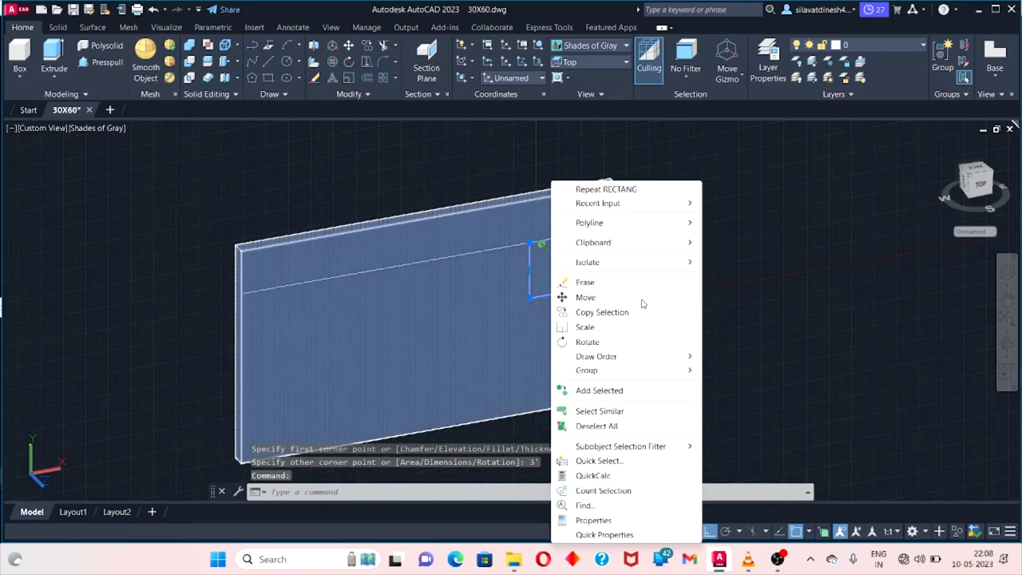
click(615, 283)
Draw a 3' x 3' window rectangle from the guide-line intersection.
click(268, 77)
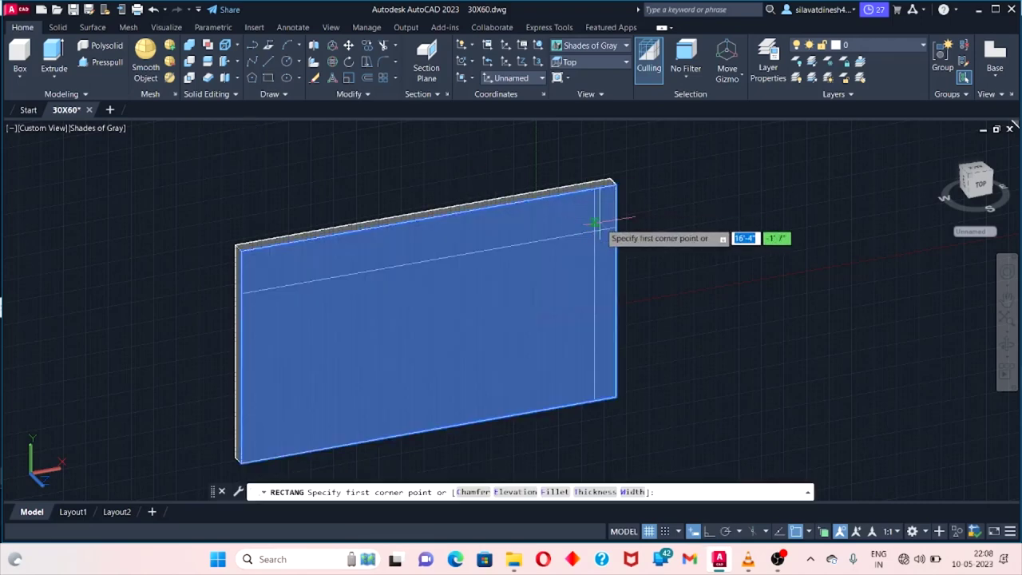
click(595, 231)
text(3)
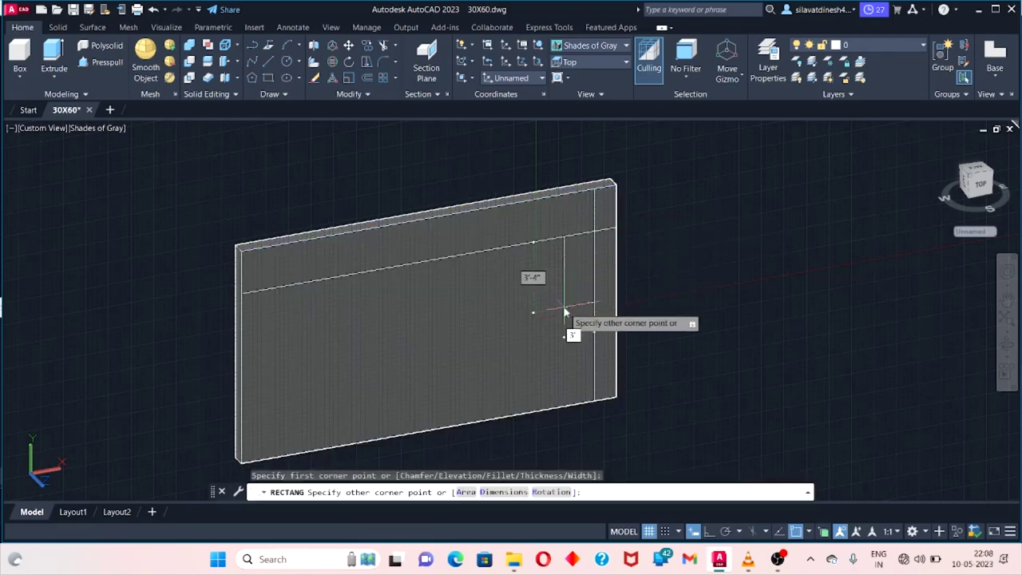
key(Tab)
text(3)
text(4)
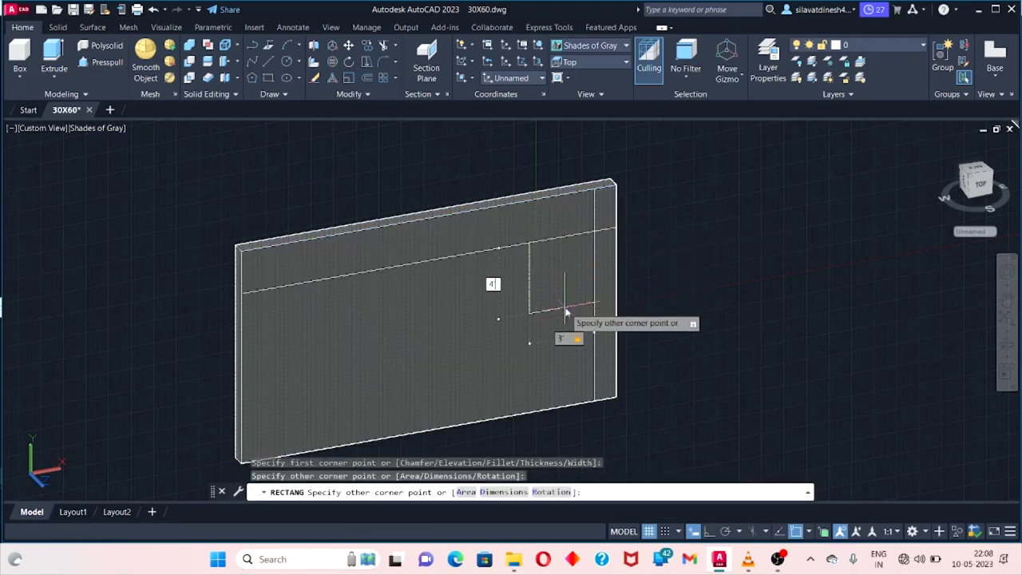
key(Return)
Erase both guide lines.
scroll(536, 271, up, 2)
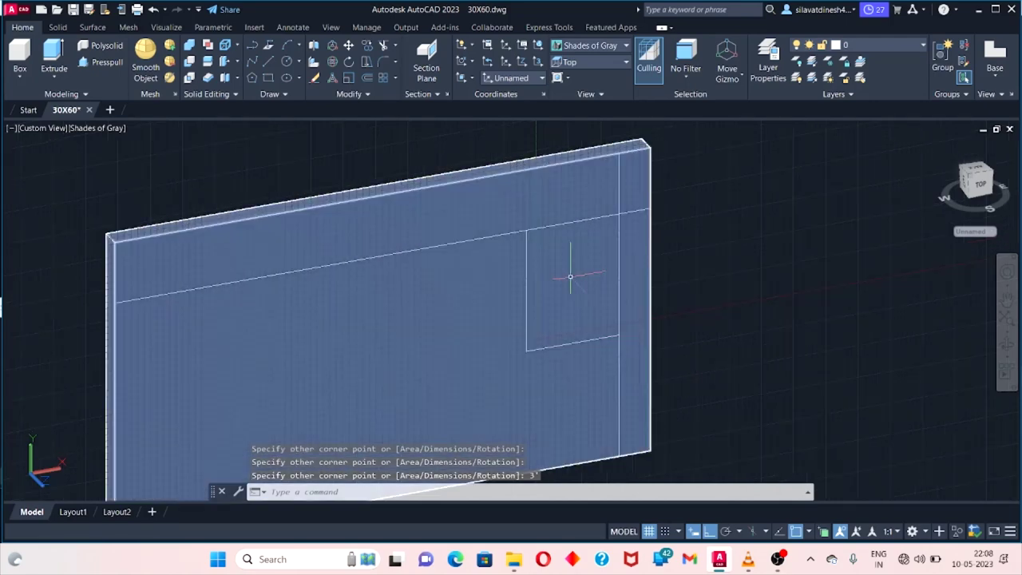
scroll(570, 269, down, 3)
click(458, 261)
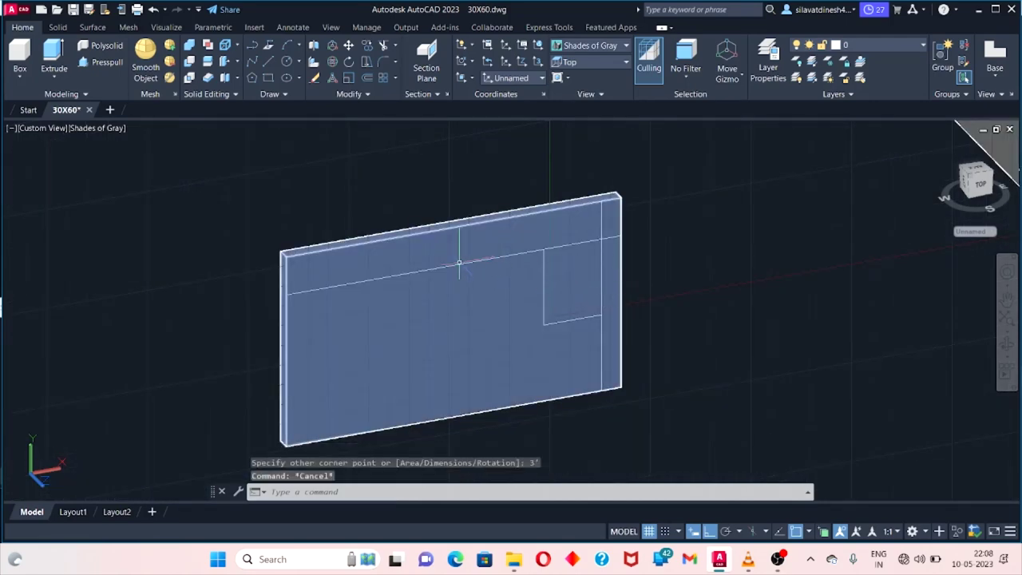
right_click(602, 240)
click(639, 304)
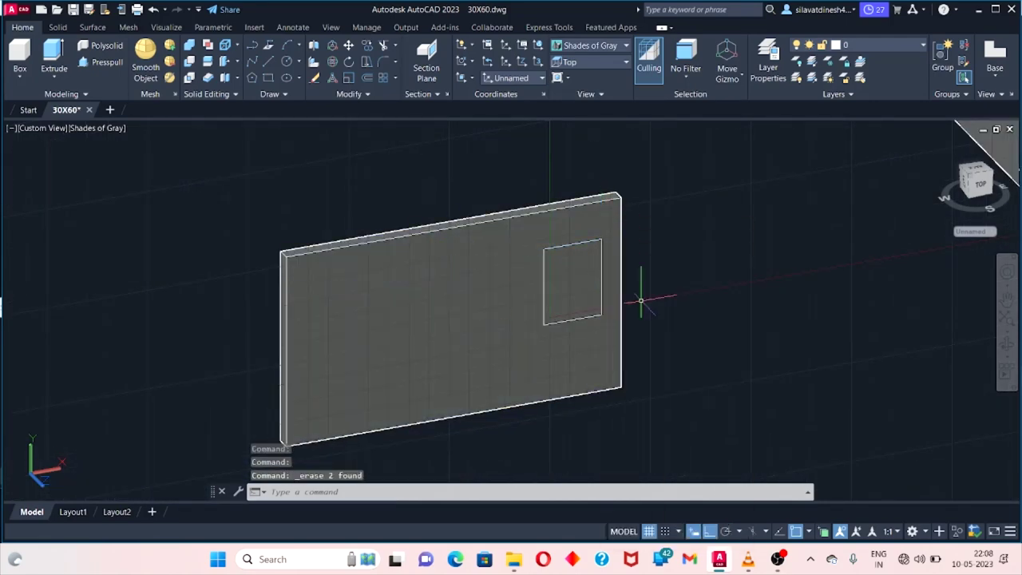
scroll(643, 290, up, 3)
Press-pull the window outline through the wall to cut the opening.
click(106, 62)
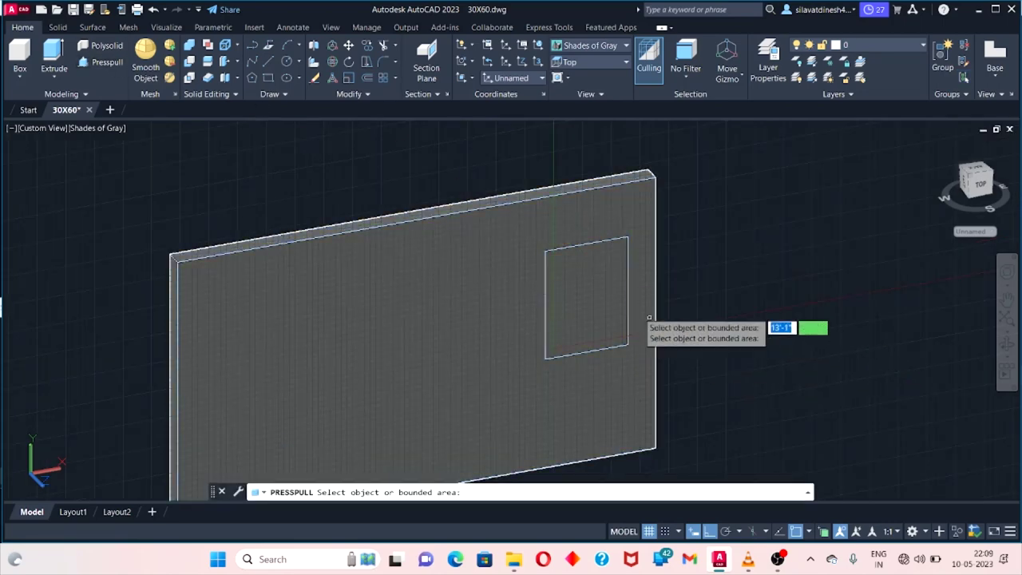
click(587, 294)
click(456, 267)
key(Return)
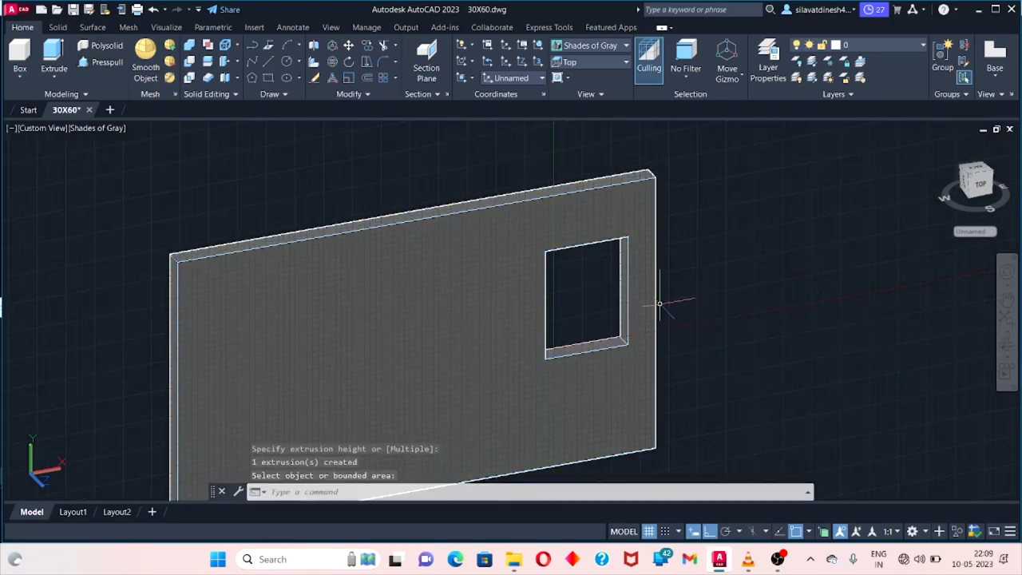
scroll(622, 329, up, 3)
Draw a rectangle across the opening's opposite corners.
click(269, 77)
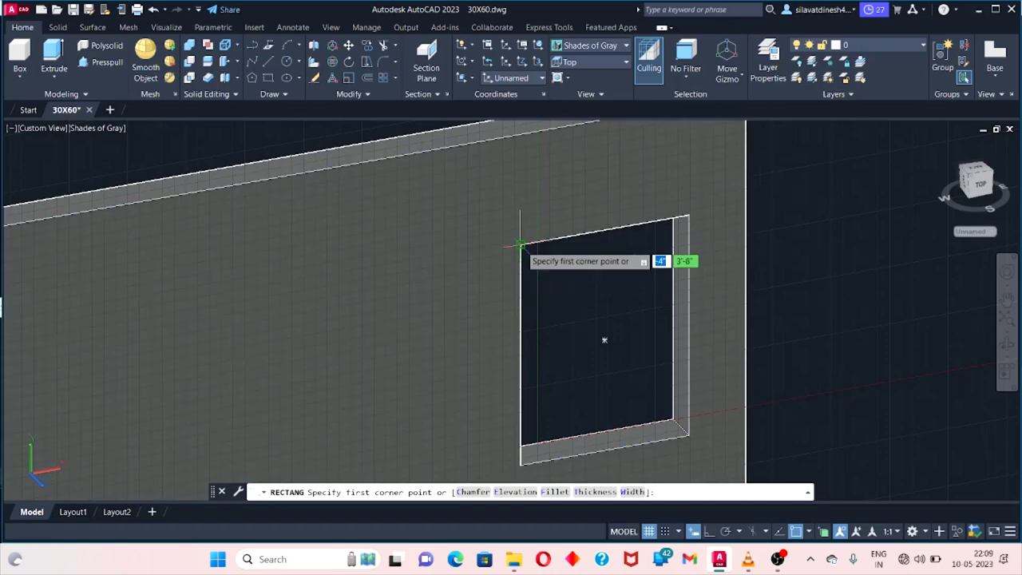
click(605, 340)
click(688, 436)
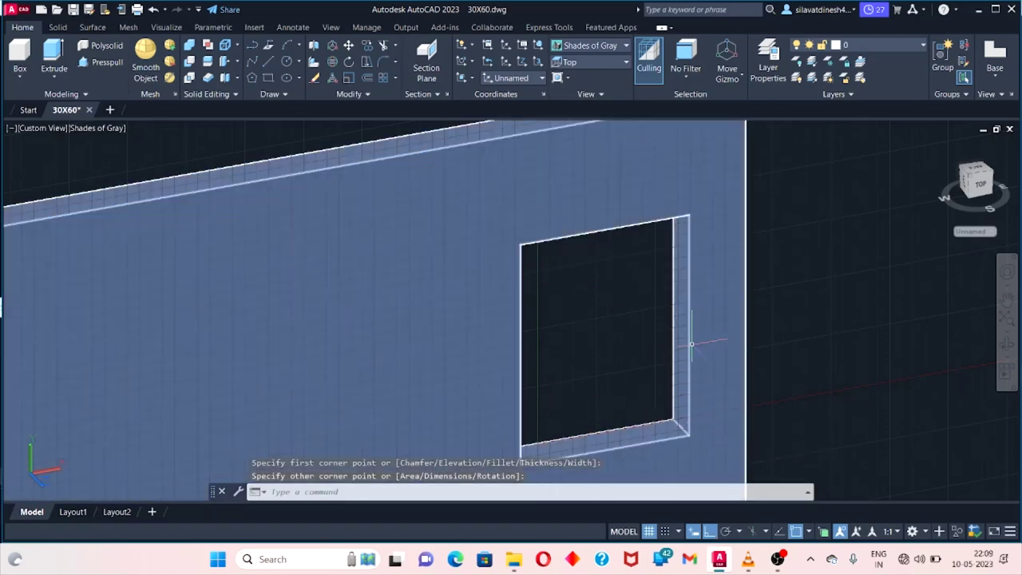
click(691, 345)
key(Escape)
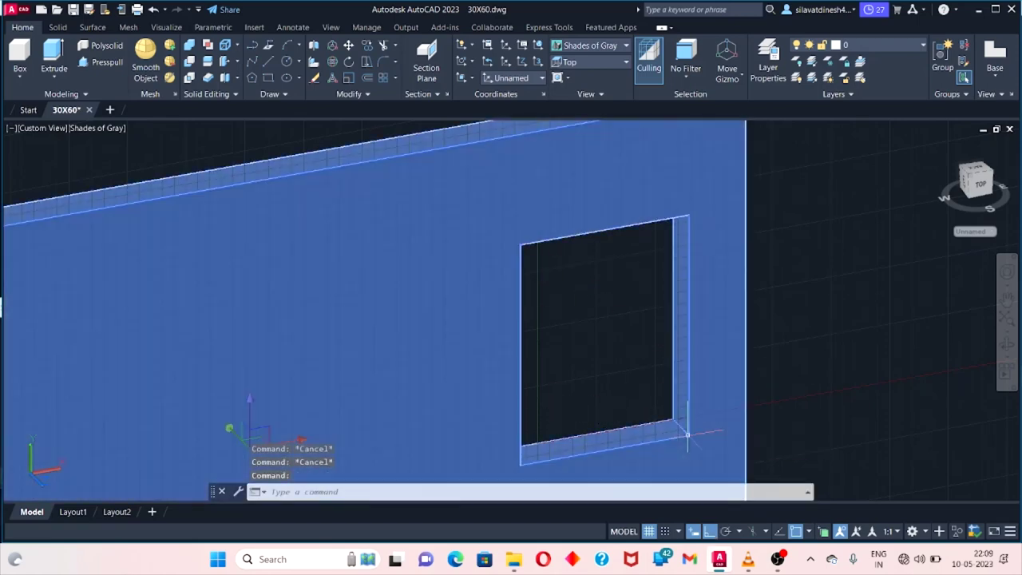
Orbit to face the wall straight on and trace the window opening as a rectangle.
scroll(532, 253, down, 4)
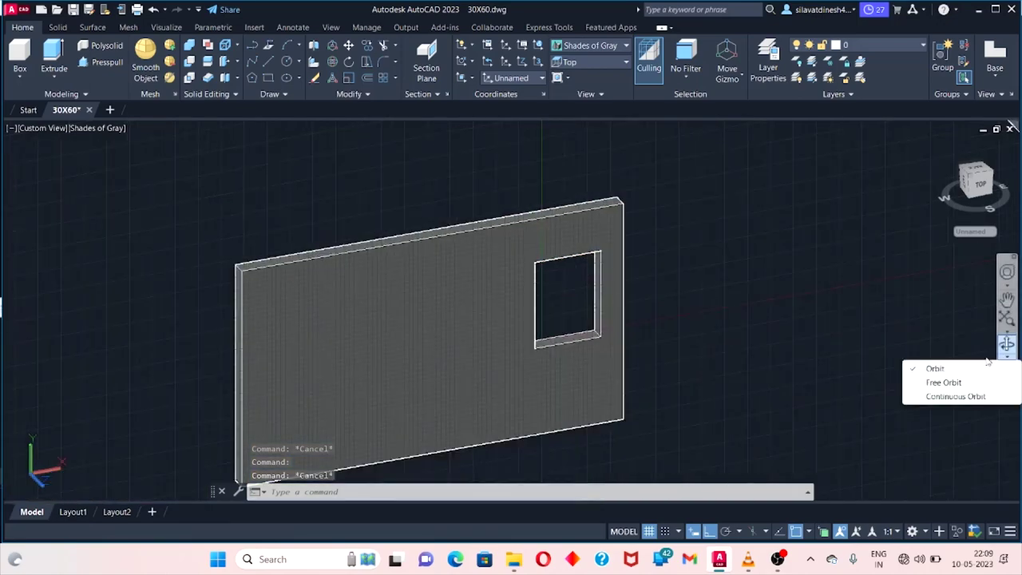
drag(889, 335, 953, 340)
key(Escape)
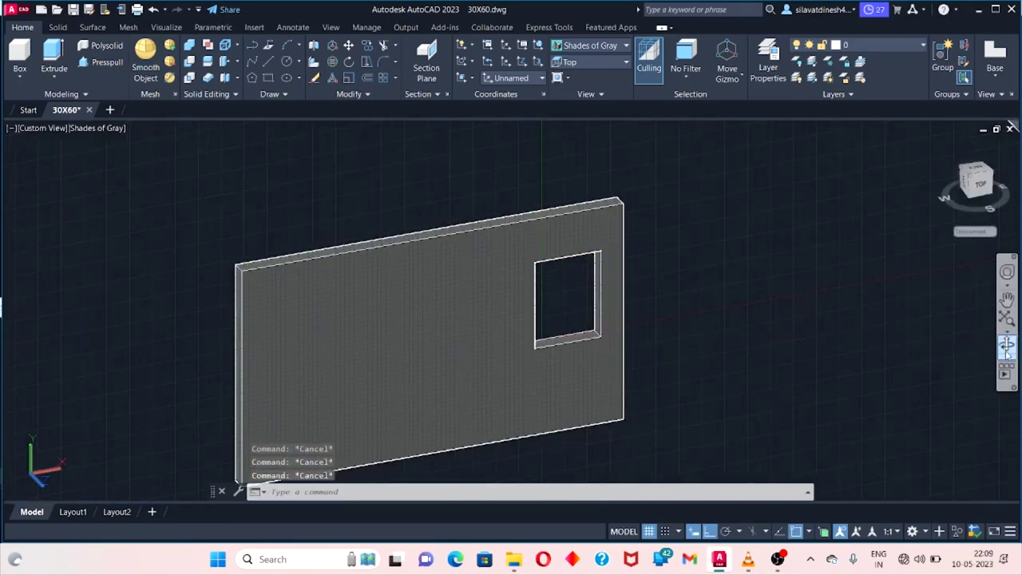
click(1008, 353)
mouse_move(887, 338)
mouse_down()
mouse_move(555, 263)
mouse_move(742, 342)
mouse_move(586, 274)
mouse_up()
scroll(592, 281, up, 2)
key(Escape)
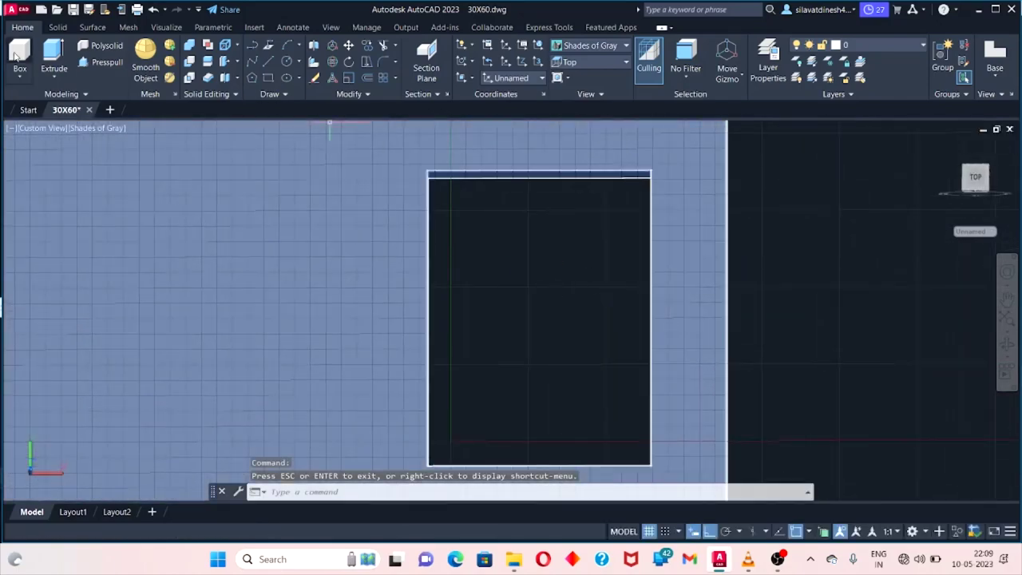
click(16, 54)
key(Escape)
click(268, 78)
click(429, 174)
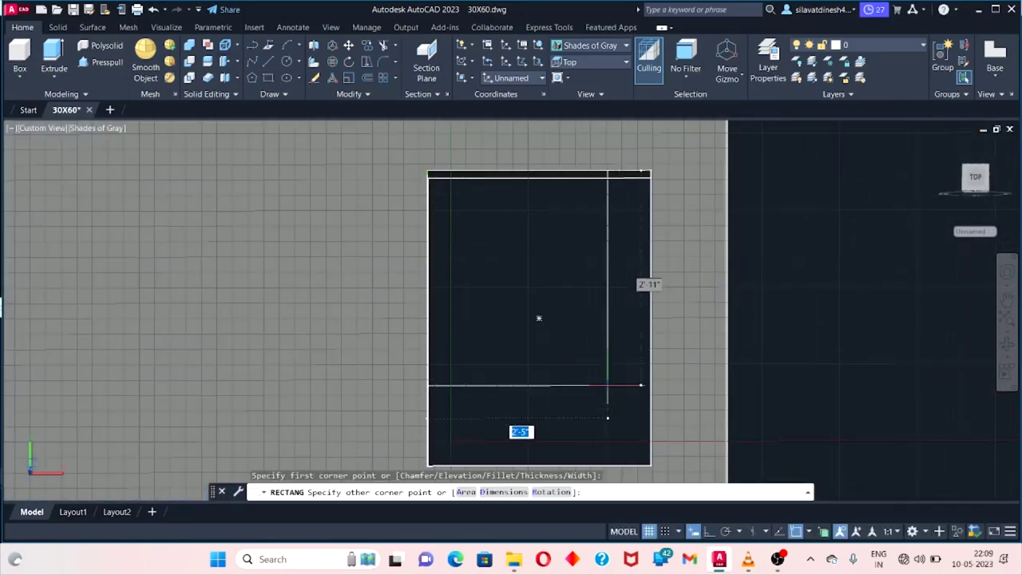
click(649, 435)
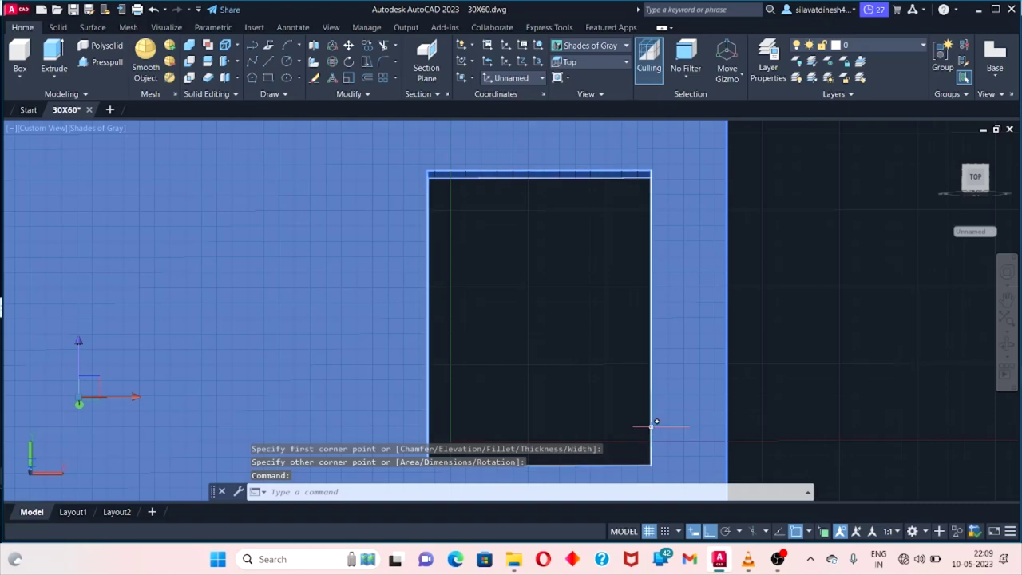
Move the traced rectangle by its centre to a spot right of the wall.
right_click(649, 432)
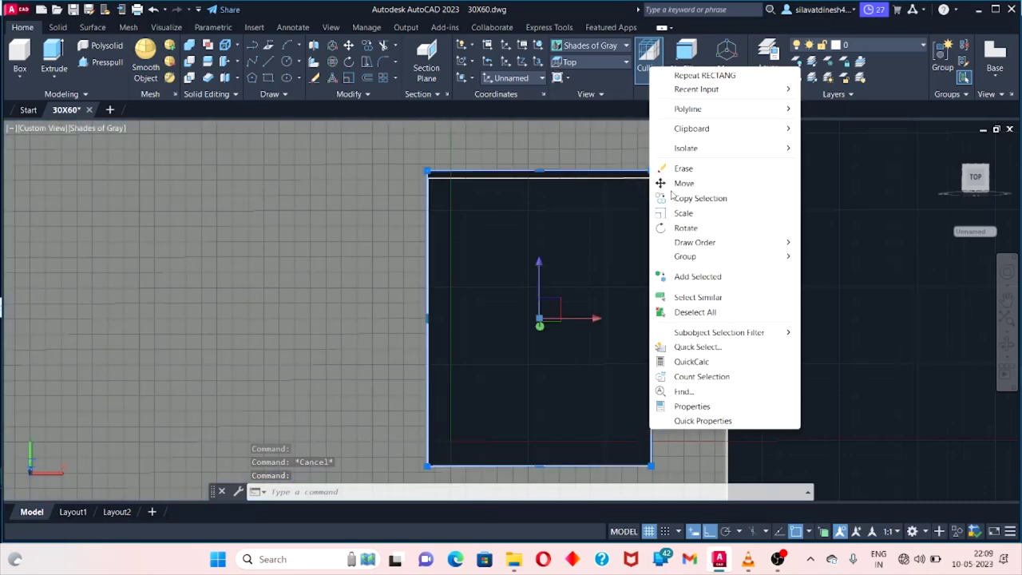
click(683, 183)
click(539, 318)
scroll(924, 326, down, 1)
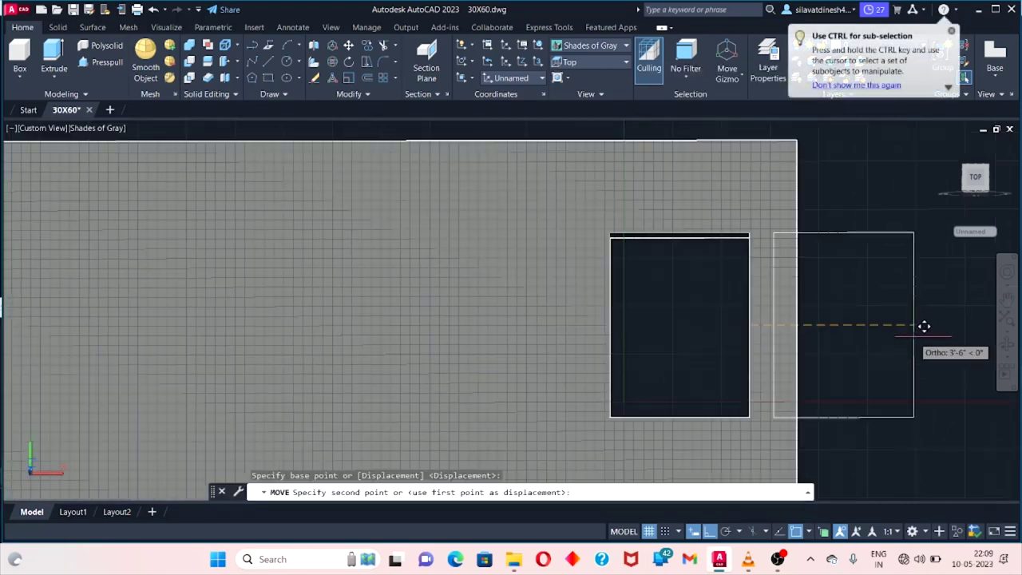
middle_drag(925, 326, 806, 331)
click(806, 331)
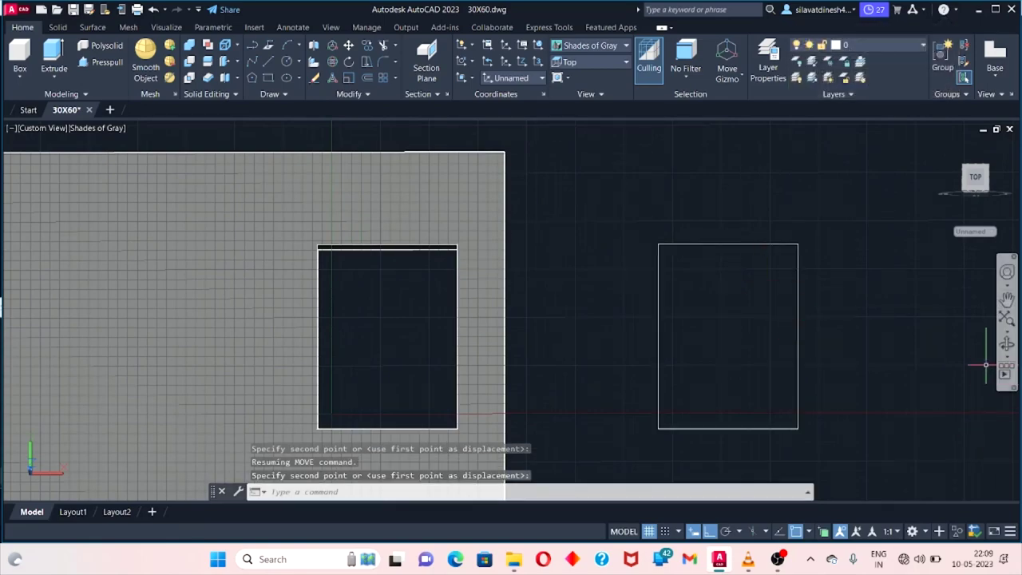
click(1008, 345)
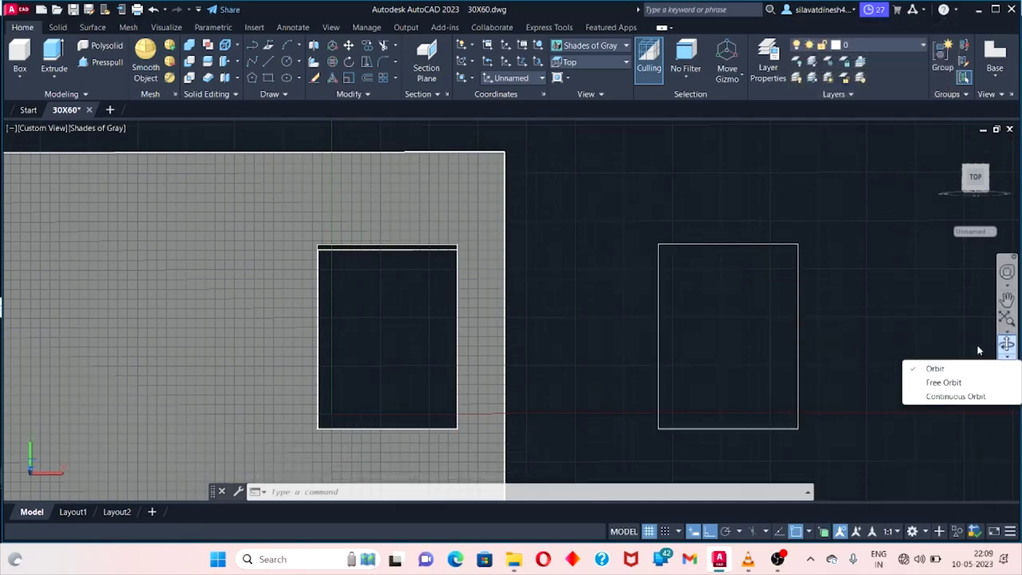
click(961, 369)
mouse_move(961, 373)
mouse_down()
mouse_move(818, 334)
mouse_move(774, 226)
mouse_up()
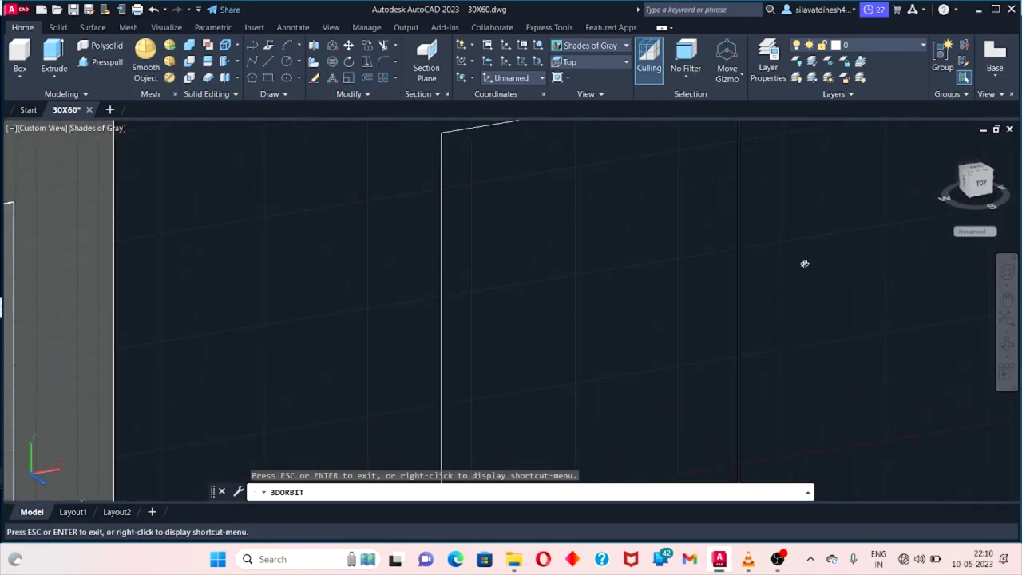
Draw a vertical line from the outline's top edge to its bottom edge.
drag(804, 264, 718, 298)
key(Escape)
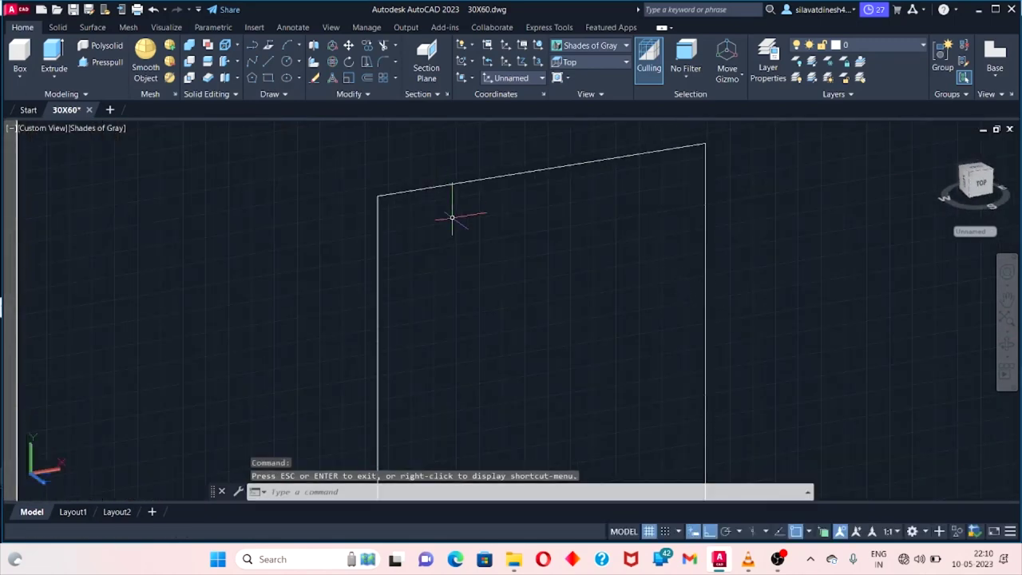
click(268, 62)
click(541, 169)
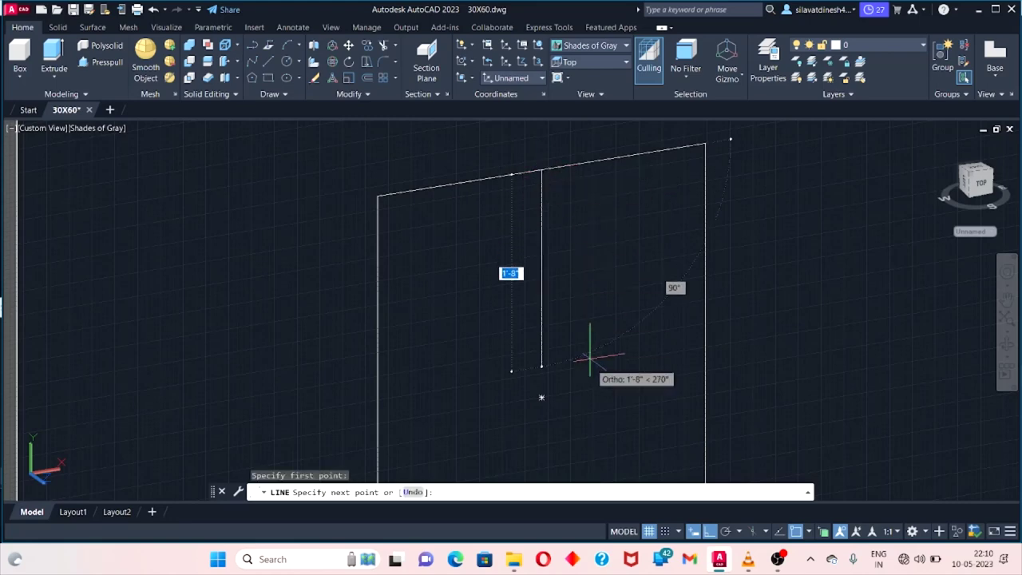
scroll(599, 392, down, 3)
middle_drag(605, 422, 495, 327)
scroll(473, 363, up, 5)
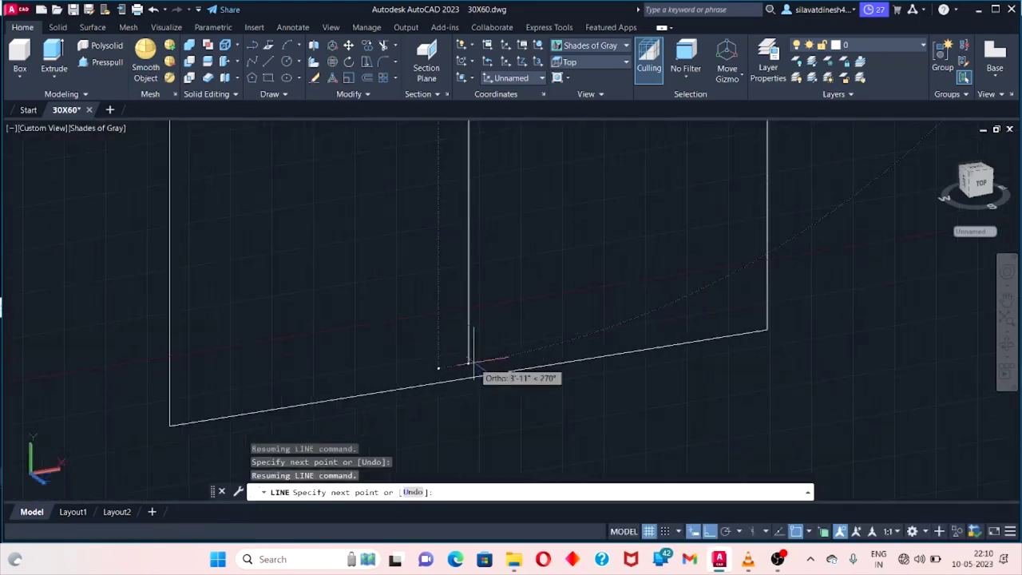
click(469, 378)
key(Escape)
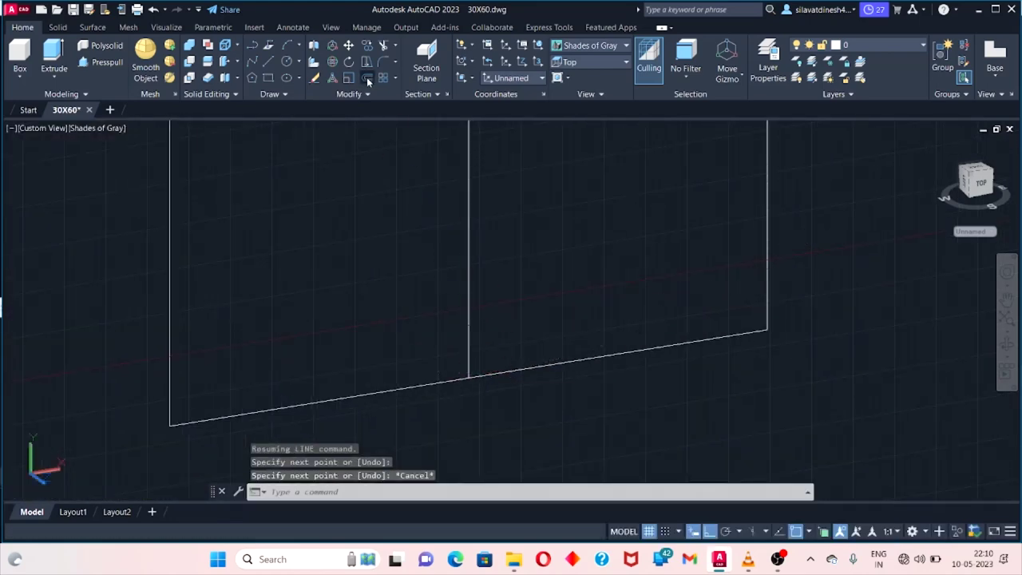
Offset the vertical line by 1 to each side.
click(368, 80)
text(1)
key(Return)
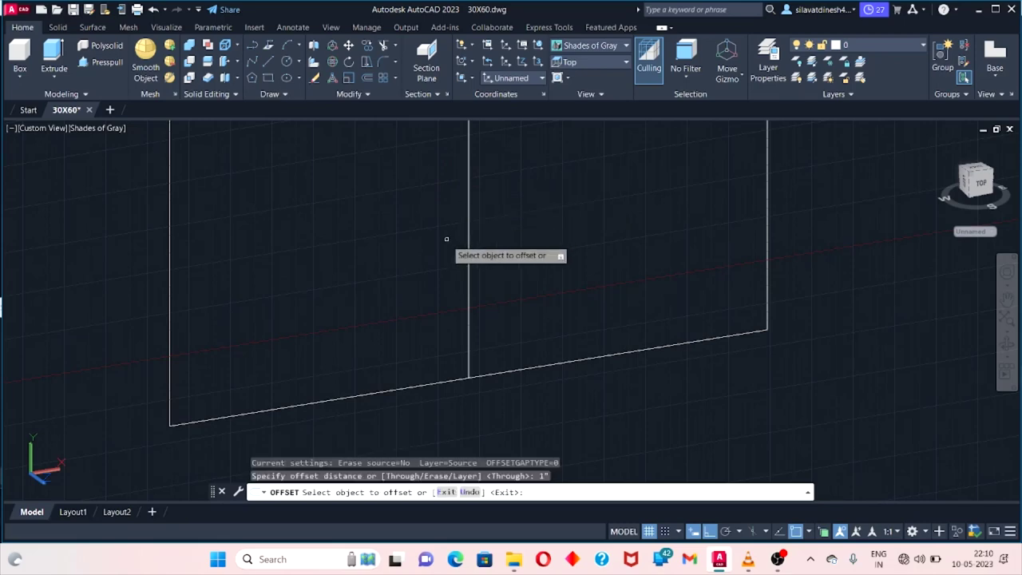
click(469, 228)
click(456, 228)
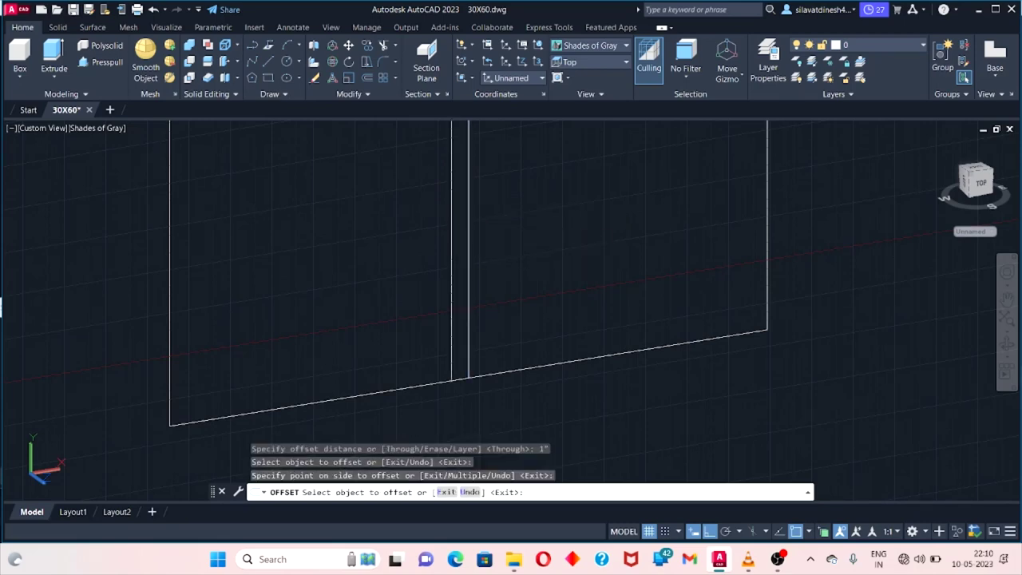
click(469, 228)
click(479, 228)
scroll(476, 218, down, 2)
click(476, 217)
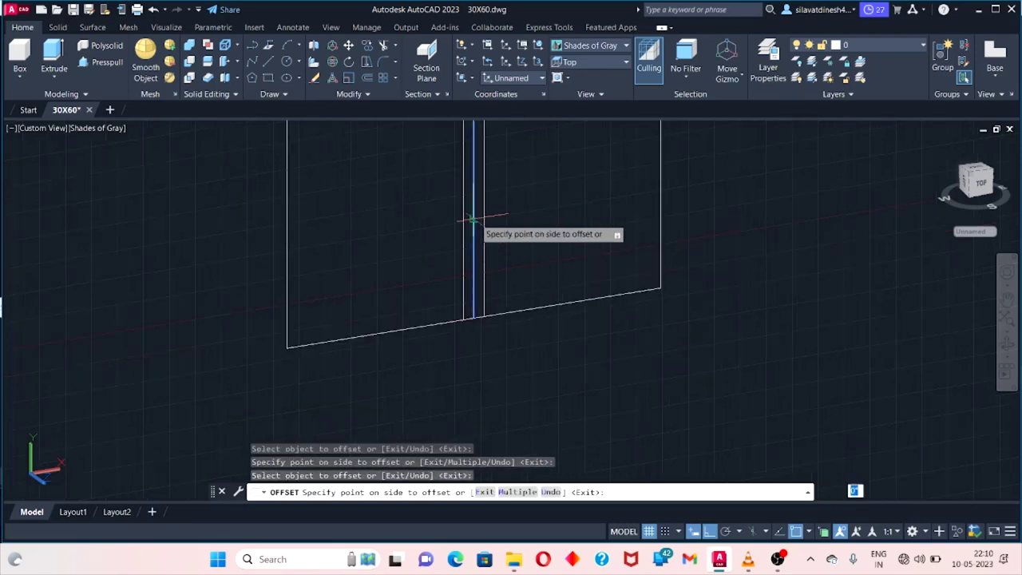
right_click(496, 254)
key(Escape)
key(Escape)
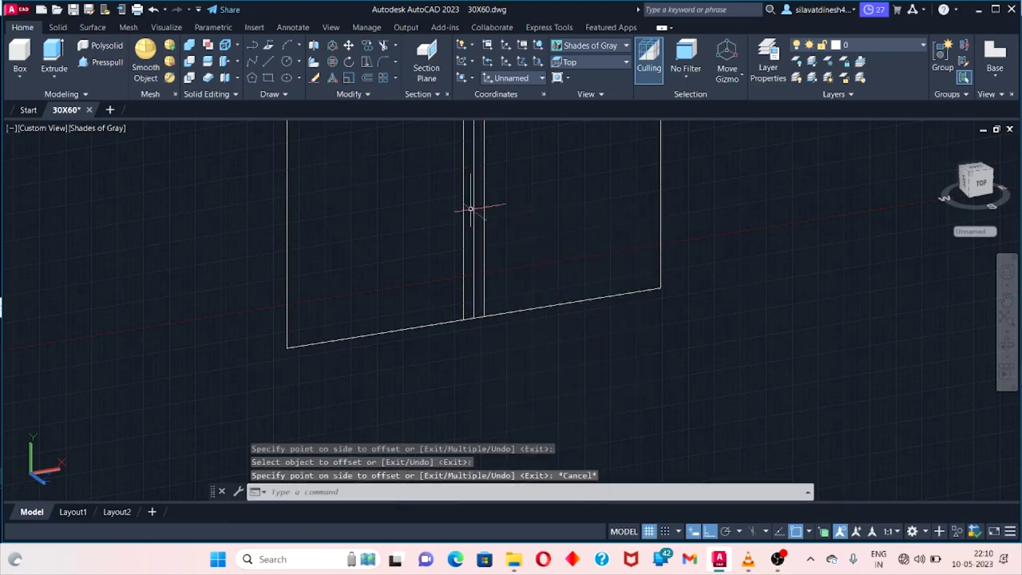
Erase the original middle line.
click(471, 209)
right_click(482, 220)
click(499, 279)
Start a box on the divided outline, picking its top-right and opposite corners.
scroll(525, 265, down, 2)
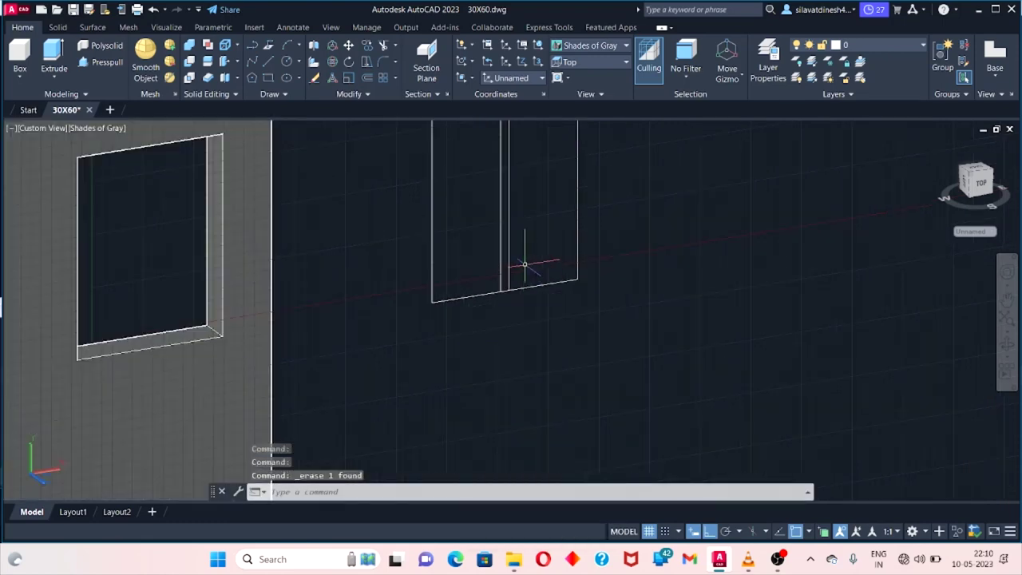
scroll(555, 239, up, 3)
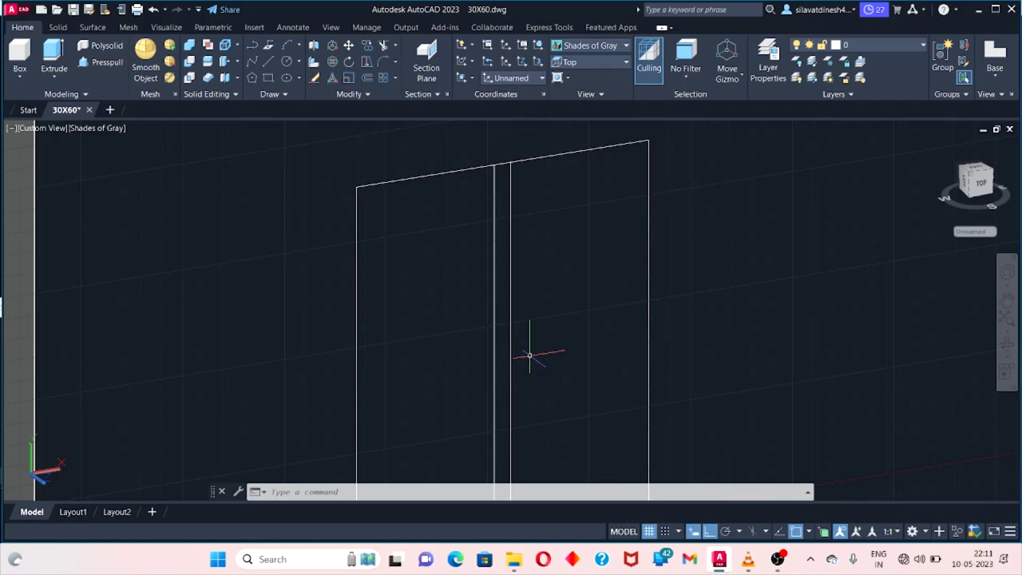
scroll(631, 215, down, 3)
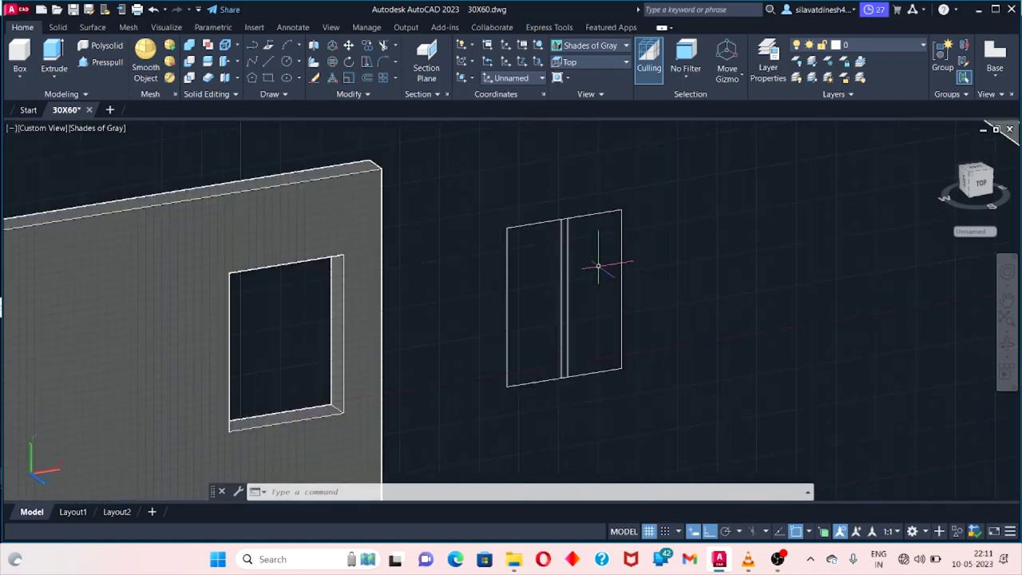
scroll(599, 267, up, 2)
click(19, 54)
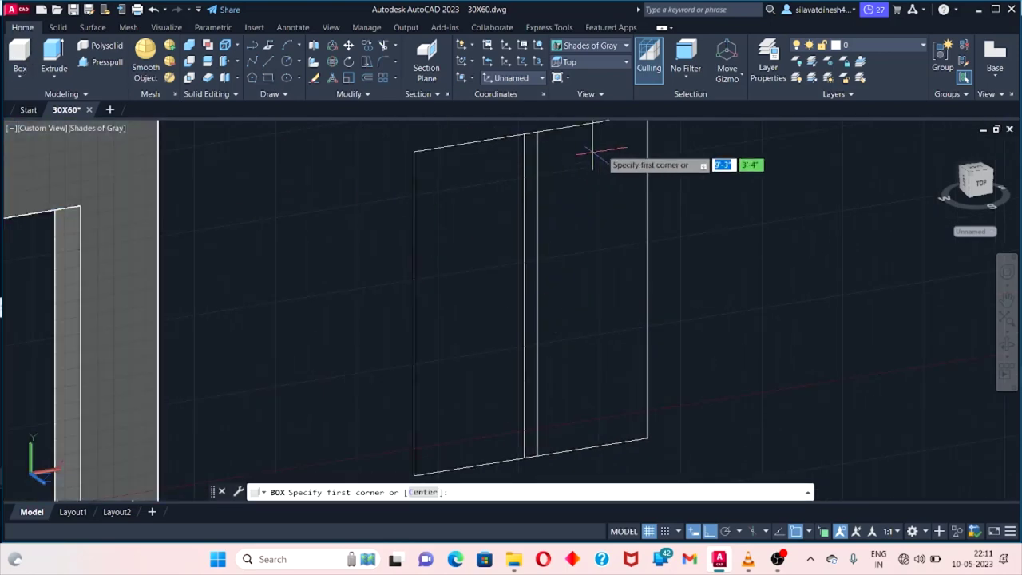
scroll(639, 135, down, 1)
click(643, 129)
click(570, 240)
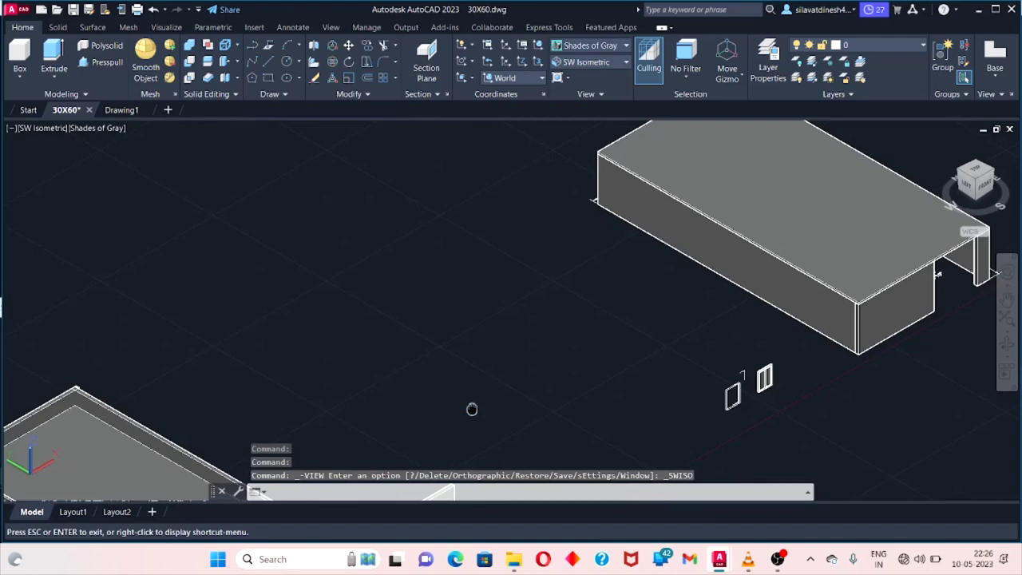
Abandon the rectangle and set the UCS by Face on the wall panel's front face.
key(Escape)
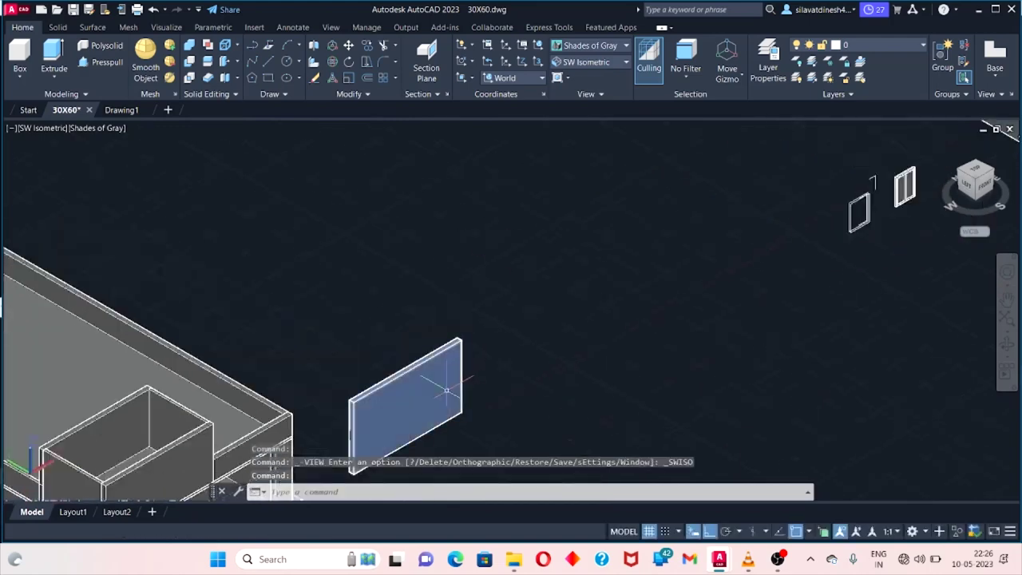
scroll(400, 279, up, 3)
click(267, 76)
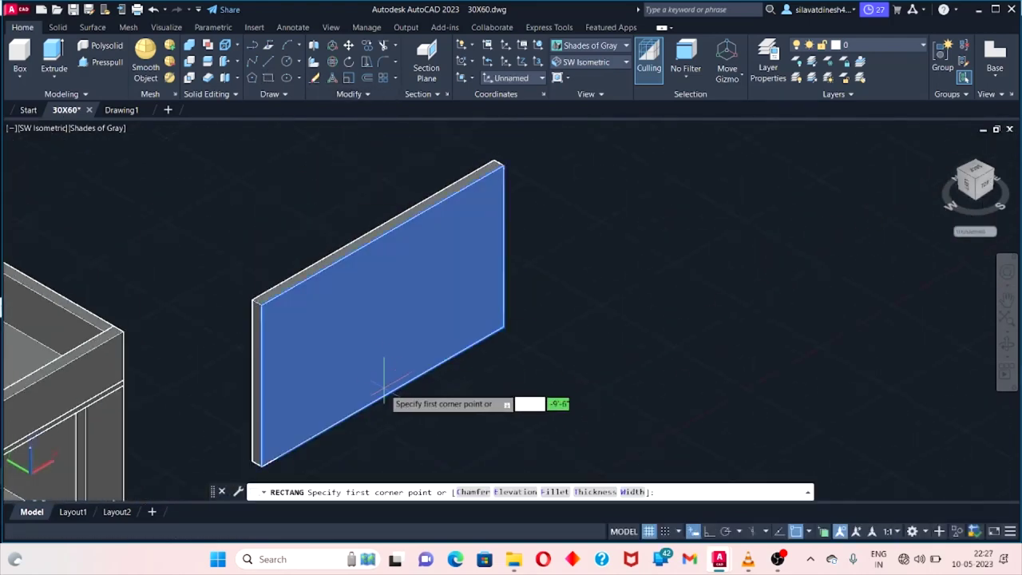
scroll(405, 384, up, 4)
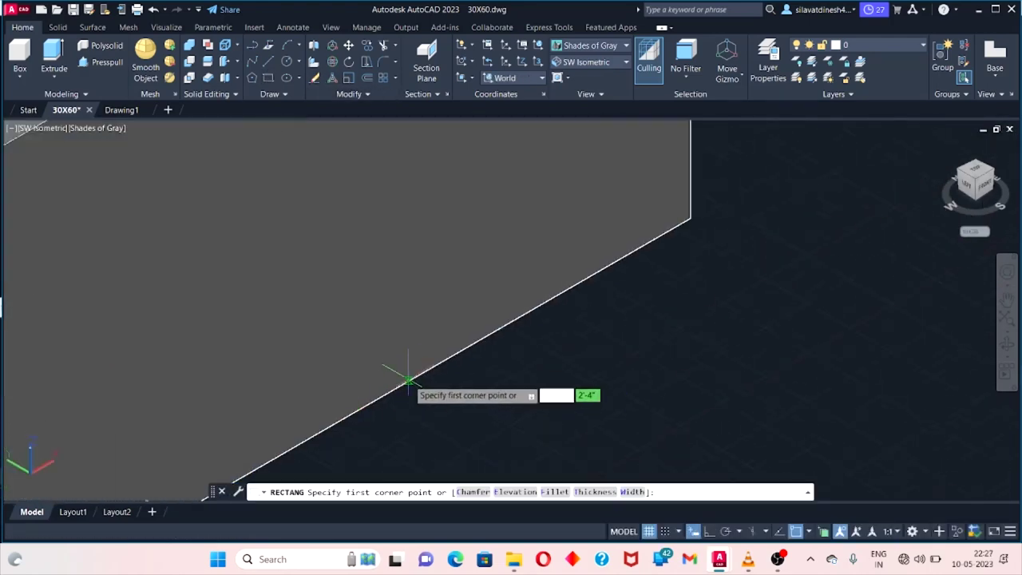
scroll(519, 317, down, 4)
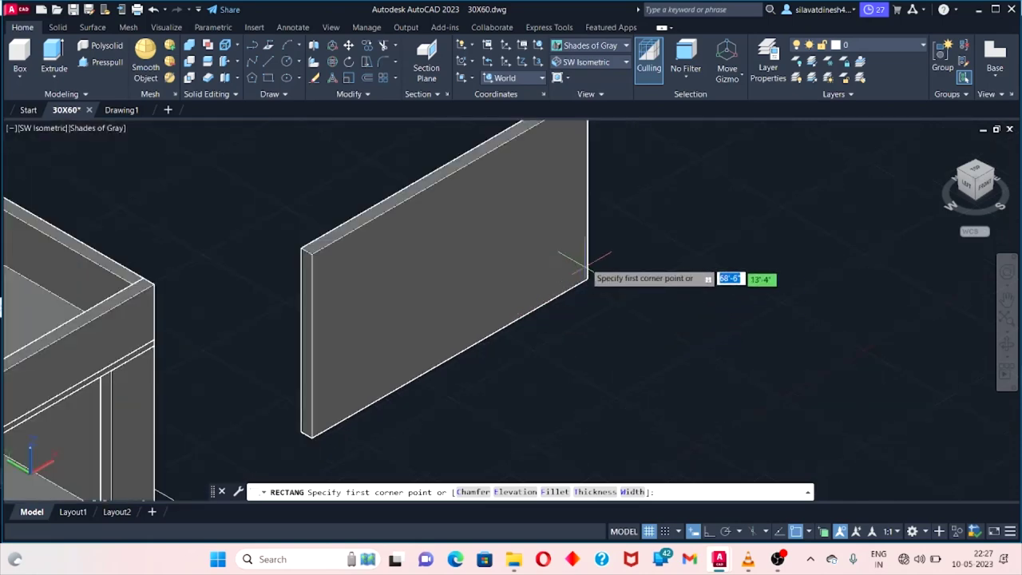
key(Escape)
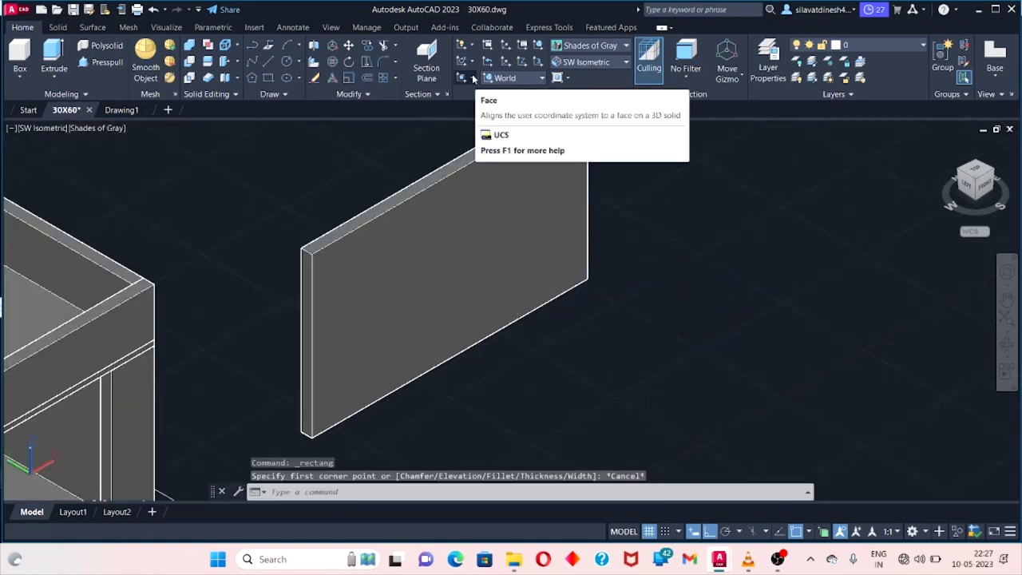
click(474, 77)
click(463, 96)
click(467, 232)
key(Return)
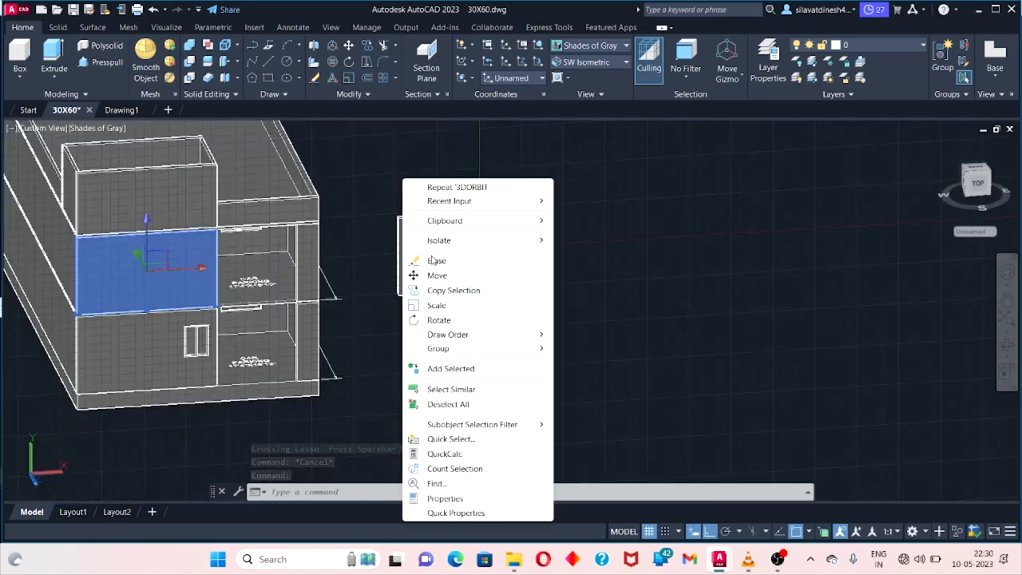
Move the window wall panel from a base point onto the house's upper-floor facade.
click(459, 234)
key(Escape)
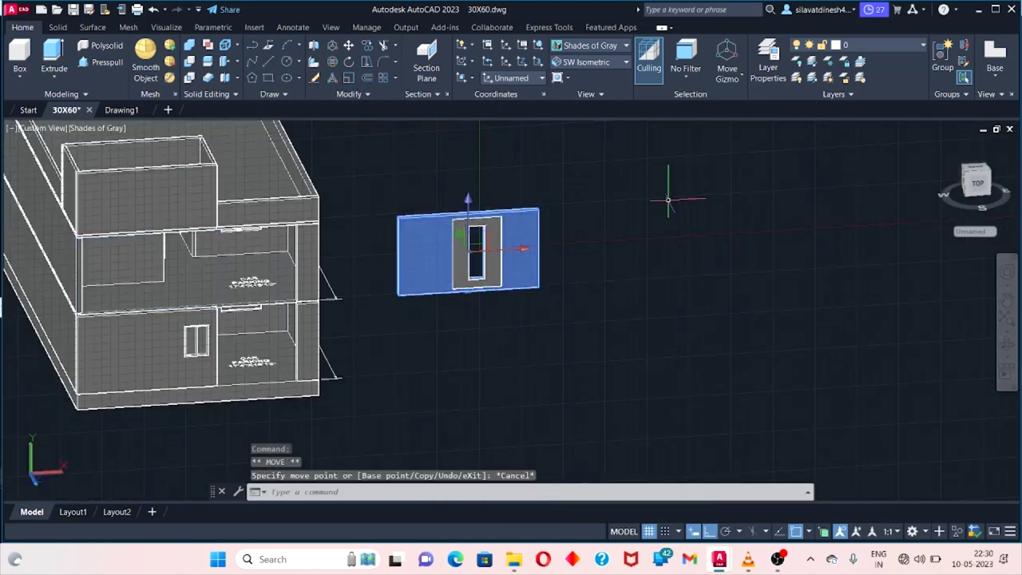
key(Escape)
drag(479, 307, 568, 211)
right_click(568, 211)
click(589, 299)
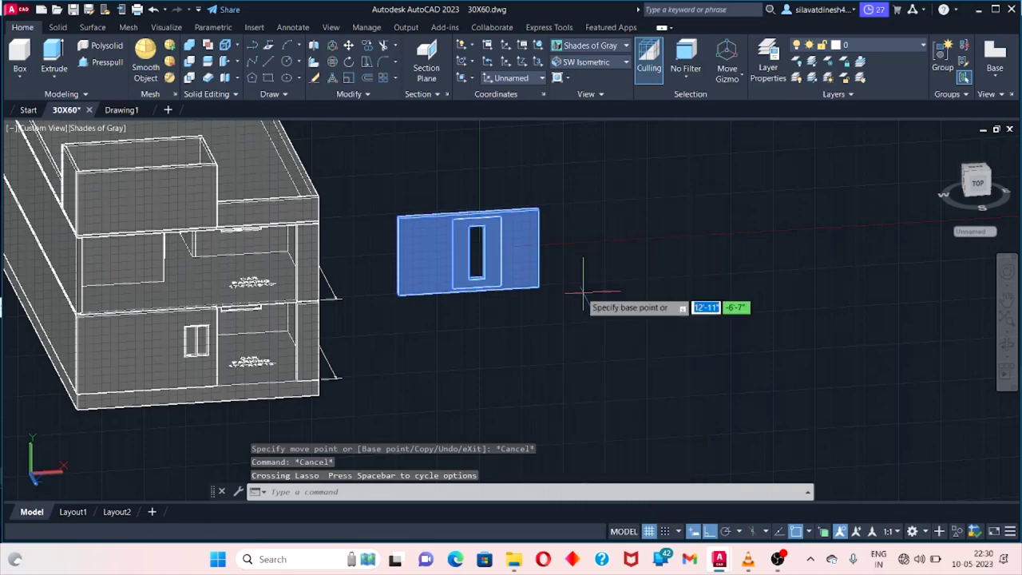
scroll(575, 292, up, 3)
scroll(399, 293, up, 3)
scroll(411, 328, down, 5)
click(340, 303)
scroll(155, 320, up, 2)
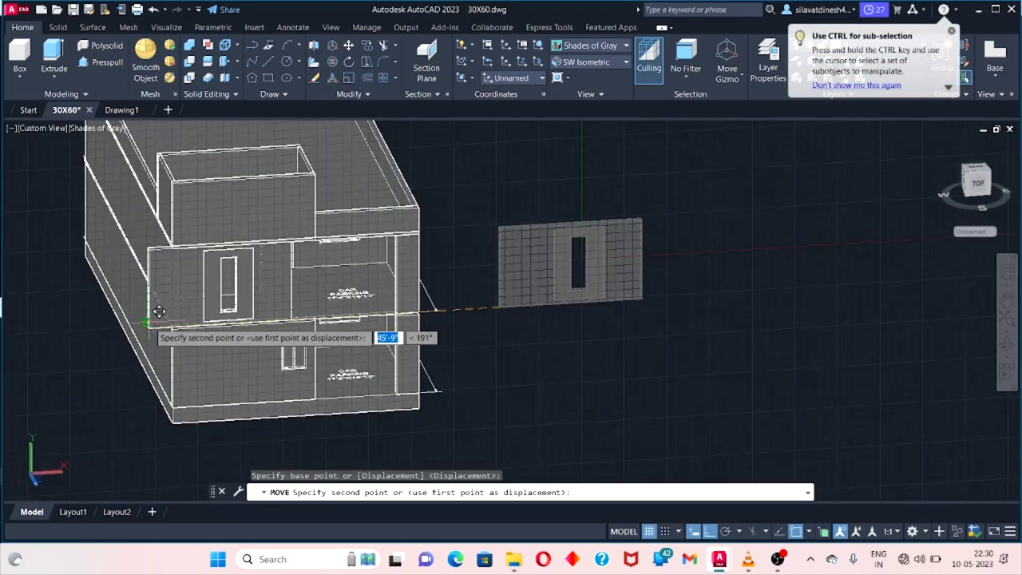
scroll(240, 345, up, 5)
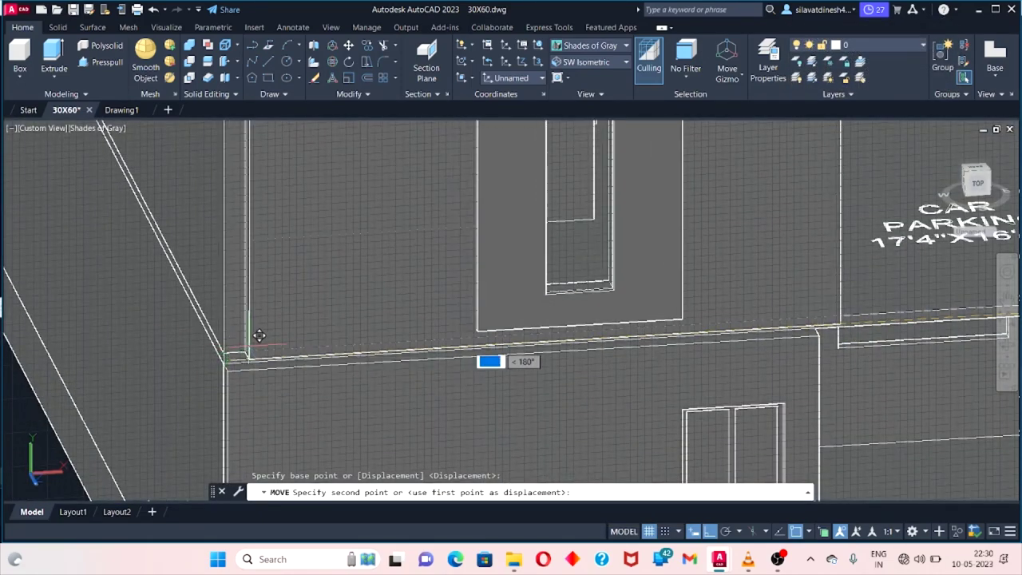
scroll(341, 303, down, 2)
scroll(296, 320, down, 2)
click(288, 326)
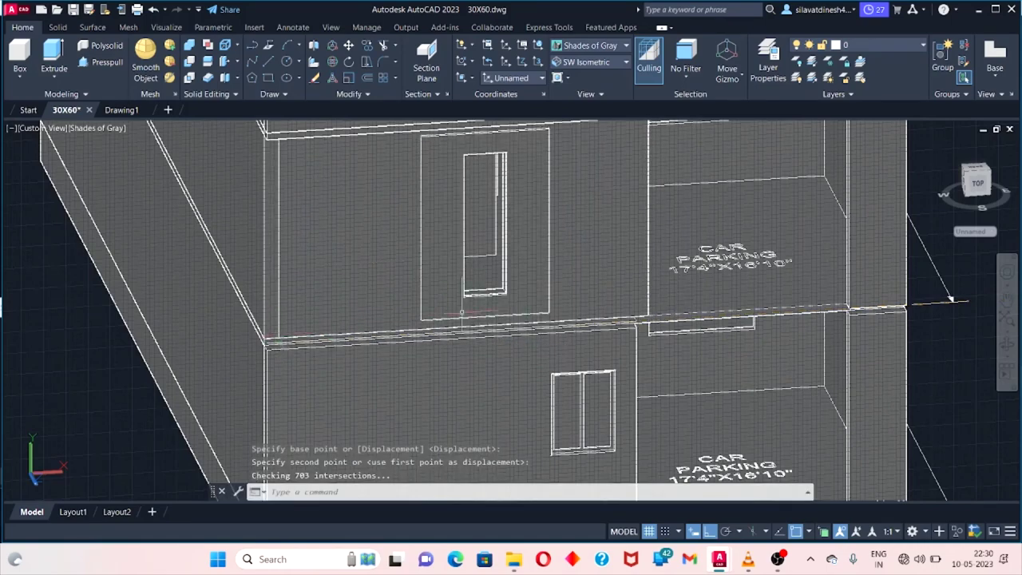
Orbit to a front view to check the panel's placement.
scroll(568, 305, down, 5)
click(1007, 343)
mouse_move(959, 351)
mouse_down()
mouse_move(717, 342)
mouse_move(543, 276)
mouse_move(494, 318)
mouse_move(597, 315)
mouse_up()
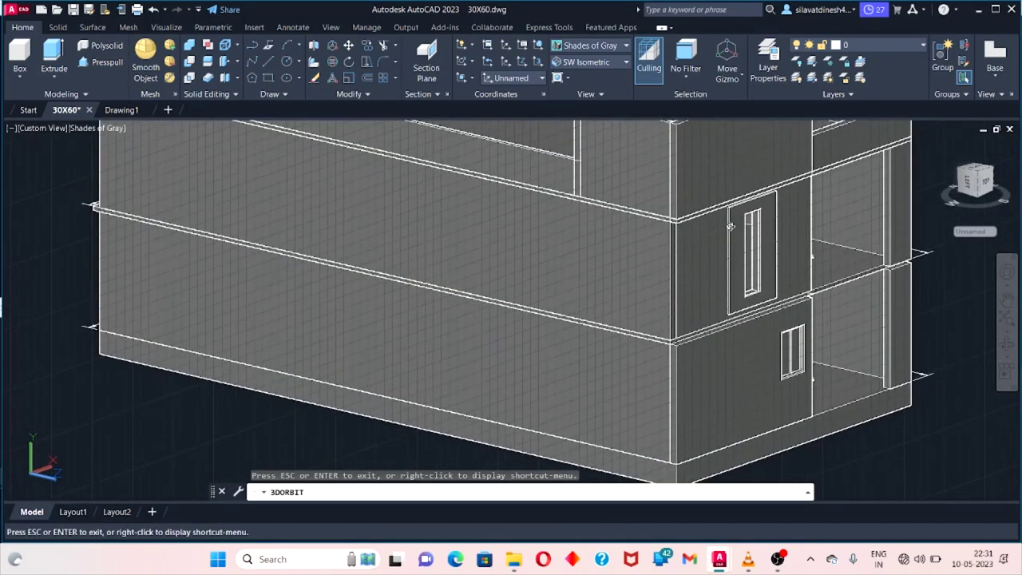
scroll(756, 251, up, 3)
drag(863, 294, 559, 292)
scroll(576, 294, down, 3)
key(Escape)
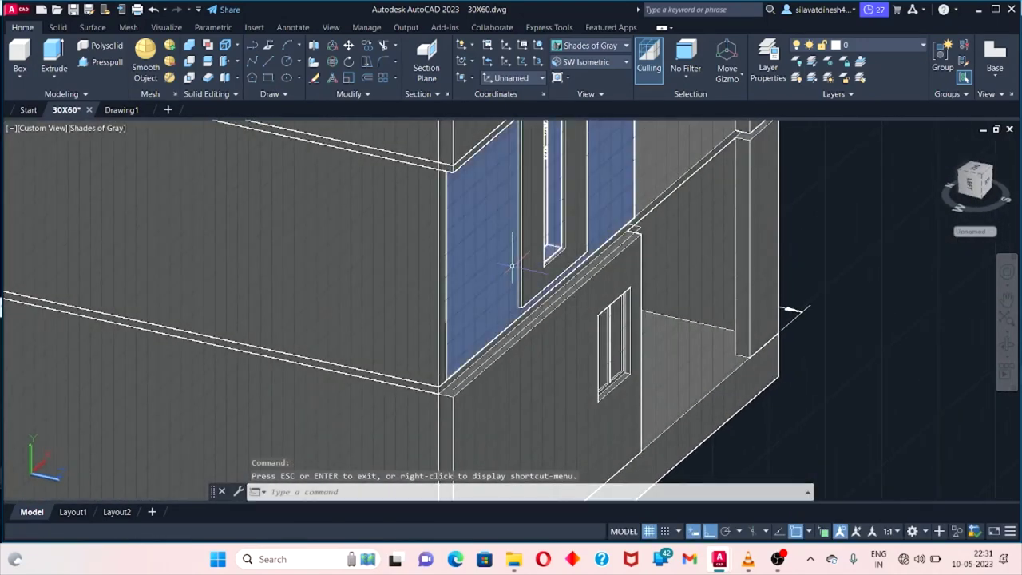
click(523, 279)
click(498, 286)
right_click(513, 221)
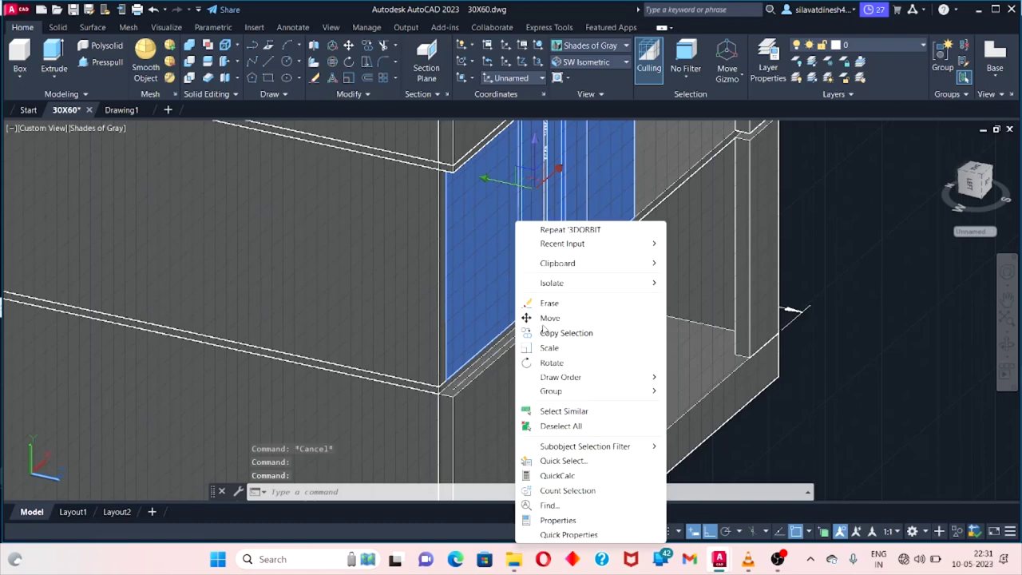
click(548, 317)
click(444, 385)
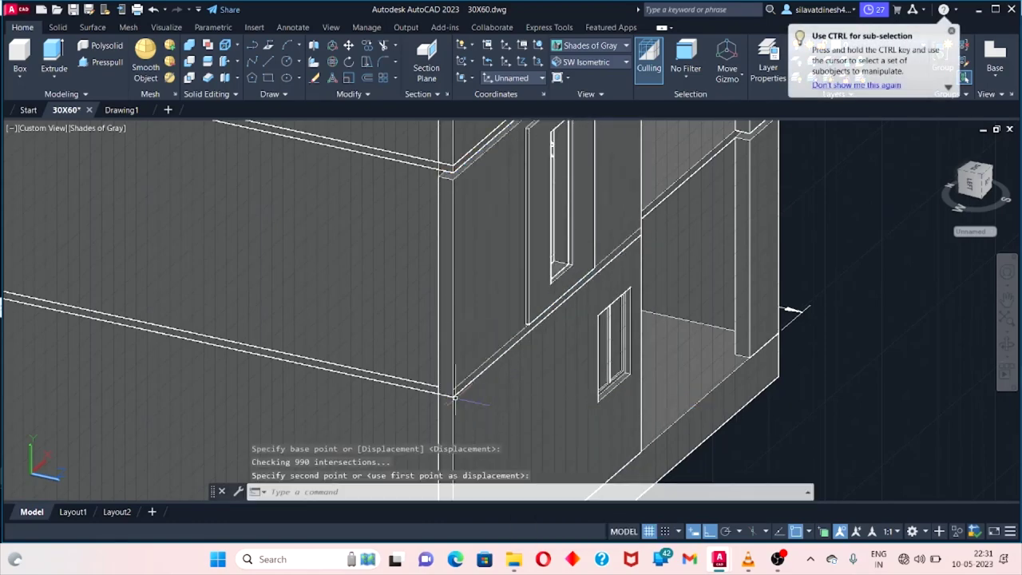
click(1007, 344)
drag(799, 320, 460, 385)
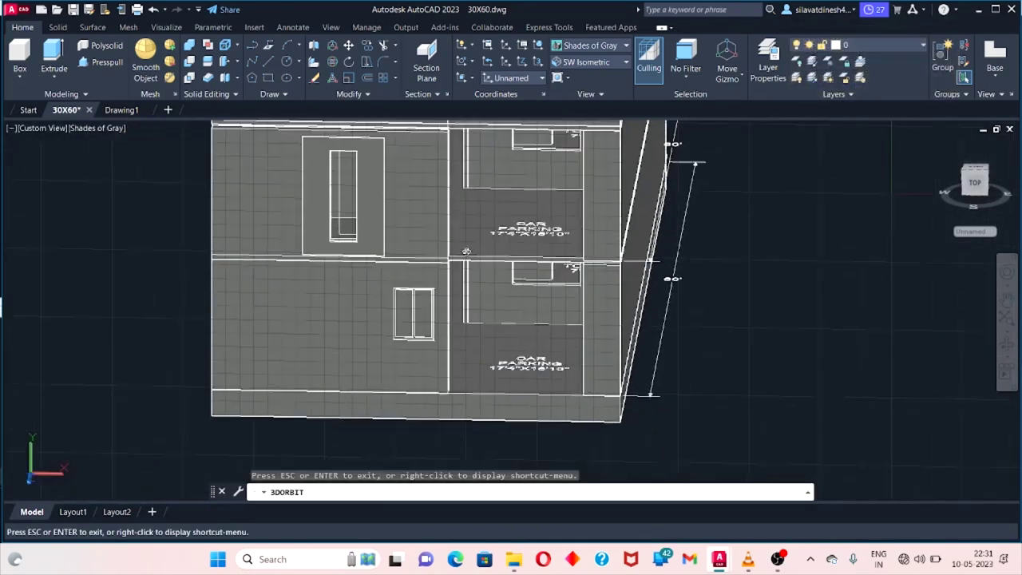
scroll(460, 385, down, 2)
scroll(447, 375, down, 2)
scroll(408, 344, down, 1)
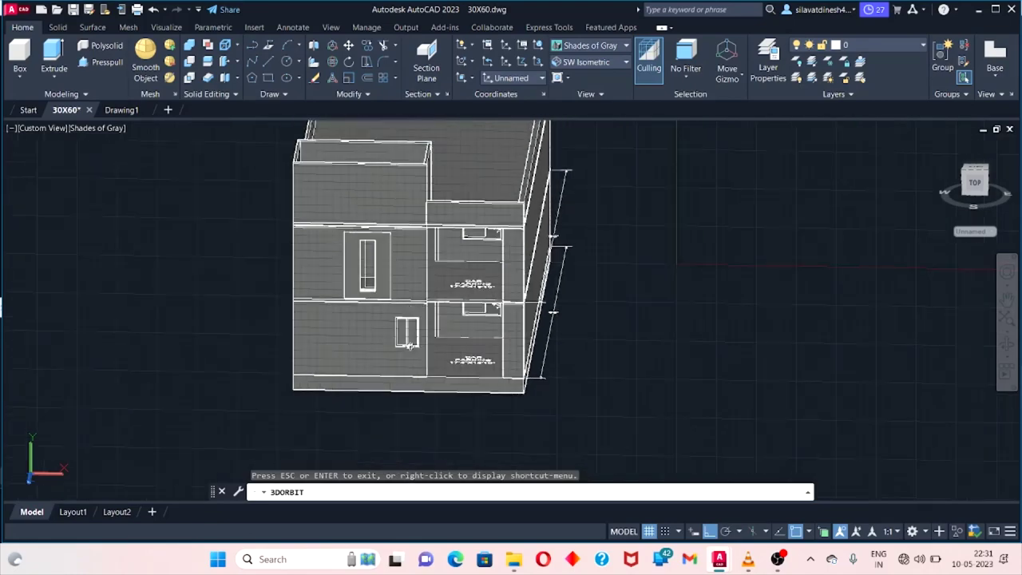
key(super+e)
mouse_move(718, 560)
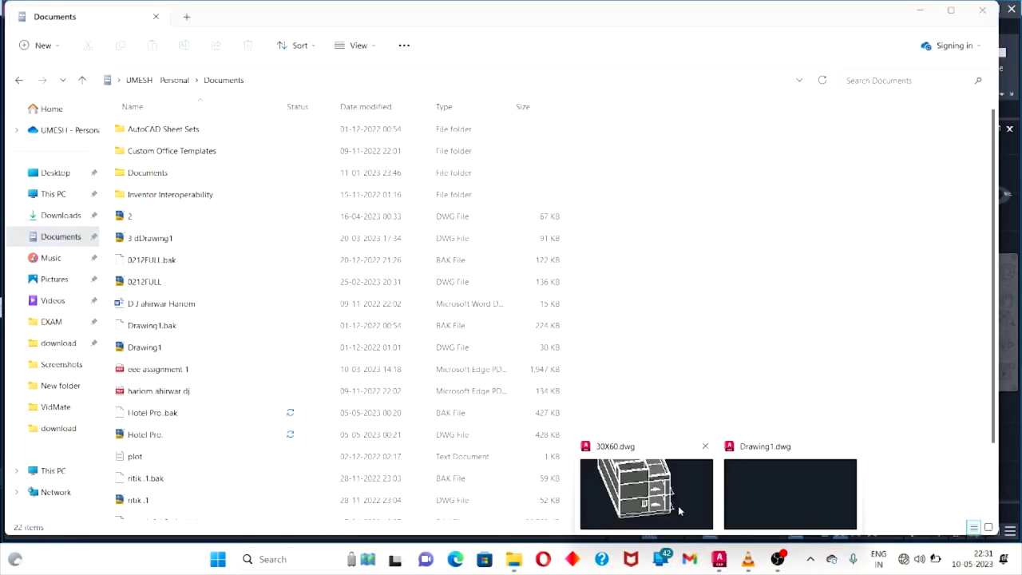
click(680, 511)
scroll(410, 258, up, 2)
Start the UCS command and orbit the model to a front elevation.
scroll(399, 251, up, 2)
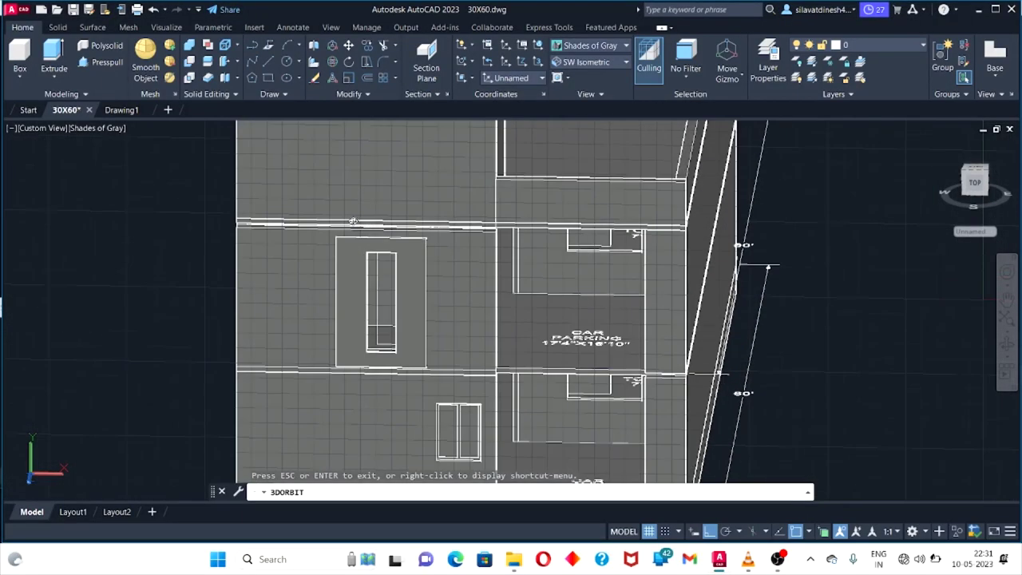
key(Escape)
scroll(369, 230, up, 1)
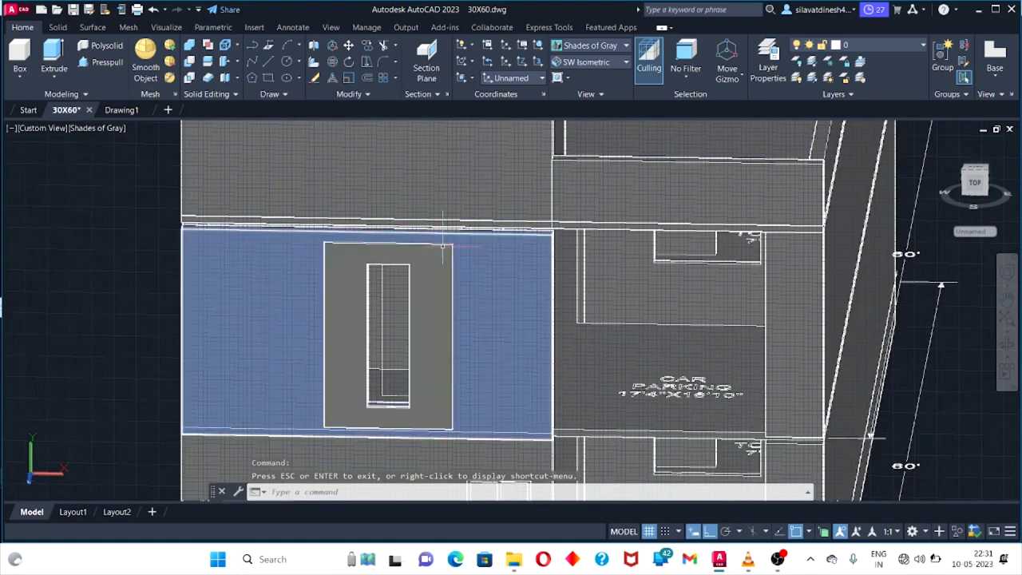
click(467, 99)
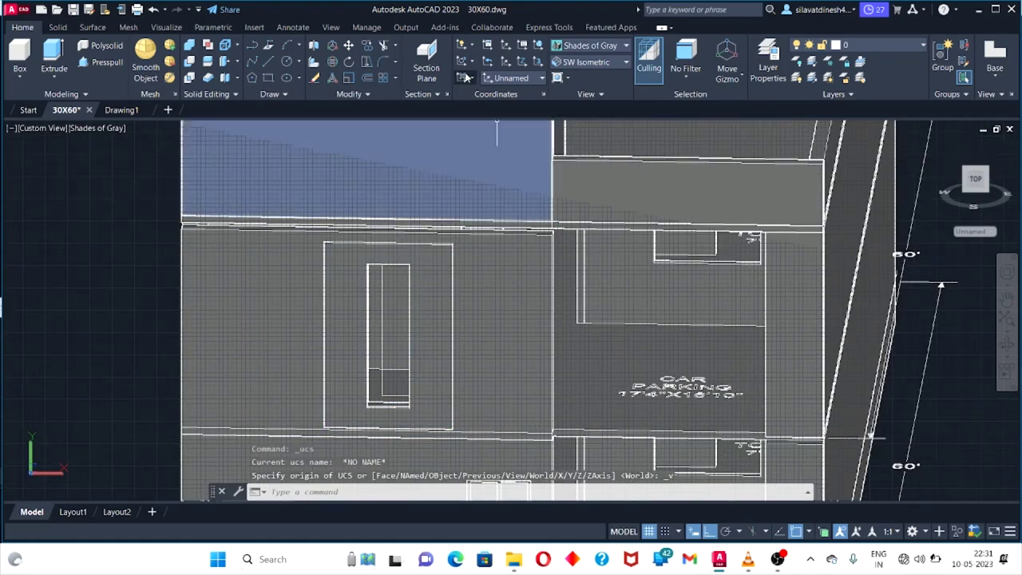
scroll(471, 152, down, 5)
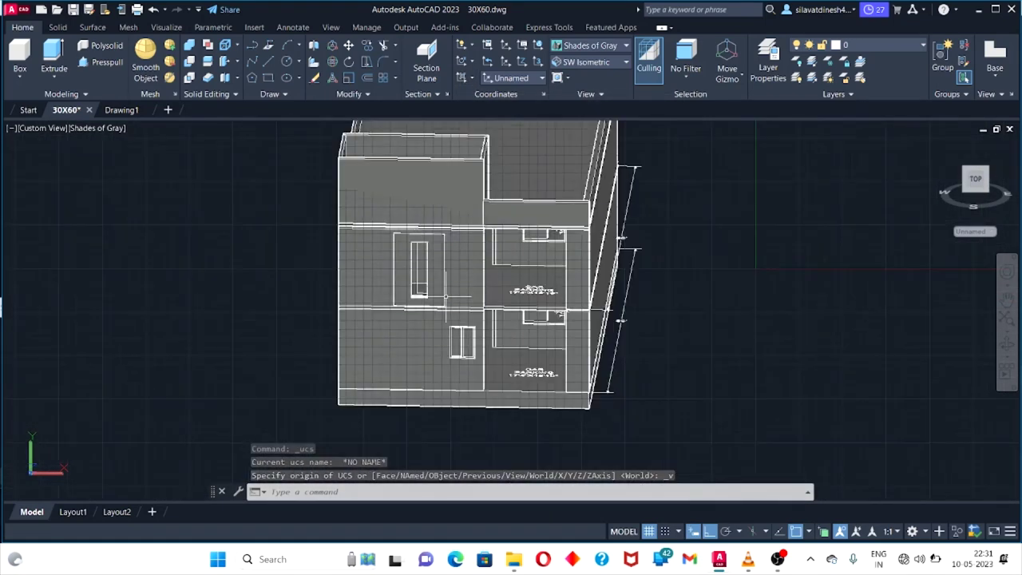
click(1007, 344)
mouse_move(559, 319)
mouse_down()
mouse_move(249, 332)
mouse_move(448, 160)
mouse_up()
scroll(249, 331, up, 3)
scroll(249, 332, up, 4)
scroll(447, 160, down, 3)
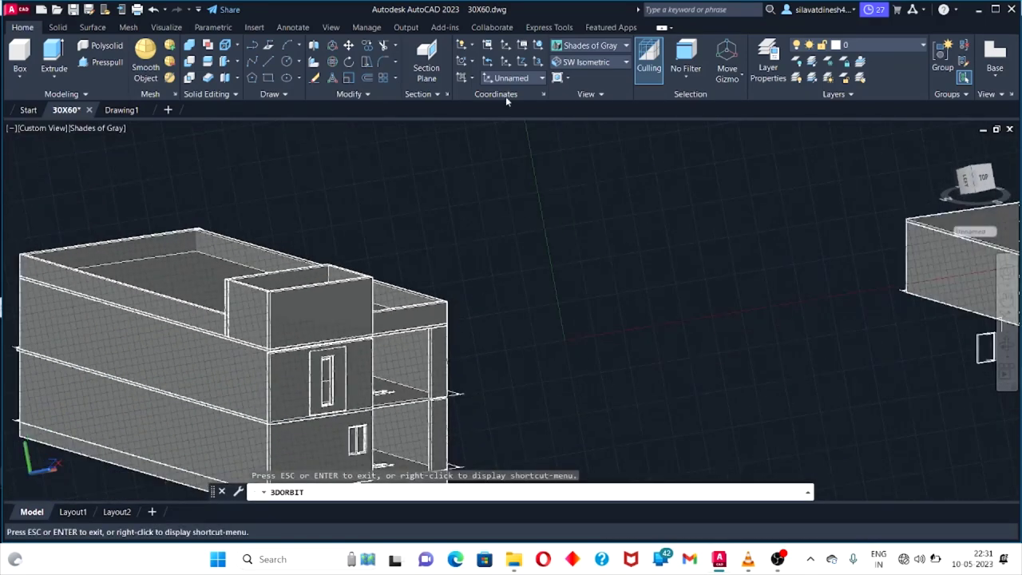
Reset the UCS to World and orbit toward the window wall.
click(504, 93)
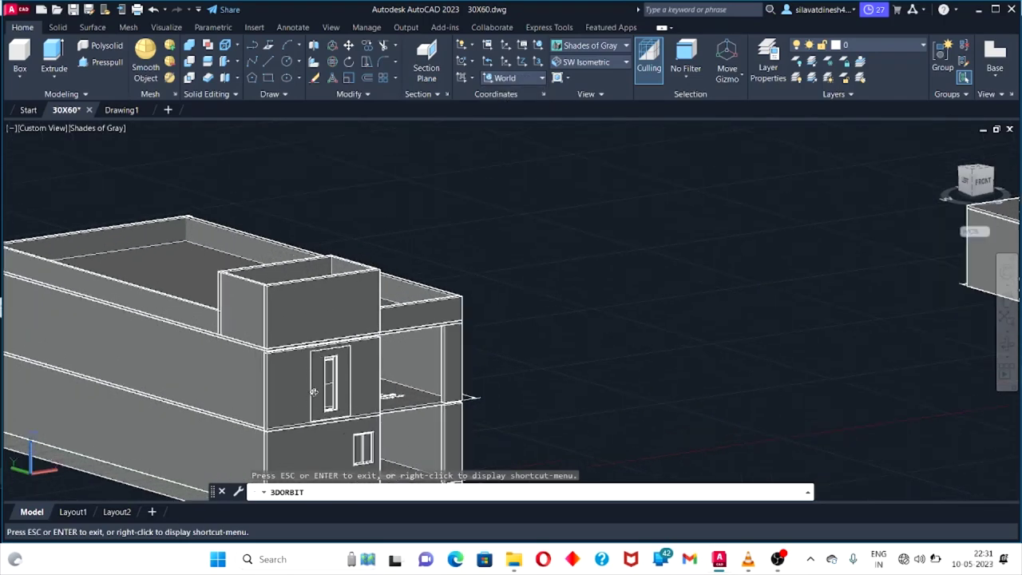
scroll(269, 288, up, 3)
scroll(247, 347, up, 2)
mouse_move(305, 262)
mouse_down()
mouse_move(413, 408)
mouse_move(634, 399)
mouse_up()
scroll(634, 400, up, 2)
key(Escape)
Presspull the windowed facade panel's top face up by 5.
click(102, 62)
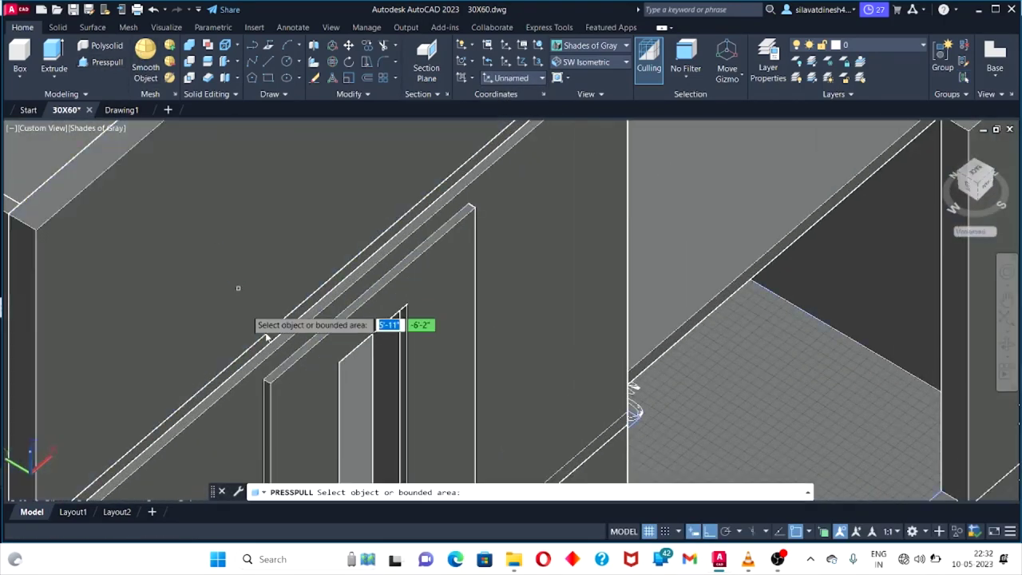
scroll(297, 358, up, 2)
click(319, 344)
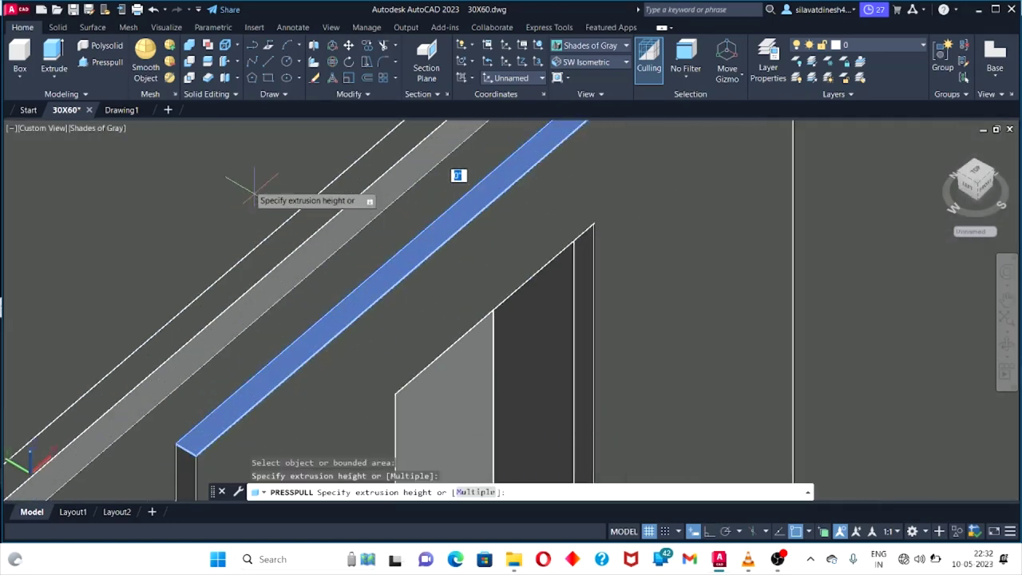
scroll(263, 176, down, 3)
text(5)
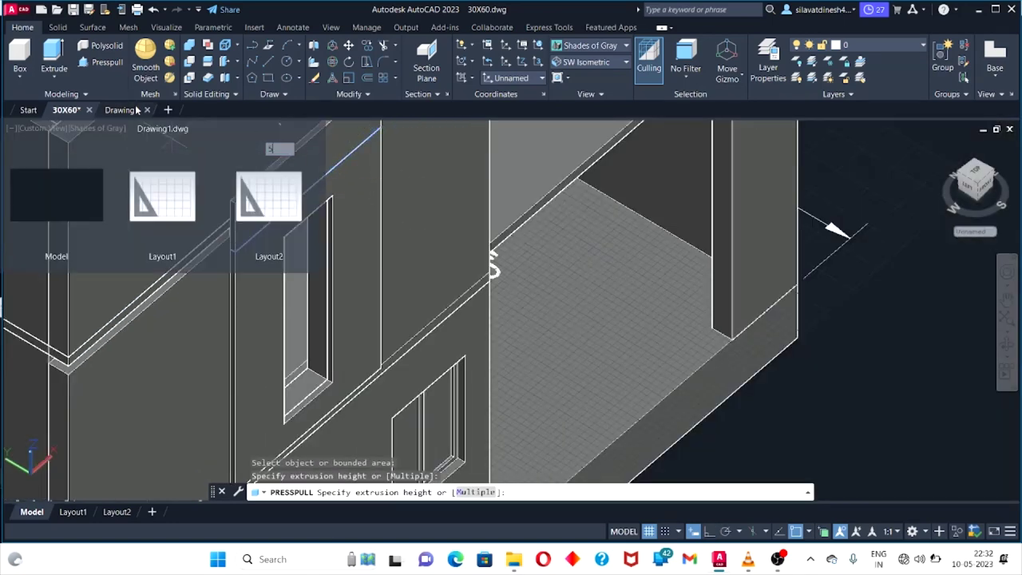
key(Return)
key(Return)
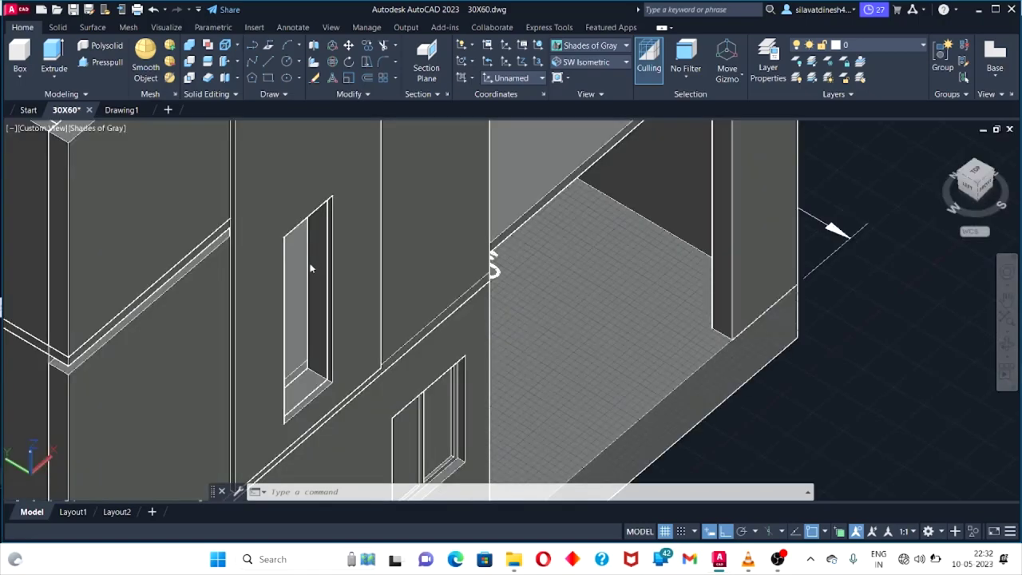
Orbit and zoom around the building to inspect the raised panel from low, top-down and angled views.
scroll(325, 258, down, 2)
scroll(371, 221, down, 3)
shift+middle_drag(954, 347, 435, 394)
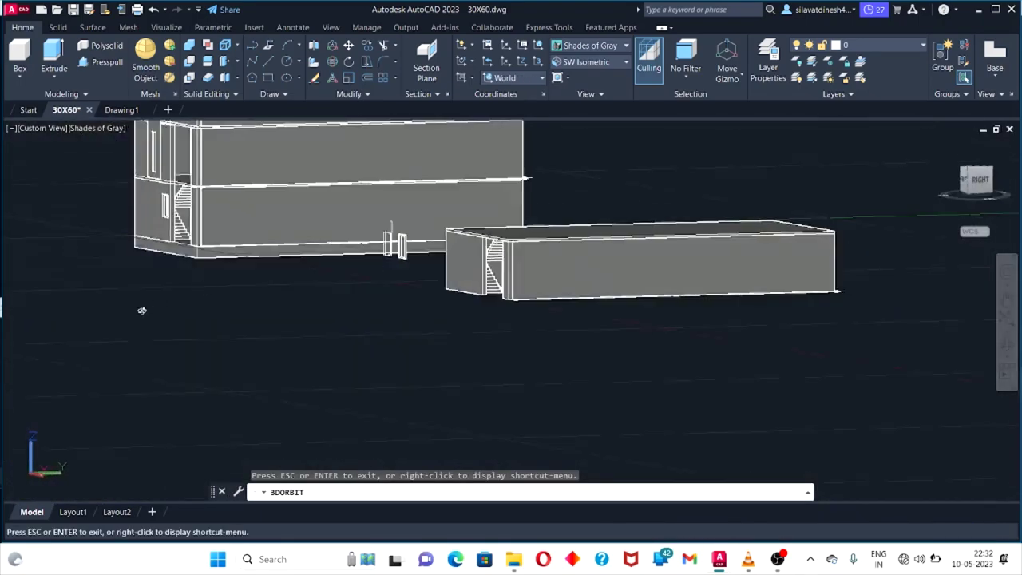
scroll(435, 394, up, 3)
mouse_move(435, 394)
mouse_down()
mouse_move(596, 322)
mouse_move(538, 290)
mouse_move(559, 314)
mouse_up()
scroll(559, 314, down, 3)
mouse_move(696, 343)
mouse_down()
mouse_move(711, 304)
mouse_move(678, 285)
mouse_up()
scroll(711, 303, up, 3)
scroll(723, 275, up, 3)
scroll(699, 252, up, 2)
scroll(699, 252, down, 2)
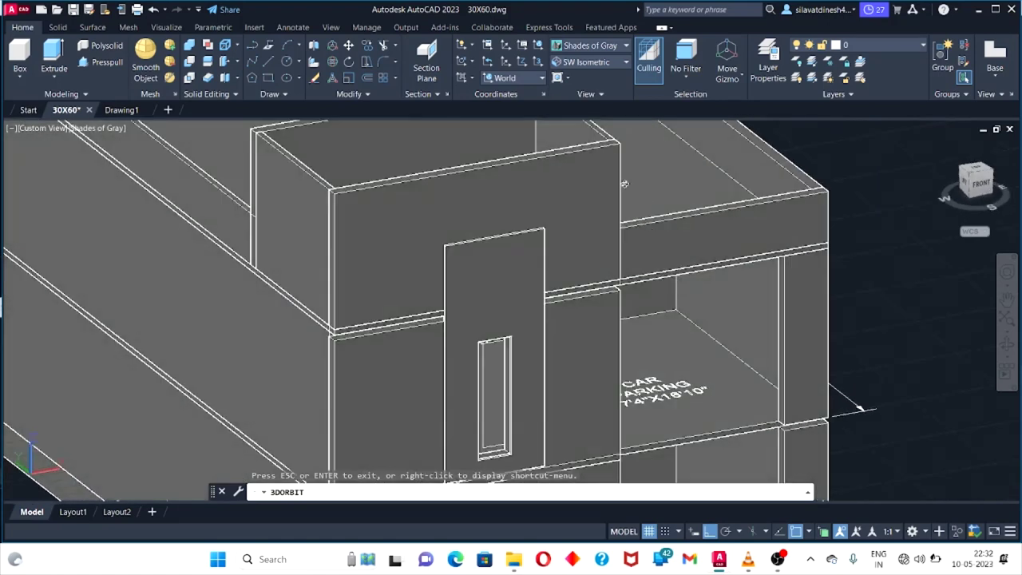
scroll(624, 184, up, 2)
scroll(570, 222, up, 2)
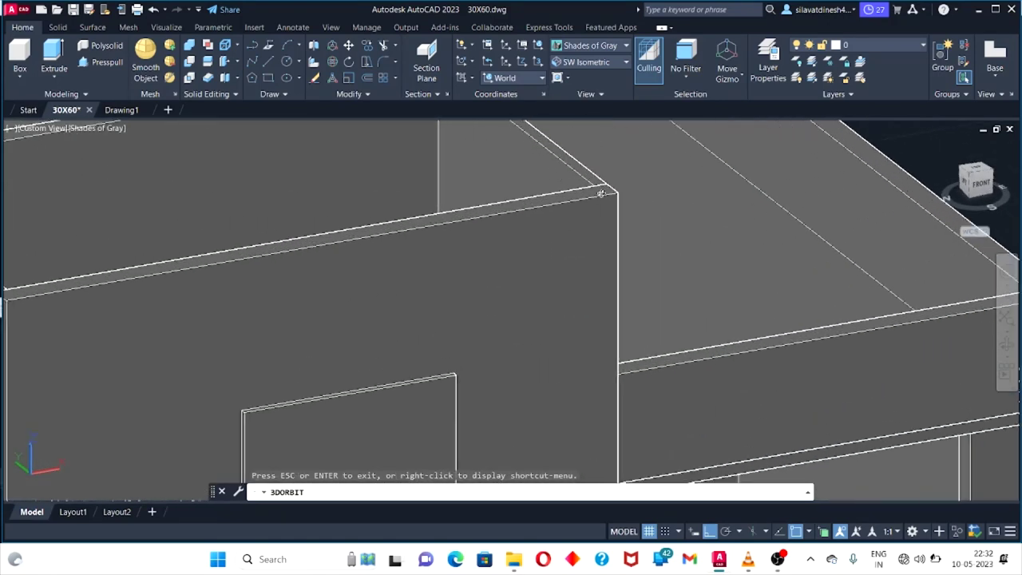
scroll(601, 192, up, 1)
scroll(591, 187, up, 2)
Trace a 3D polyline up the wall corner with 3DPOLY, then exit the command.
key(Escape)
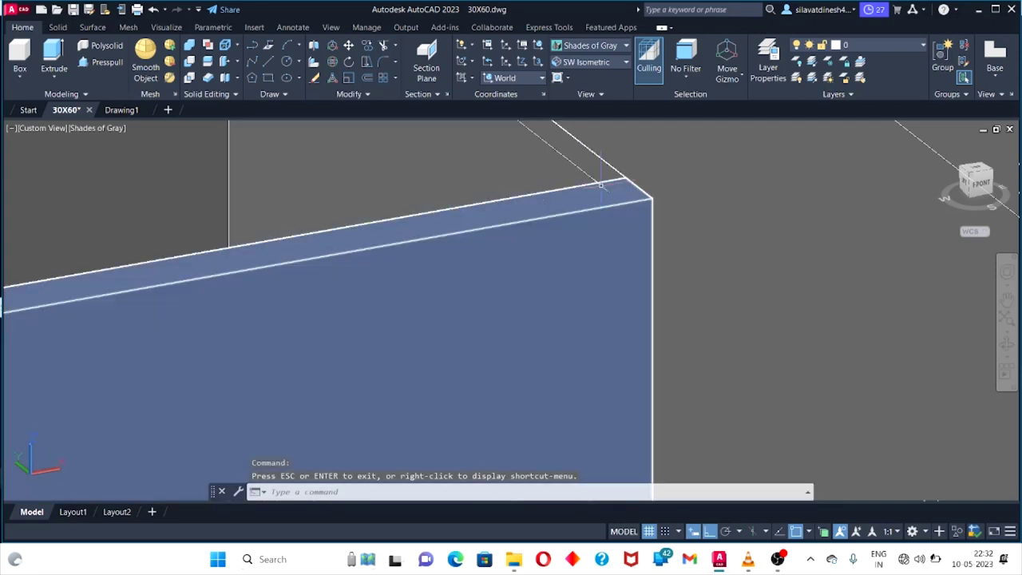
text(3d)
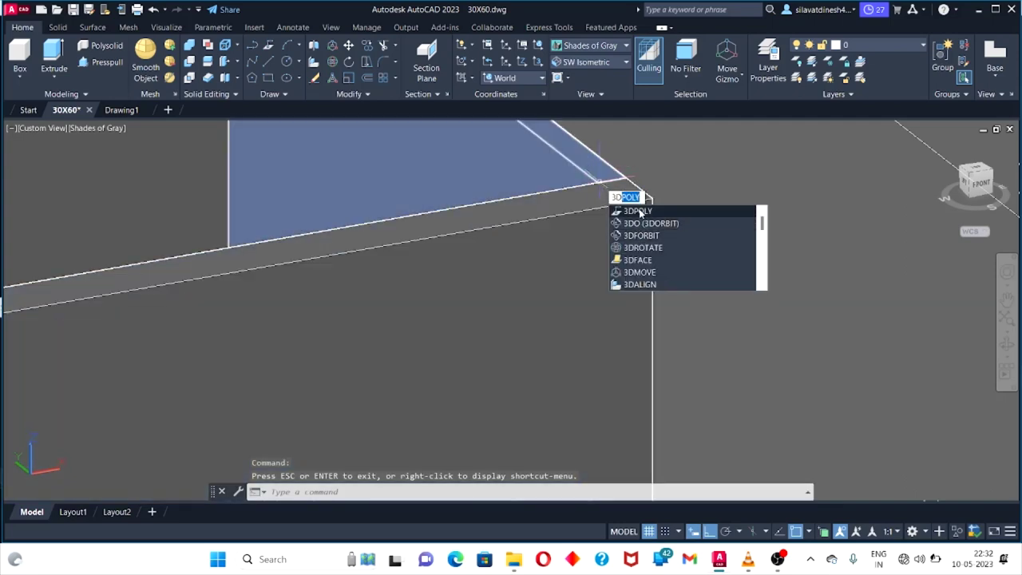
key(Return)
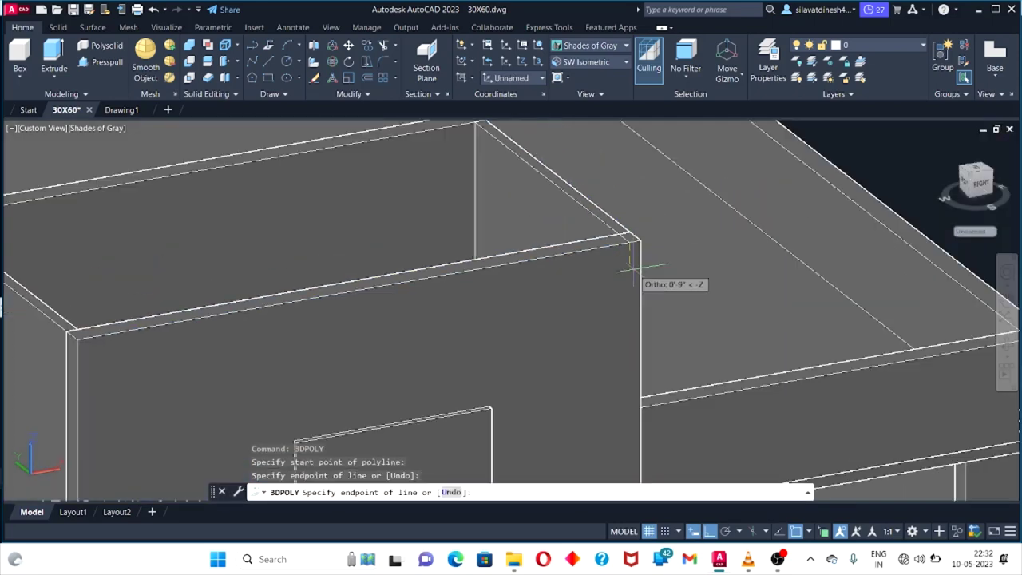
scroll(622, 205, down, 5)
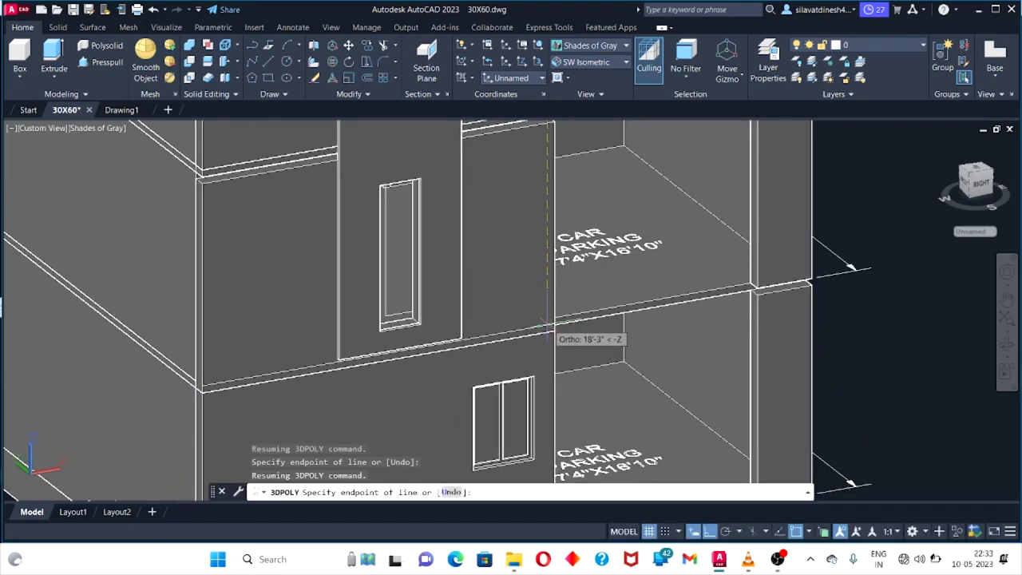
scroll(548, 328, up, 3)
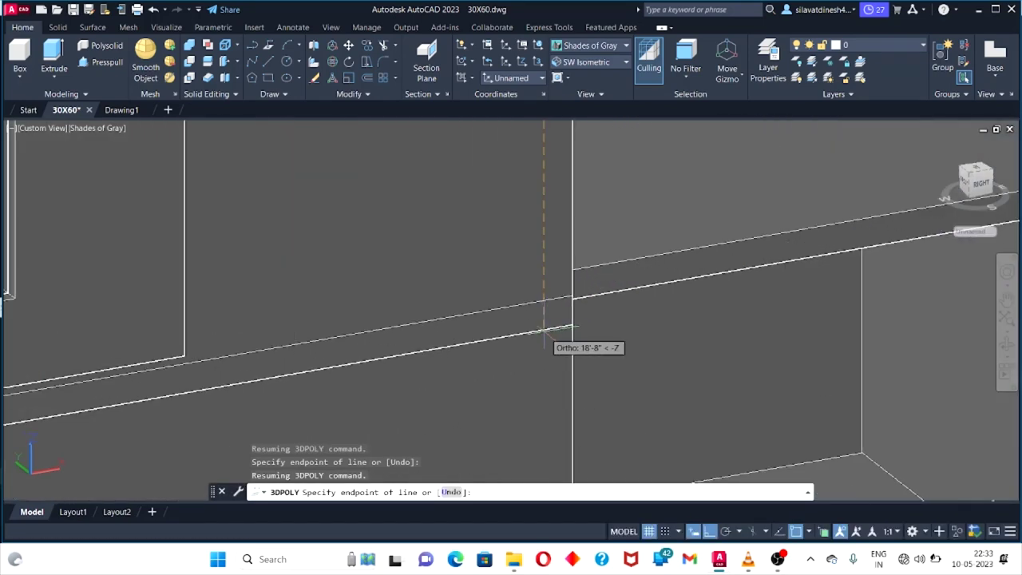
scroll(548, 328, down, 3)
scroll(570, 200, up, 3)
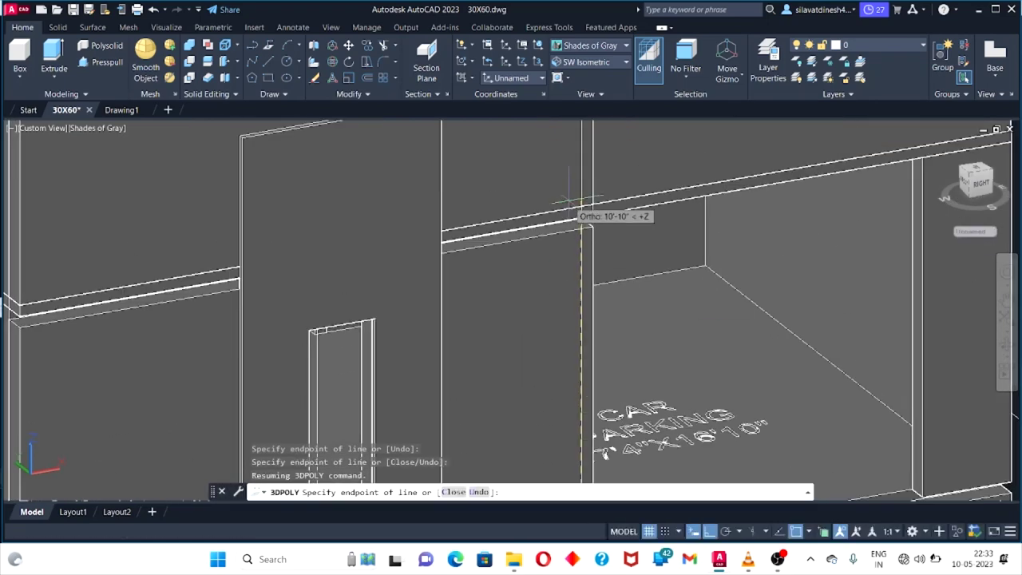
key(Escape)
key(Escape)
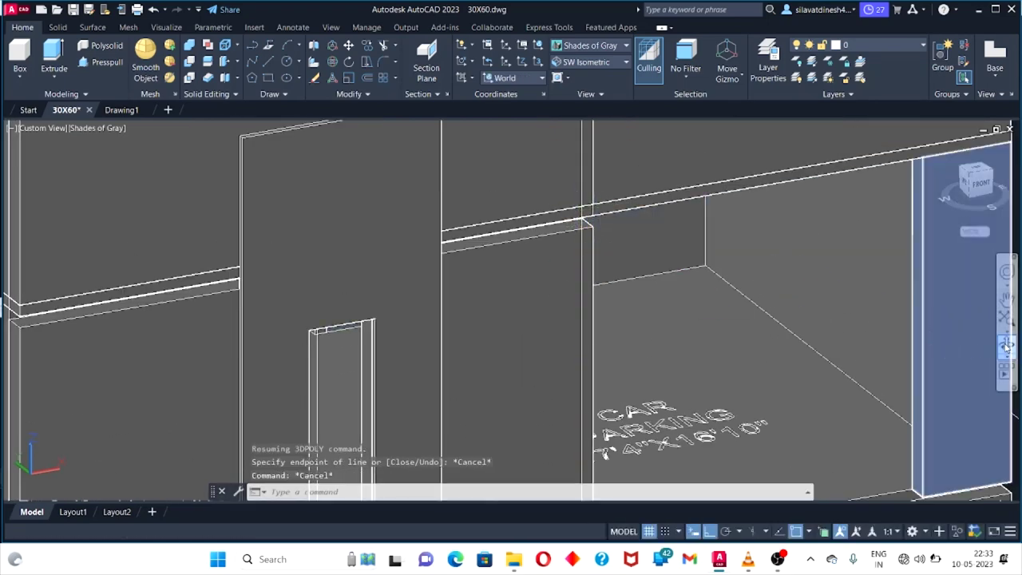
Move the wall piece with the narrow window from its bottom corner to a slightly higher spot on the facade.
key(Escape)
mouse_move(959, 376)
shift+middle_down()
mouse_move(453, 403)
mouse_move(463, 286)
shift+middle_up()
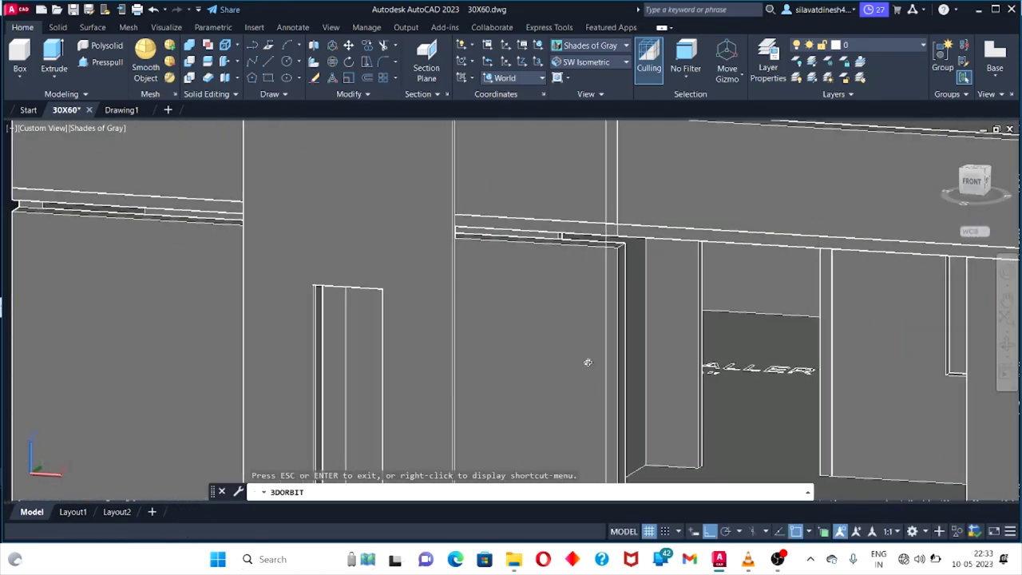
click(464, 286)
right_click(435, 288)
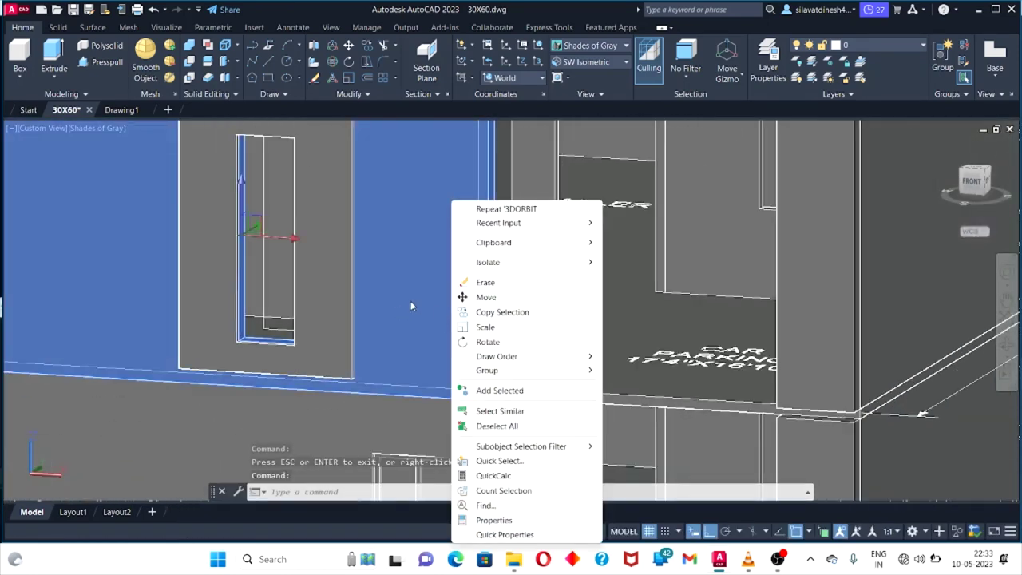
key(Escape)
right_click(415, 292)
click(450, 318)
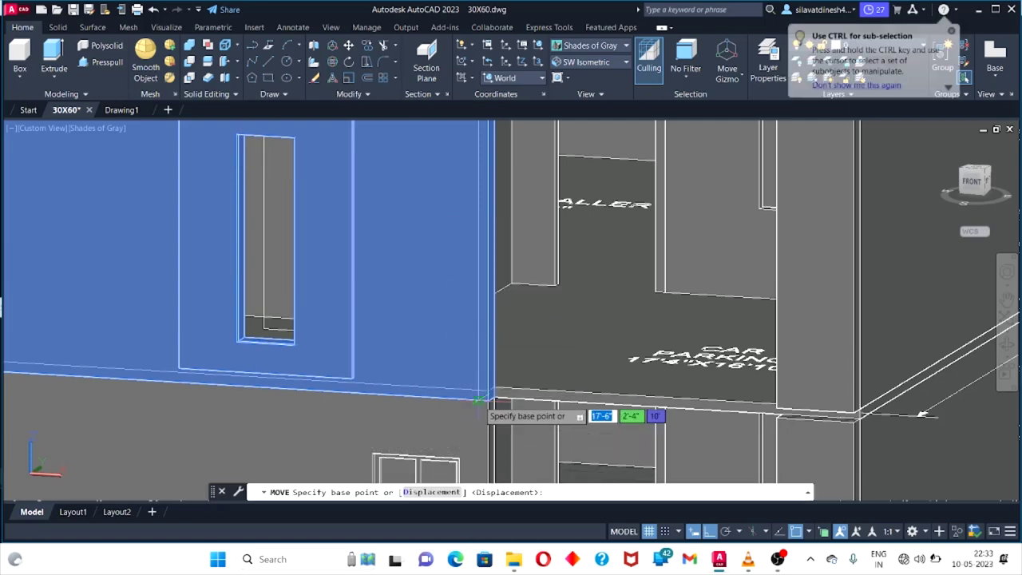
click(495, 397)
click(491, 377)
scroll(492, 377, down, 5)
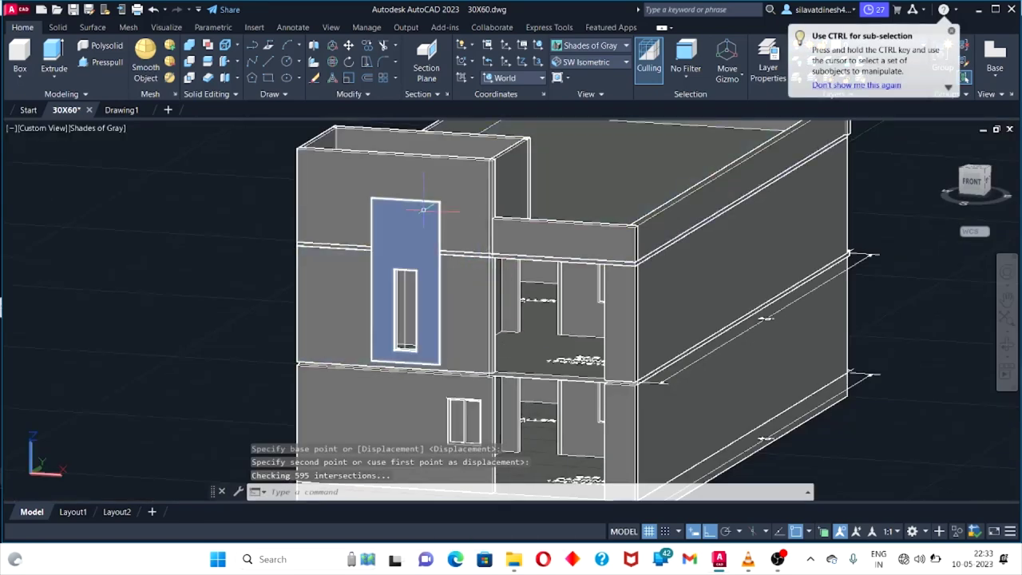
scroll(432, 210, up, 3)
scroll(495, 207, down, 3)
key(Escape)
key(Escape)
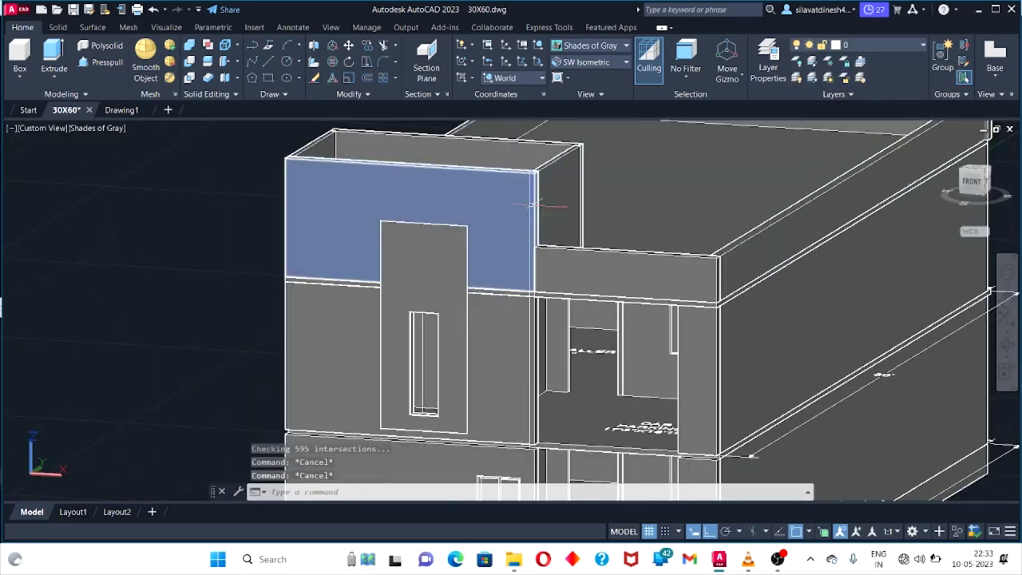
scroll(529, 170, up, 3)
Start a box at the wall's top corner, then abandon it without creating it.
click(18, 56)
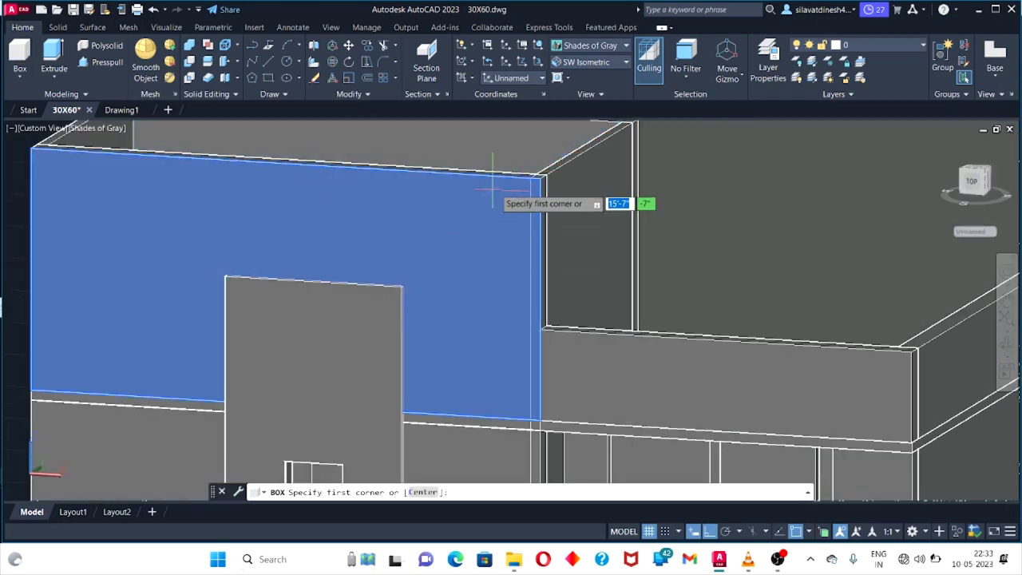
click(539, 175)
scroll(519, 234, down, 2)
key(Escape)
key(Escape)
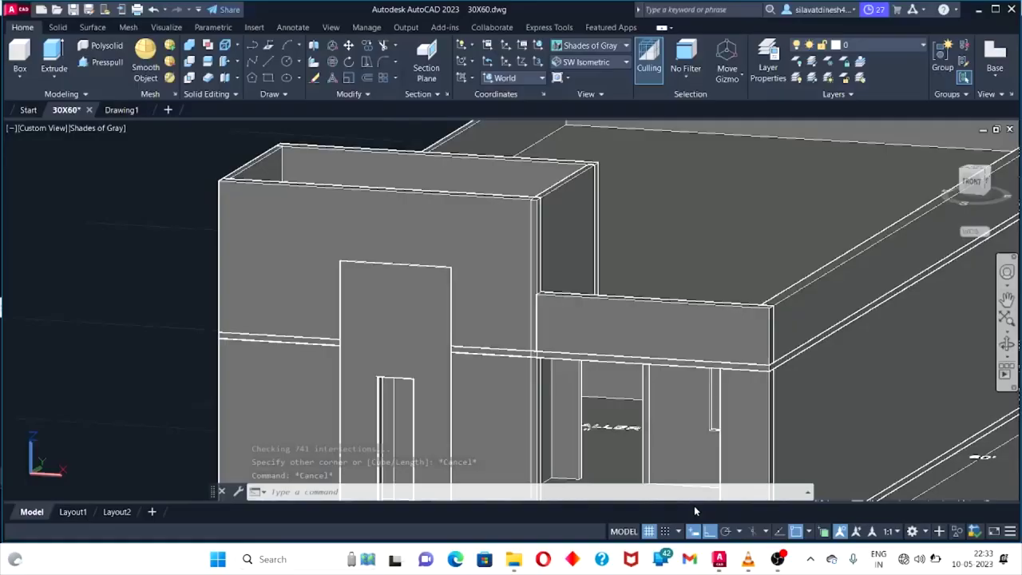
click(1006, 345)
Orbit to face the stair tower and briefly select its front wall.
drag(411, 274, 493, 218)
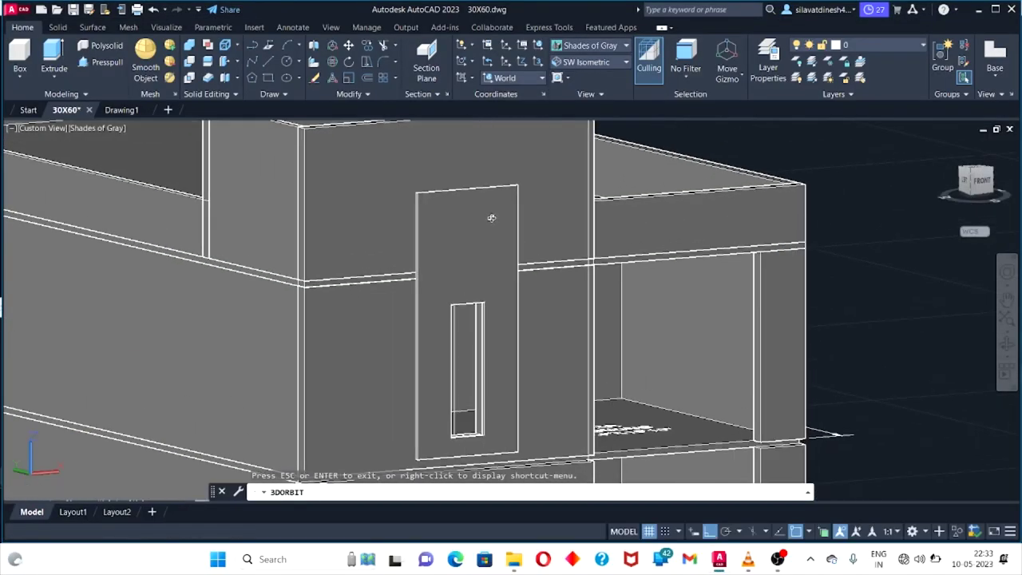
key(Escape)
click(524, 242)
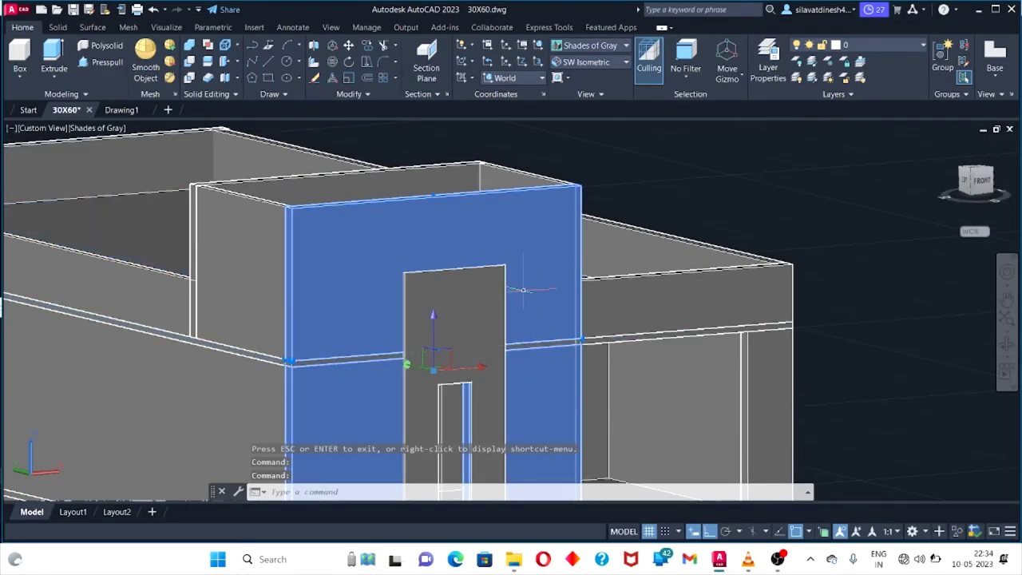
key(Escape)
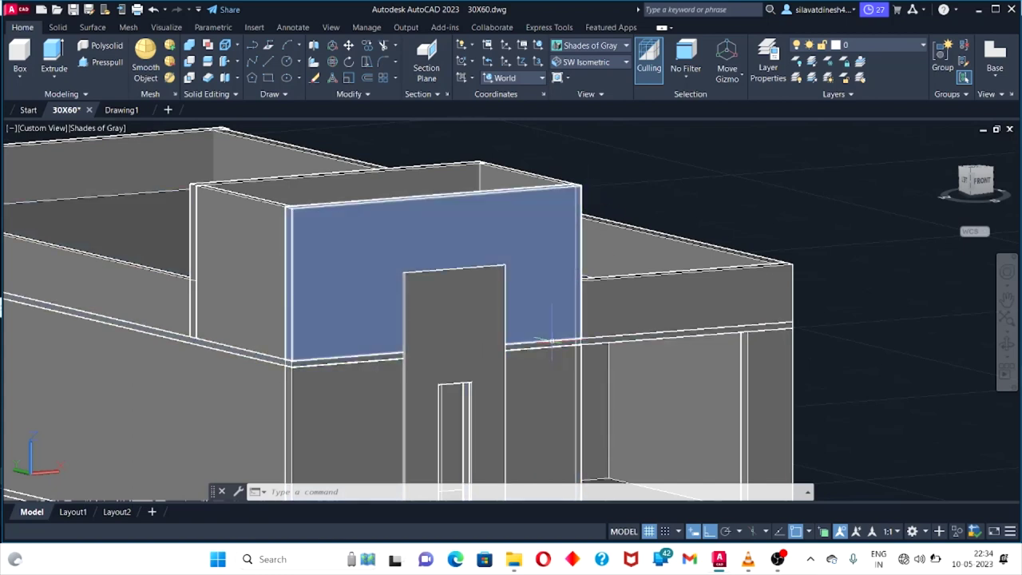
Union the upper stair-tower wall with the window panel piece into one solid.
scroll(551, 341, up, 3)
scroll(587, 305, up, 2)
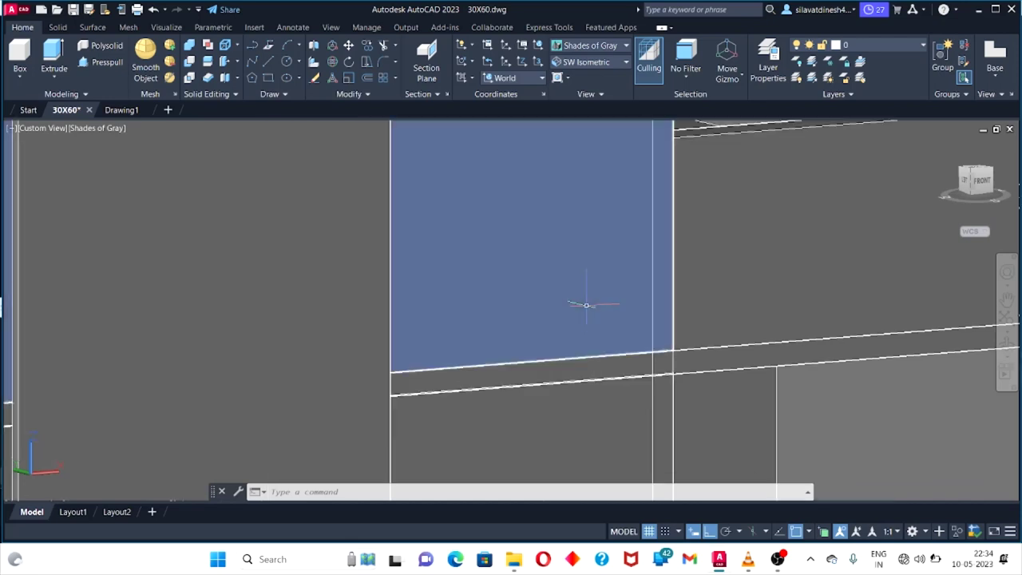
click(587, 305)
scroll(583, 372, down, 5)
text(UNI)
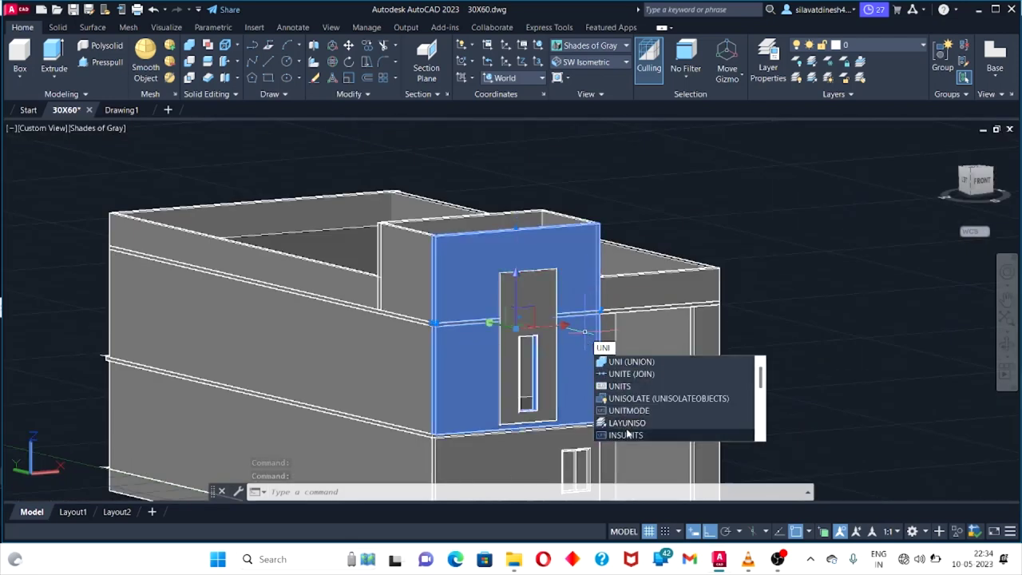
click(631, 361)
click(587, 375)
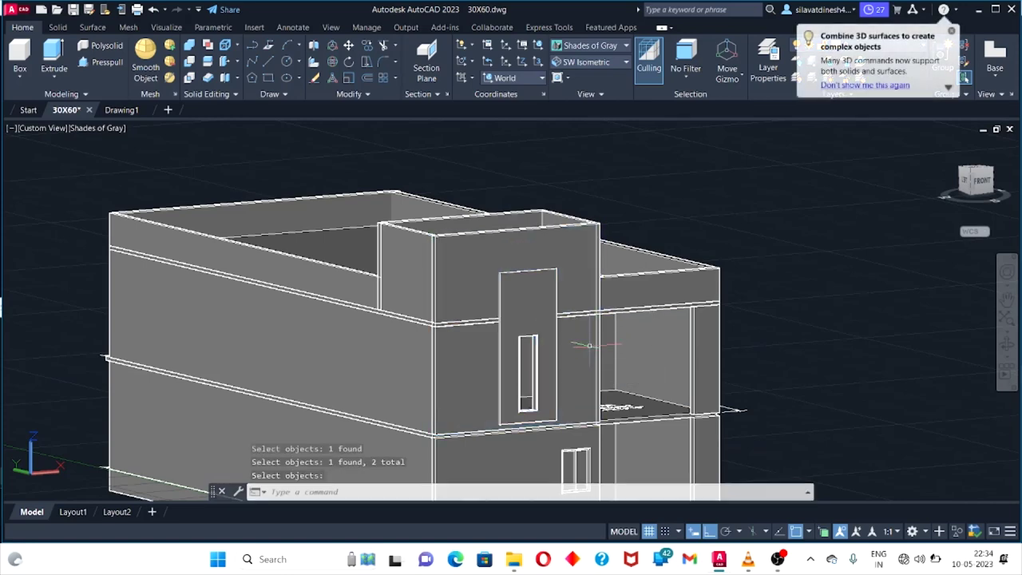
scroll(577, 320, up, 3)
key(Return)
scroll(577, 311, down, 3)
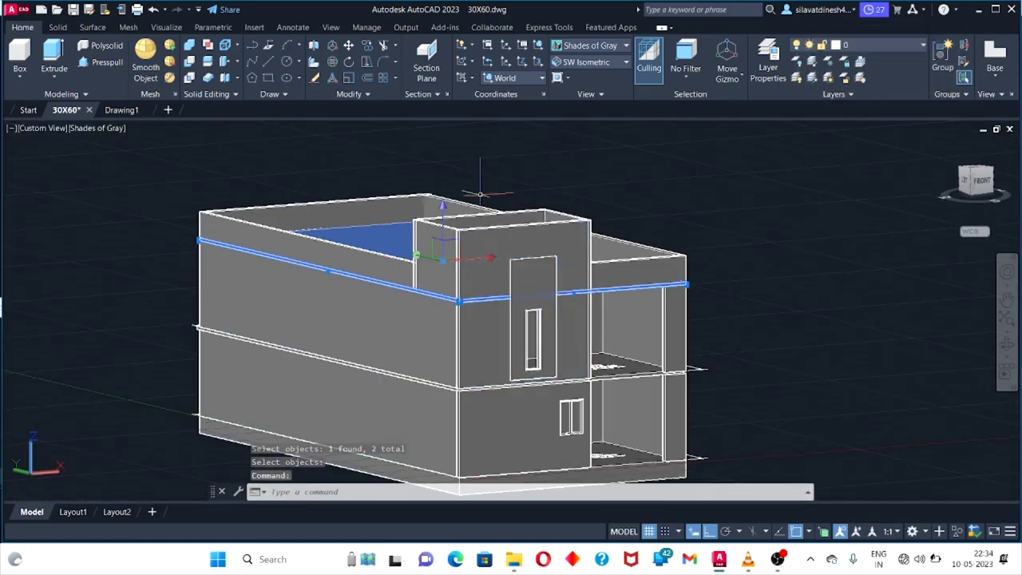
key(Escape)
scroll(471, 232, up, 3)
scroll(469, 240, up, 2)
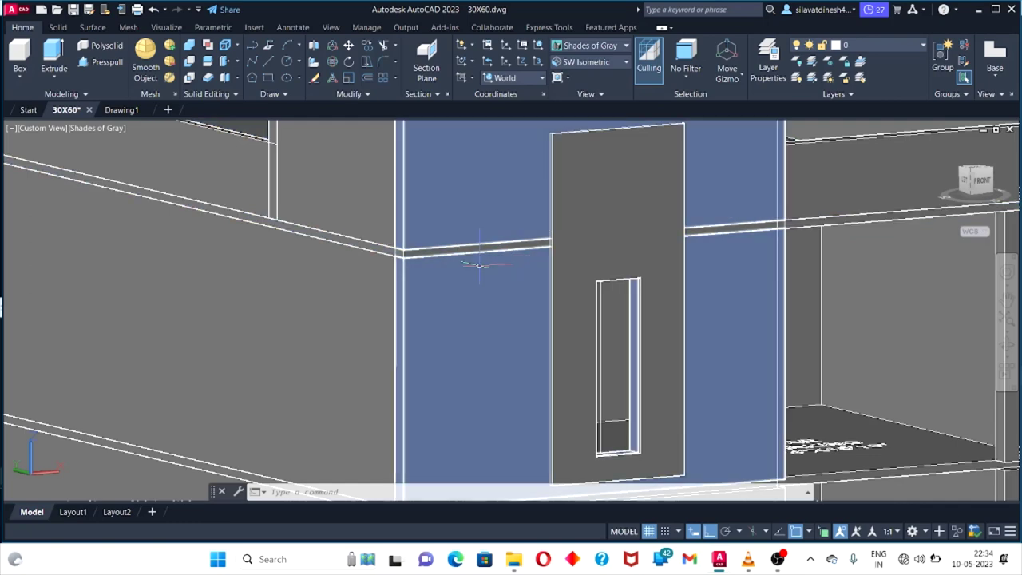
scroll(482, 273, down, 5)
scroll(489, 268, up, 2)
scroll(495, 265, up, 3)
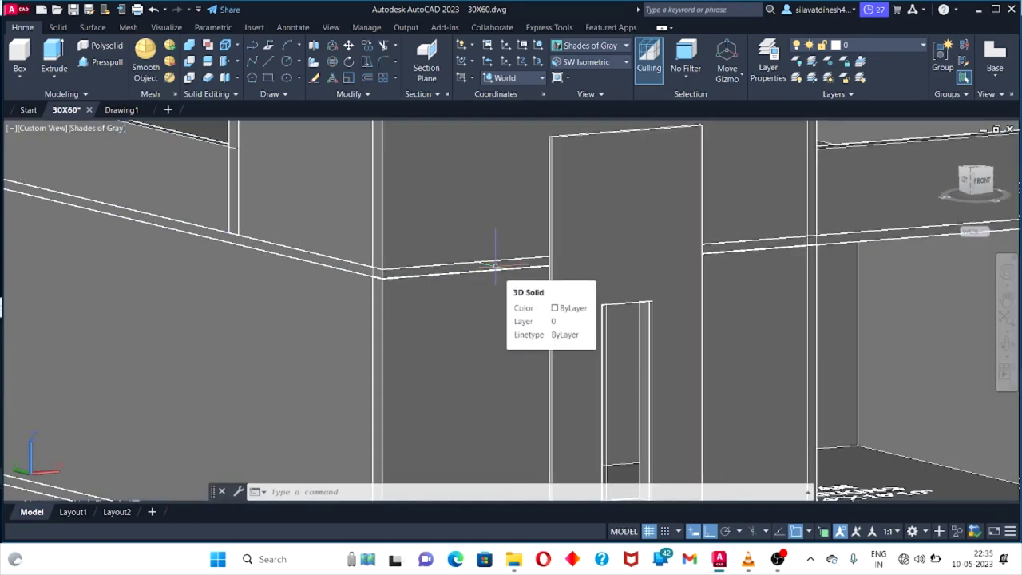
scroll(495, 264, down, 5)
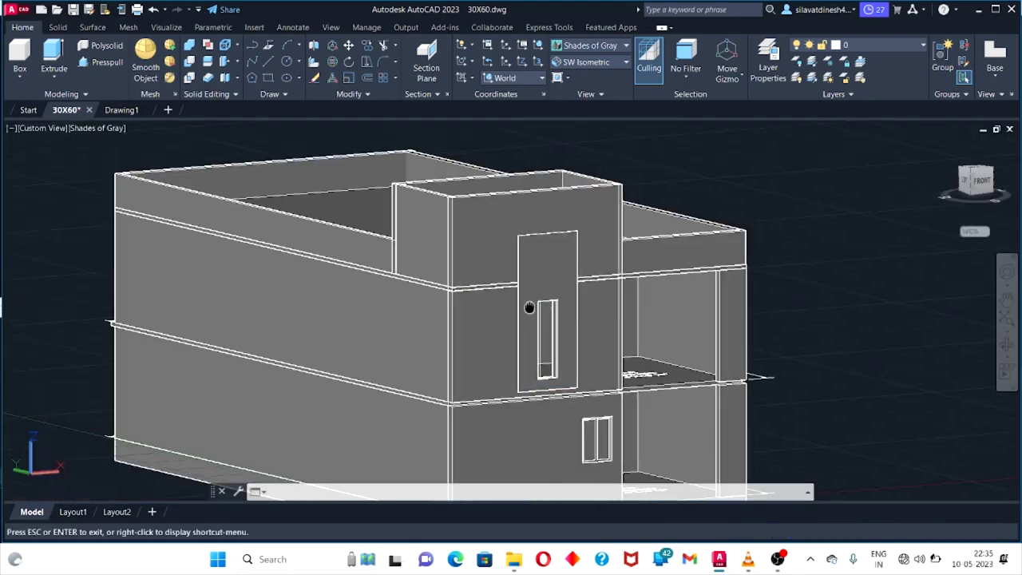
scroll(647, 270, up, 5)
scroll(647, 271, down, 3)
scroll(647, 271, down, 2)
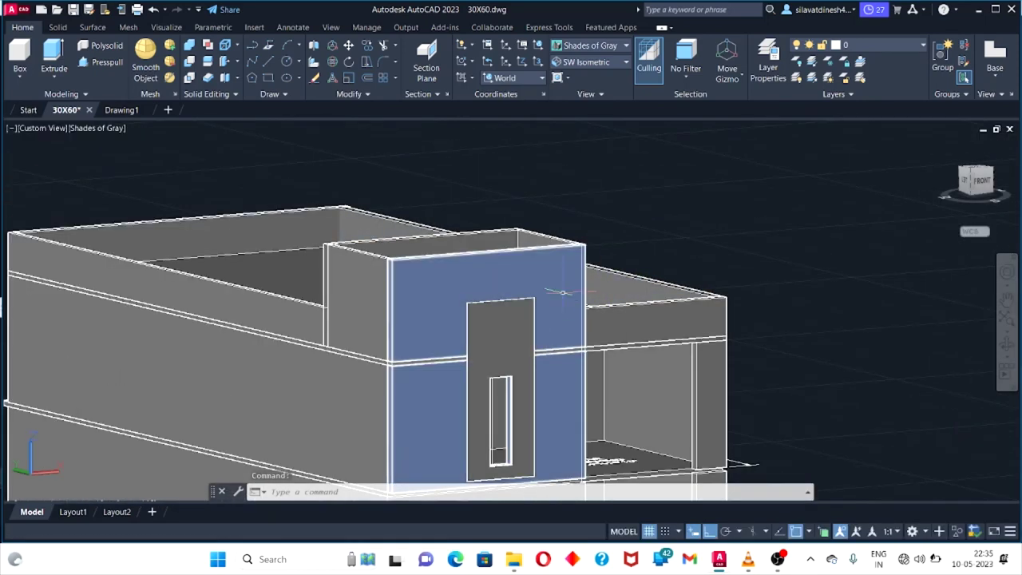
scroll(521, 339, up, 2)
scroll(548, 326, up, 2)
click(568, 324)
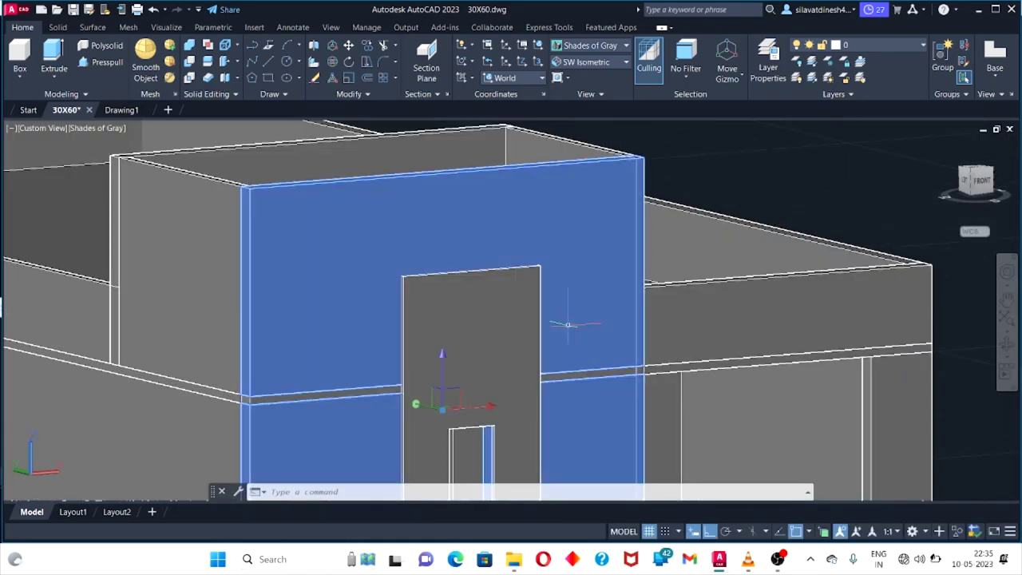
click(564, 372)
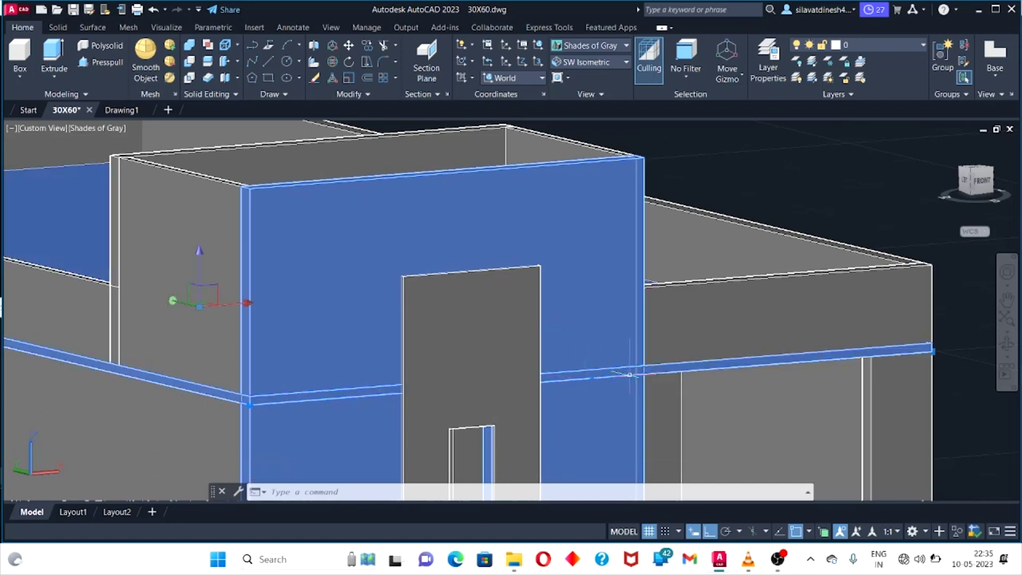
key(Escape)
scroll(584, 287, down, 3)
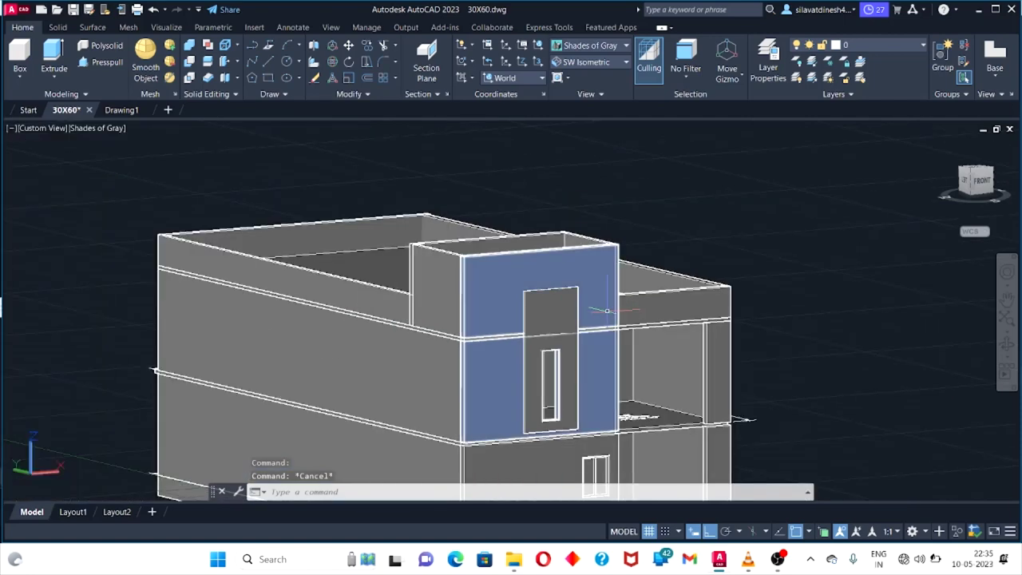
scroll(511, 296, up, 1)
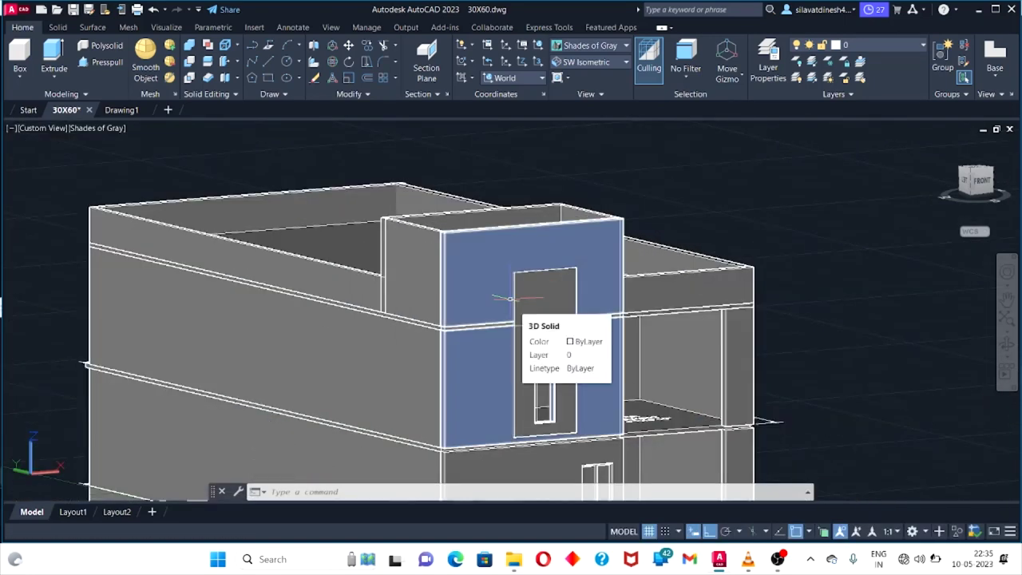
Group the stair-tower front wall and the narrow window panel into one unnamed group.
click(511, 298)
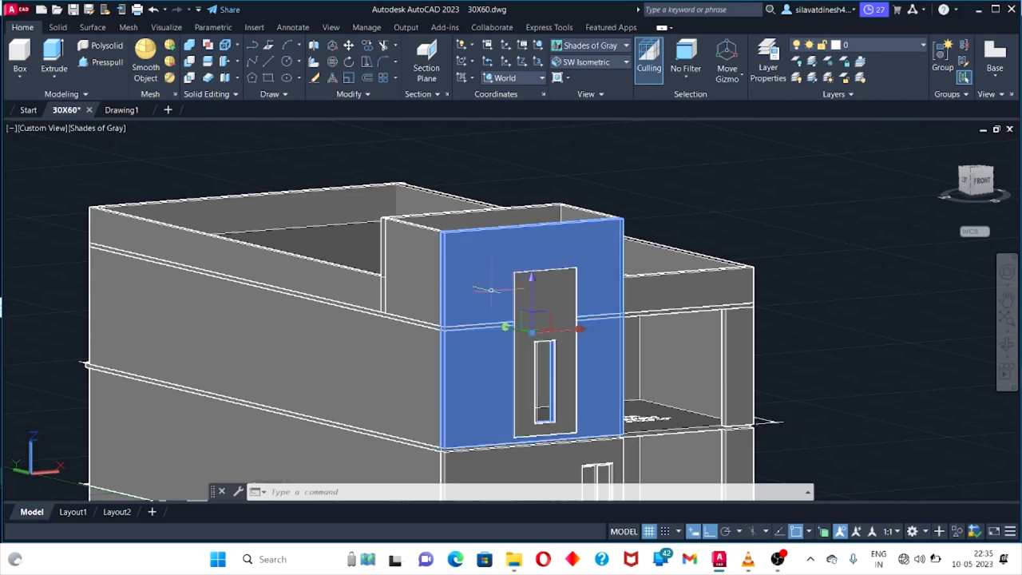
right_click(489, 297)
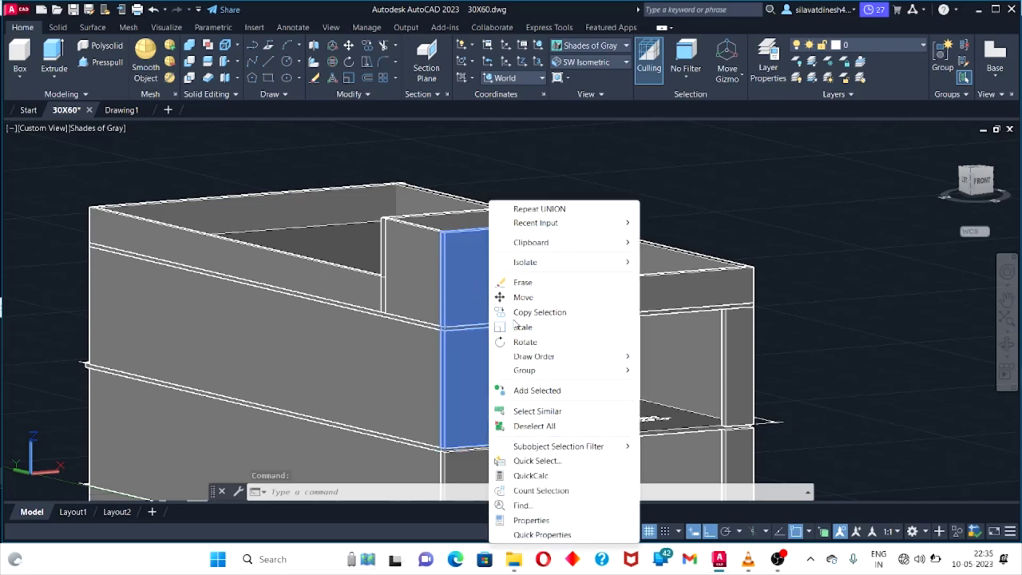
click(515, 315)
click(517, 312)
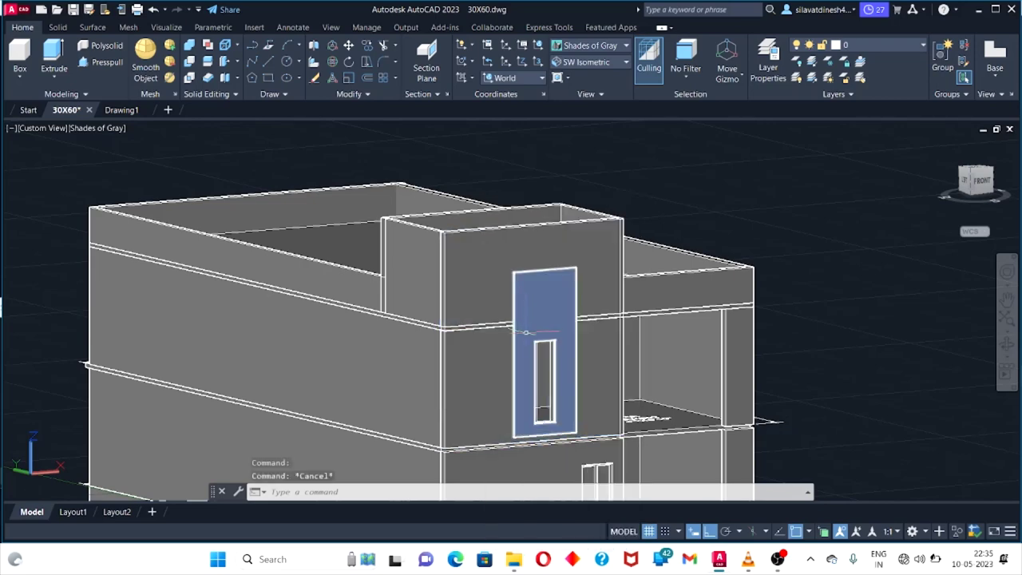
text(g)
click(561, 362)
click(501, 352)
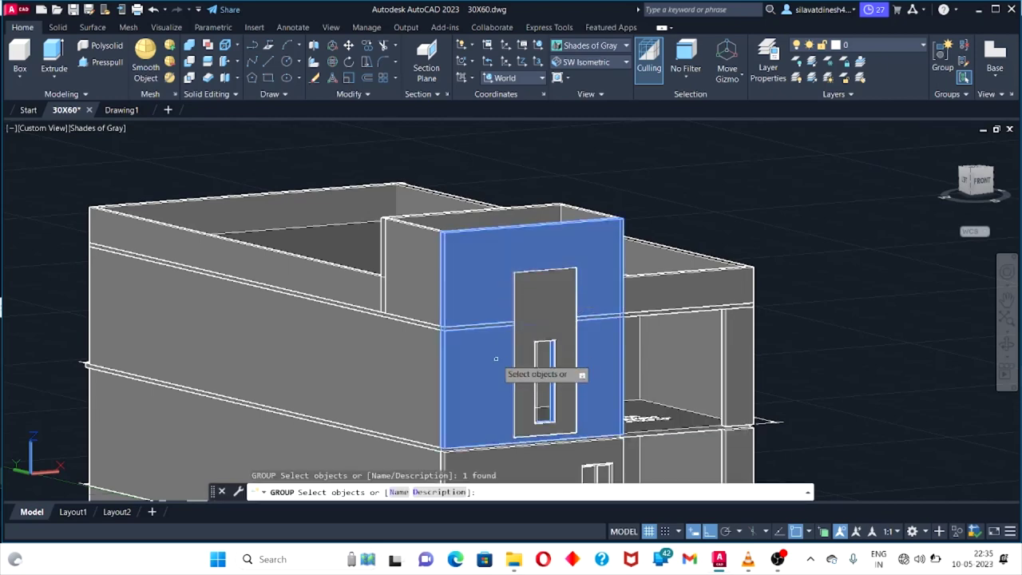
key(Return)
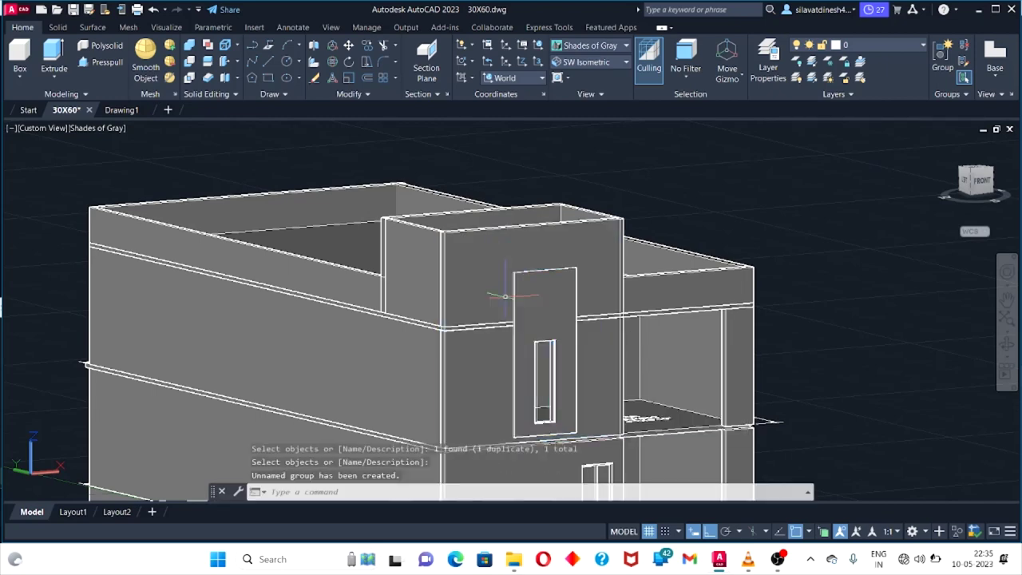
click(503, 321)
scroll(459, 327, up, 5)
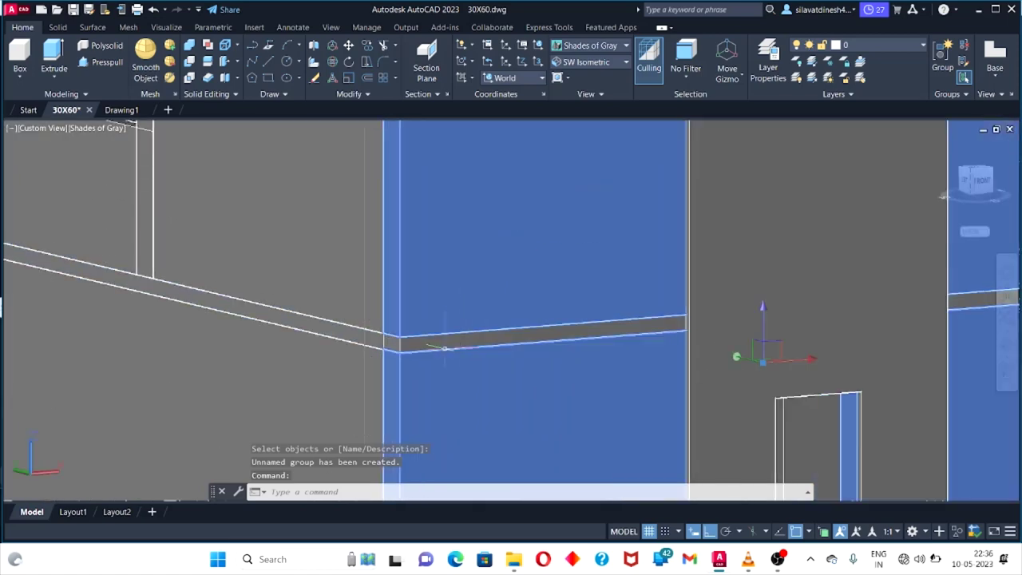
scroll(408, 350, down, 2)
Zoom and orbit around the building, then select the roof slab beneath the stair tower.
key(Escape)
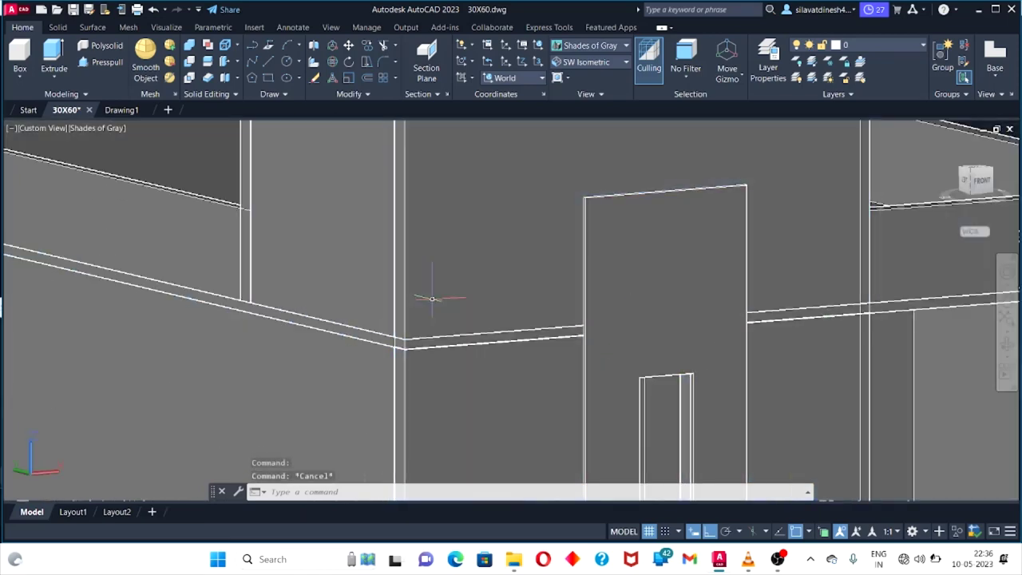
scroll(405, 220, down, 3)
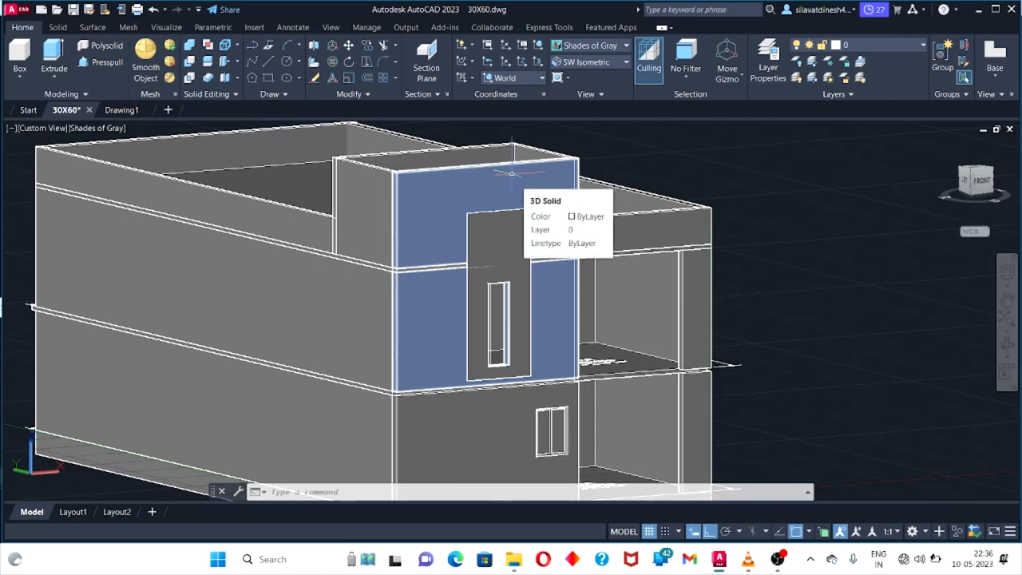
scroll(578, 267, up, 2)
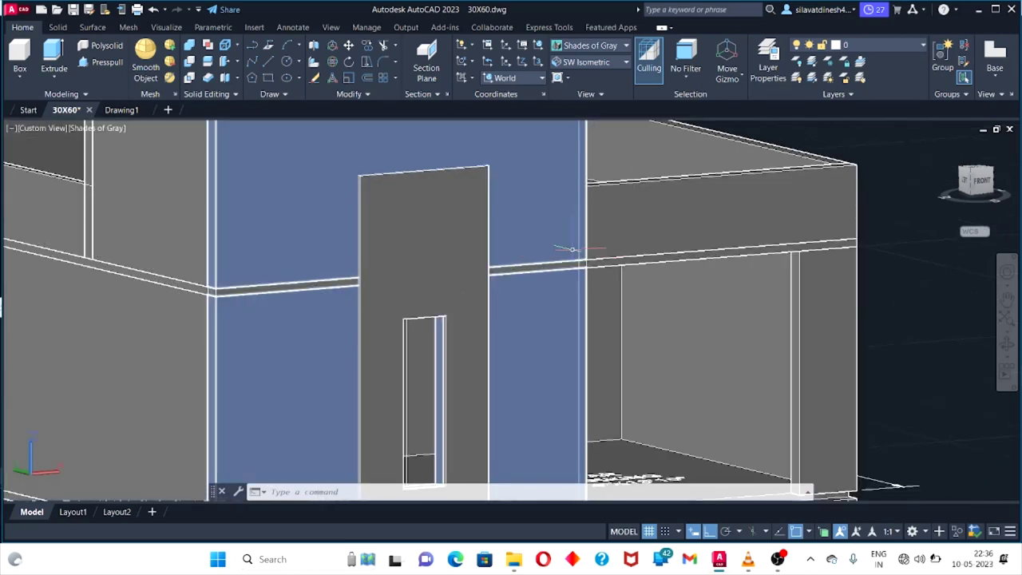
scroll(578, 267, up, 1)
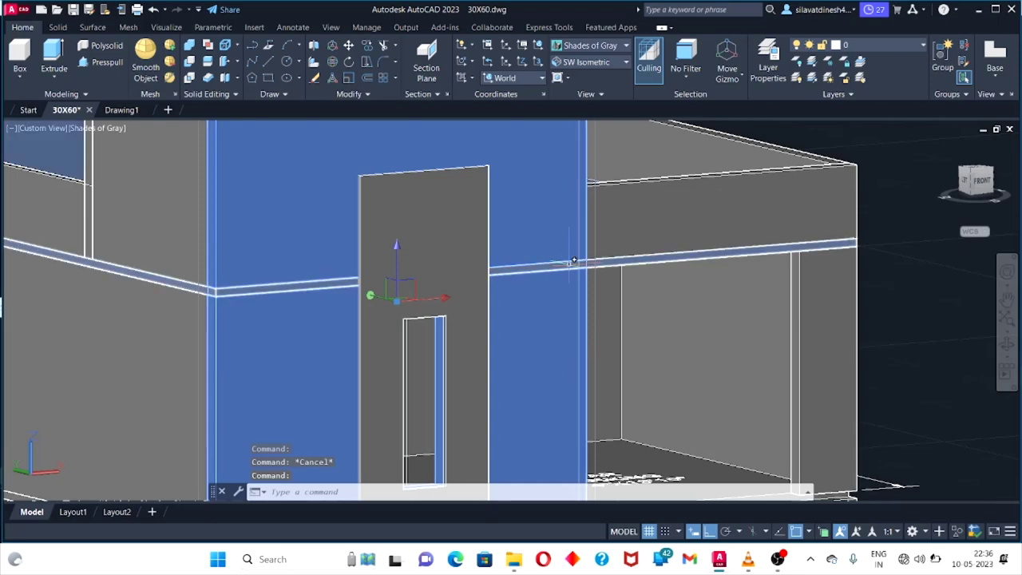
key(Escape)
scroll(593, 240, up, 5)
scroll(592, 240, down, 4)
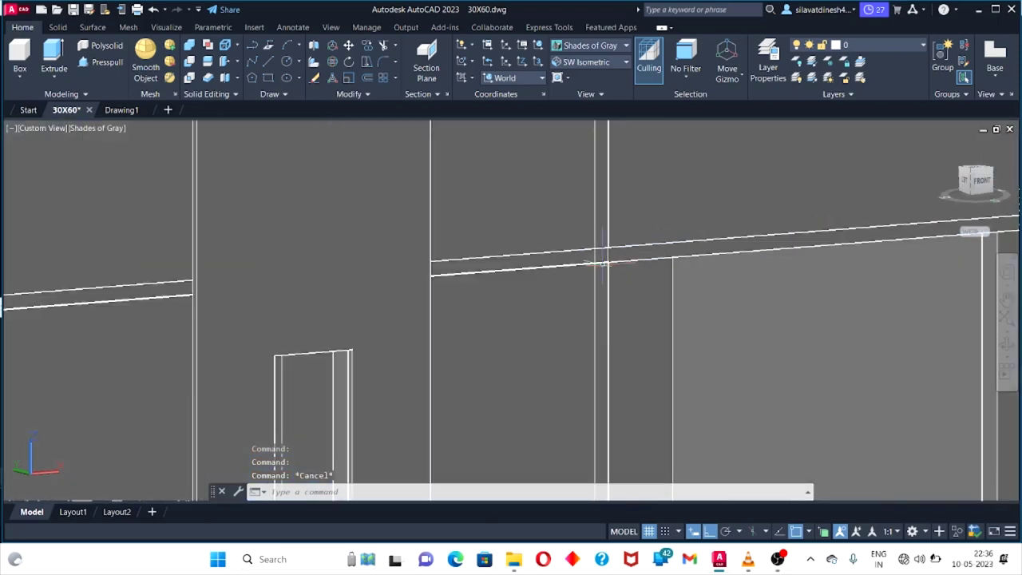
scroll(764, 290, down, 3)
mouse_move(764, 290)
shift+middle_down()
mouse_move(880, 336)
mouse_move(500, 328)
mouse_move(233, 308)
mouse_move(815, 212)
mouse_move(696, 399)
mouse_move(390, 285)
shift+middle_up()
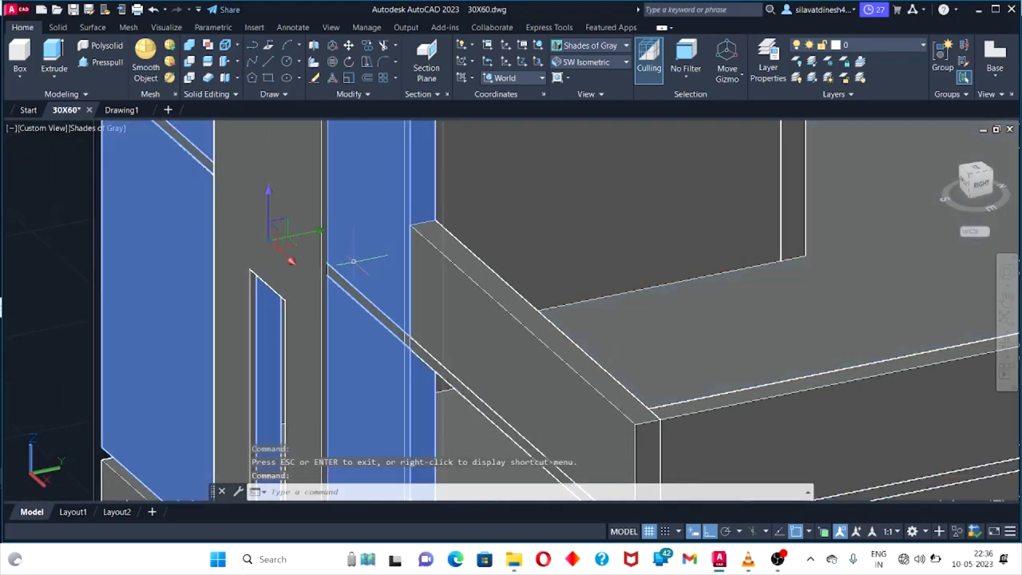
key(Escape)
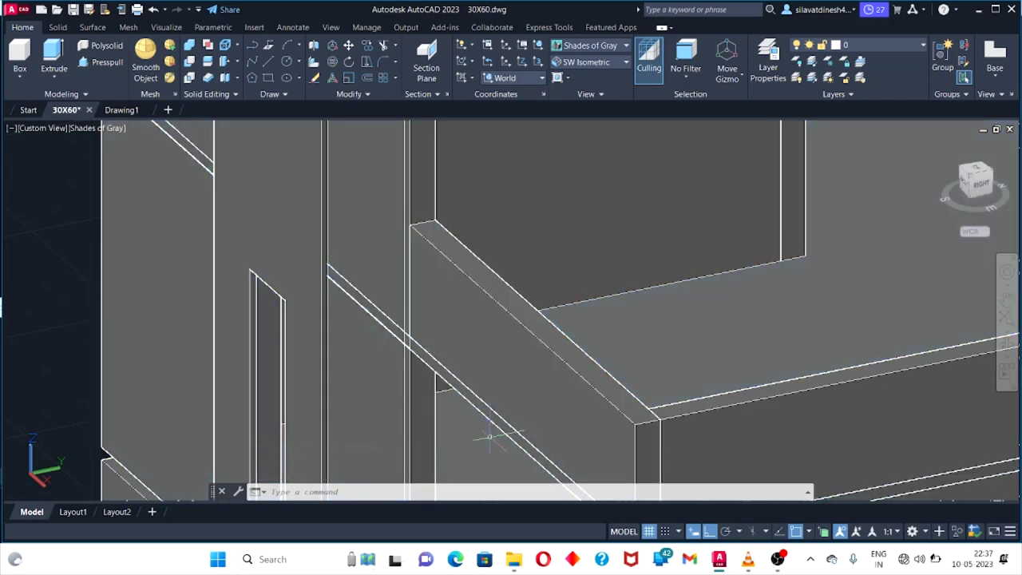
scroll(757, 383, down, 3)
scroll(757, 383, down, 3)
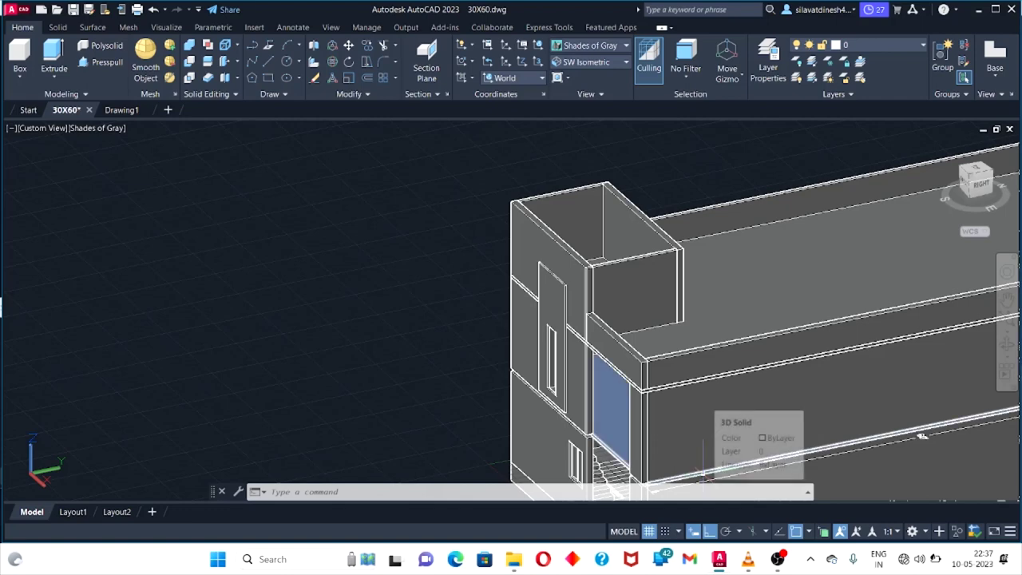
scroll(572, 338, up, 2)
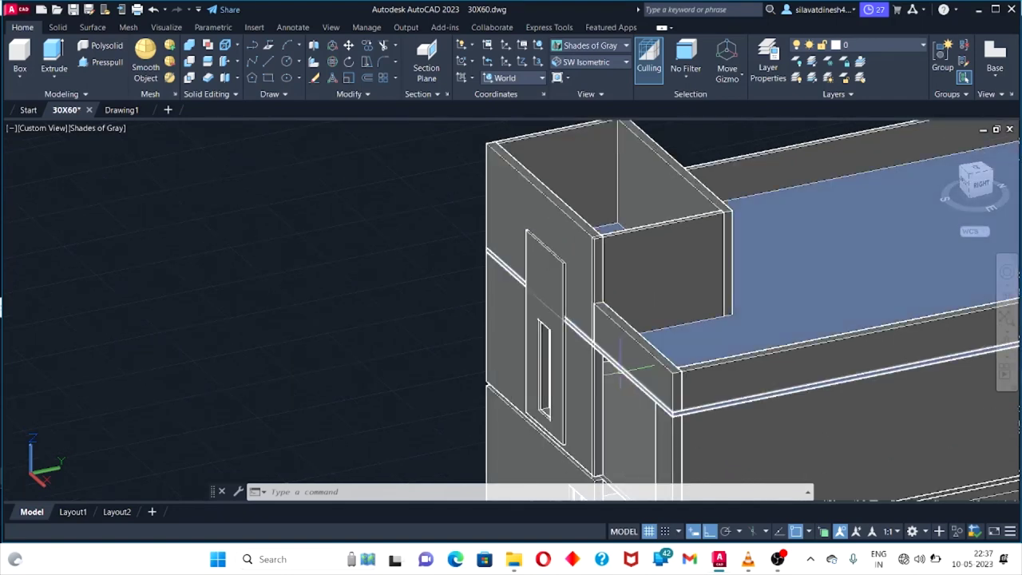
click(581, 318)
mouse_move(573, 333)
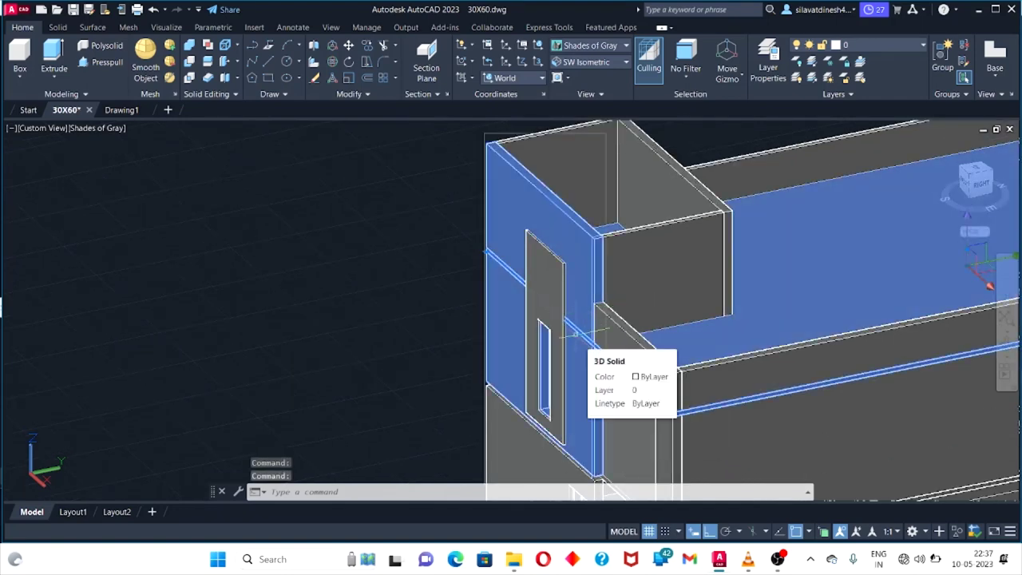
Union the stair-tower wall and the roof slab into one solid with UNI.
text(u)
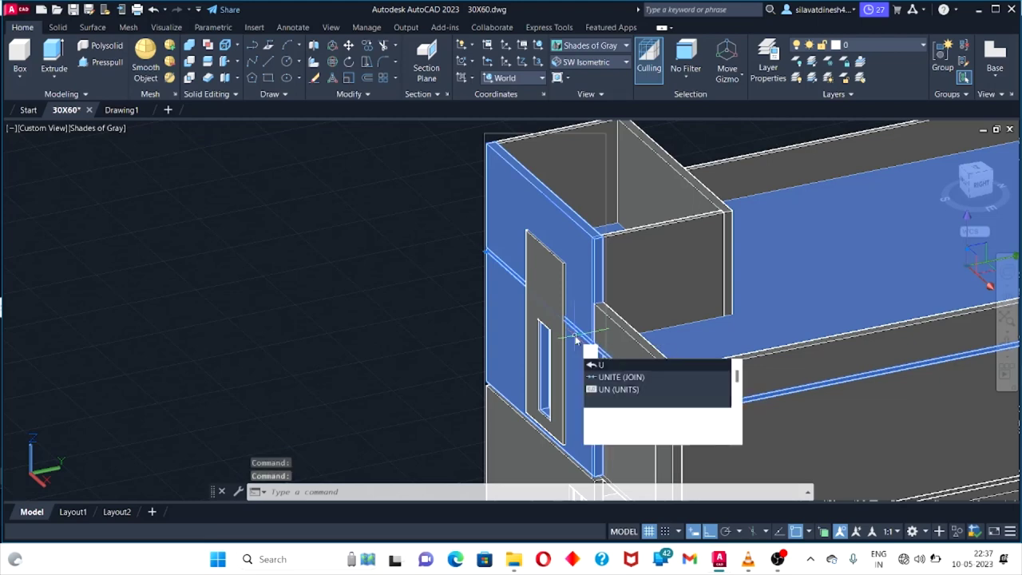
text(ni)
key(Return)
click(579, 334)
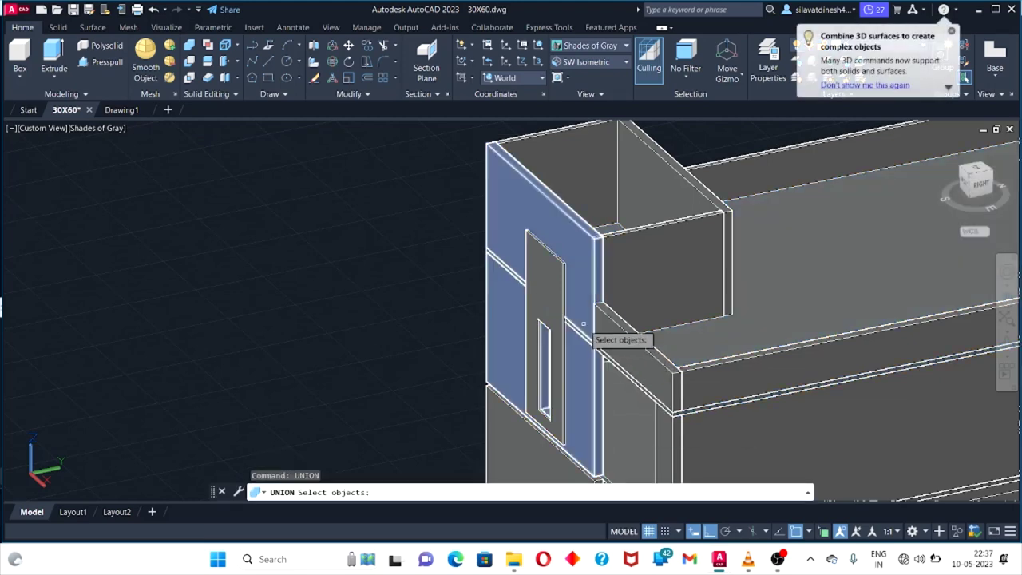
click(580, 332)
key(Return)
scroll(614, 323, down, 2)
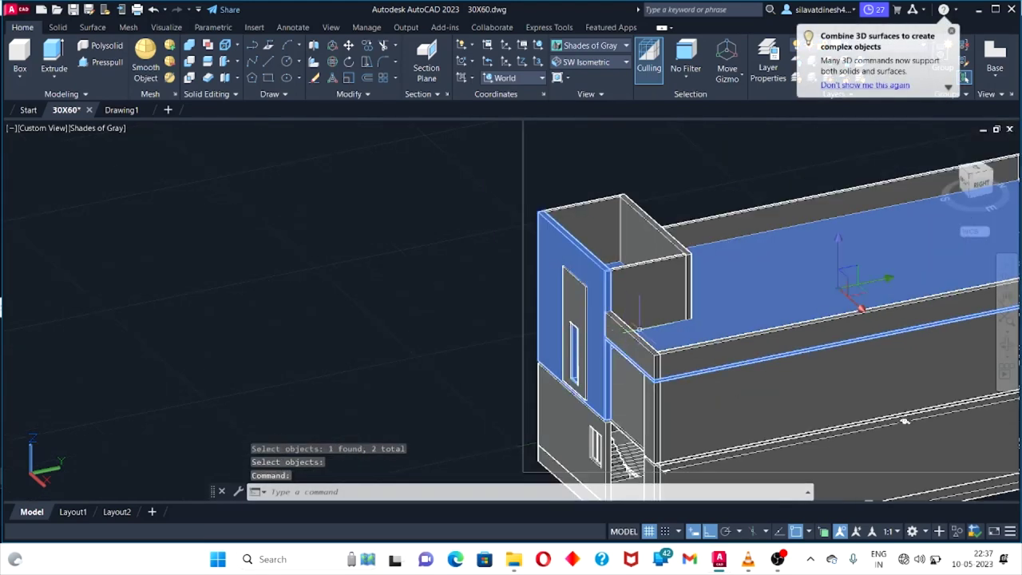
click(575, 308)
key(Escape)
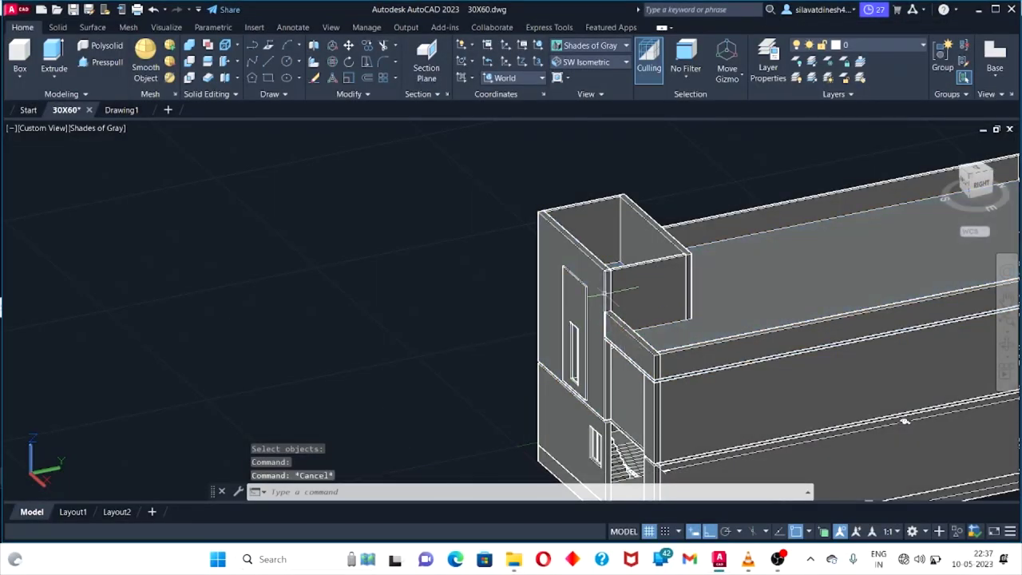
click(596, 288)
key(Escape)
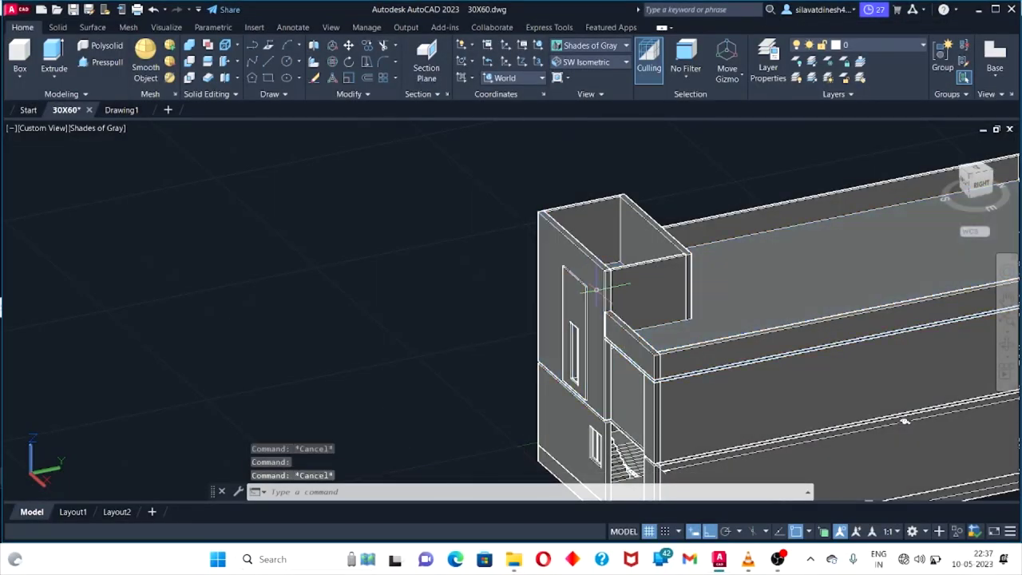
Explode the wall group to ungroup its pieces, then orbit the whole building.
text(ex)
key(Escape)
text(e)
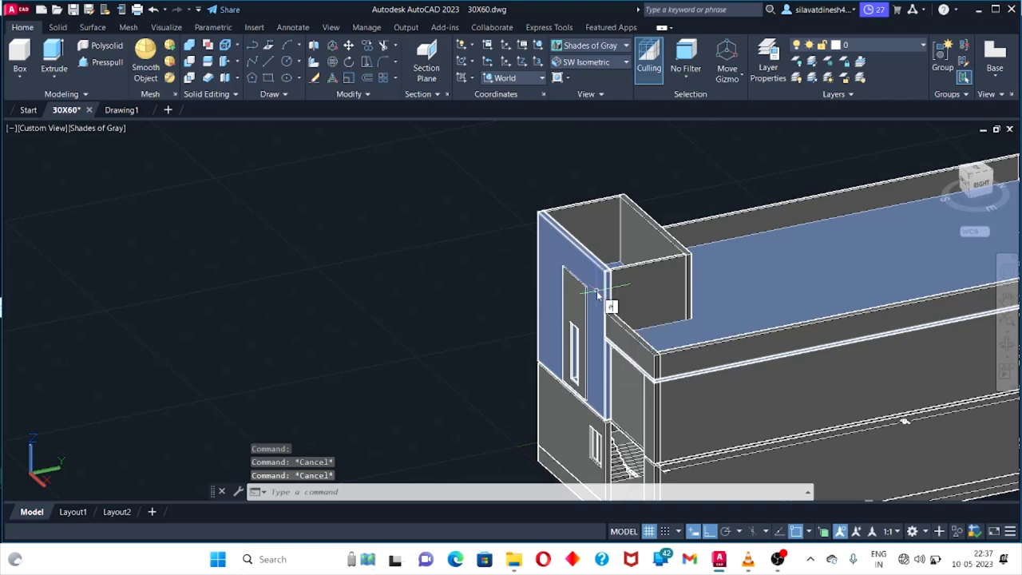
text(x)
click(648, 332)
click(601, 312)
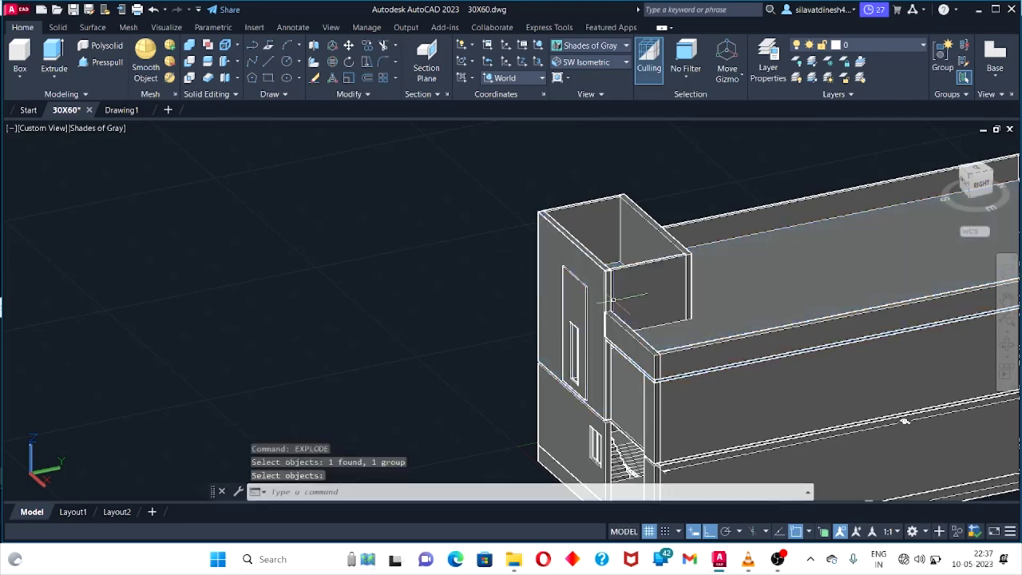
key(Return)
key(Escape)
scroll(940, 318, down, 2)
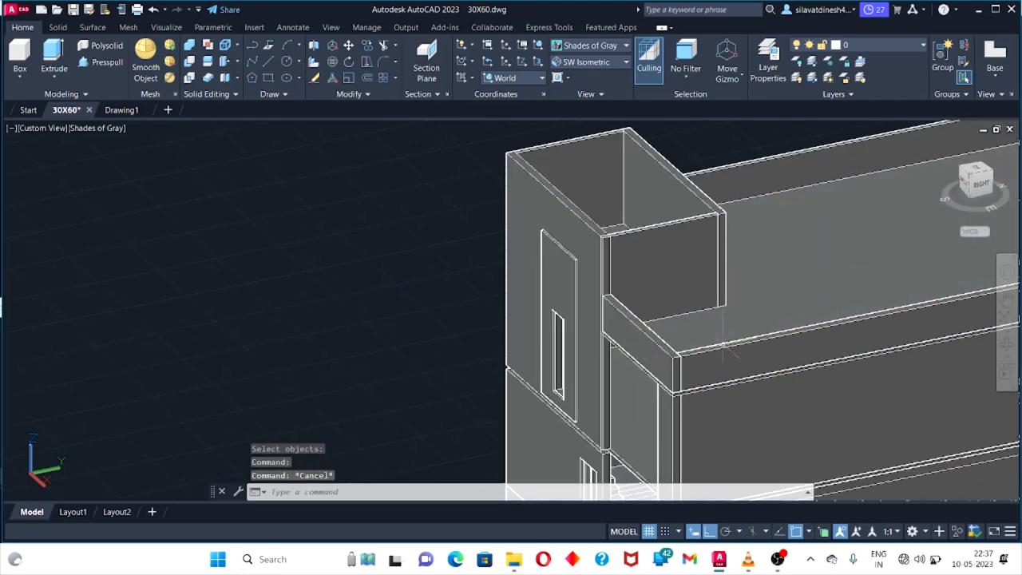
scroll(940, 318, down, 2)
shift+middle_drag(940, 318, 712, 368)
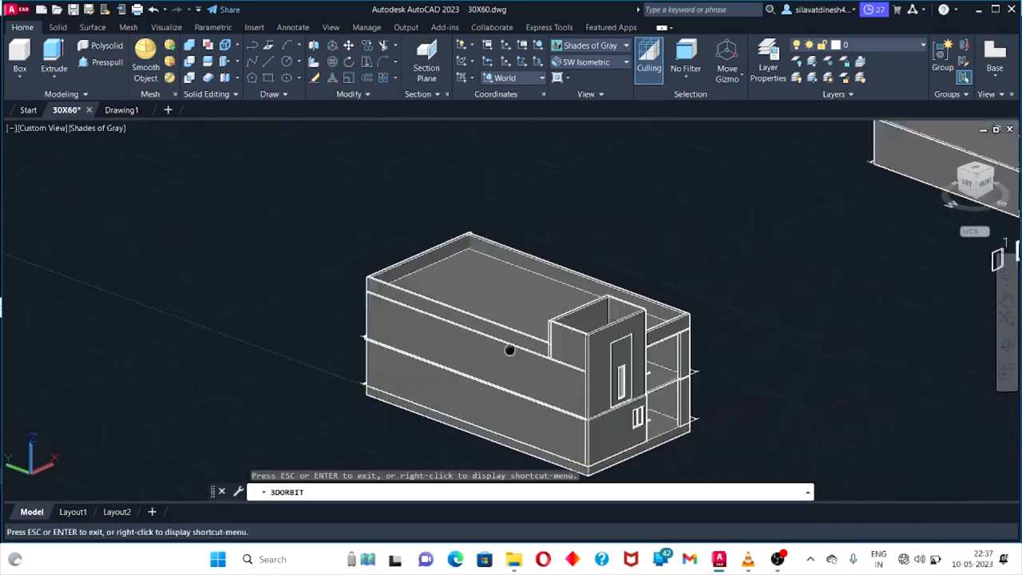
scroll(712, 368, up, 3)
scroll(712, 368, up, 2)
key(Escape)
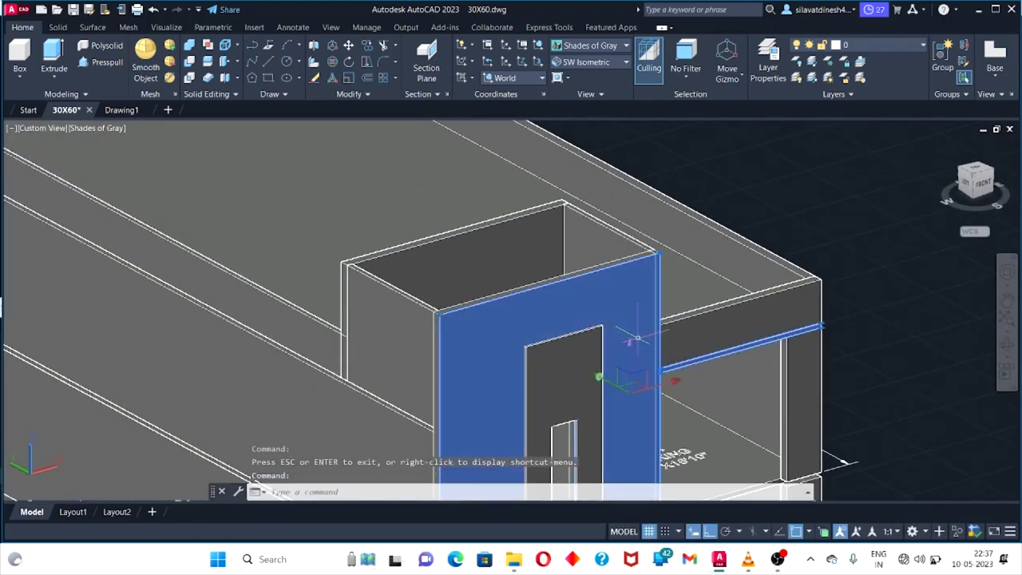
text(x)
key(Return)
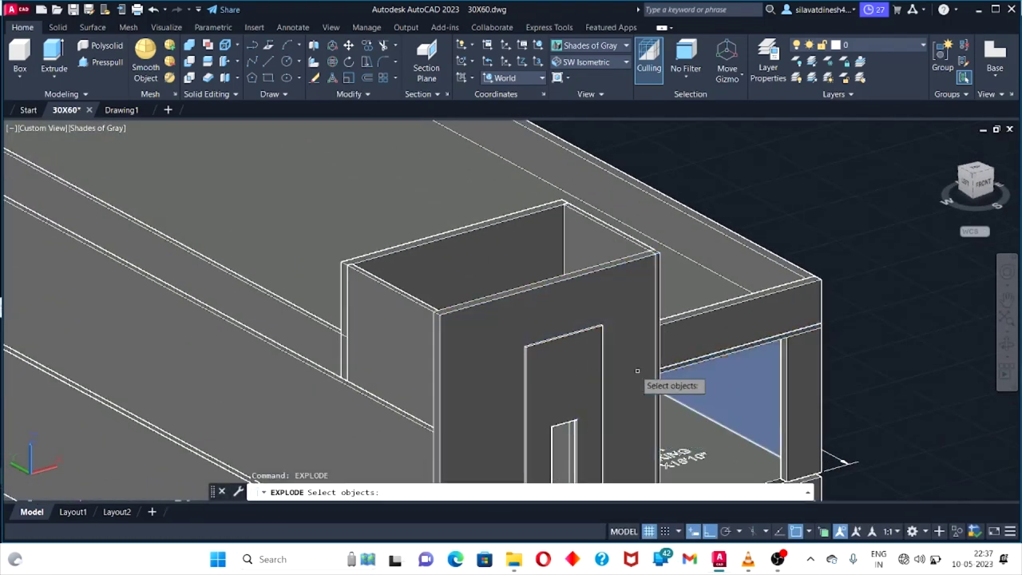
click(650, 366)
key(Return)
scroll(623, 312, down, 3)
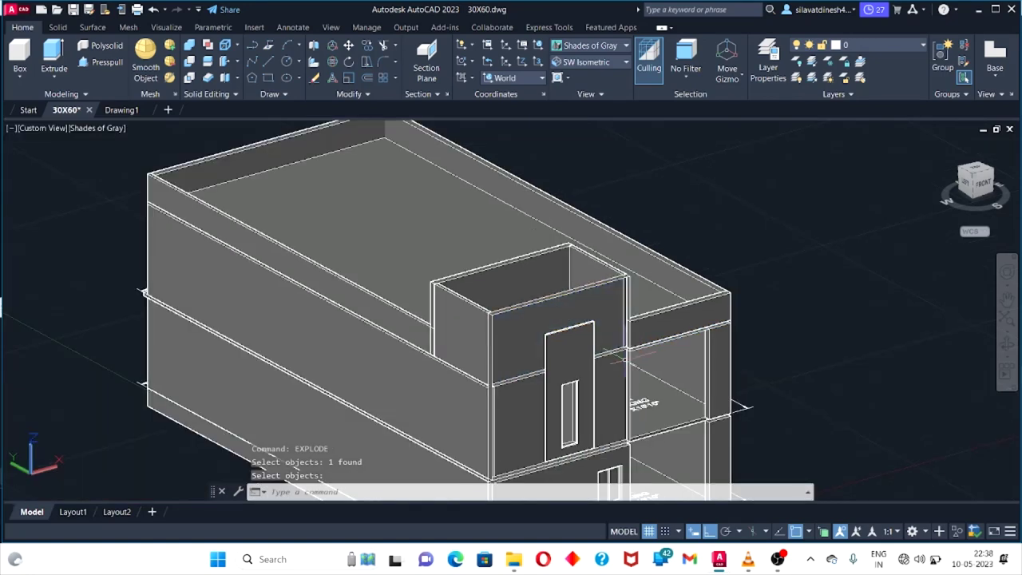
click(619, 323)
scroll(588, 351, up, 2)
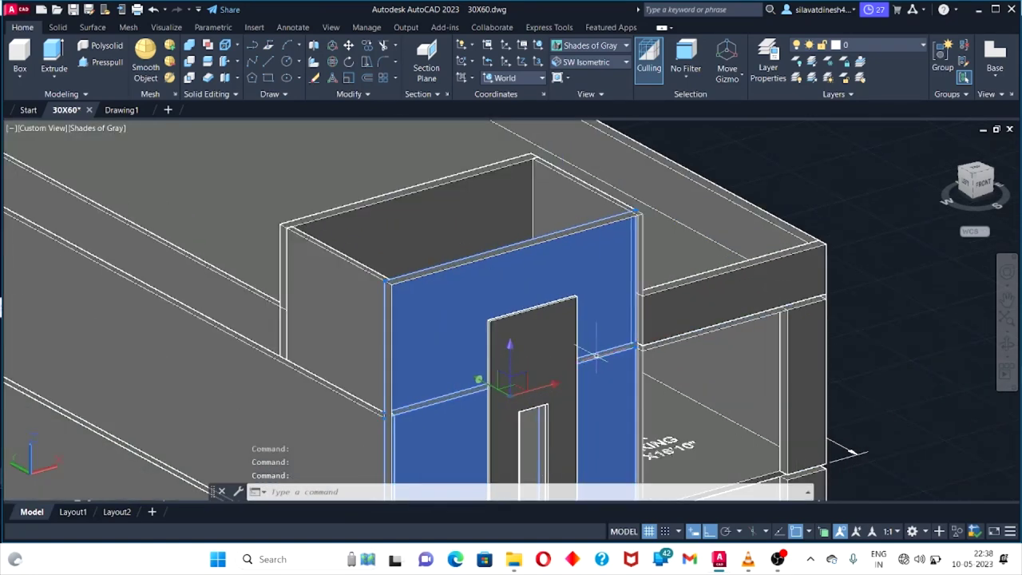
scroll(488, 266, down, 3)
key(Escape)
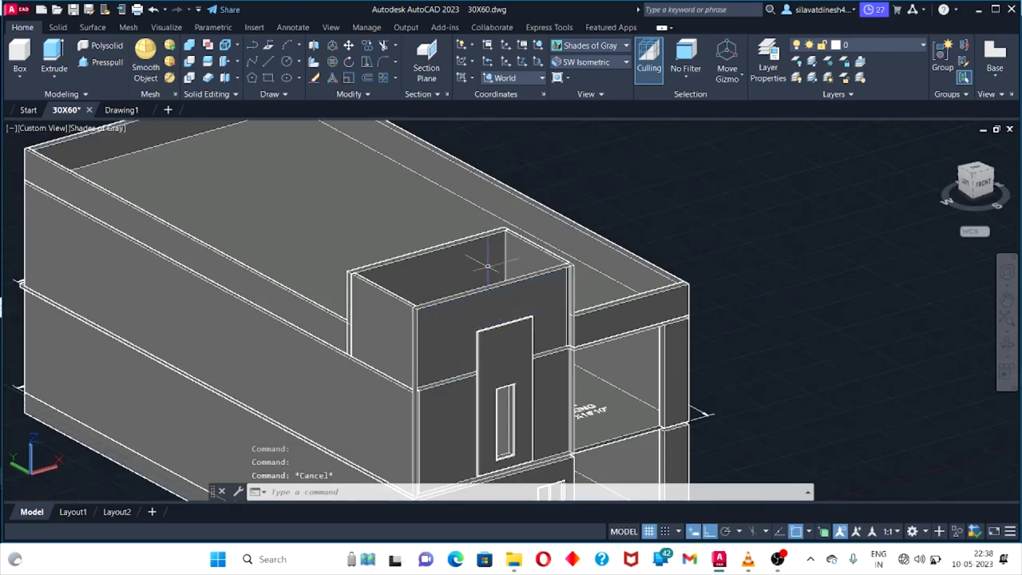
key(ctrl+z)
key(ctrl+z)
key(ctrl+z)
key(ctrl+z)
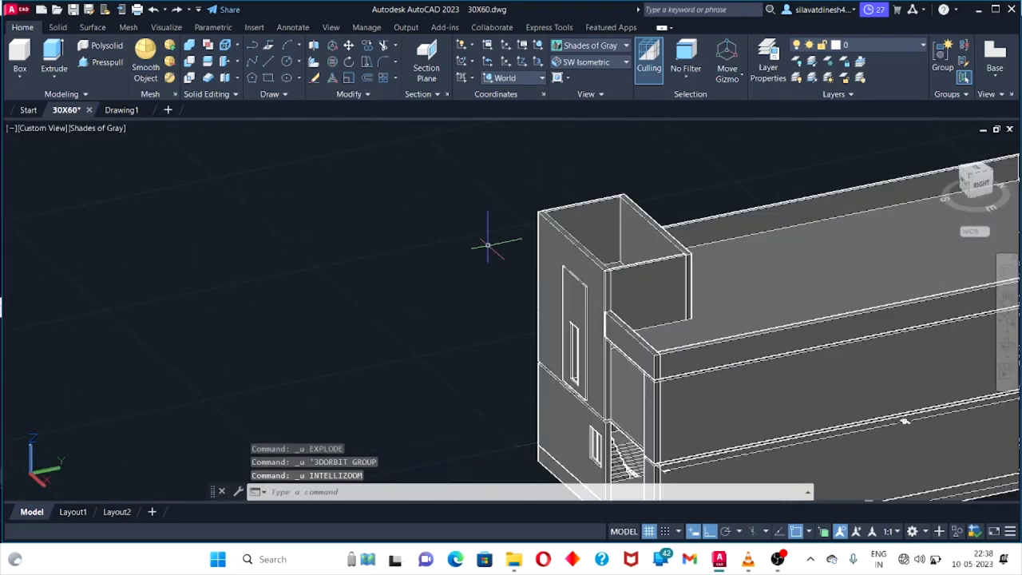
key(ctrl+z)
text(z)
key(Escape)
key(ctrl+z)
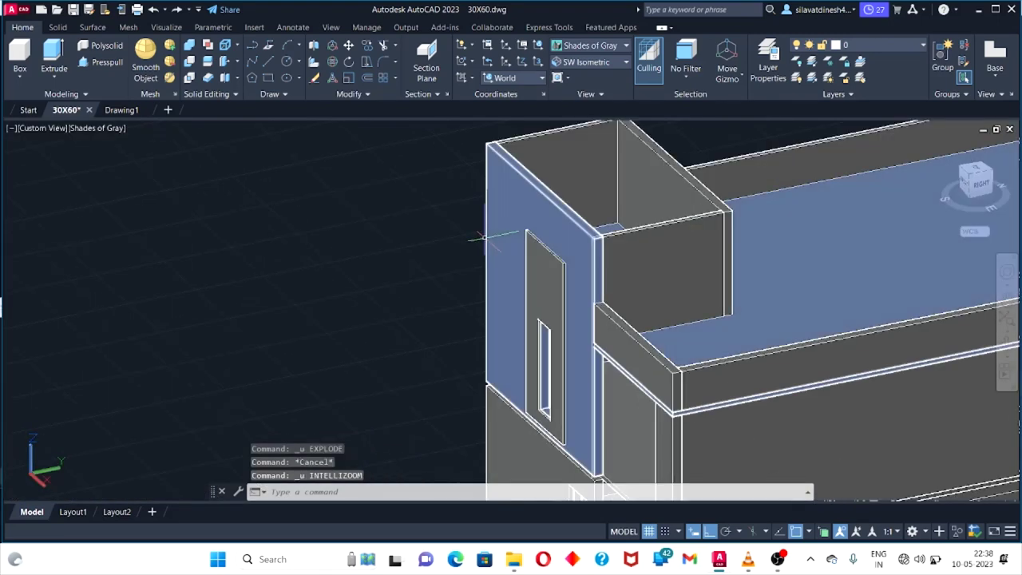
key(ctrl+z)
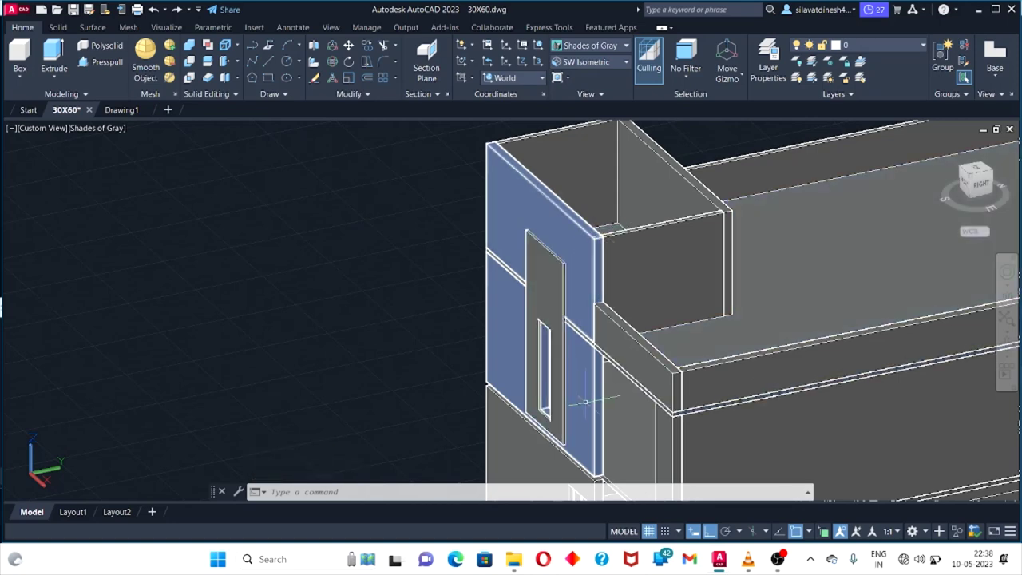
shift+middle_drag(595, 296, 816, 323)
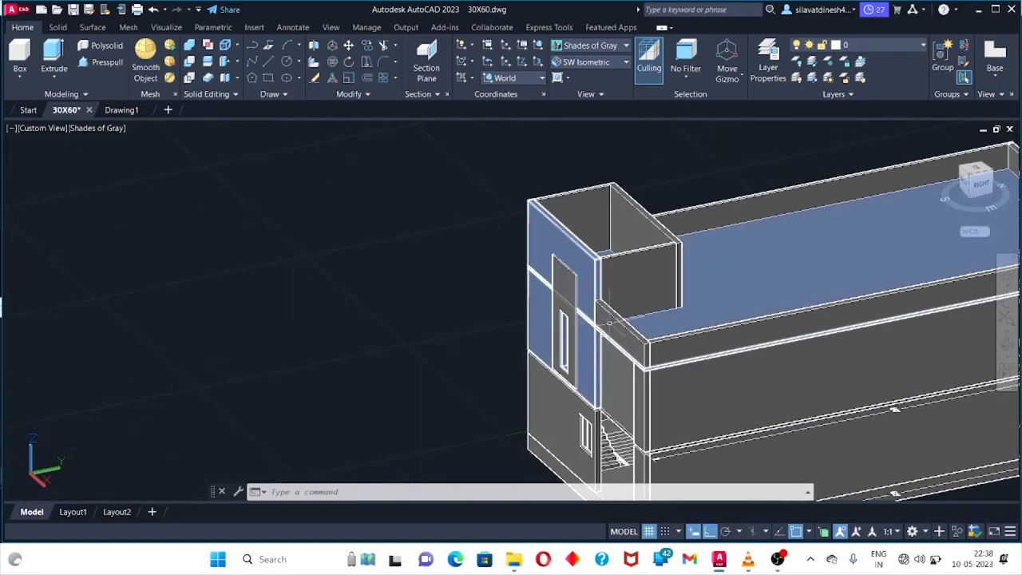
scroll(816, 323, up, 3)
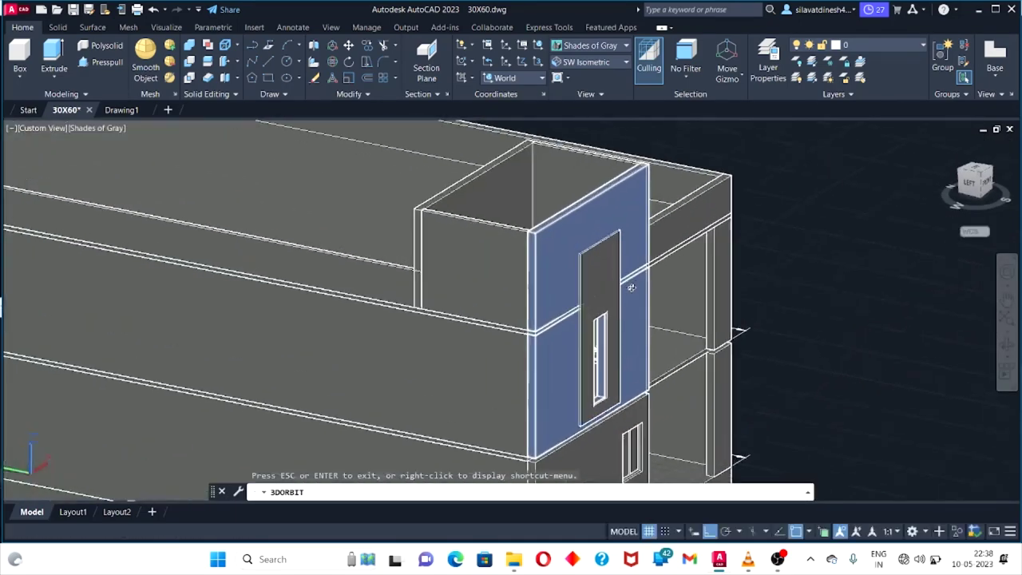
scroll(631, 195, up, 2)
scroll(627, 197, up, 3)
scroll(639, 192, up, 3)
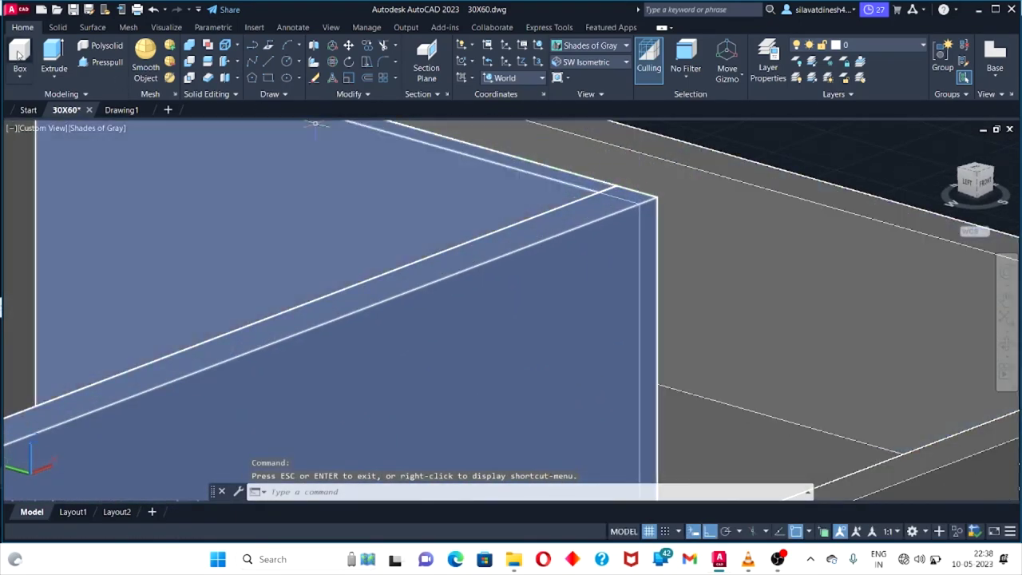
text(box)
key(Return)
click(655, 198)
scroll(655, 197, down, 5)
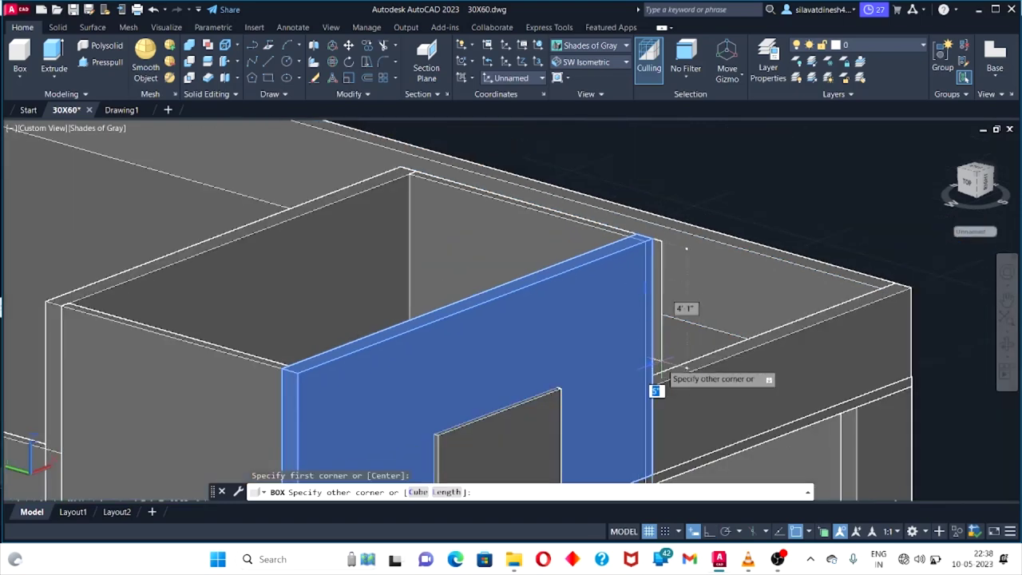
middle_drag(657, 381, 603, 407)
scroll(528, 264, up, 5)
scroll(528, 266, up, 3)
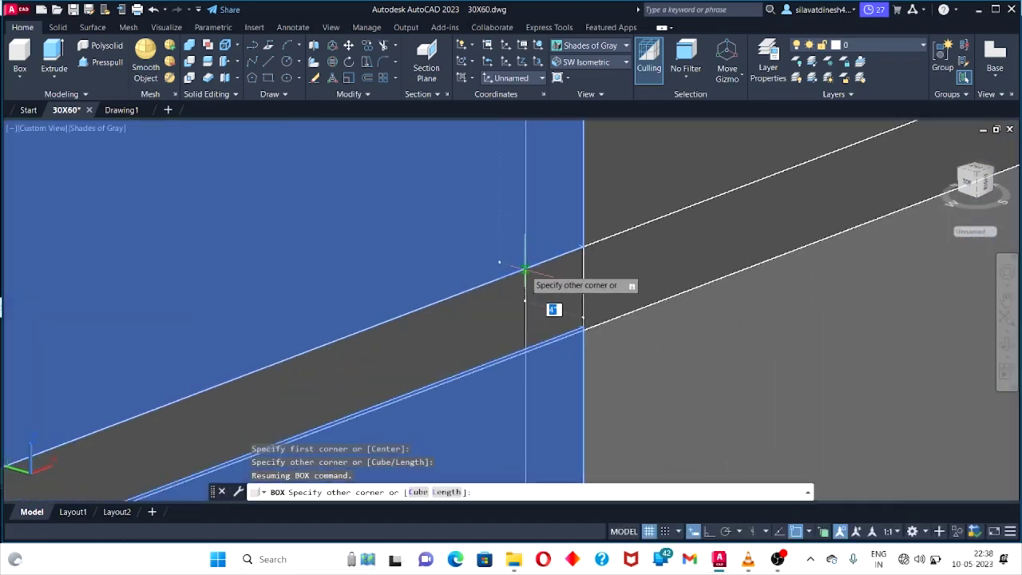
scroll(524, 269, down, 2)
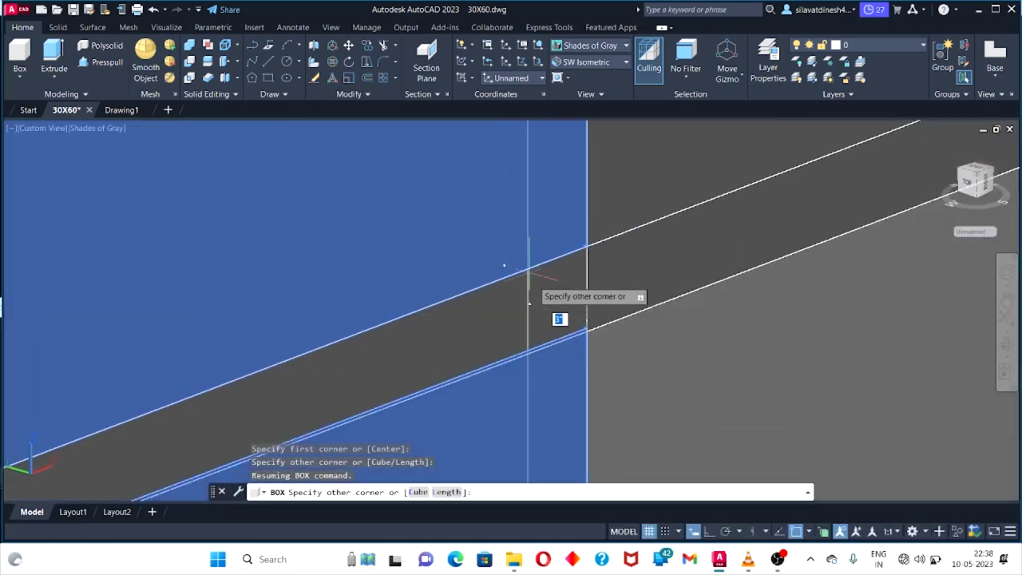
scroll(507, 319, down, 2)
scroll(539, 369, down, 2)
scroll(540, 369, down, 2)
middle_drag(548, 365, 491, 376)
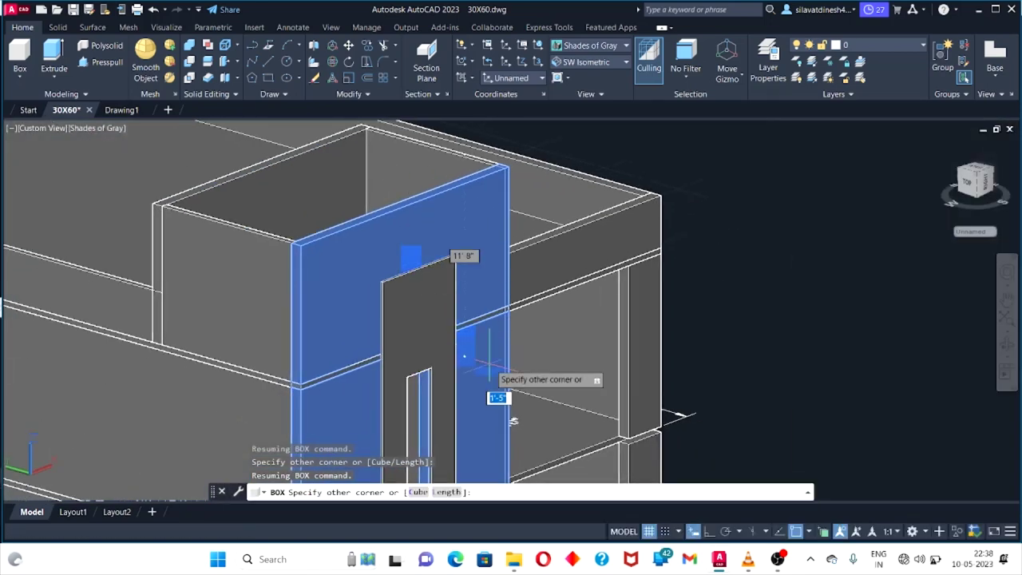
scroll(359, 272, up, 2)
scroll(362, 272, up, 2)
key(Escape)
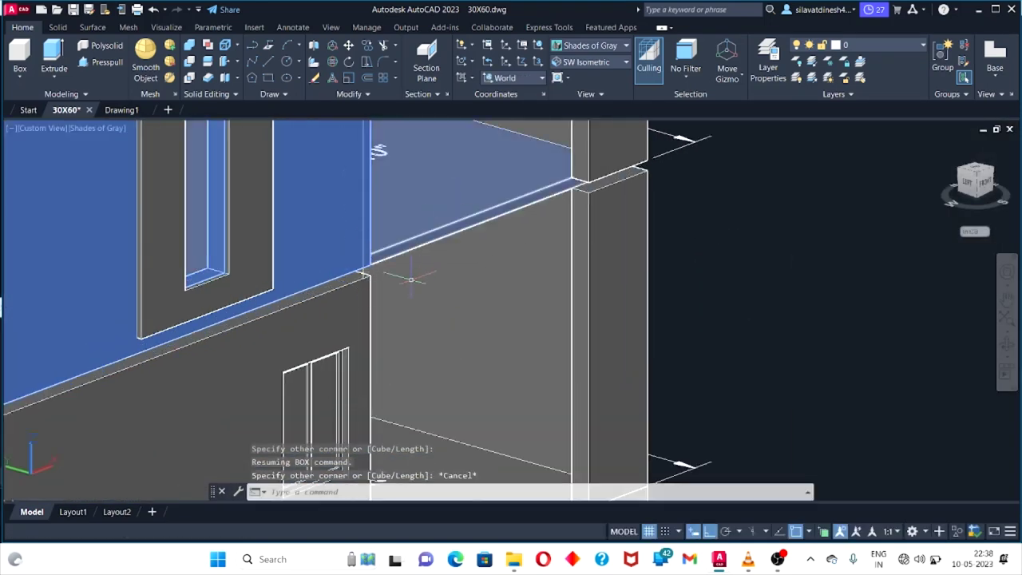
key(Escape)
key(Escape)
click(1006, 347)
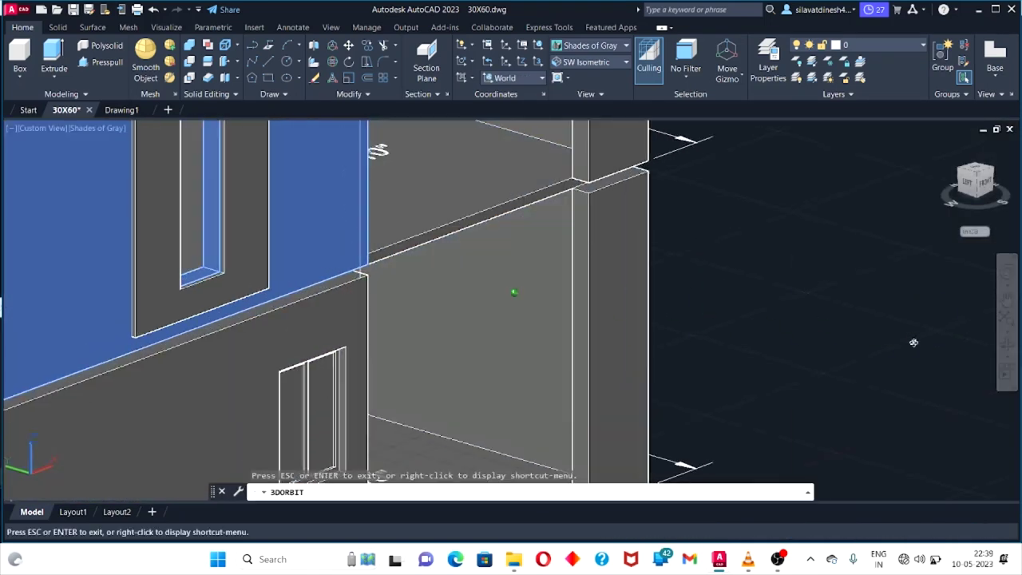
mouse_move(913, 343)
mouse_down()
mouse_move(404, 383)
mouse_move(520, 342)
mouse_up()
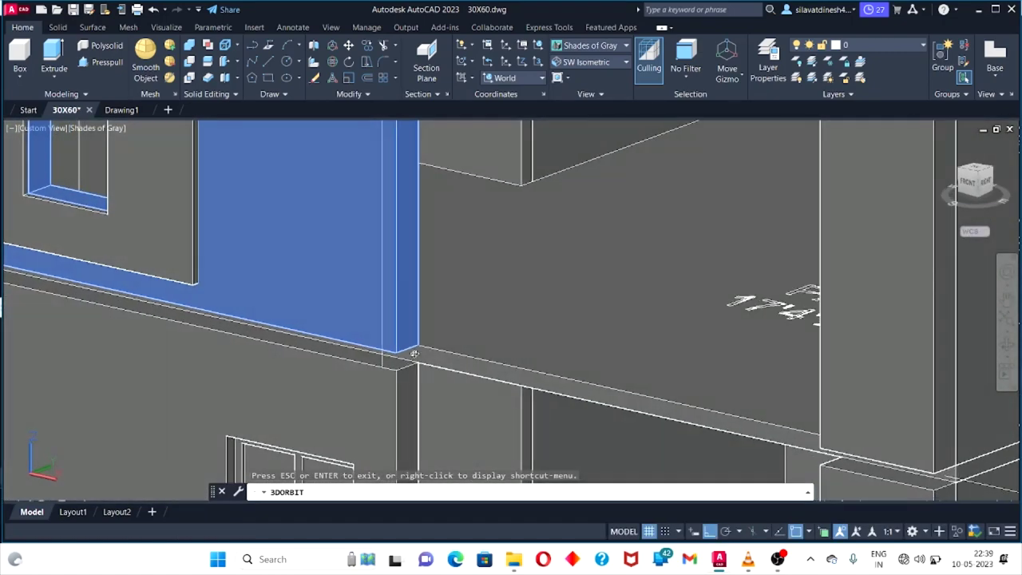
scroll(438, 295, up, 2)
mouse_move(438, 296)
mouse_down()
mouse_move(452, 256)
mouse_move(470, 288)
mouse_move(605, 263)
mouse_move(693, 264)
mouse_move(703, 224)
mouse_move(642, 472)
mouse_move(641, 288)
mouse_move(525, 388)
mouse_move(450, 336)
mouse_move(751, 306)
mouse_move(298, 325)
mouse_move(248, 315)
mouse_move(285, 301)
mouse_move(144, 292)
mouse_move(170, 309)
mouse_up()
Move the thin slab strip from its end point across to the new position at the wall's edge.
key(Escape)
click(170, 308)
right_click(168, 308)
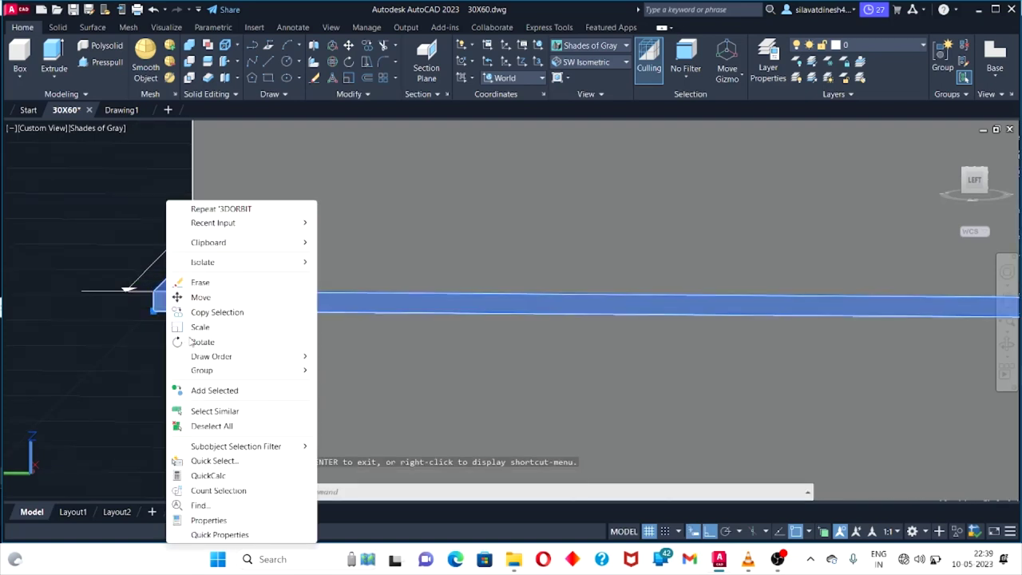
click(191, 296)
click(154, 307)
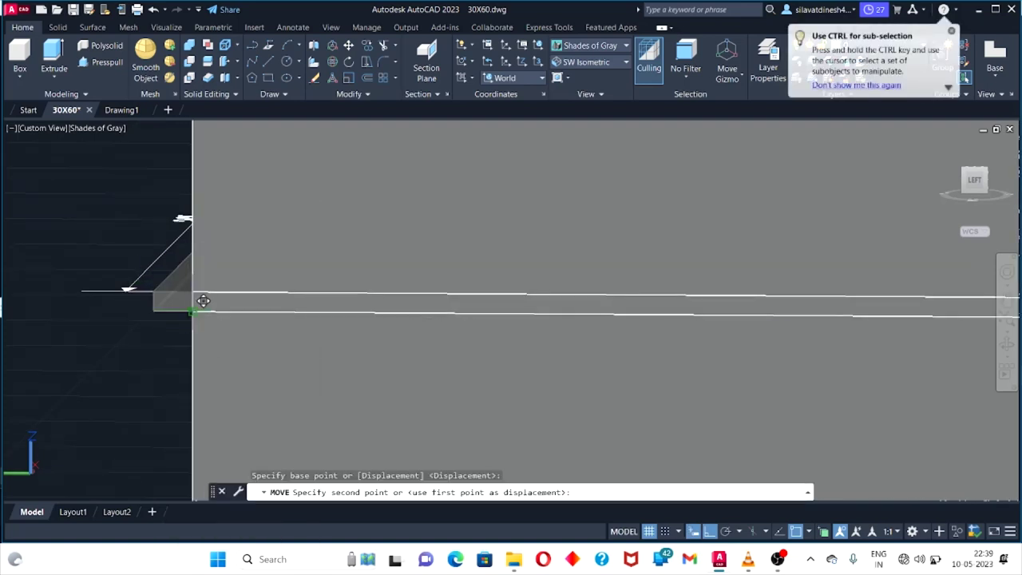
click(959, 306)
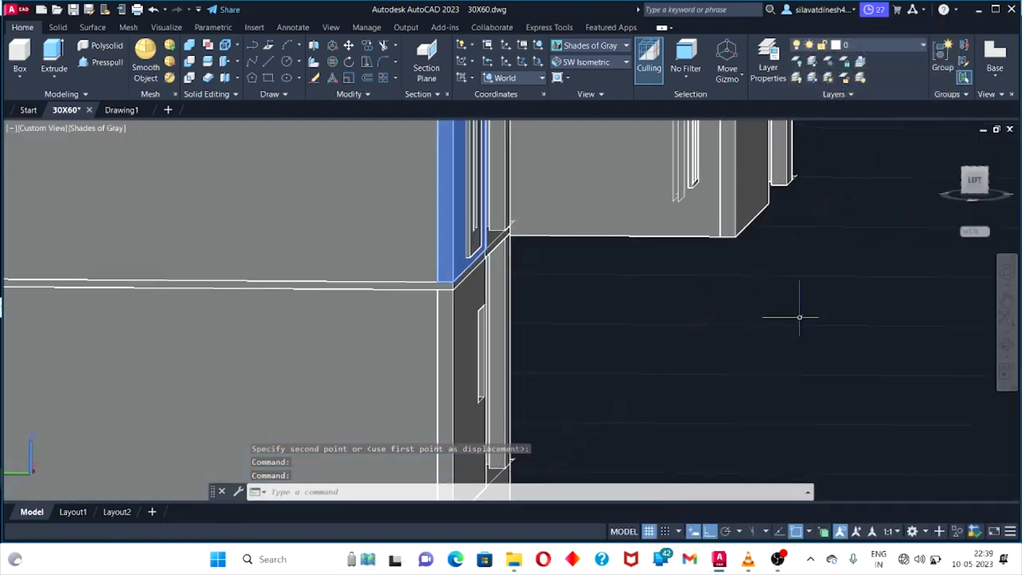
drag(794, 379, 1007, 345)
click(1006, 345)
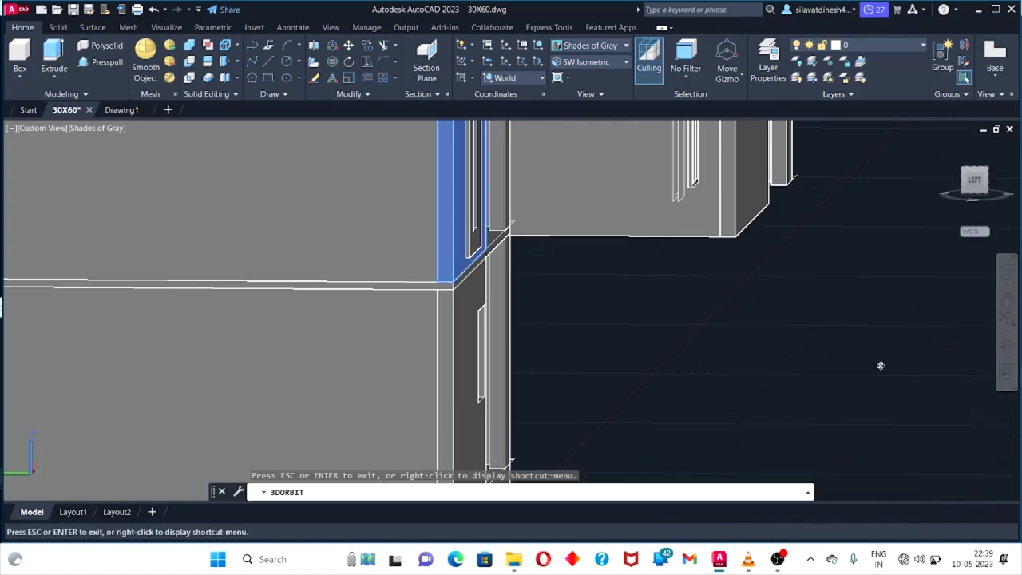
mouse_move(879, 364)
mouse_down()
mouse_move(588, 343)
mouse_move(136, 285)
mouse_move(301, 334)
mouse_up()
key(Escape)
key(Escape)
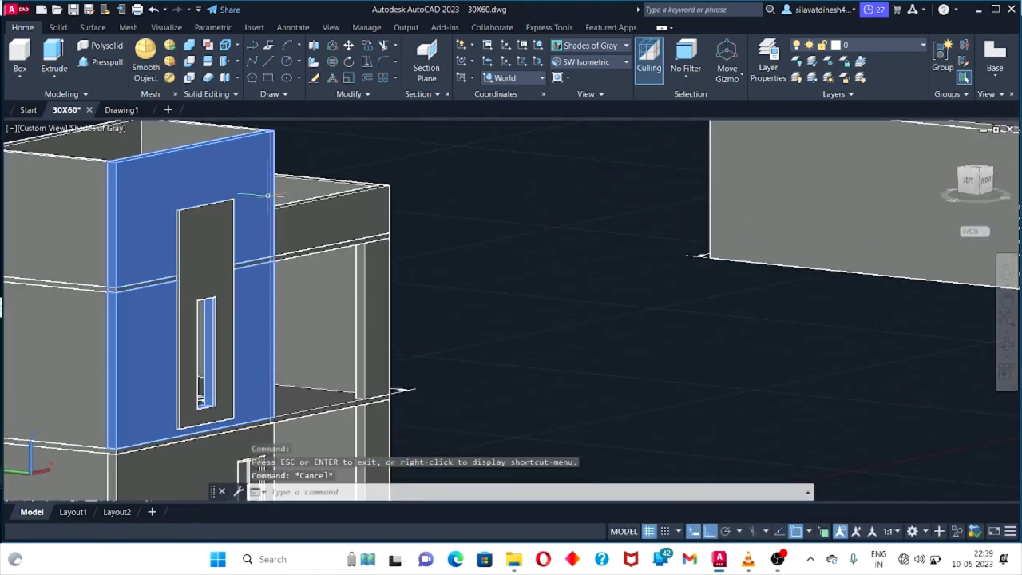
key(Escape)
Draw a 4"-high box from the wall's top corner to the gap's base beside the windowed wall.
click(20, 54)
scroll(251, 148, up, 3)
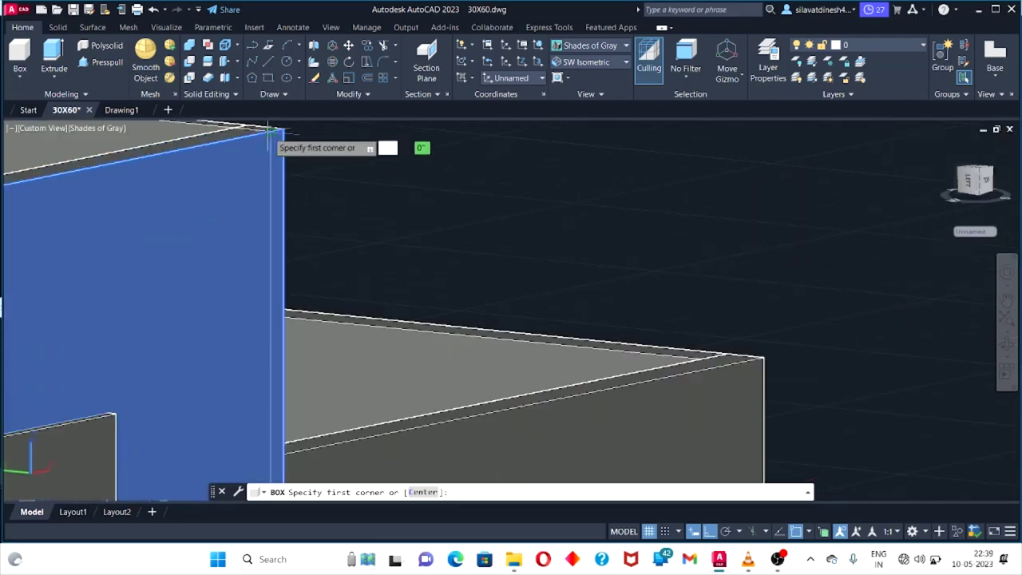
scroll(285, 137, down, 3)
click(273, 200)
scroll(279, 292, up, 3)
scroll(279, 292, up, 3)
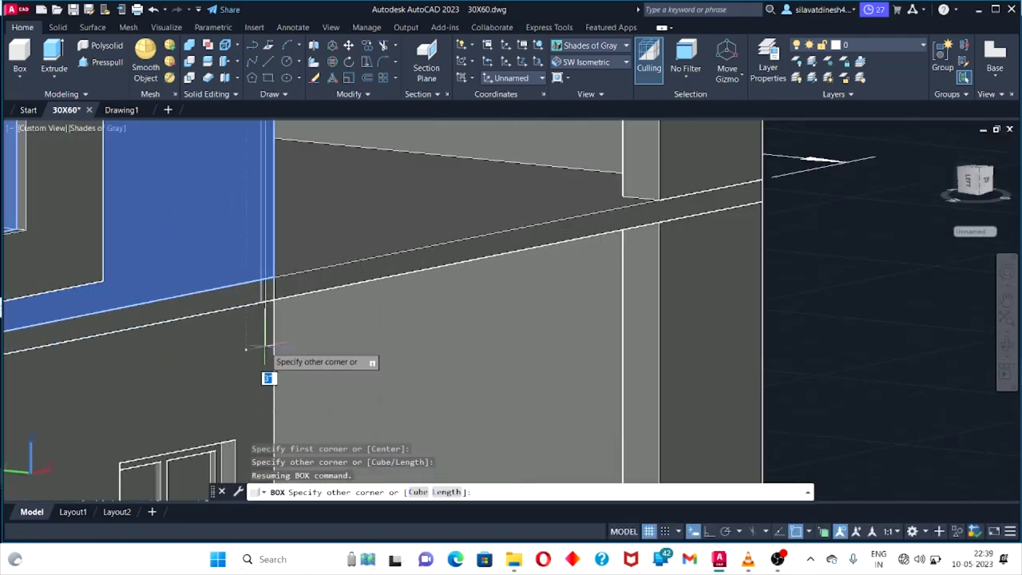
click(259, 304)
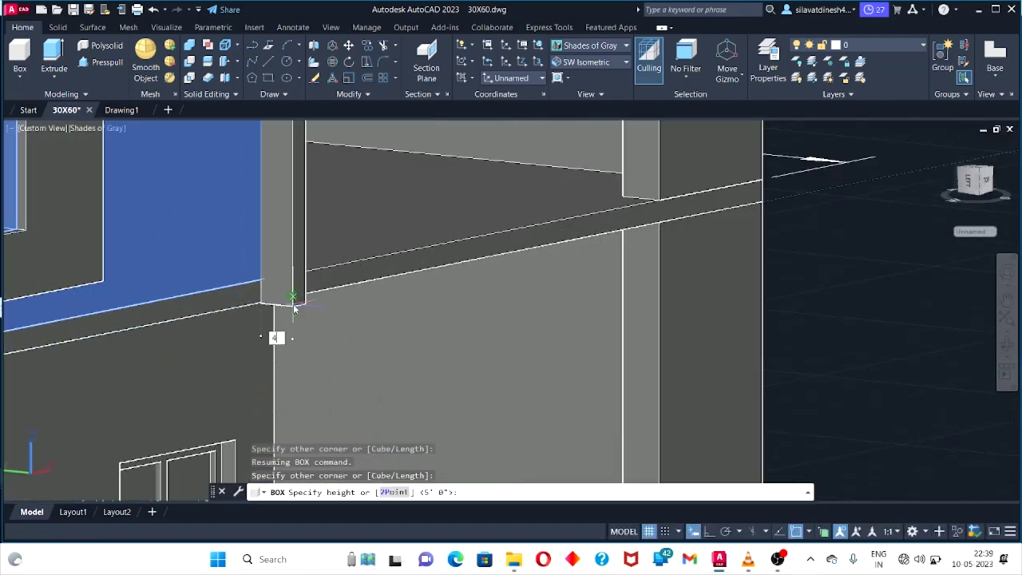
key(Return)
scroll(302, 285, down, 2)
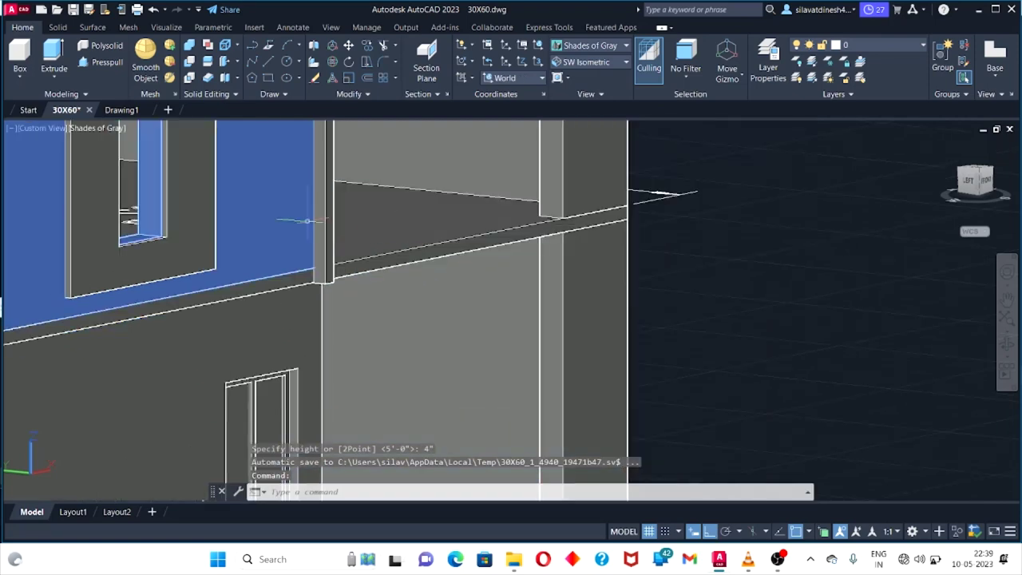
scroll(348, 287, up, 4)
scroll(348, 287, down, 4)
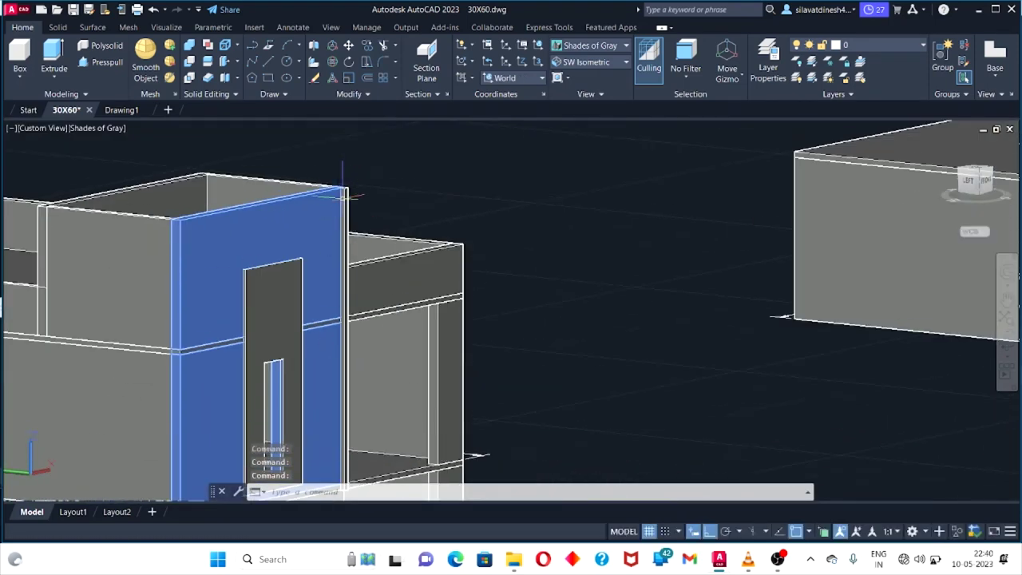
scroll(336, 223, up, 3)
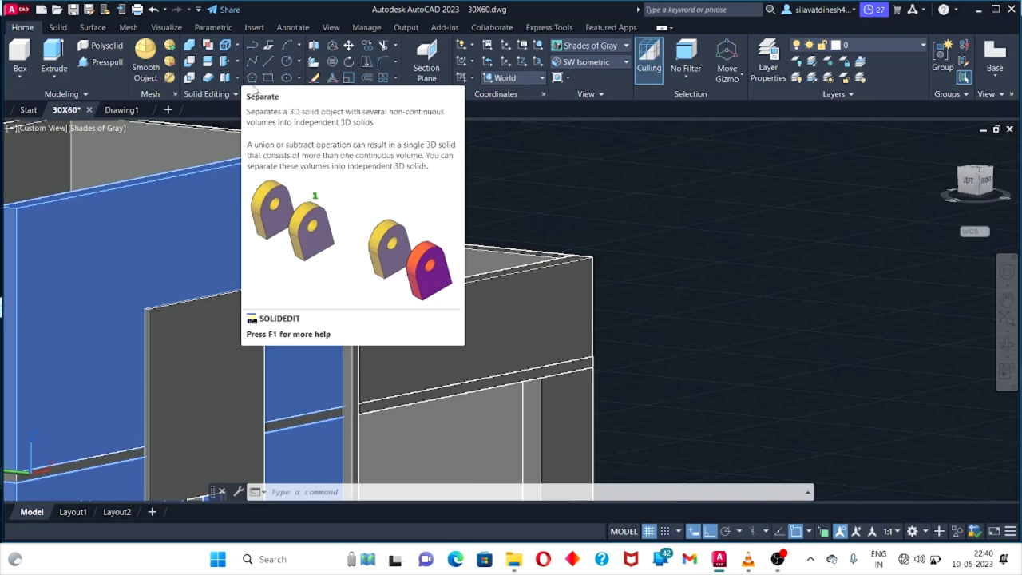
Cancel the active command and zoom the view in on the wall solid.
key(Escape)
key(Escape)
scroll(345, 186, up, 2)
scroll(345, 186, up, 2)
scroll(345, 186, up, 1)
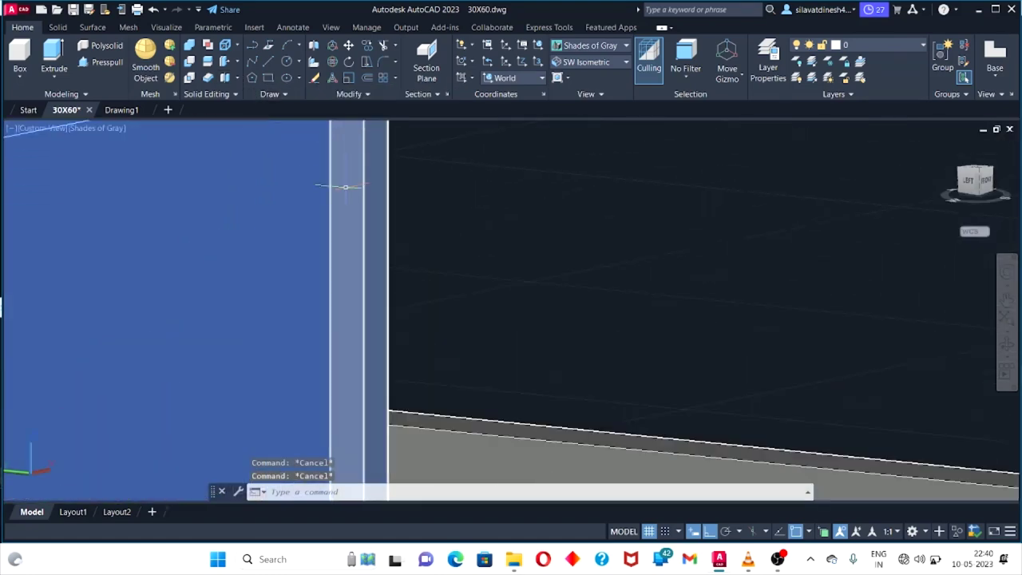
scroll(345, 186, down, 4)
scroll(324, 231, up, 1)
scroll(324, 231, up, 1)
scroll(372, 175, up, 3)
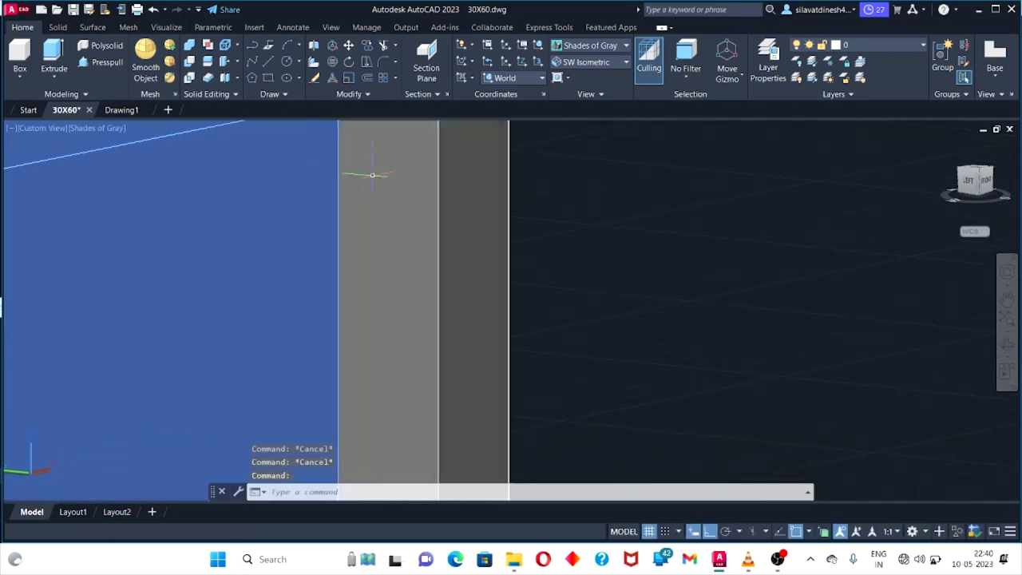
scroll(372, 175, down, 2)
scroll(373, 247, down, 2)
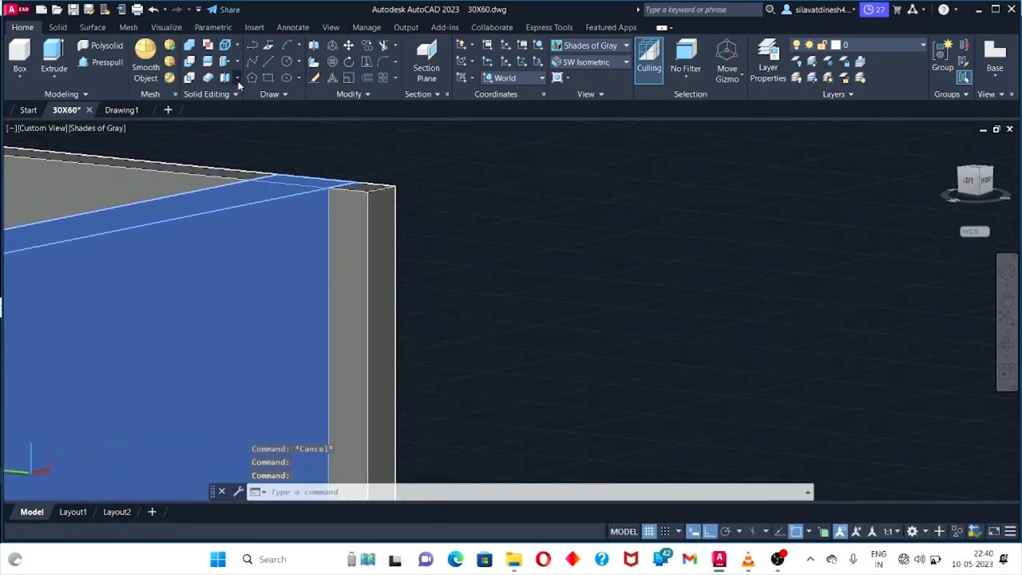
Start the SOLIDEDIT Copy Edges command from the Home tab's Solid Editing edge options.
click(237, 79)
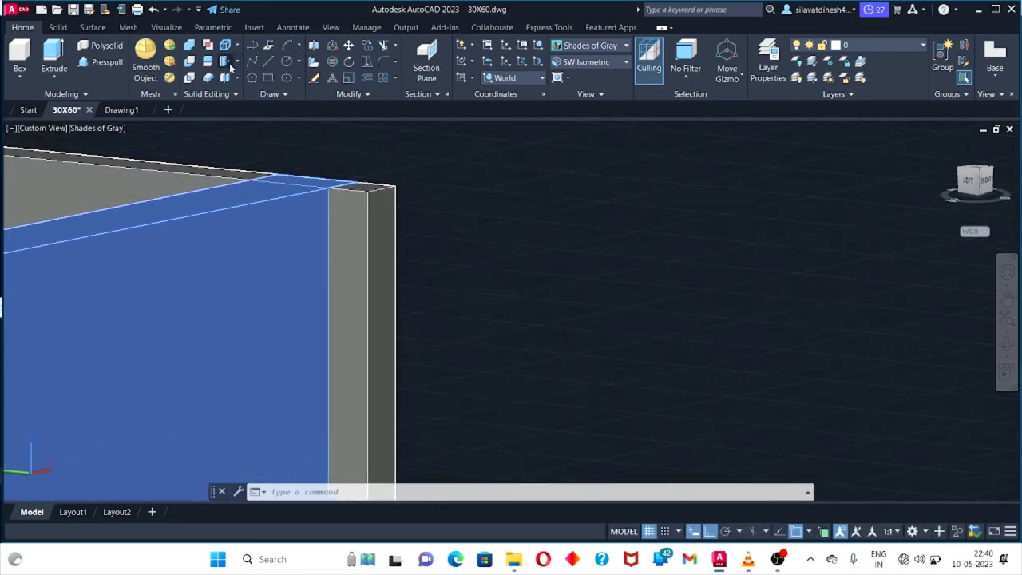
click(238, 79)
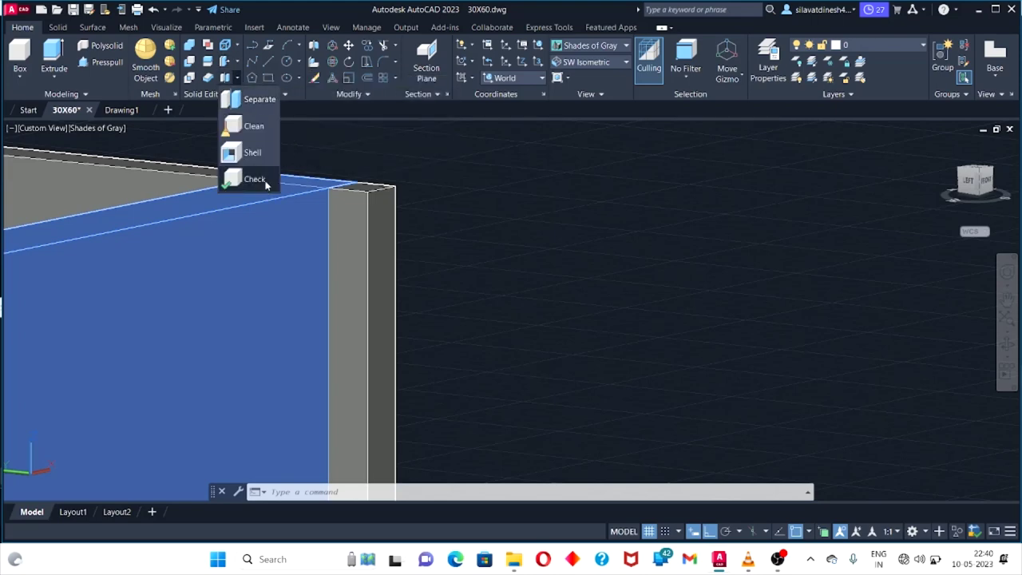
click(238, 62)
click(237, 46)
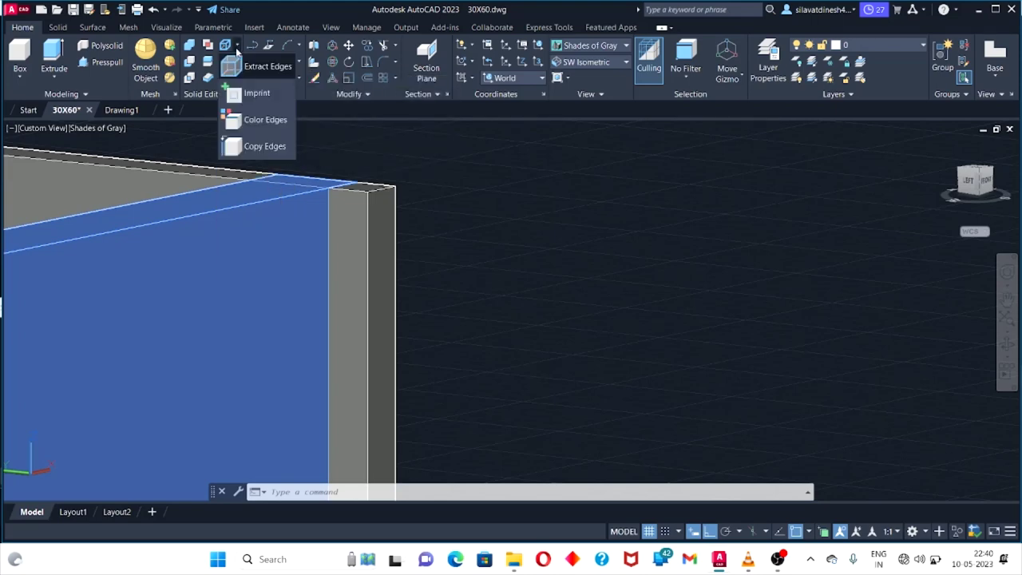
click(257, 147)
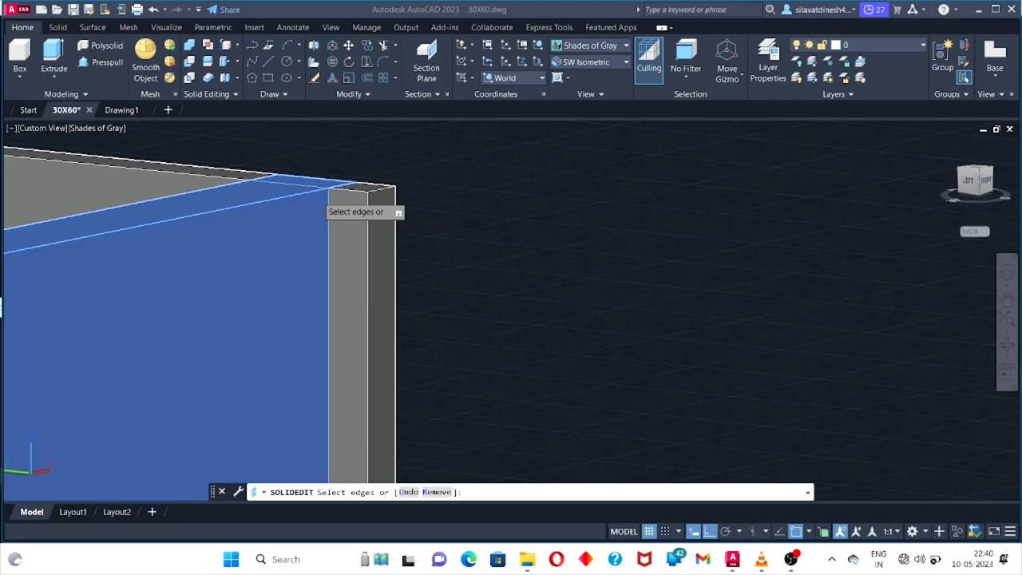
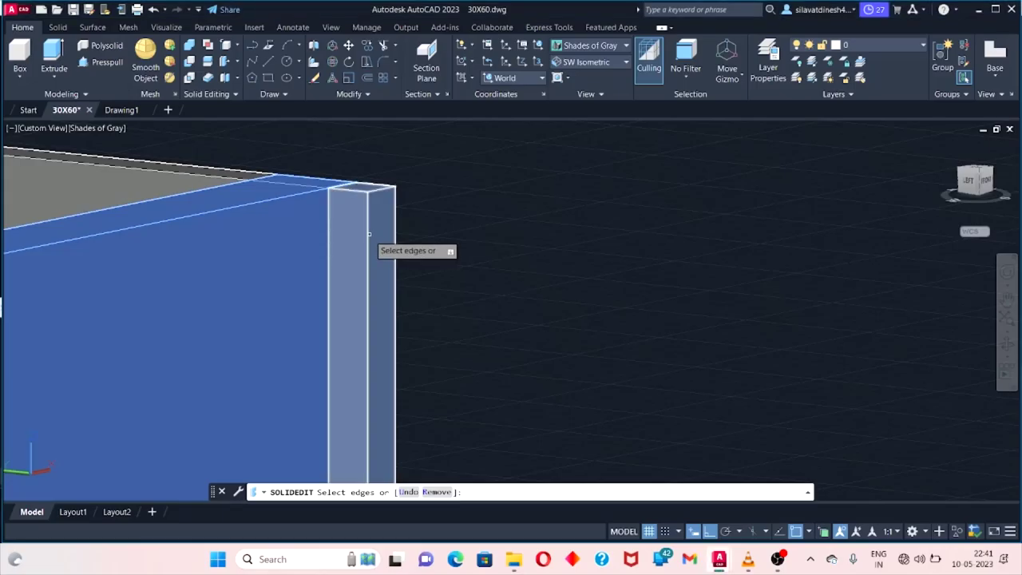
Make a first attempt at copying the wall's vertical end edge 2 feet over.
click(363, 237)
key(Return)
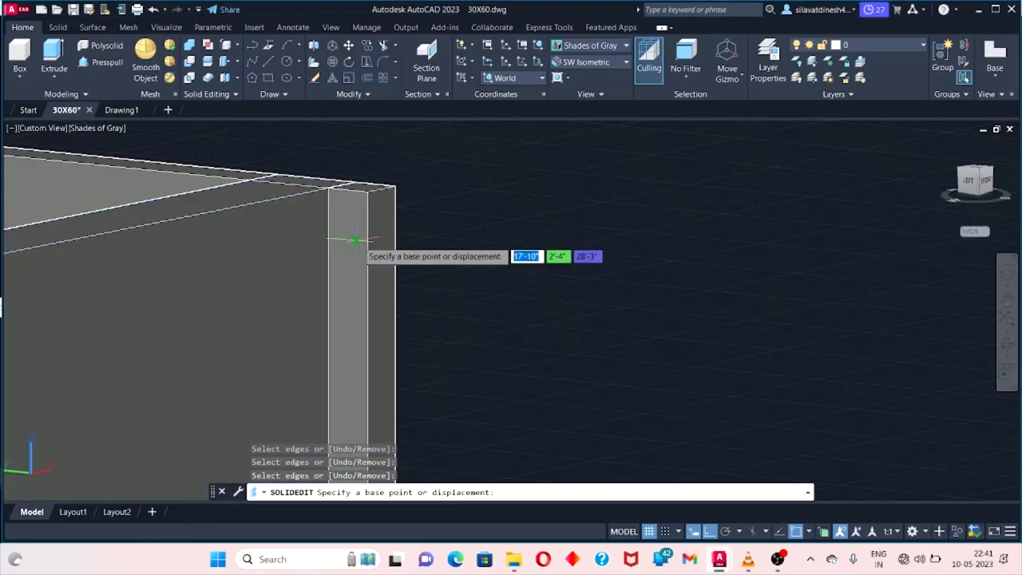
scroll(368, 199, up, 4)
click(366, 174)
text(2')
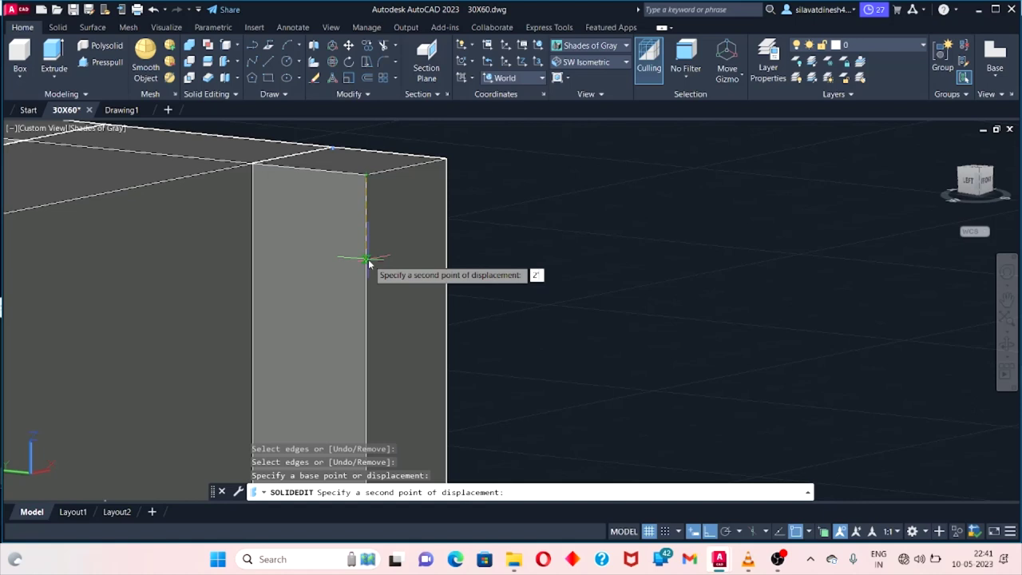
key(Return)
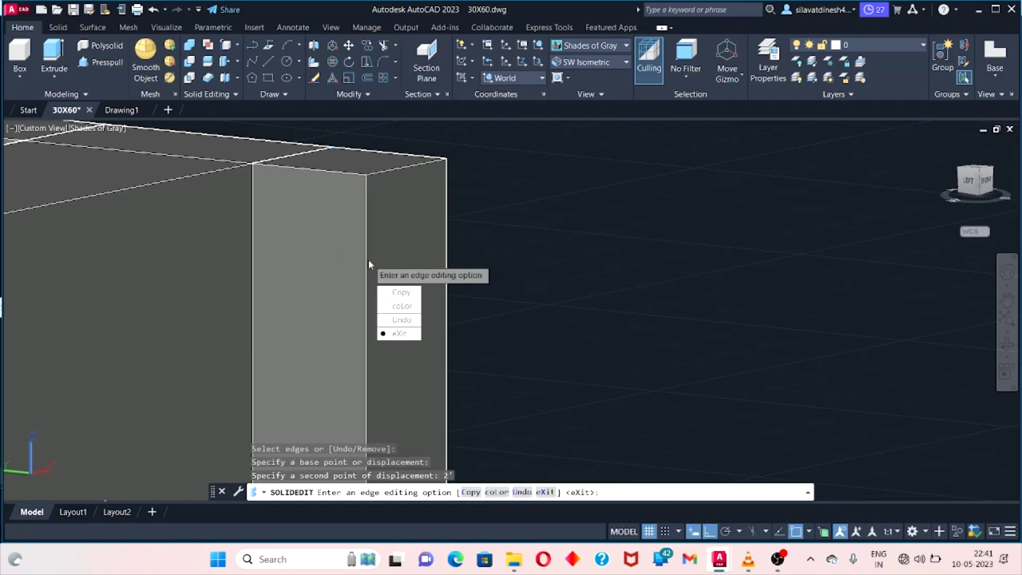
key(Return)
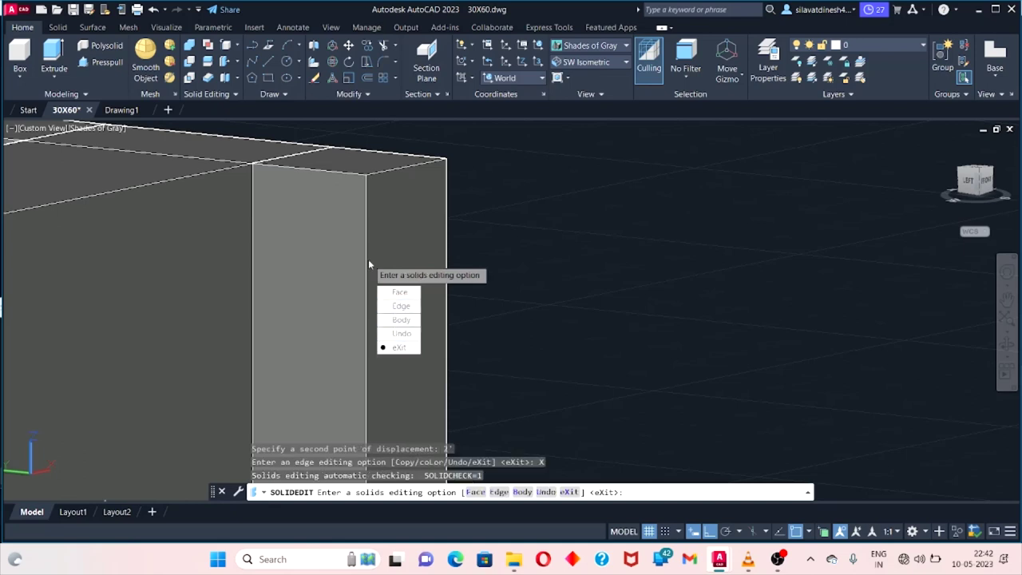
Start extruding the wall's faces, then cancel the face extrusion.
text(F)
key(Return)
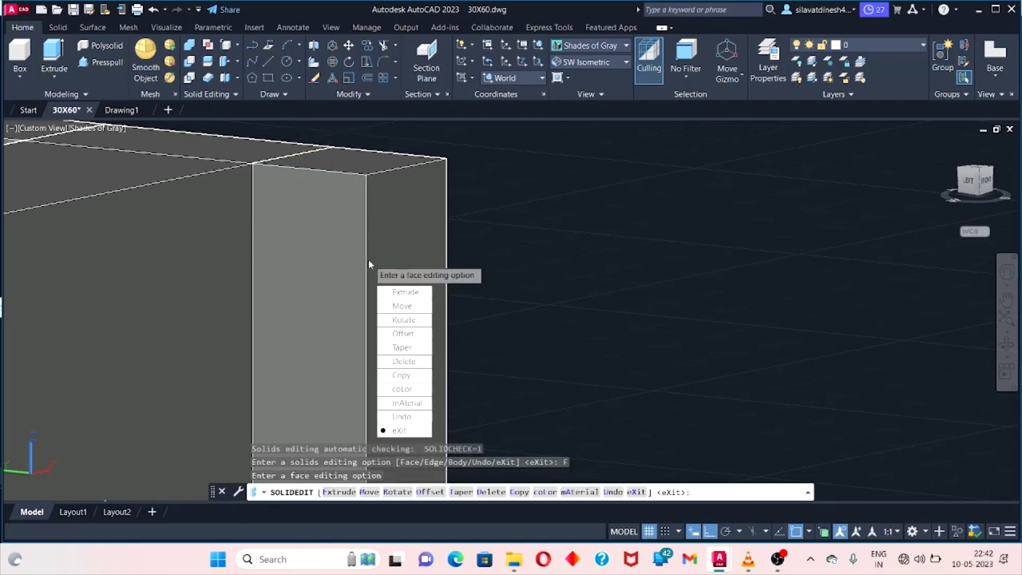
click(396, 295)
click(369, 239)
right_click(397, 257)
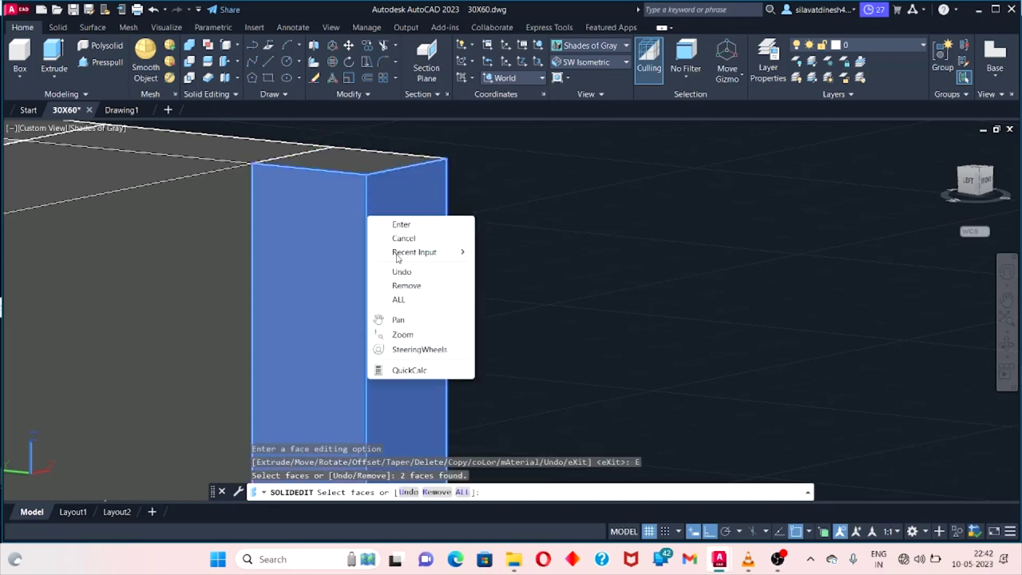
click(403, 238)
scroll(428, 228, down, 2)
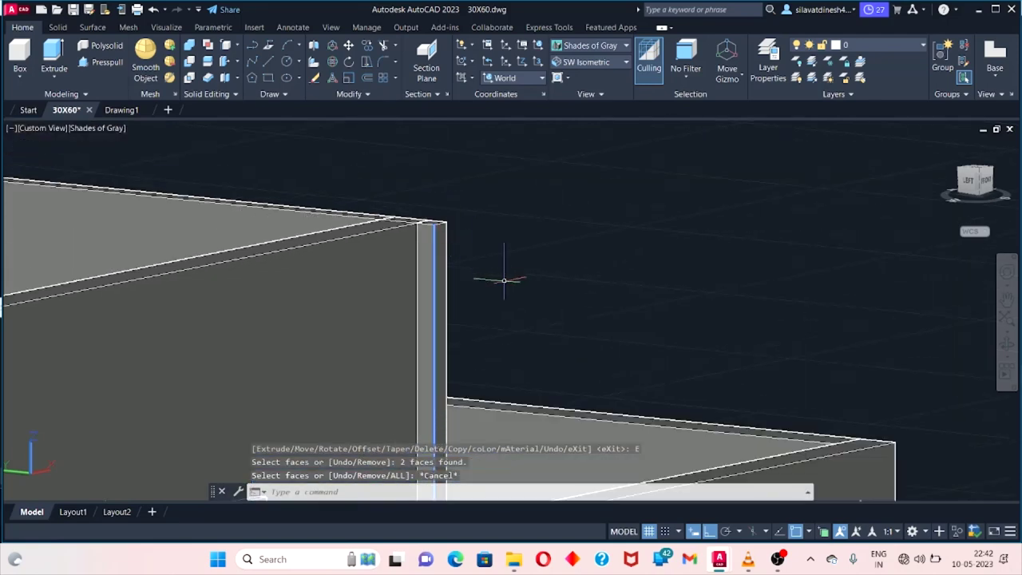
scroll(497, 281, down, 2)
scroll(480, 264, up, 5)
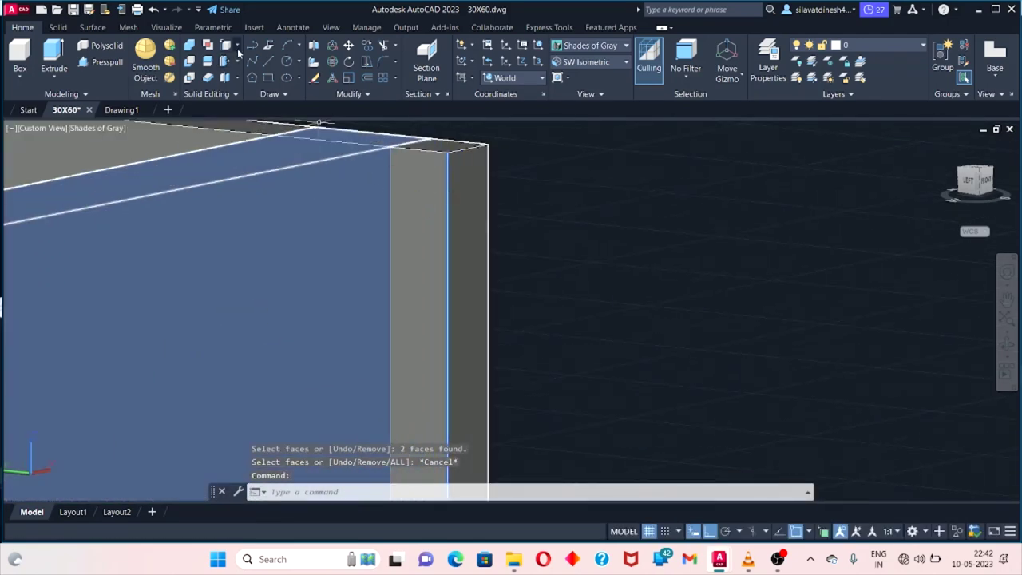
Copy the vertical edge at the wall end as a line 2' away.
click(238, 49)
click(262, 145)
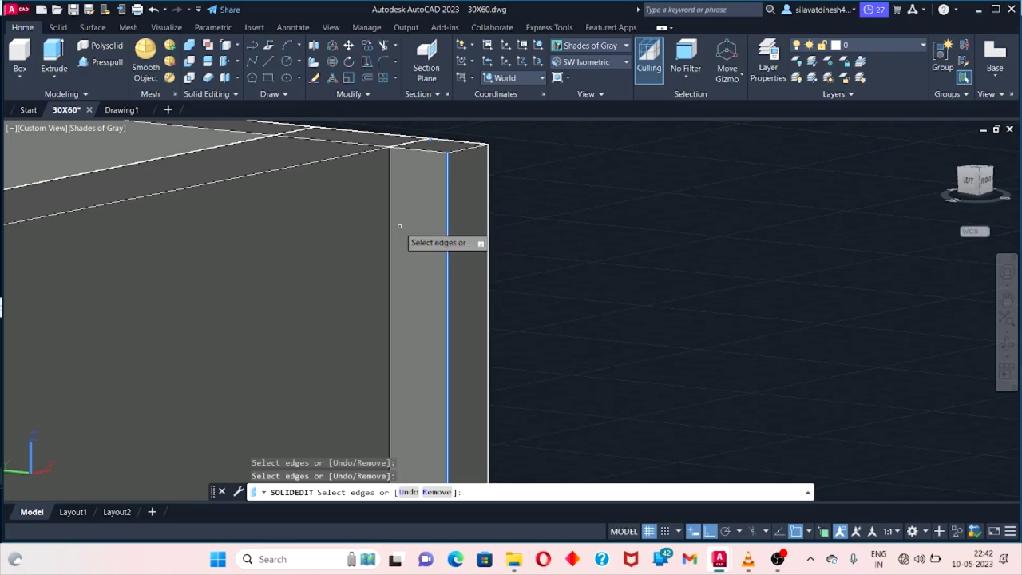
click(399, 226)
key(Return)
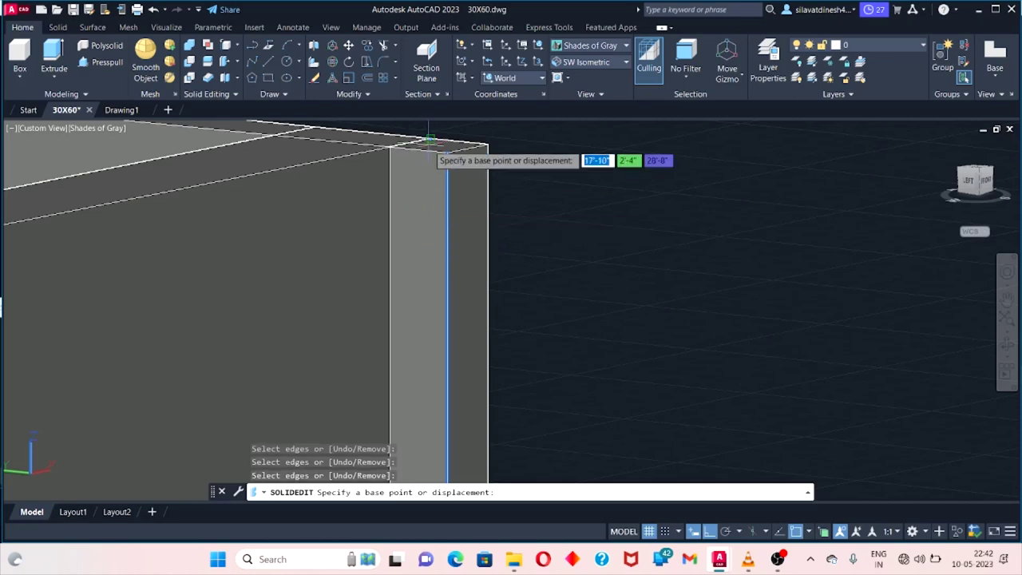
click(447, 185)
text(2')
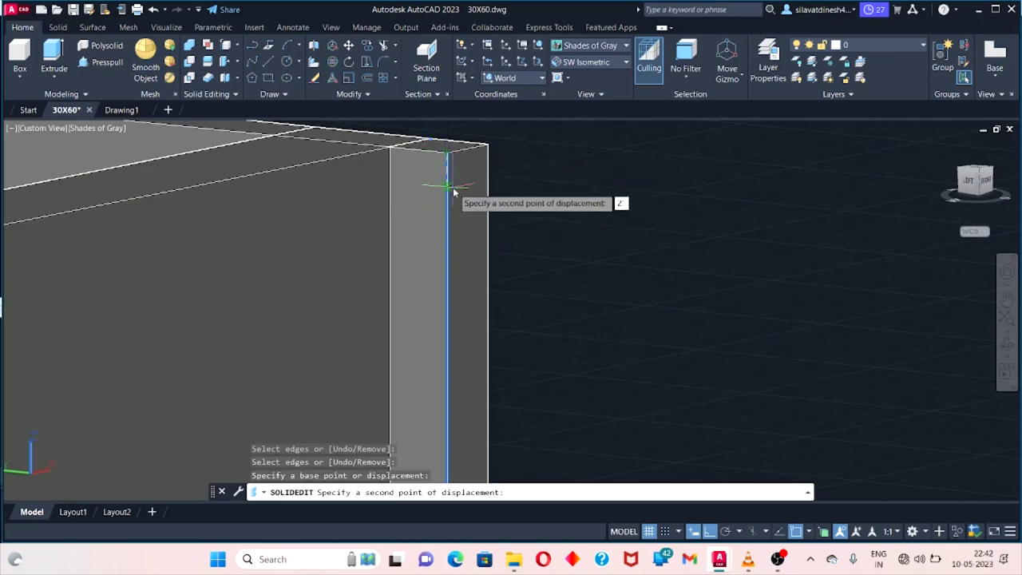
key(Return)
Pick another edge to copy, then cancel the edge editing.
text(c)
key(Return)
click(433, 210)
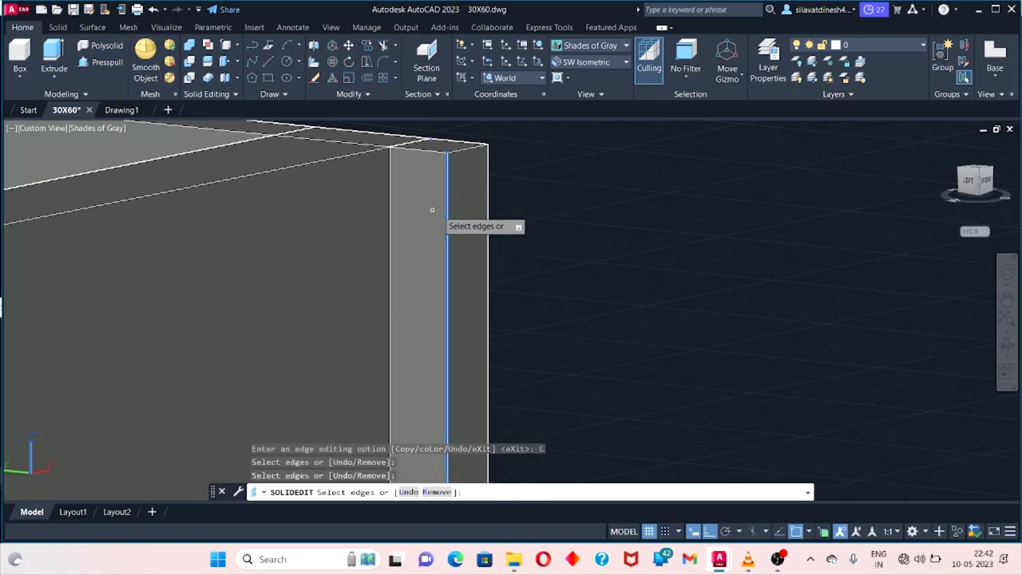
key(Escape)
key(Escape)
key(Escape)
scroll(577, 216, down, 1)
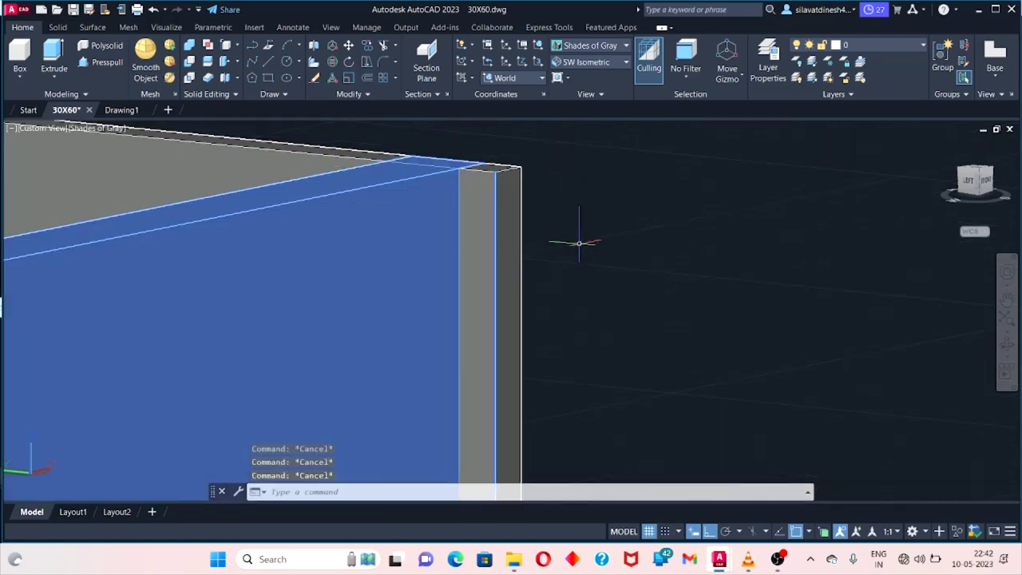
scroll(578, 232, down, 2)
key(Escape)
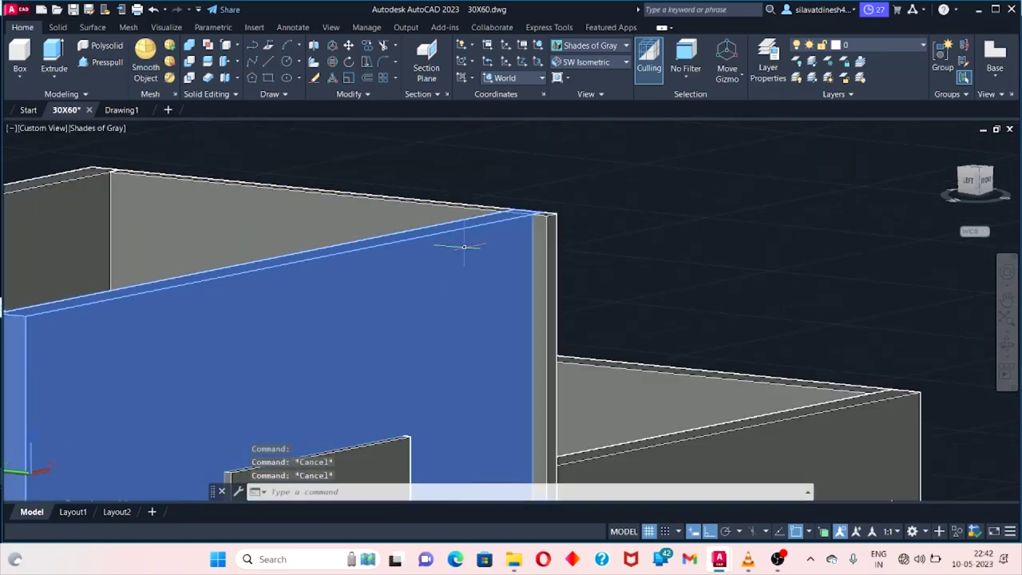
scroll(714, 273, down, 3)
click(719, 267)
key(Escape)
scroll(719, 263, down, 3)
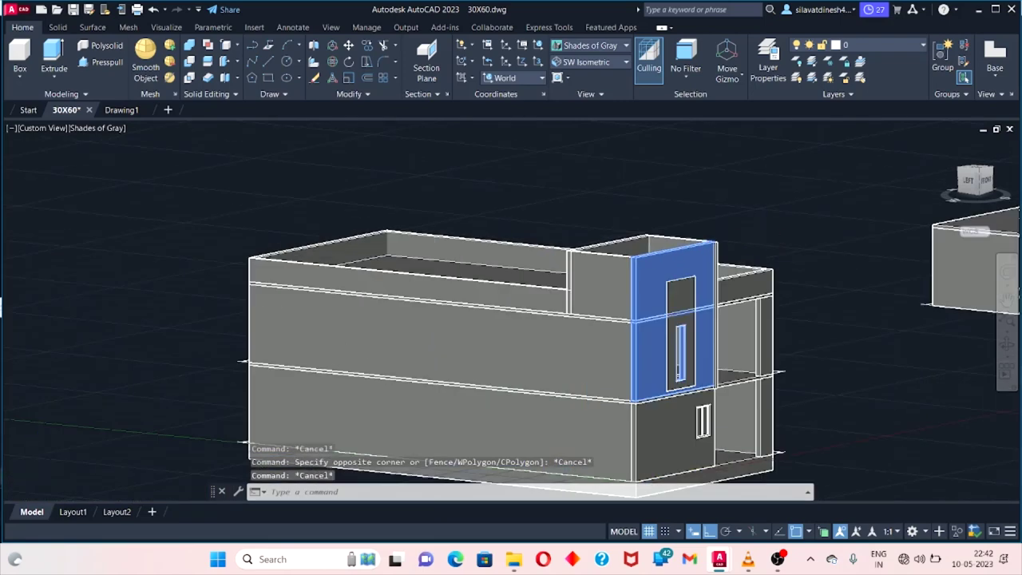
middle_drag(635, 291, 282, 331)
scroll(282, 332, up, 5)
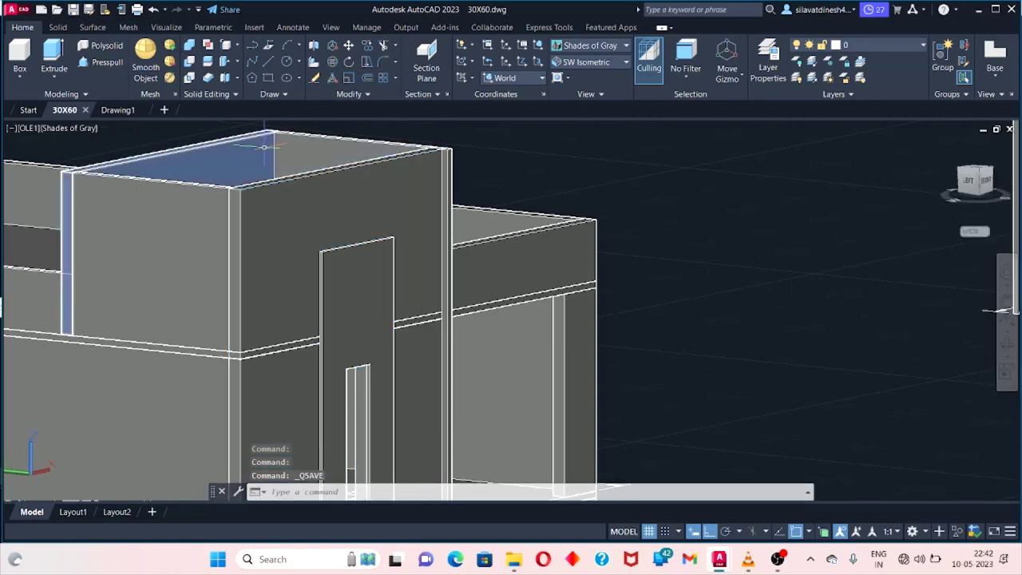
click(237, 49)
click(268, 152)
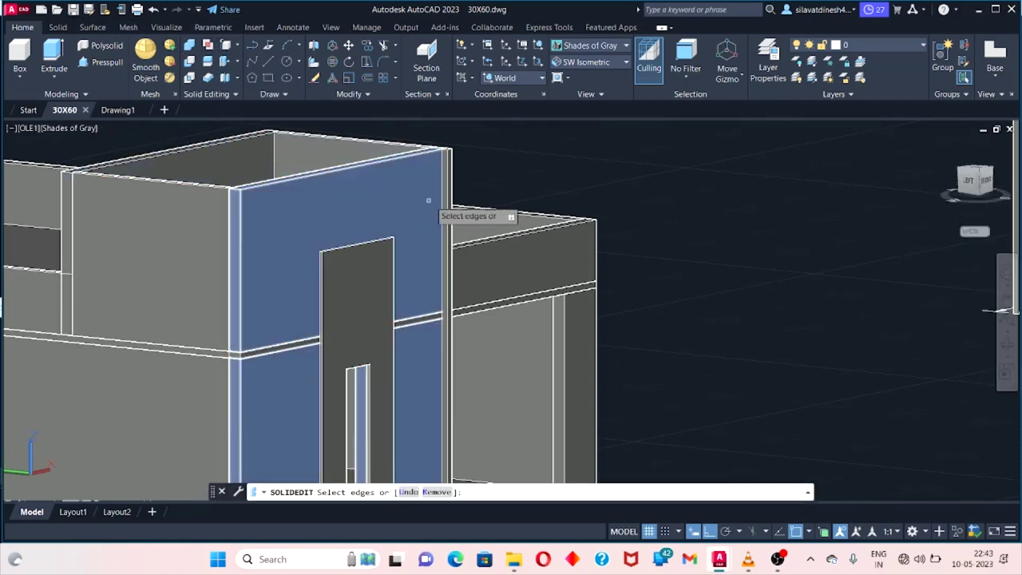
click(452, 172)
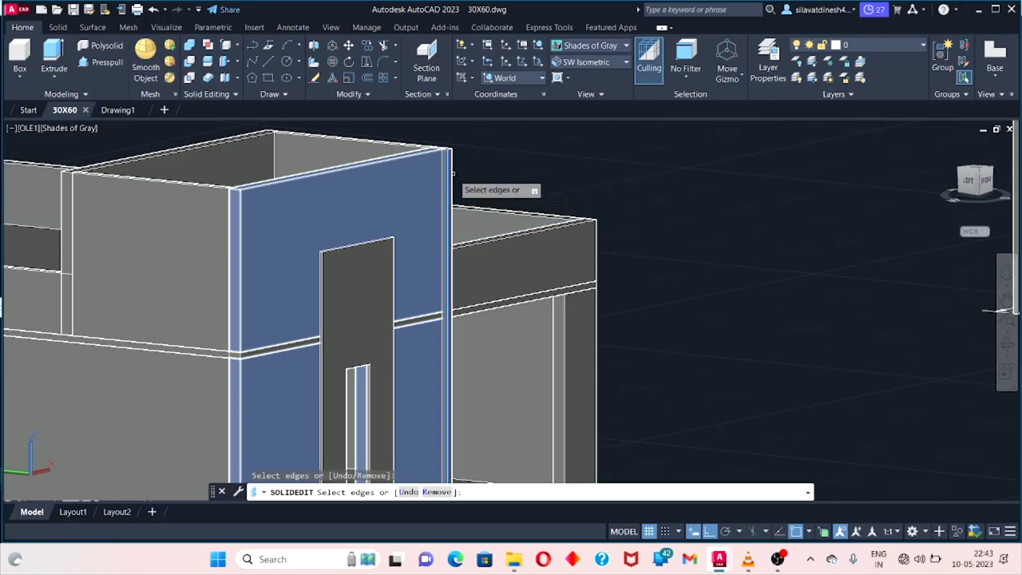
scroll(444, 172, up, 5)
scroll(450, 178, down, 3)
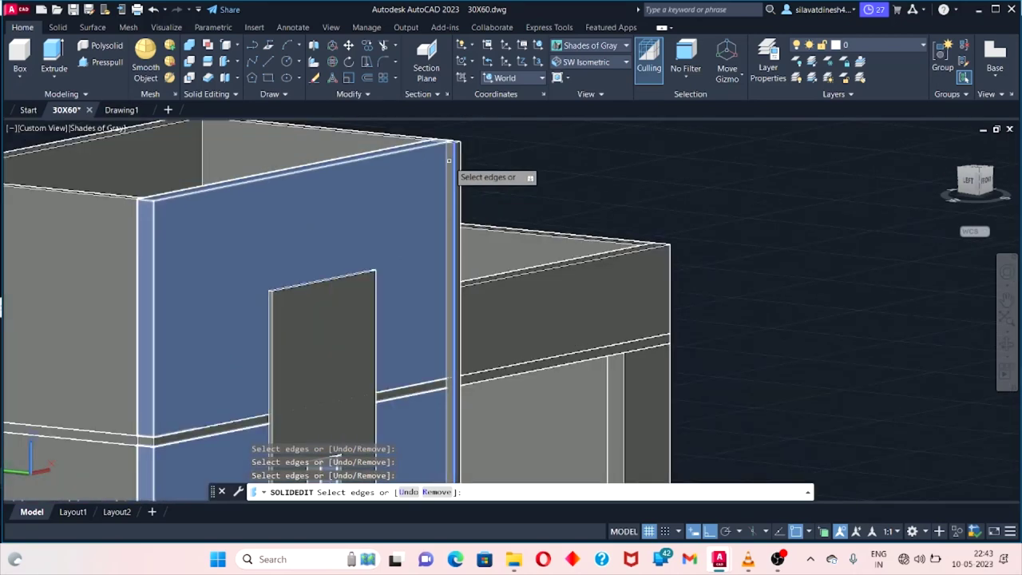
key(Return)
scroll(479, 212, up, 5)
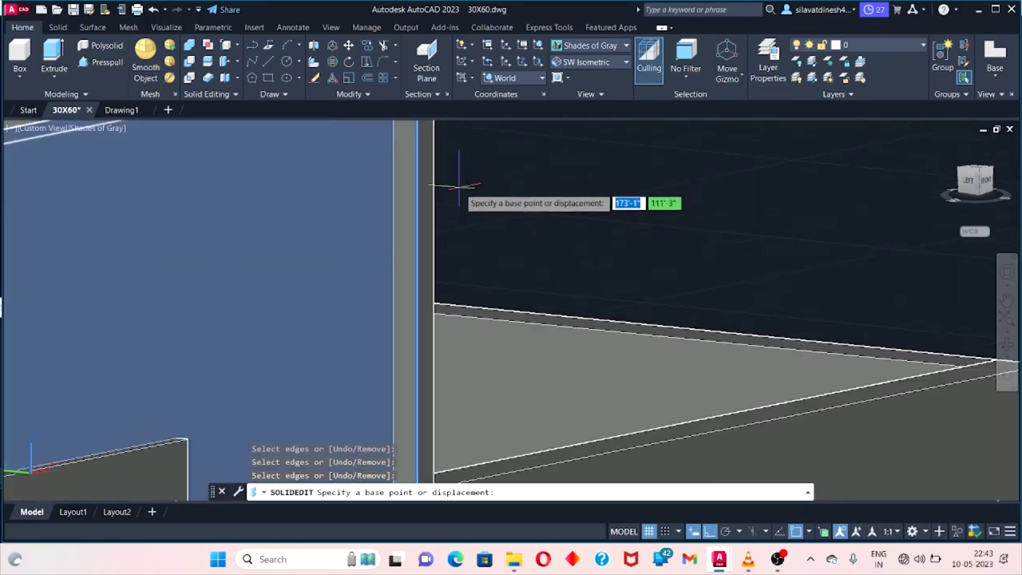
scroll(383, 248, up, 3)
click(436, 360)
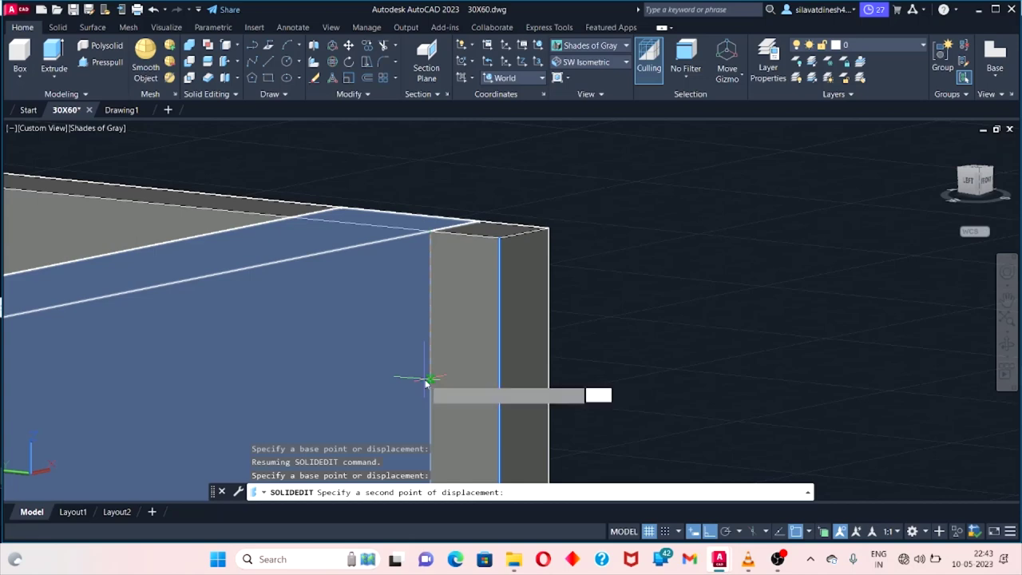
text(2)
key(Return)
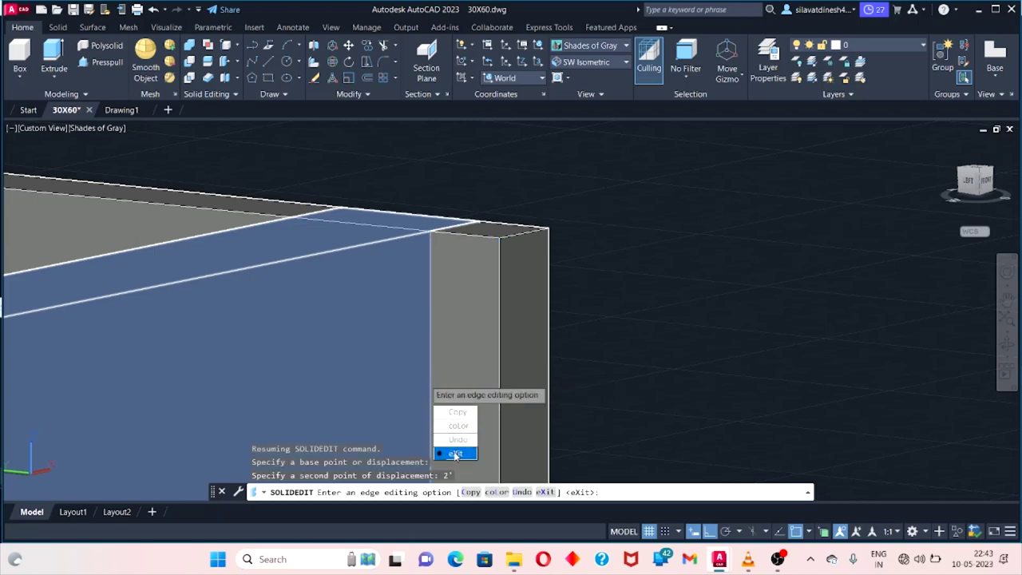
click(464, 413)
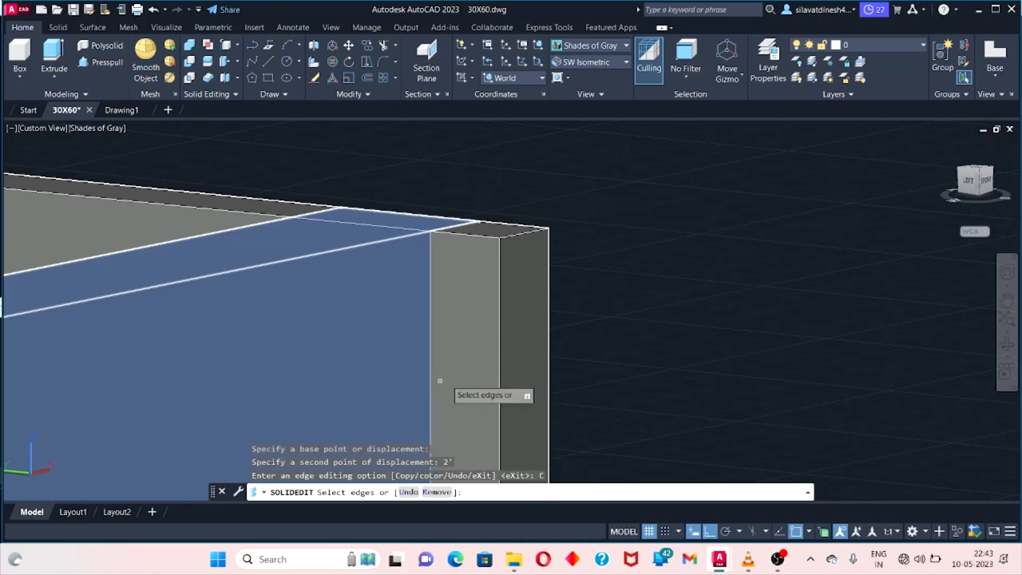
key(Return)
key(Return)
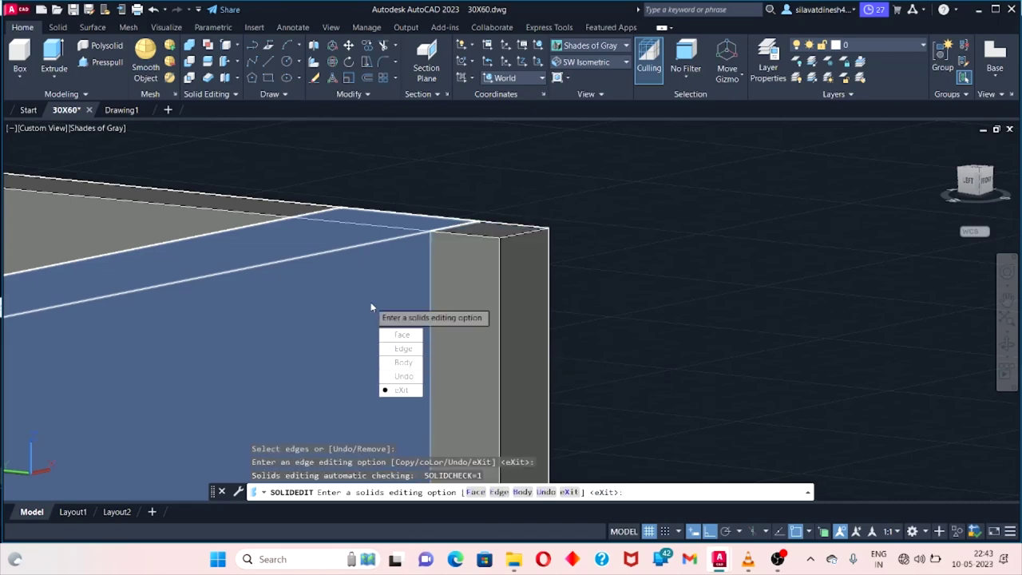
text(e)
key(Return)
text(c)
key(Return)
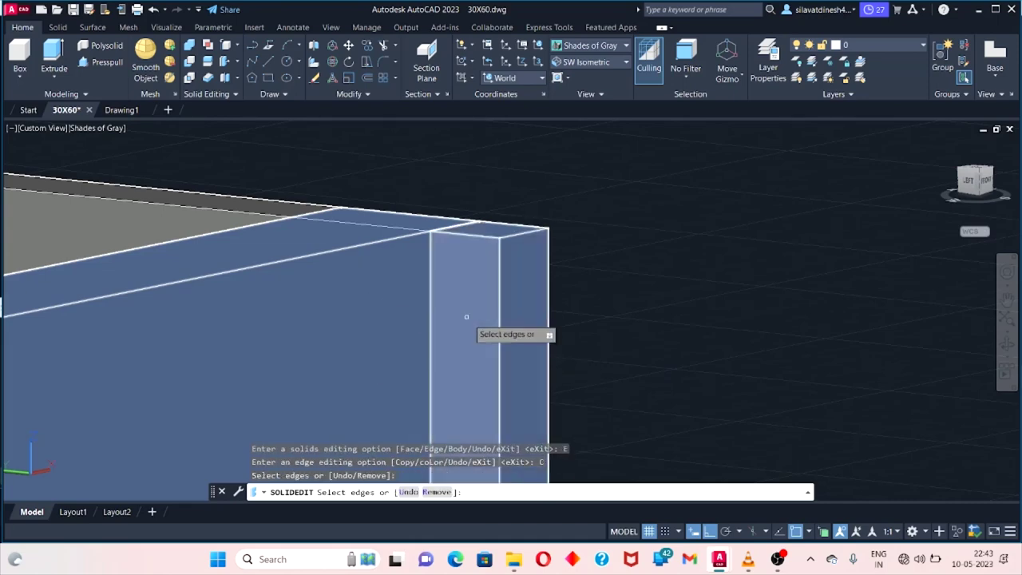
key(Escape)
key(Escape)
key(Escape)
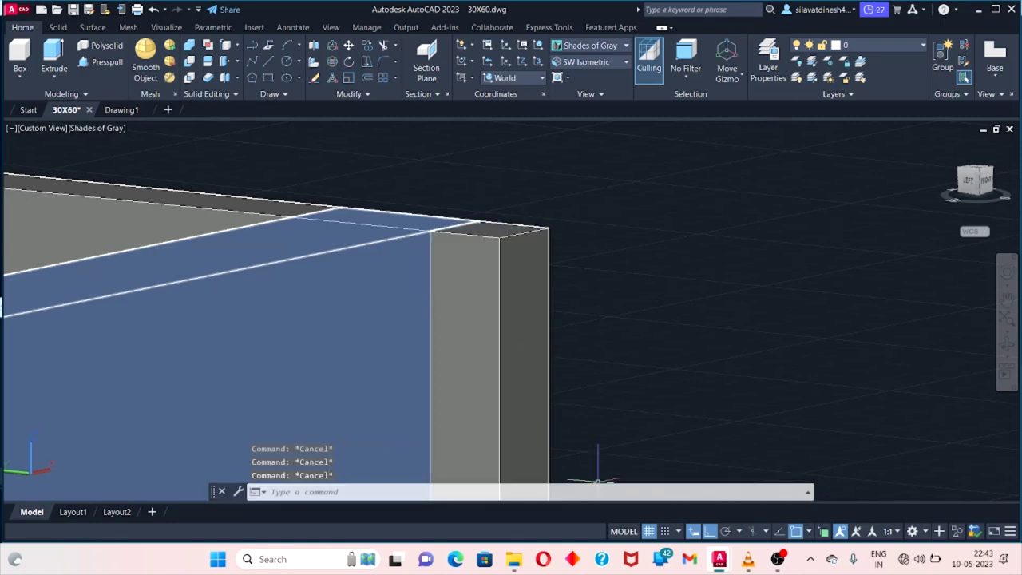
scroll(598, 480, down, 2)
scroll(354, 278, down, 3)
Inspect the thin slab's geometry in its Properties.
scroll(345, 297, up, 5)
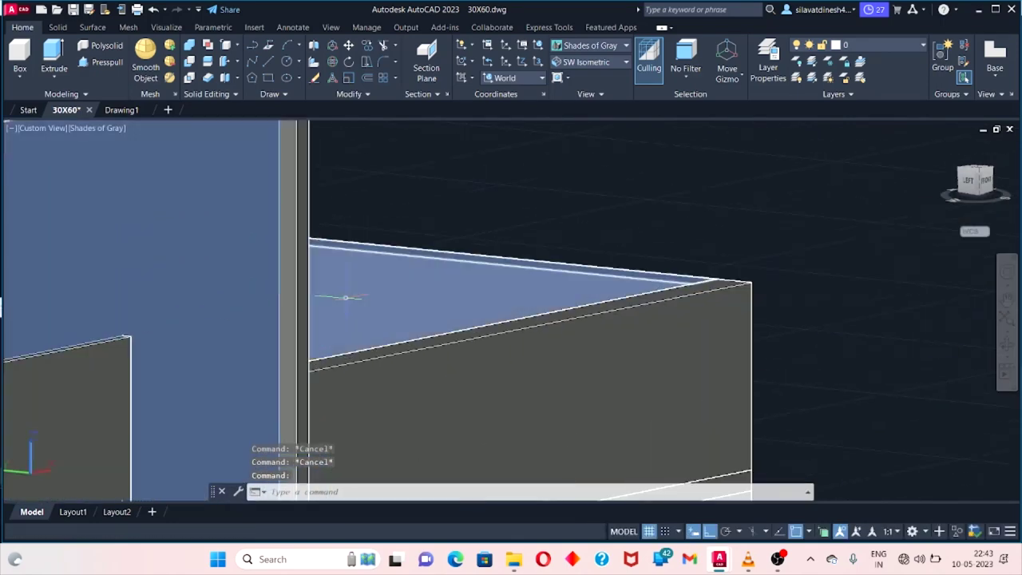
scroll(345, 298, up, 3)
right_click(221, 200)
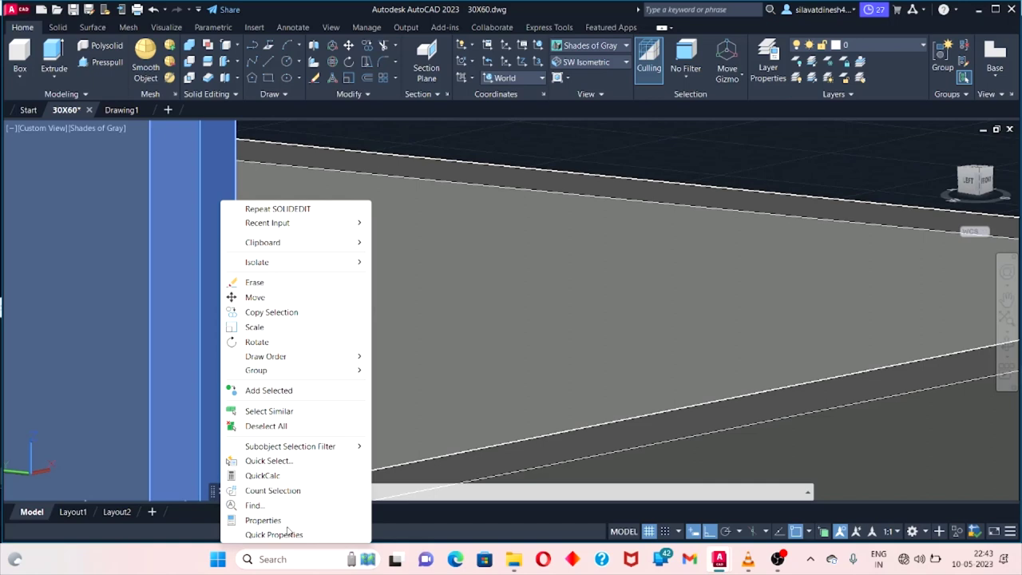
click(286, 523)
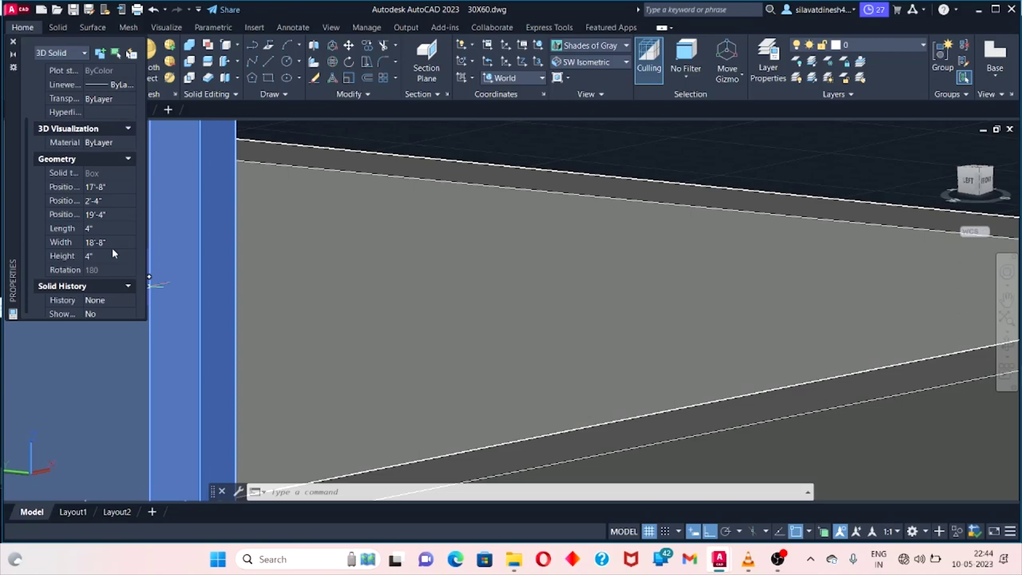
key(Escape)
click(13, 40)
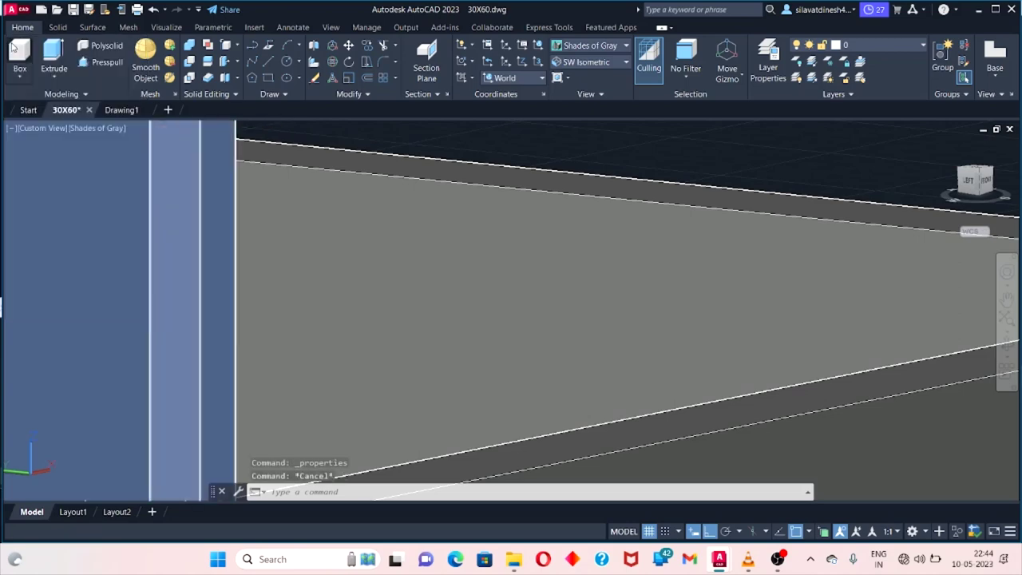
Orbit the model and save the drawing as 30X60.dwg.
scroll(325, 254, down, 2)
scroll(325, 254, down, 2)
shift+middle_drag(325, 254, 239, 251)
key(Escape)
key(Escape)
key(Escape)
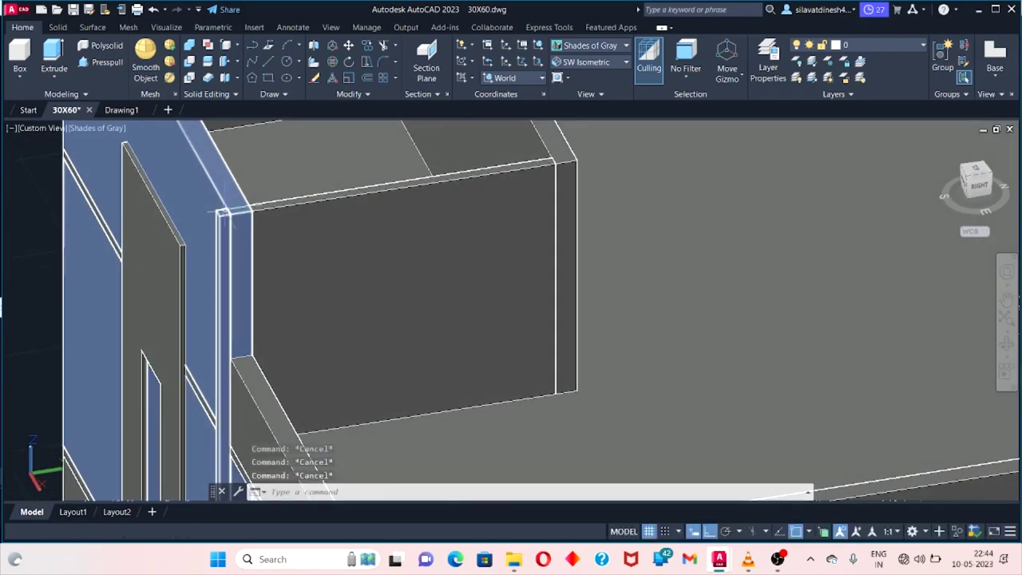
click(93, 10)
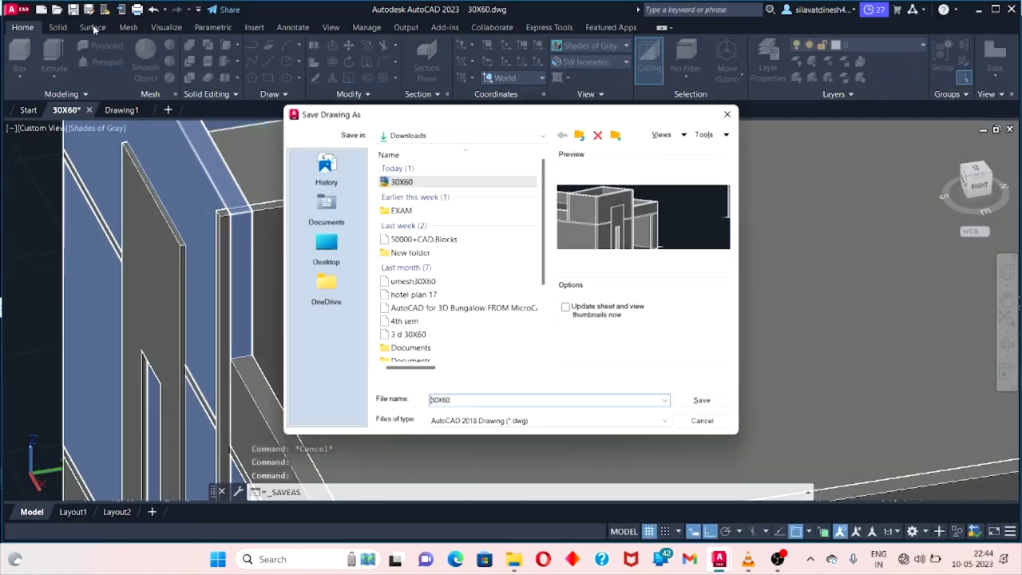
click(727, 114)
click(73, 9)
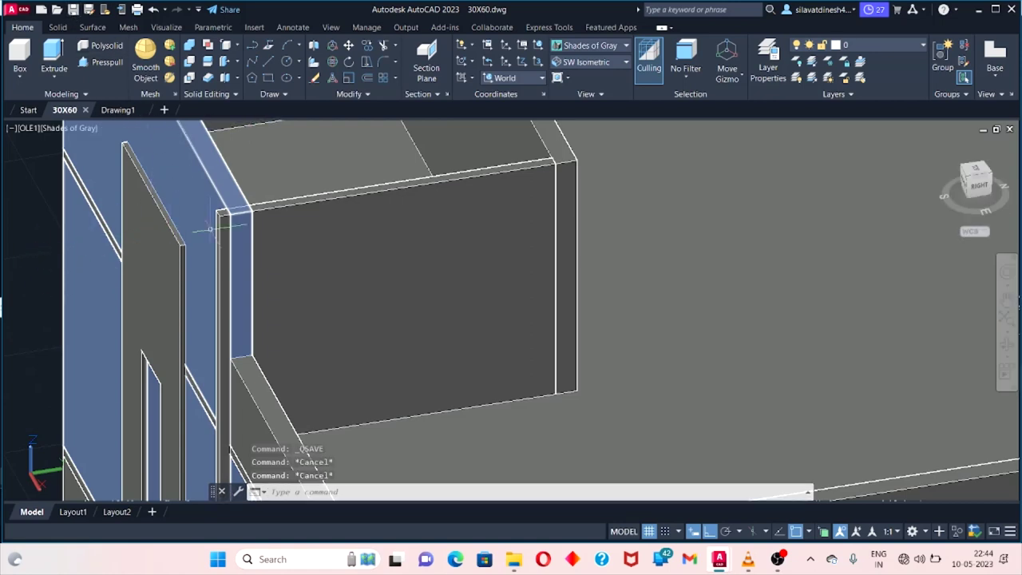
click(226, 47)
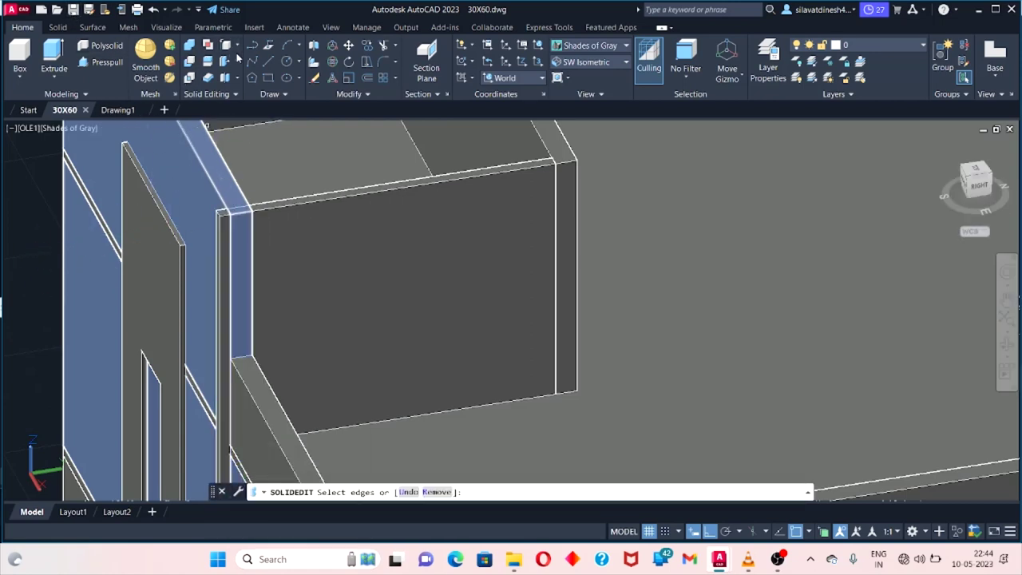
click(237, 46)
click(255, 146)
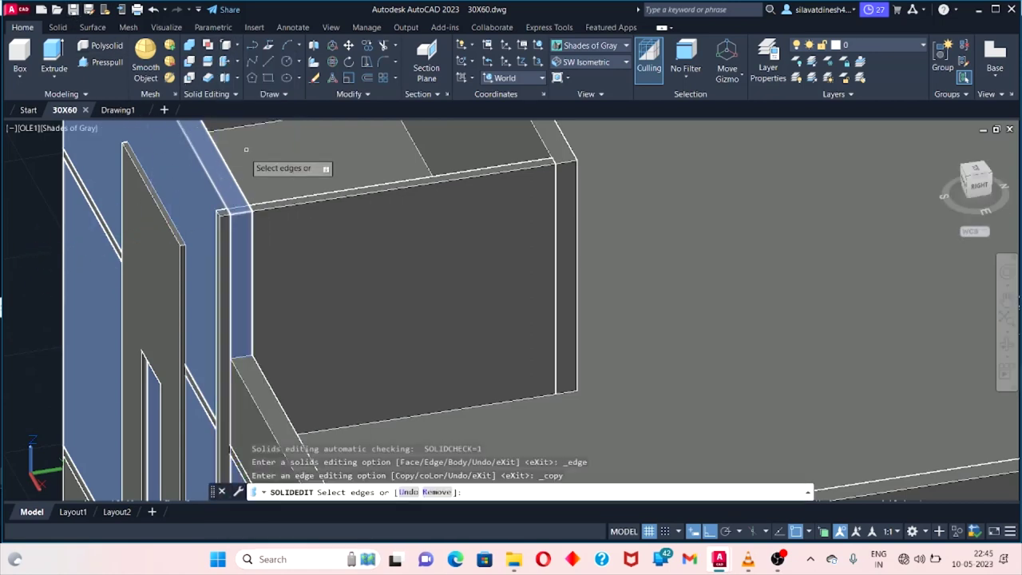
click(218, 221)
key(Escape)
scroll(221, 203, up, 2)
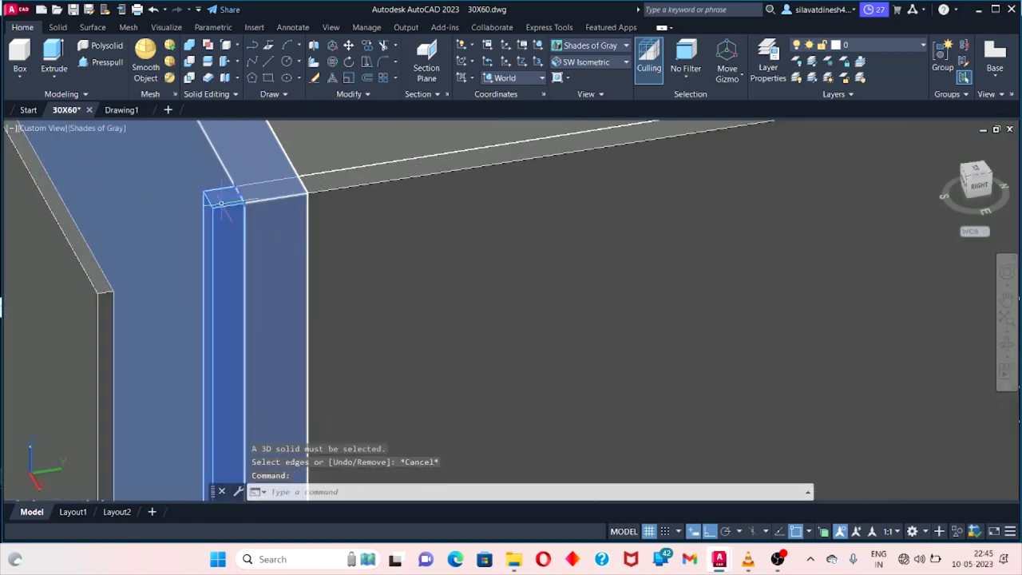
key(Return)
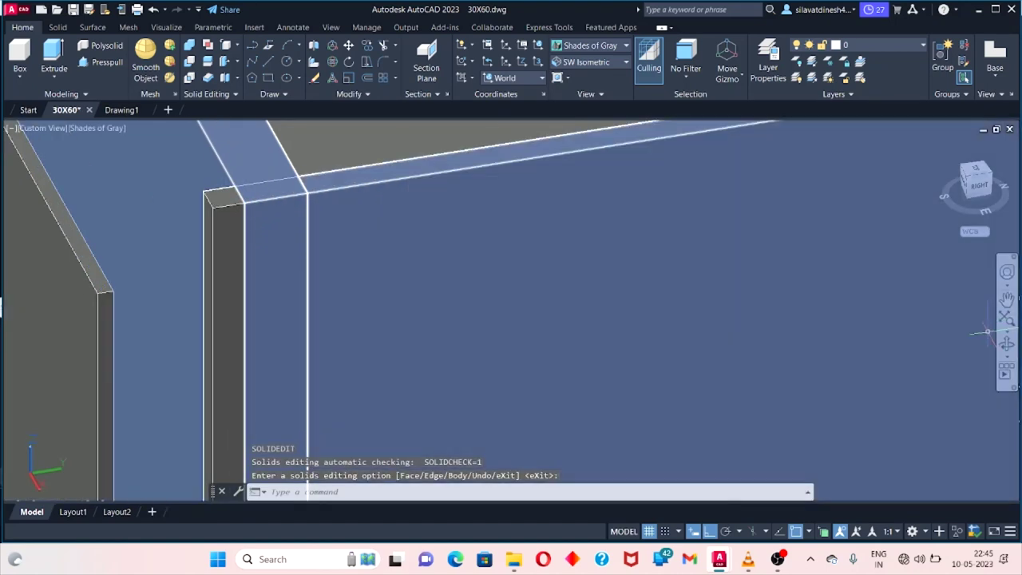
key(Escape)
shift+middle_drag(810, 342, 908, 342)
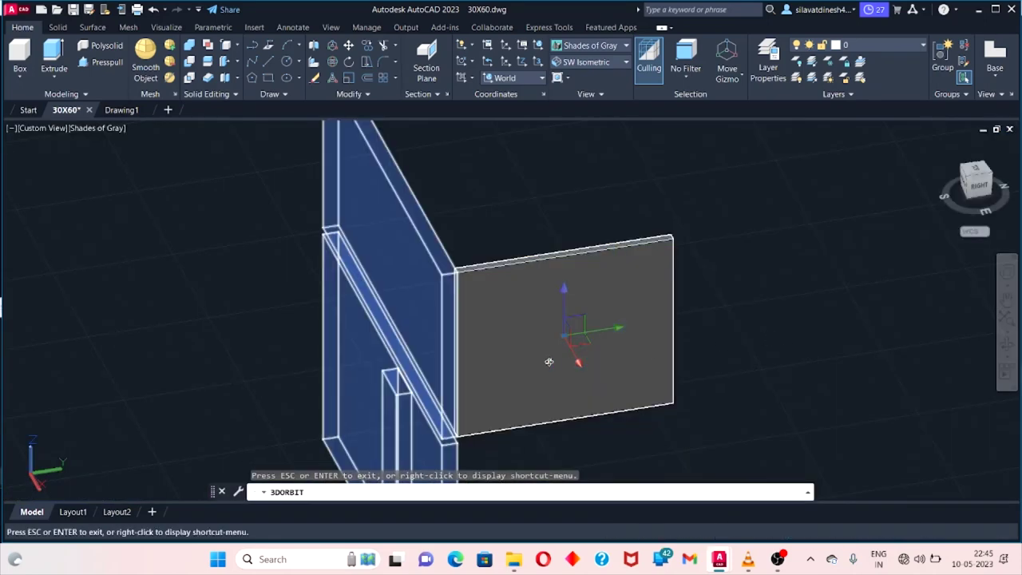
shift+middle_drag(454, 316, 550, 362)
scroll(562, 246, up, 5)
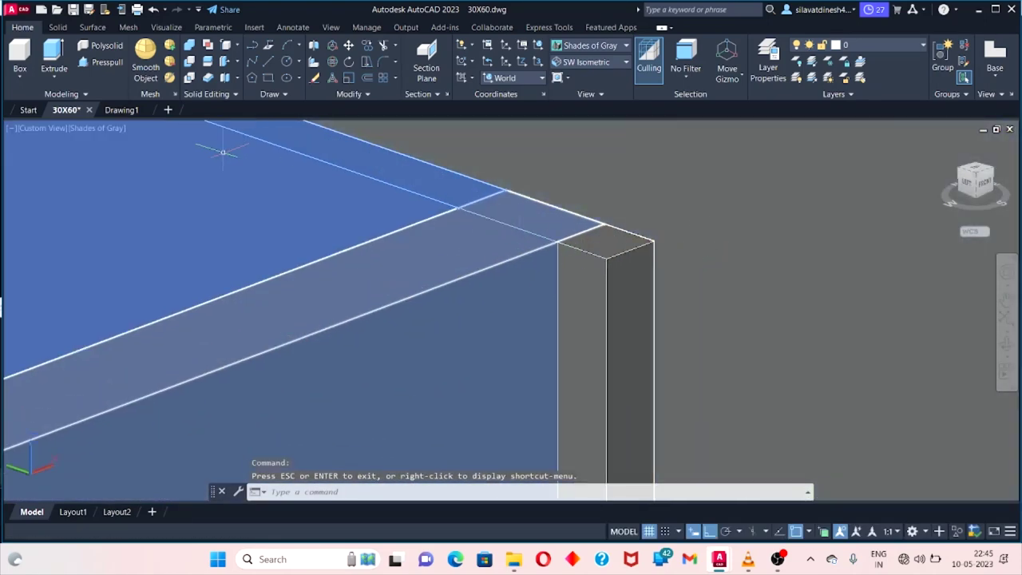
scroll(563, 263, up, 3)
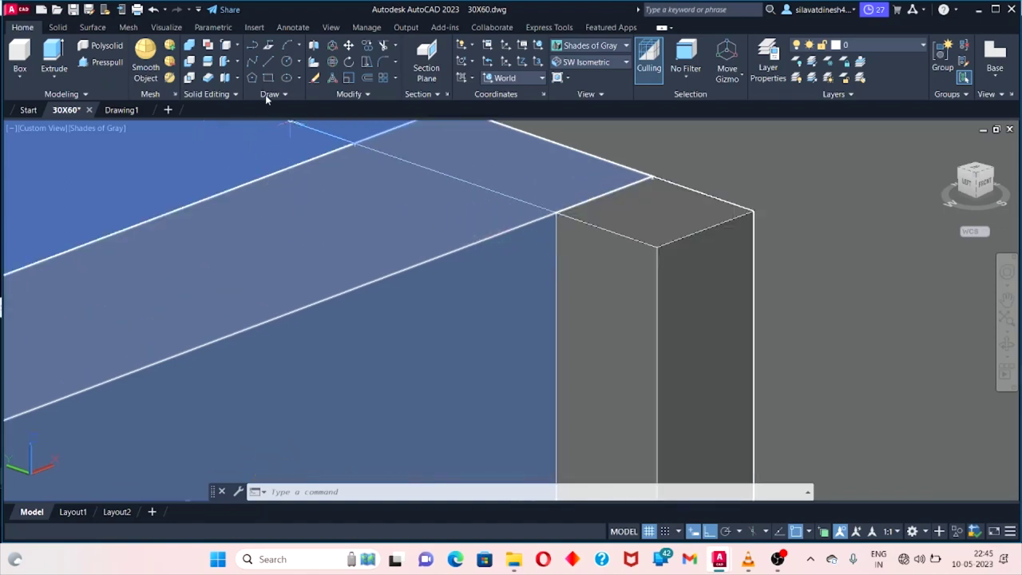
Draw a 2' vertical line down from the wall's top corner.
click(268, 62)
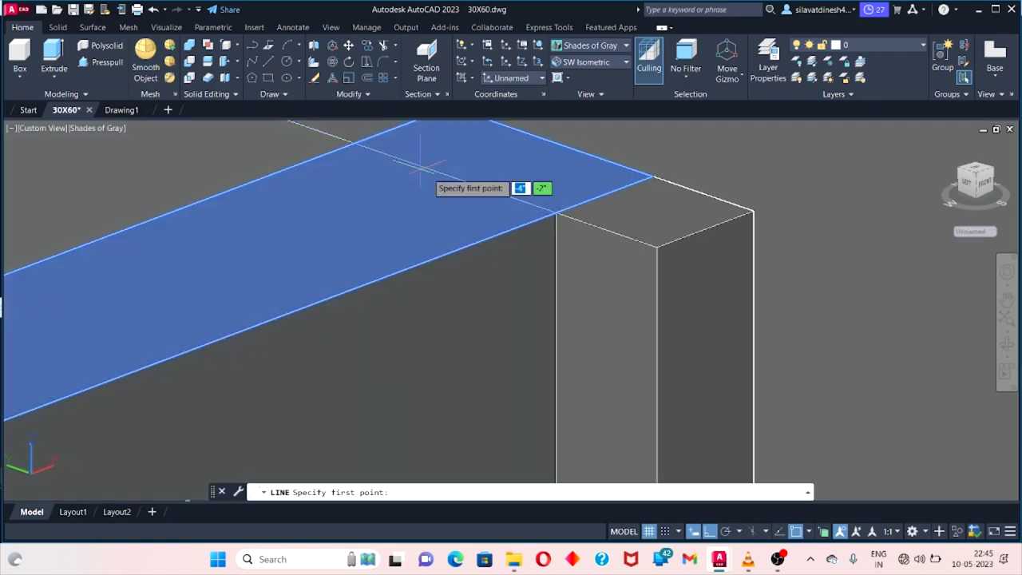
click(557, 213)
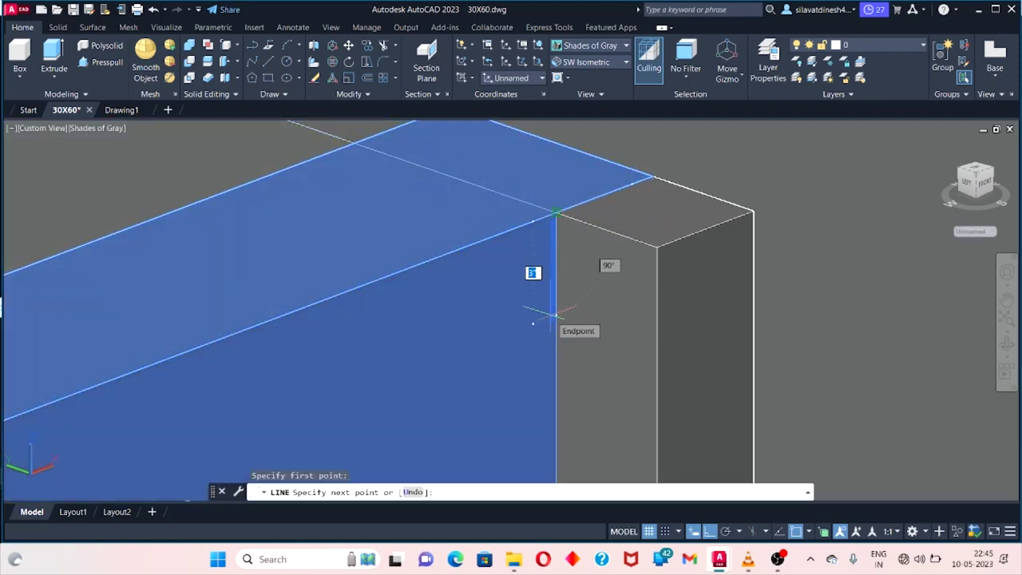
text(2')
key(Return)
scroll(559, 344, down, 2)
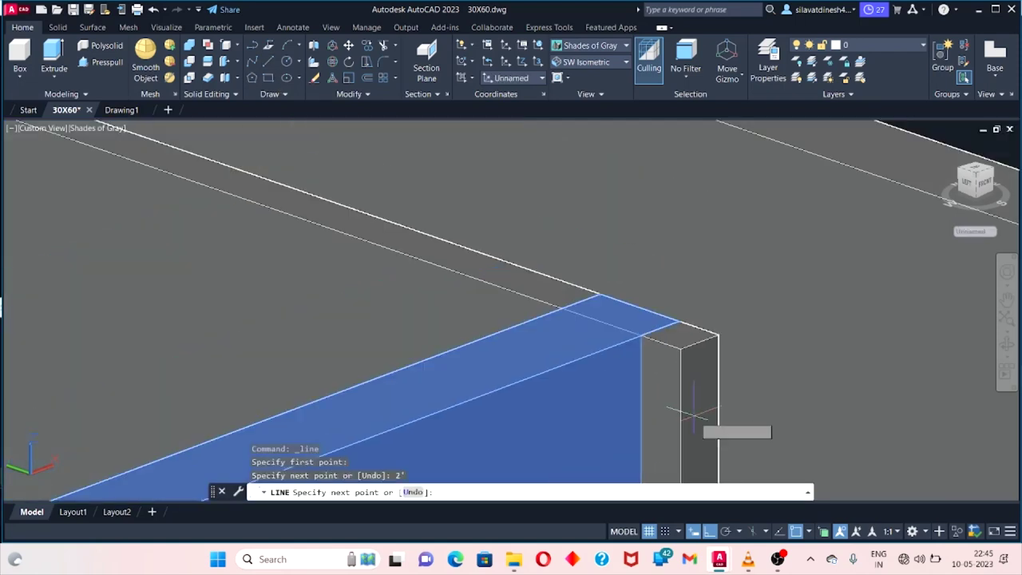
mouse_move(559, 344)
shift+middle_down()
mouse_move(572, 397)
mouse_move(589, 367)
mouse_move(541, 381)
shift+middle_up()
key(Escape)
click(225, 45)
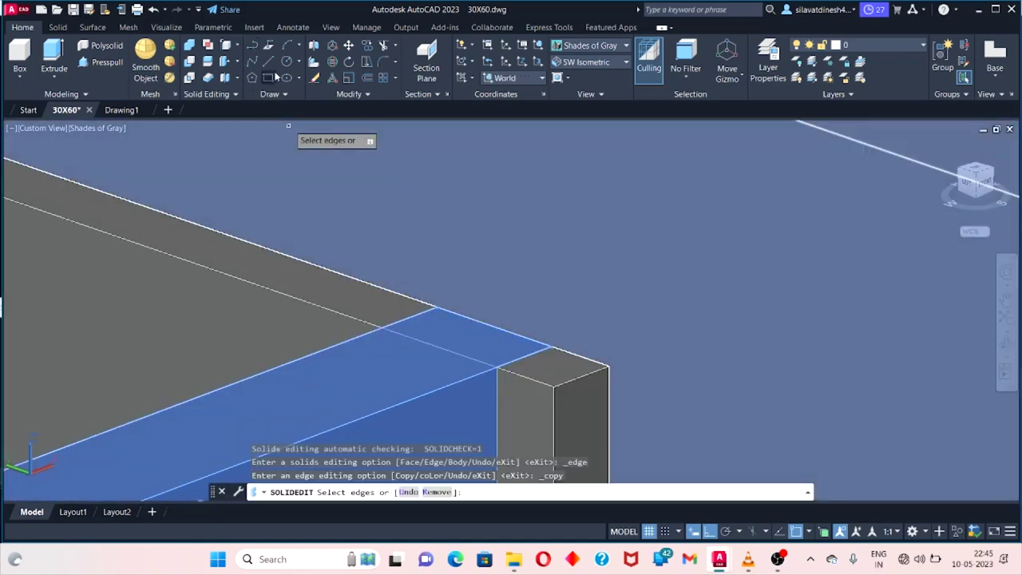
key(Escape)
Draw a second 2-foot line from the box's top corner.
click(268, 62)
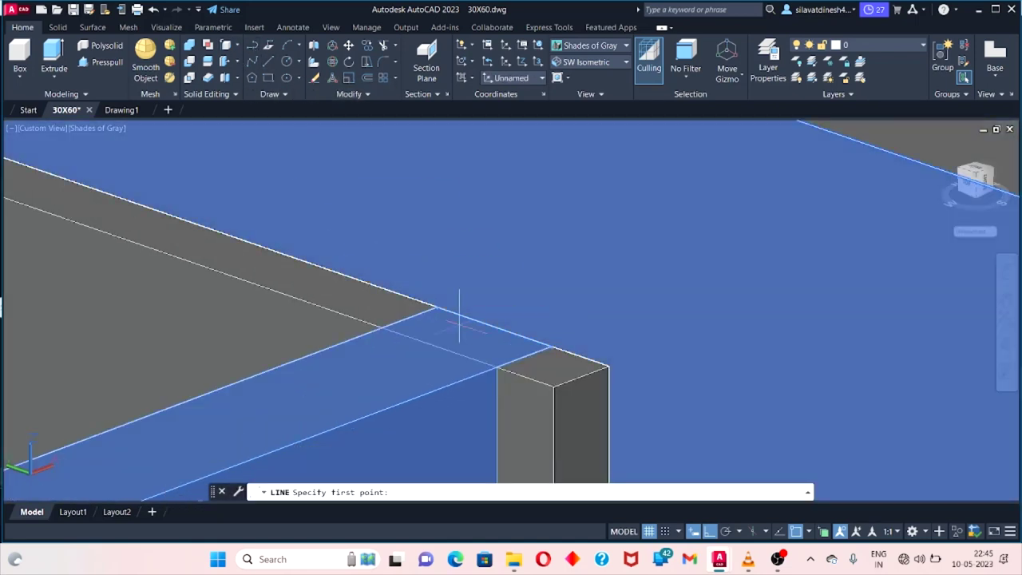
click(554, 387)
scroll(554, 423, down, 2)
middle_drag(552, 431, 513, 351)
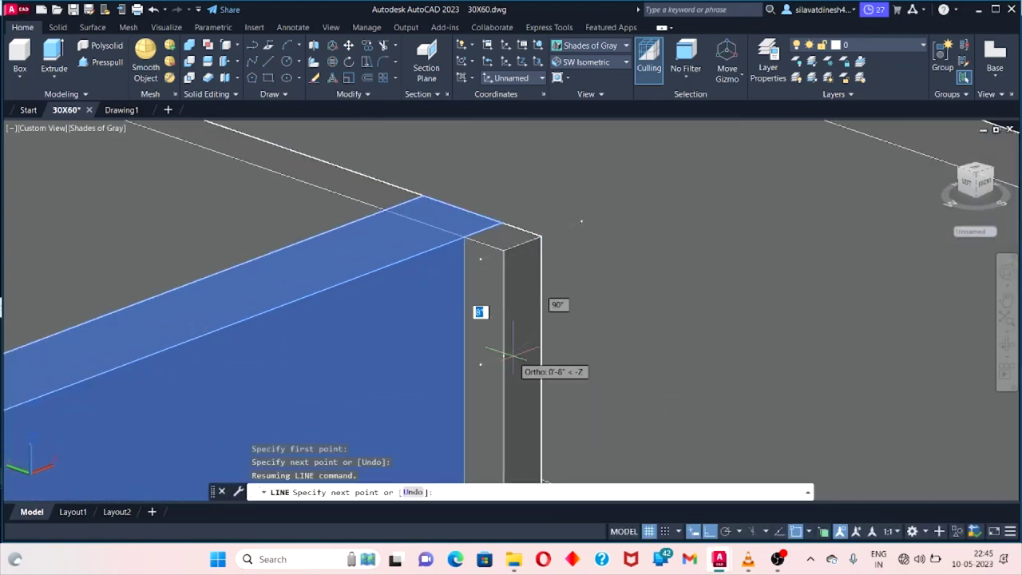
text(')
key(Return)
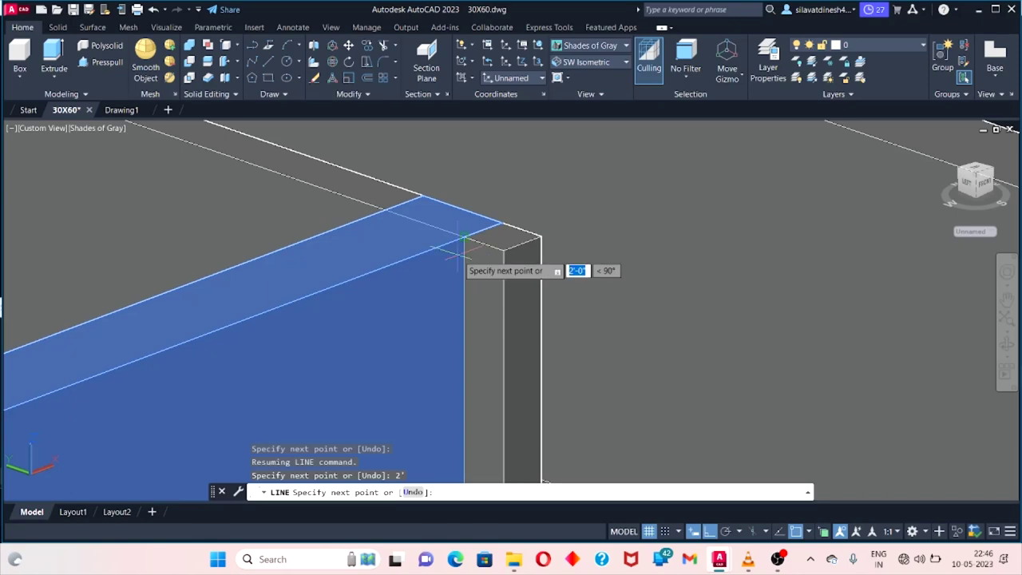
scroll(498, 445, down, 2)
middle_drag(498, 445, 459, 327)
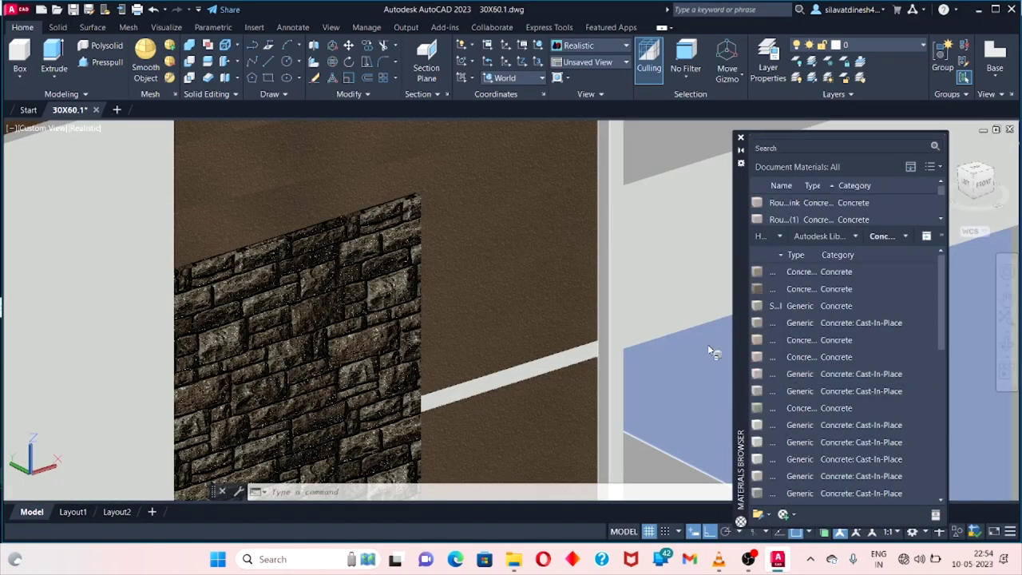
Try striped, dark tiled, black and grey-brown materials on the wall, ending with striped grey siding.
drag(788, 392, 488, 274)
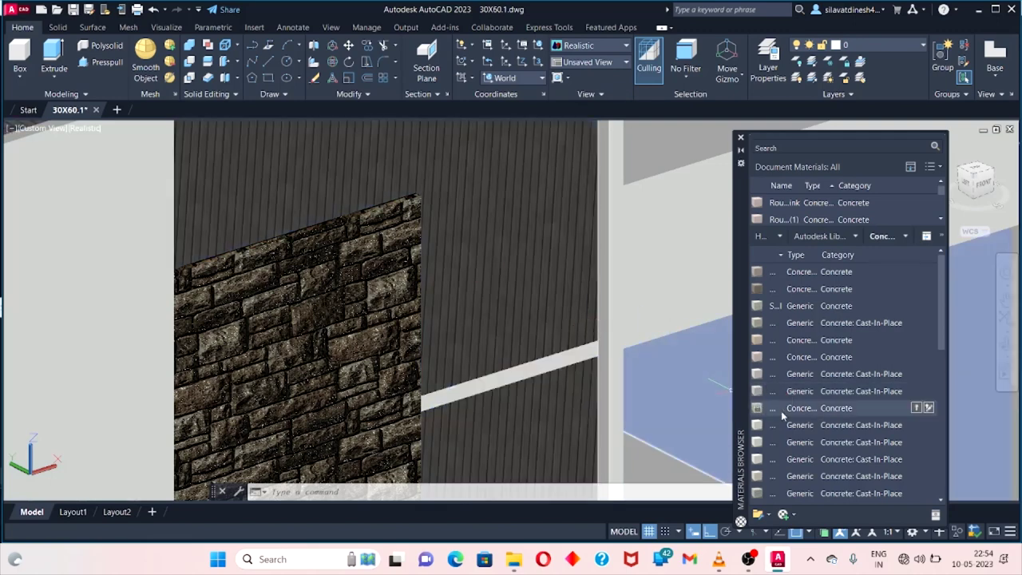
scroll(551, 271, down, 4)
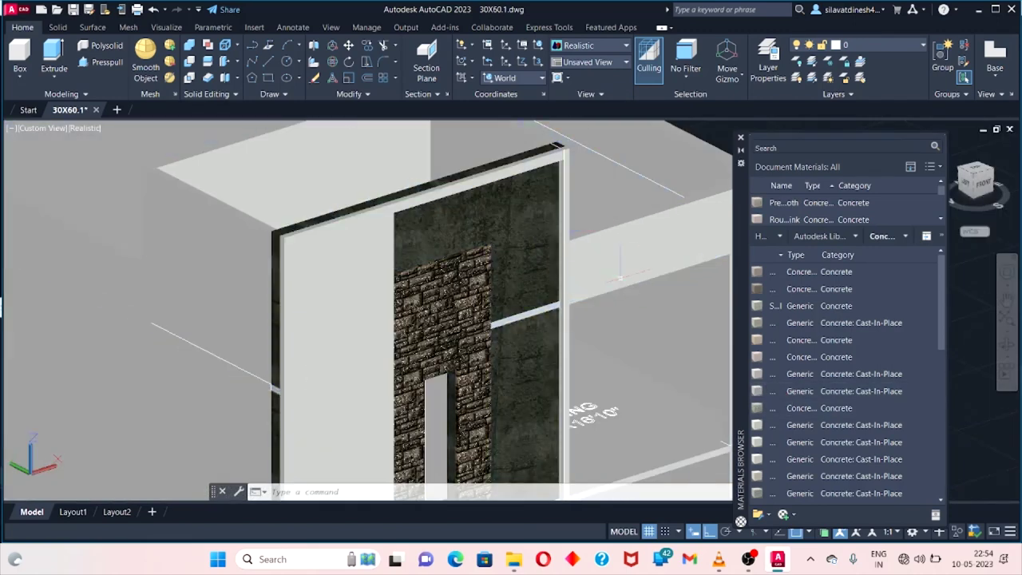
scroll(908, 374, down, 5)
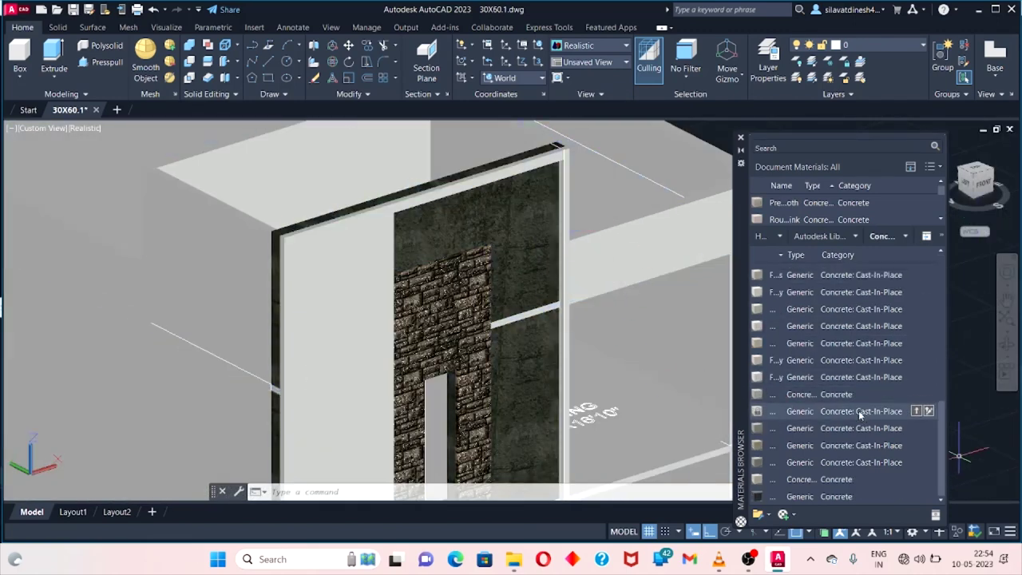
drag(798, 480, 530, 269)
drag(799, 479, 511, 279)
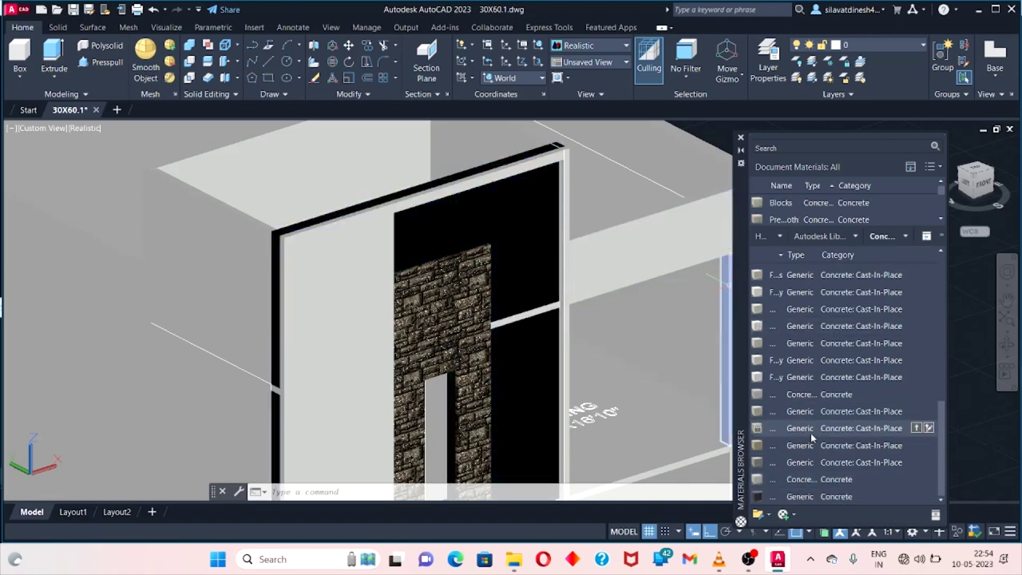
drag(878, 428, 524, 278)
drag(592, 307, 520, 269)
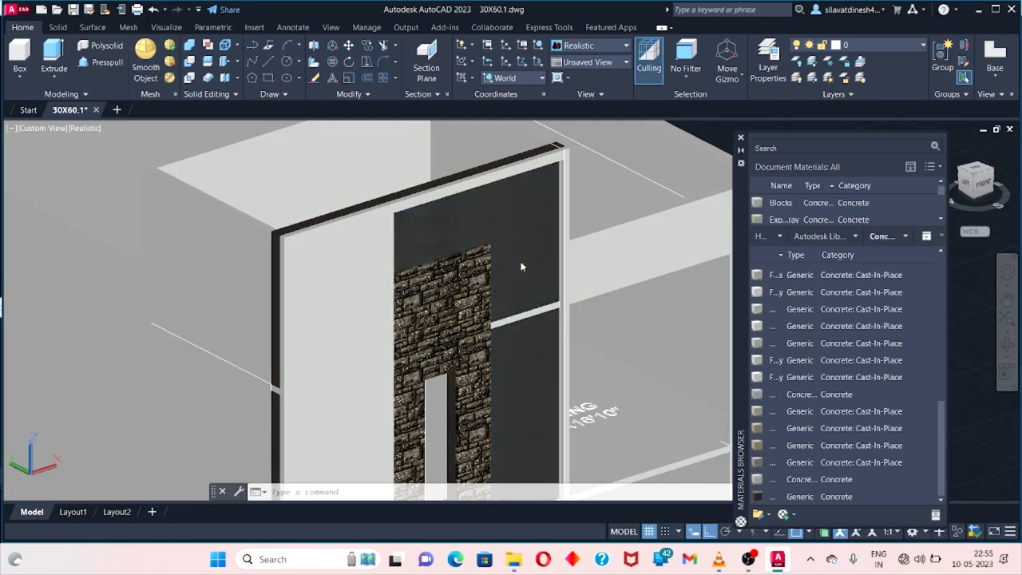
scroll(531, 227, up, 2)
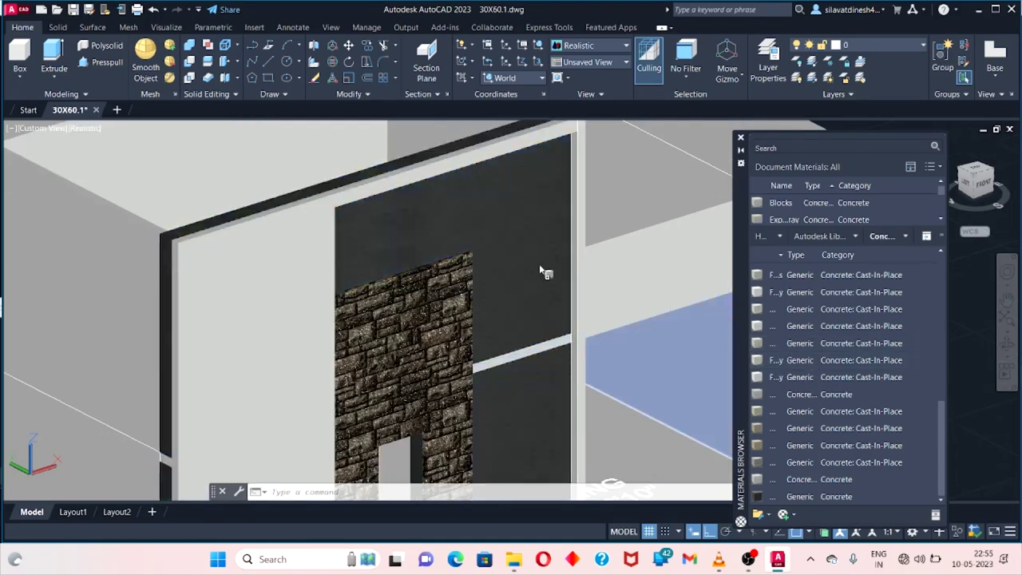
drag(807, 362, 548, 269)
scroll(496, 335, down, 2)
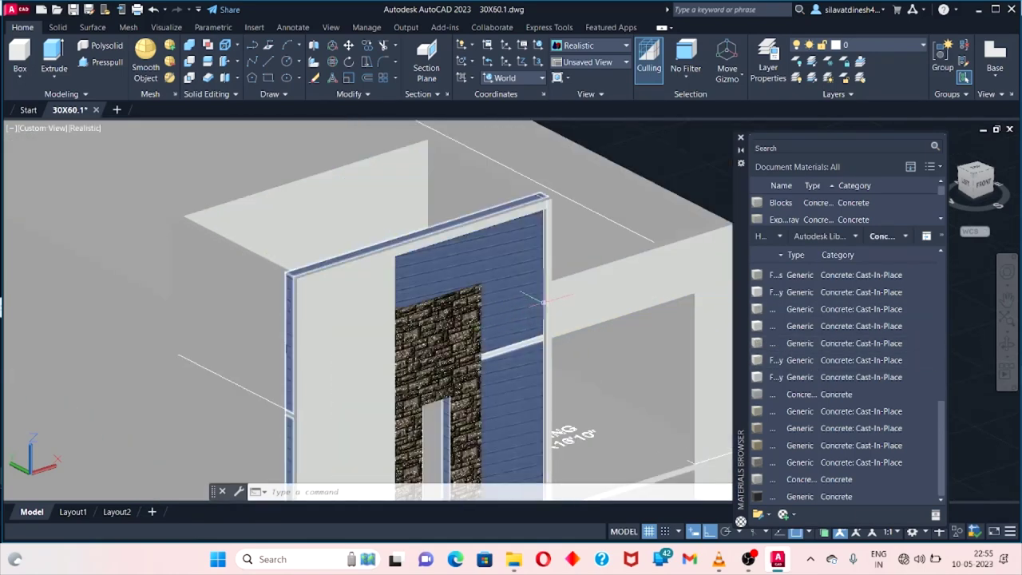
scroll(529, 210, up, 2)
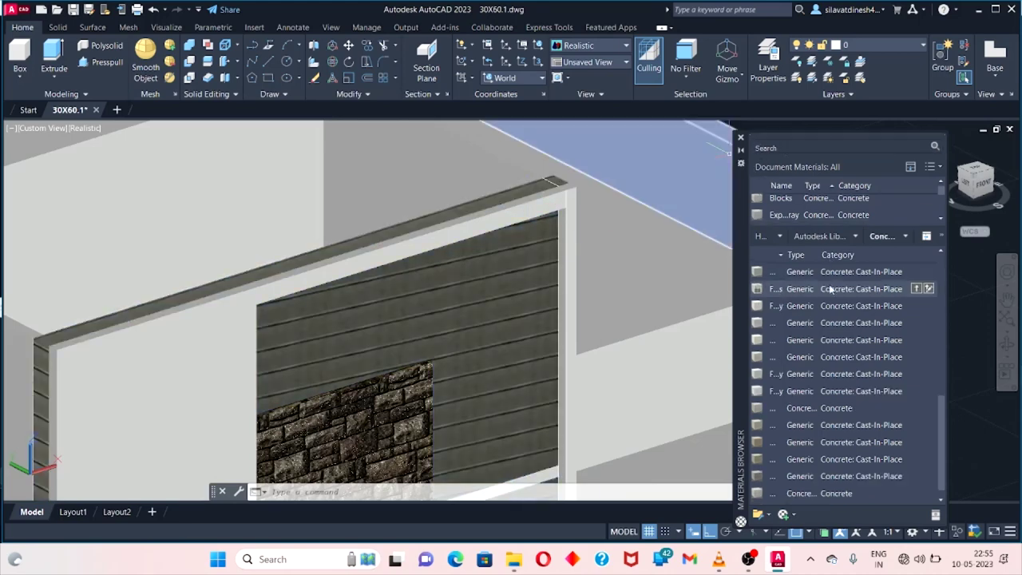
scroll(807, 299, up, 5)
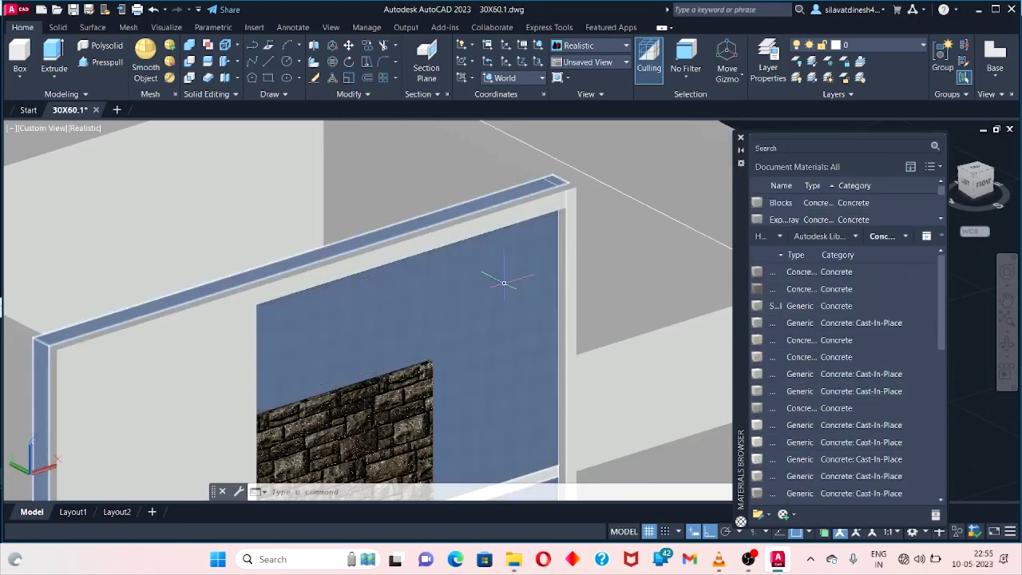
Try vertically striped, black and tiled concrete materials on the wall panel.
drag(511, 271, 519, 339)
drag(799, 391, 487, 320)
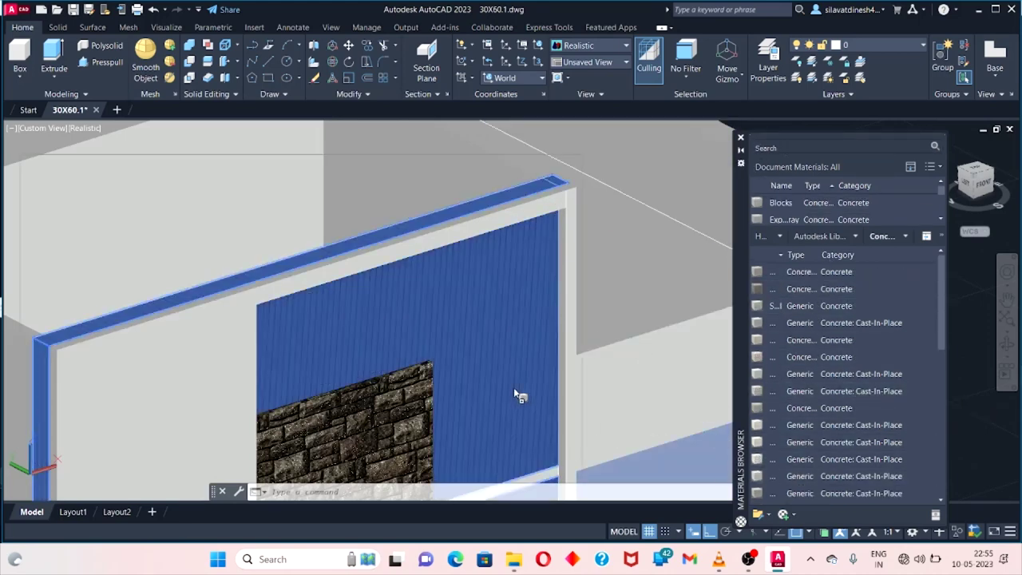
drag(796, 477, 520, 392)
scroll(798, 390, down, 5)
drag(830, 431, 406, 351)
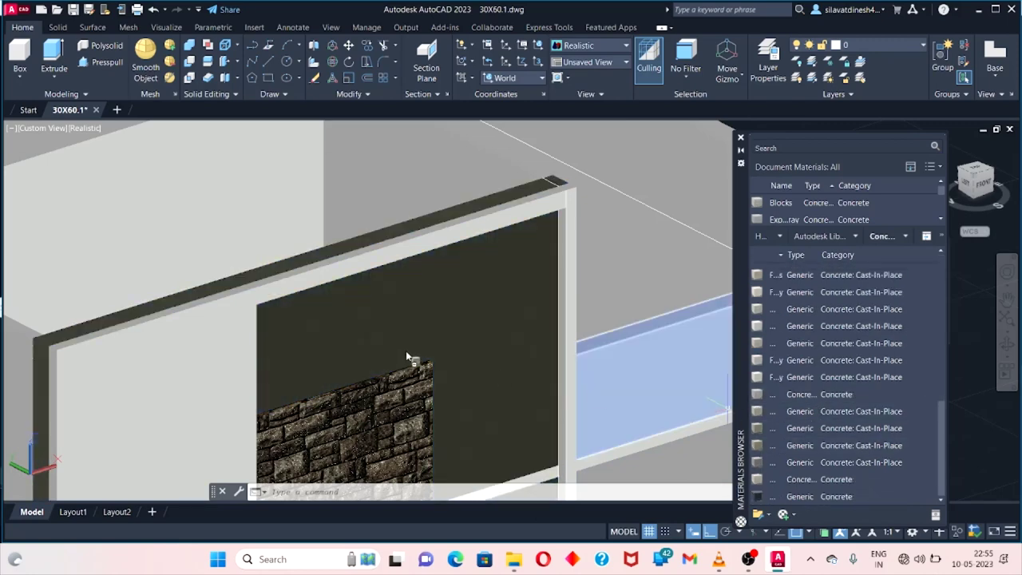
drag(799, 497, 406, 345)
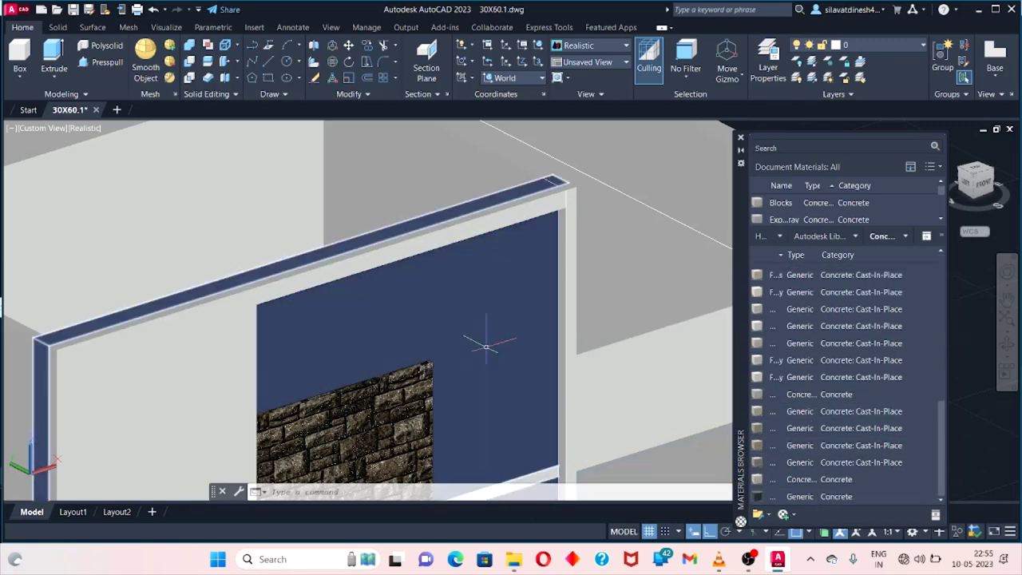
drag(900, 453, 545, 370)
scroll(546, 369, down, 2)
scroll(545, 370, down, 2)
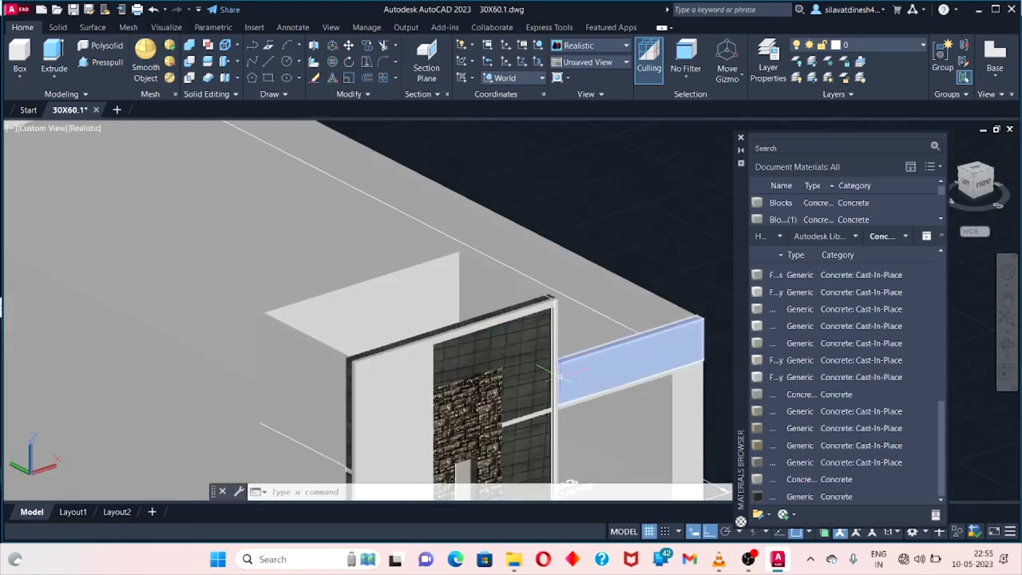
scroll(623, 259, down, 1)
scroll(623, 259, down, 2)
scroll(559, 308, up, 2)
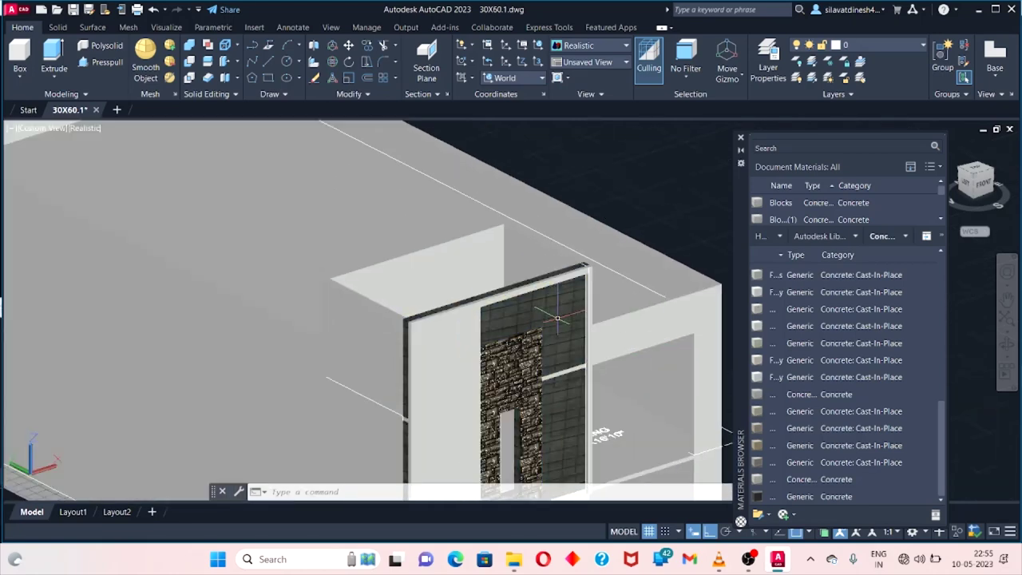
scroll(559, 309, up, 2)
scroll(559, 308, up, 1)
scroll(565, 311, up, 2)
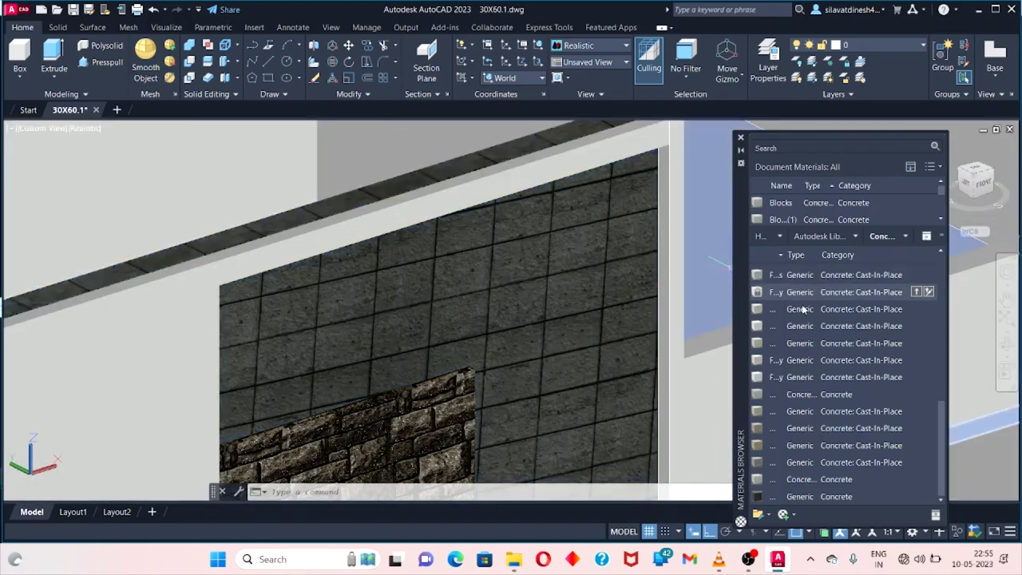
scroll(843, 319, up, 5)
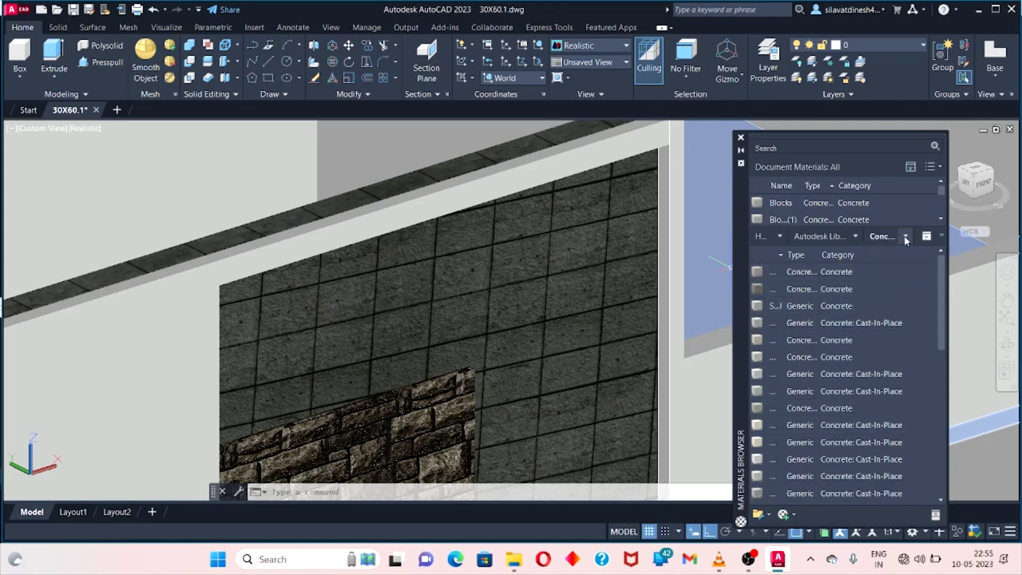
Filter the material library to Cast-In-Place concrete, searching for 'con'.
click(881, 253)
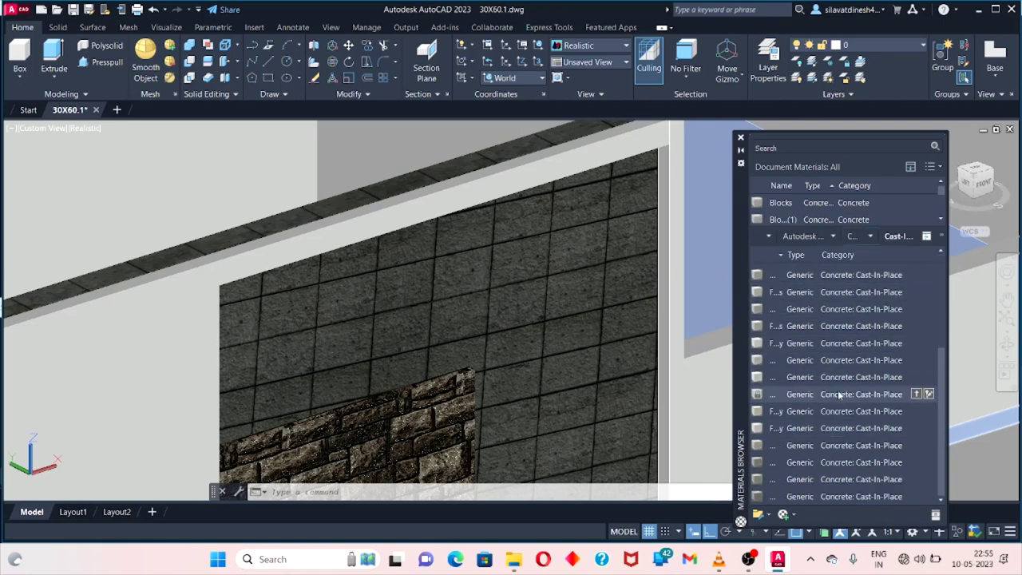
click(796, 149)
text(co)
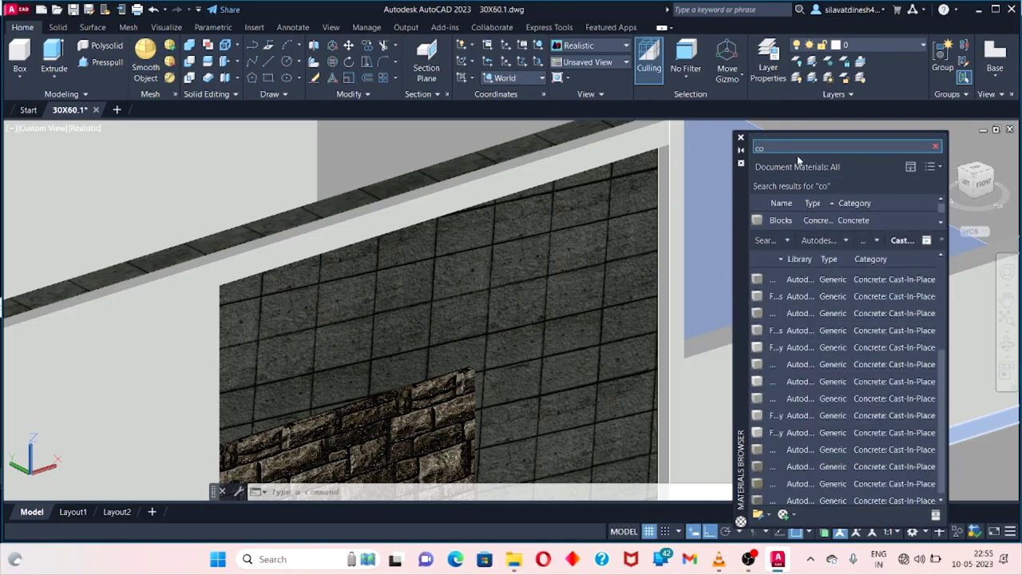
text(n)
click(740, 139)
text(t)
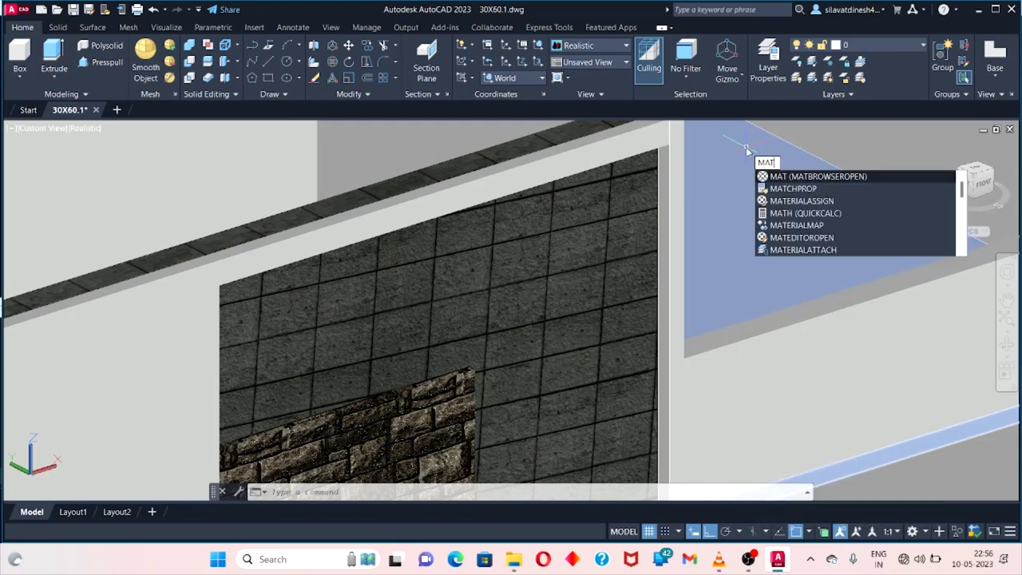
key(Return)
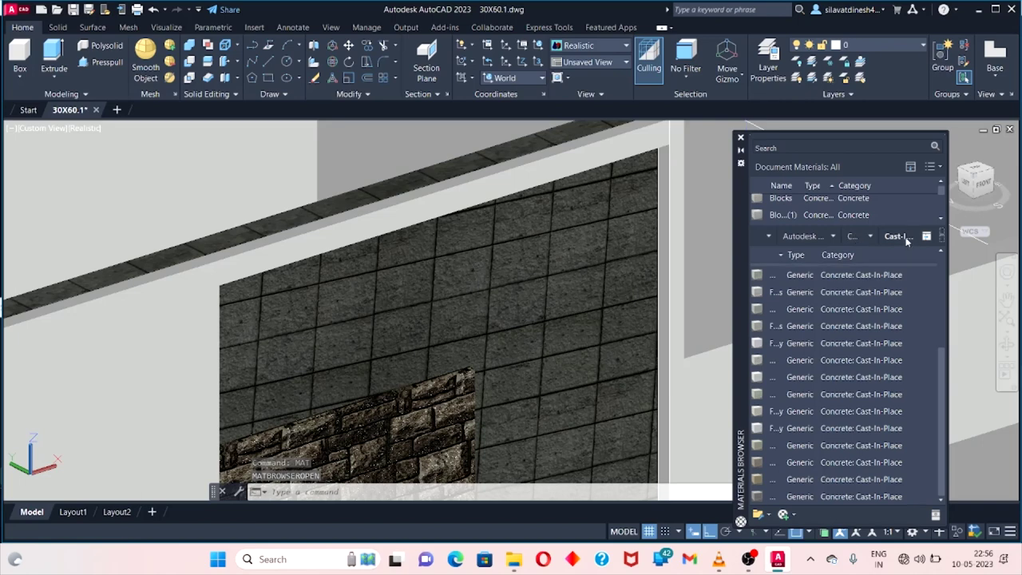
click(857, 238)
click(856, 238)
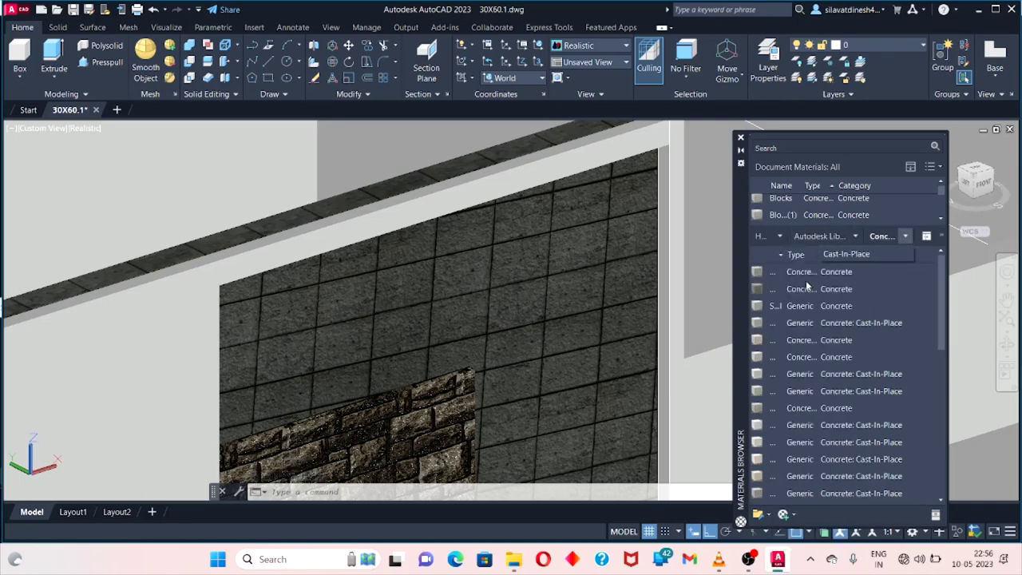
click(711, 268)
Apply dark concrete and vertically striped materials to the wall panel.
drag(761, 276, 588, 269)
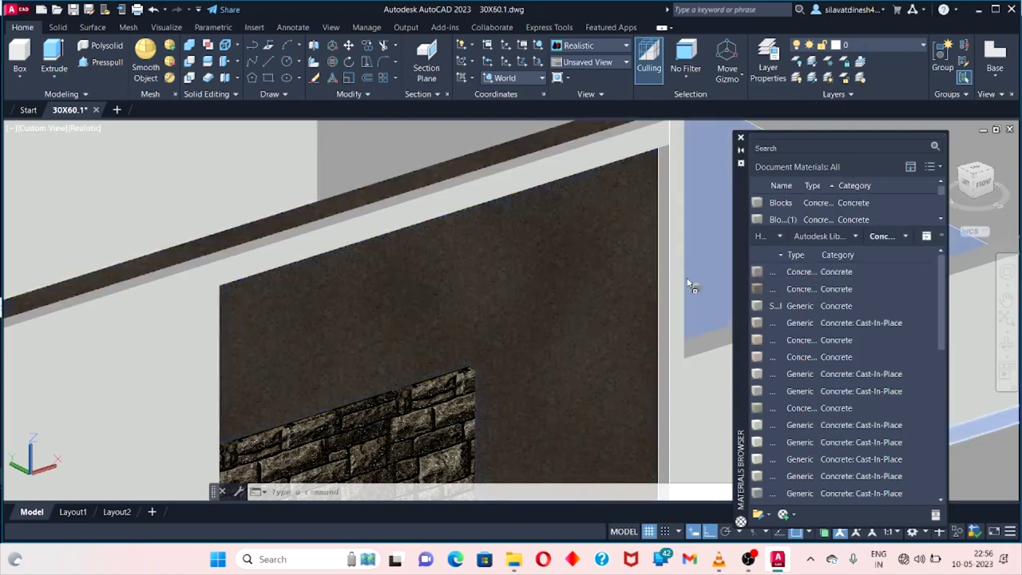
drag(757, 306, 607, 317)
drag(839, 340, 583, 349)
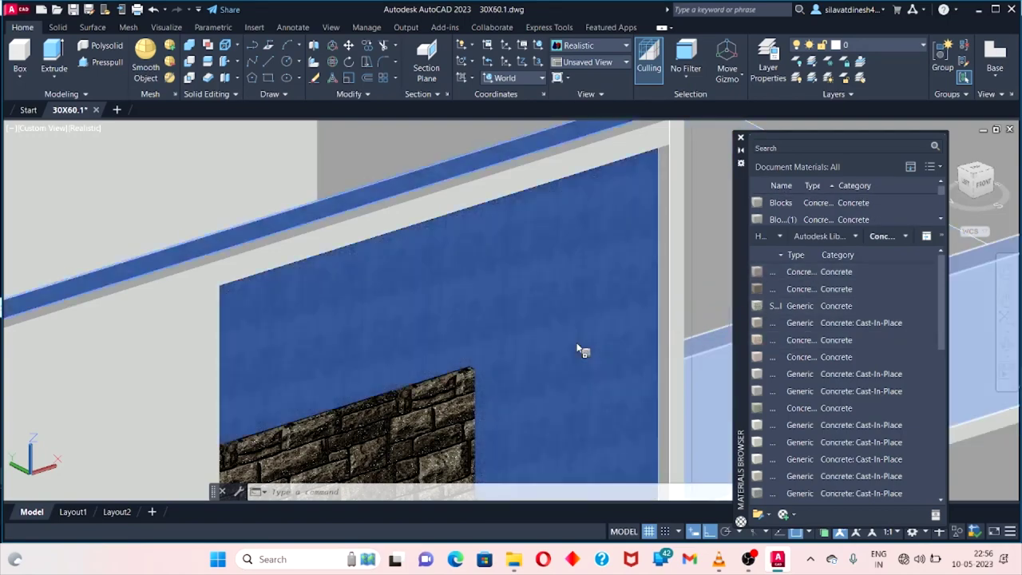
drag(801, 390, 514, 349)
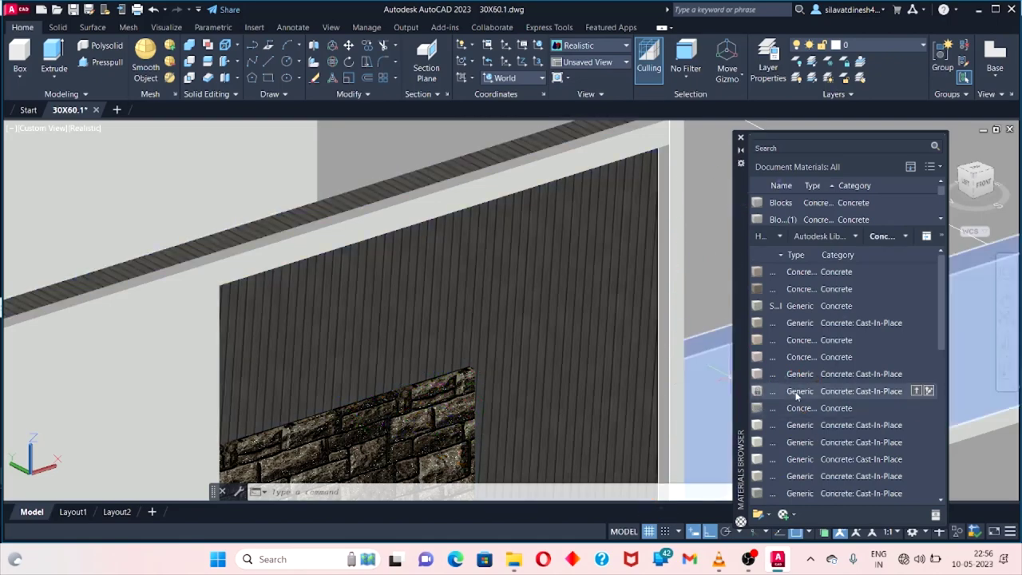
drag(791, 392, 577, 350)
shift+middle_drag(577, 350, 592, 301)
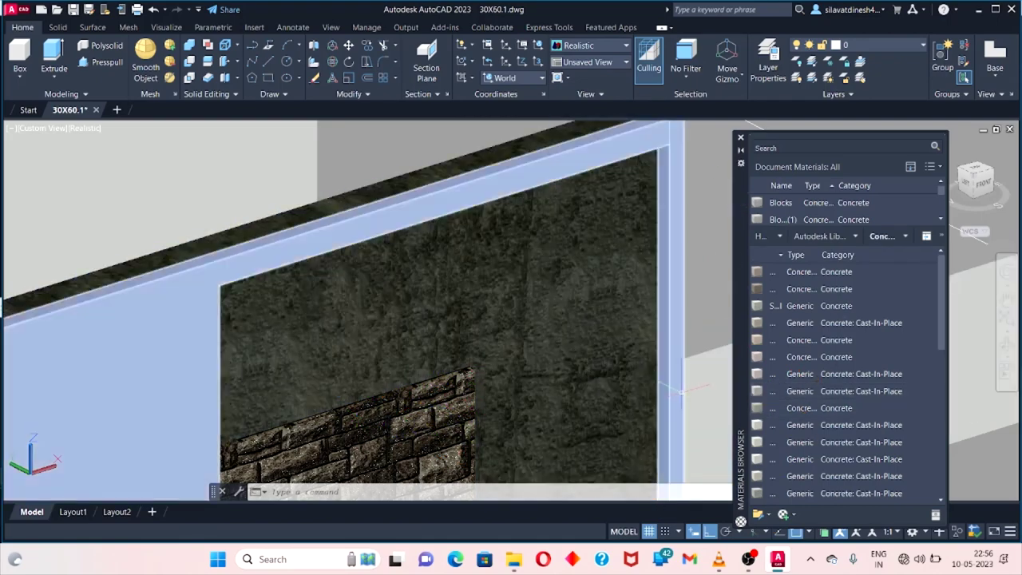
Try grey and Cast-In-Place concretes, finishing with a dark plank material on the panel.
scroll(592, 301, up, 2)
scroll(592, 301, up, 2)
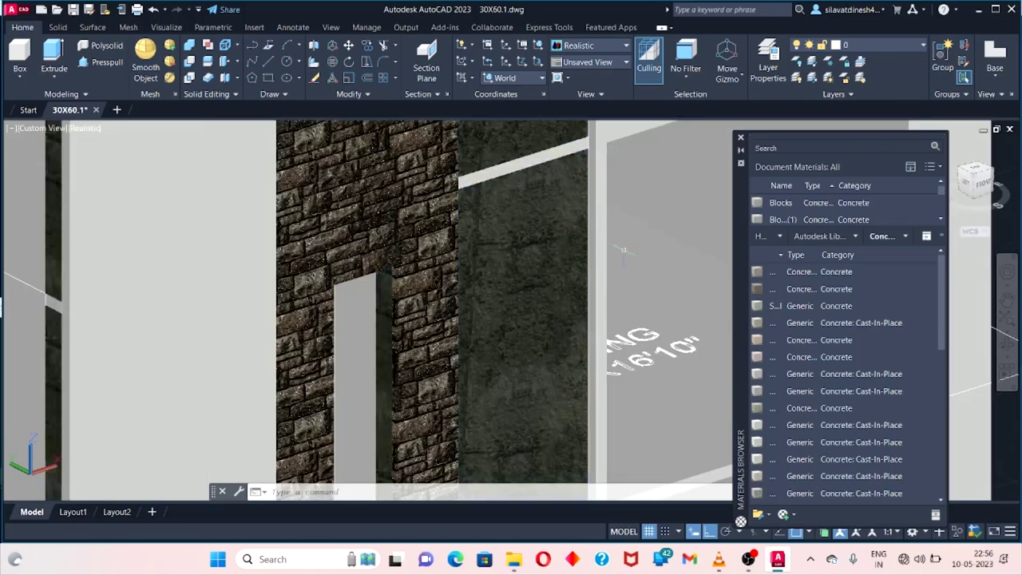
scroll(629, 240, down, 2)
scroll(630, 240, down, 2)
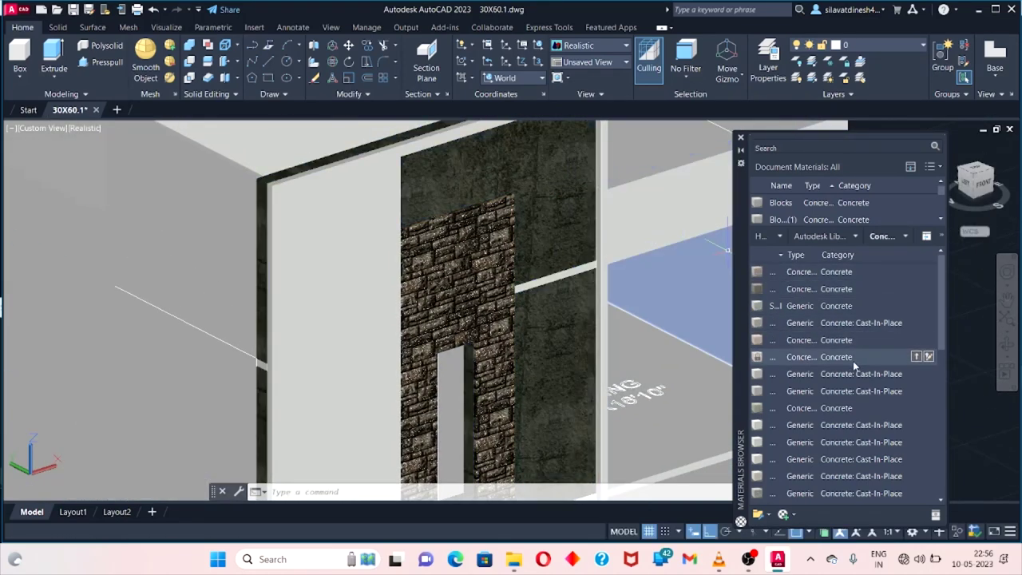
drag(854, 361, 656, 349)
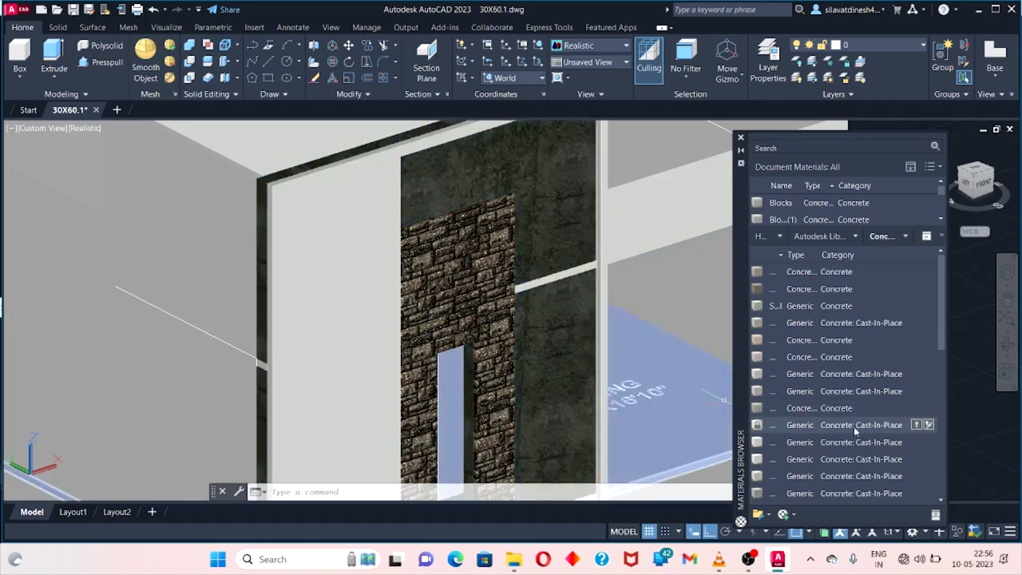
drag(853, 426, 535, 371)
drag(851, 442, 566, 384)
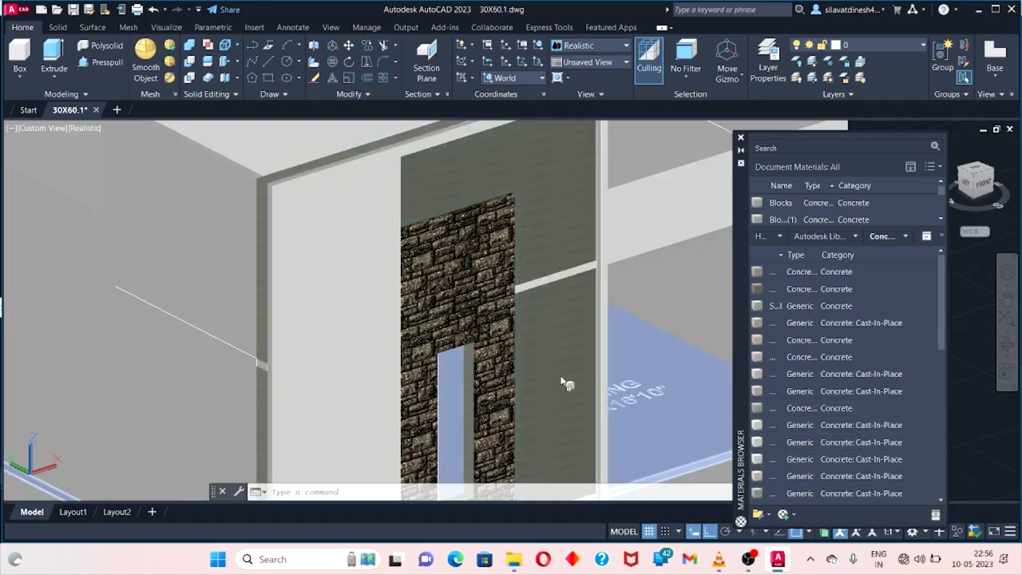
drag(900, 452, 559, 366)
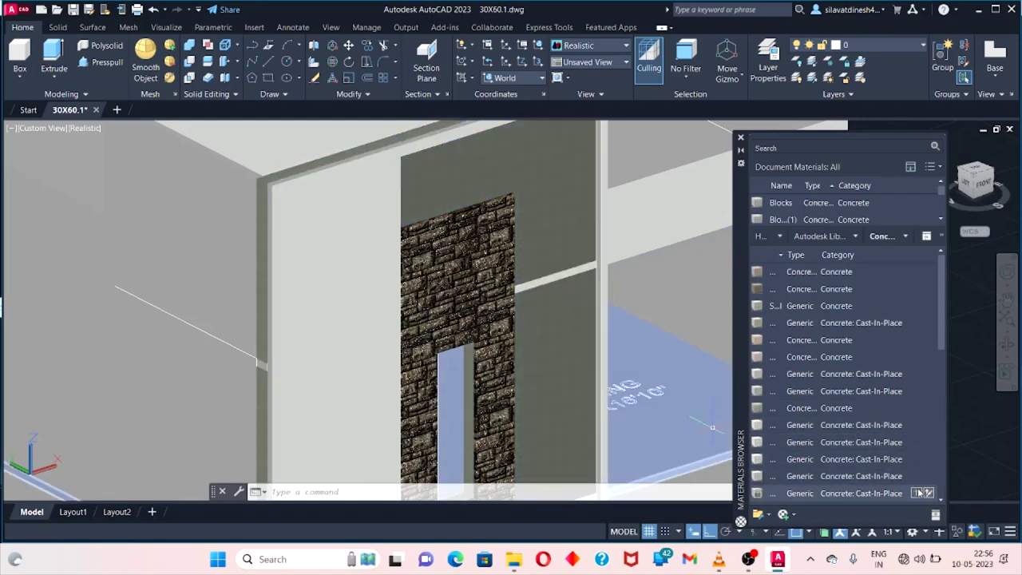
scroll(627, 171, down, 3)
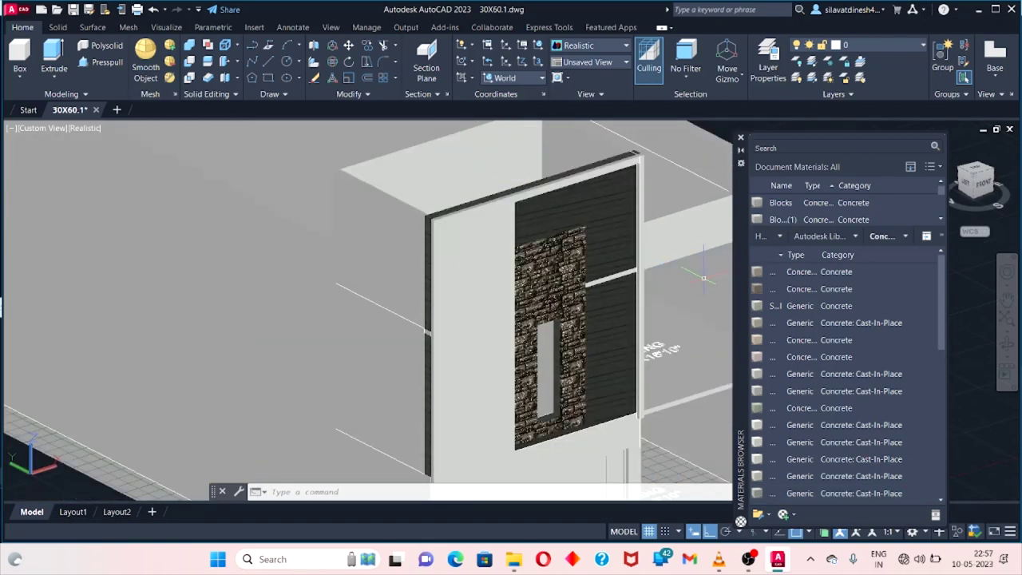
scroll(628, 171, up, 4)
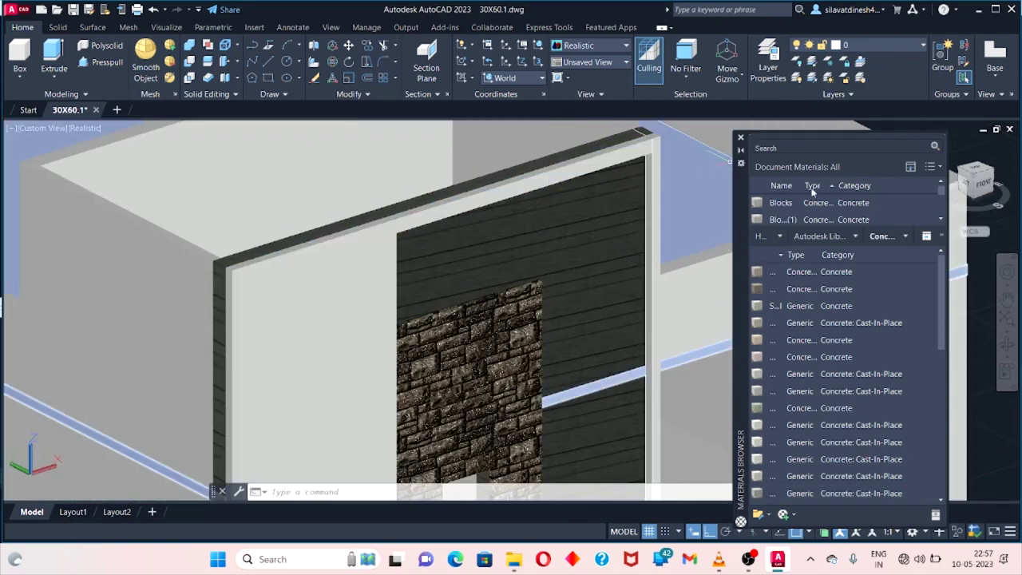
Filter the library to Wood materials, browse them, and select the plank-textured wall panel.
click(871, 236)
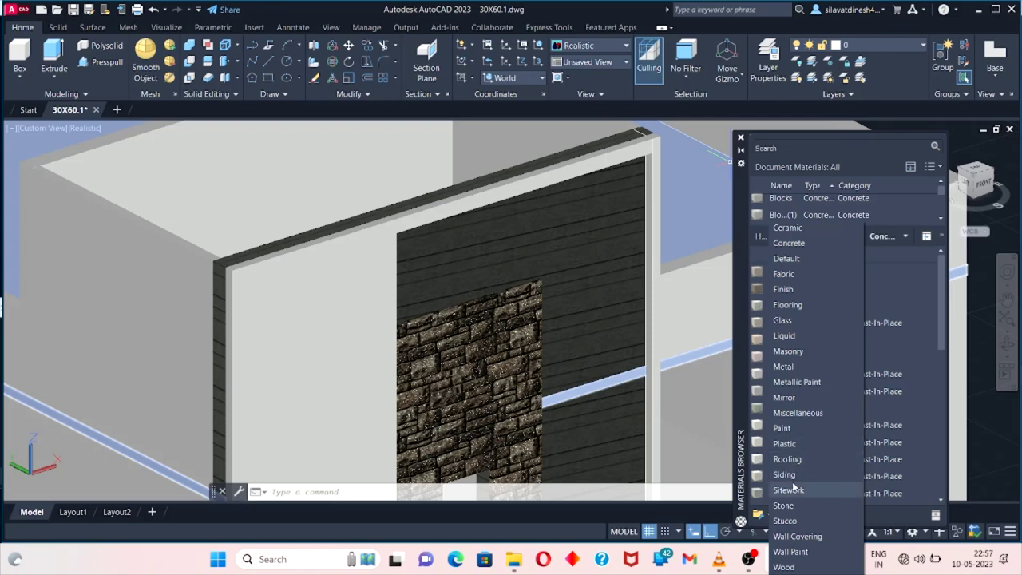
click(791, 567)
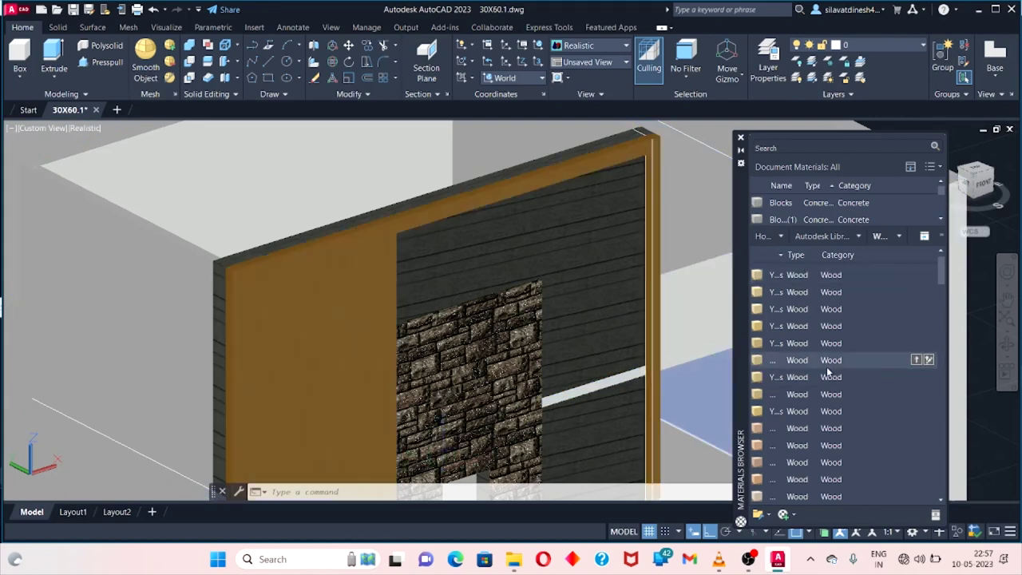
scroll(827, 443, down, 1)
scroll(827, 443, down, 2)
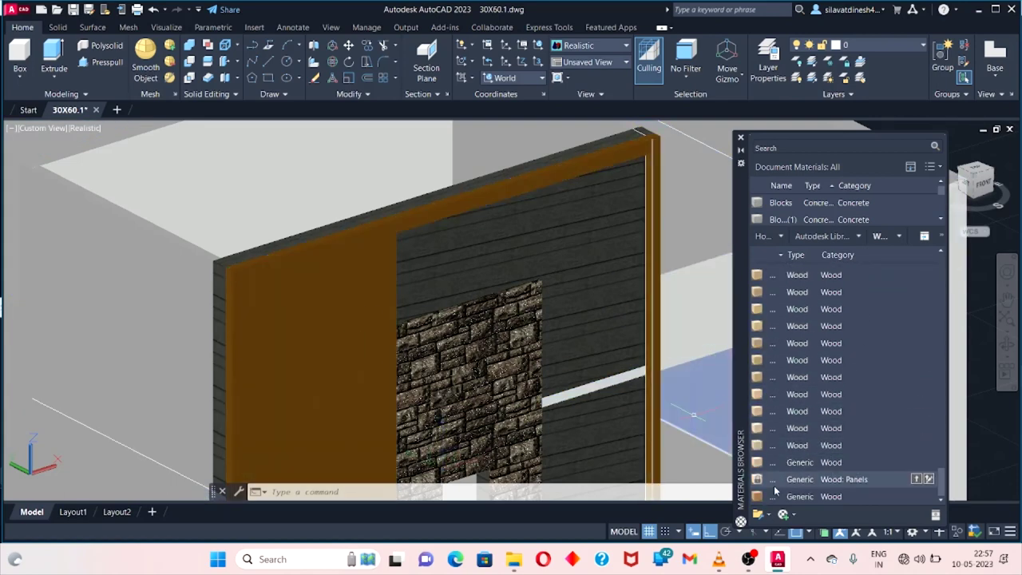
scroll(605, 368, down, 3)
scroll(605, 367, up, 5)
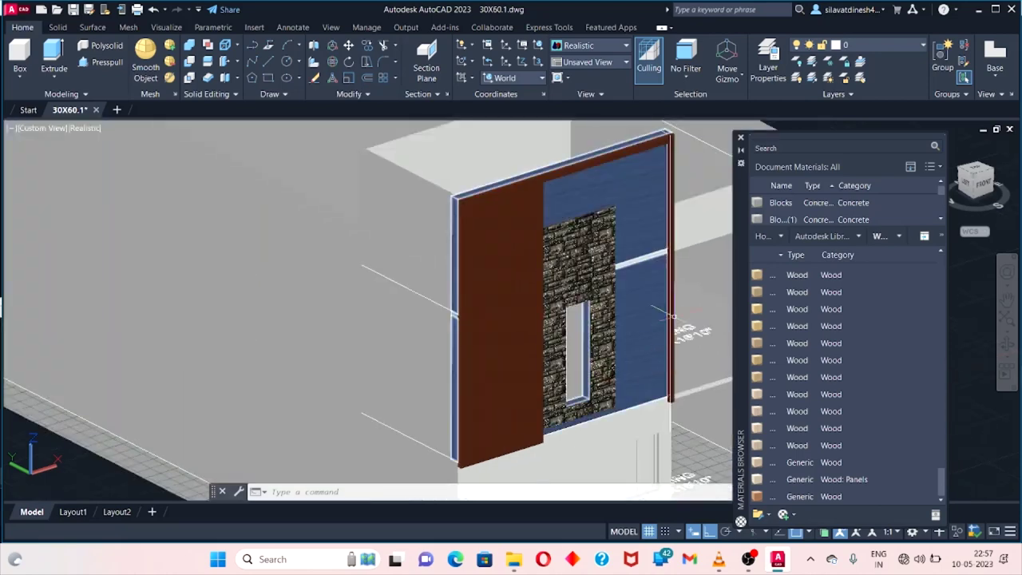
scroll(604, 367, up, 1)
scroll(631, 303, up, 2)
scroll(653, 240, down, 3)
scroll(647, 232, up, 1)
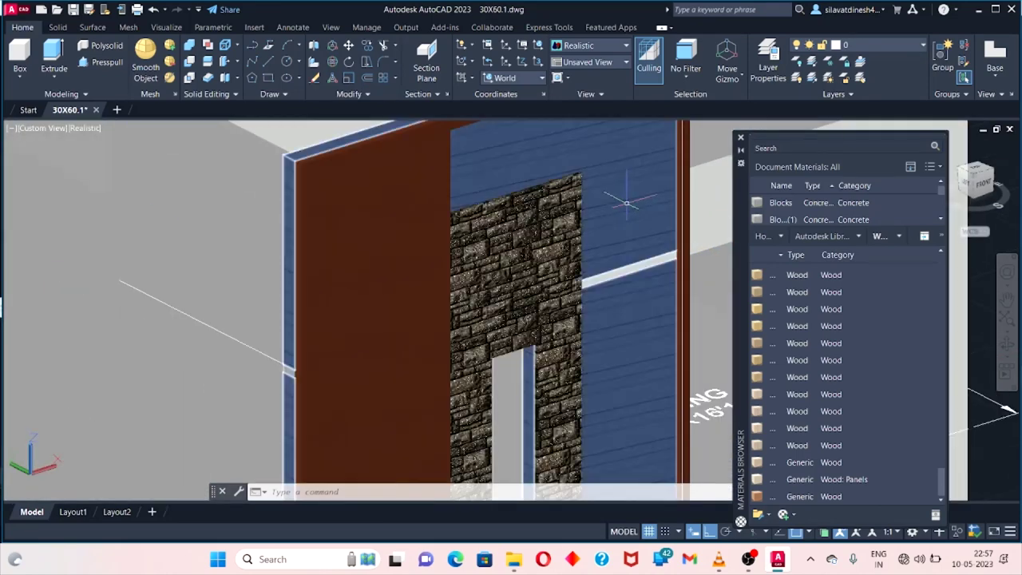
scroll(631, 208, up, 2)
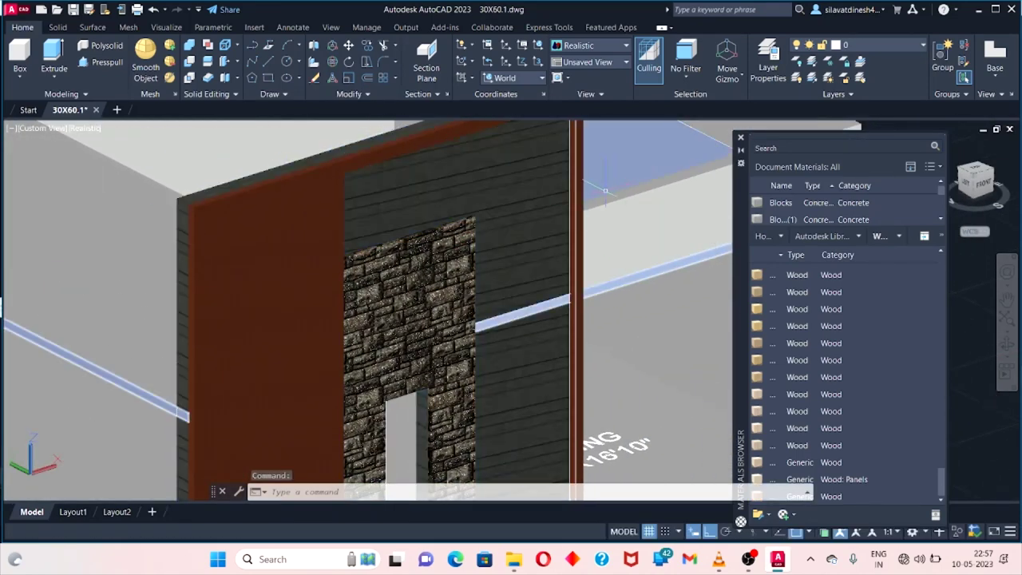
scroll(583, 184, down, 2)
scroll(486, 187, up, 2)
scroll(520, 195, down, 2)
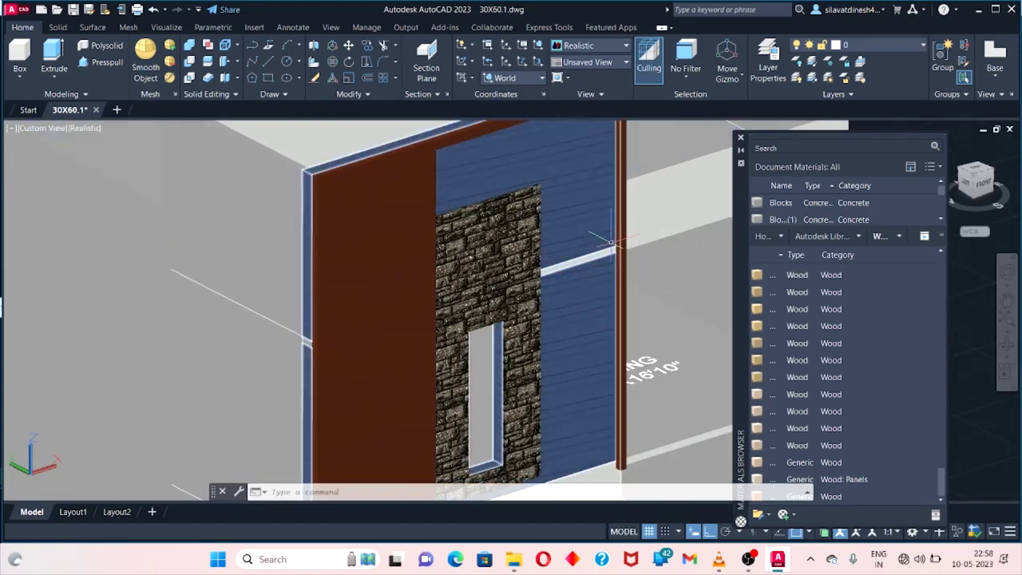
scroll(587, 189, down, 2)
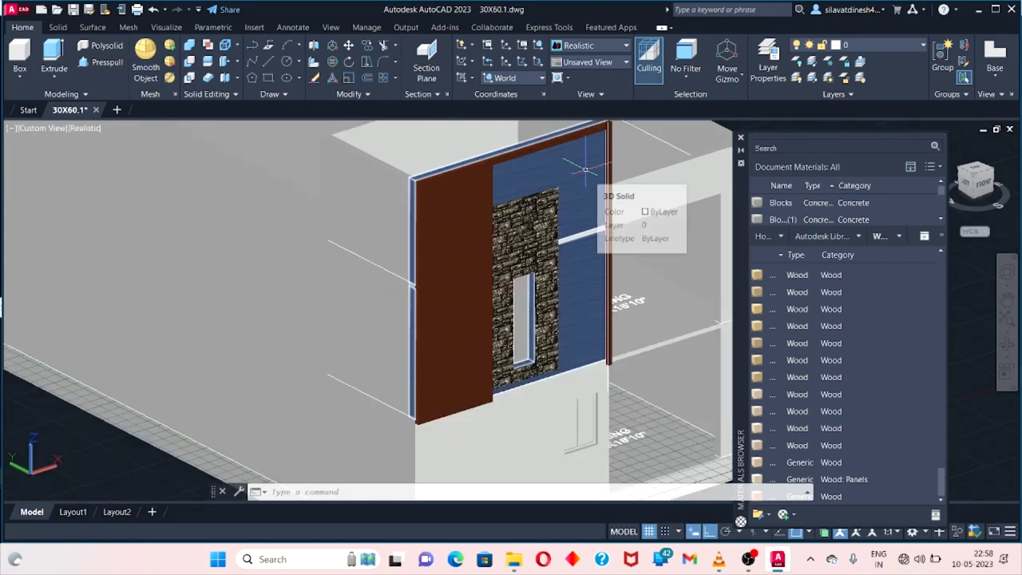
click(586, 170)
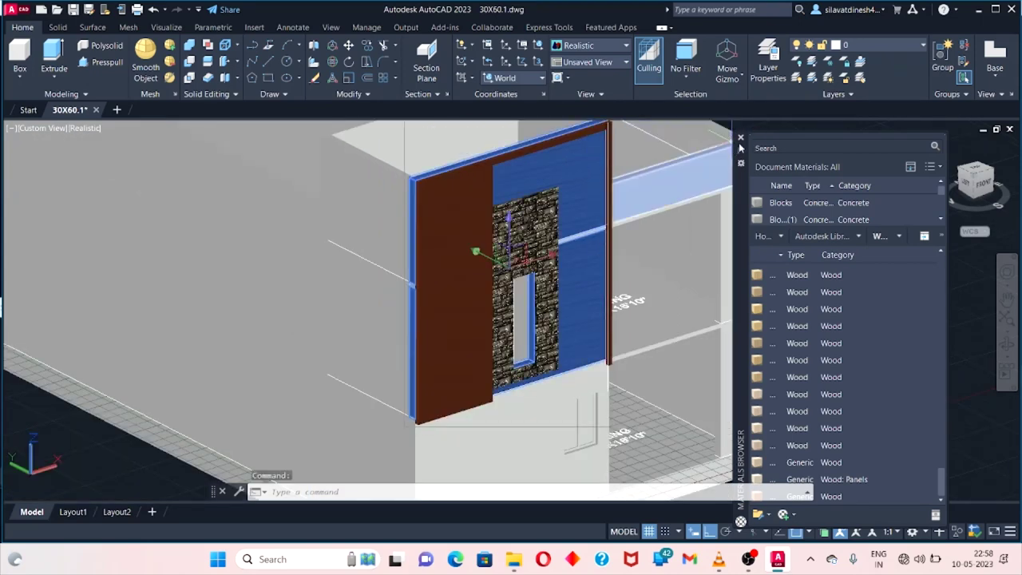
scroll(587, 240, up, 3)
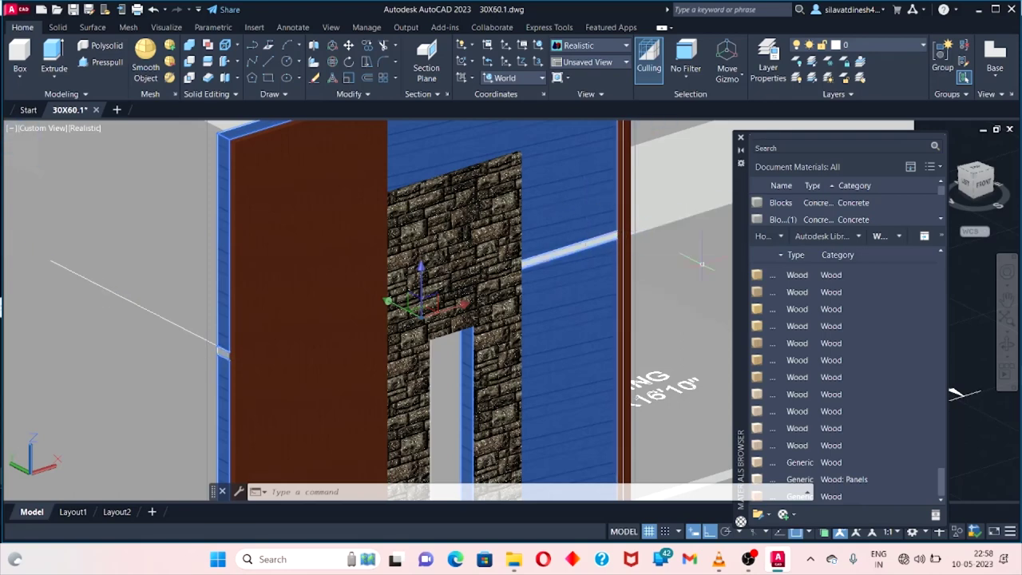
Try orange and light striped woods on the left panel until a dark red grooved wood sticks.
drag(337, 292, 487, 266)
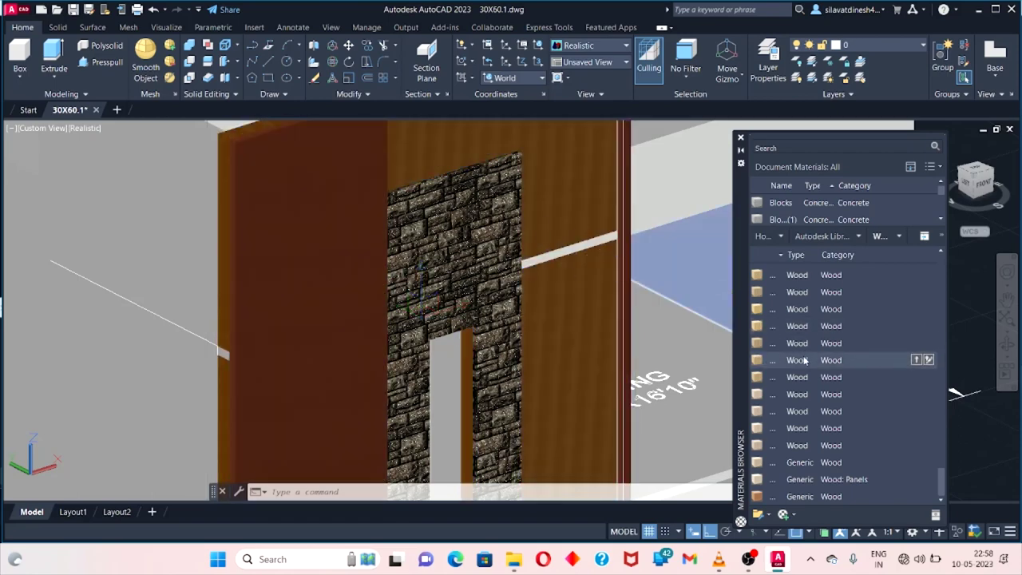
drag(775, 418, 365, 327)
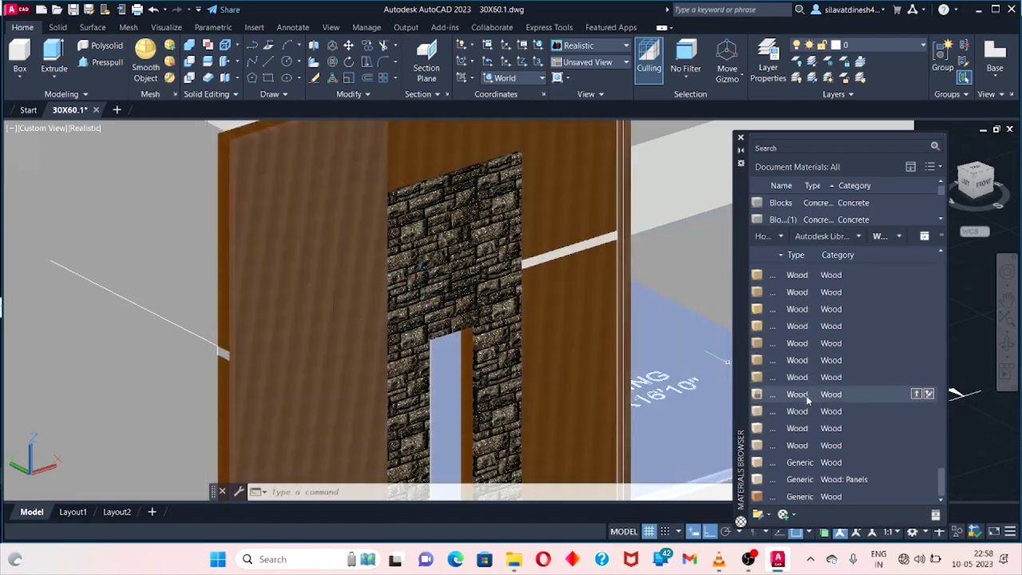
mouse_move(809, 401)
mouse_down()
mouse_move(295, 327)
mouse_move(343, 308)
mouse_up()
scroll(776, 406, up, 3)
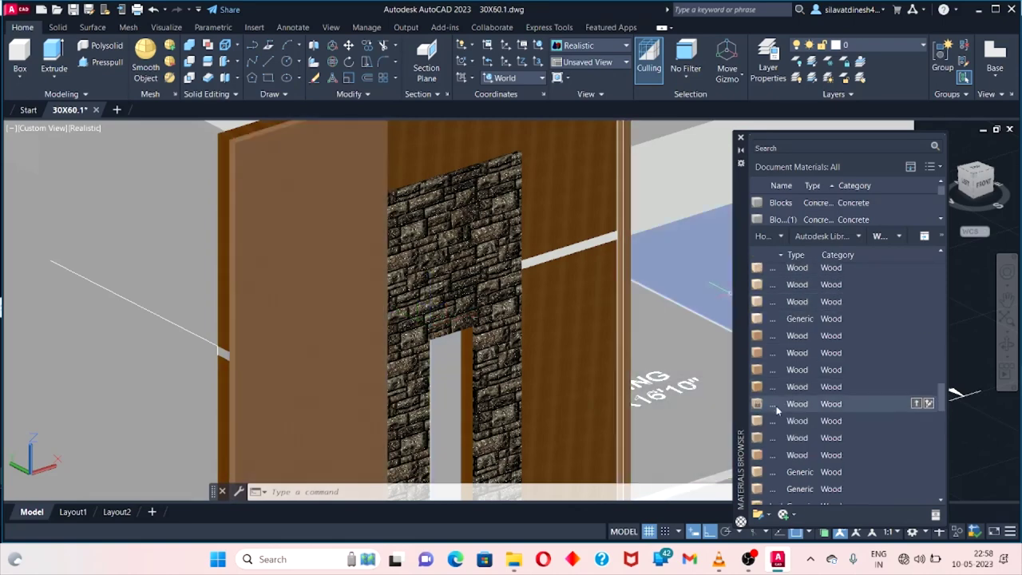
scroll(777, 406, up, 2)
drag(776, 383, 324, 273)
Zoom around the front wall to inspect the dark red wood panel and grey square-tile finish.
scroll(531, 232, down, 5)
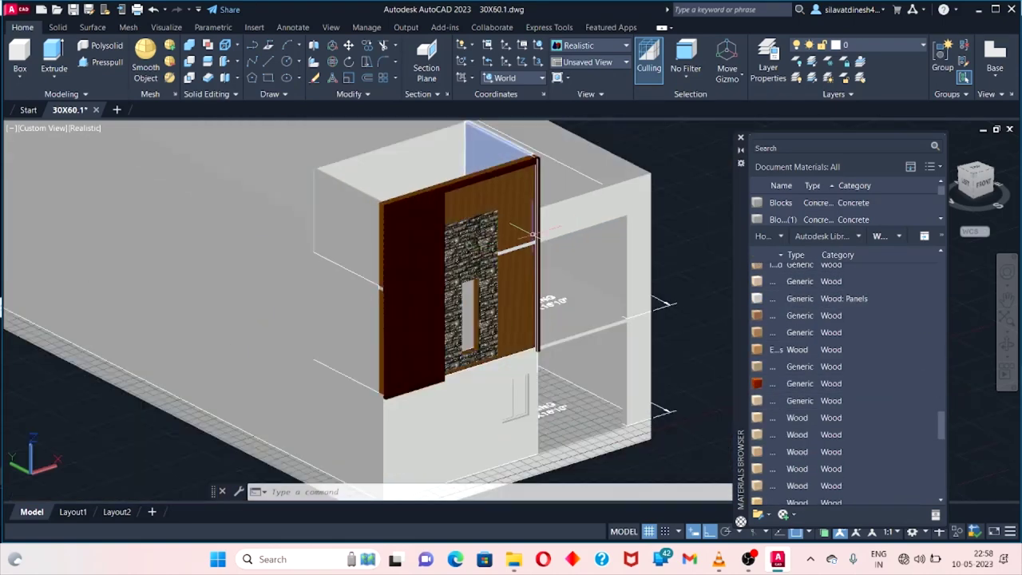
scroll(434, 193, up, 4)
scroll(434, 193, up, 4)
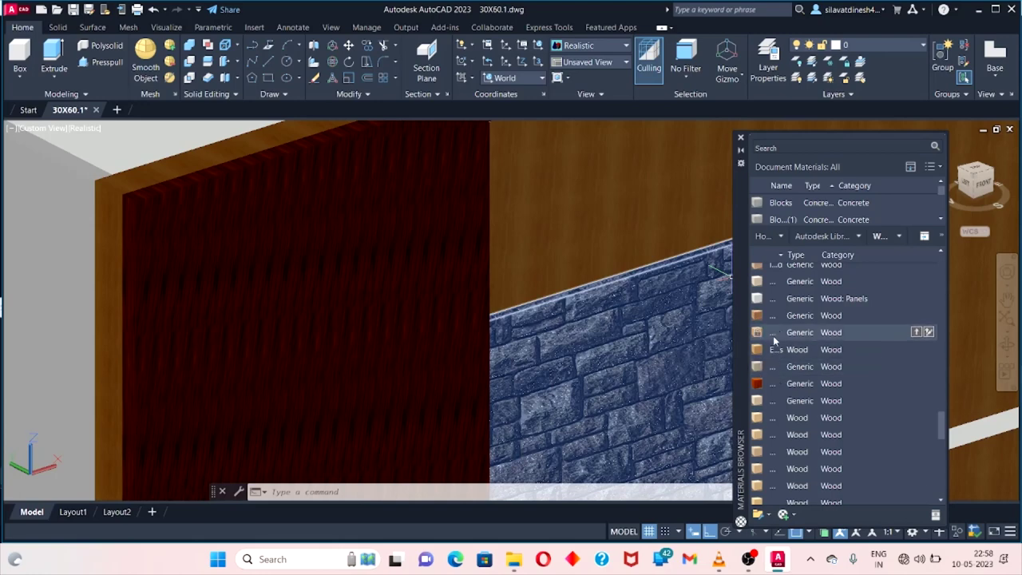
scroll(773, 335, up, 3)
scroll(774, 326, up, 2)
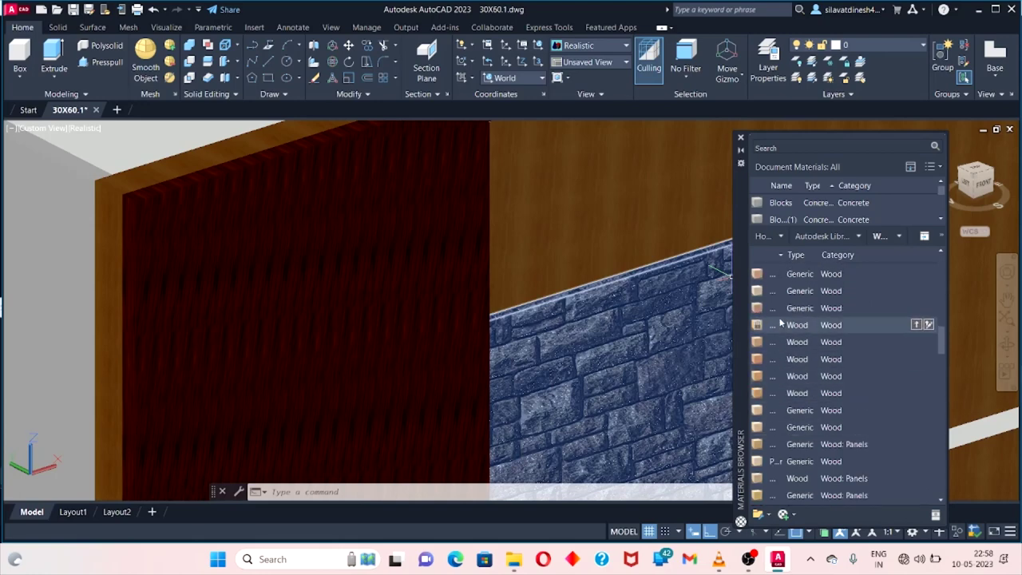
scroll(779, 316, up, 3)
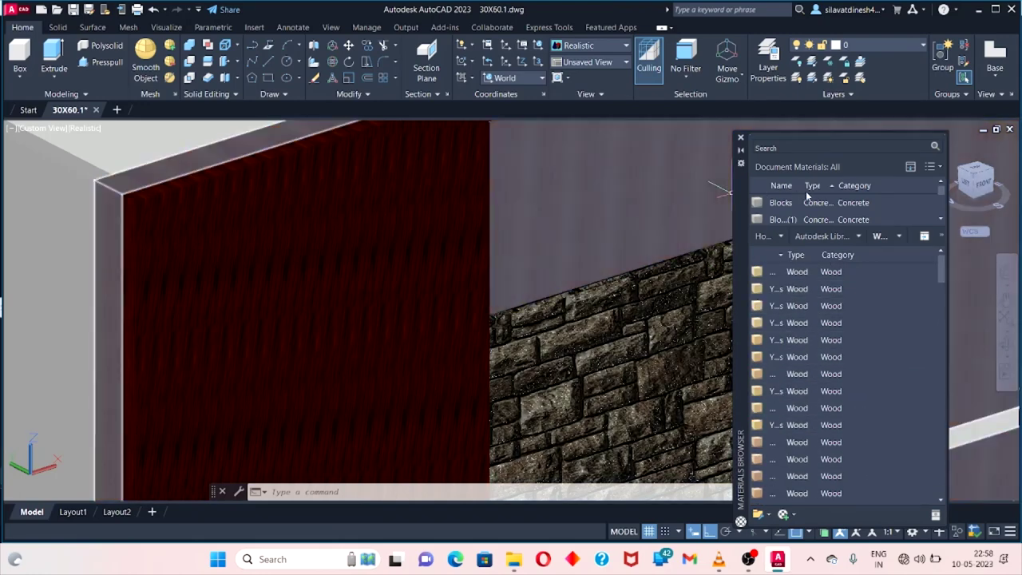
scroll(609, 188, down, 2)
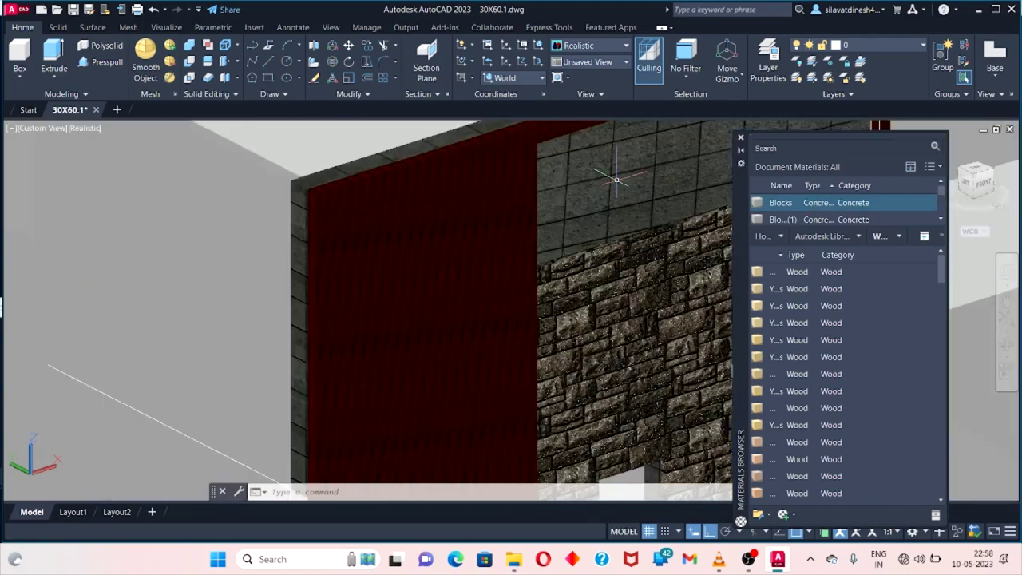
scroll(609, 239, down, 3)
scroll(612, 319, down, 2)
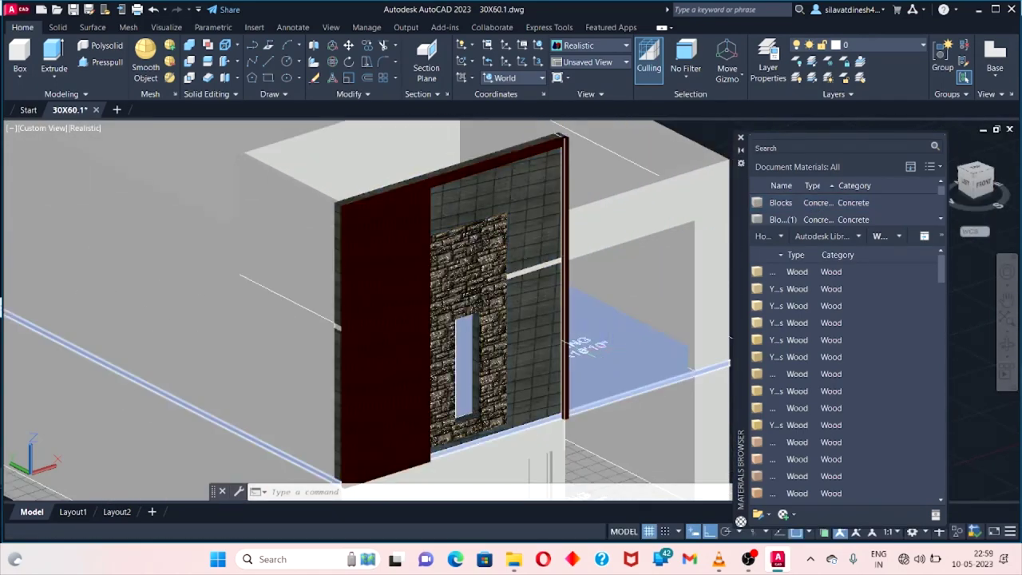
scroll(517, 256, up, 3)
scroll(518, 256, up, 2)
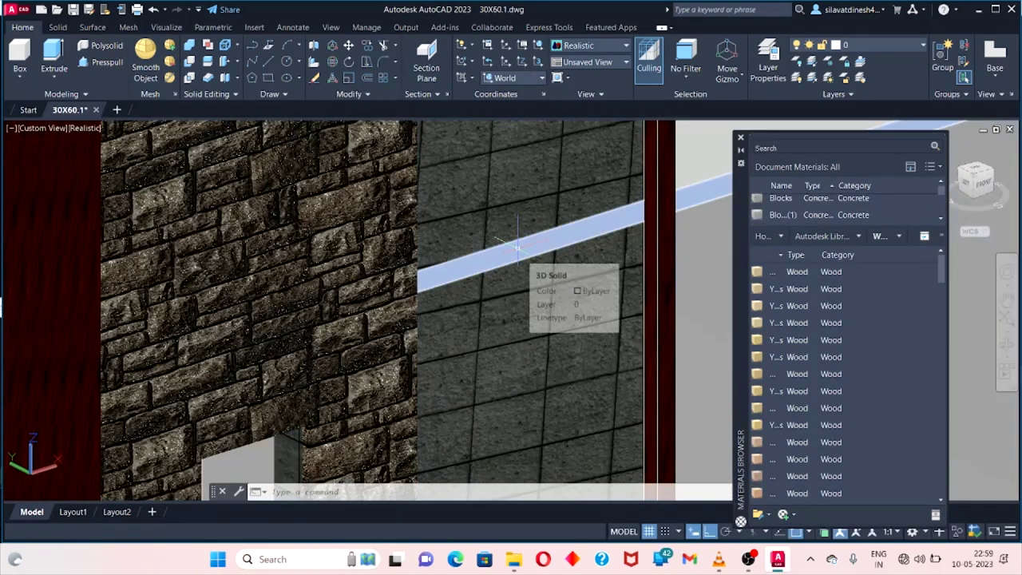